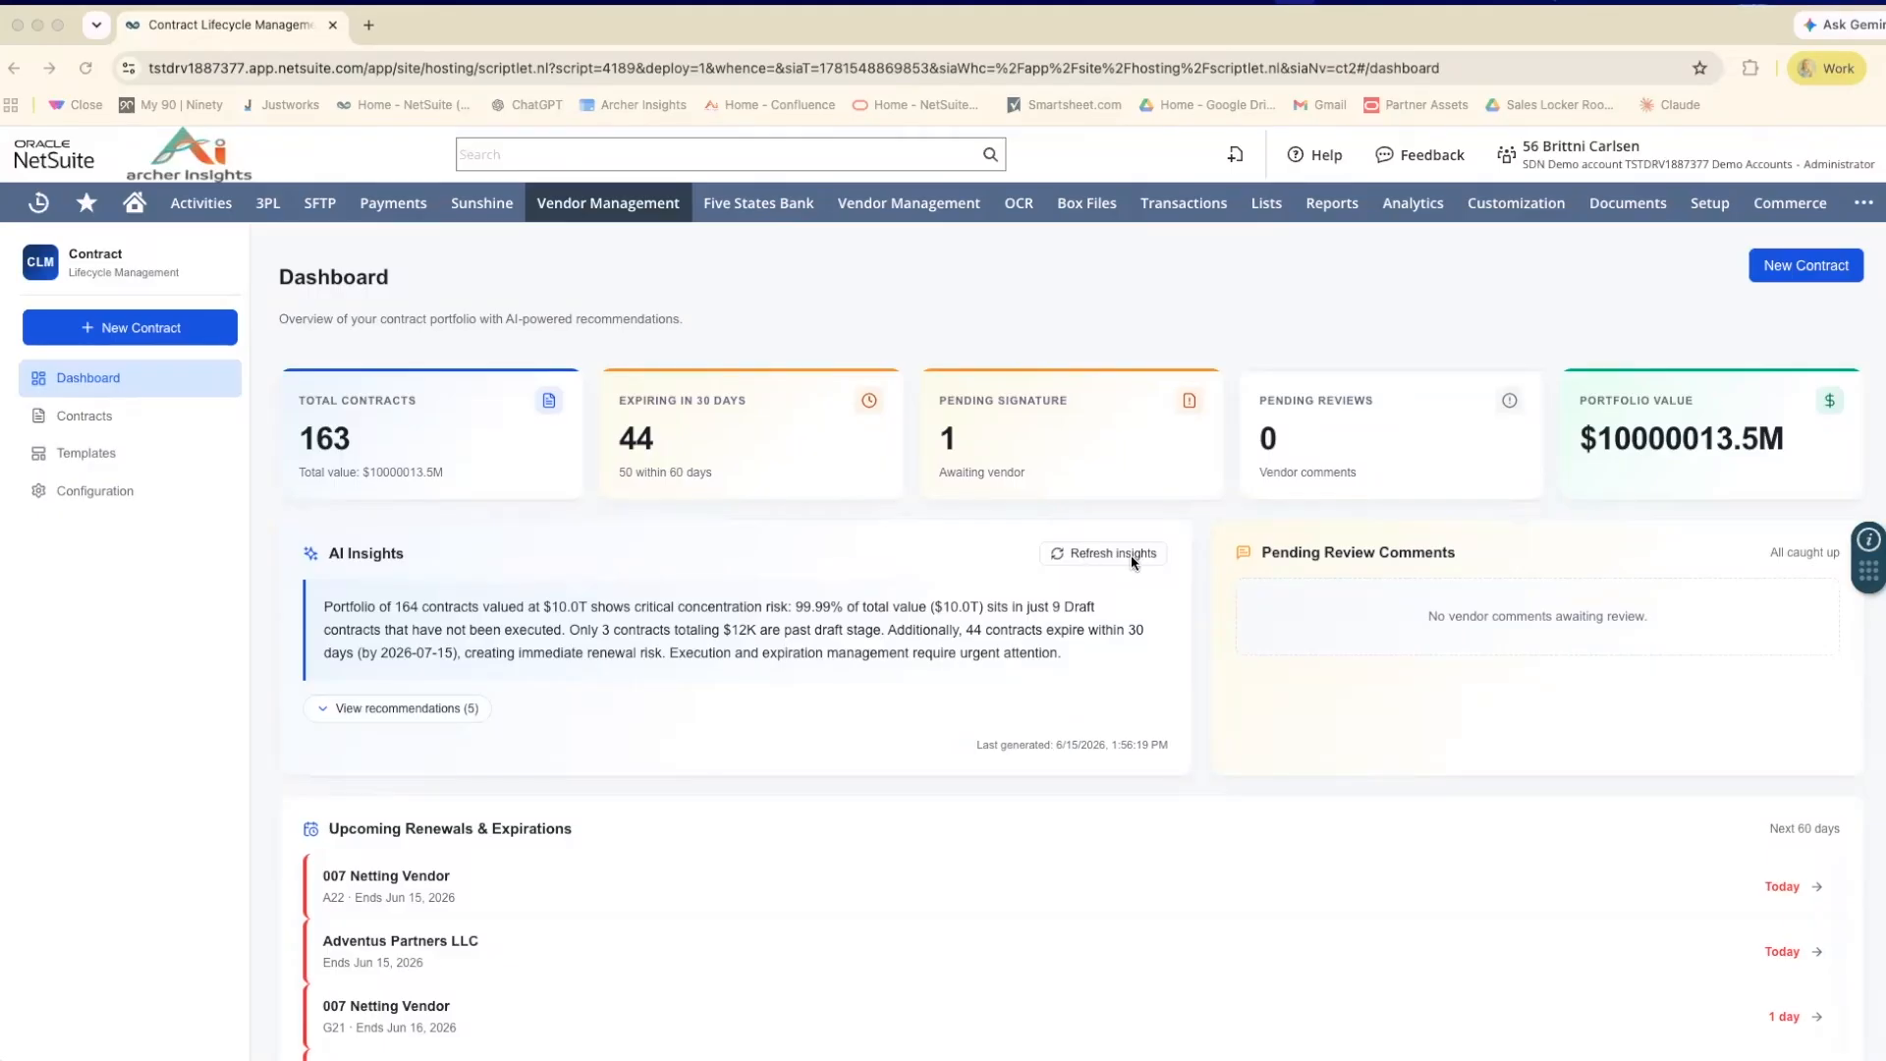
# Refresh the dashboard's AI insights and expand the list of recommendations.
pyautogui.click(1095, 561)
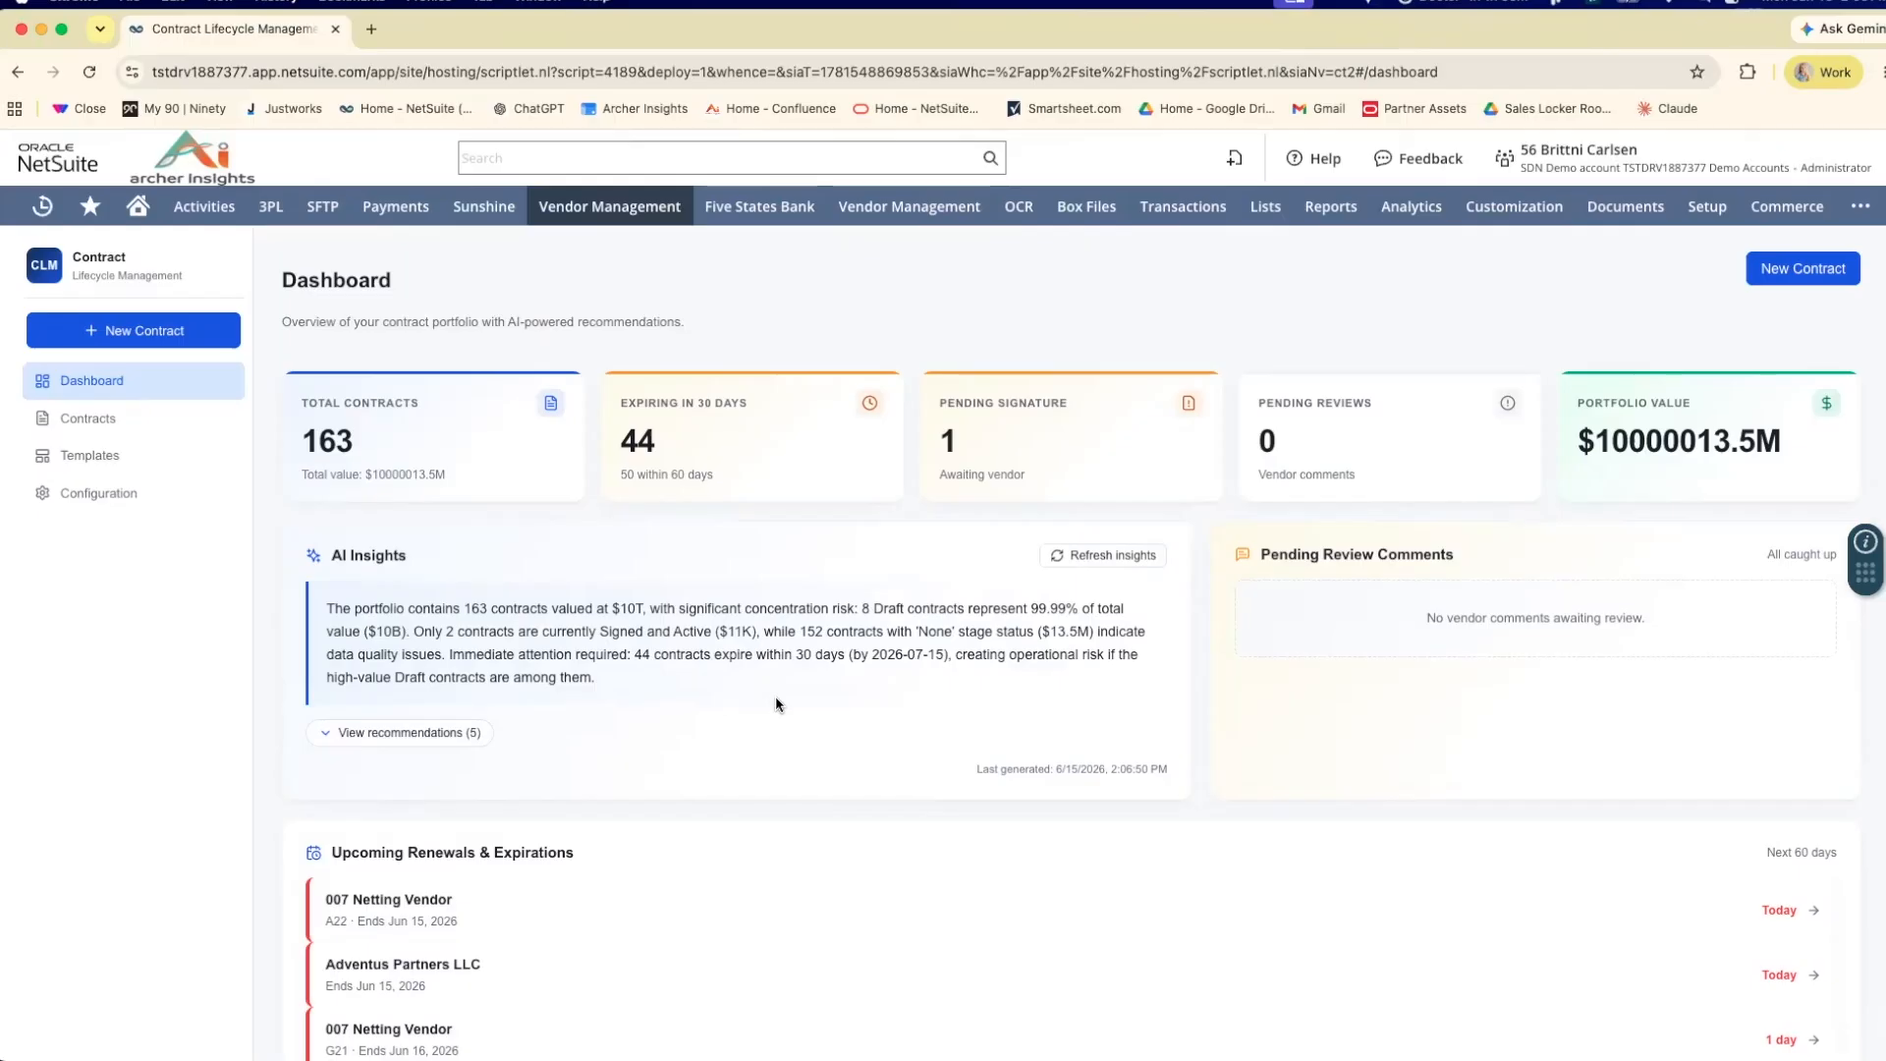
pyautogui.click(424, 736)
pyautogui.scroll(-3, 568, 711)
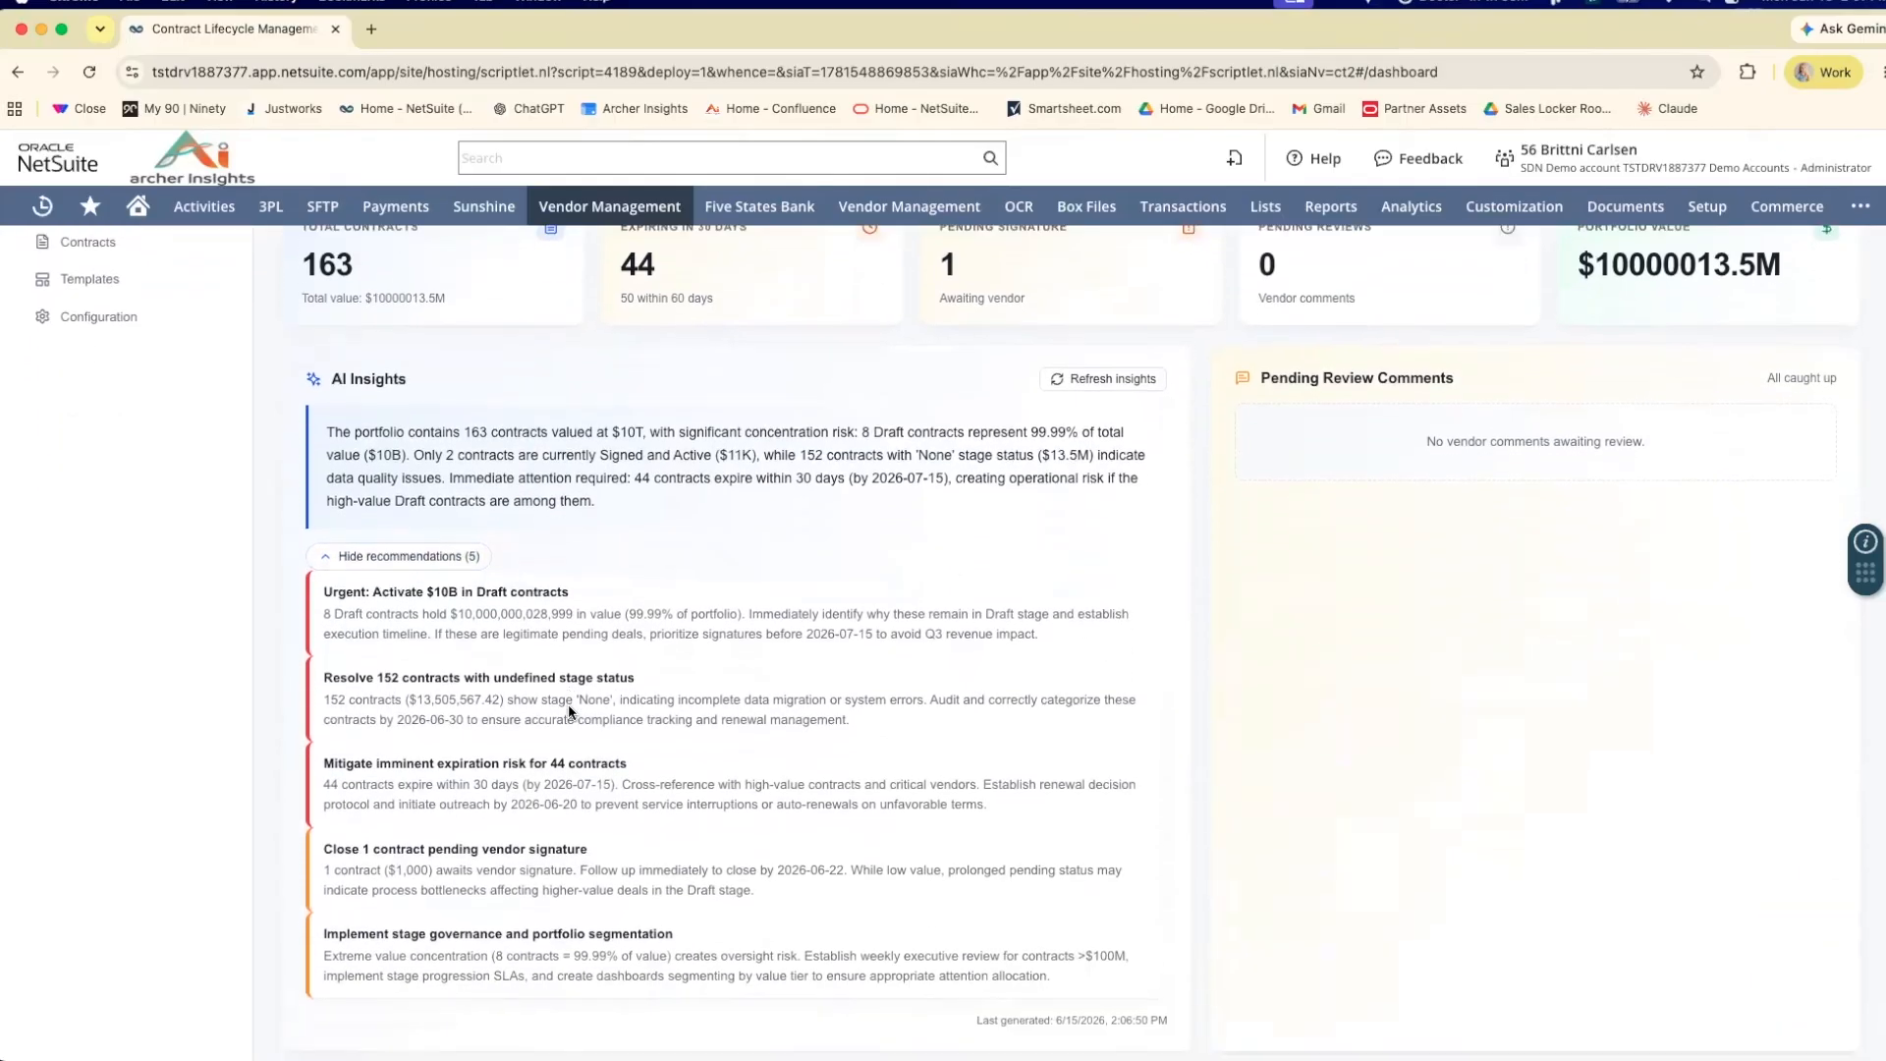
pyautogui.scroll(-2, 629, 705)
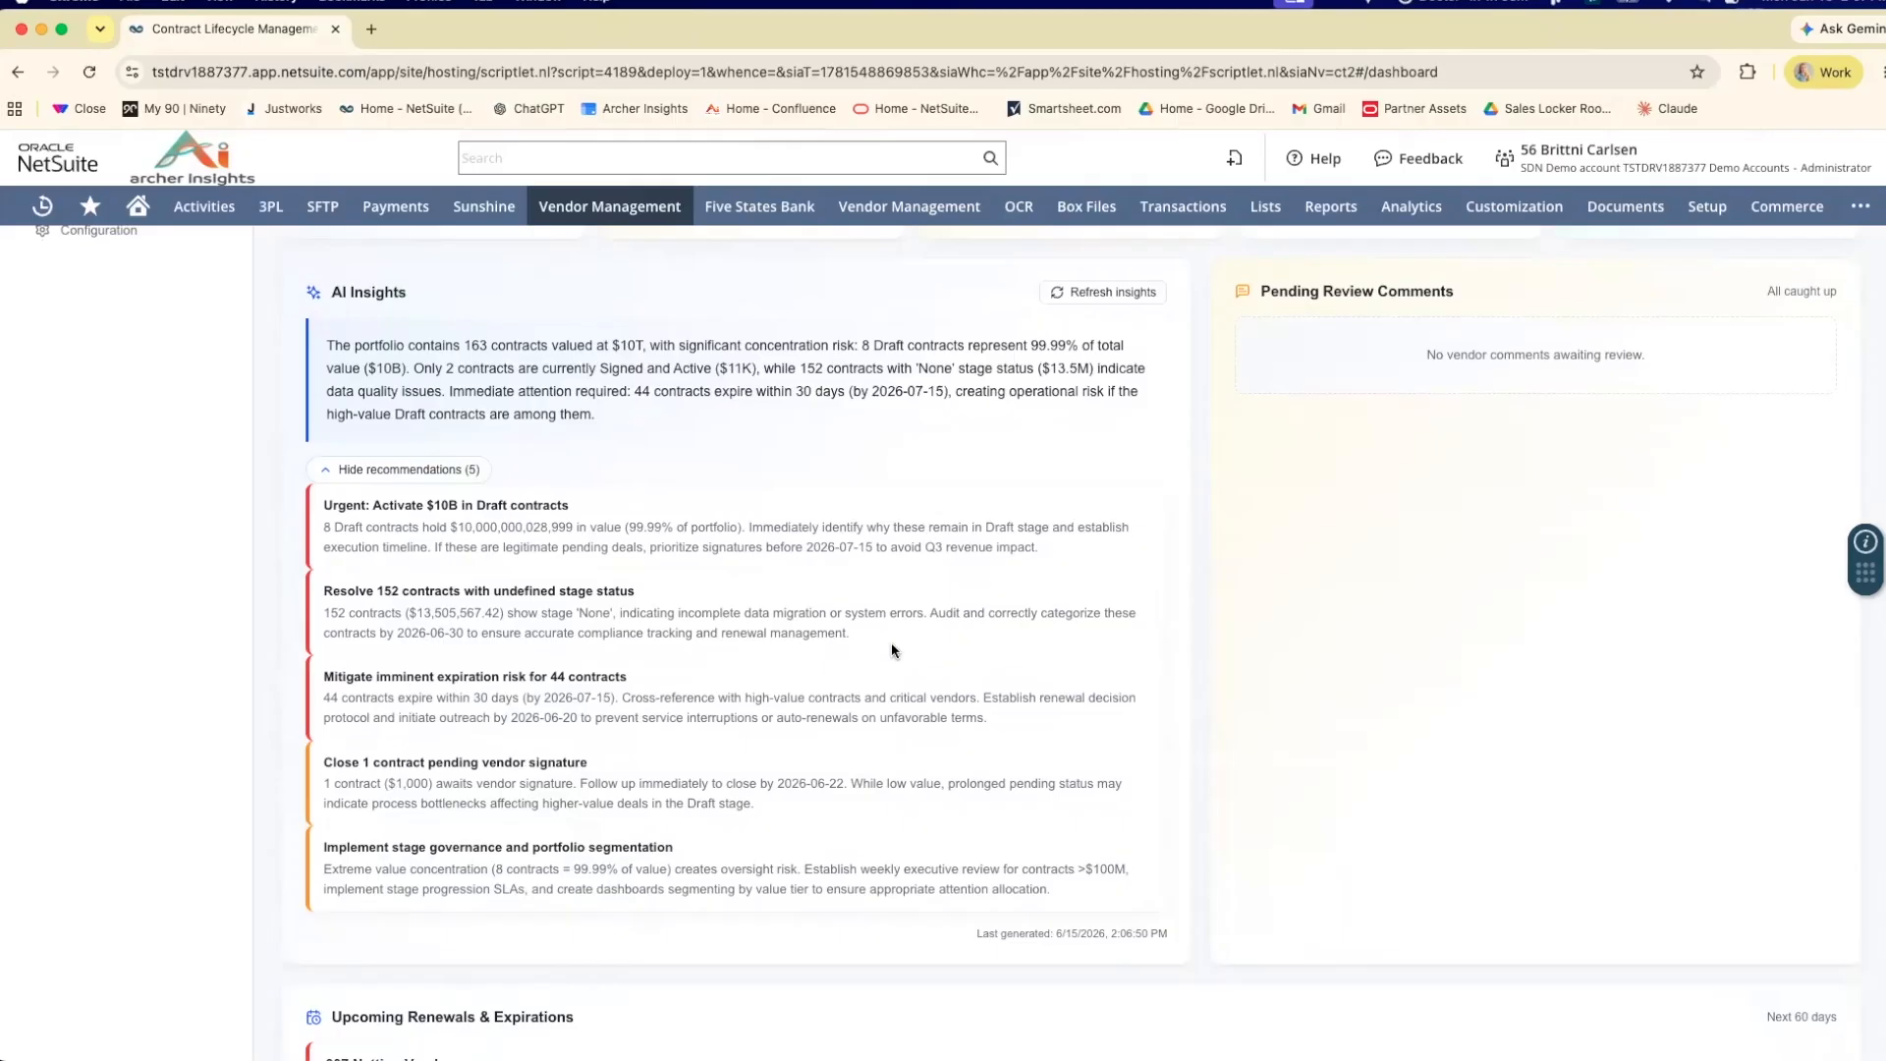
# Review the contracts listed under Upcoming Renewals & Expirations on the dashboard.
pyautogui.scroll(-1, 900, 646)
pyautogui.scroll(-5, 902, 648)
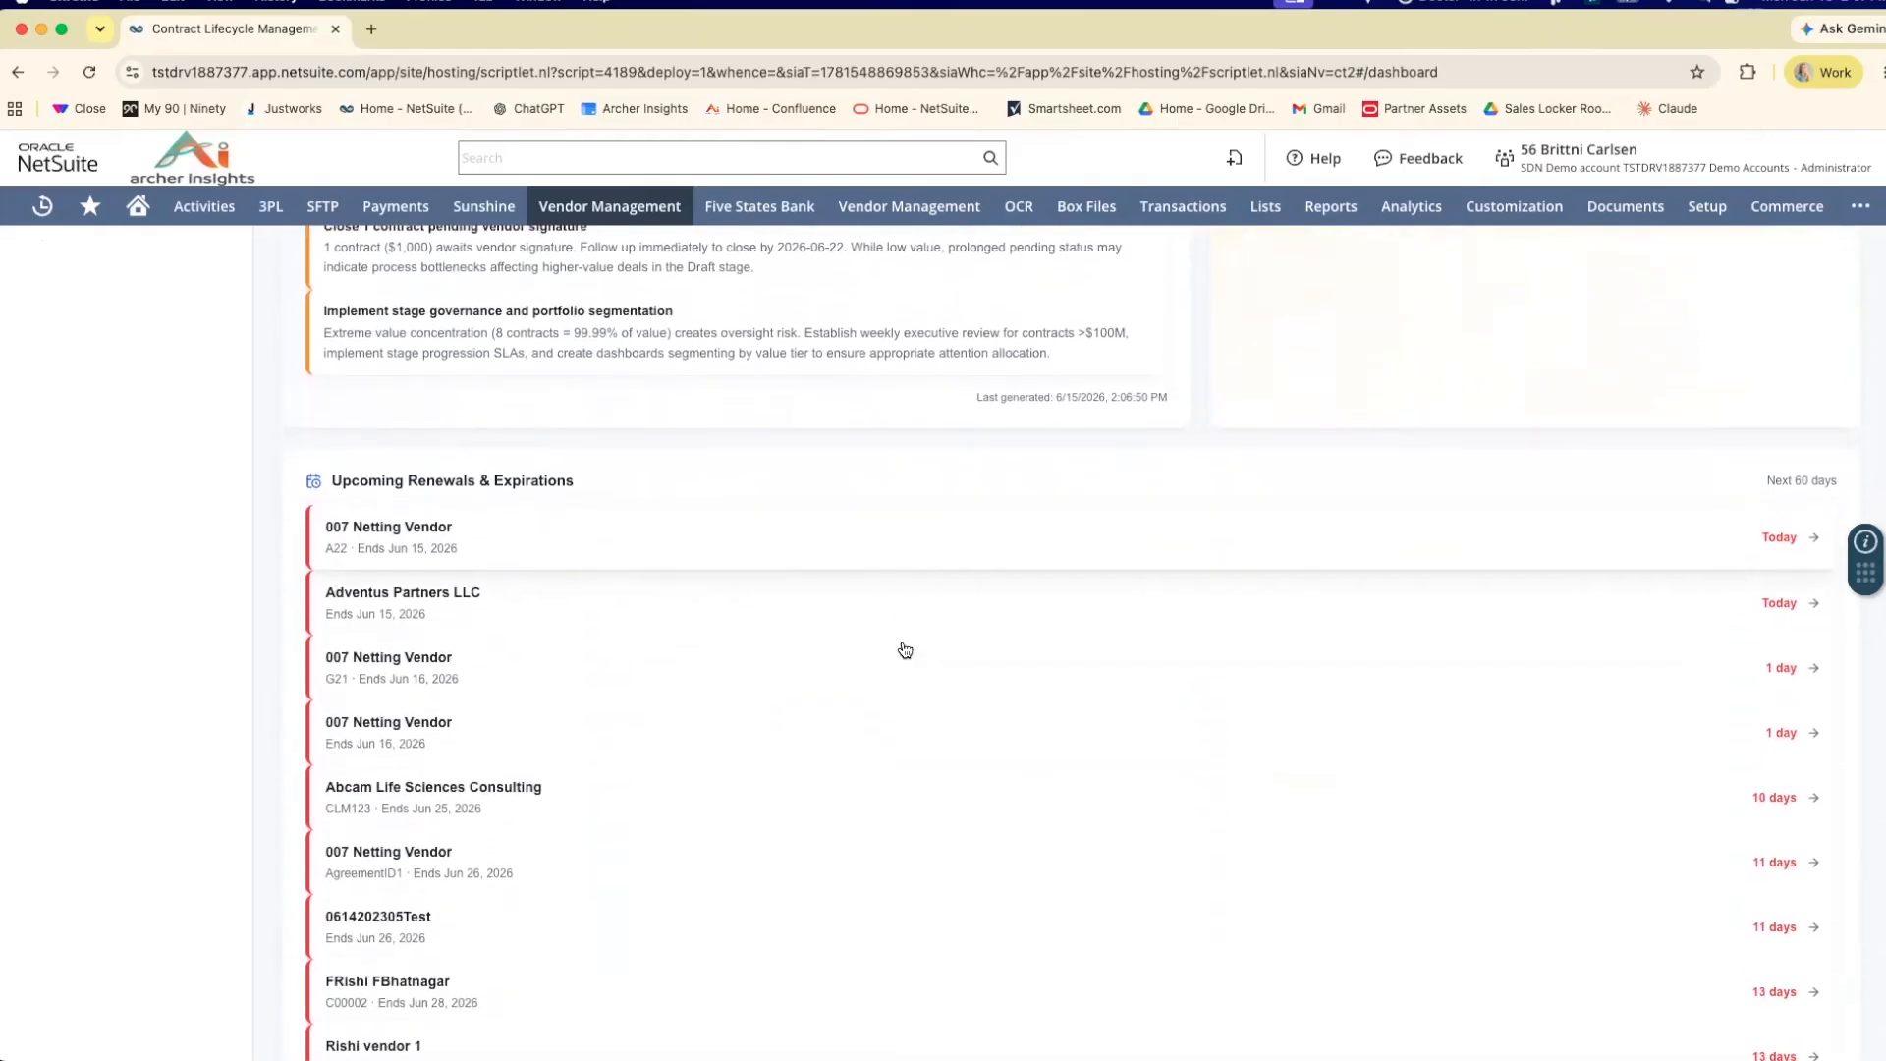
pyautogui.scroll(-1, 904, 649)
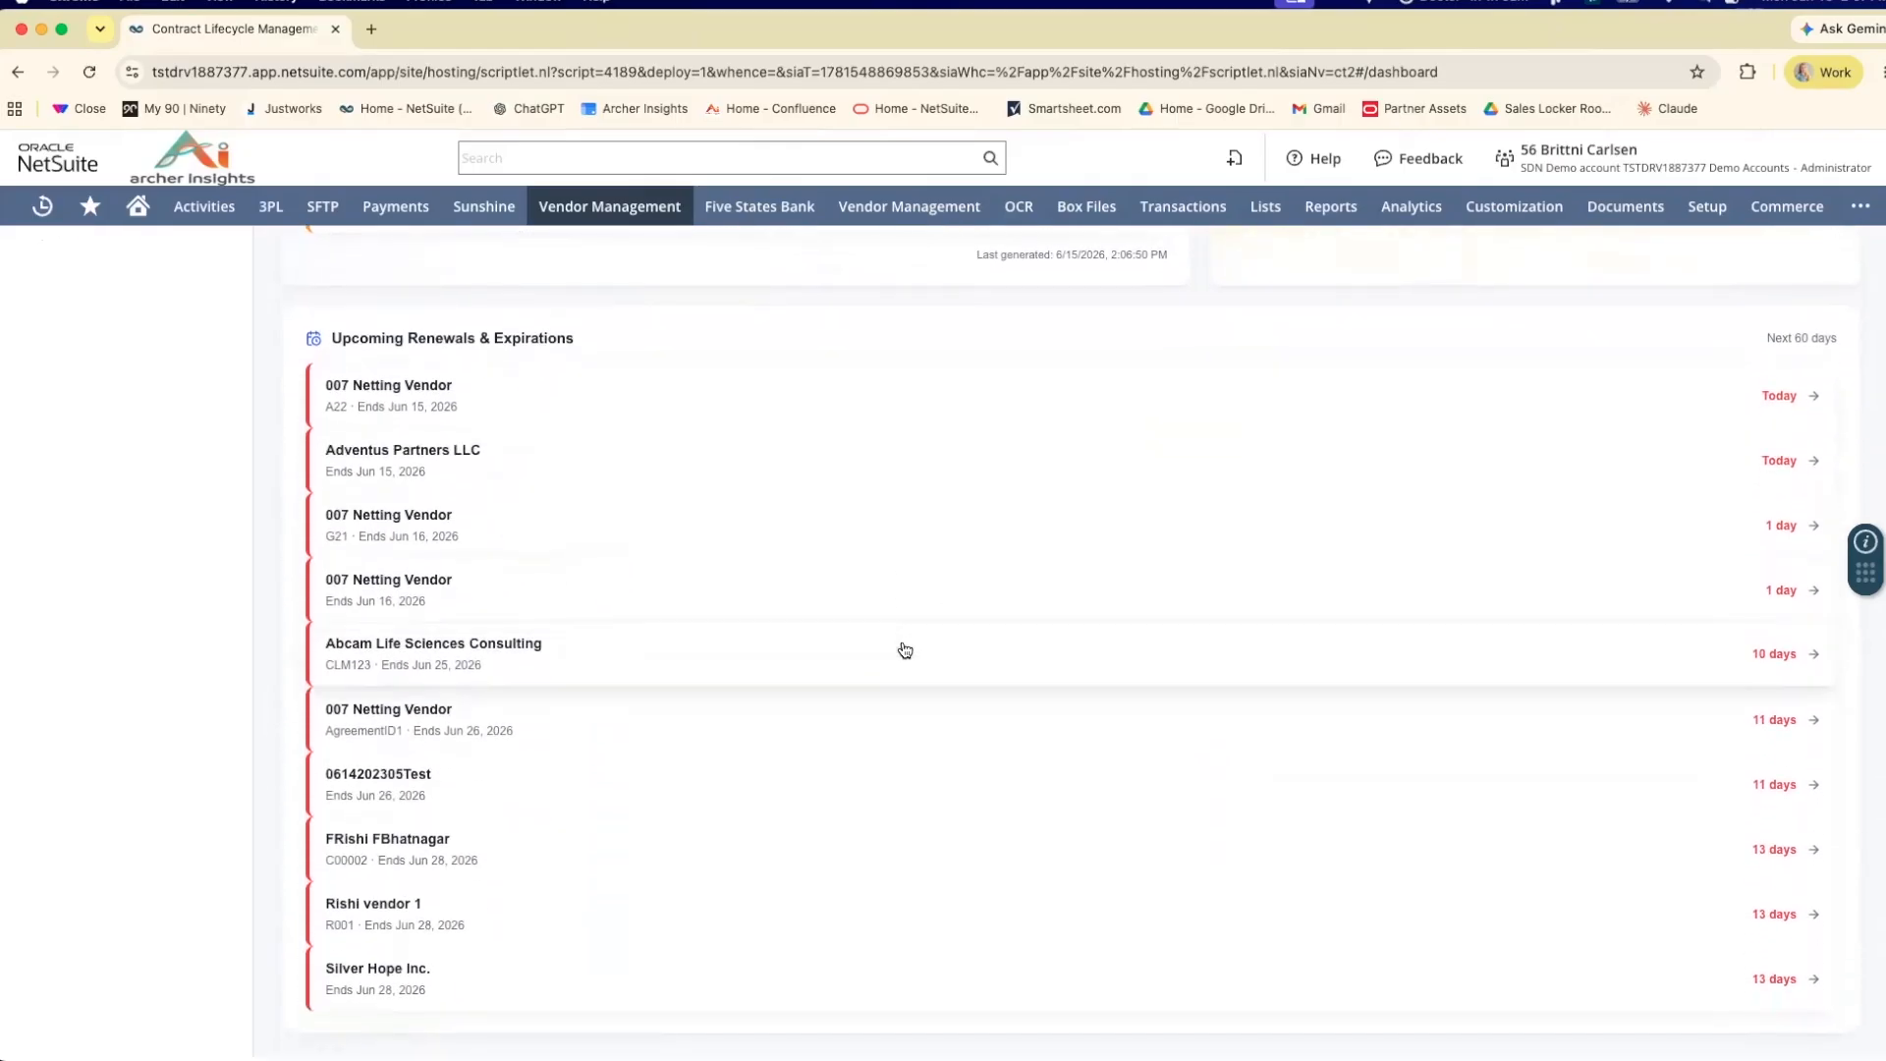
pyautogui.scroll(3, 905, 649)
pyautogui.scroll(10, 905, 649)
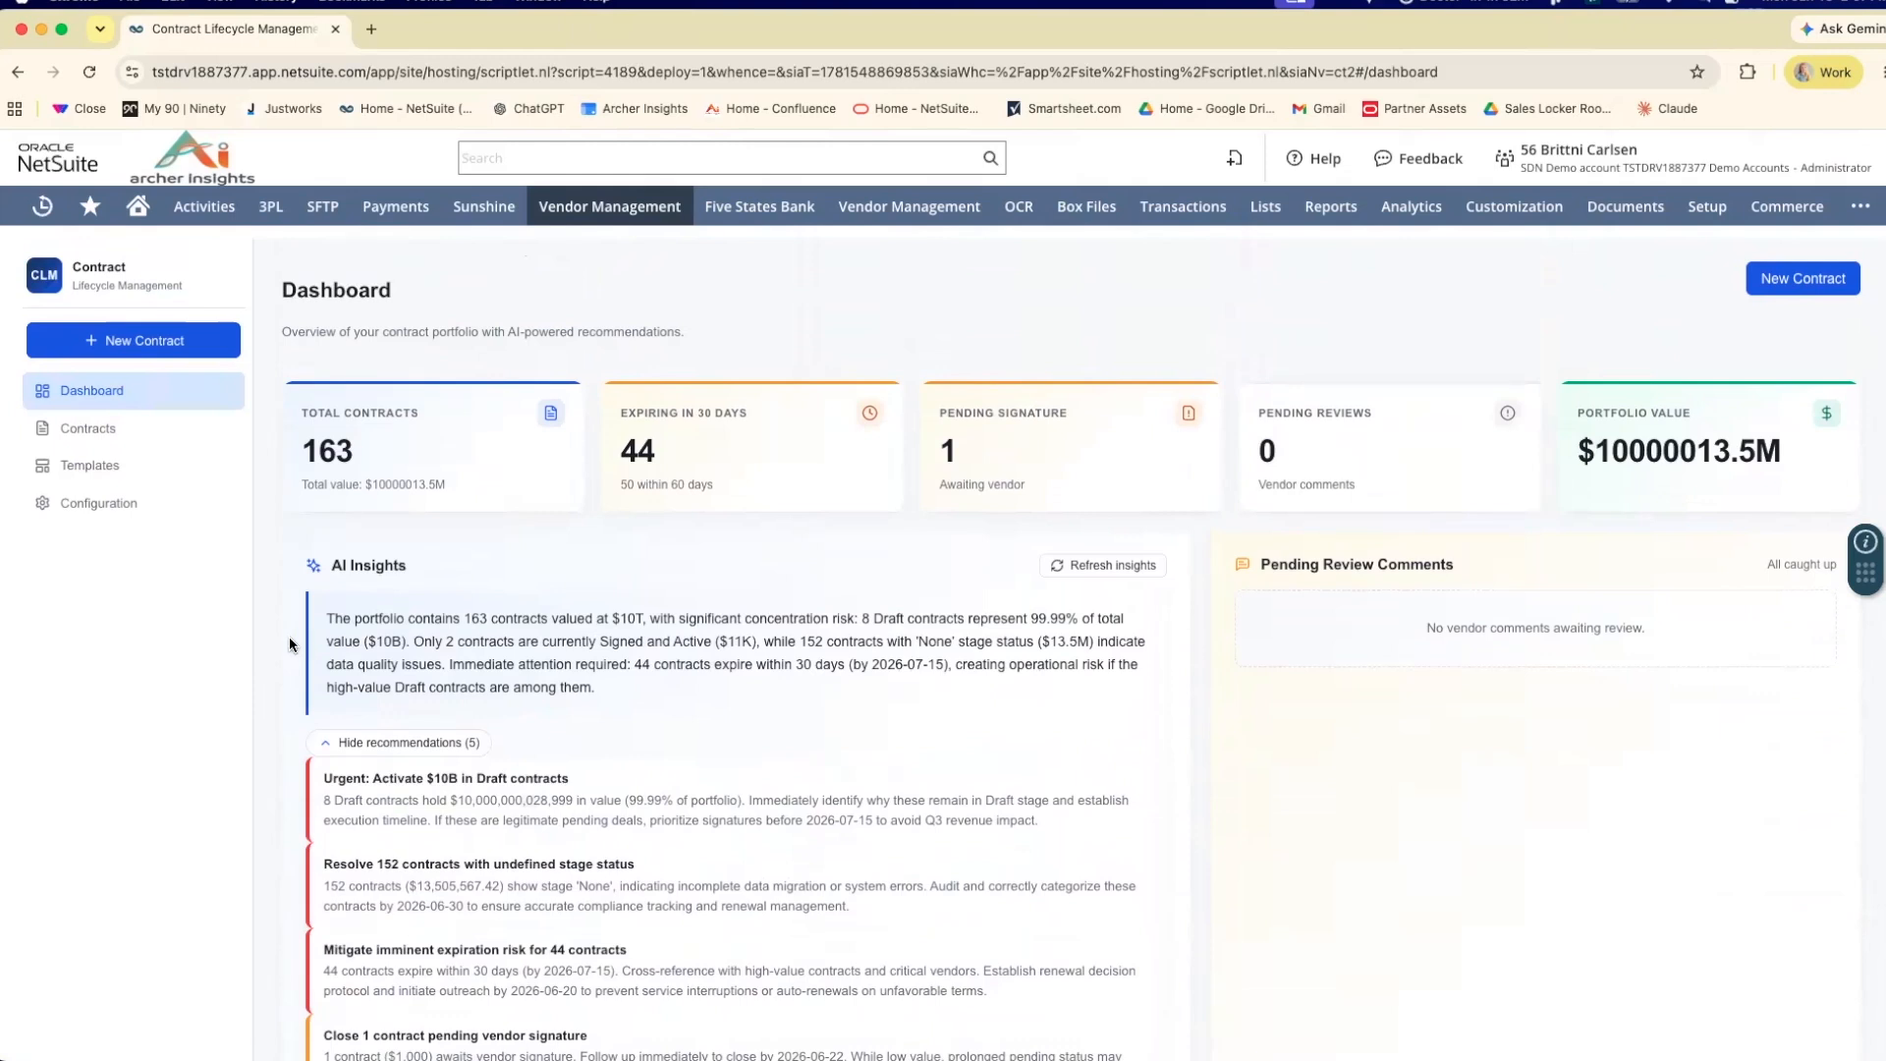
# Start a Smart Create template and set its contract type to Vendor Agreement.
pyautogui.click(173, 479)
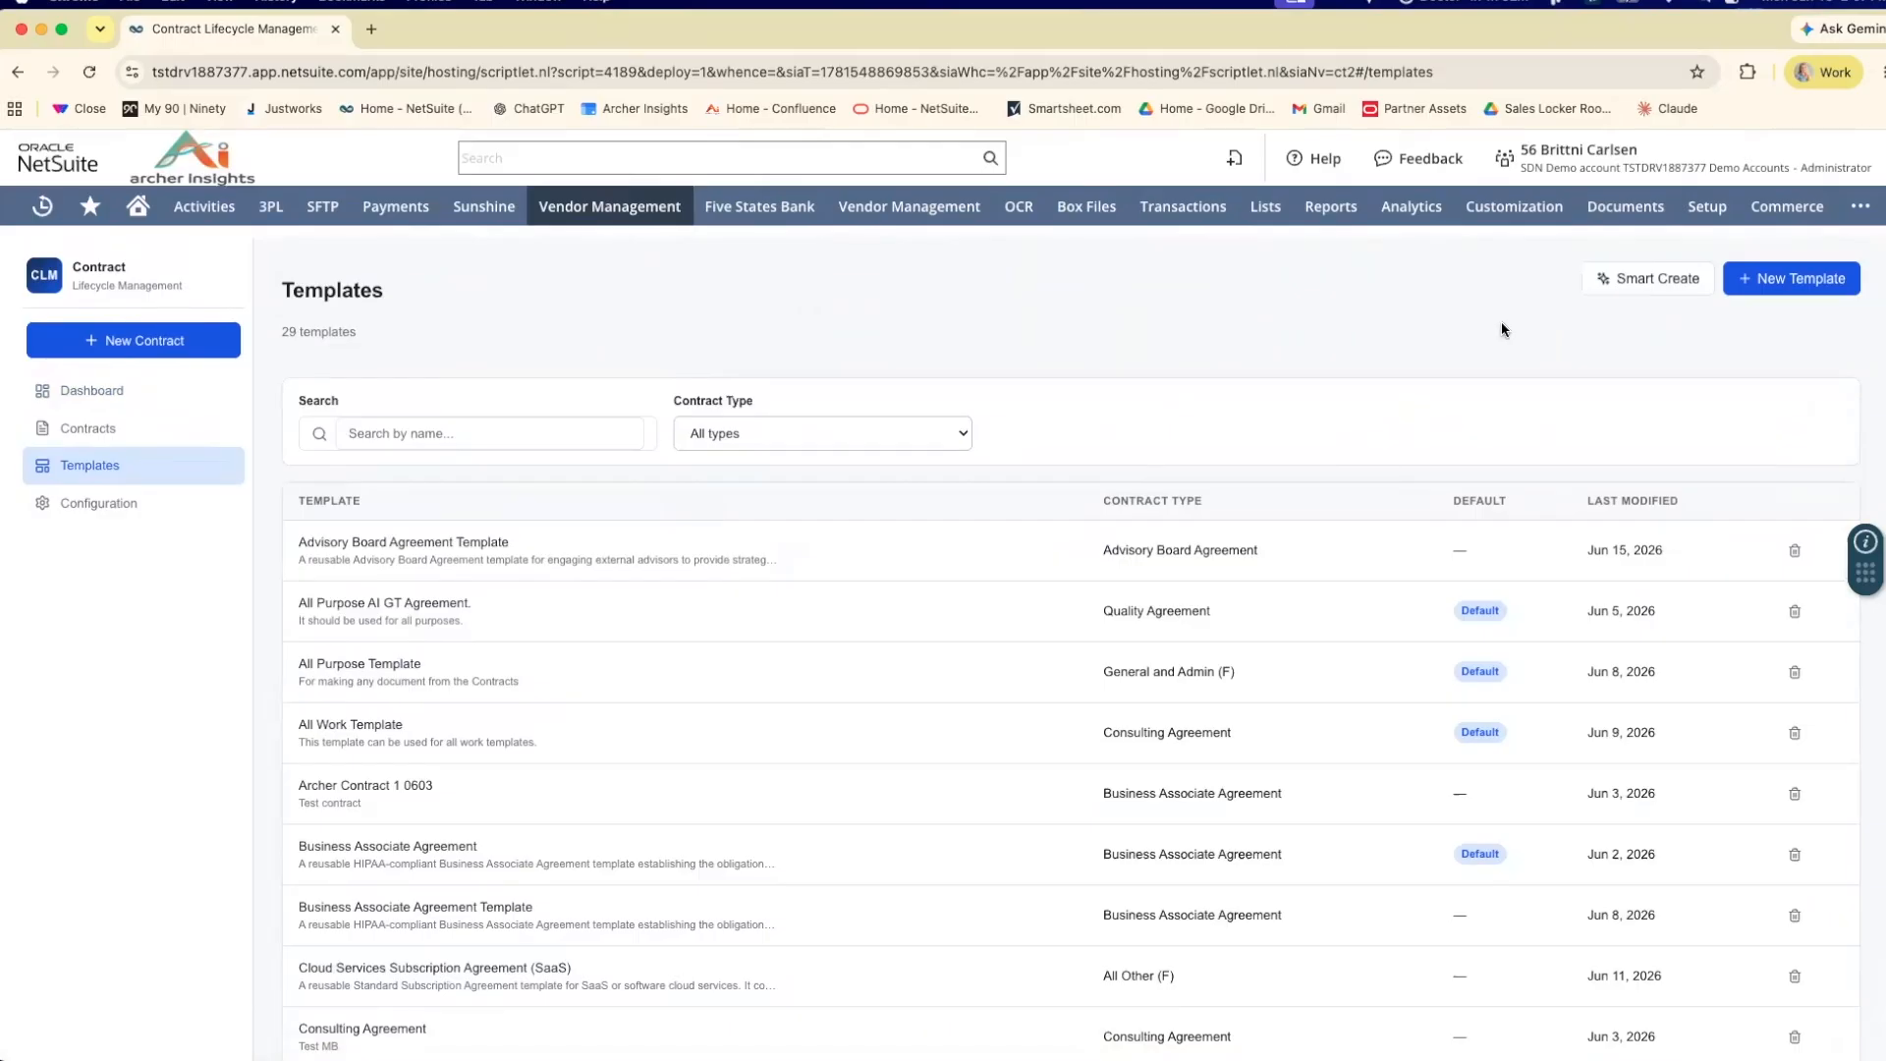
pyautogui.click(1639, 285)
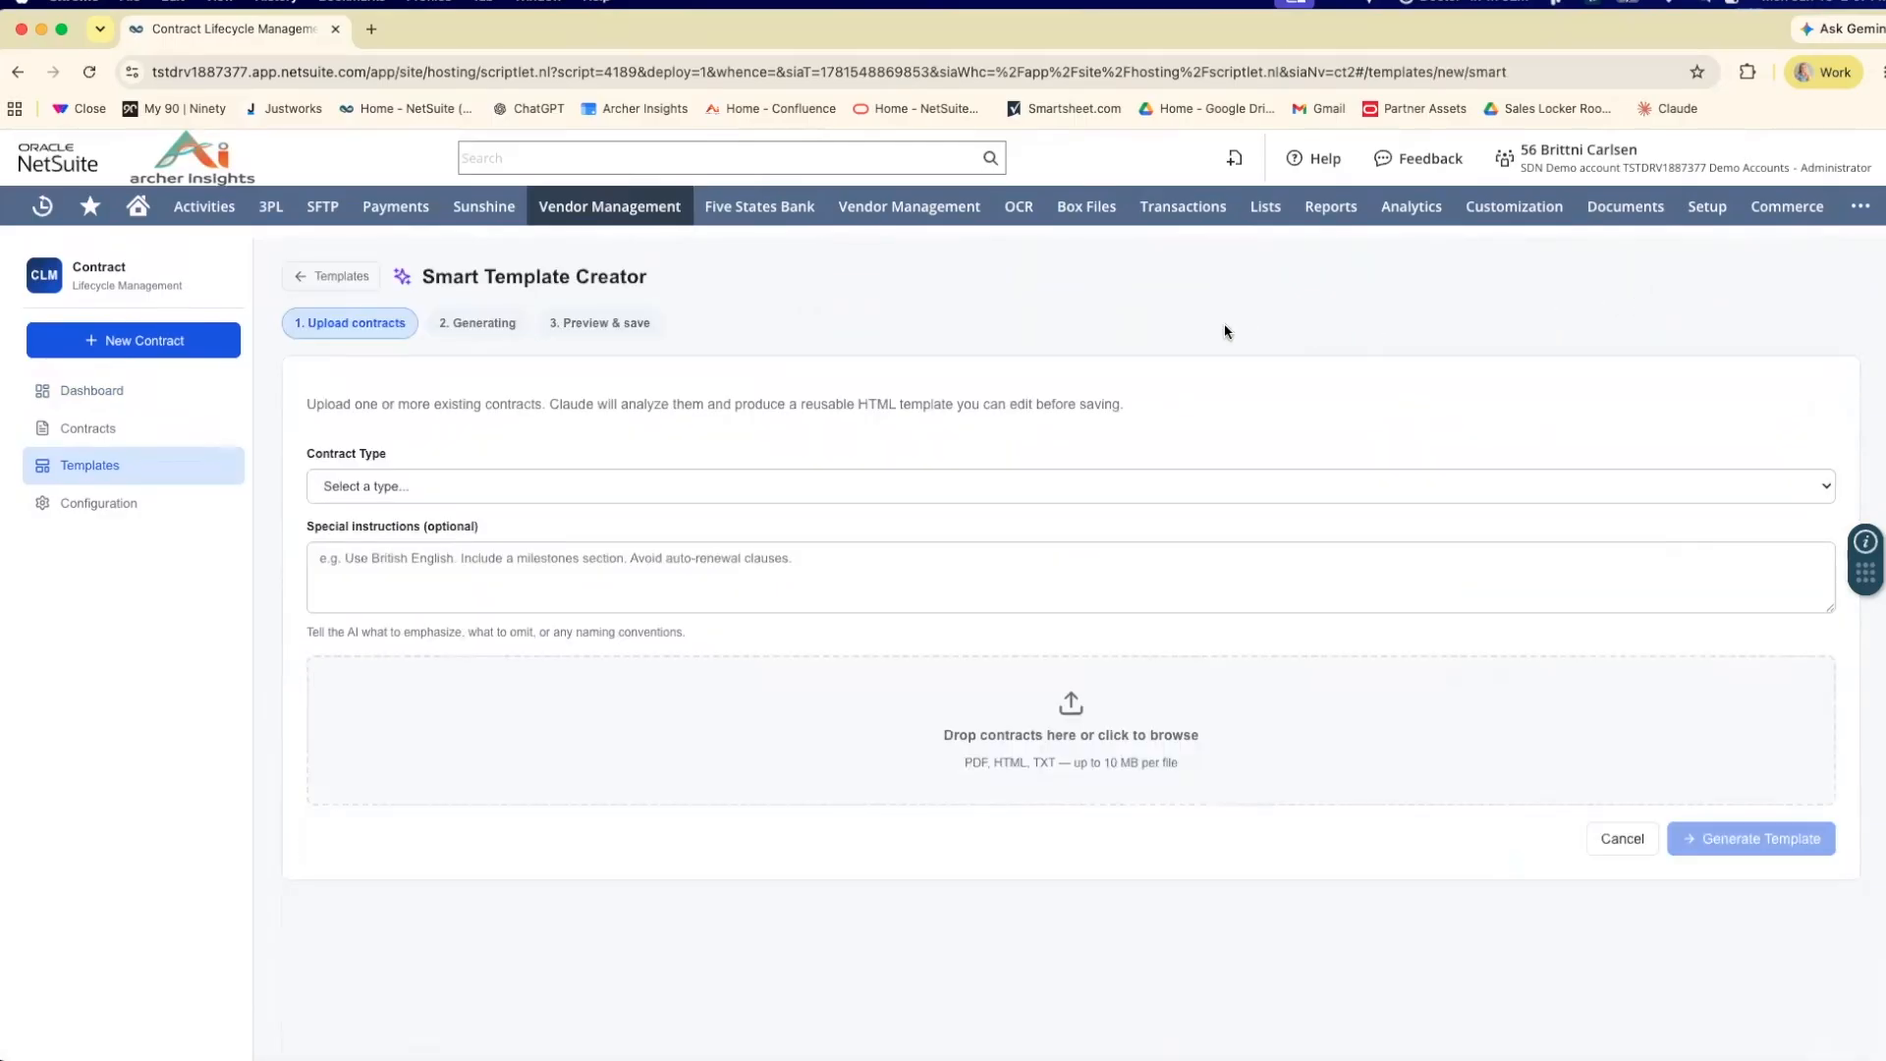
pyautogui.click(603, 487)
pyautogui.scroll(-15, 589, 668)
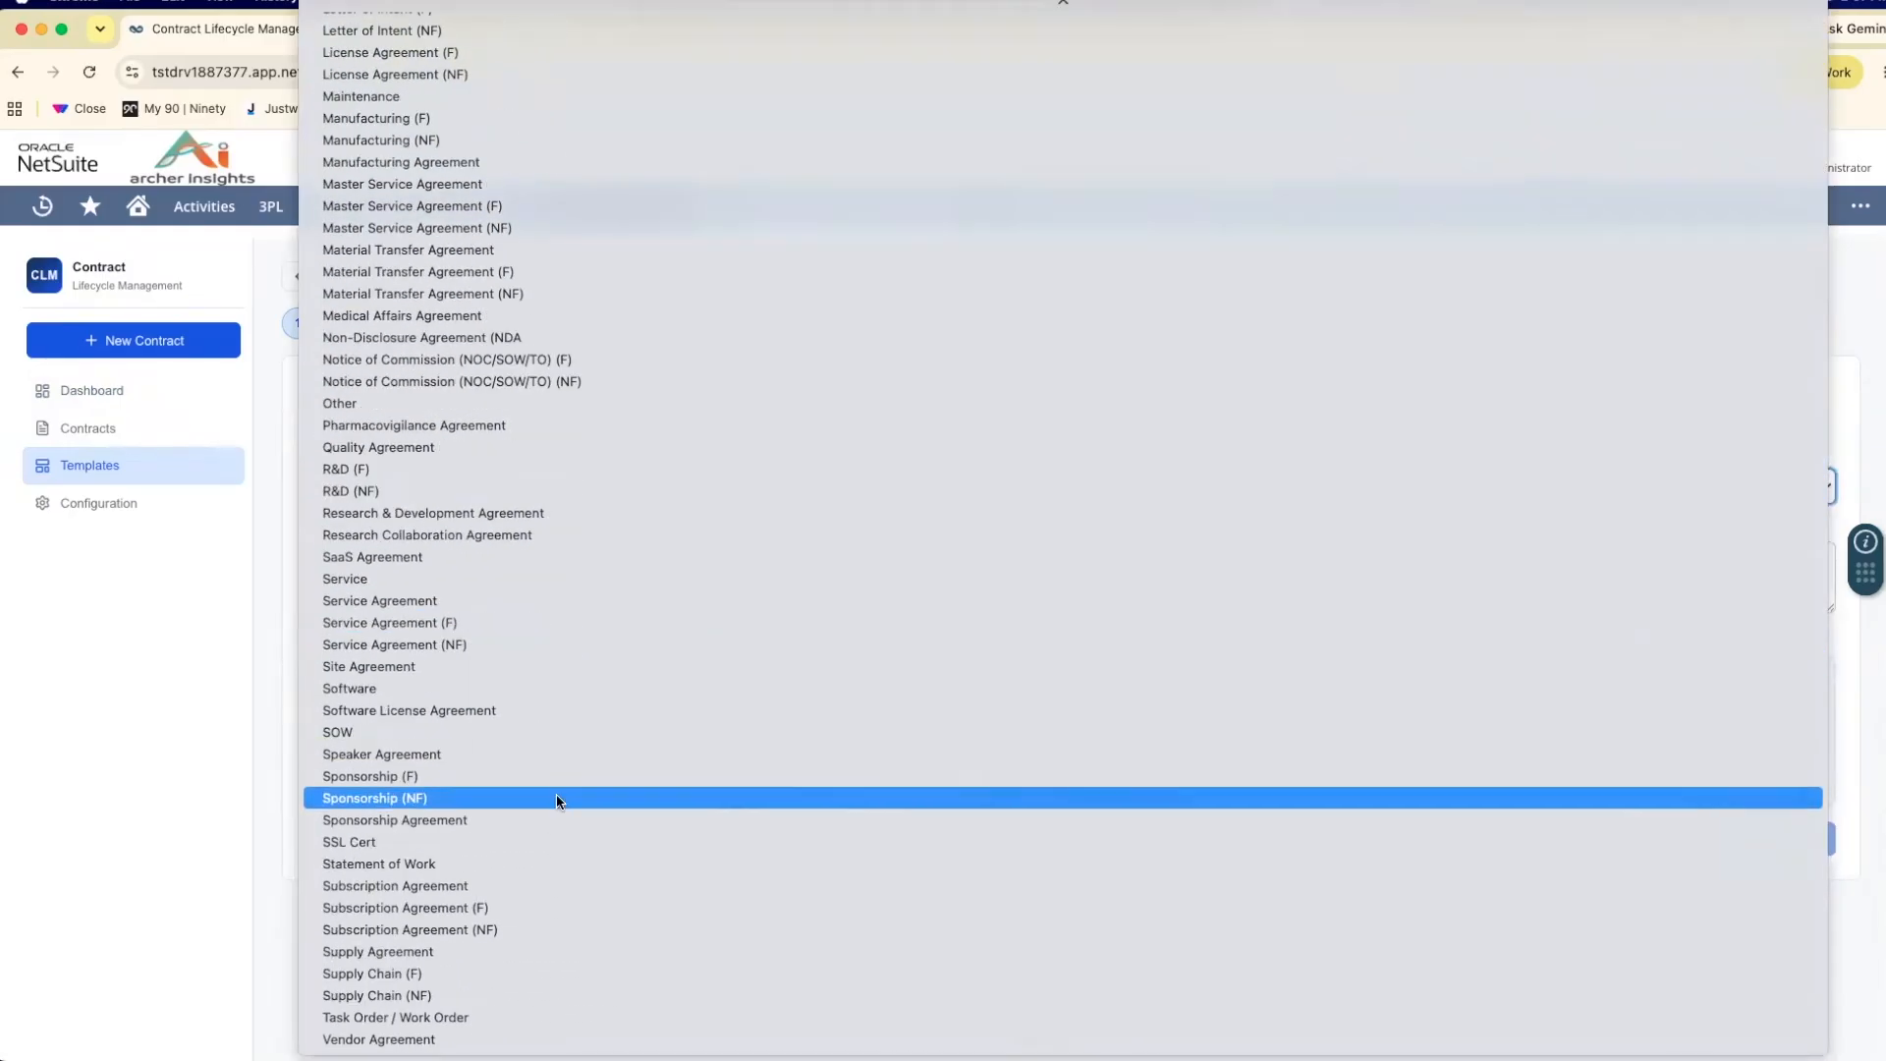
pyautogui.click(486, 1040)
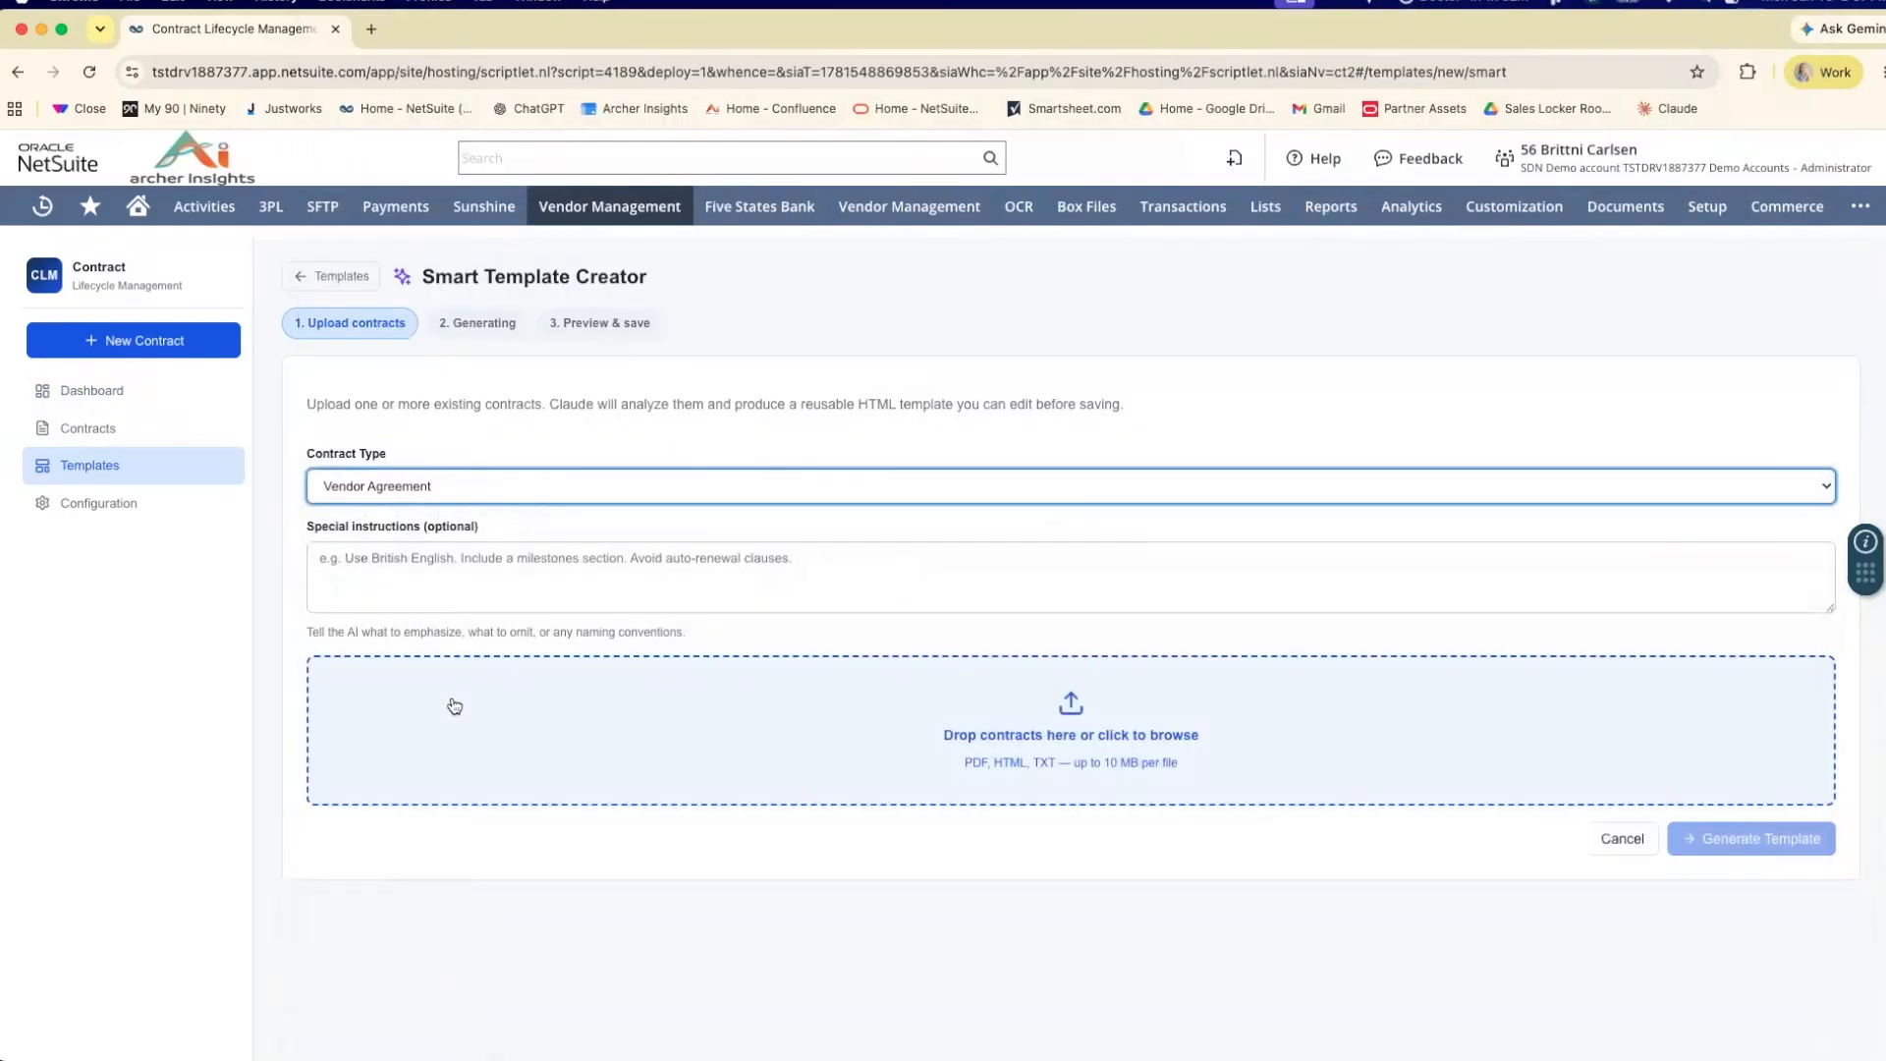
# Generate the template from LifeSciences_Supply_Agreement_Concise.pdf with the special instruction "Gear towards Healthcare vendors".
pyautogui.click(447, 574)
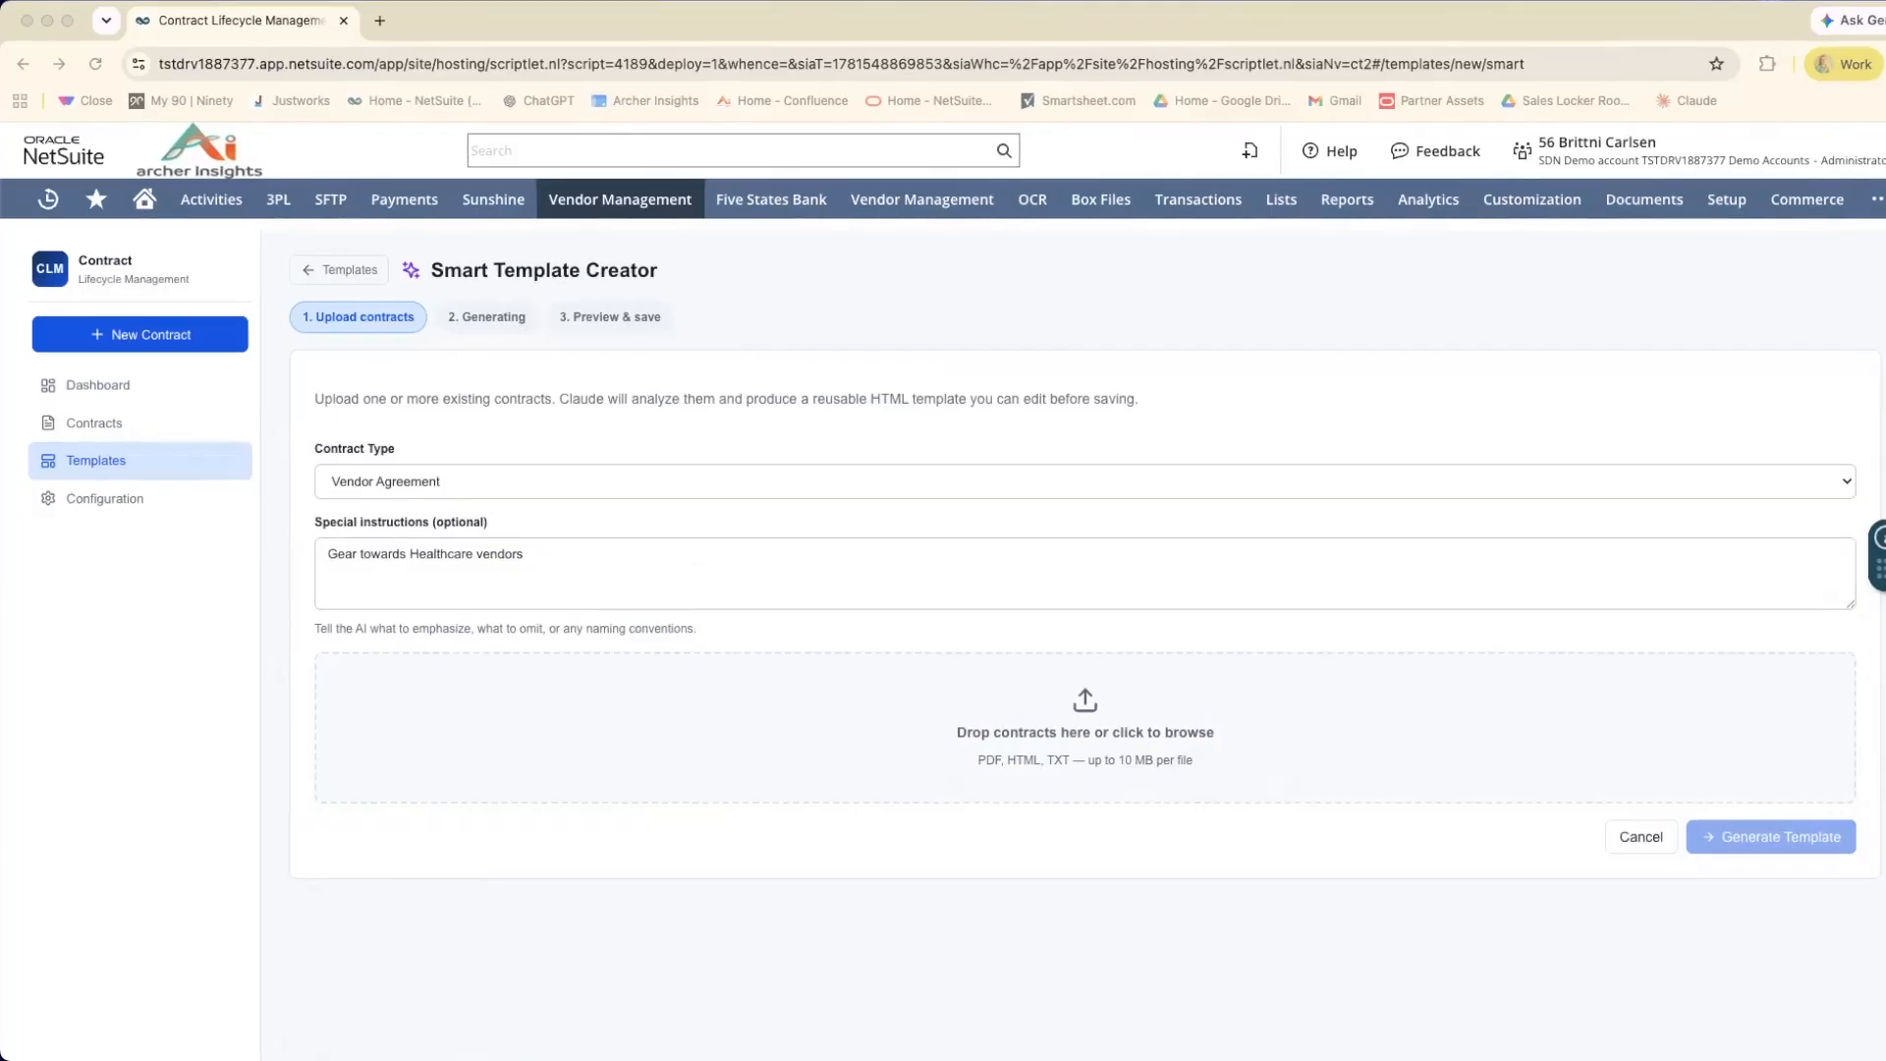
pyautogui.moveTo(49, 581); pyautogui.dragTo(660, 695)
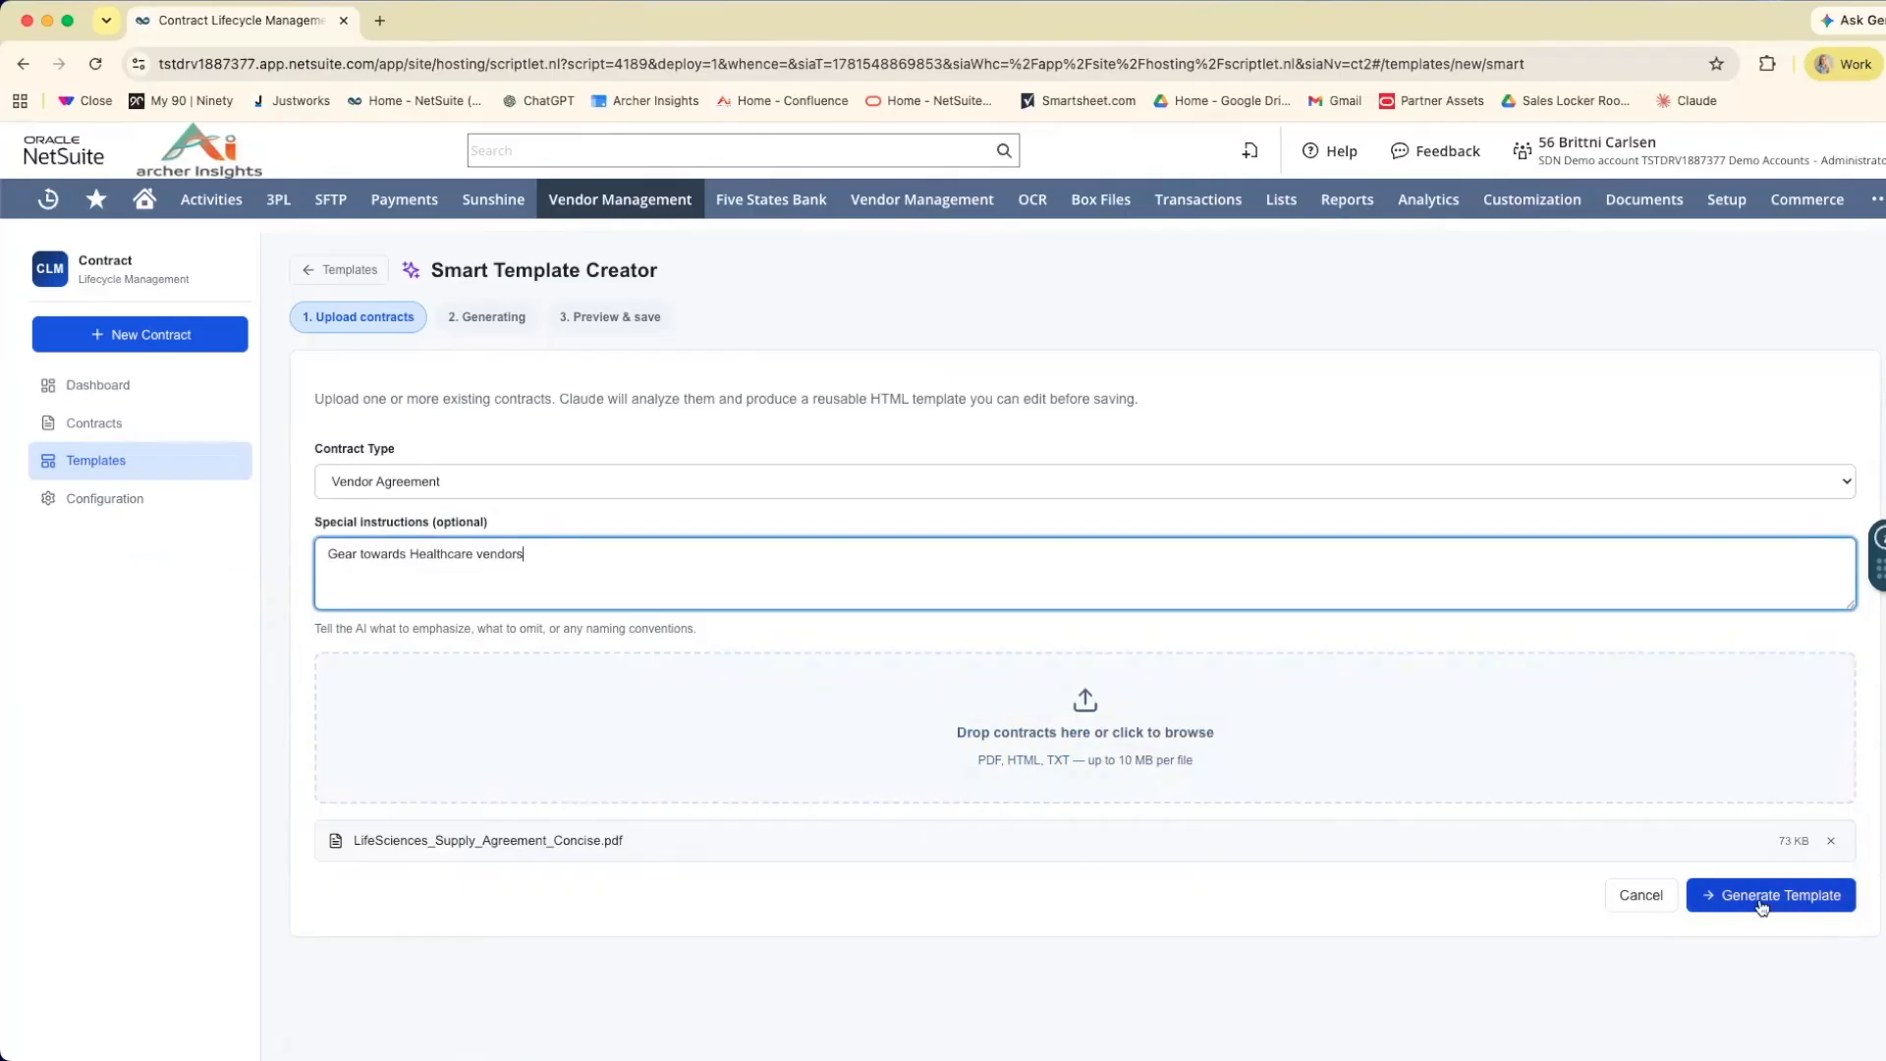
pyautogui.click(1761, 899)
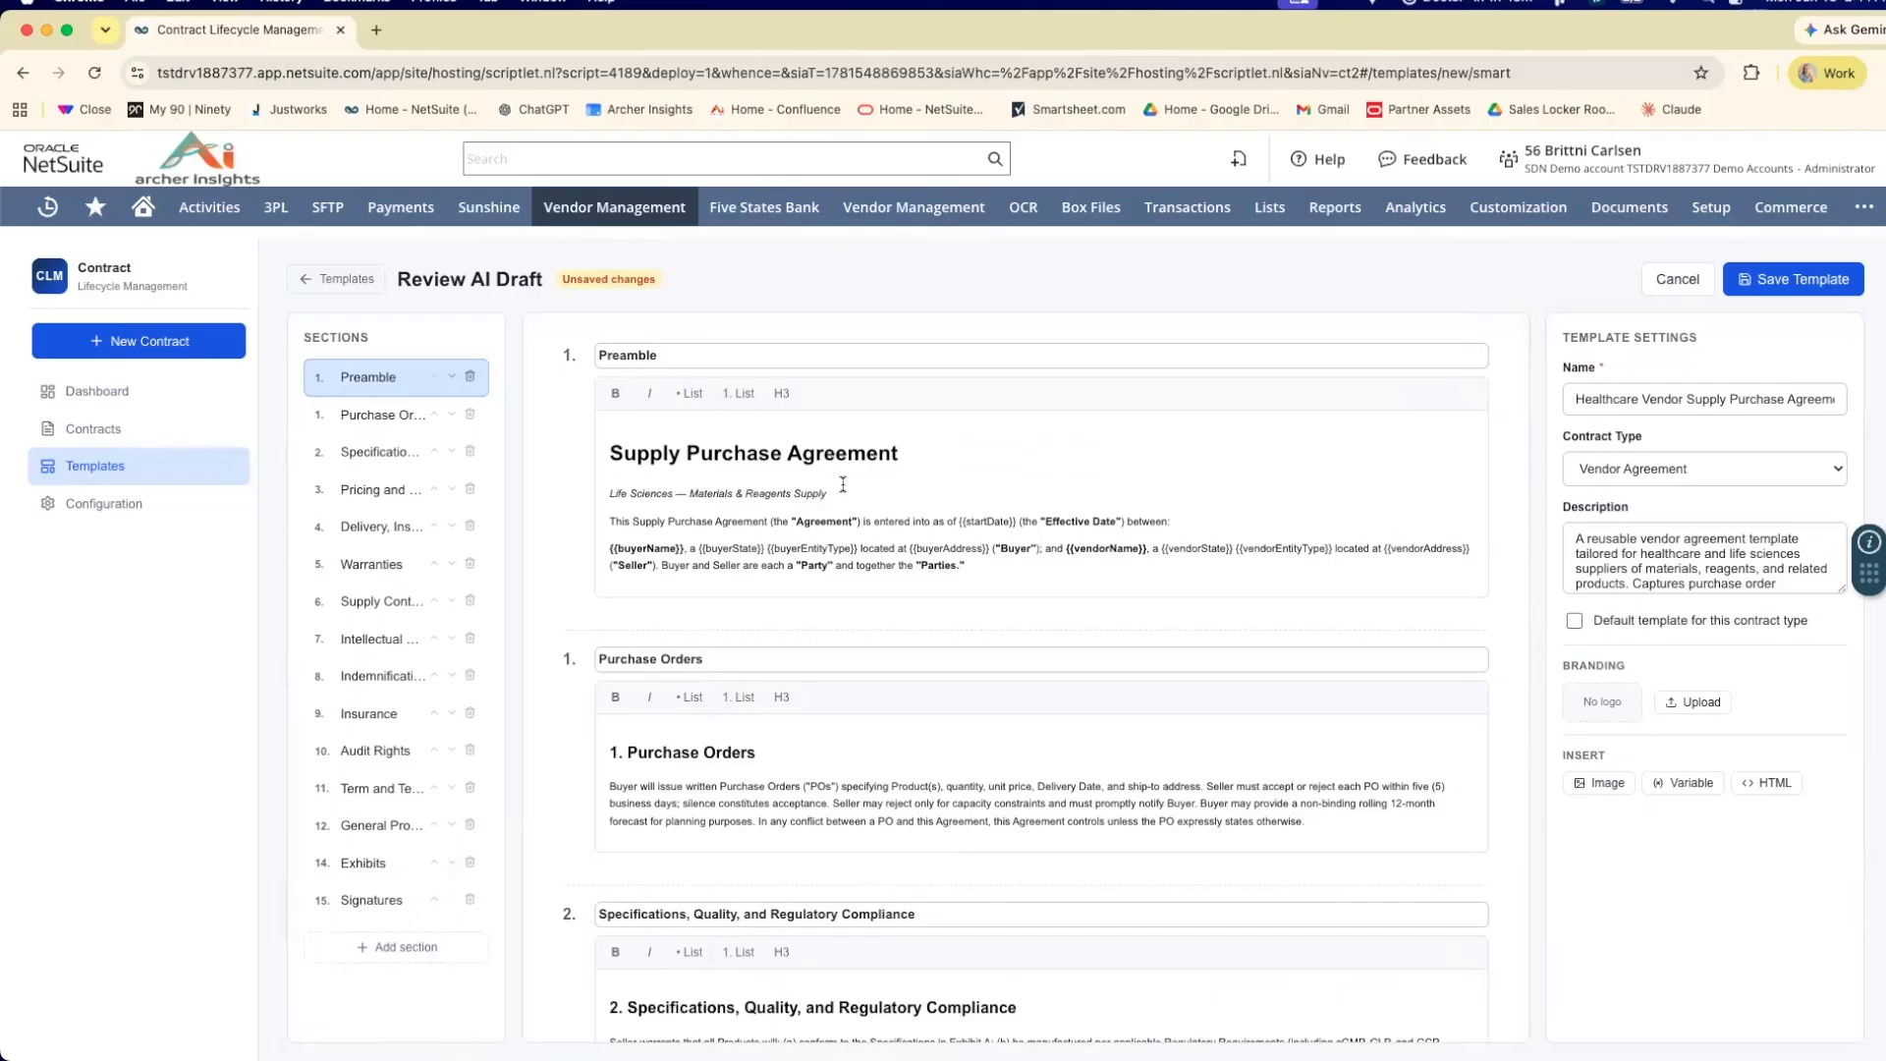
# Review the AI-drafted template's sections, from the Preamble through General Provisions and Exhibits.
pyautogui.click(971, 562)
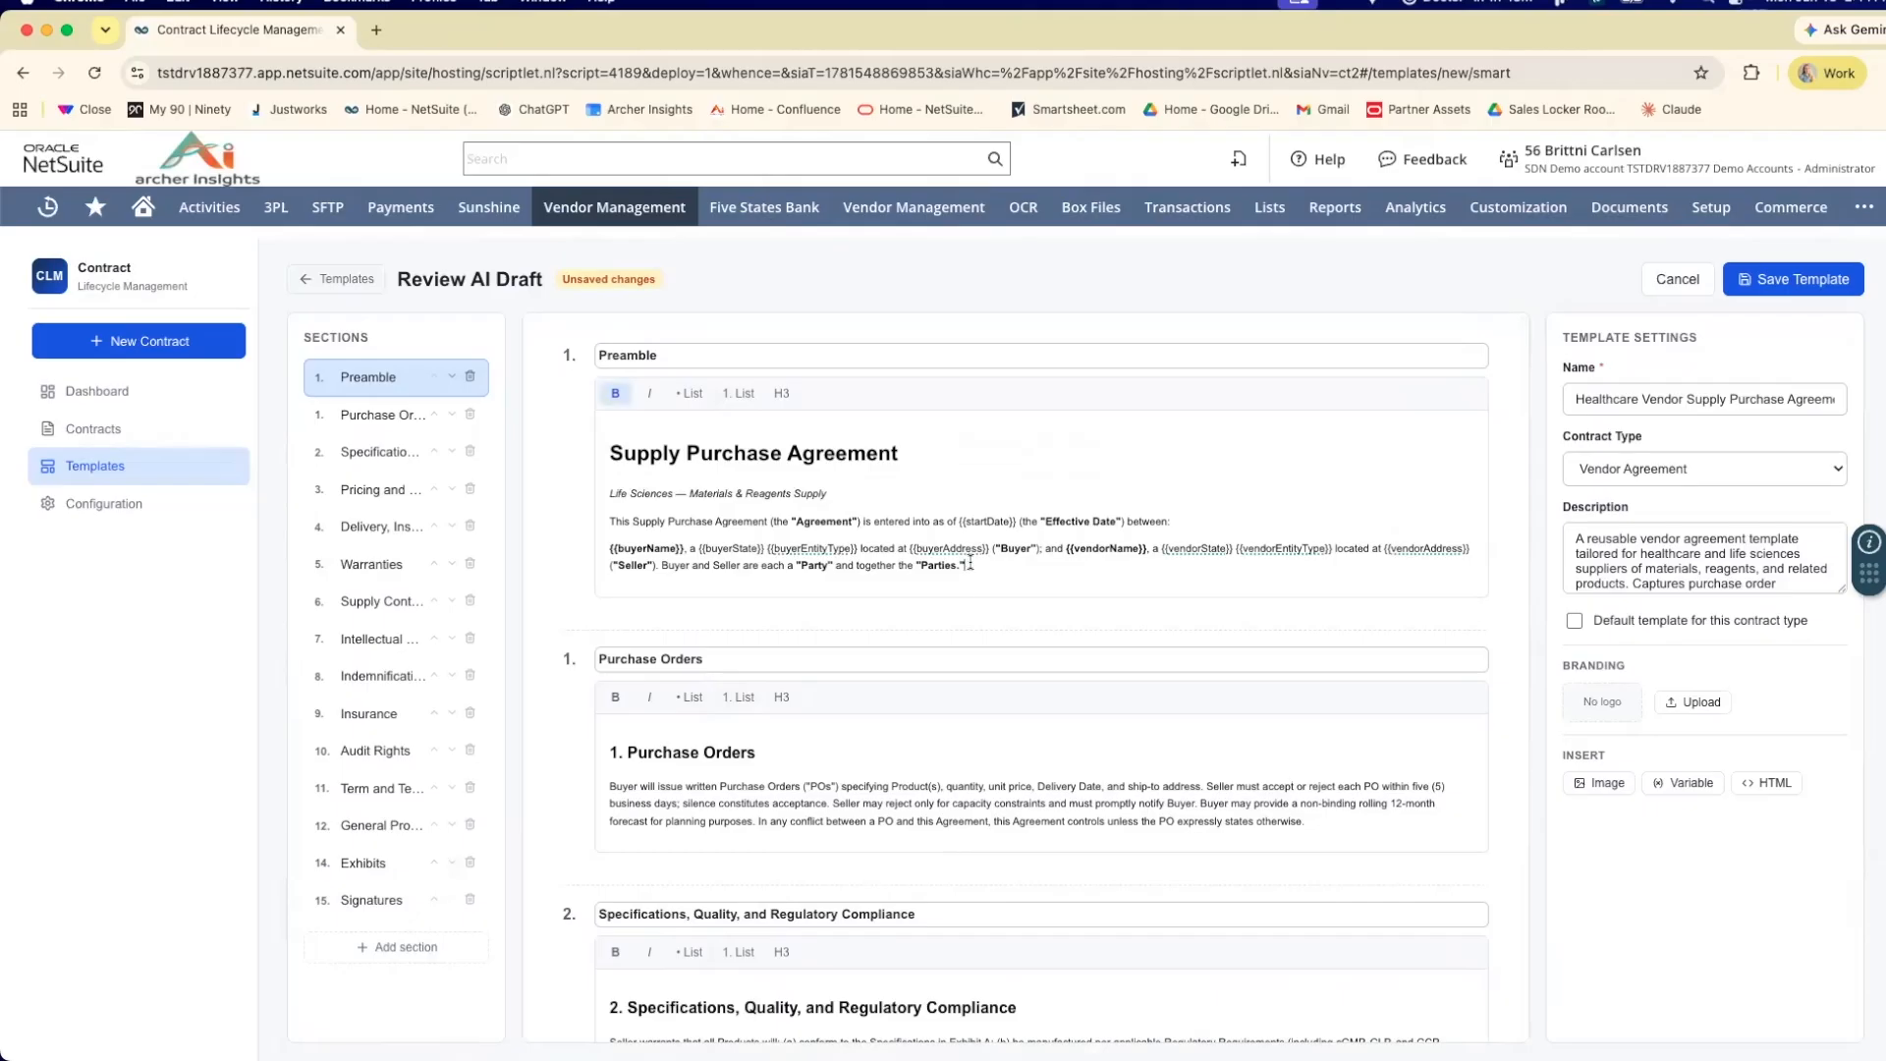
pyautogui.scroll(-2, 994, 566)
pyautogui.scroll(-10, 993, 570)
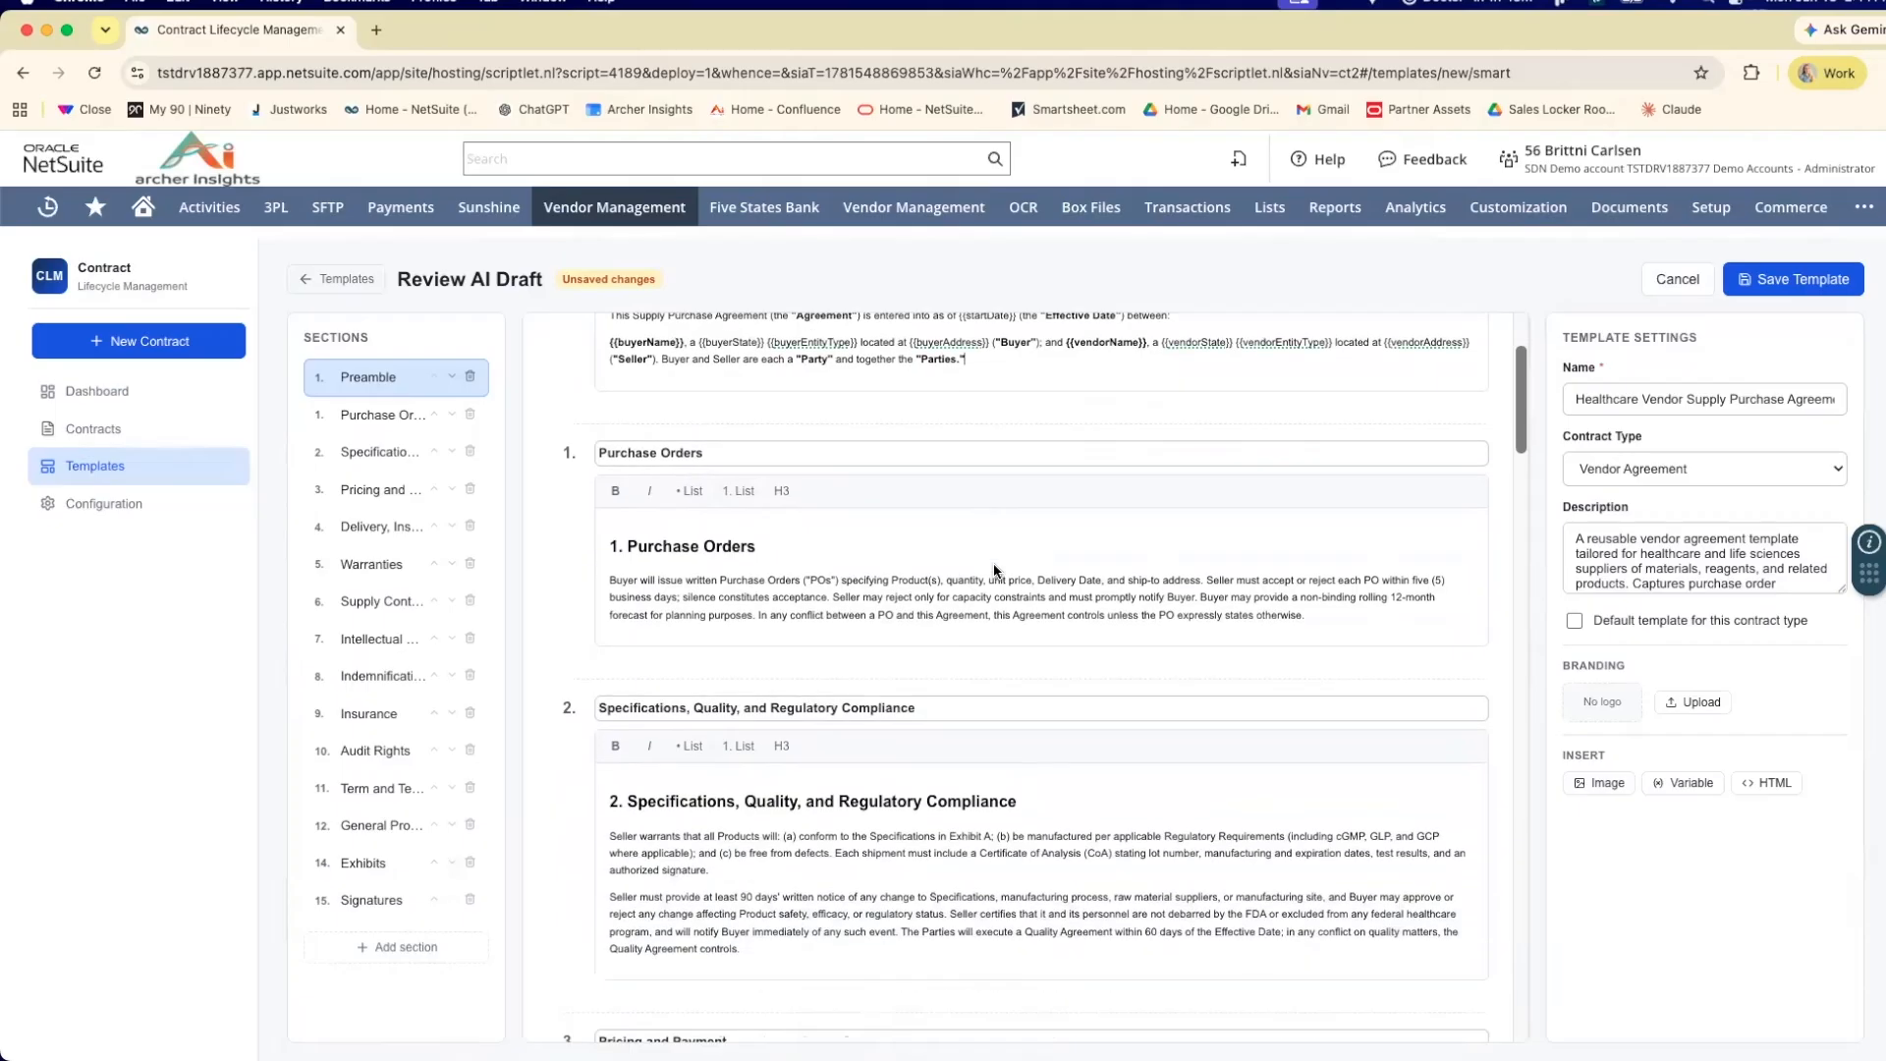
pyautogui.scroll(-15, 993, 565)
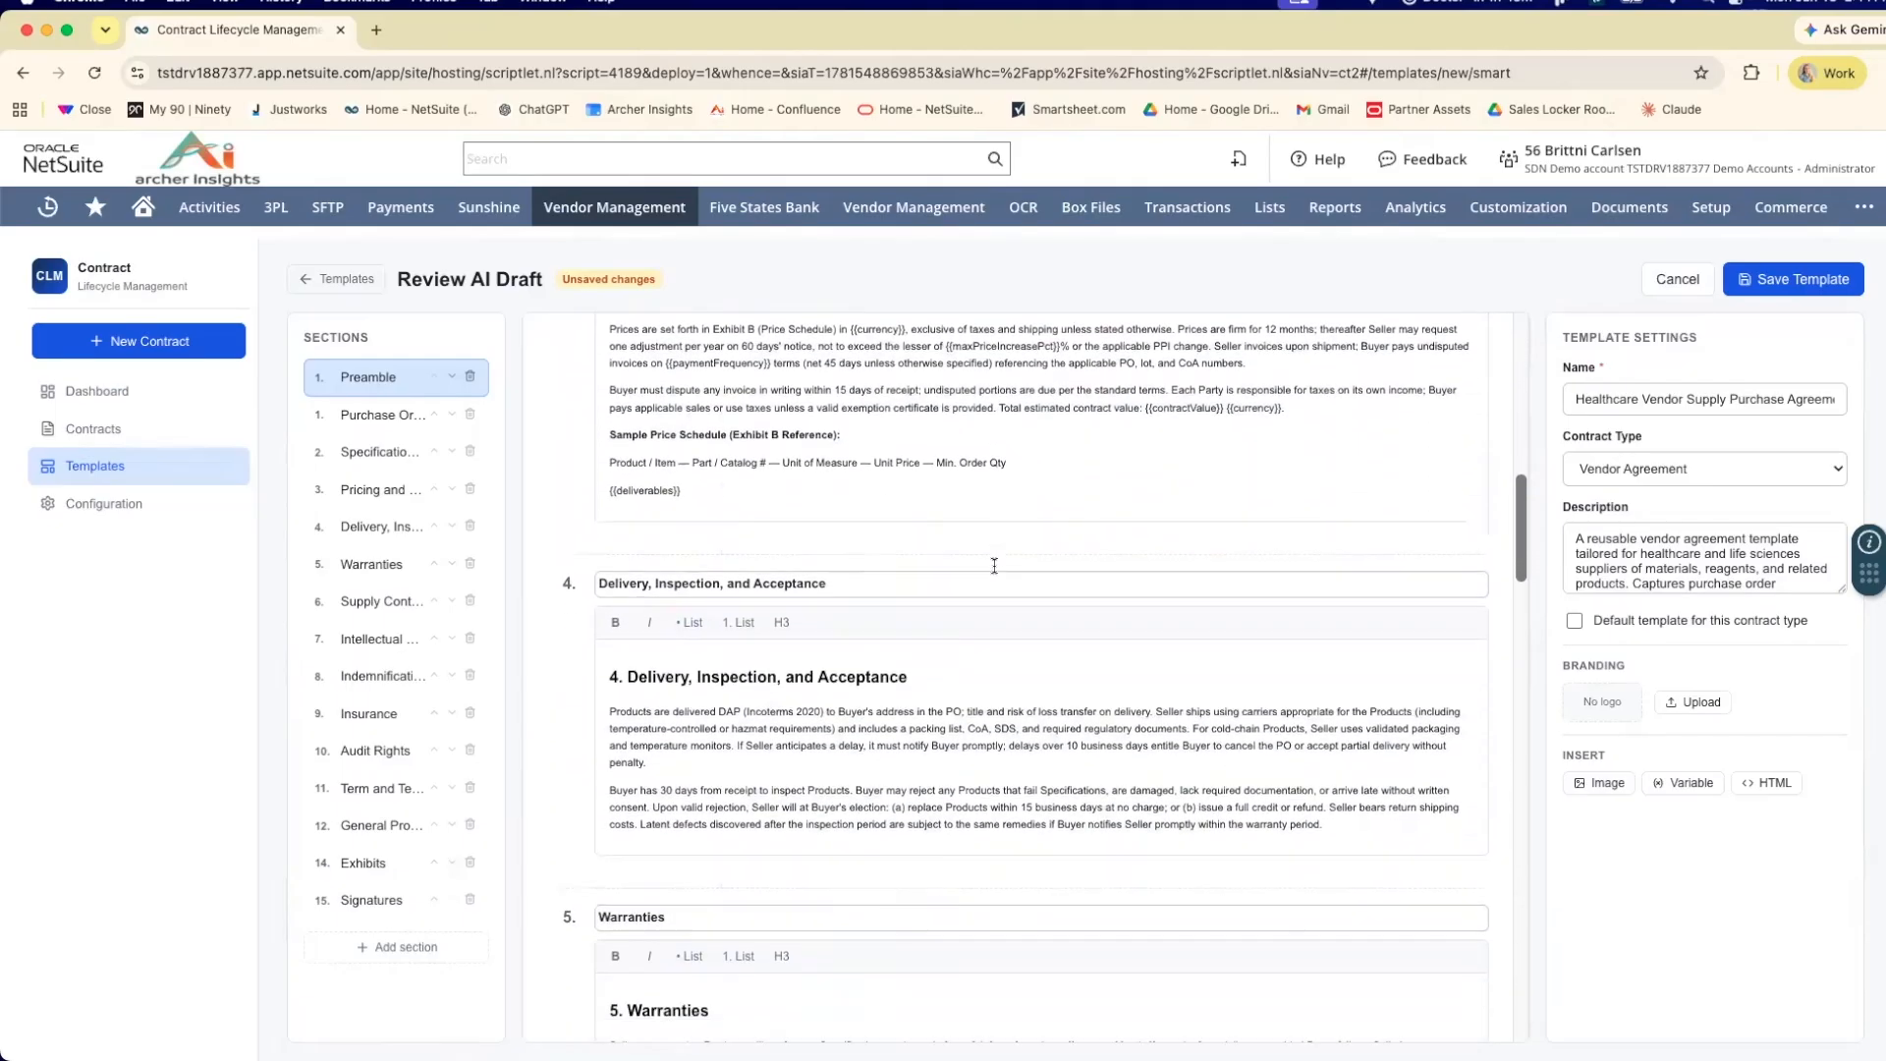
pyautogui.scroll(-12, 993, 566)
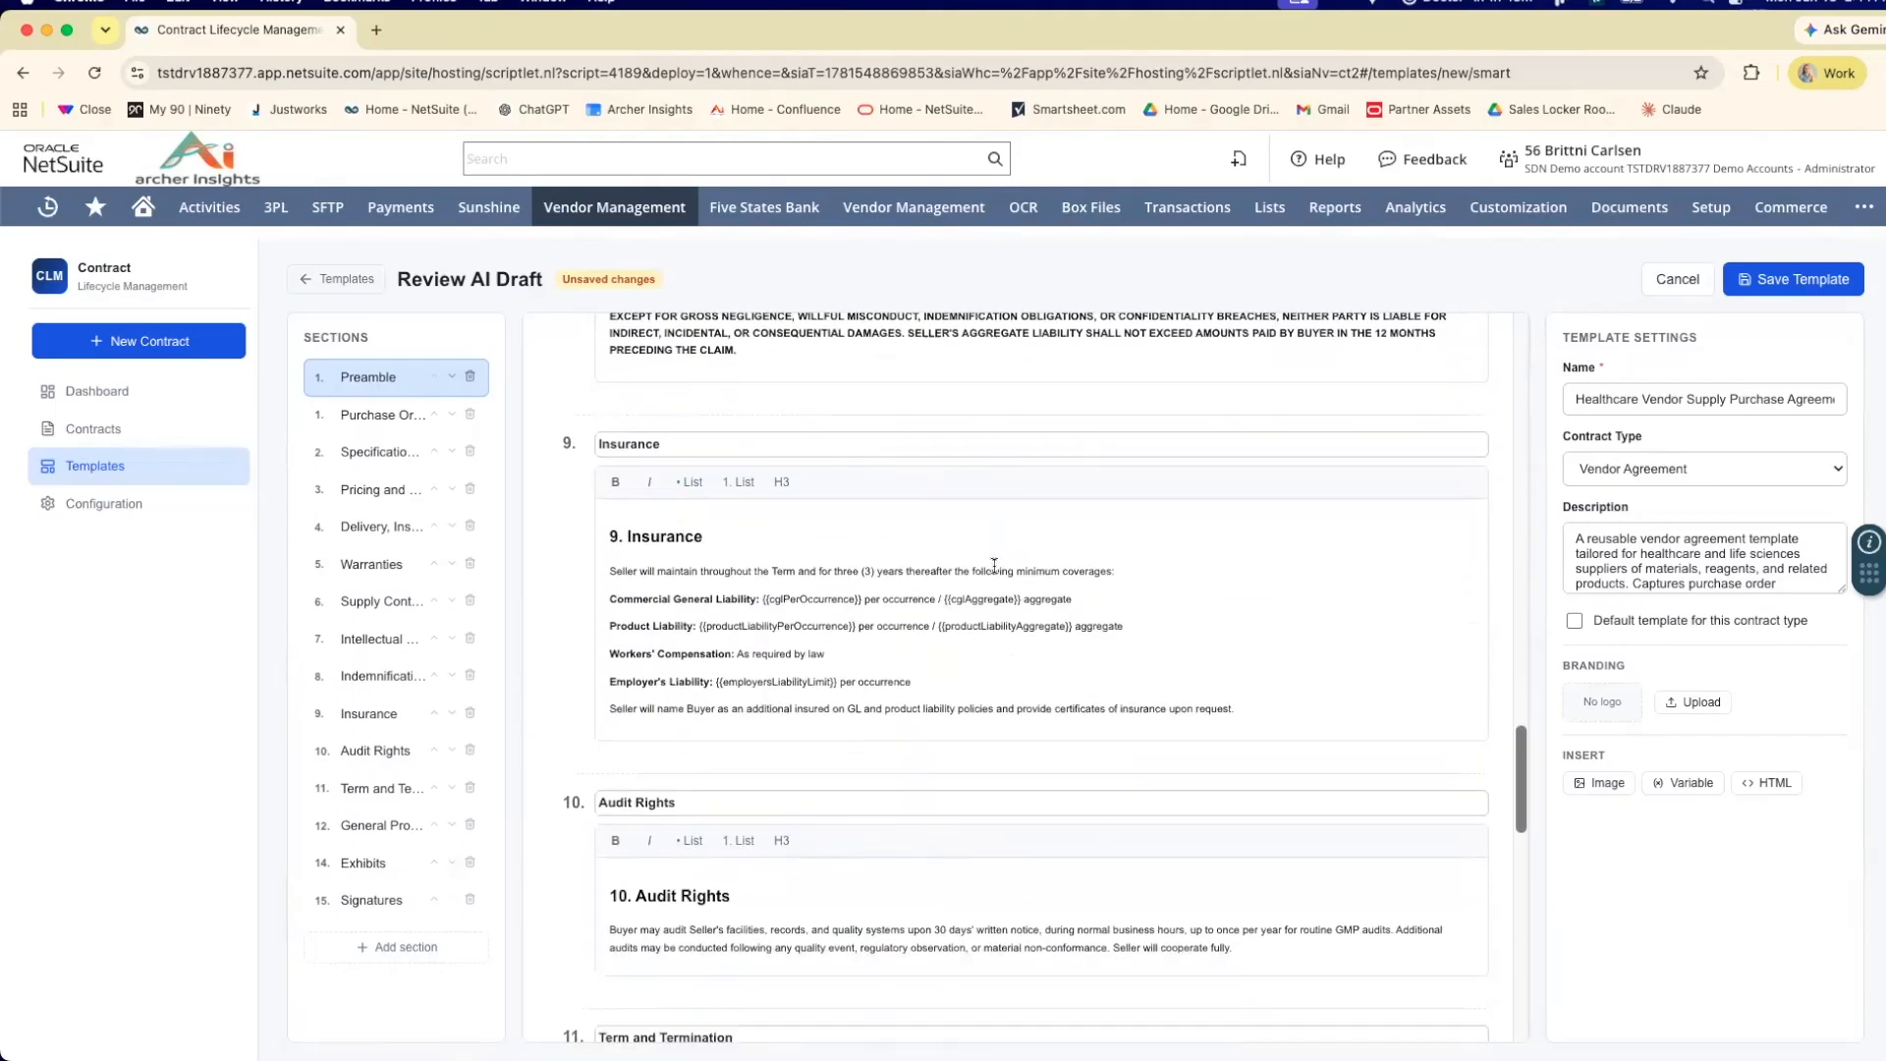
pyautogui.scroll(-4, 993, 569)
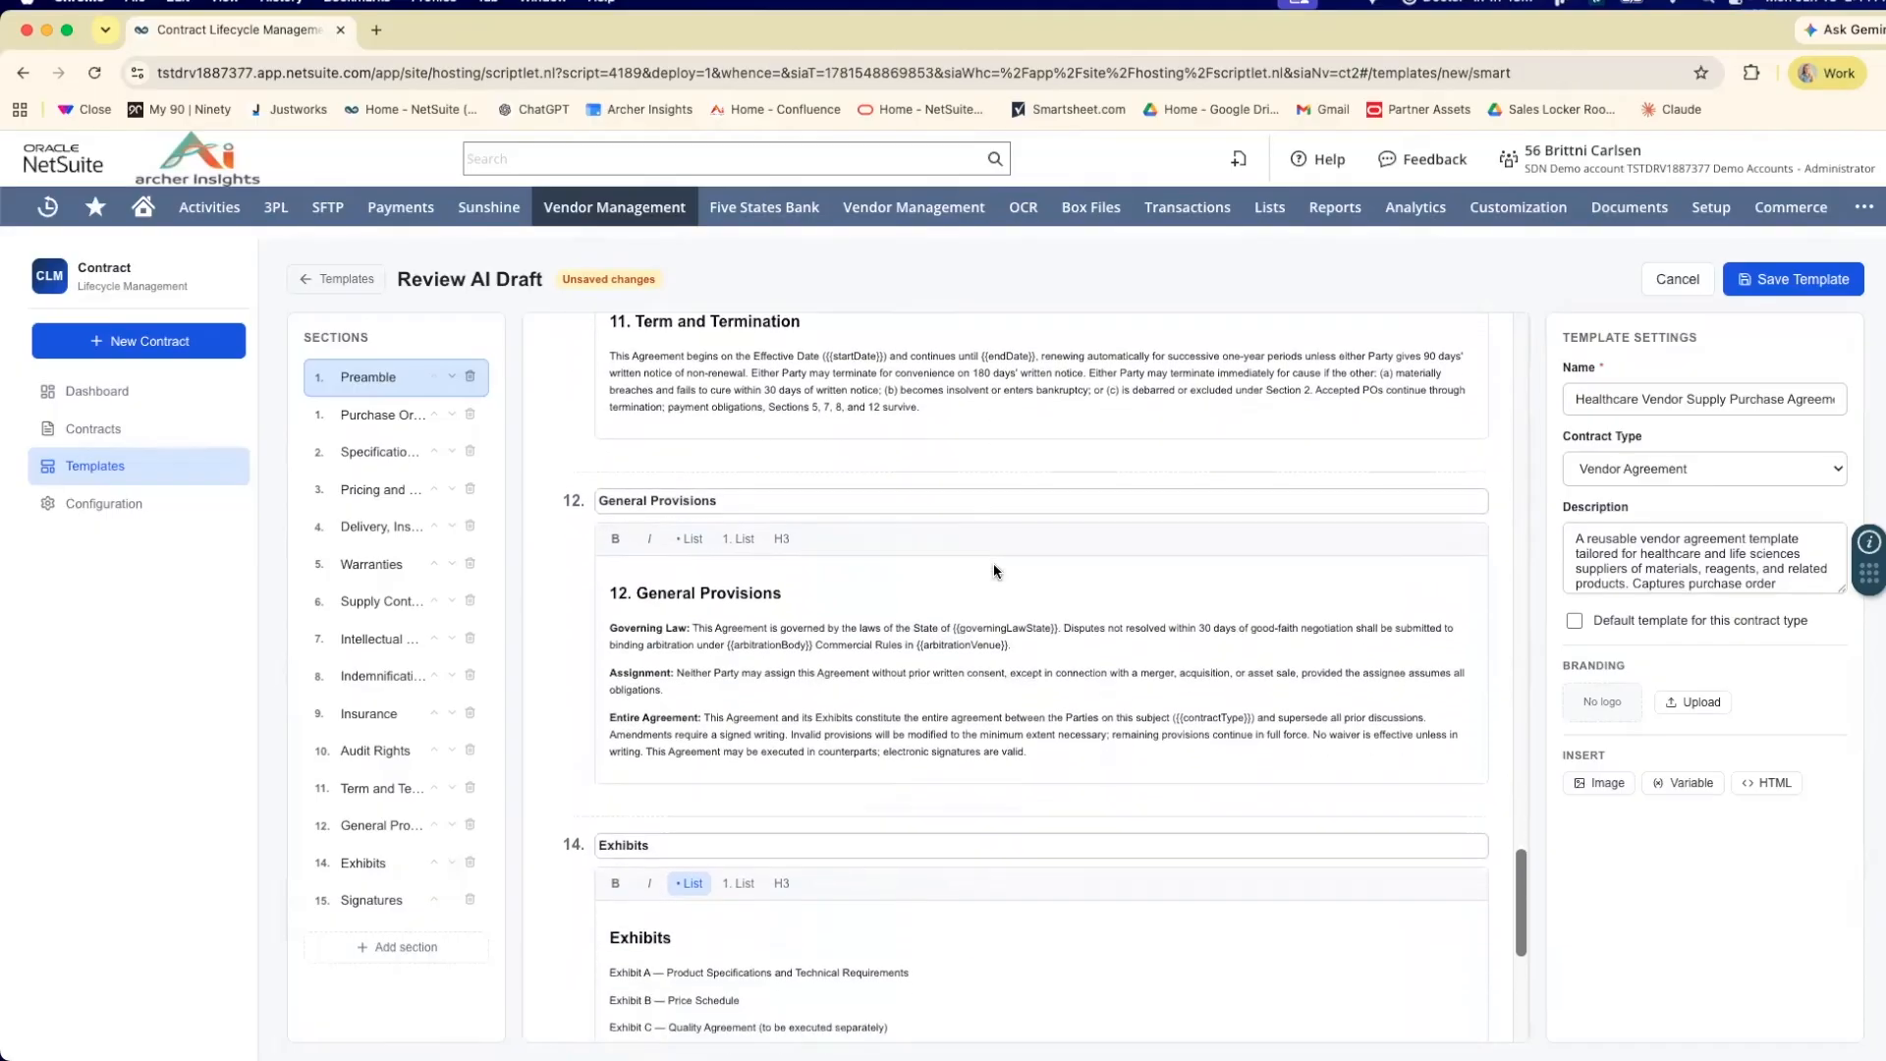
pyautogui.scroll(20, 993, 569)
pyautogui.scroll(10, 993, 570)
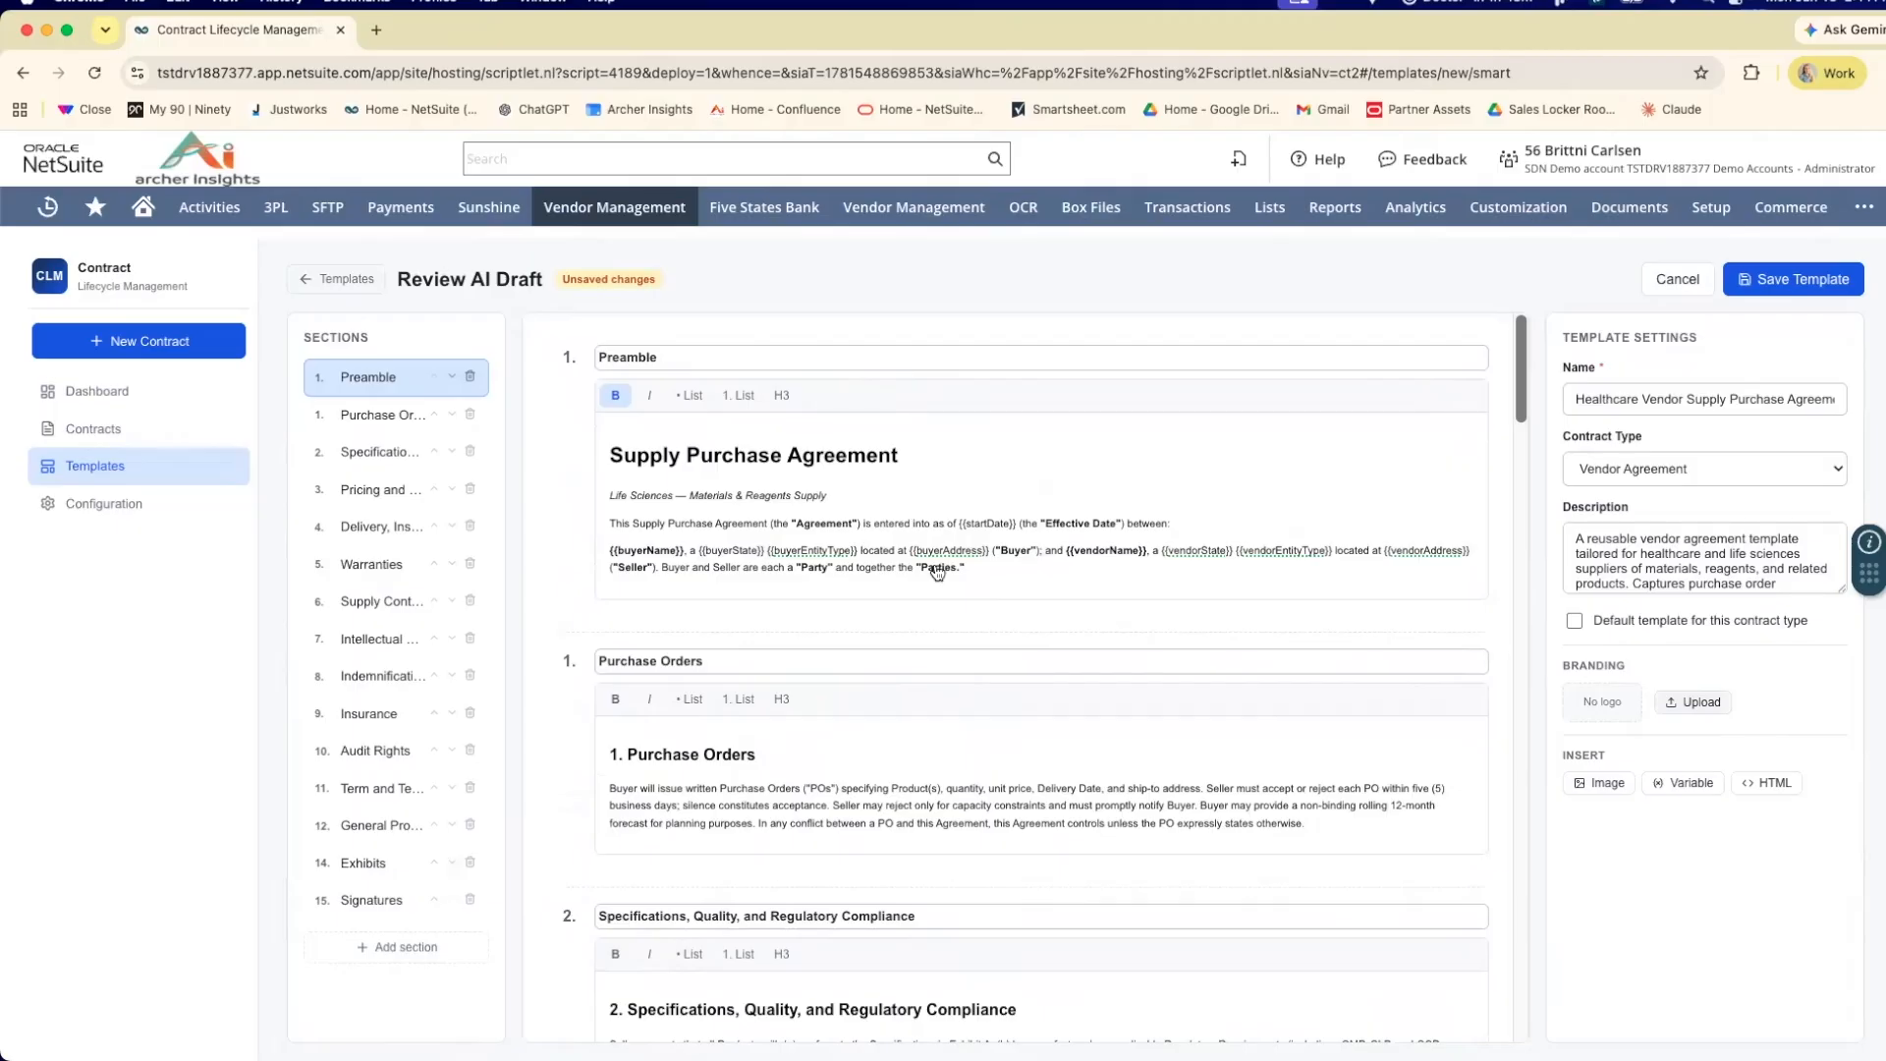
# Upload Archer New Logo2.jpg from Downloads as the template's branding logo.
pyautogui.scroll(-10, 788, 522)
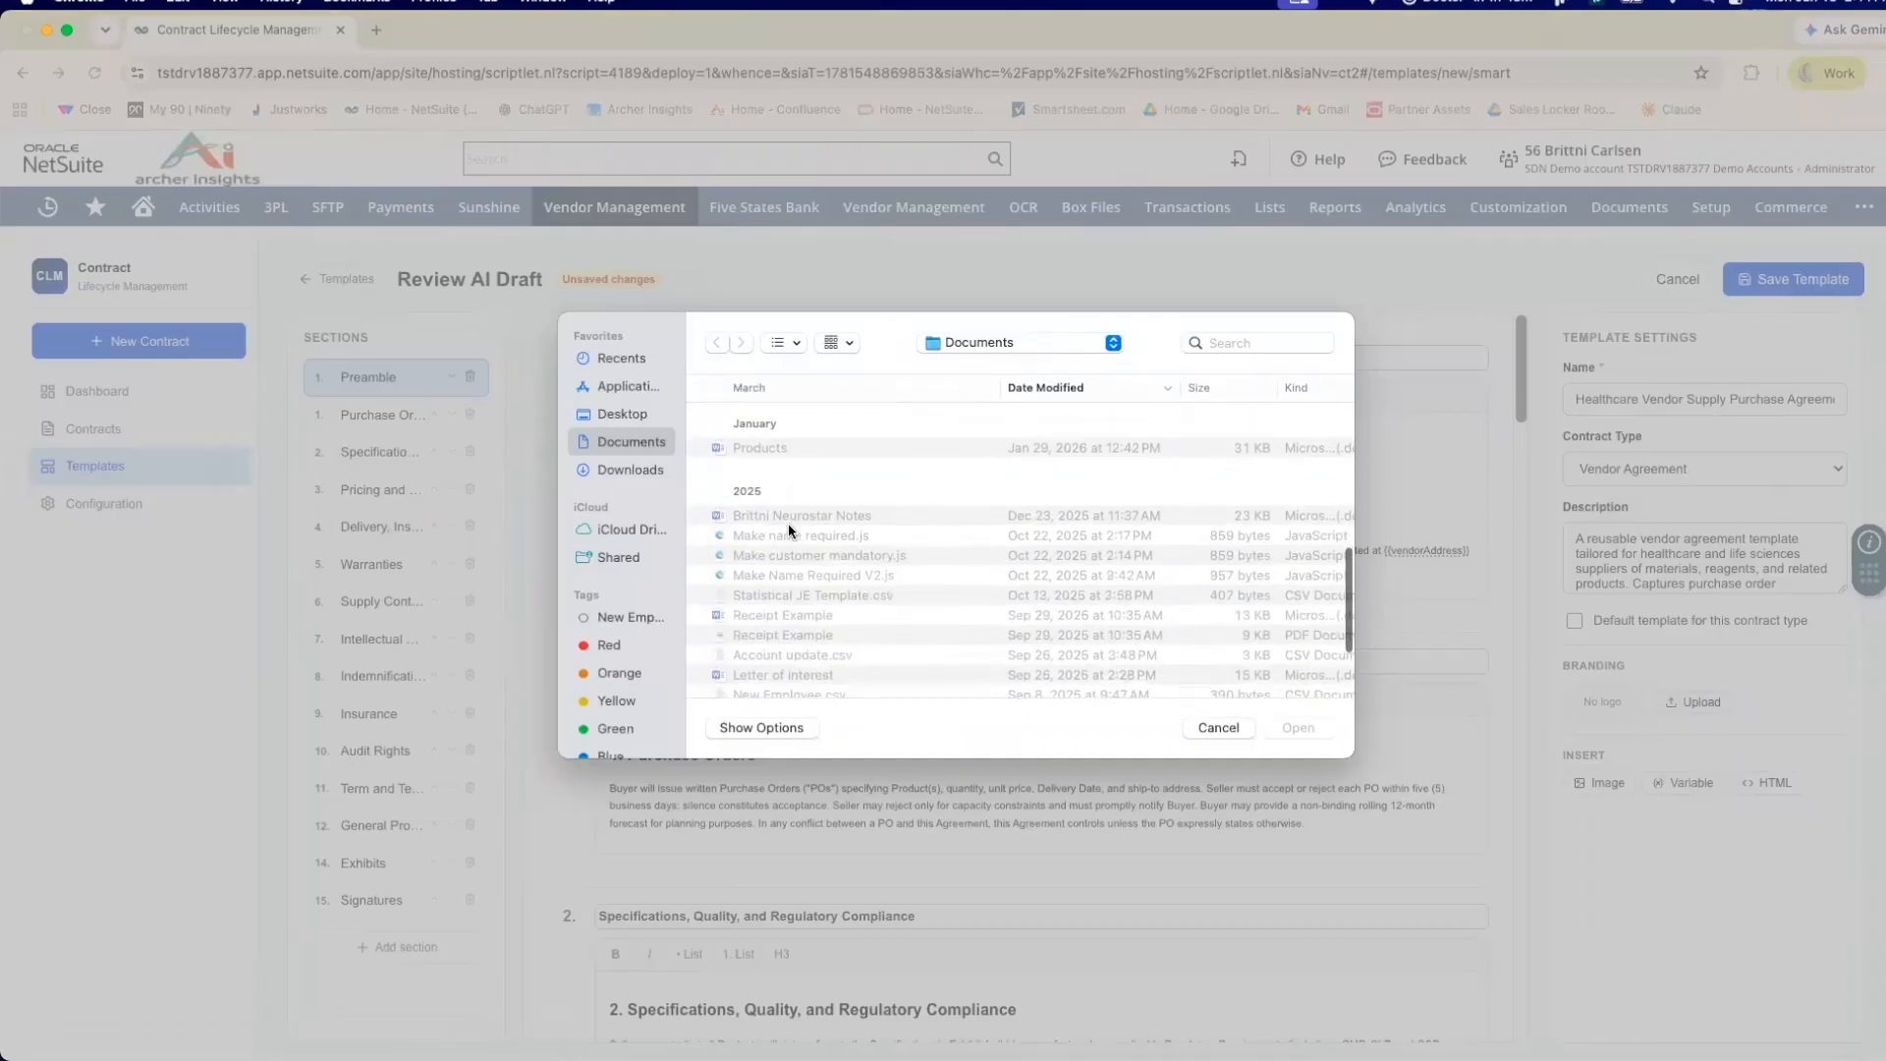
pyautogui.click(623, 471)
pyautogui.scroll(-8, 737, 492)
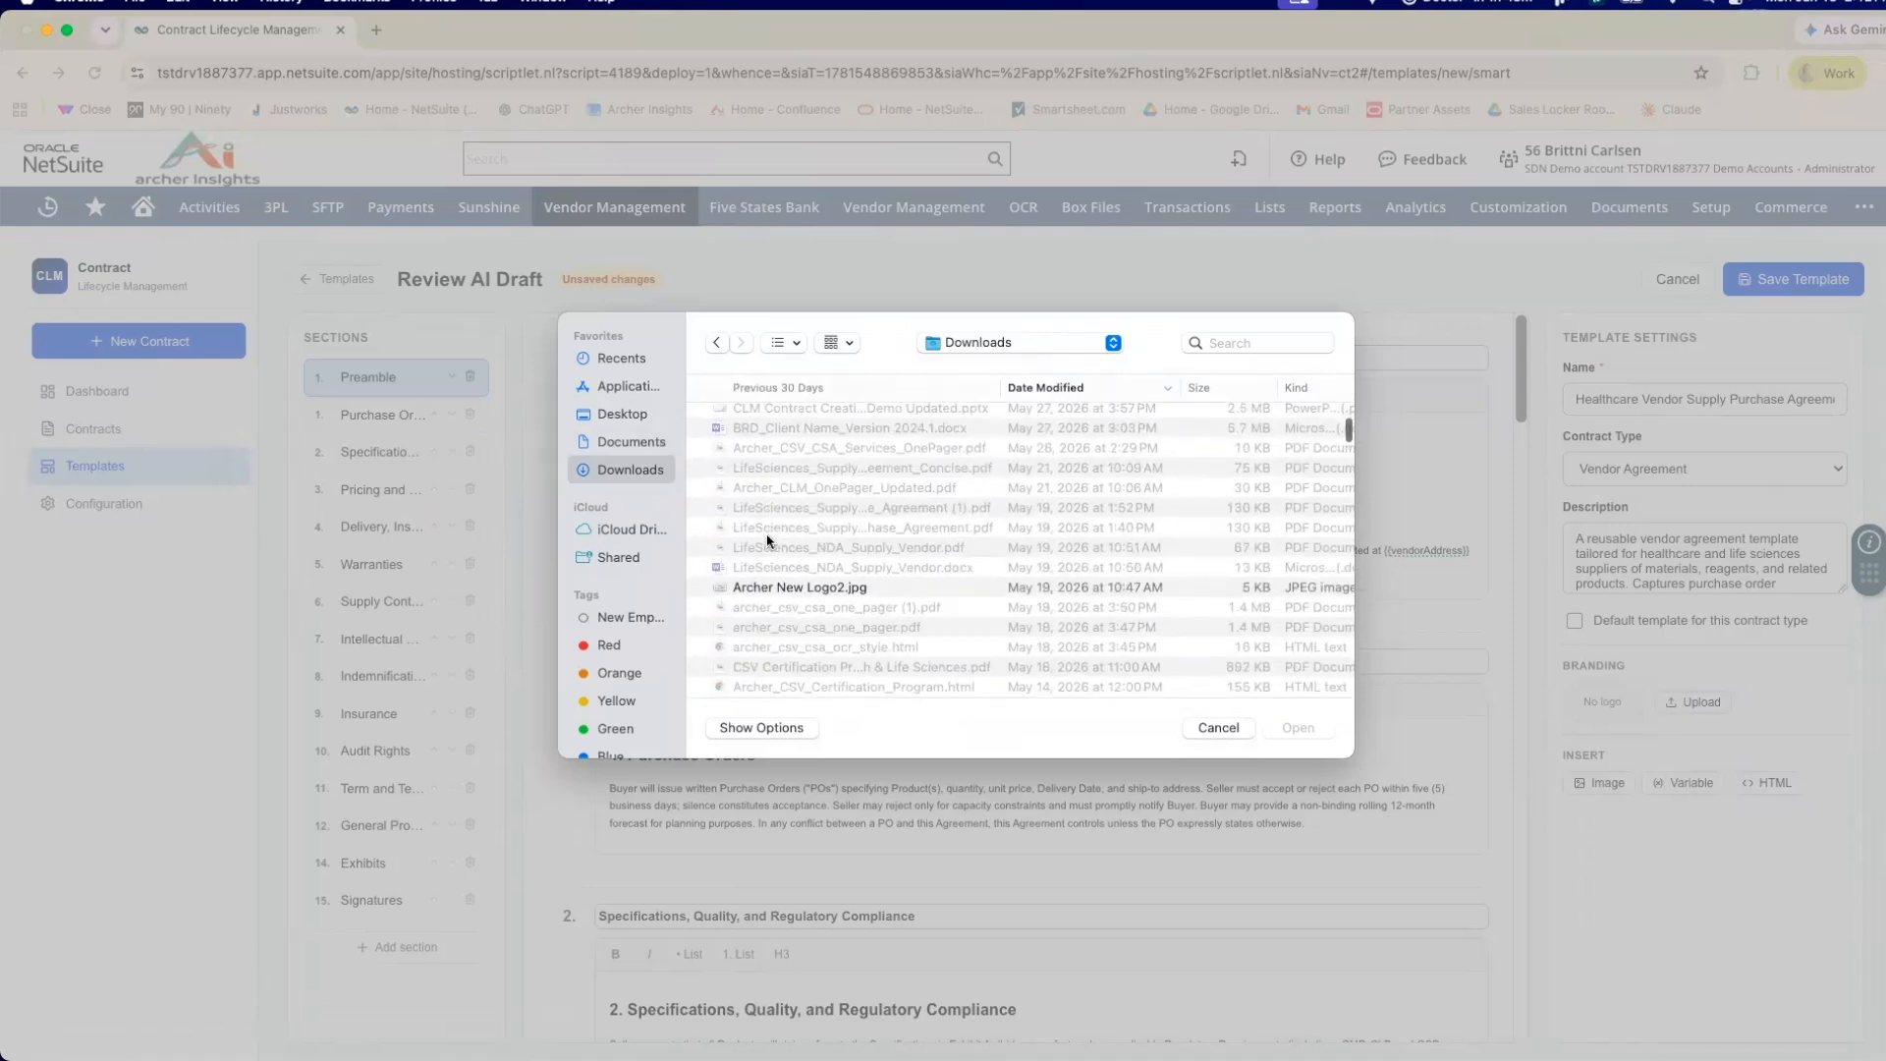
pyautogui.doubleClick(776, 539)
pyautogui.scroll(-1, 1380, 598)
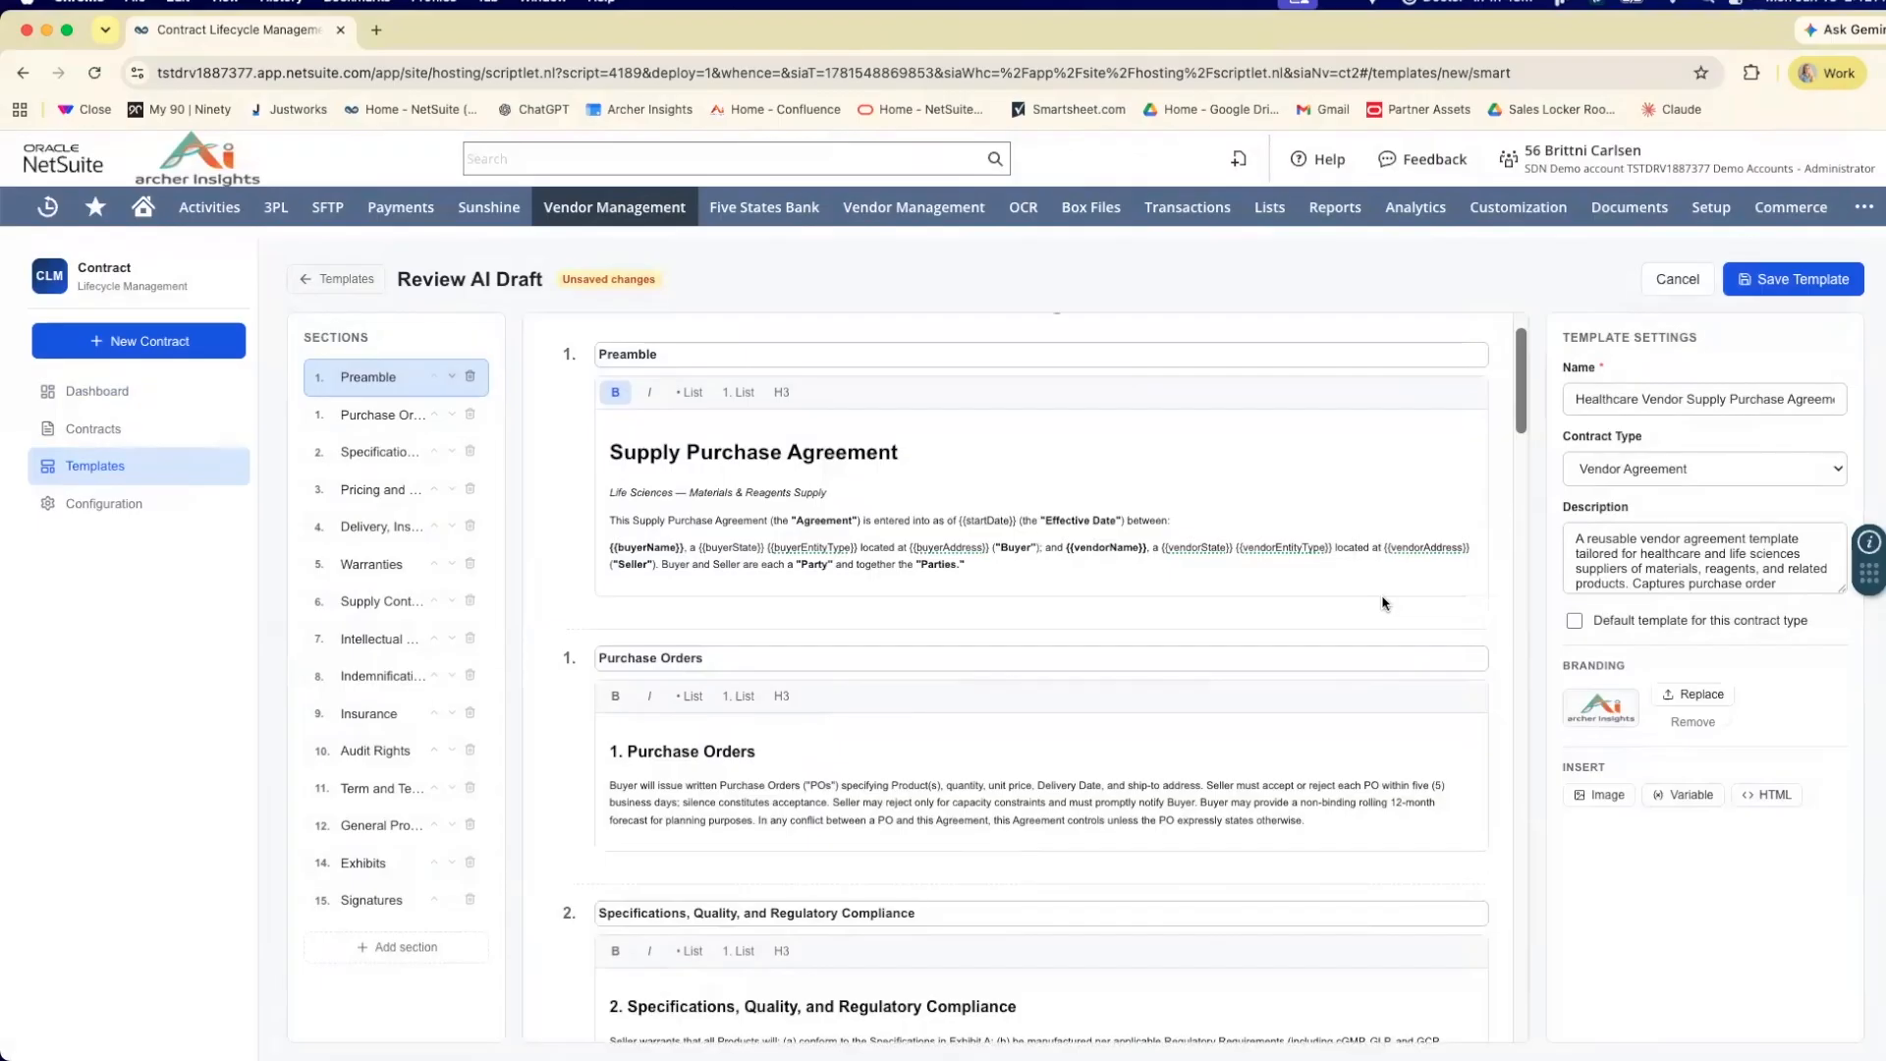
pyautogui.scroll(2, 1491, 636)
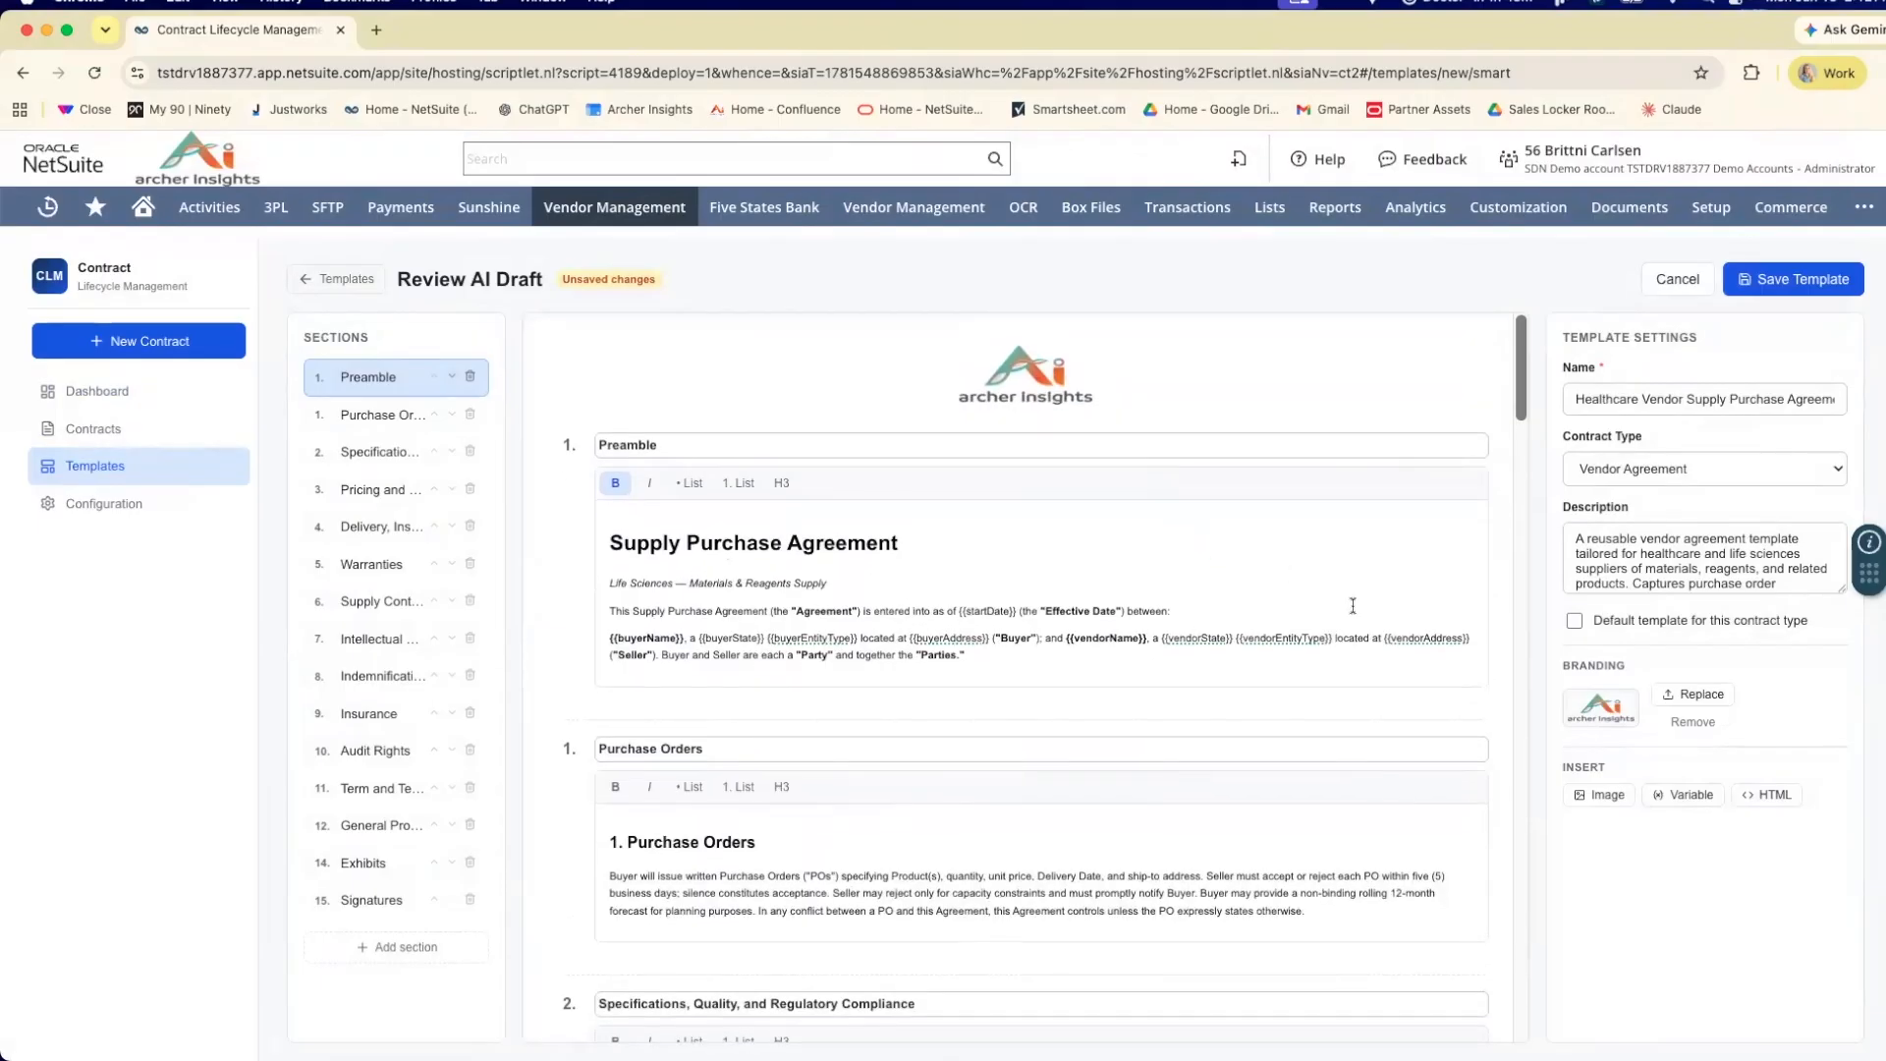
# Look over the branded vendor agreement draft and save it as a template.
pyautogui.scroll(-1, 1501, 739)
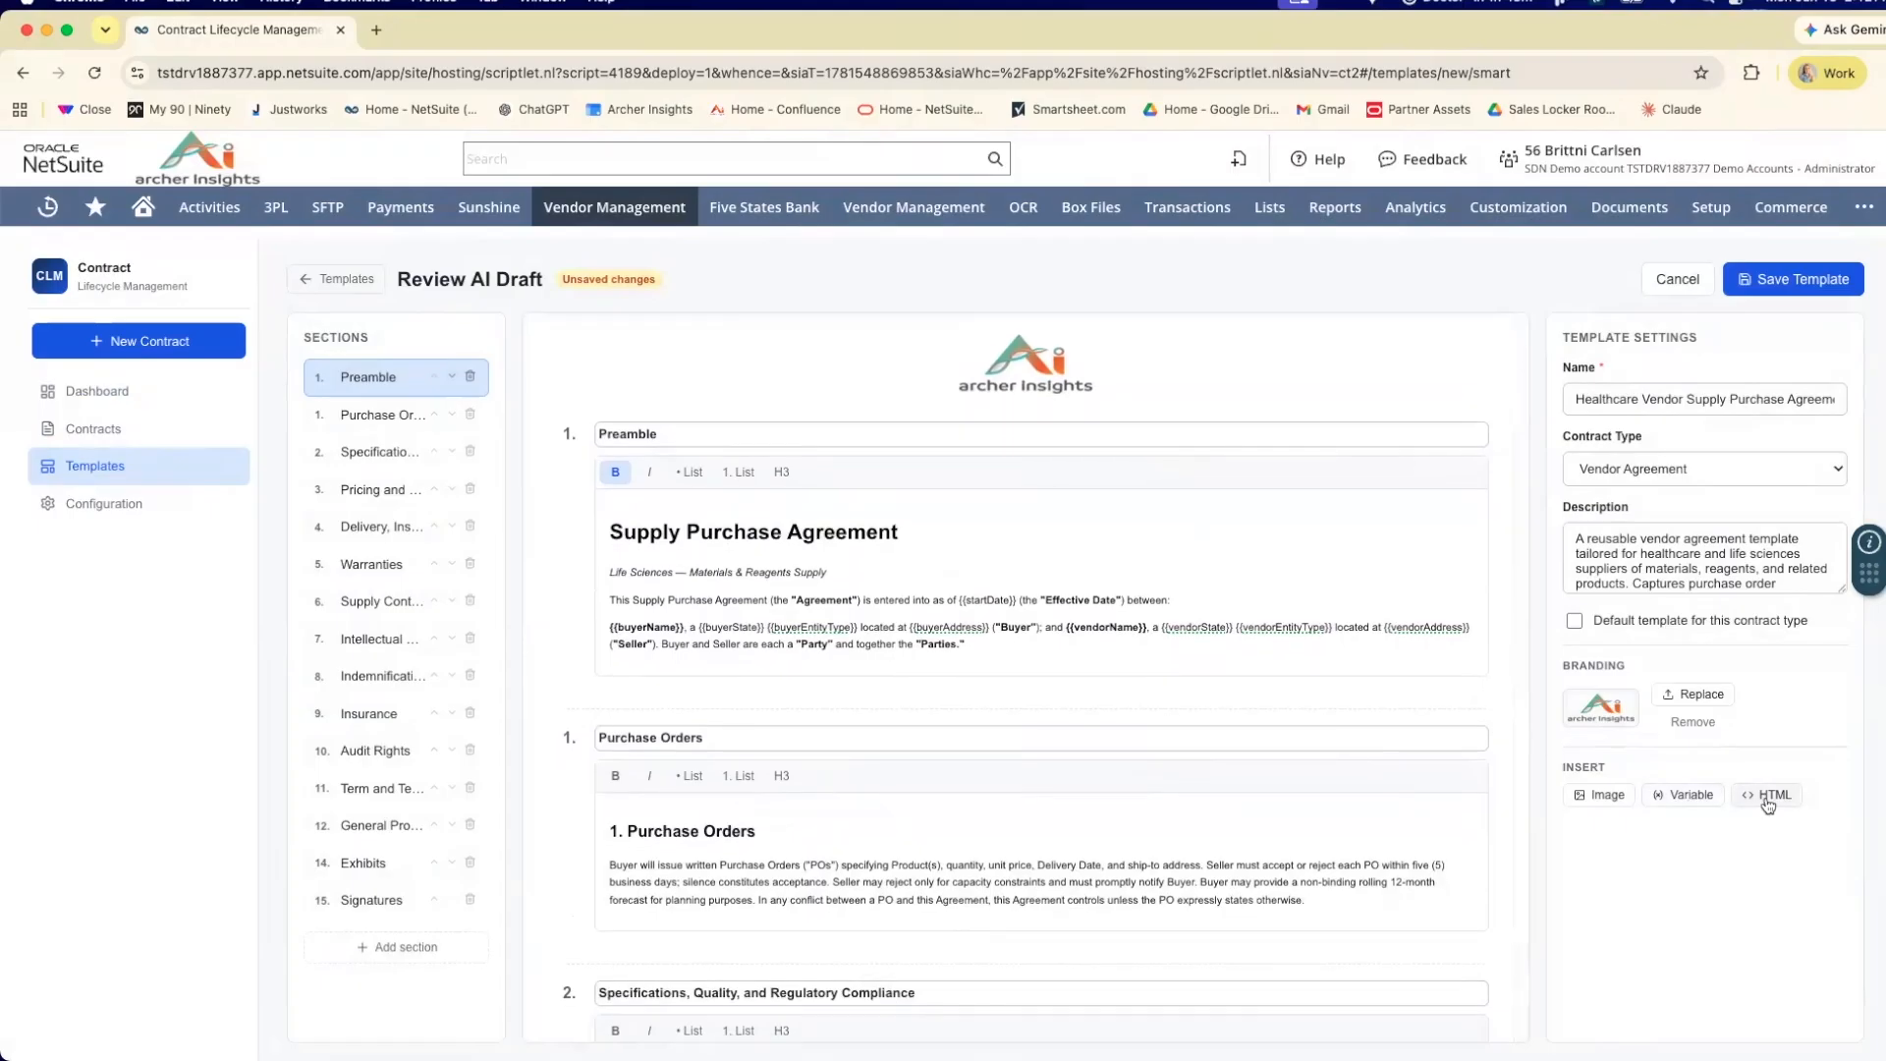
pyautogui.scroll(1, 1150, 674)
pyautogui.scroll(1, 1493, 546)
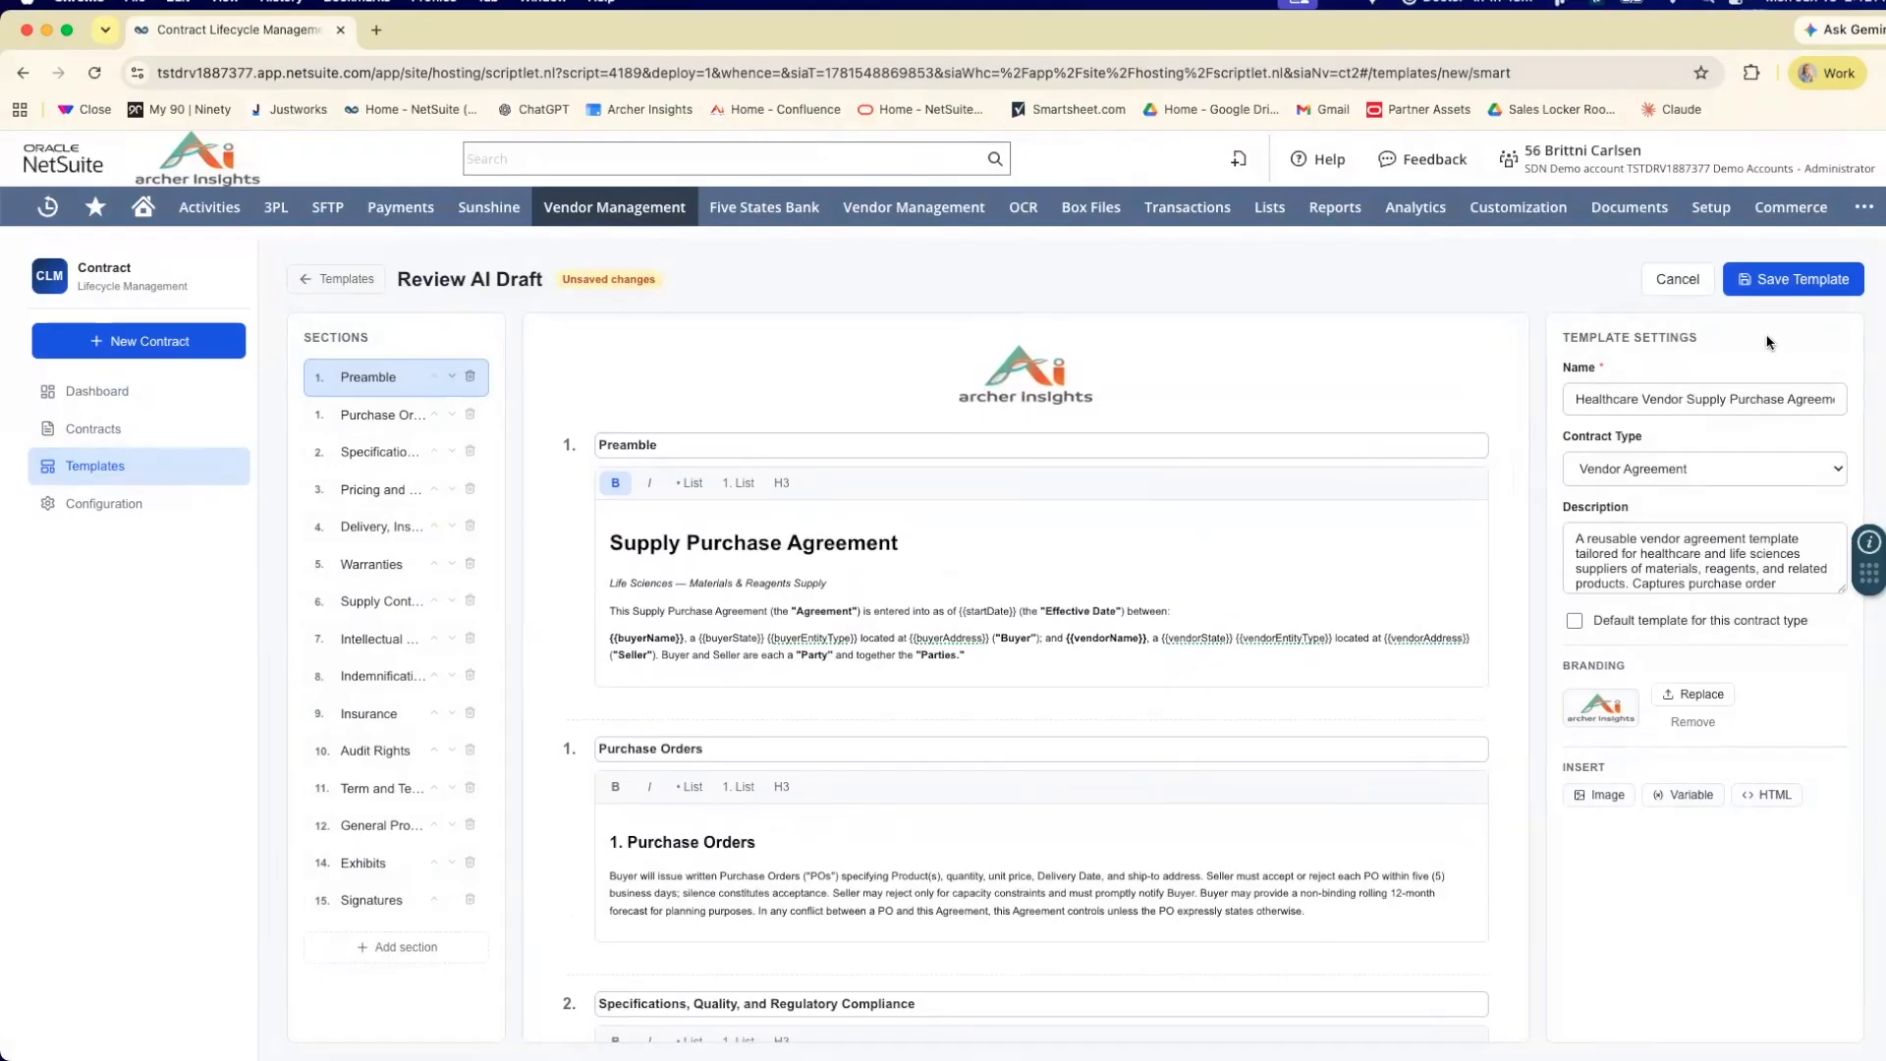
pyautogui.click(1805, 283)
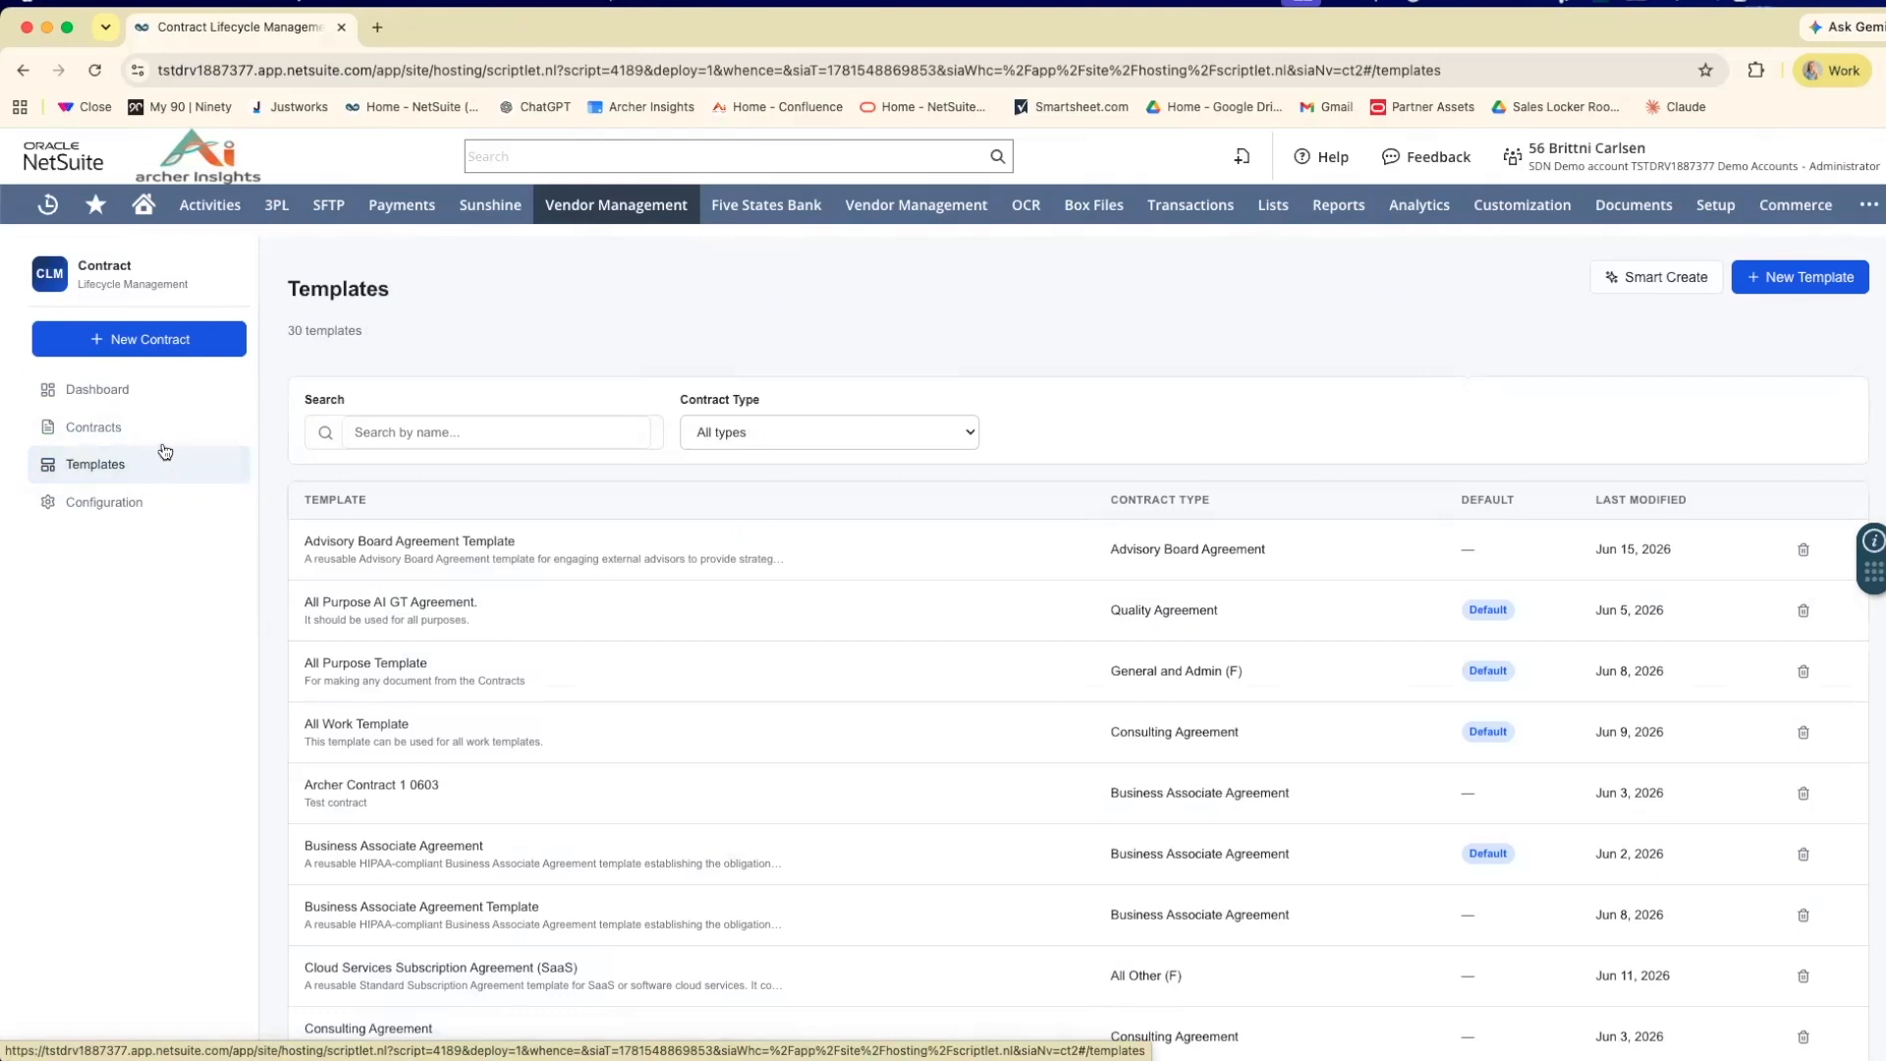
# Start a new contract and select ACME Inc as its vendor.
pyautogui.click(185, 338)
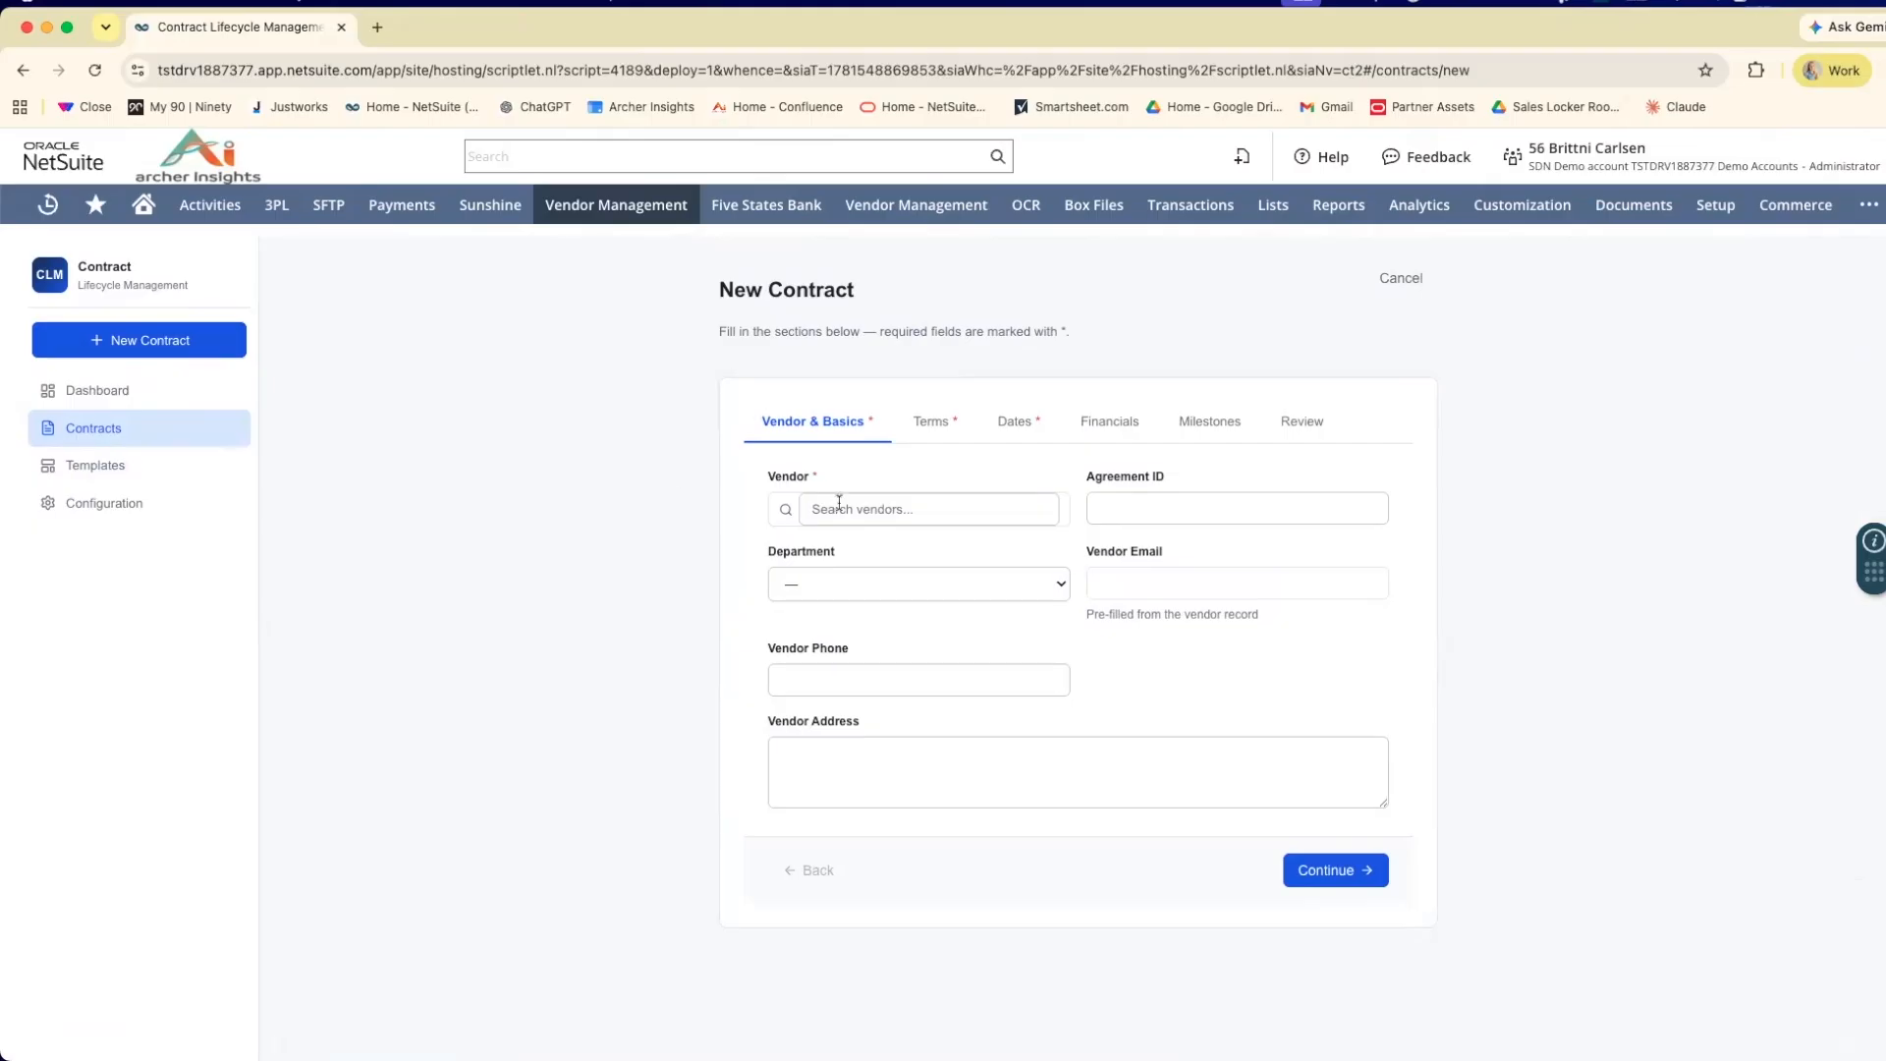
pyautogui.click(929, 511)
pyautogui.write('Acme')
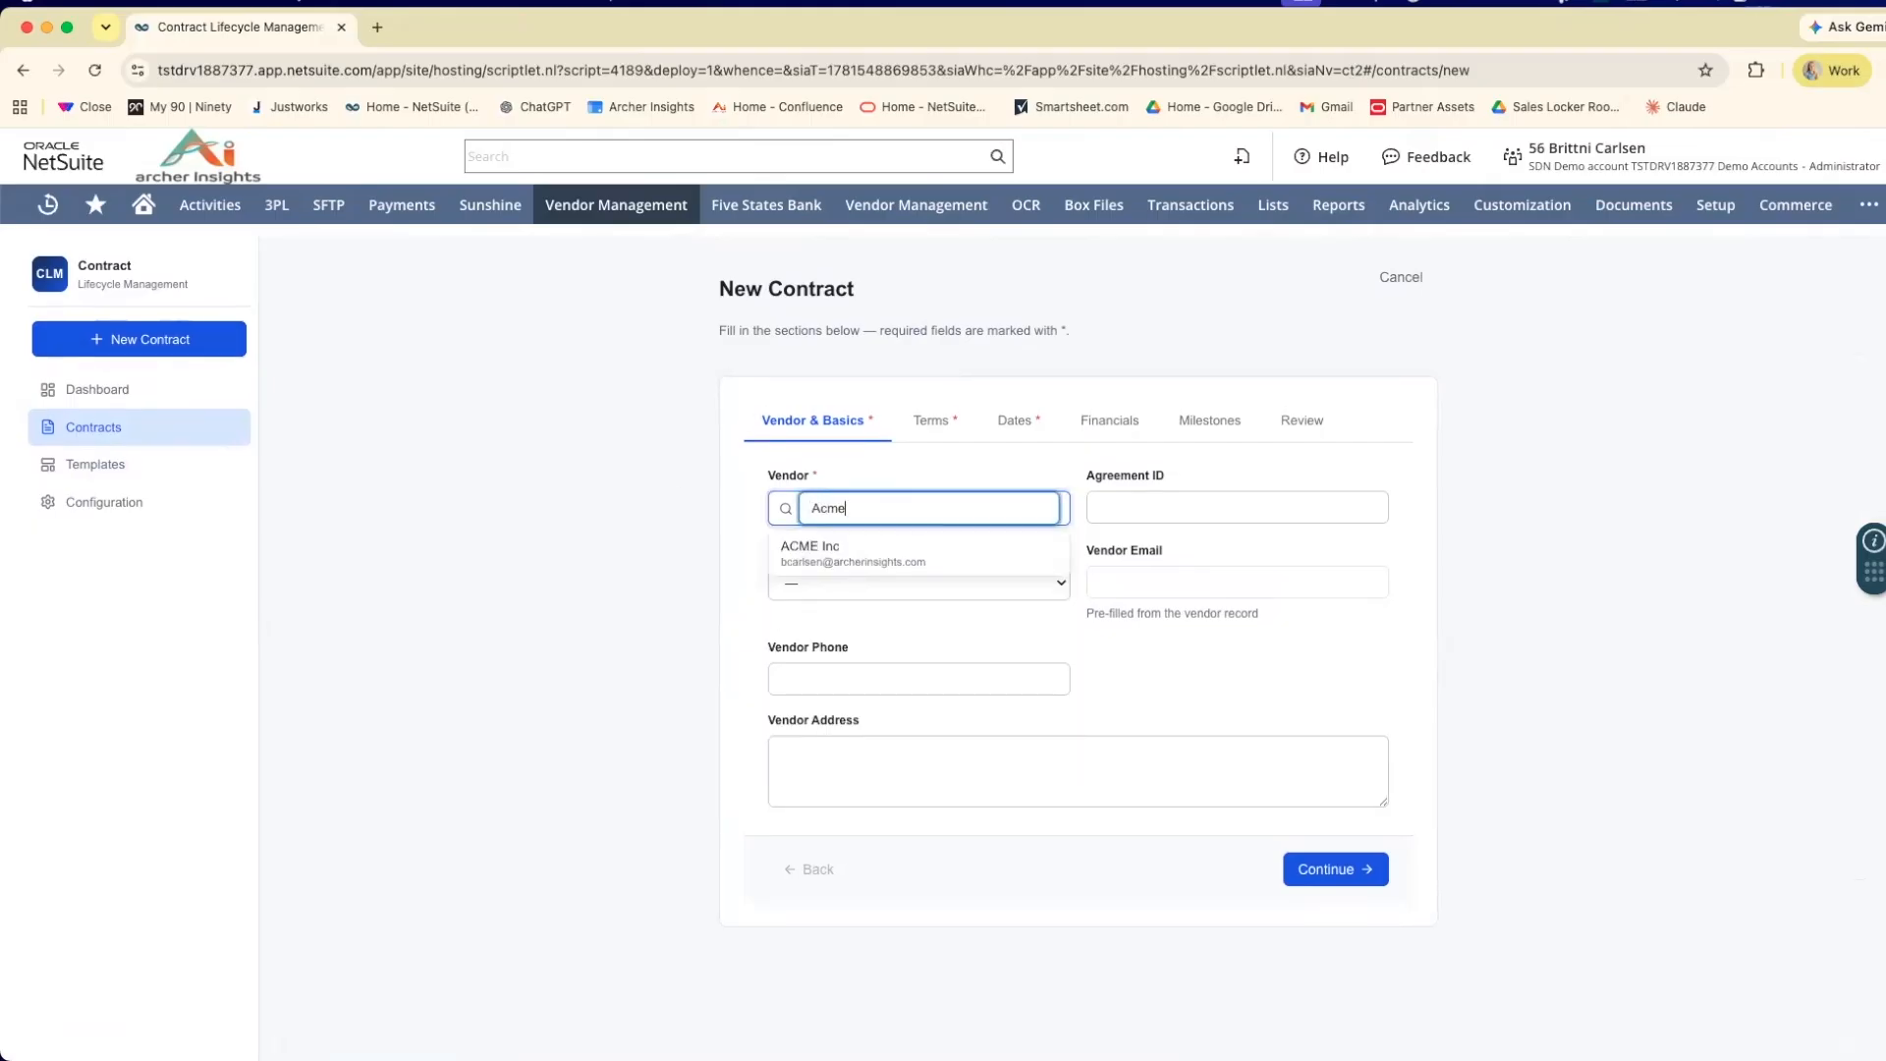
pyautogui.click(969, 550)
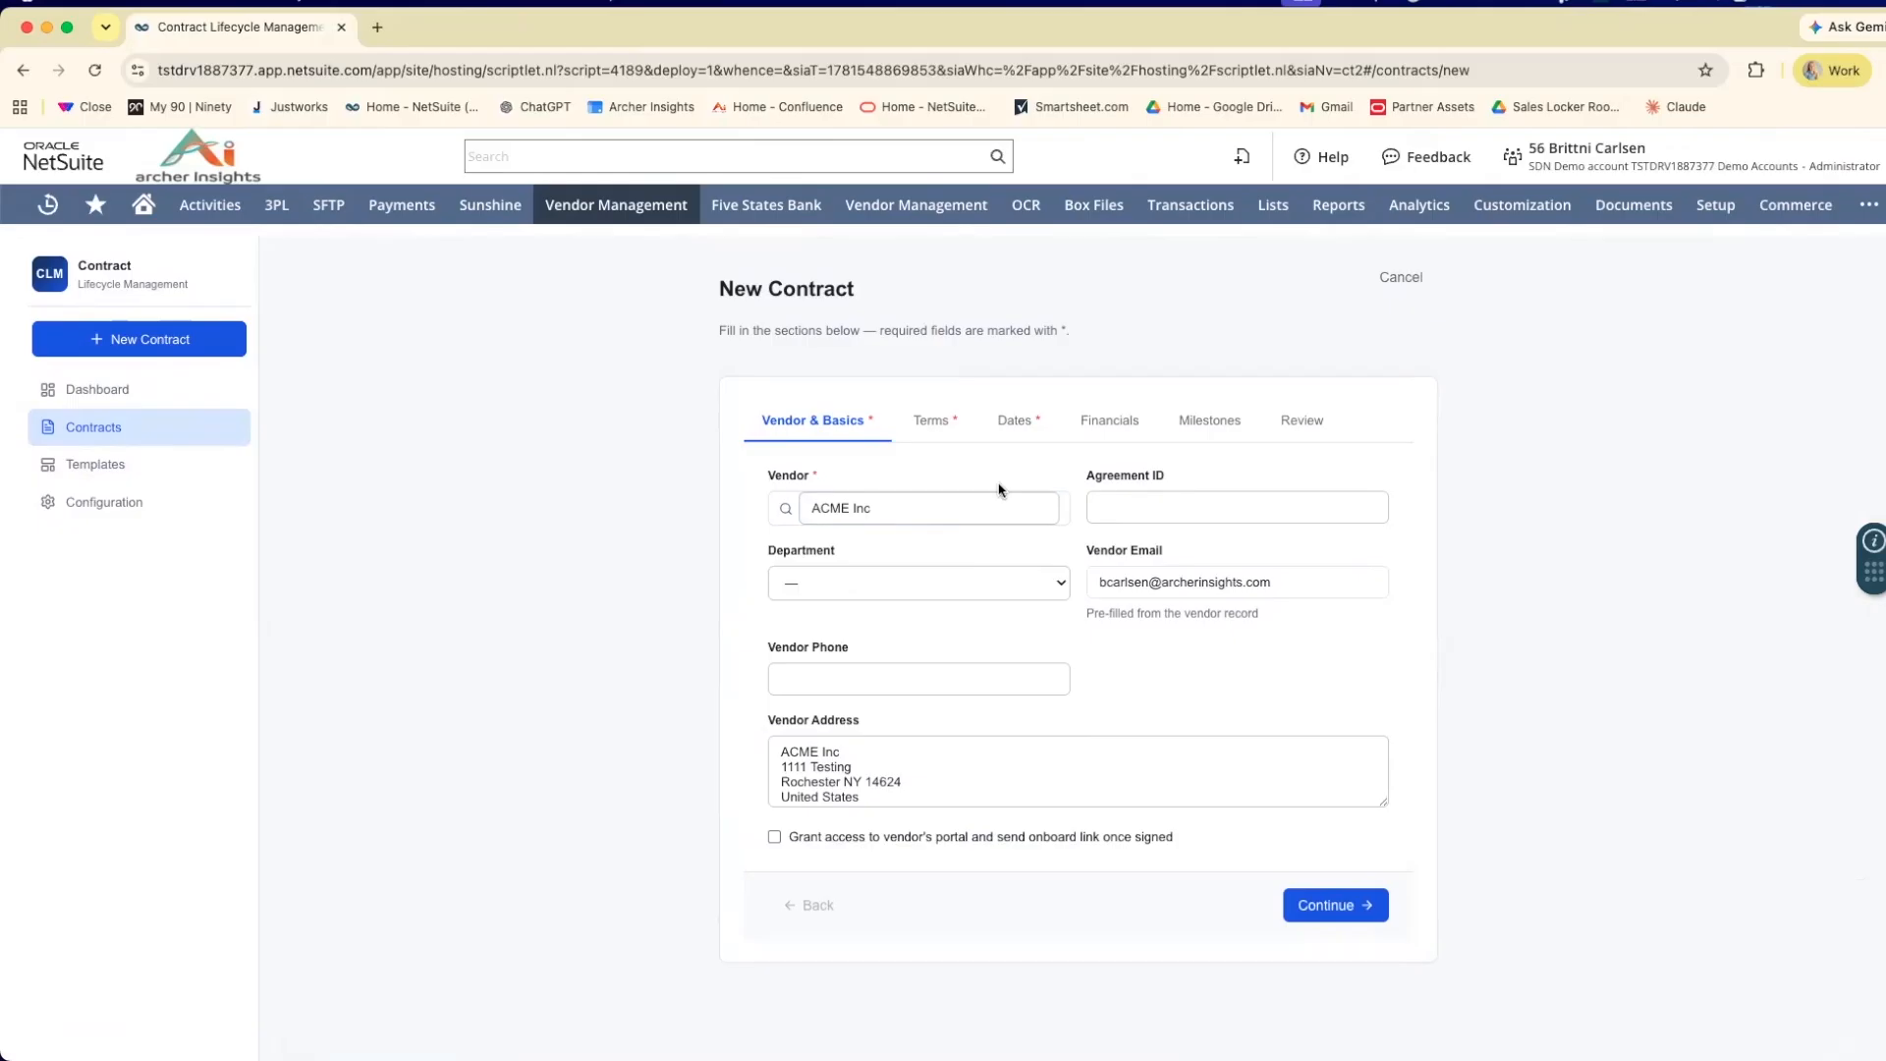
# Leave the Agreement ID and department blank and continue to the new contract's Terms section.
pyautogui.click(1134, 503)
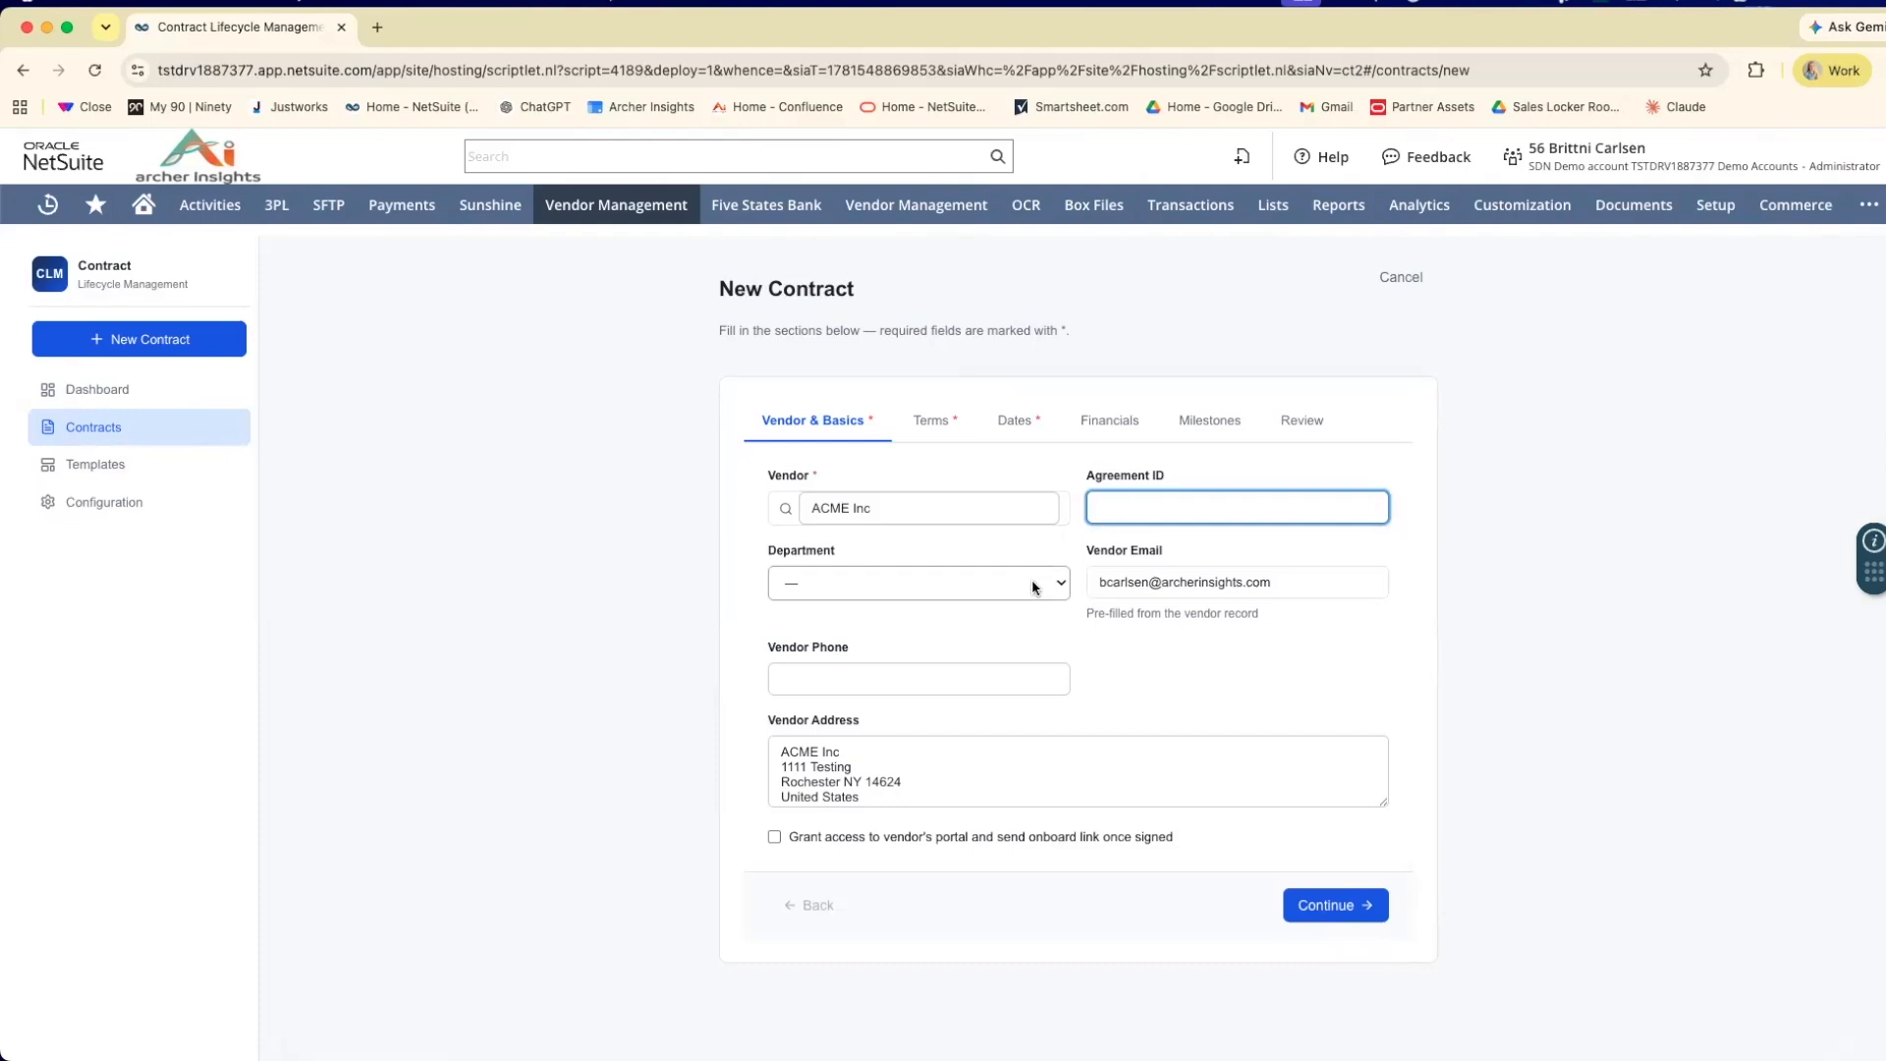
pyautogui.scroll(-1, 1033, 588)
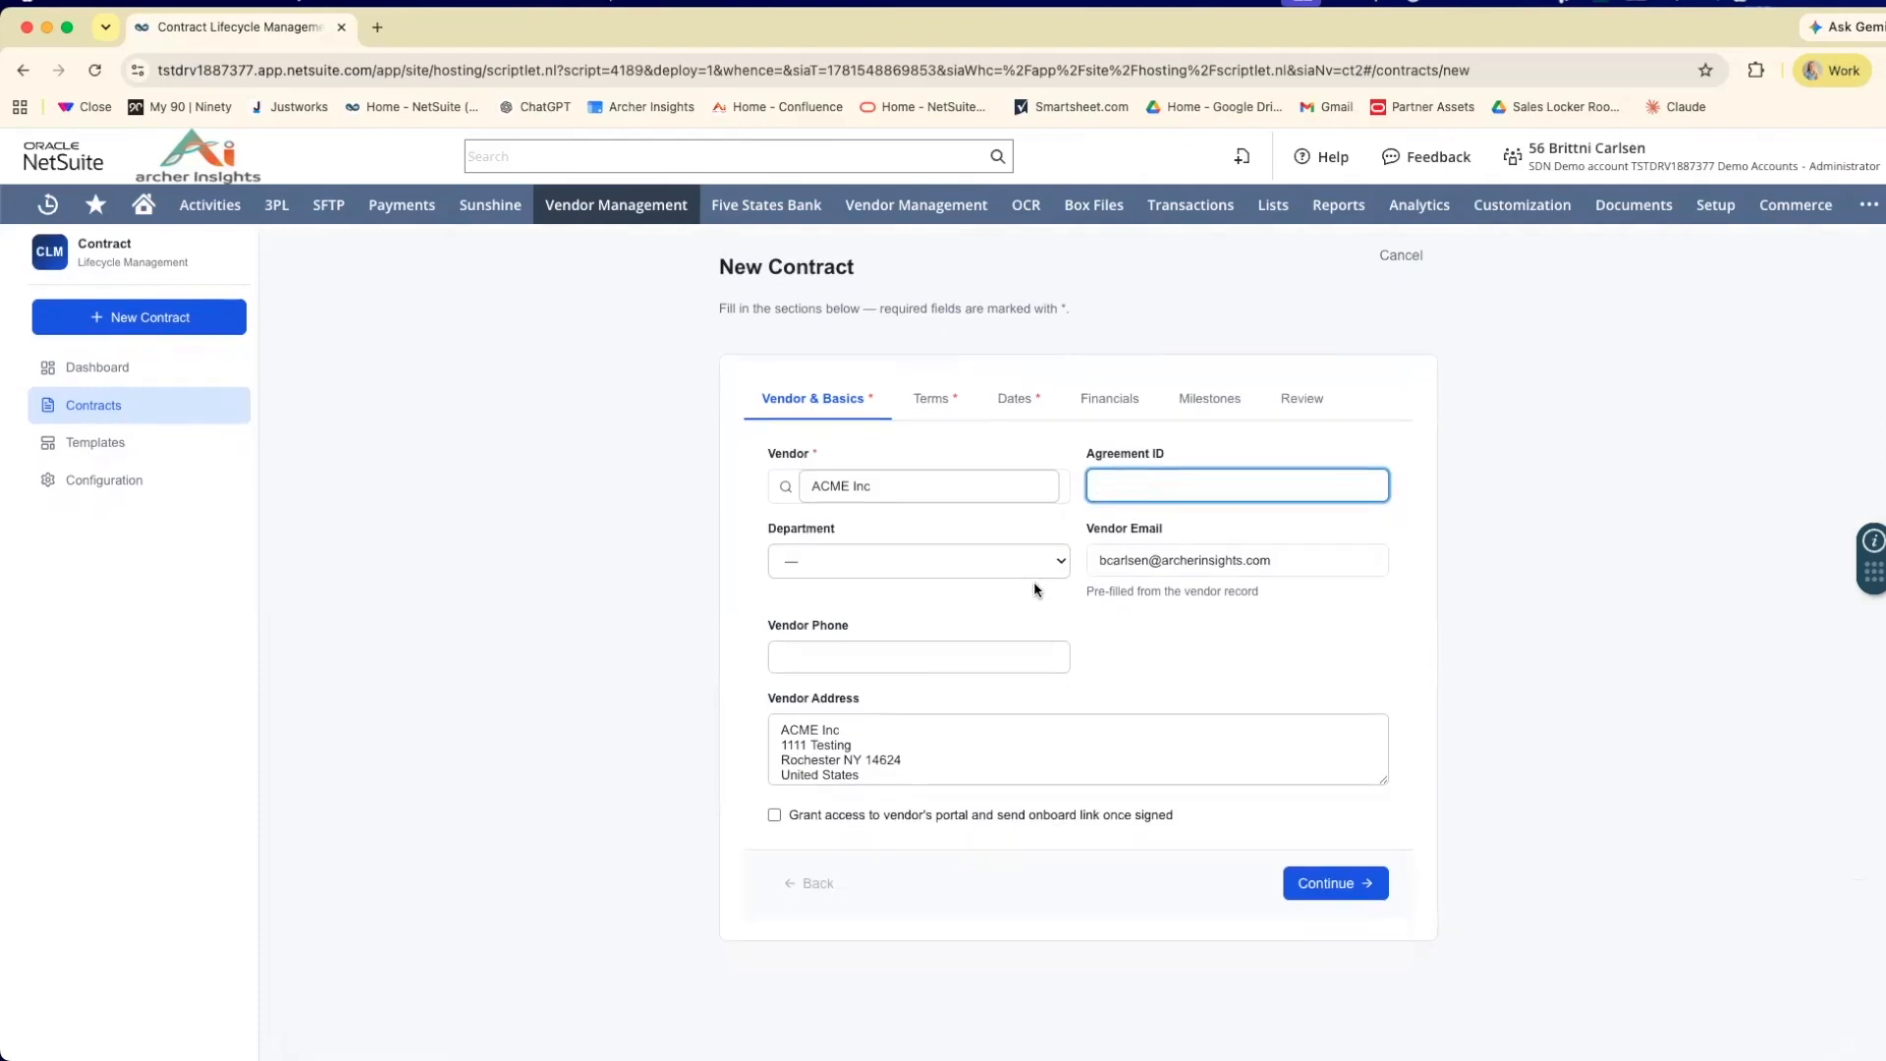
pyautogui.scroll(-1, 1340, 849)
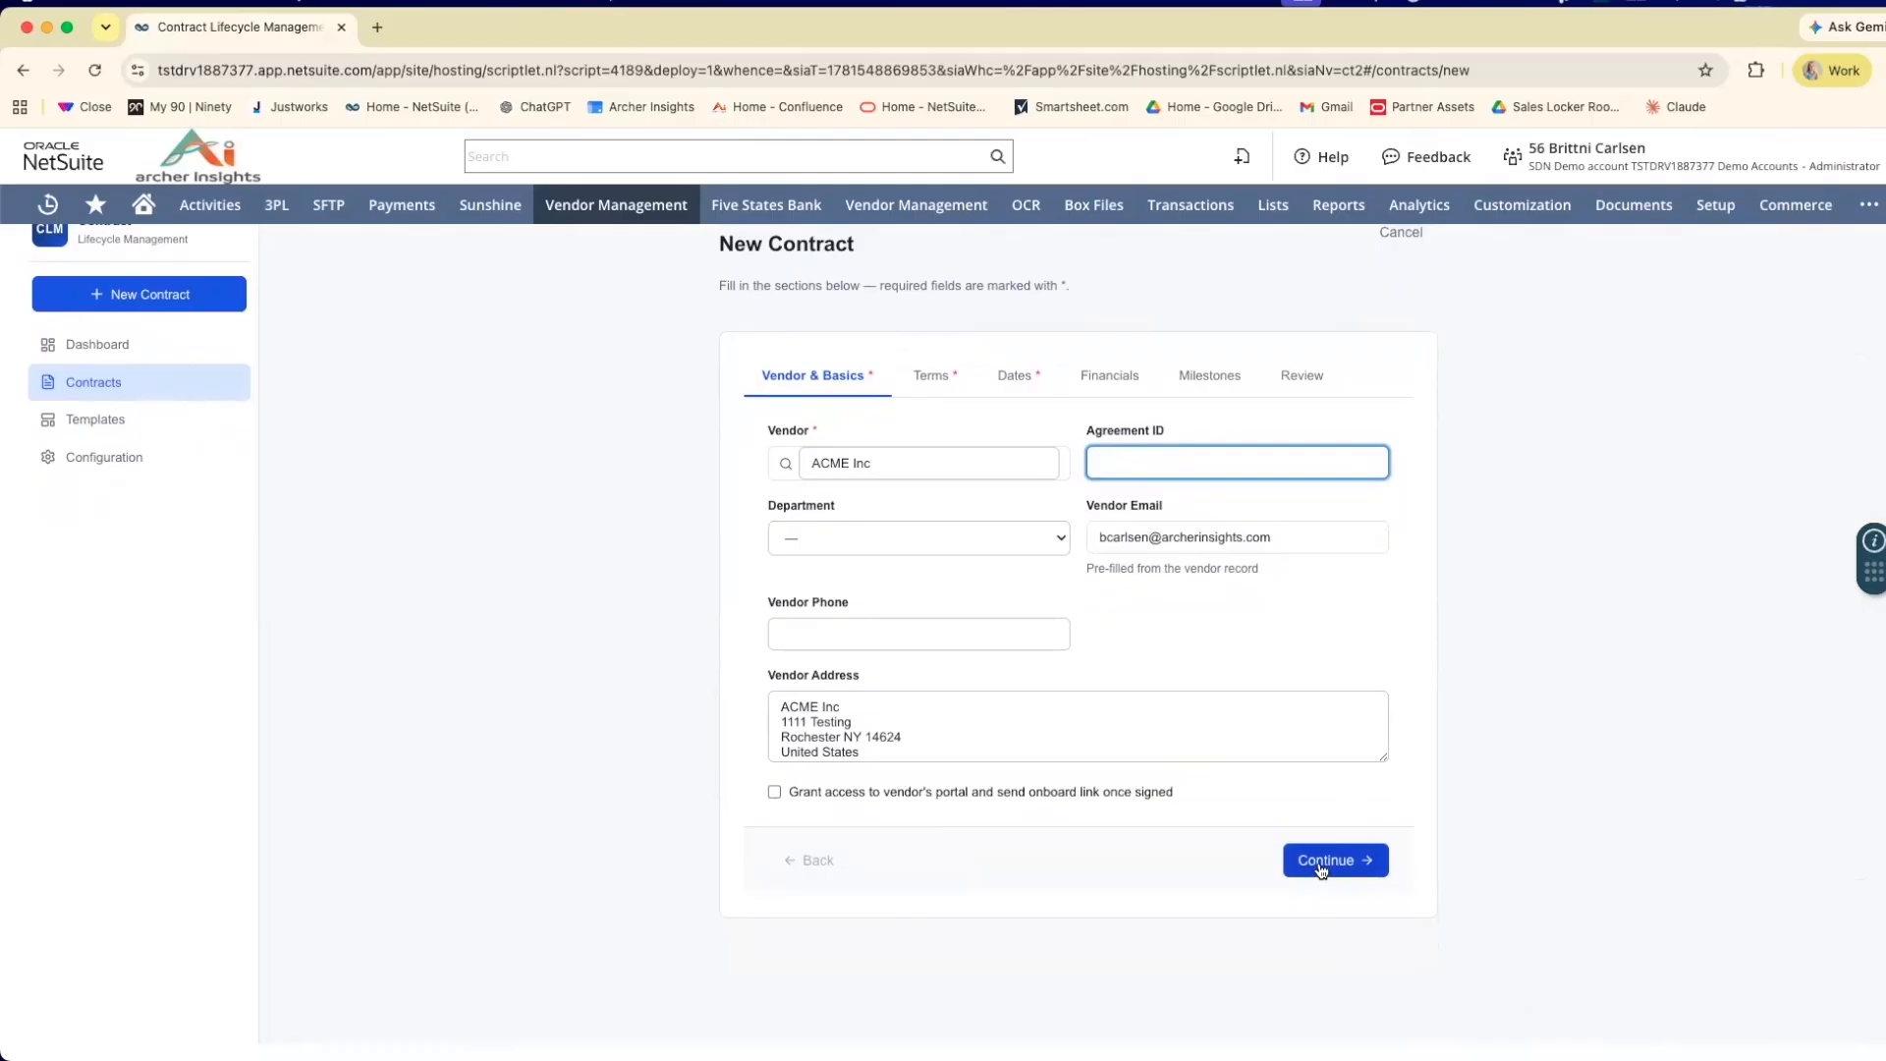
pyautogui.click(1321, 864)
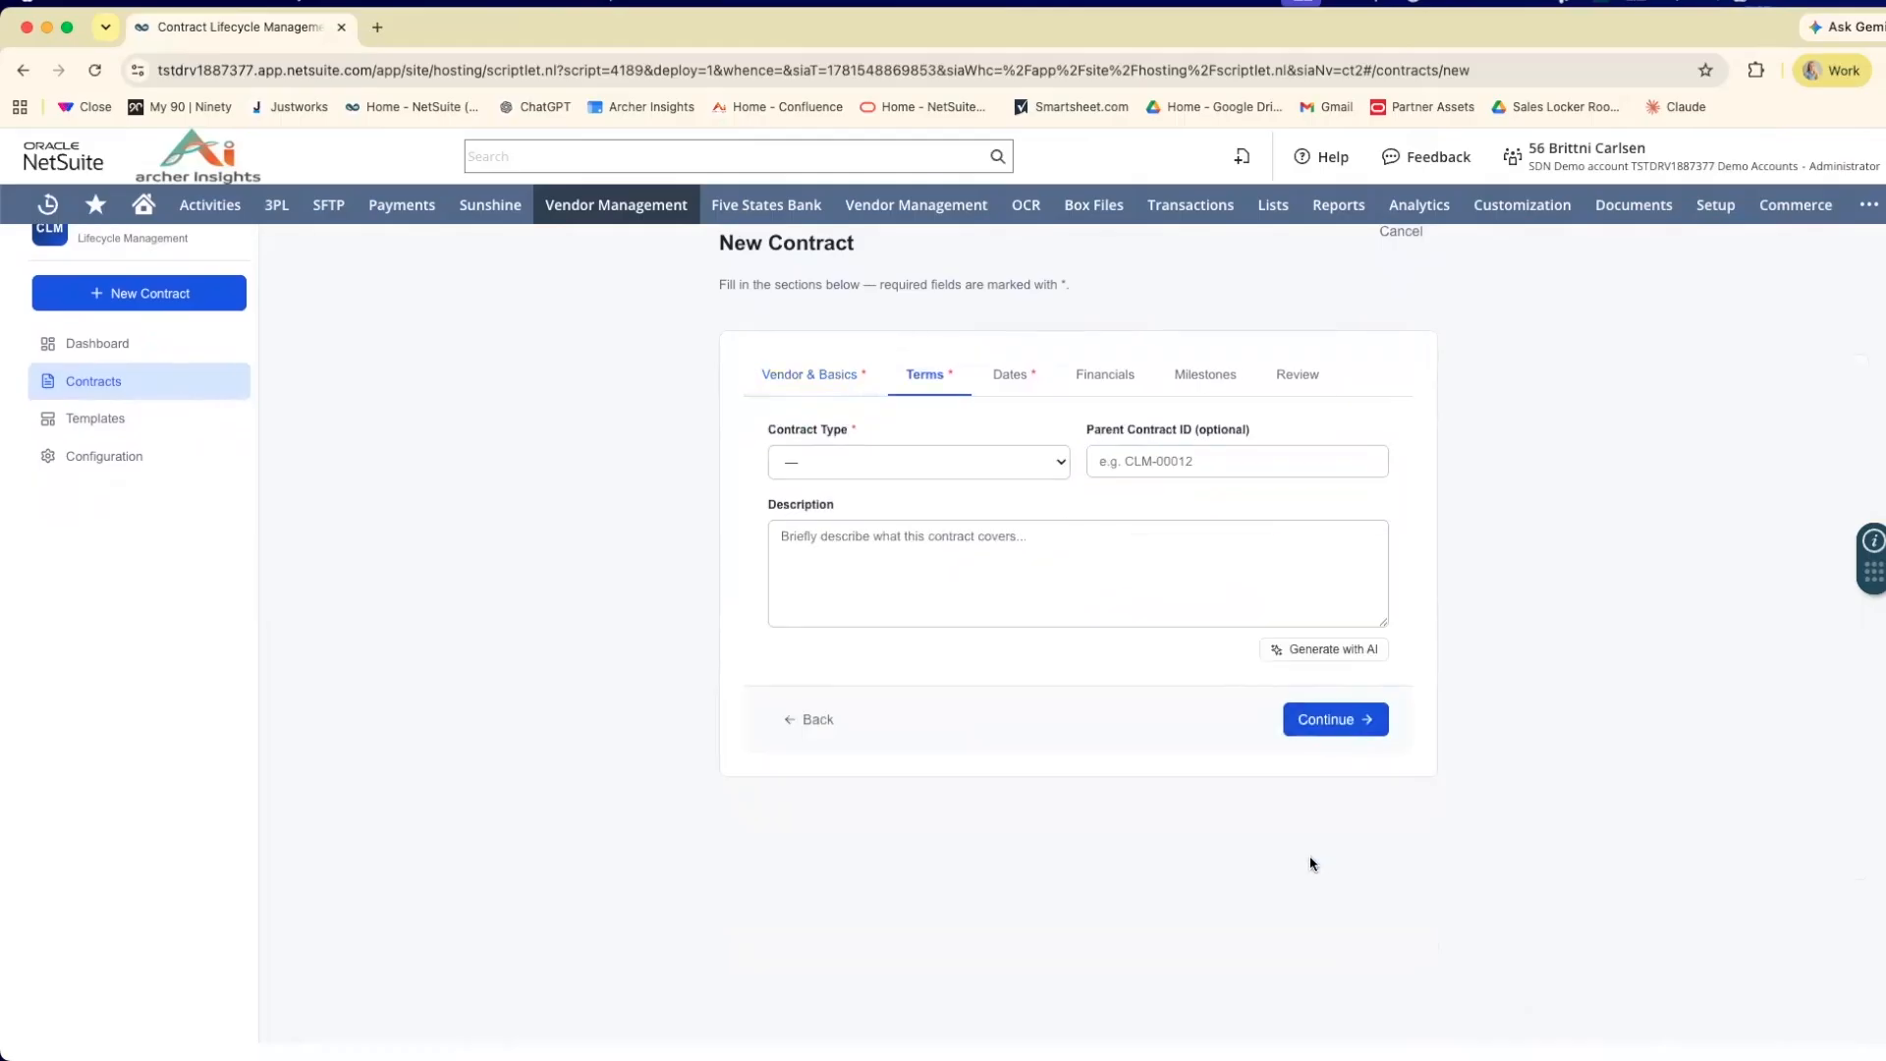
# Set the new contract's type to Vendor Agreement.
pyautogui.click(980, 467)
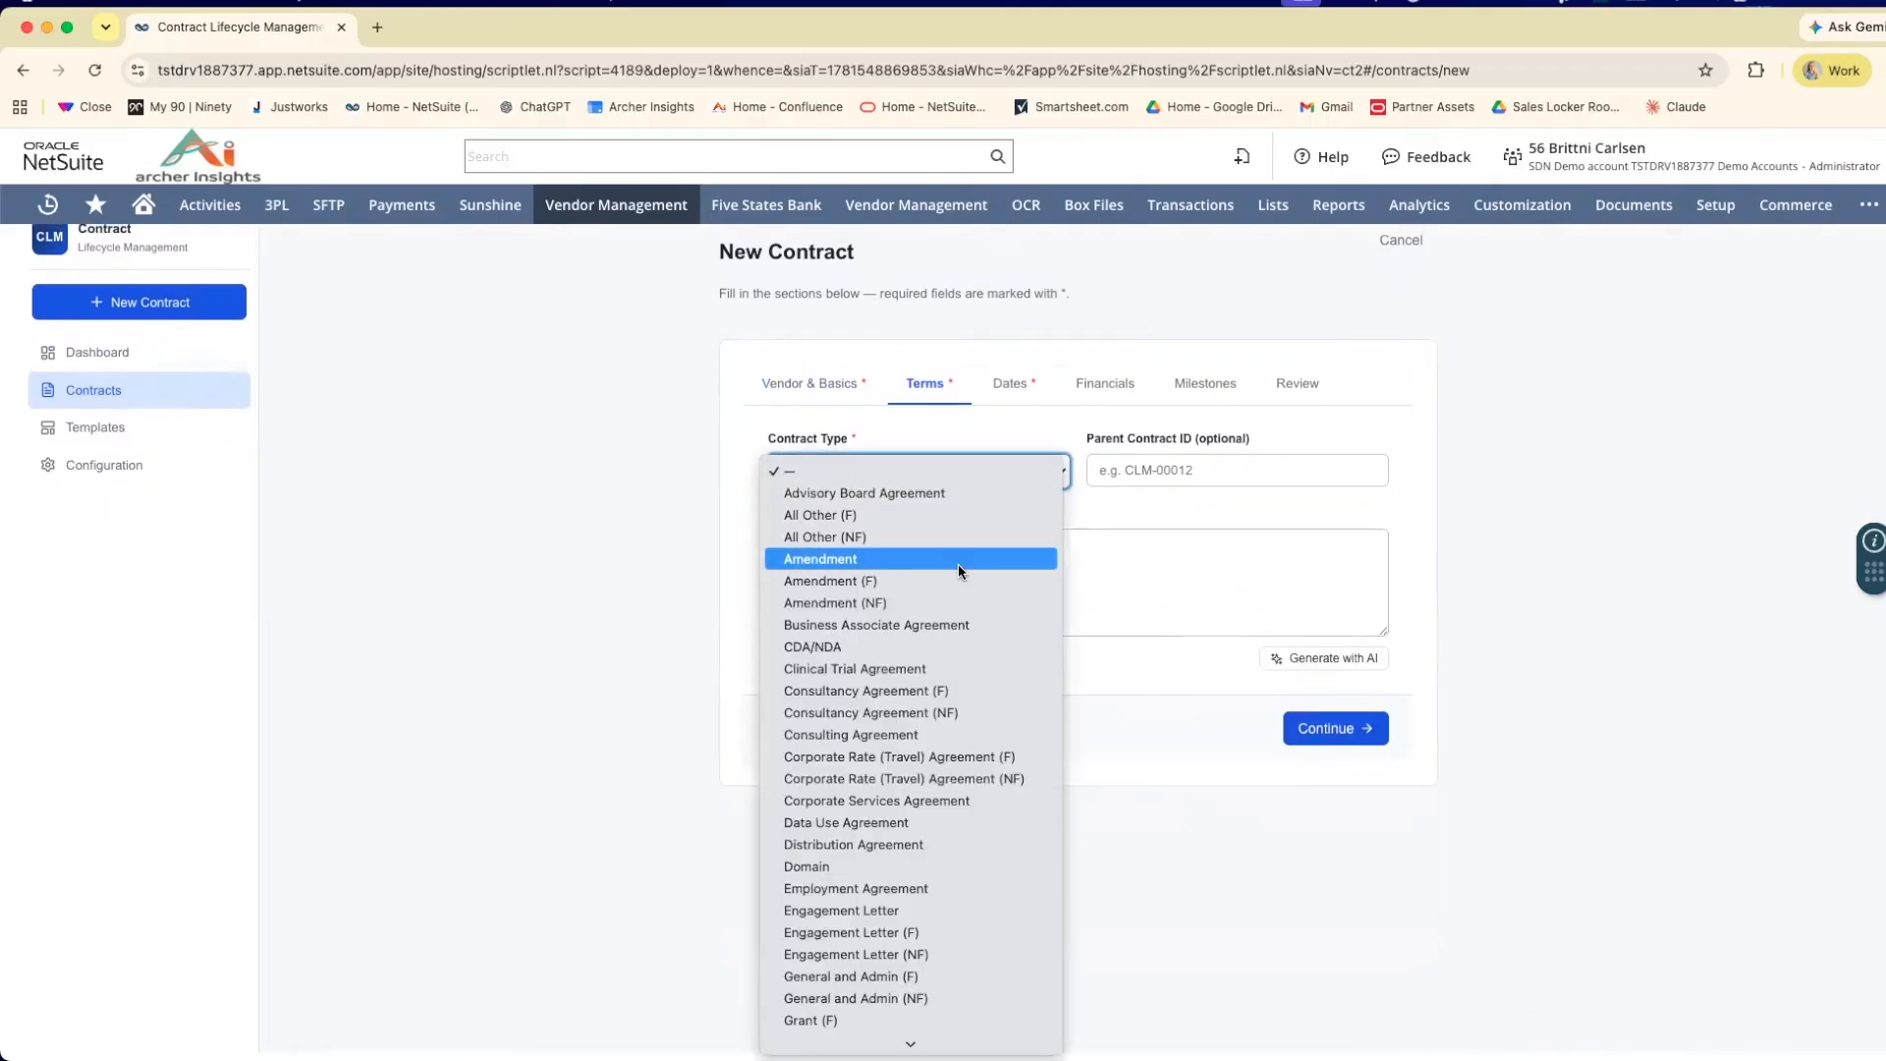
pyautogui.scroll(-5, 943, 678)
pyautogui.scroll(-3, 913, 789)
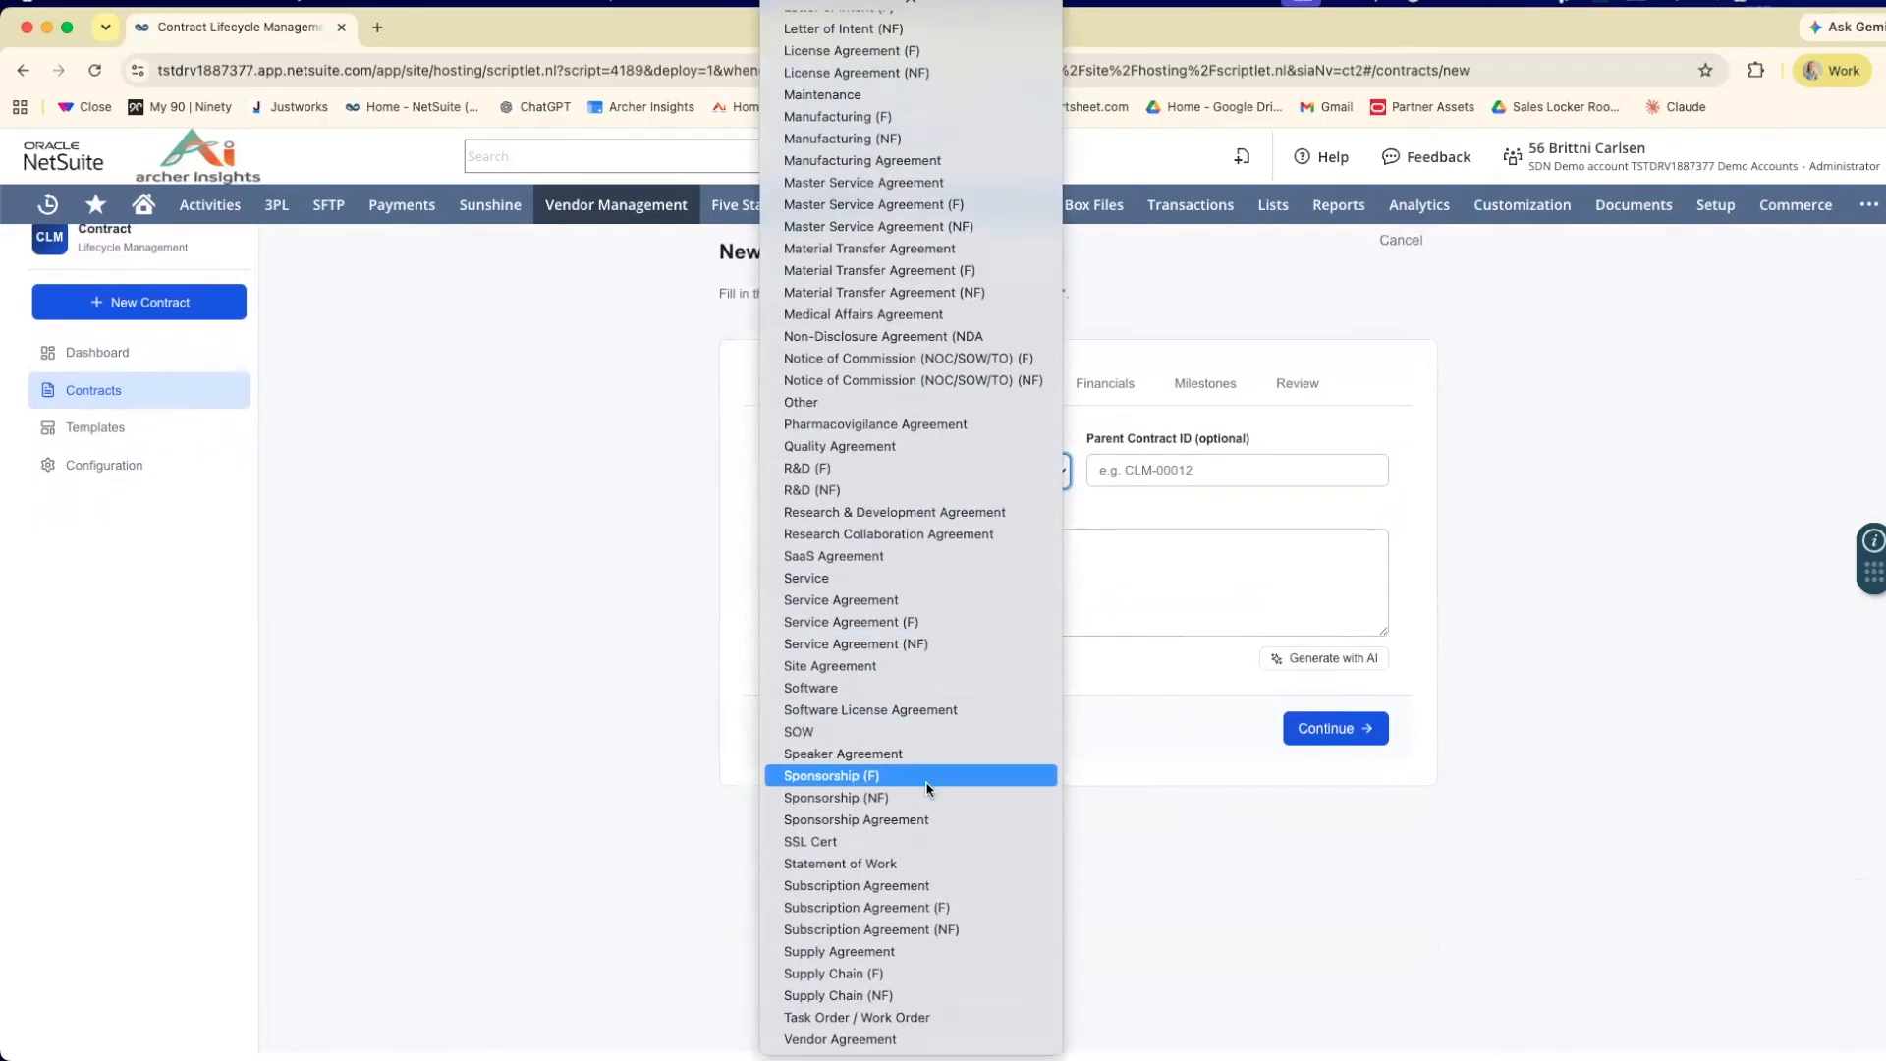
pyautogui.click(865, 1039)
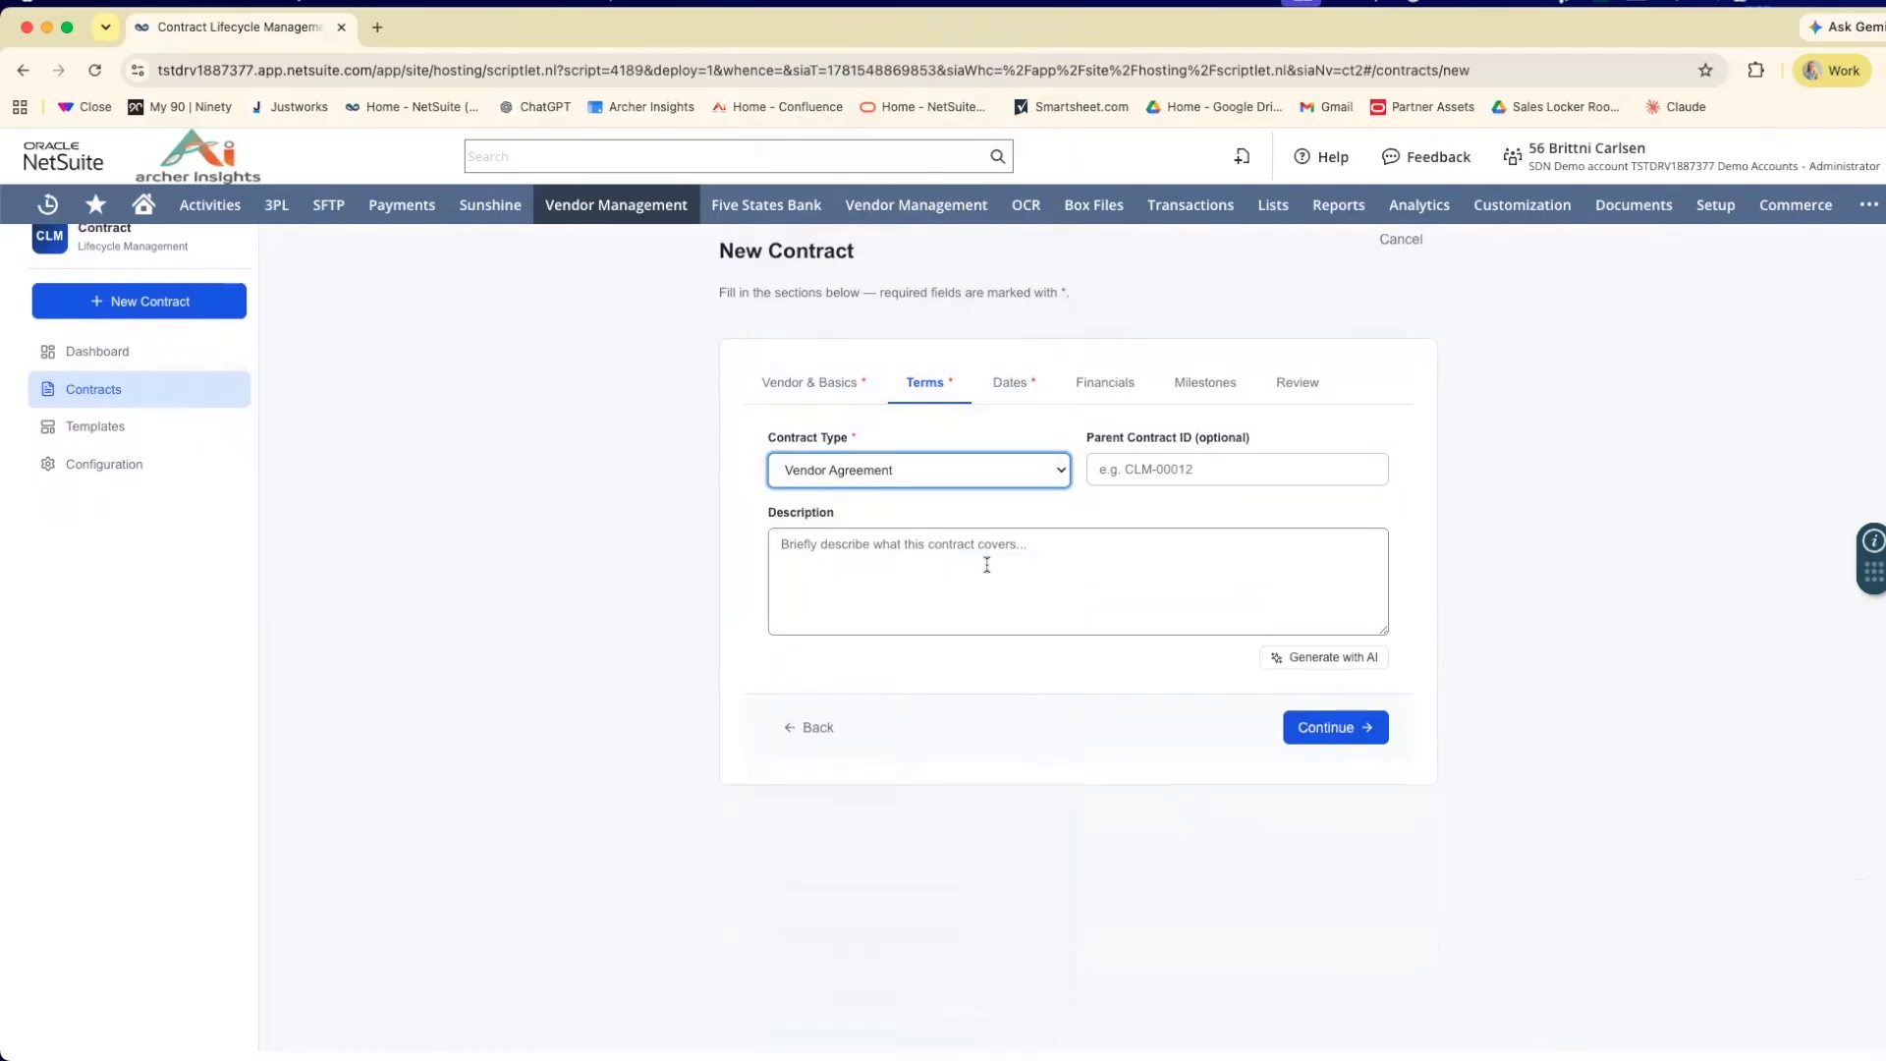
# Generate the contract description with AI and continue to the Dates section.
pyautogui.scroll(-1, 986, 565)
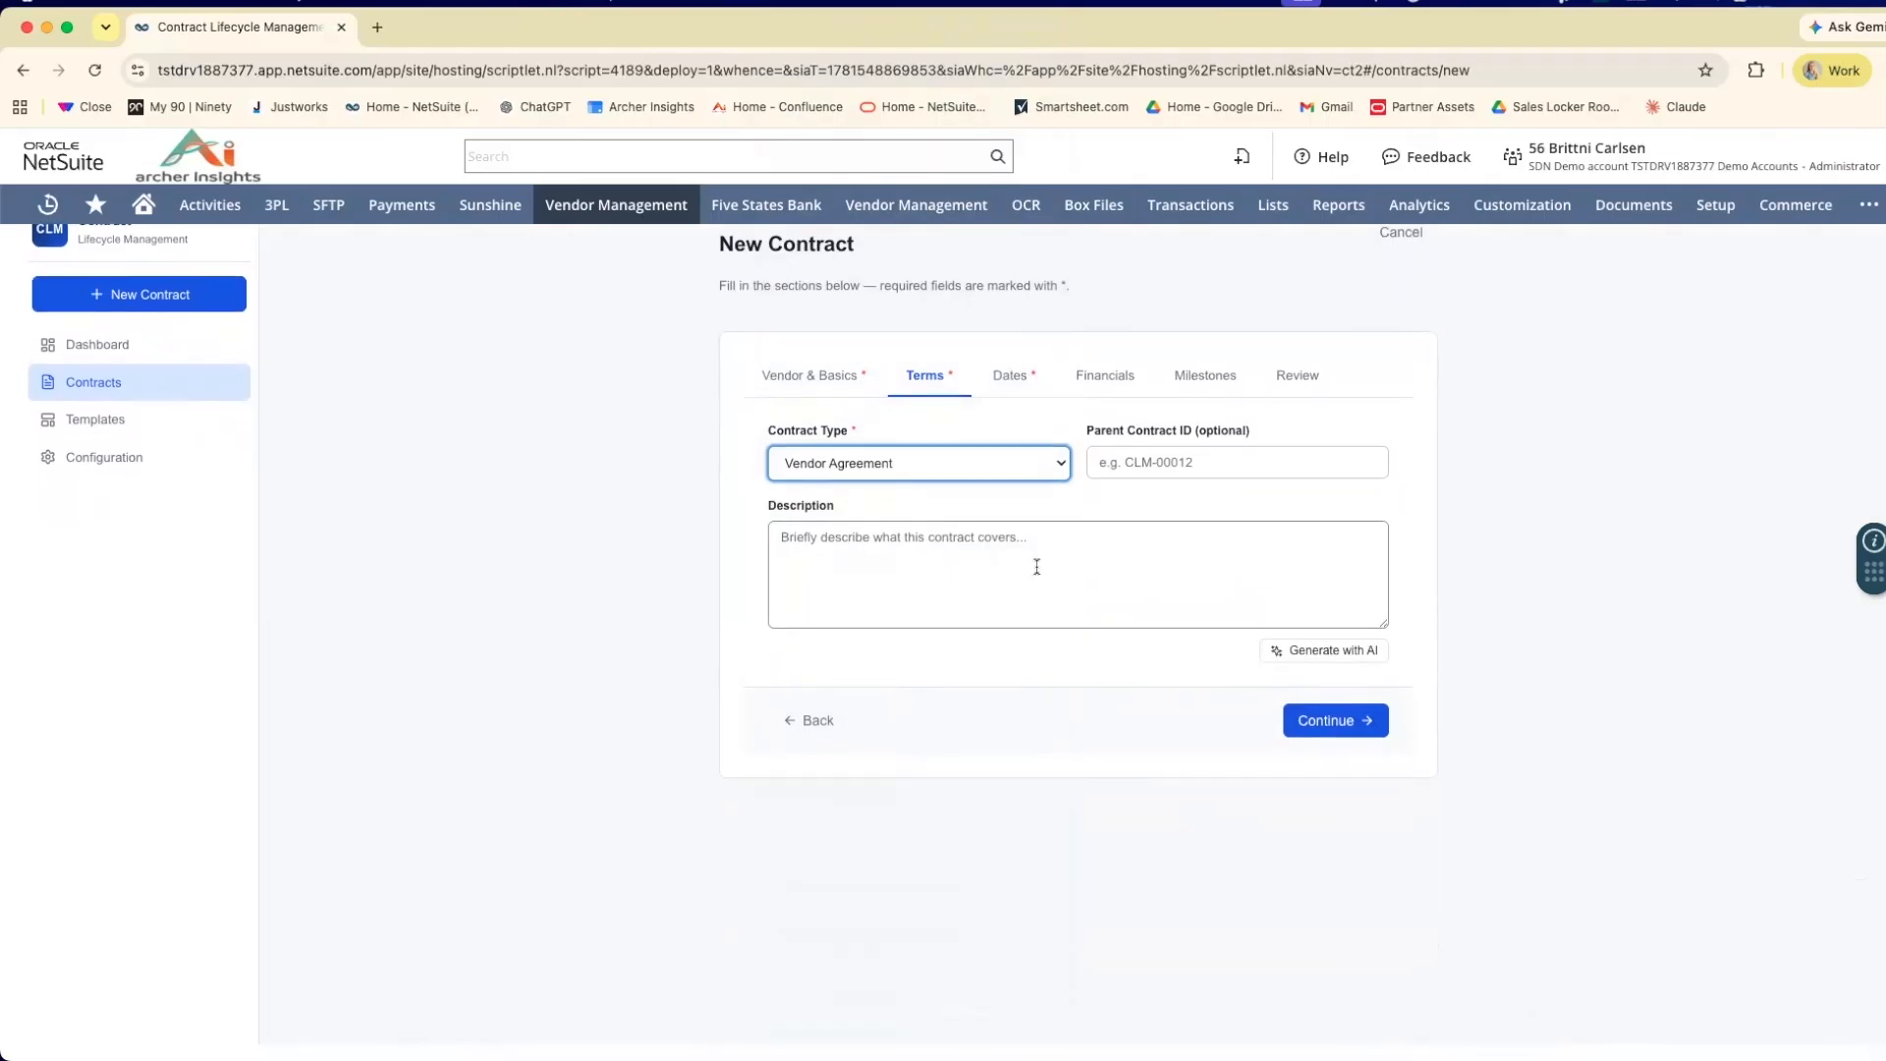
pyautogui.click(1321, 652)
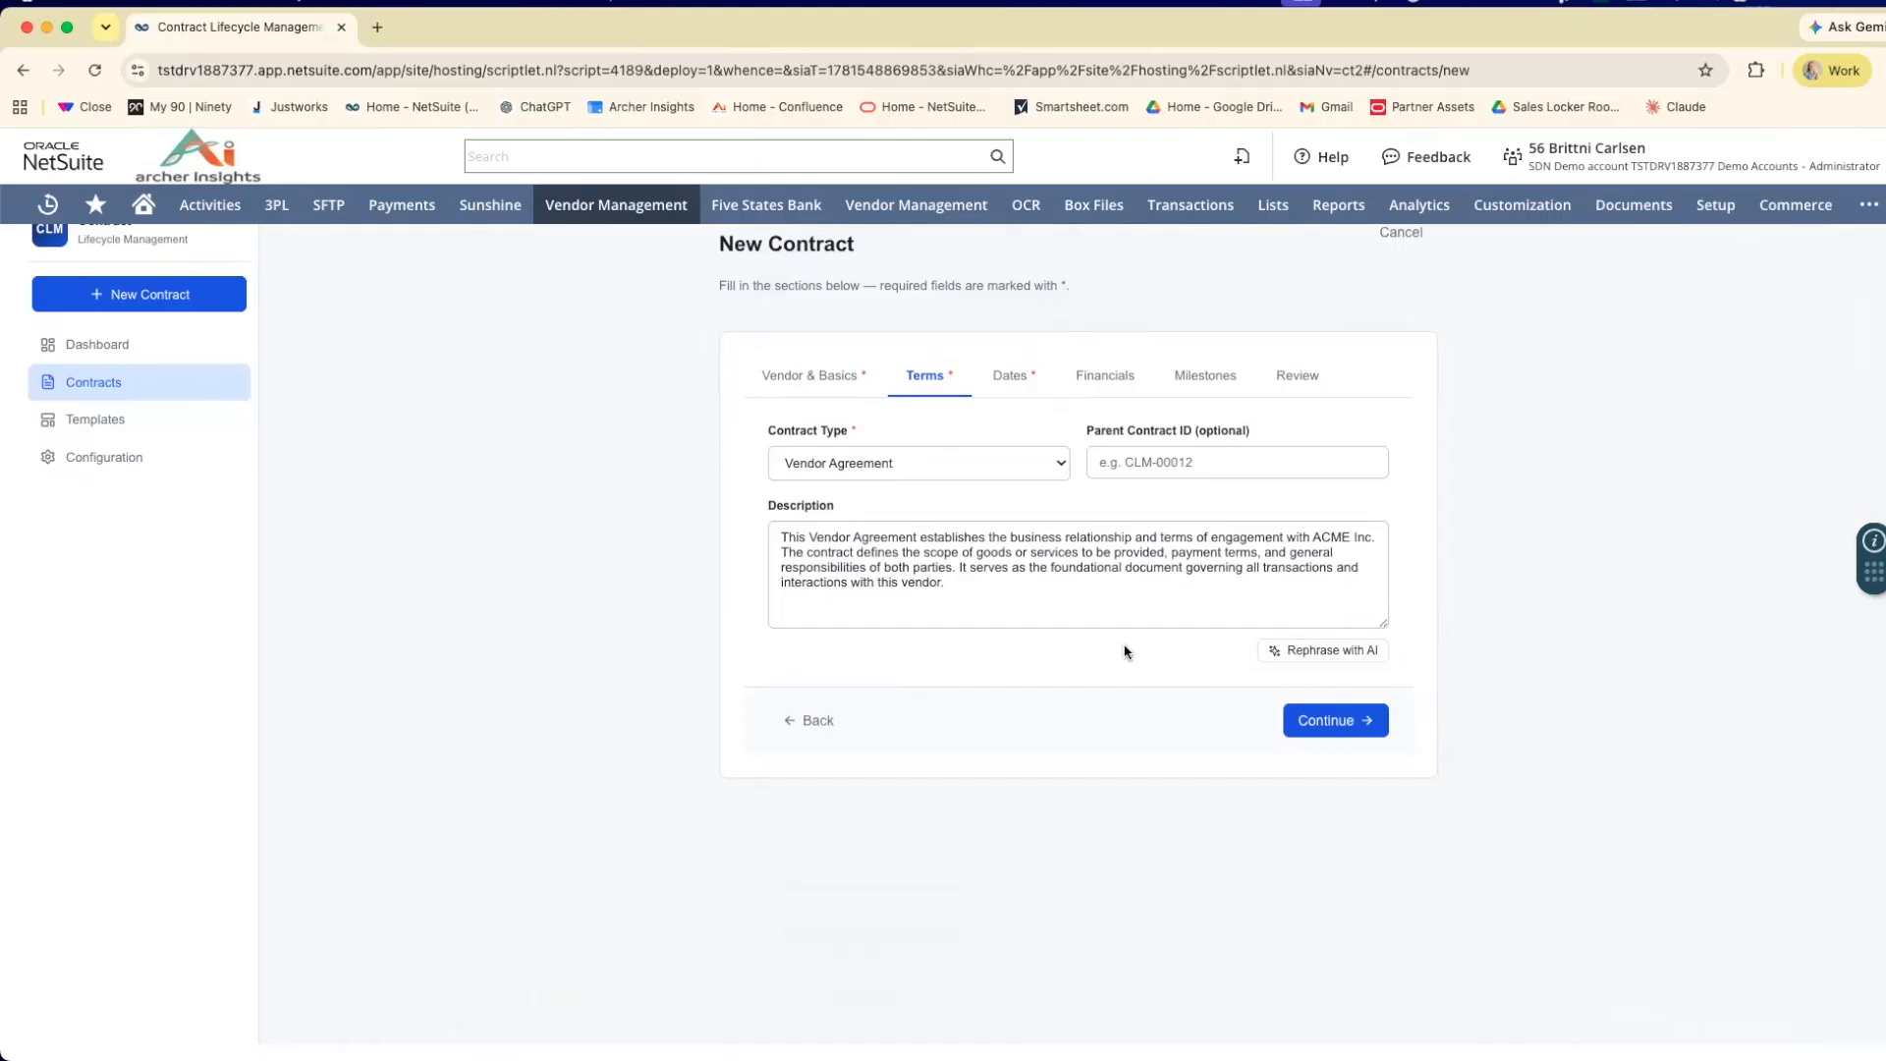
pyautogui.click(1326, 725)
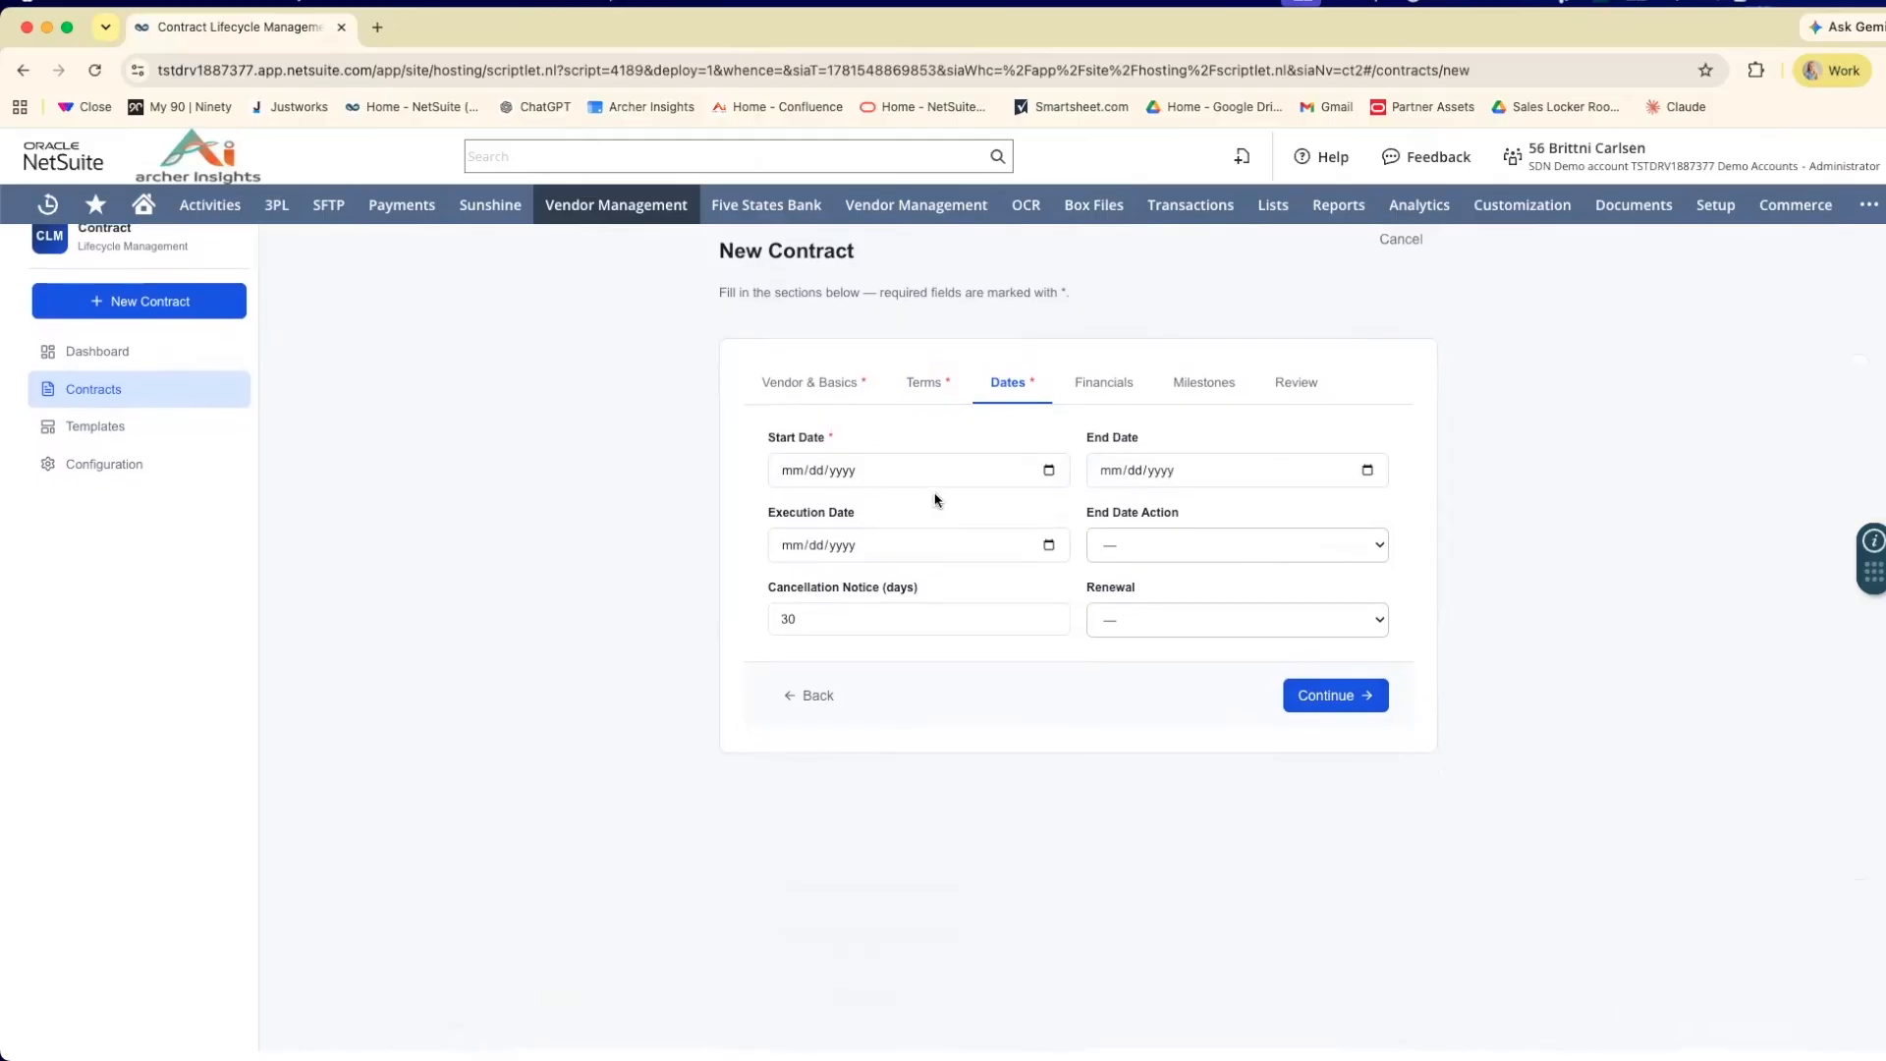
# Set the contract's start date to 06/15/2026 and its end date to 06/14/2027.
pyautogui.click(1048, 471)
pyautogui.click(825, 630)
pyautogui.click(1334, 473)
pyautogui.write('06/1')
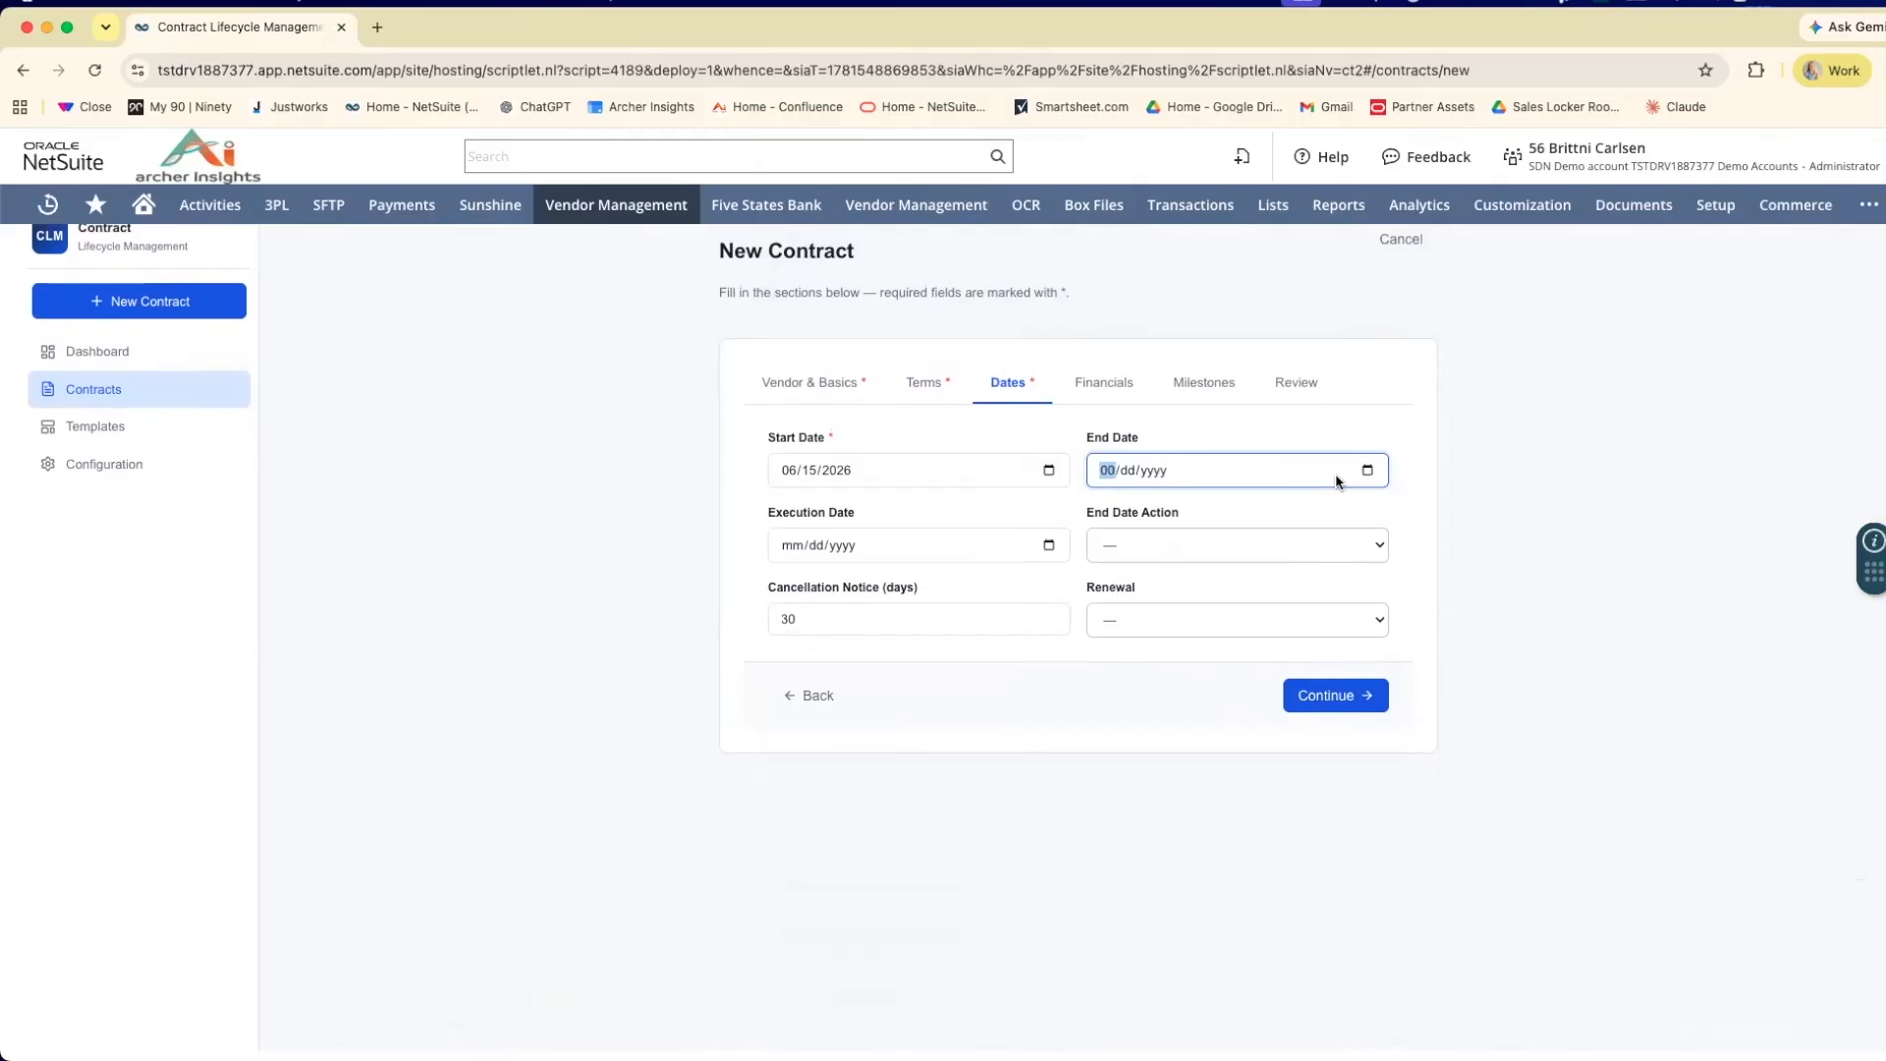
pyautogui.write('4/2027')
pyautogui.click(1322, 494)
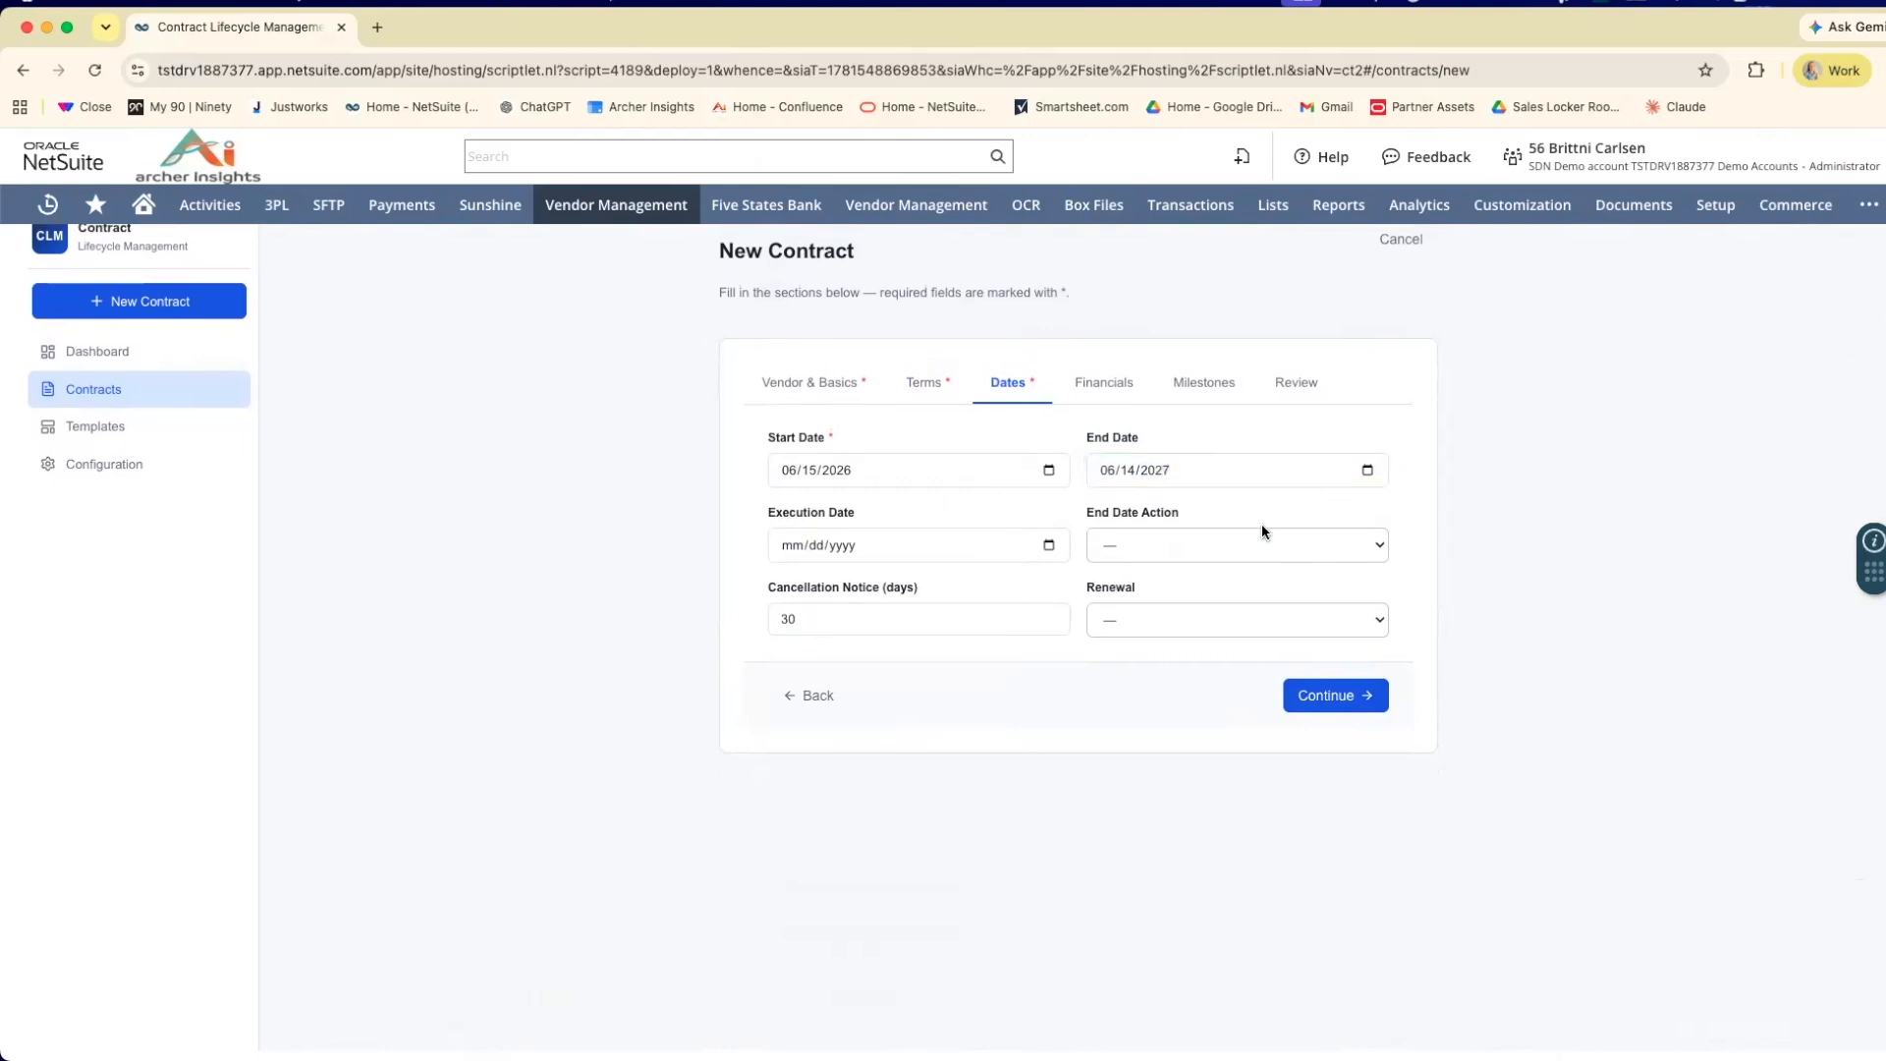
# Set the execution date to 06/15/2026 and the end date action to Expires.
pyautogui.click(1047, 547)
pyautogui.click(821, 710)
pyautogui.click(1228, 546)
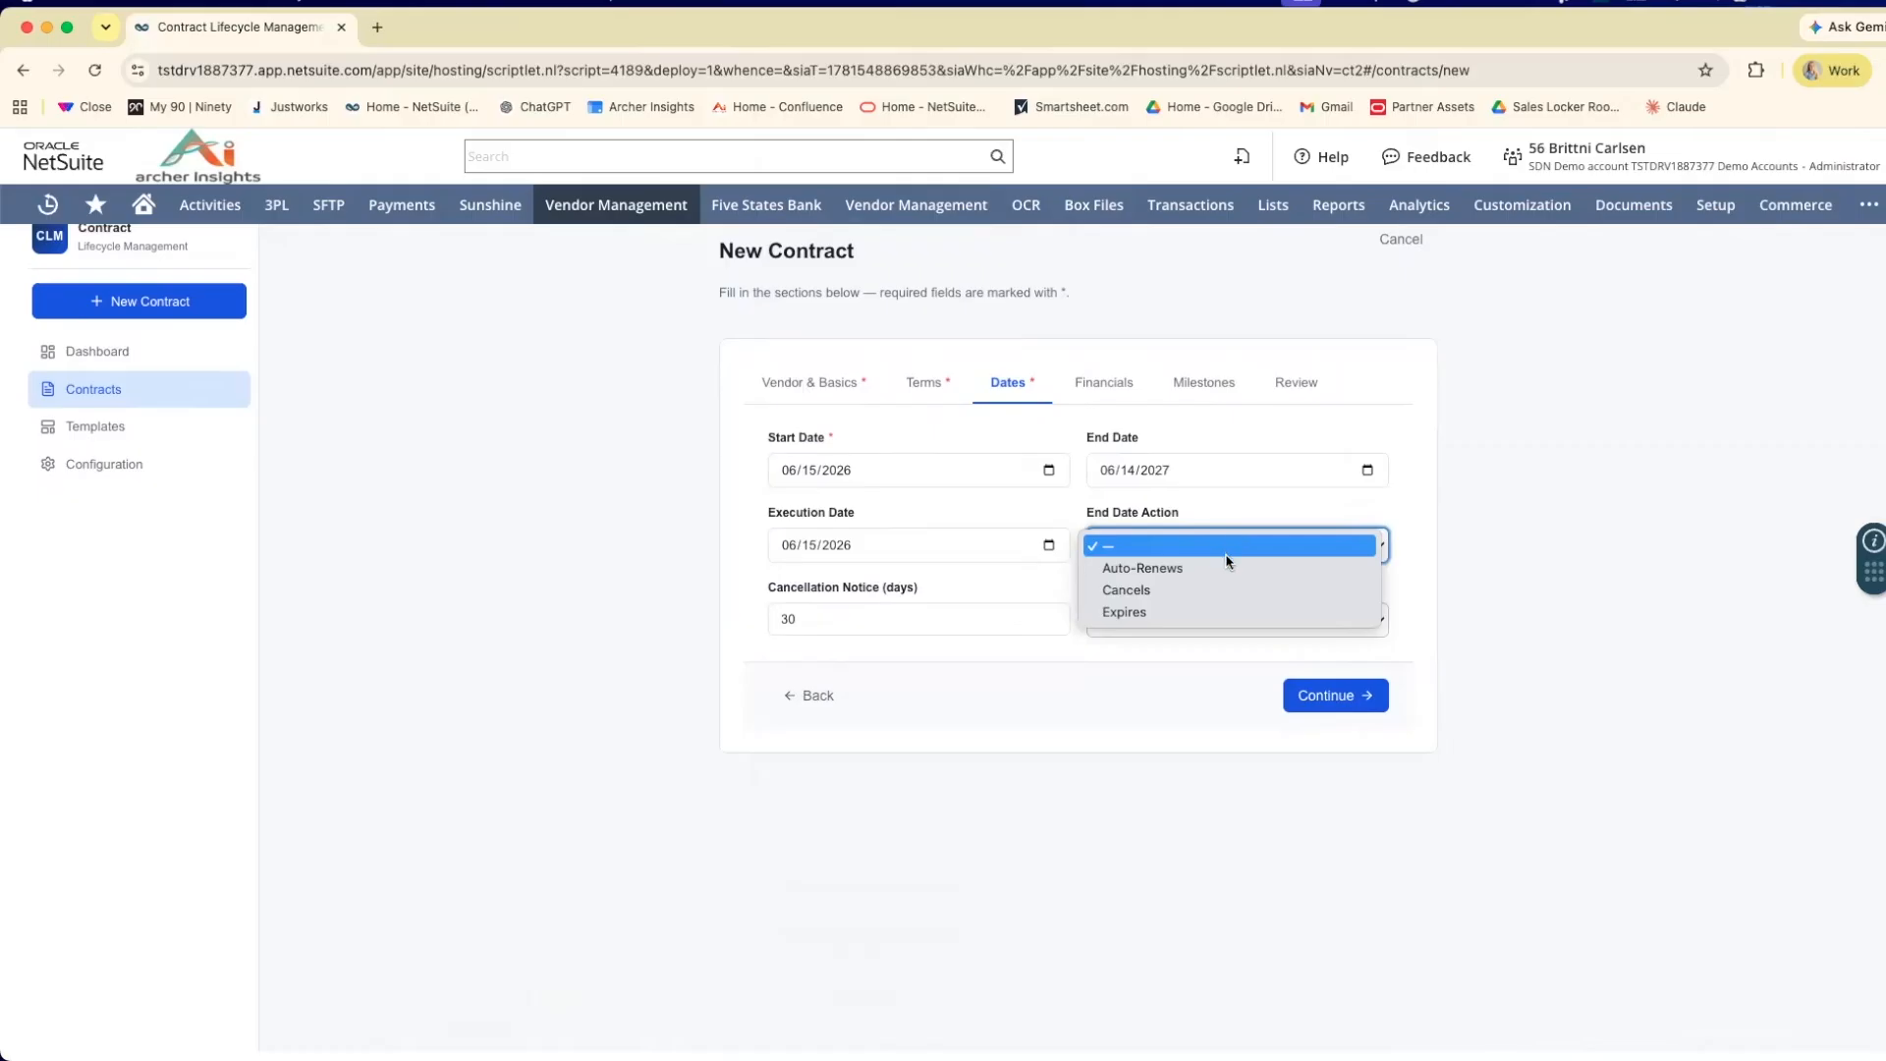
pyautogui.click(1185, 612)
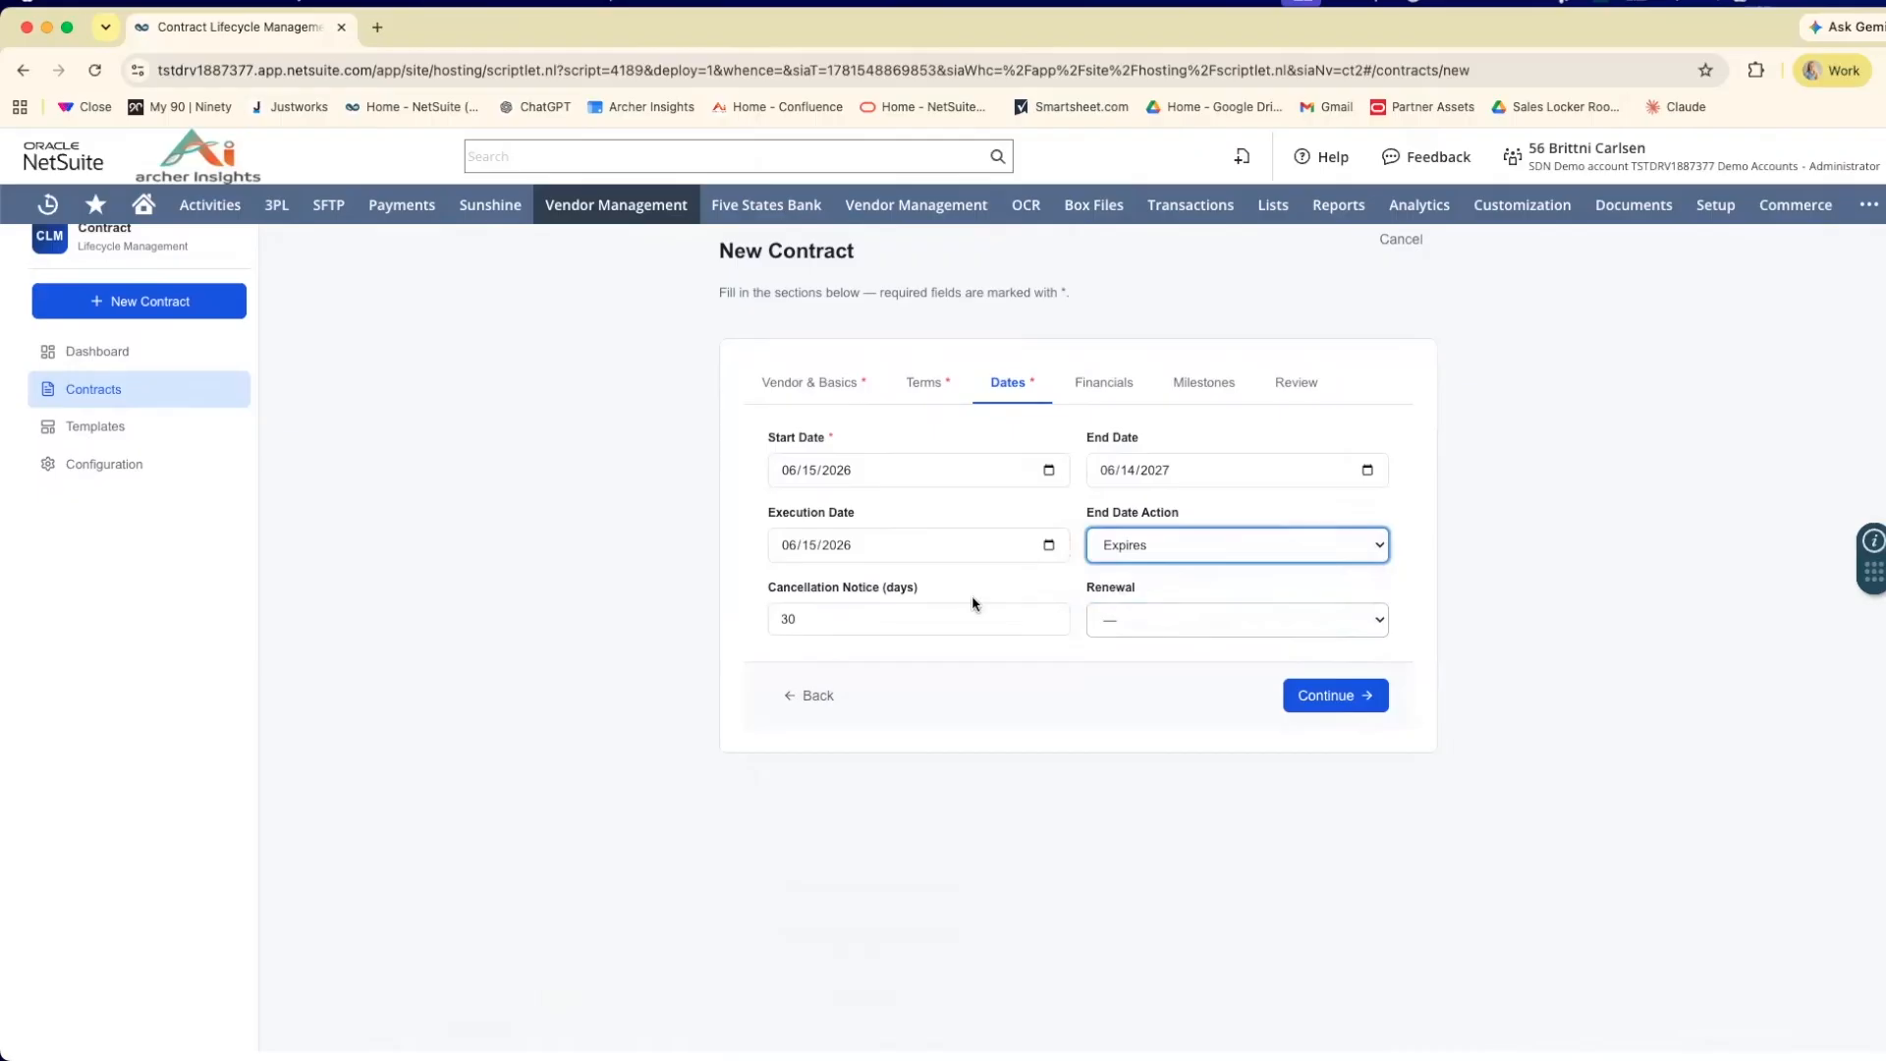
# Look at the renewal options, leave Renewal blank and continue to the Financials section.
pyautogui.click(1185, 621)
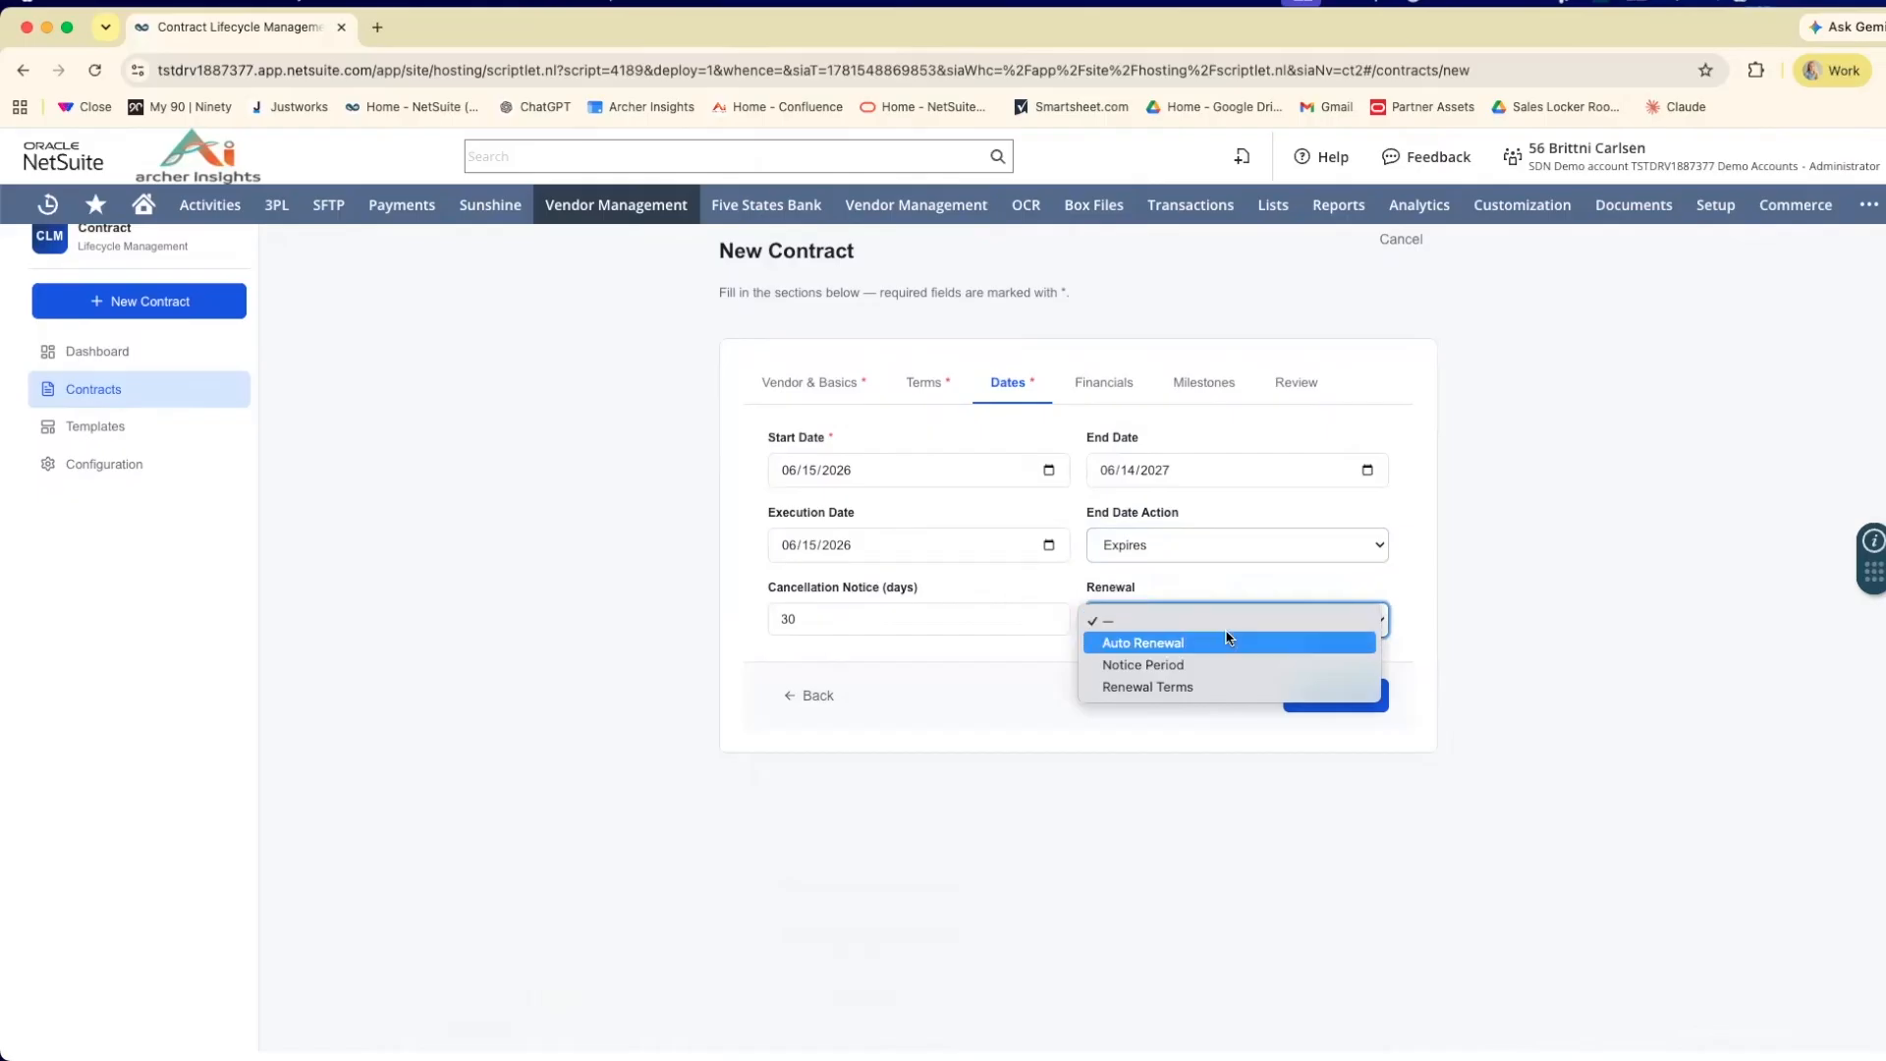
pyautogui.click(1255, 587)
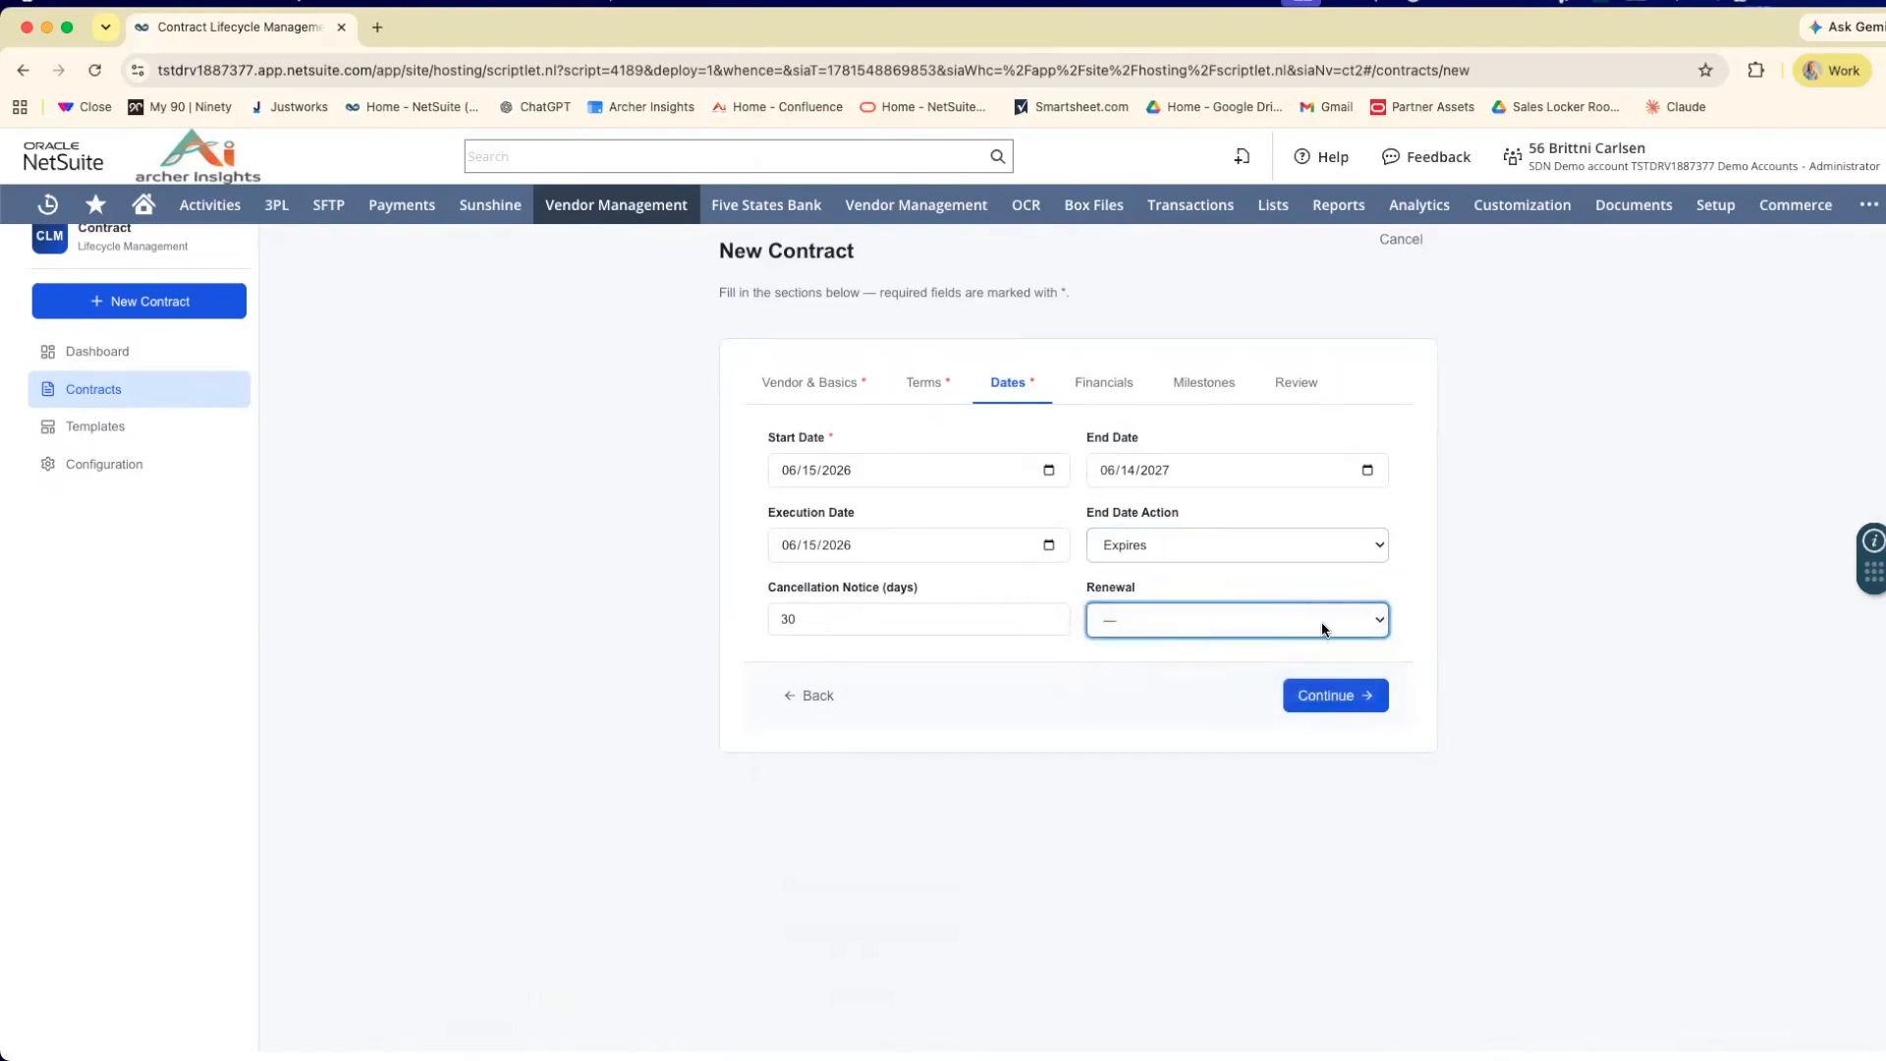
pyautogui.click(1365, 700)
pyautogui.scroll(1, 968, 535)
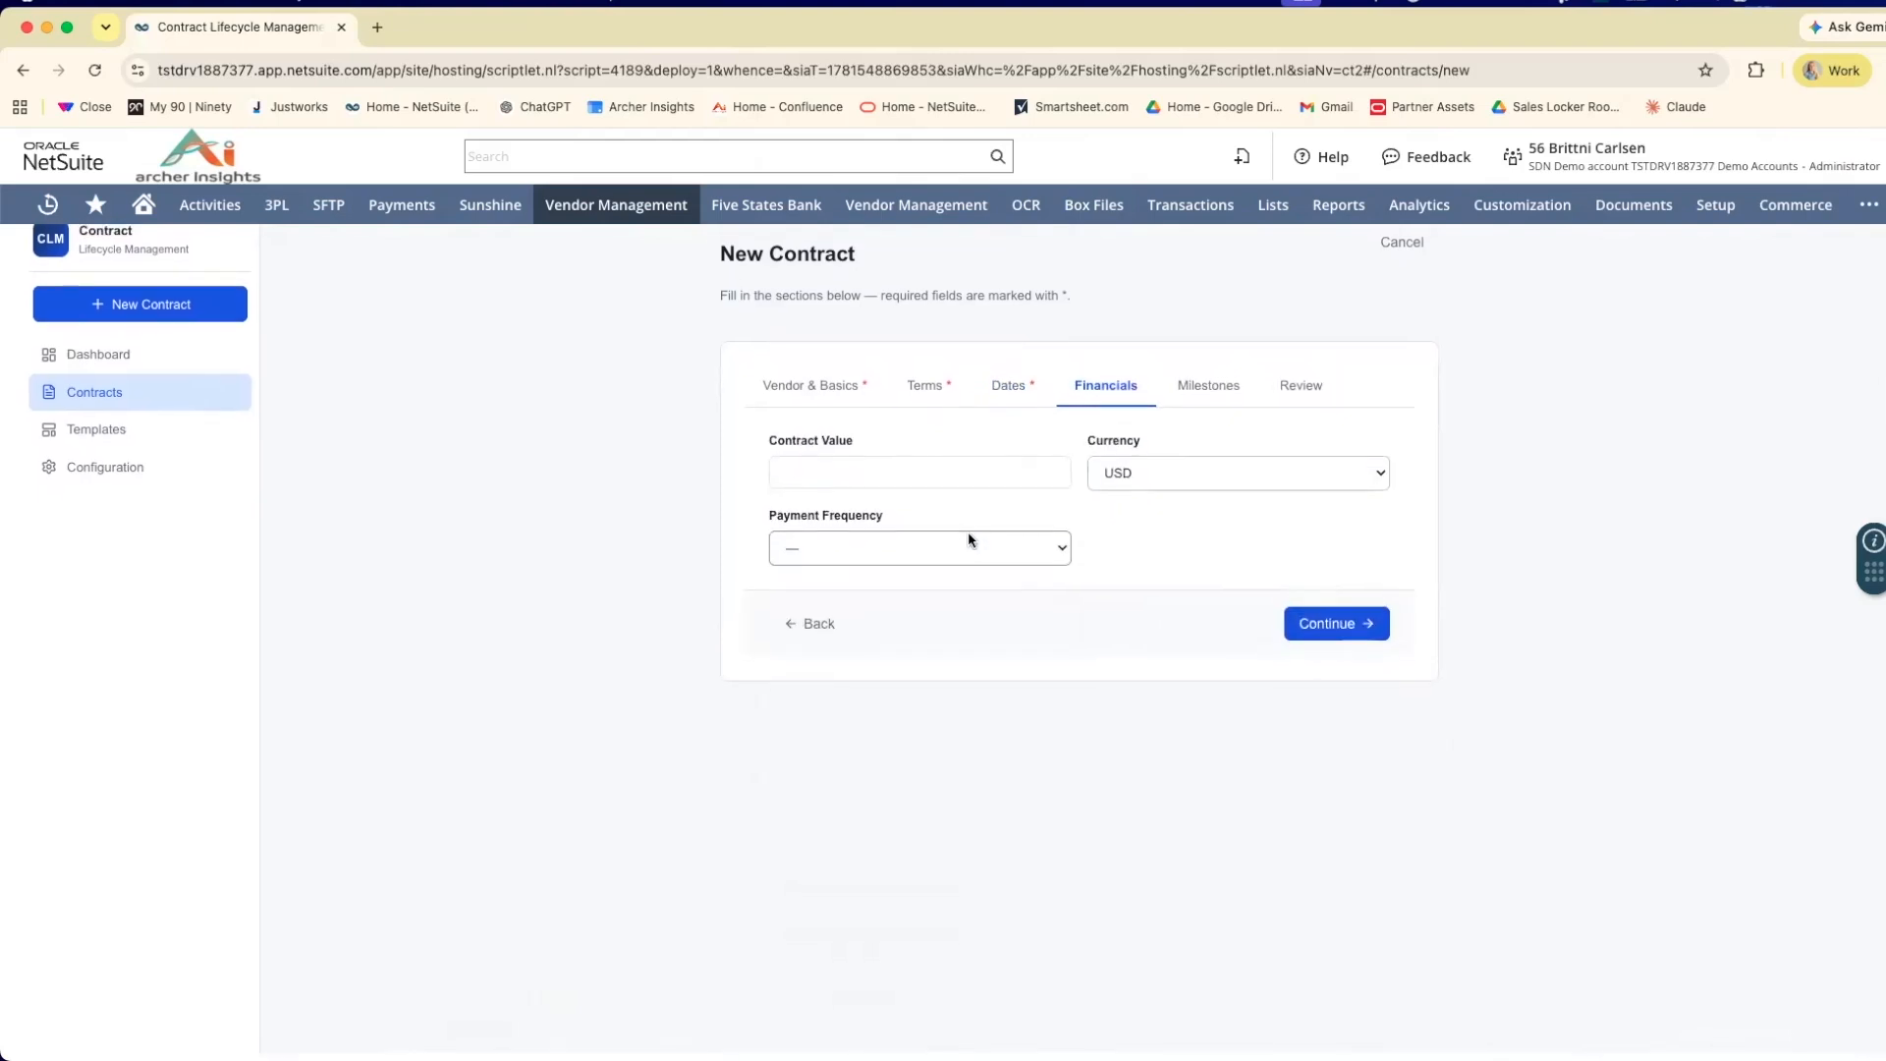
# Enter a contract value of 10000.
pyautogui.click(883, 478)
pyautogui.write('1')
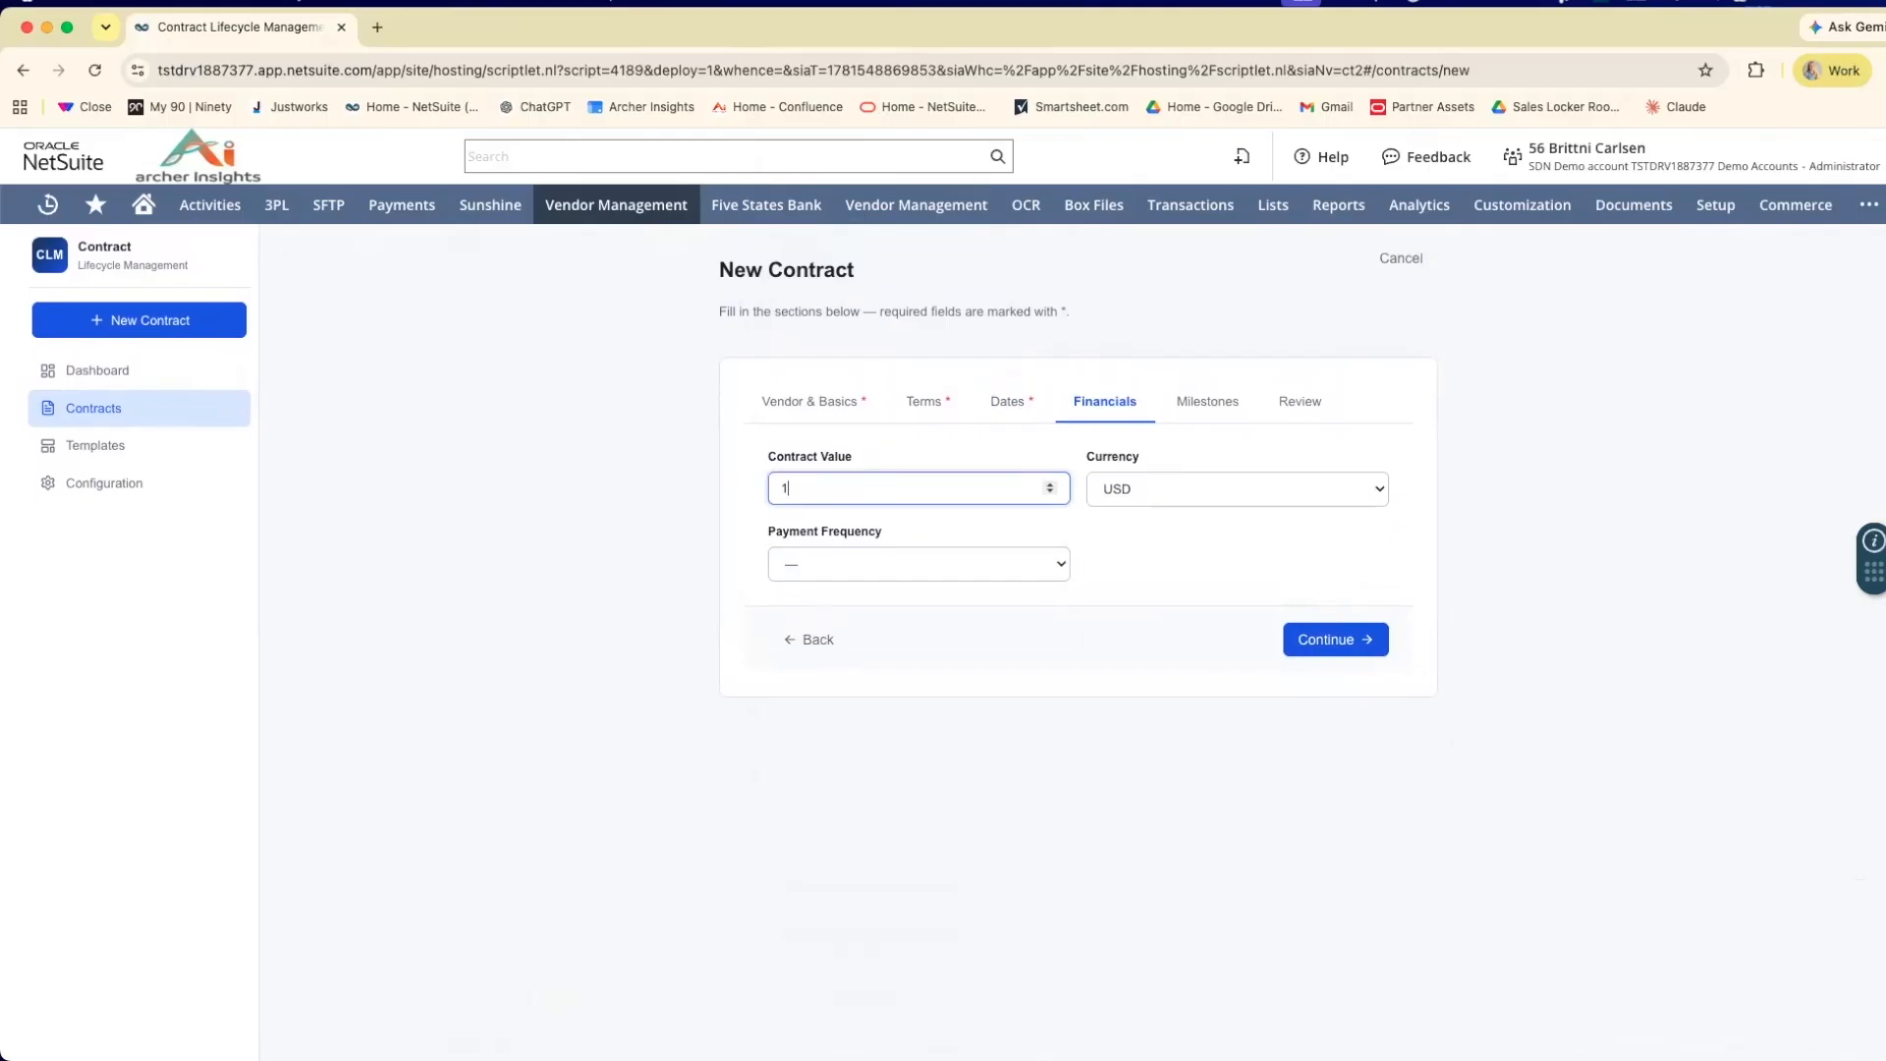
pyautogui.write('0000')
pyautogui.click(1087, 528)
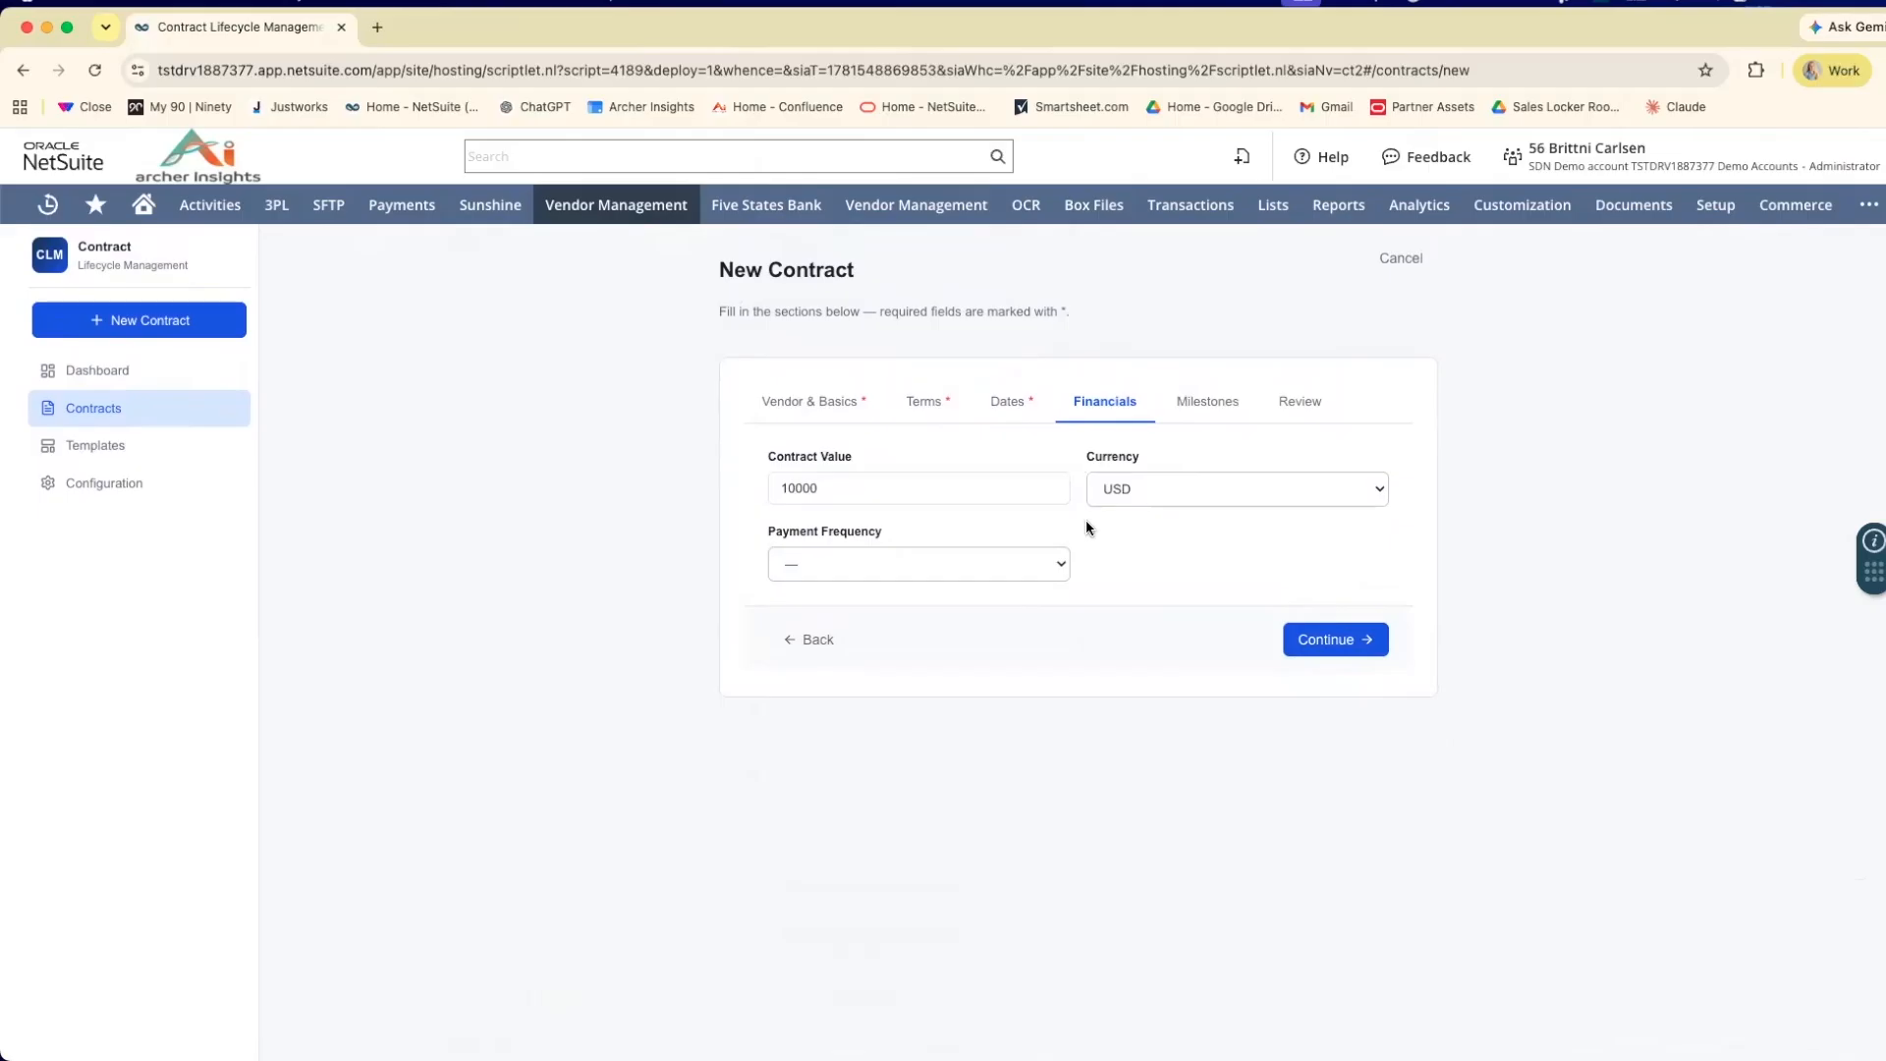
# Leave the payment frequency blank, keep USD as the currency and continue to the Milestones section.
pyautogui.click(1021, 564)
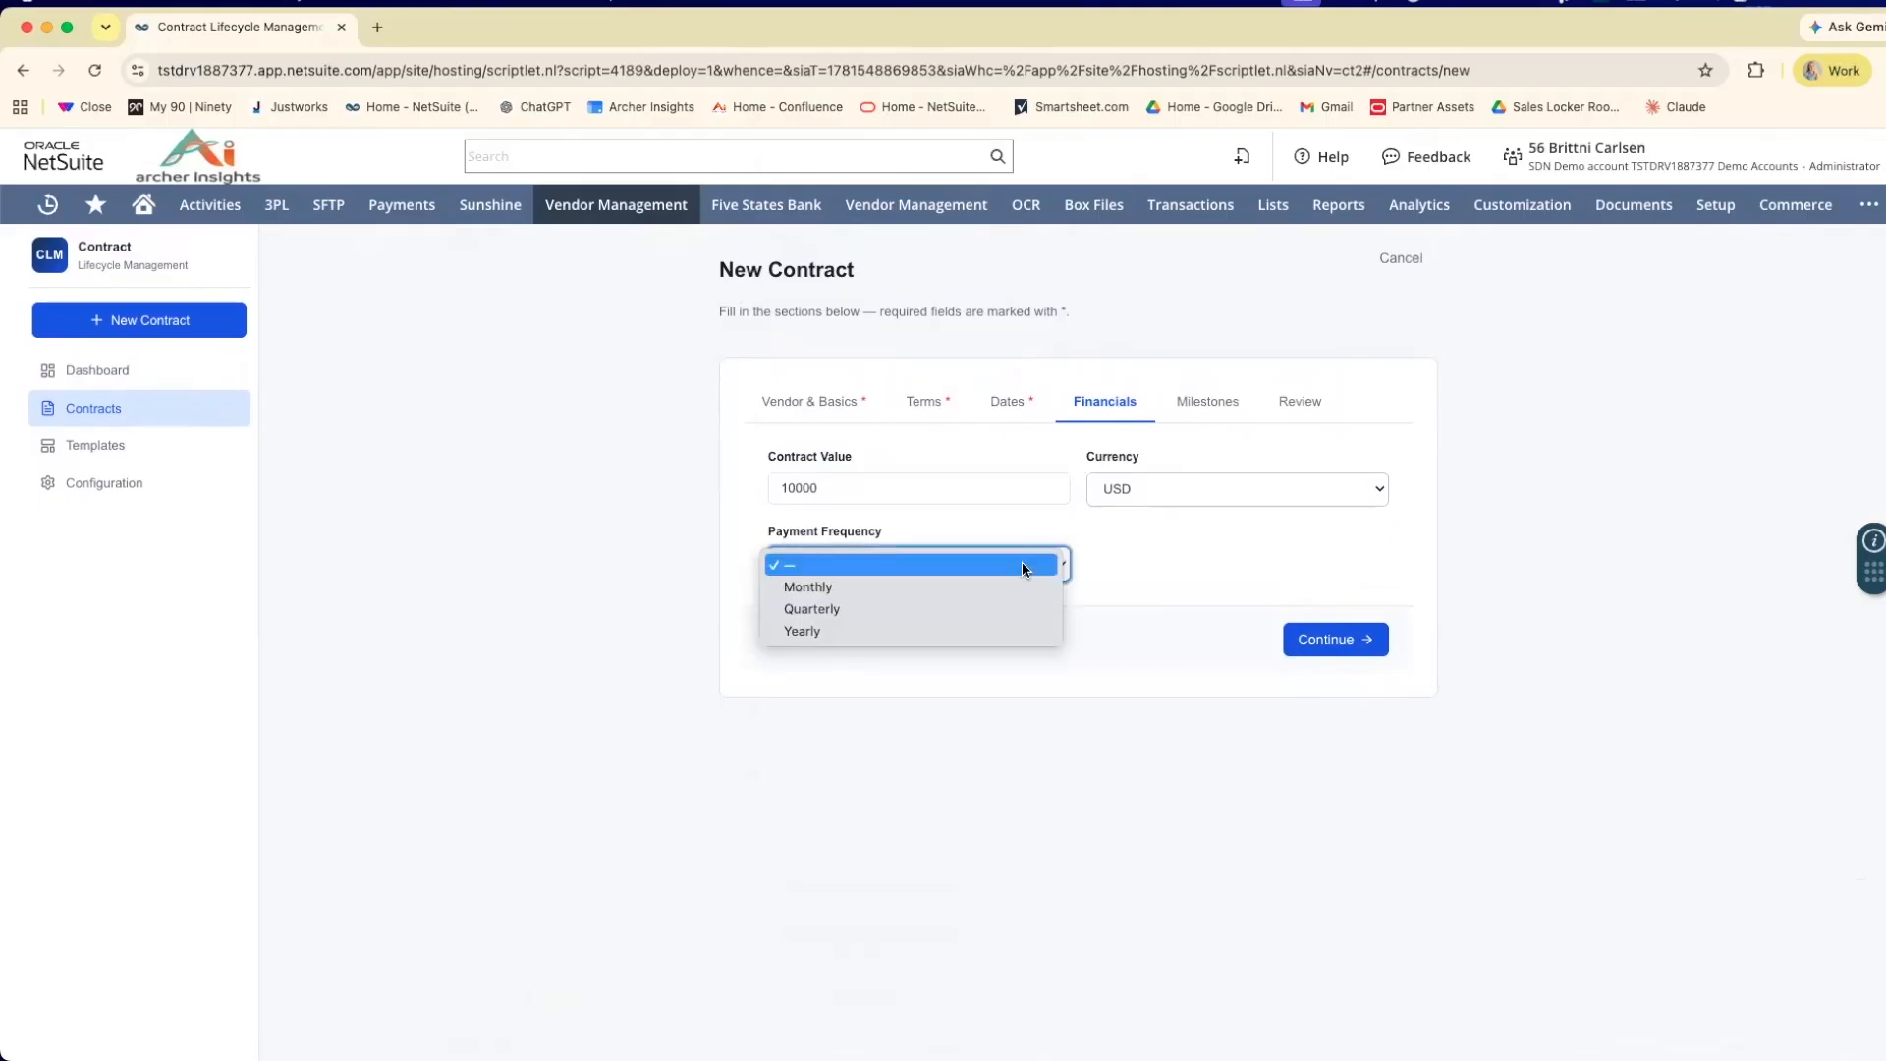
pyautogui.click(1187, 540)
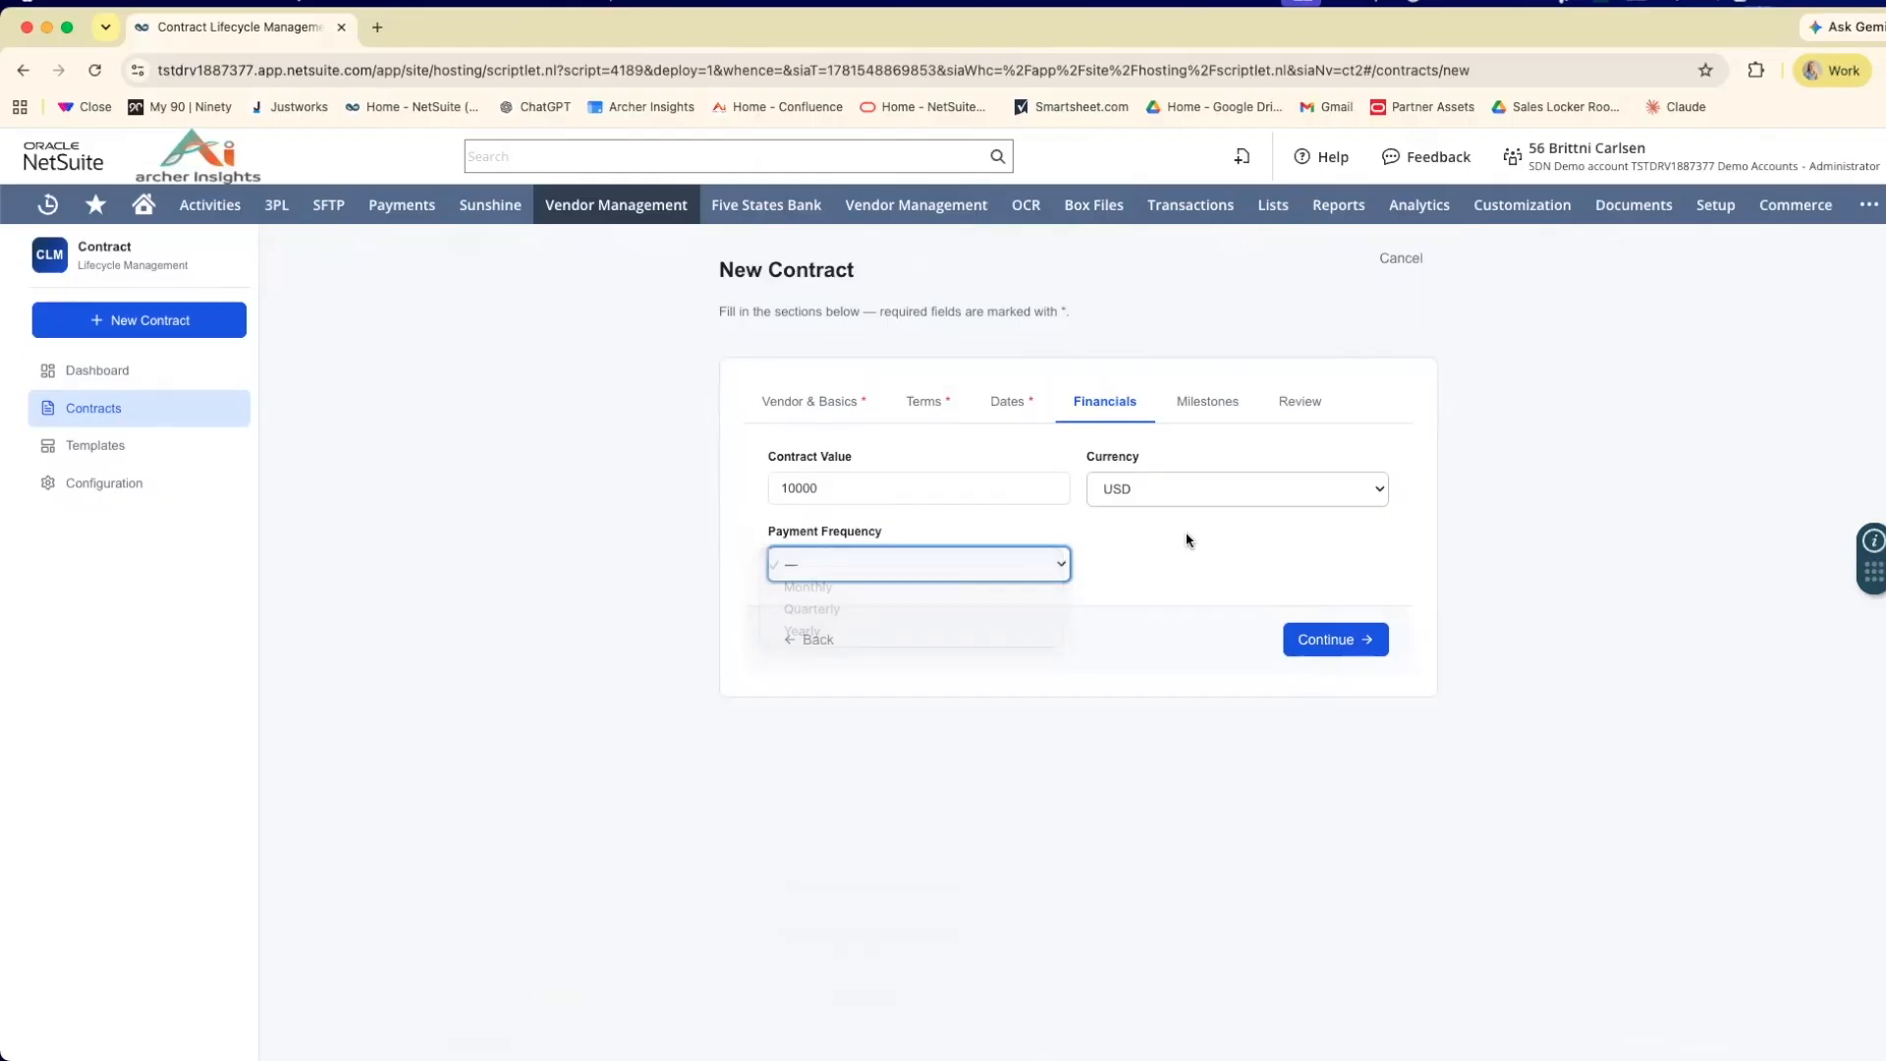
pyautogui.click(1225, 497)
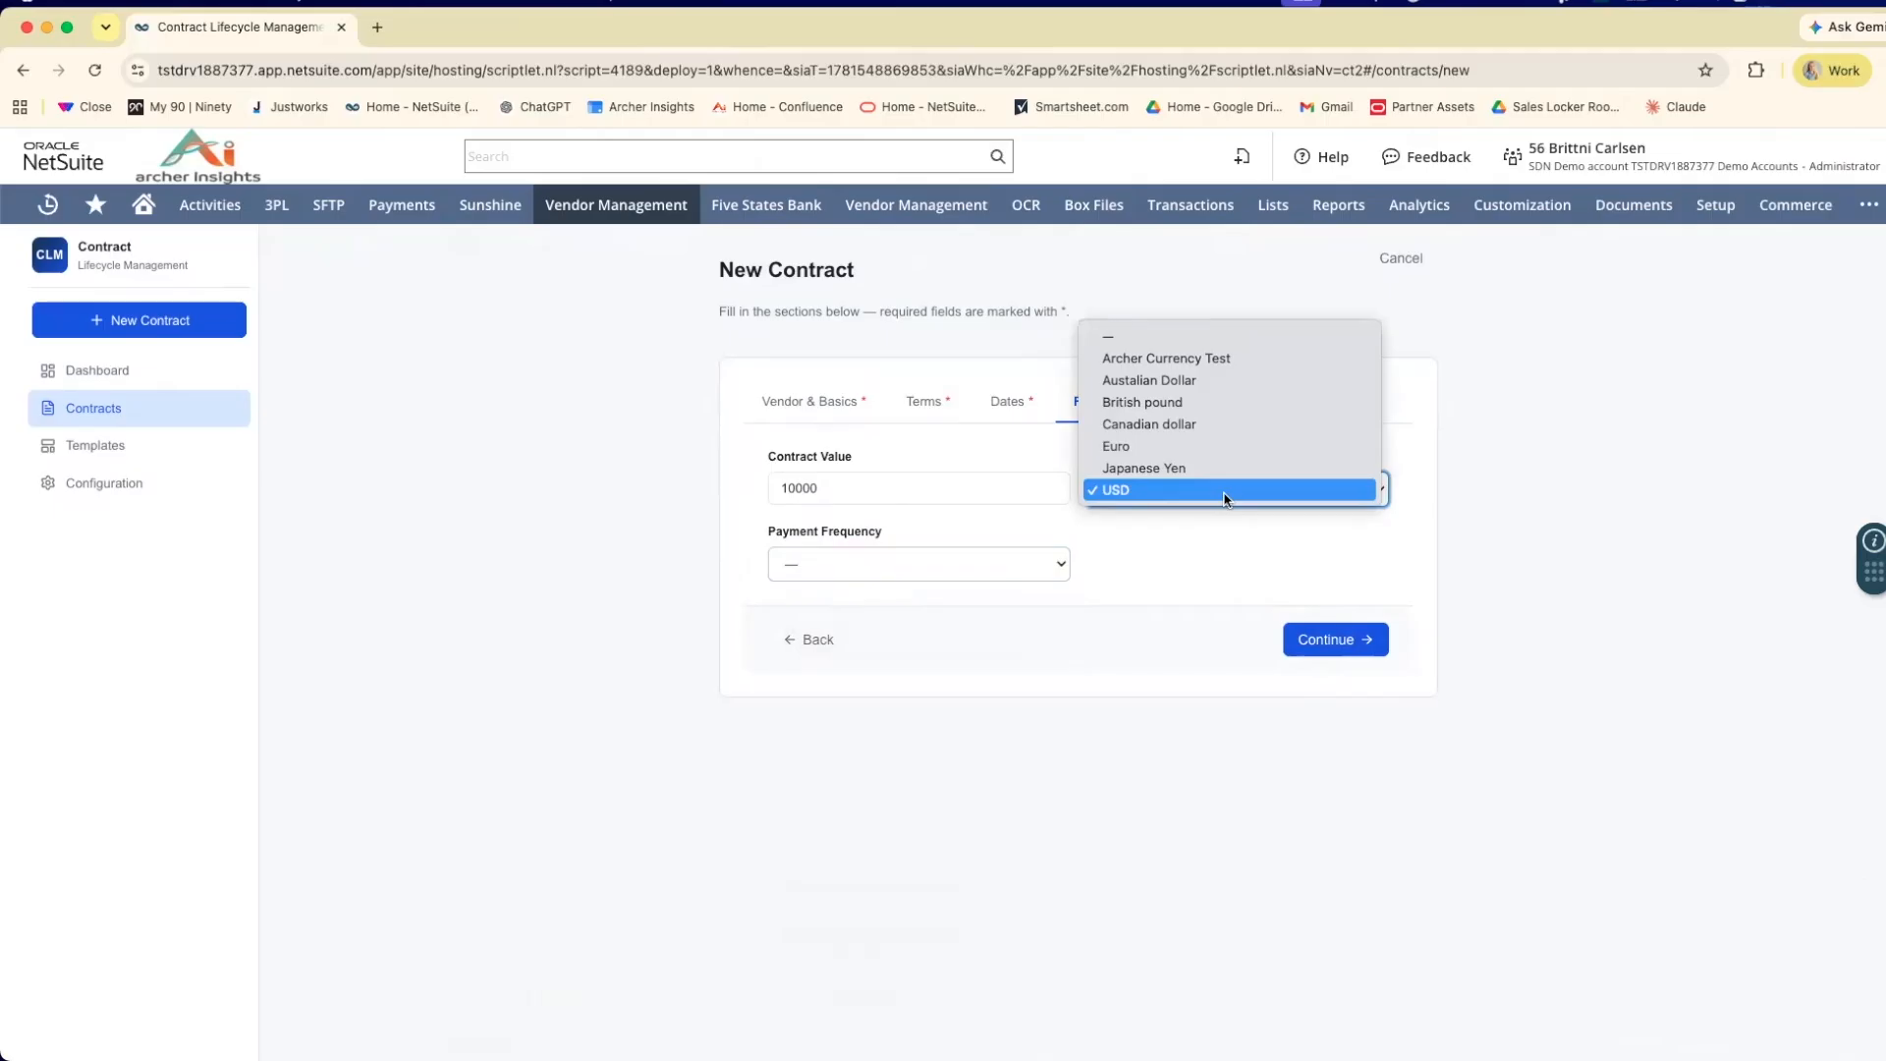
pyautogui.click(1225, 497)
pyautogui.scroll(-1, 1198, 519)
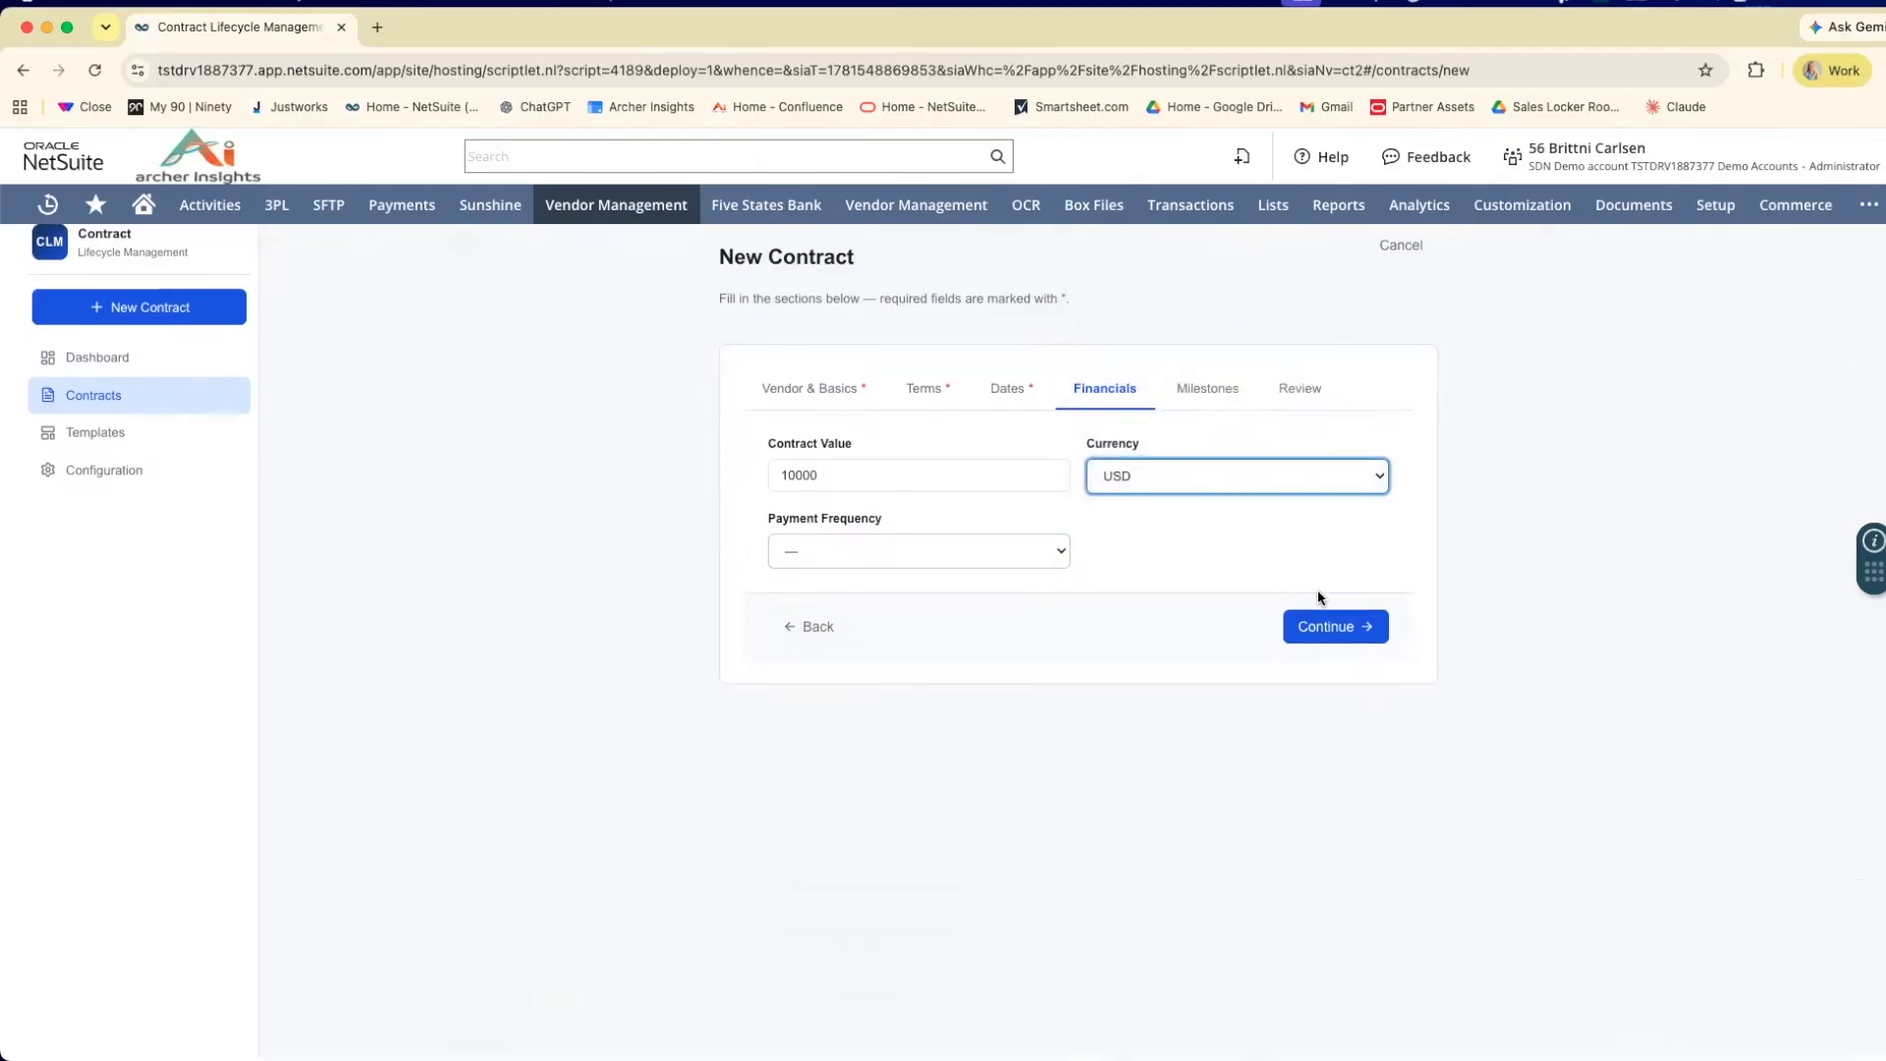
pyautogui.scroll(-1, 1319, 600)
pyautogui.scroll(1, 1331, 633)
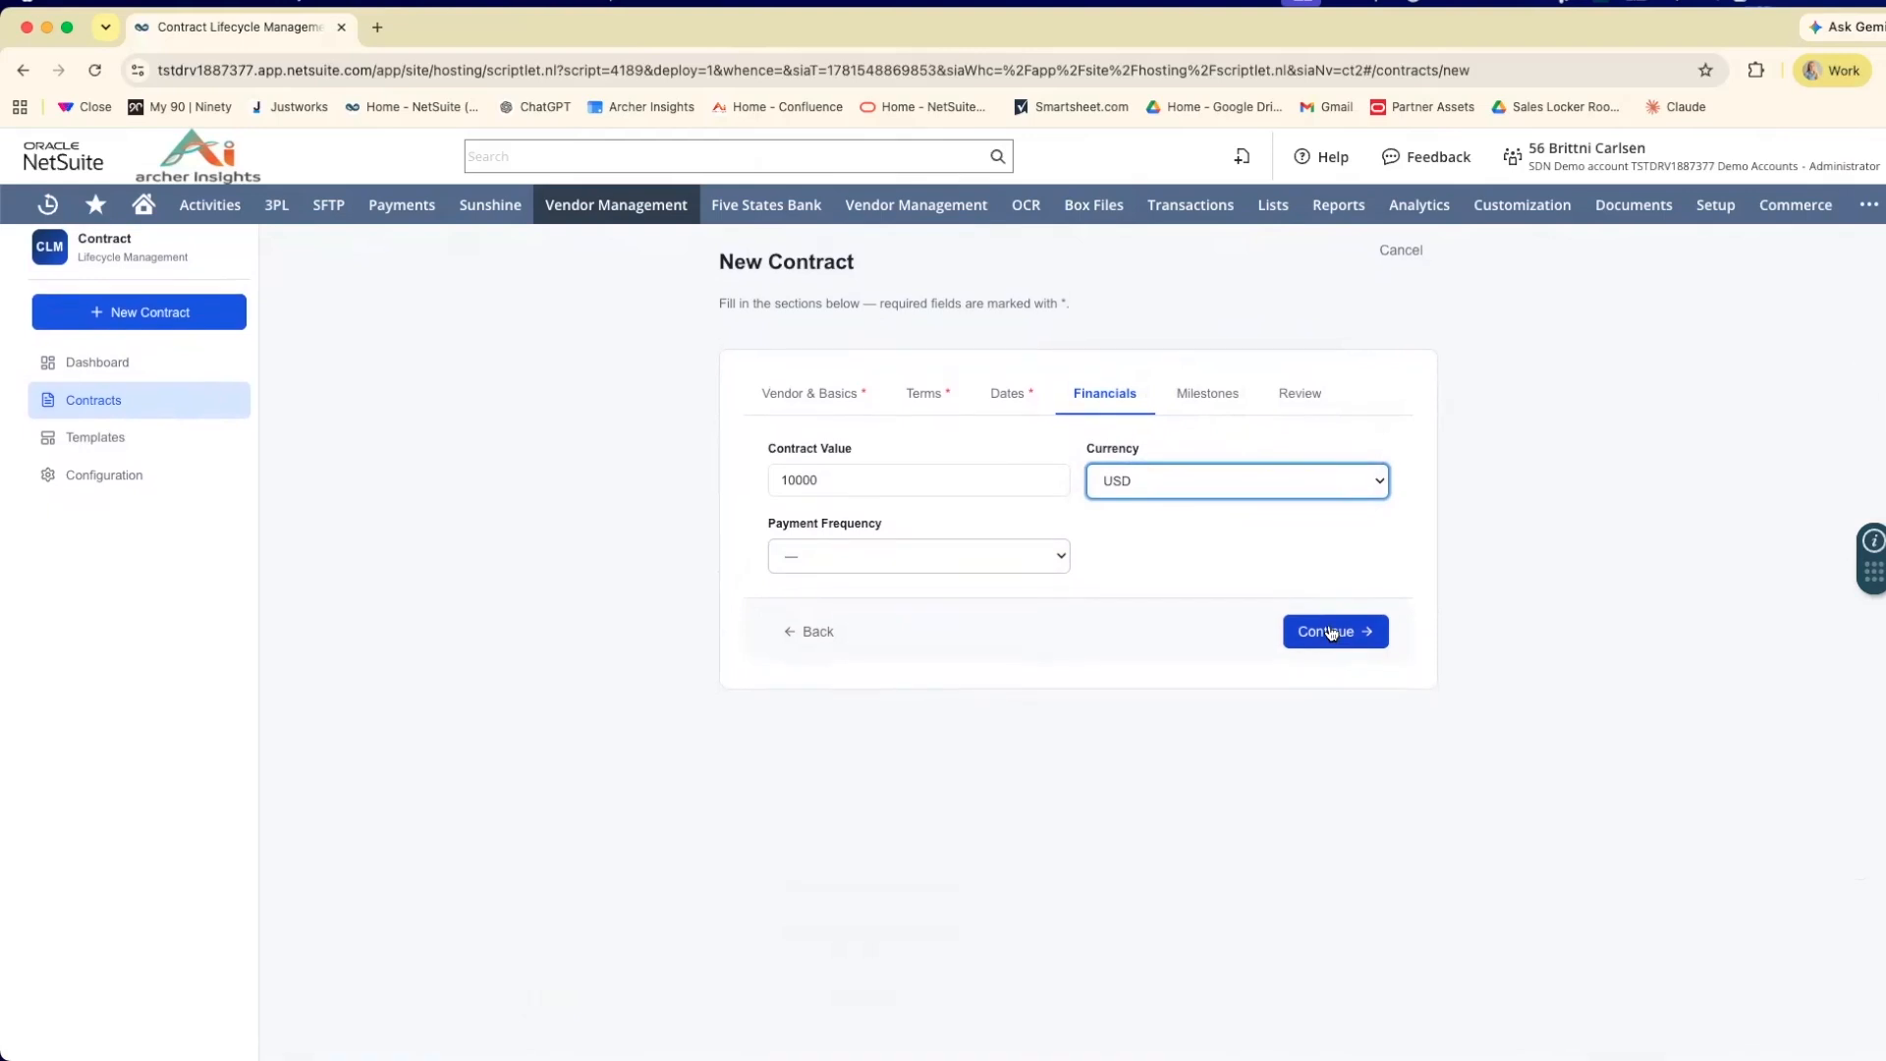
pyautogui.click(1331, 633)
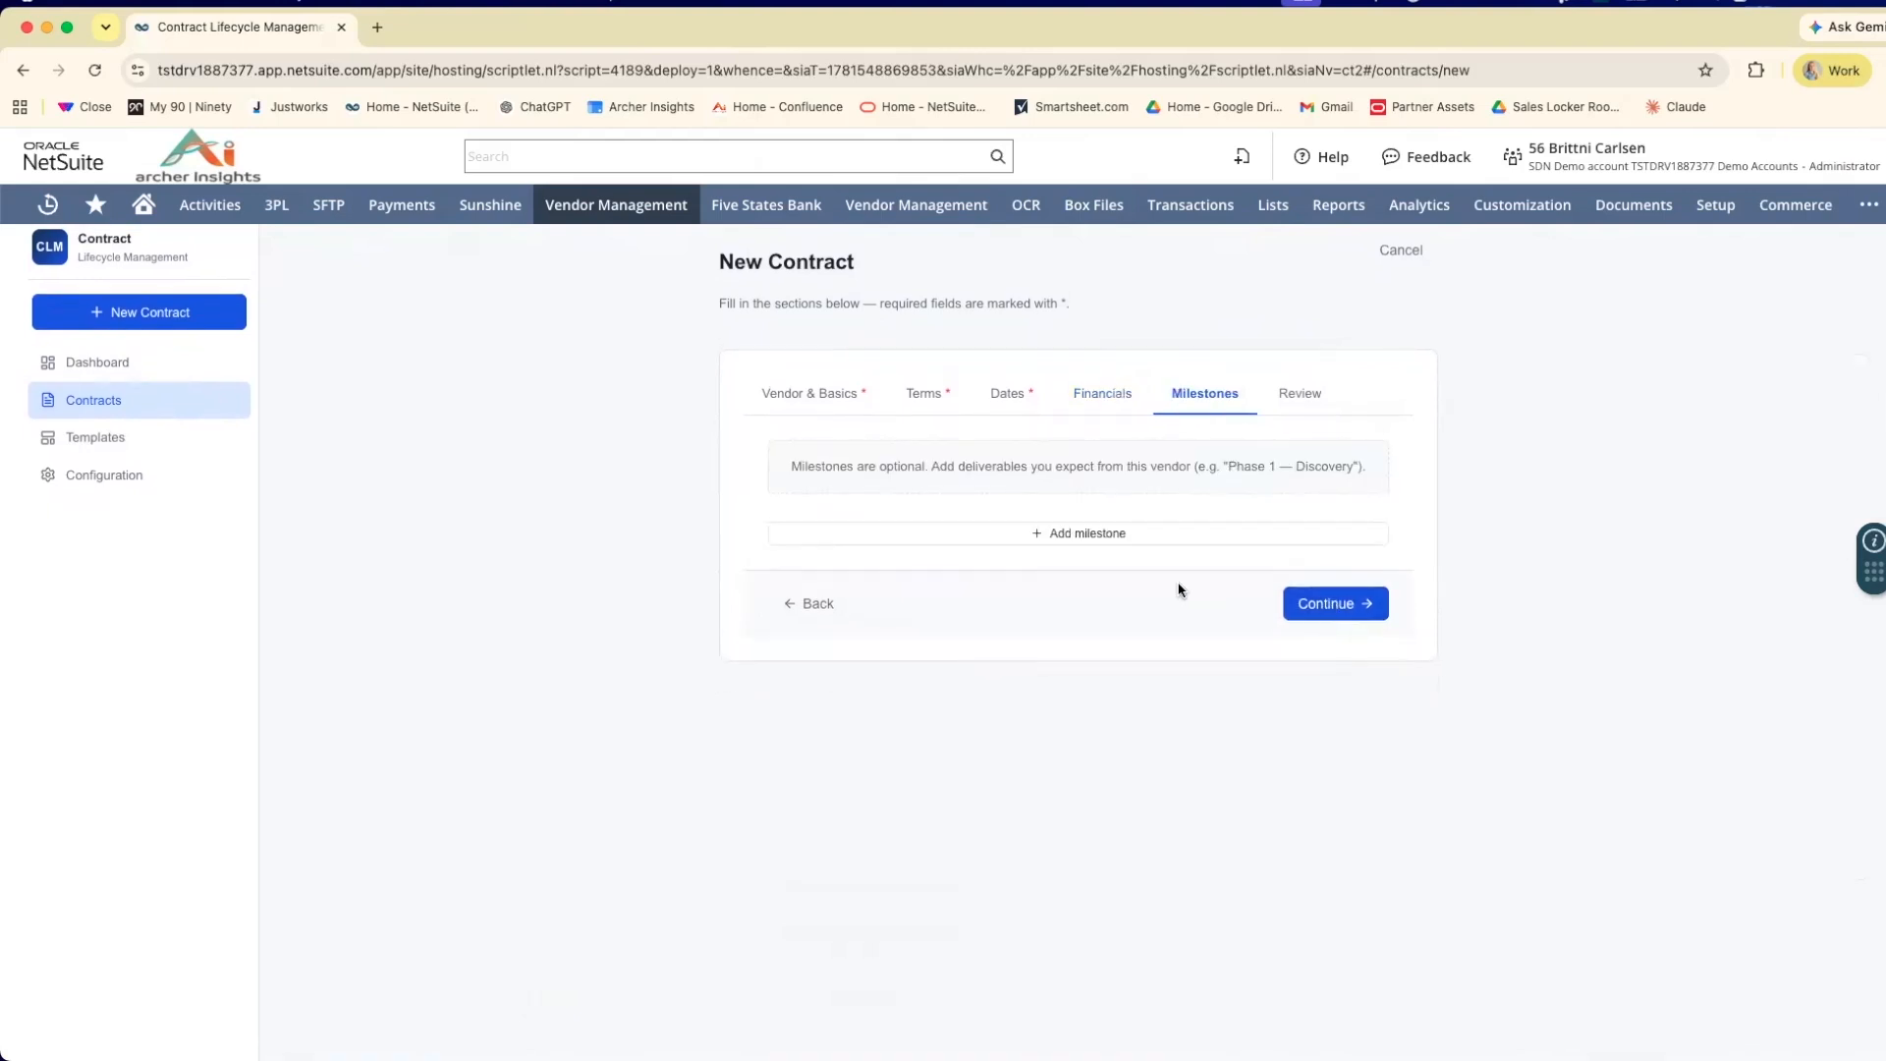
# Add a milestone named Initial Payment with an amount of 1000.
pyautogui.click(1079, 538)
pyautogui.click(963, 497)
pyautogui.write('Initial')
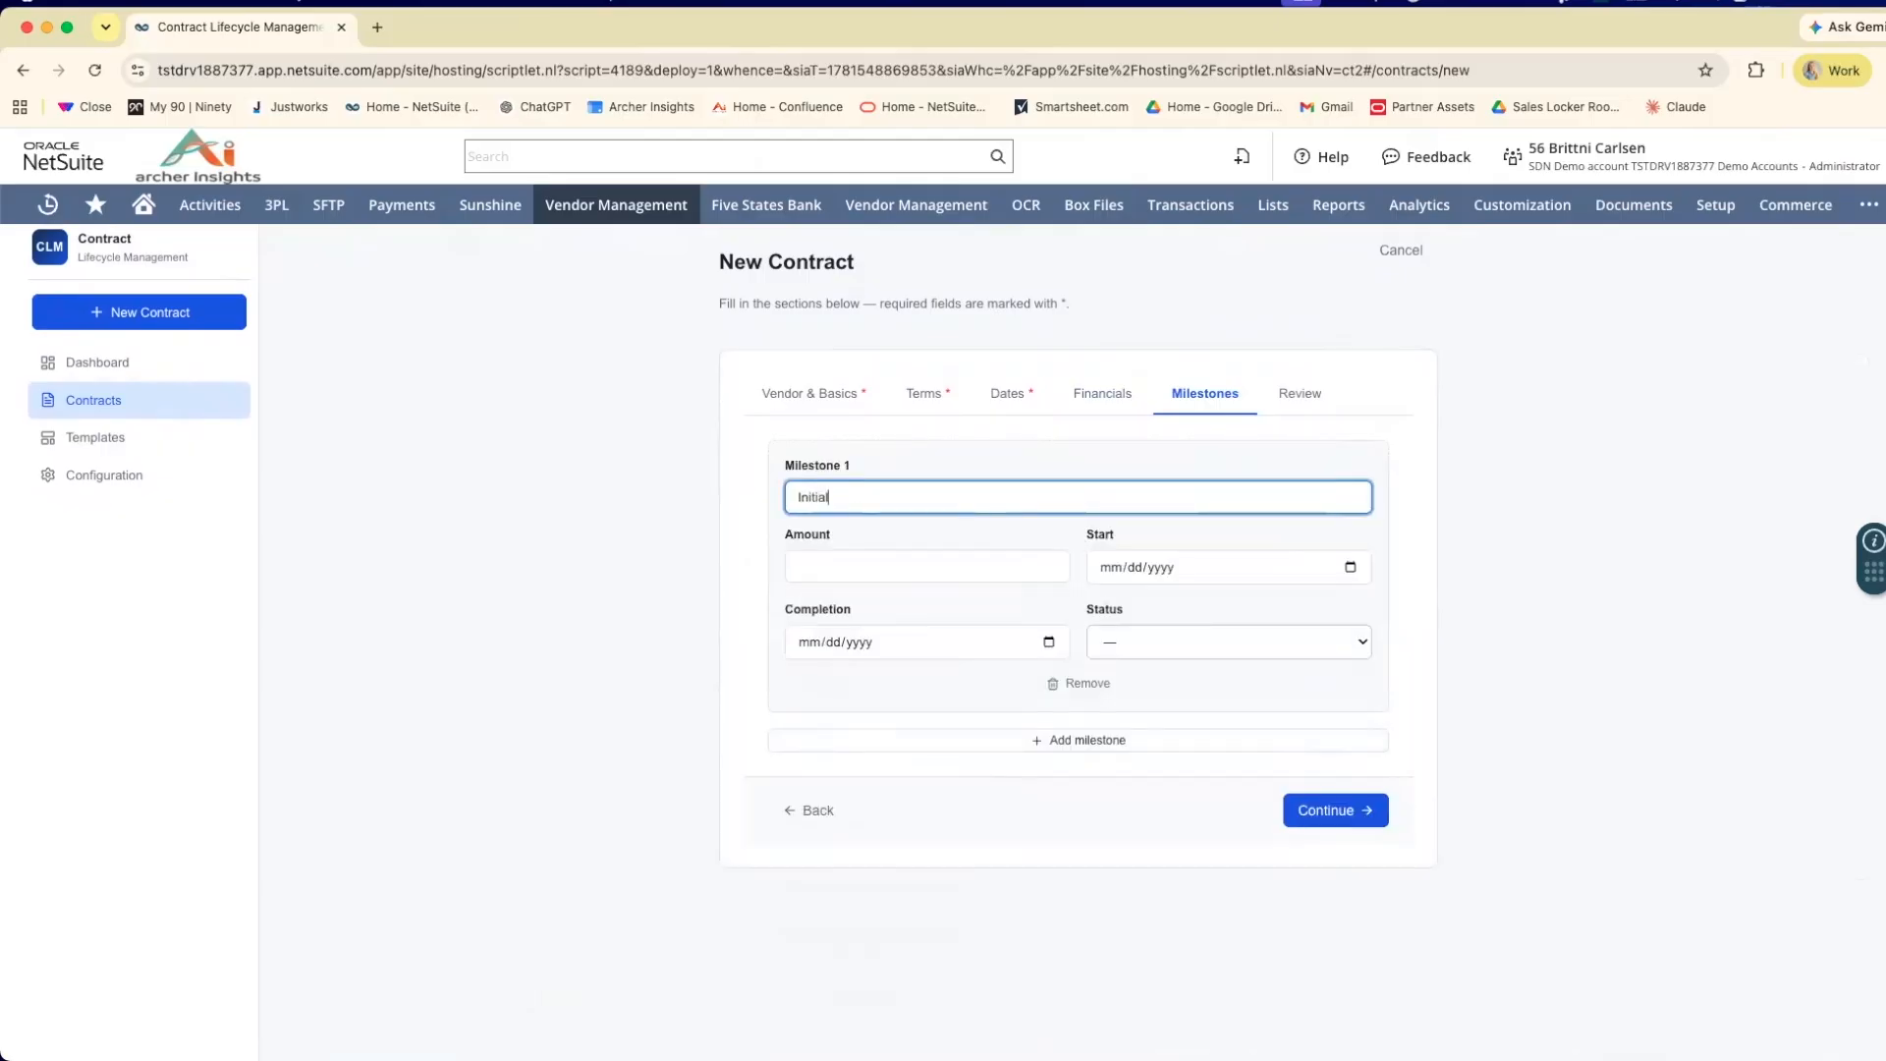
pyautogui.write(' Payment')
pyautogui.click(968, 554)
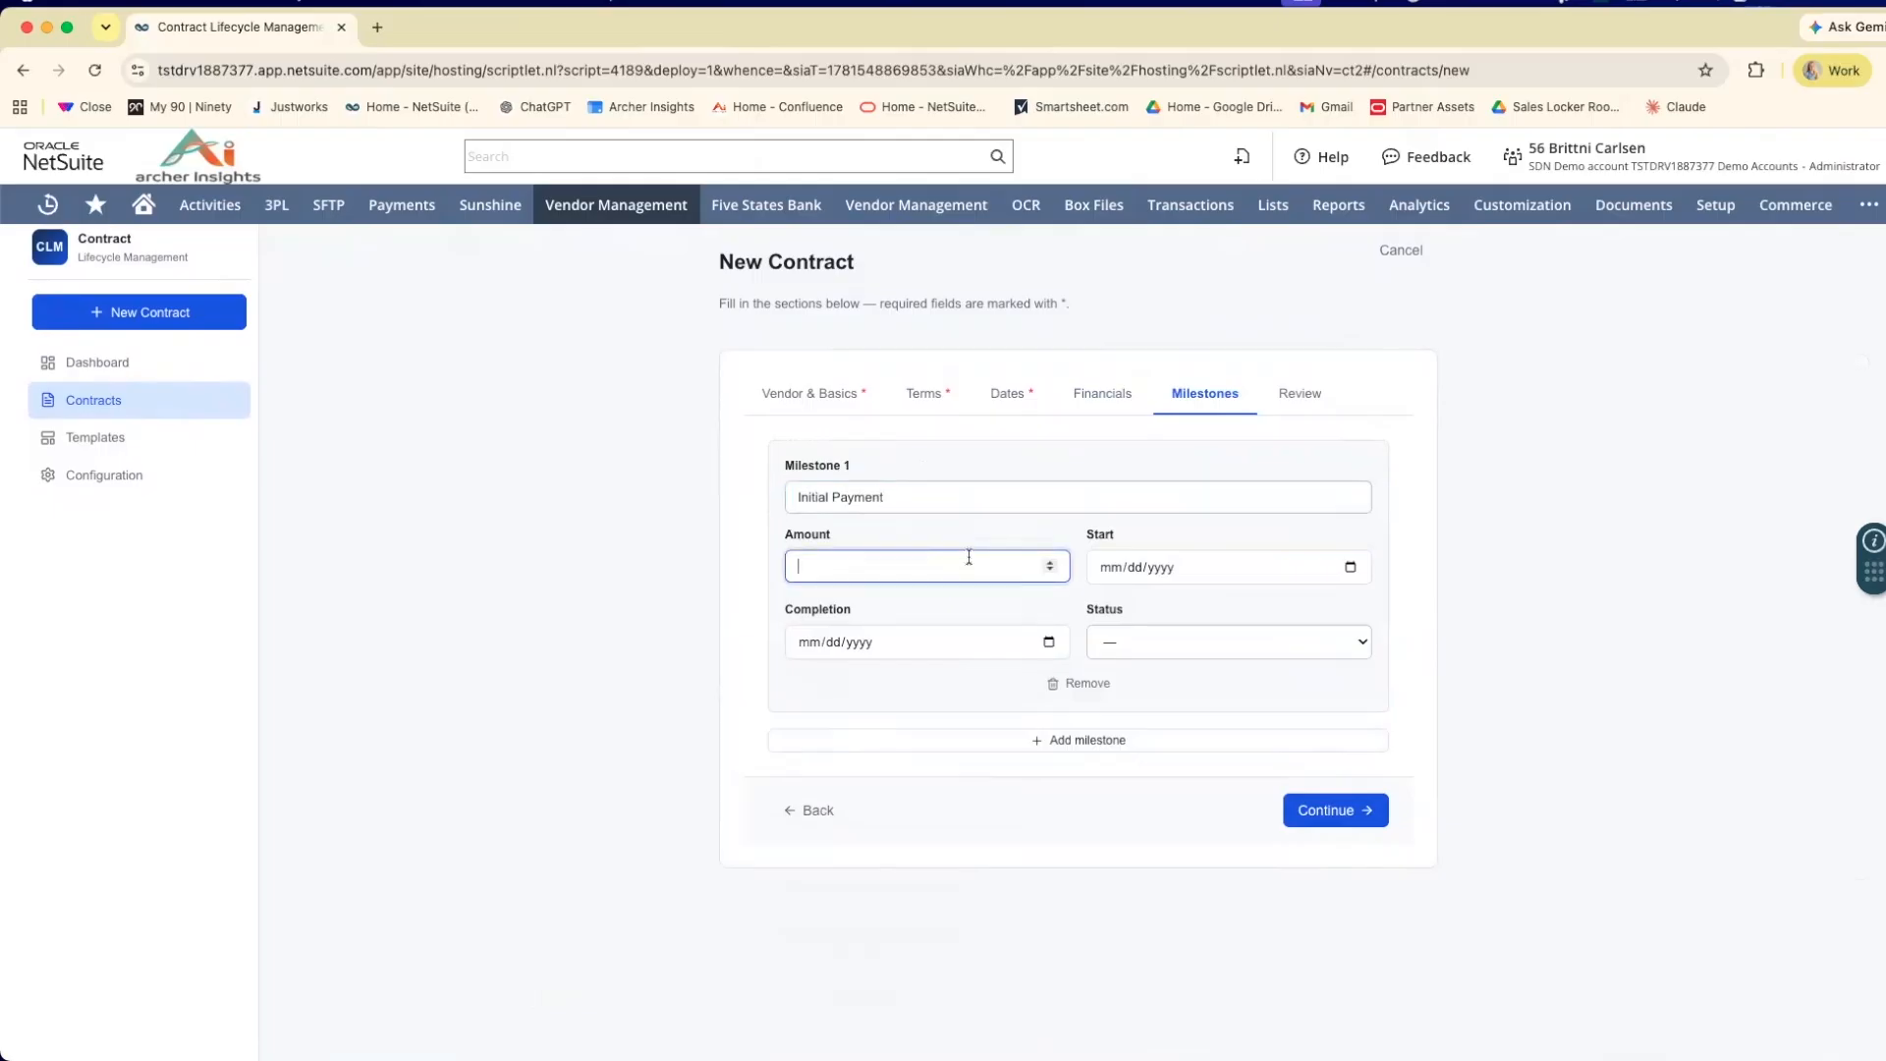
pyautogui.write('1000')
# Set both the start and completion dates of the Initial Payment milestone to 06/15/2026.
pyautogui.click(1338, 568)
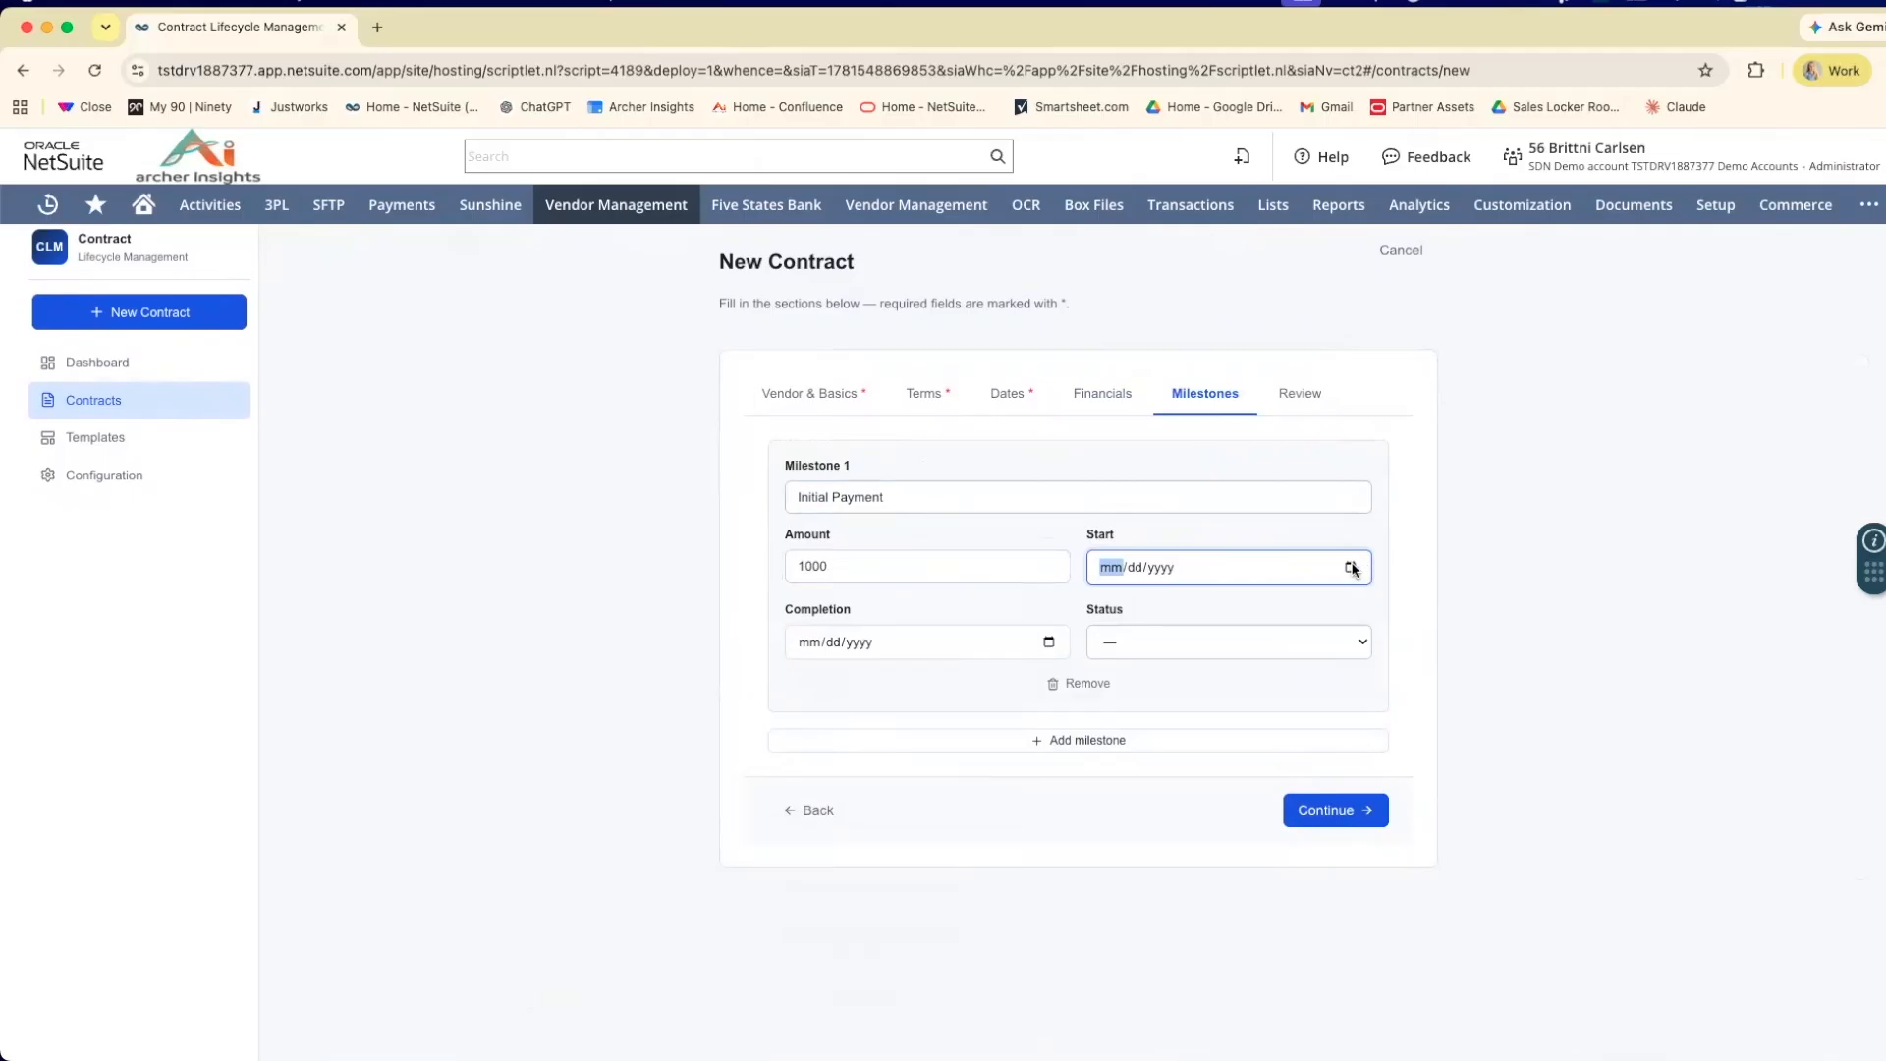
pyautogui.click(1351, 569)
pyautogui.click(1348, 571)
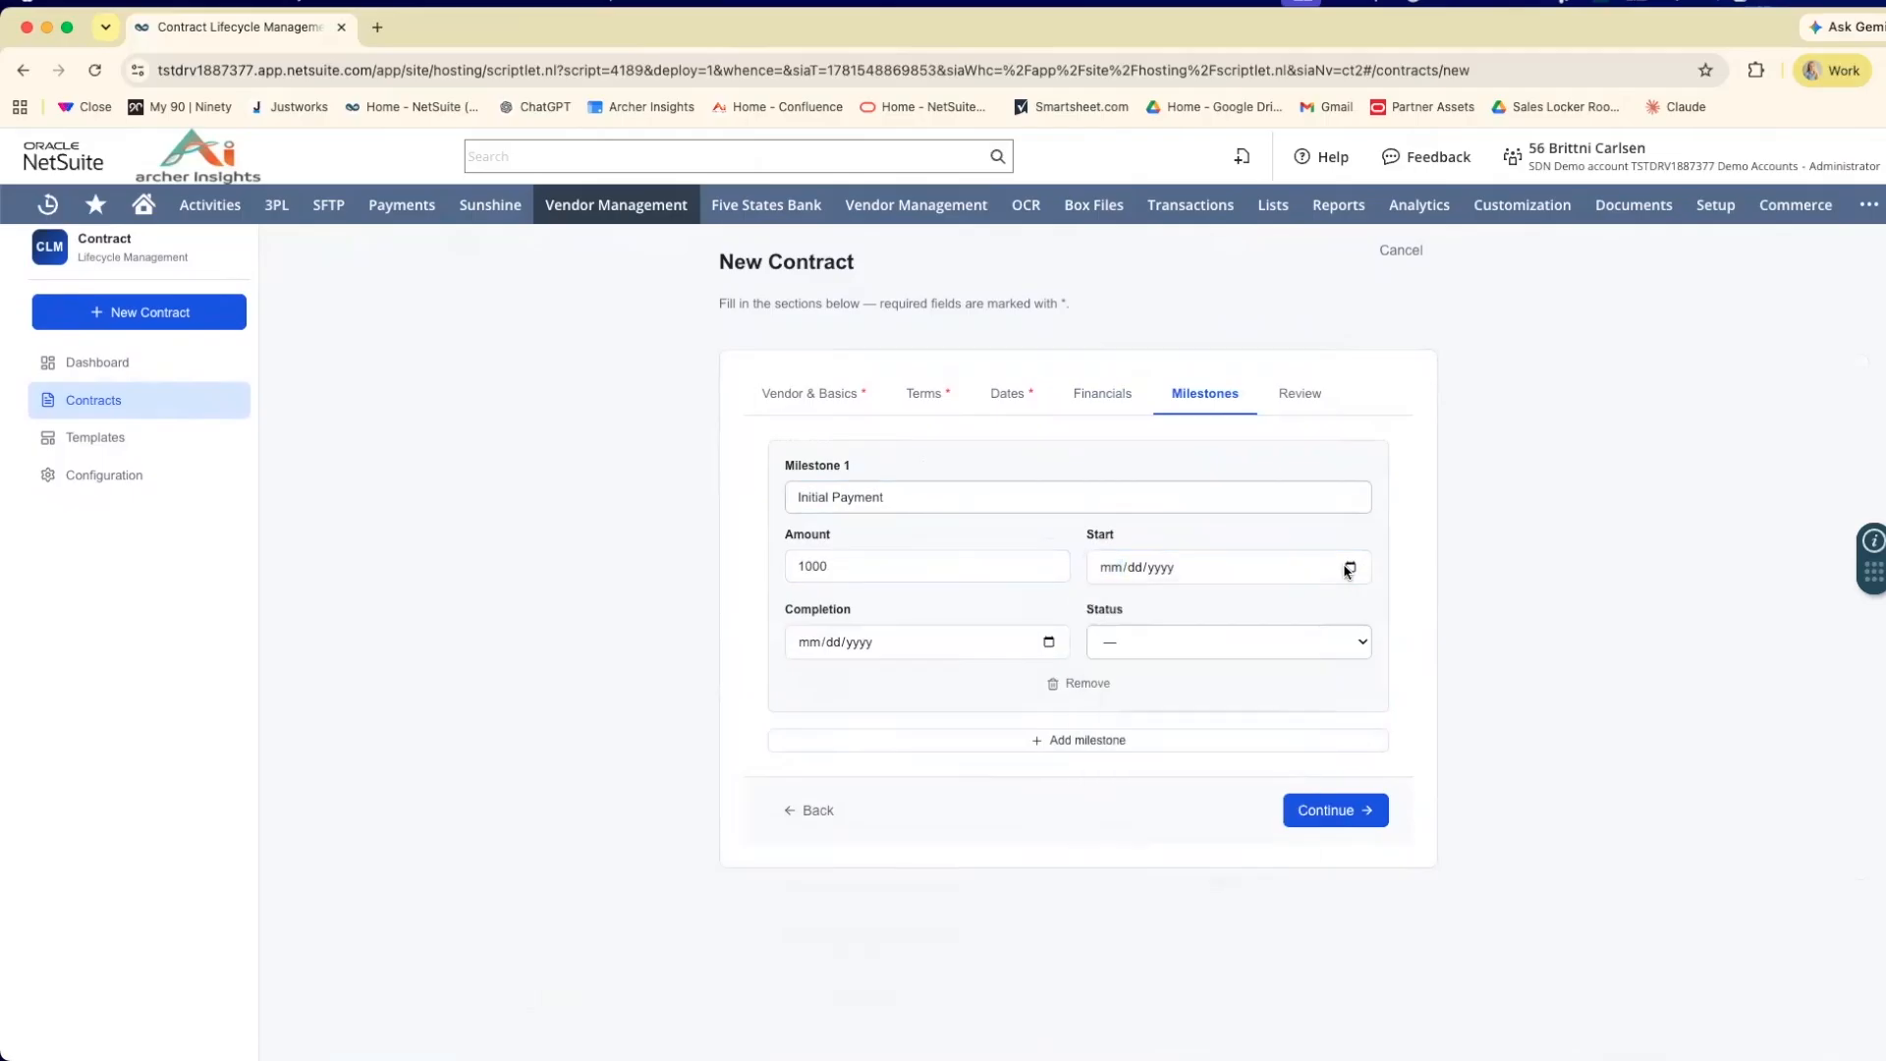
pyautogui.scroll(-1, 1344, 571)
pyautogui.scroll(1, 1357, 571)
pyautogui.click(1351, 559)
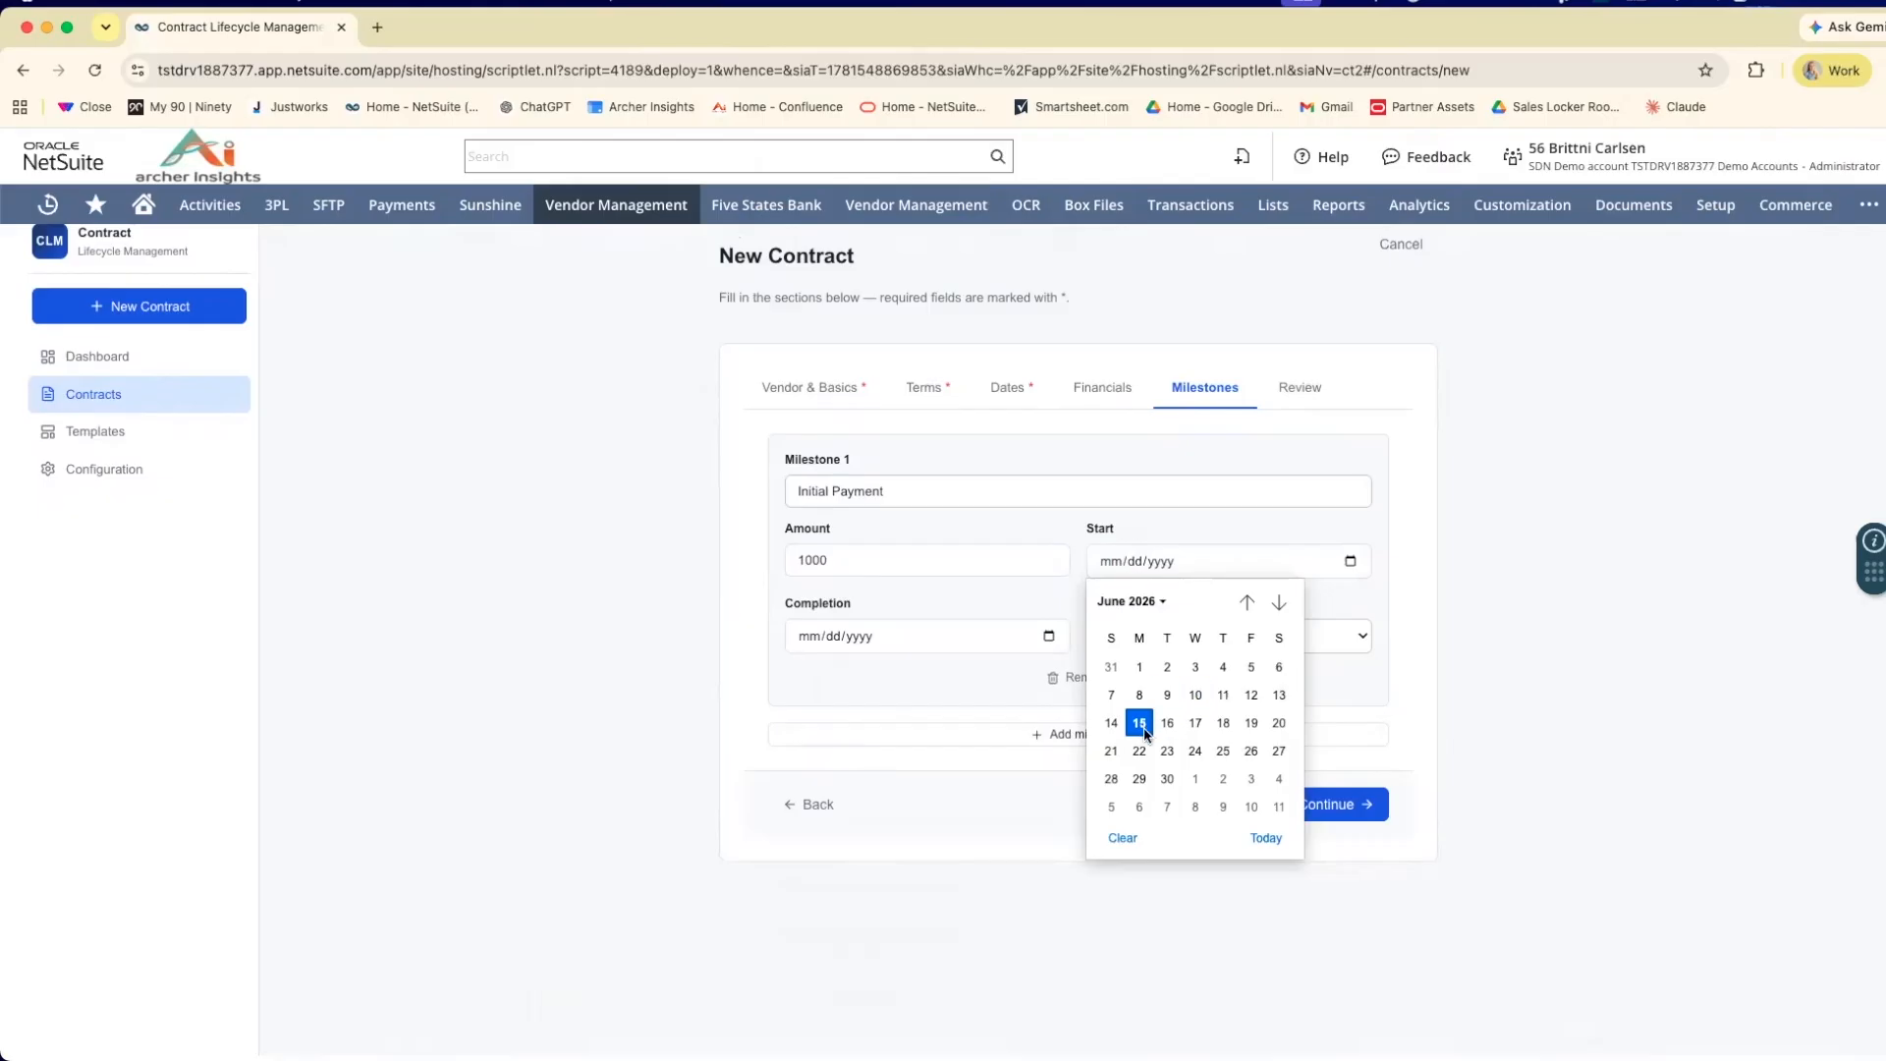
pyautogui.click(1141, 725)
pyautogui.click(1049, 636)
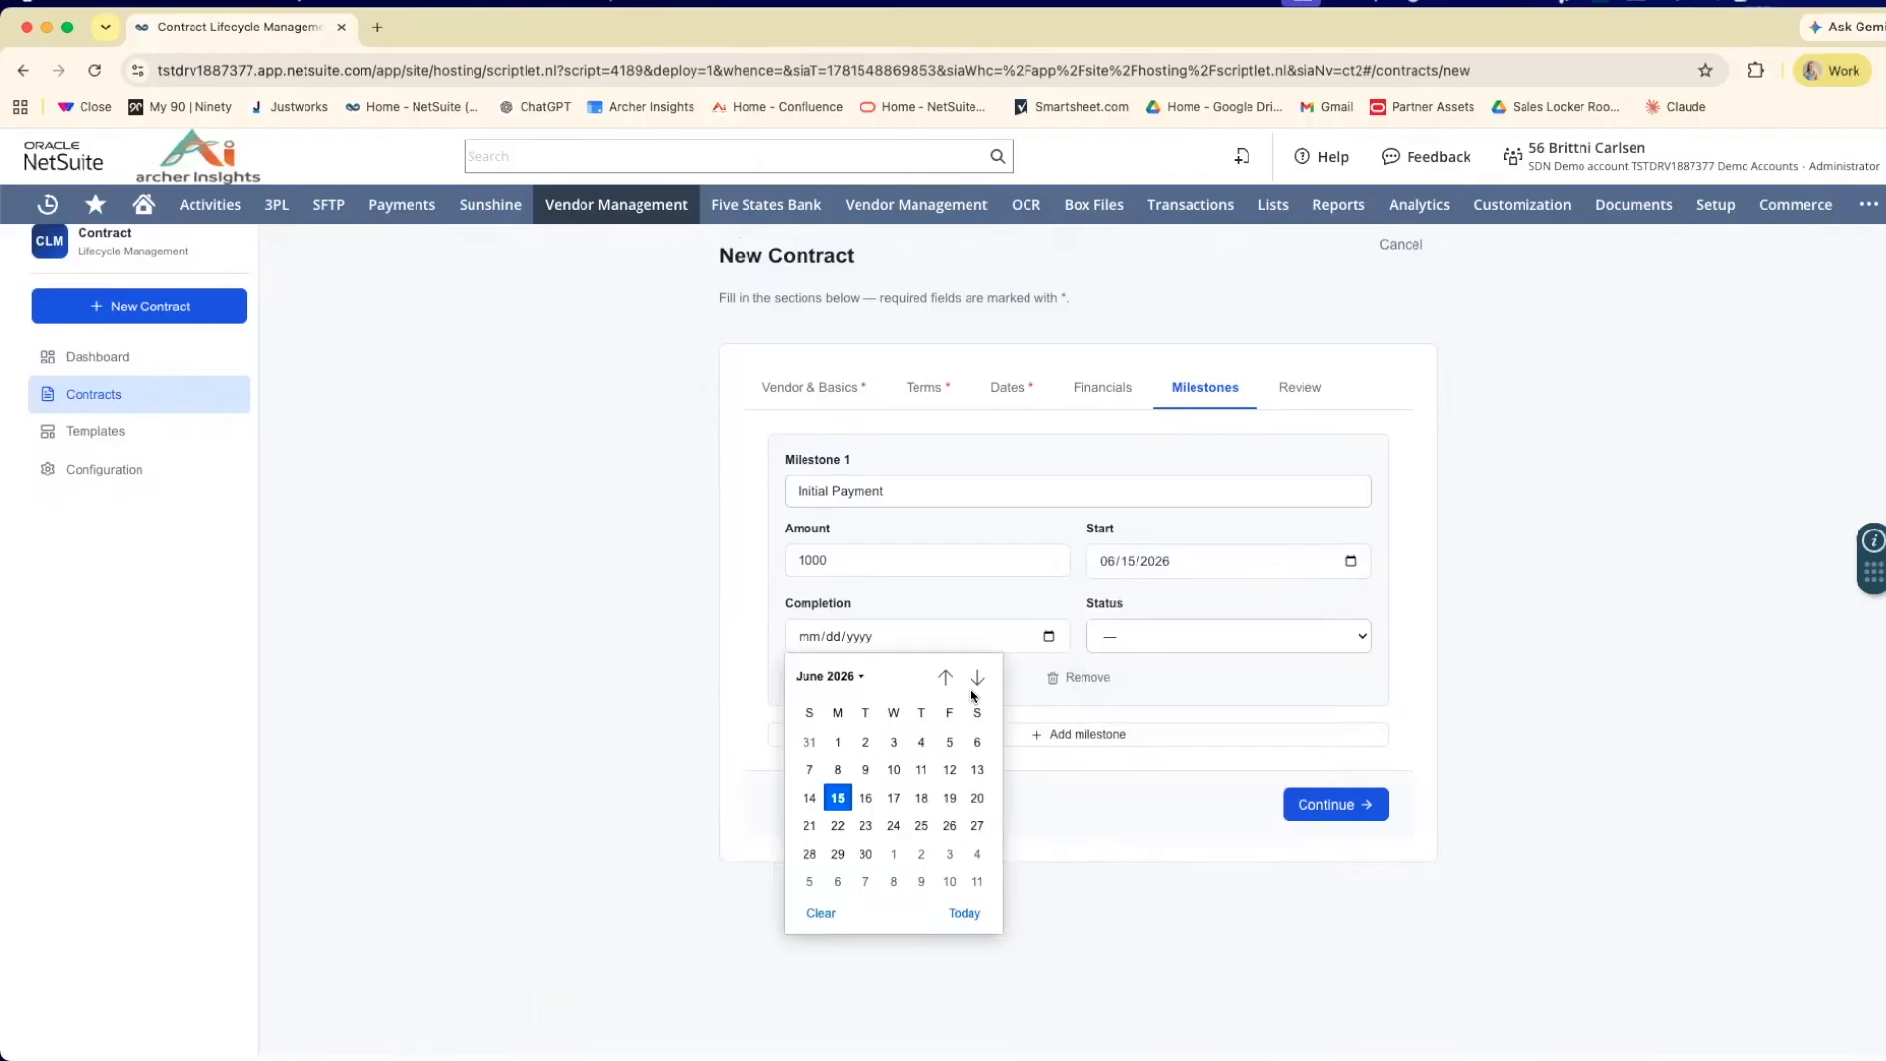
pyautogui.click(835, 800)
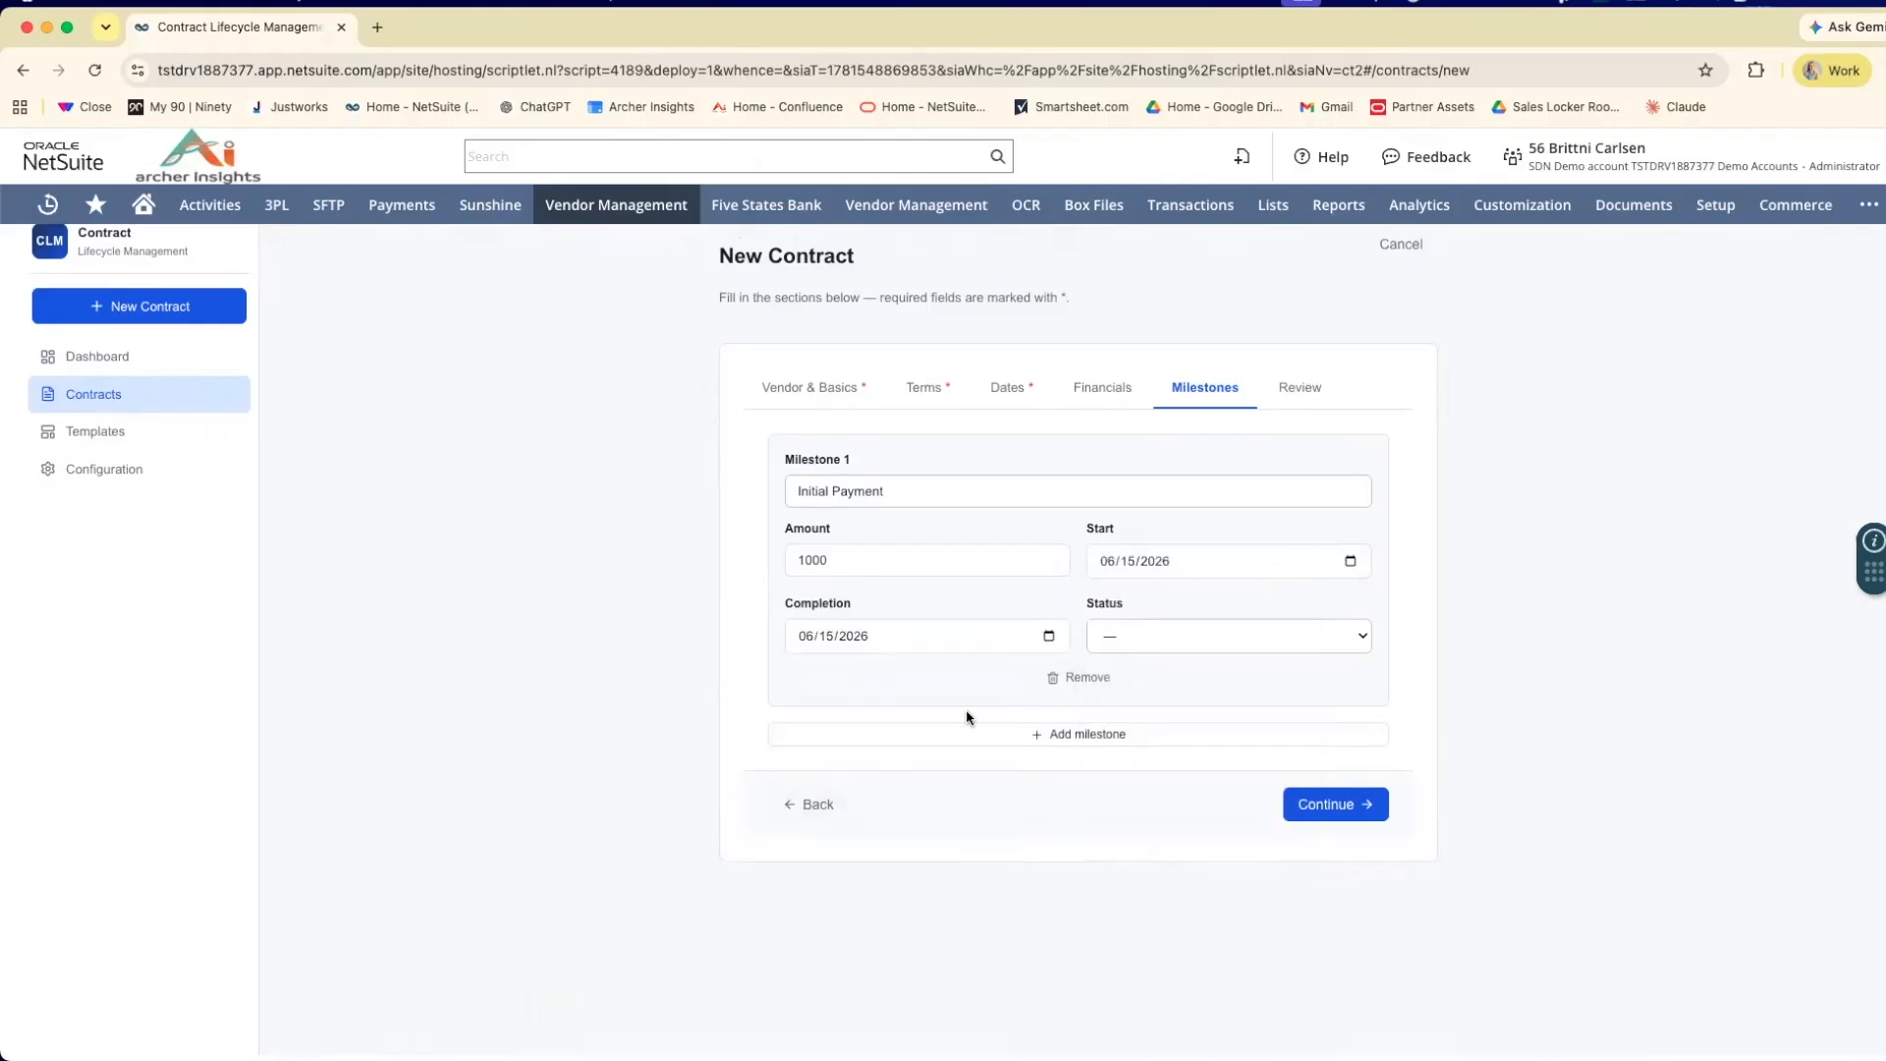
# Leave the milestone's status blank and go through the full contract summary in the Review section.
pyautogui.click(1181, 645)
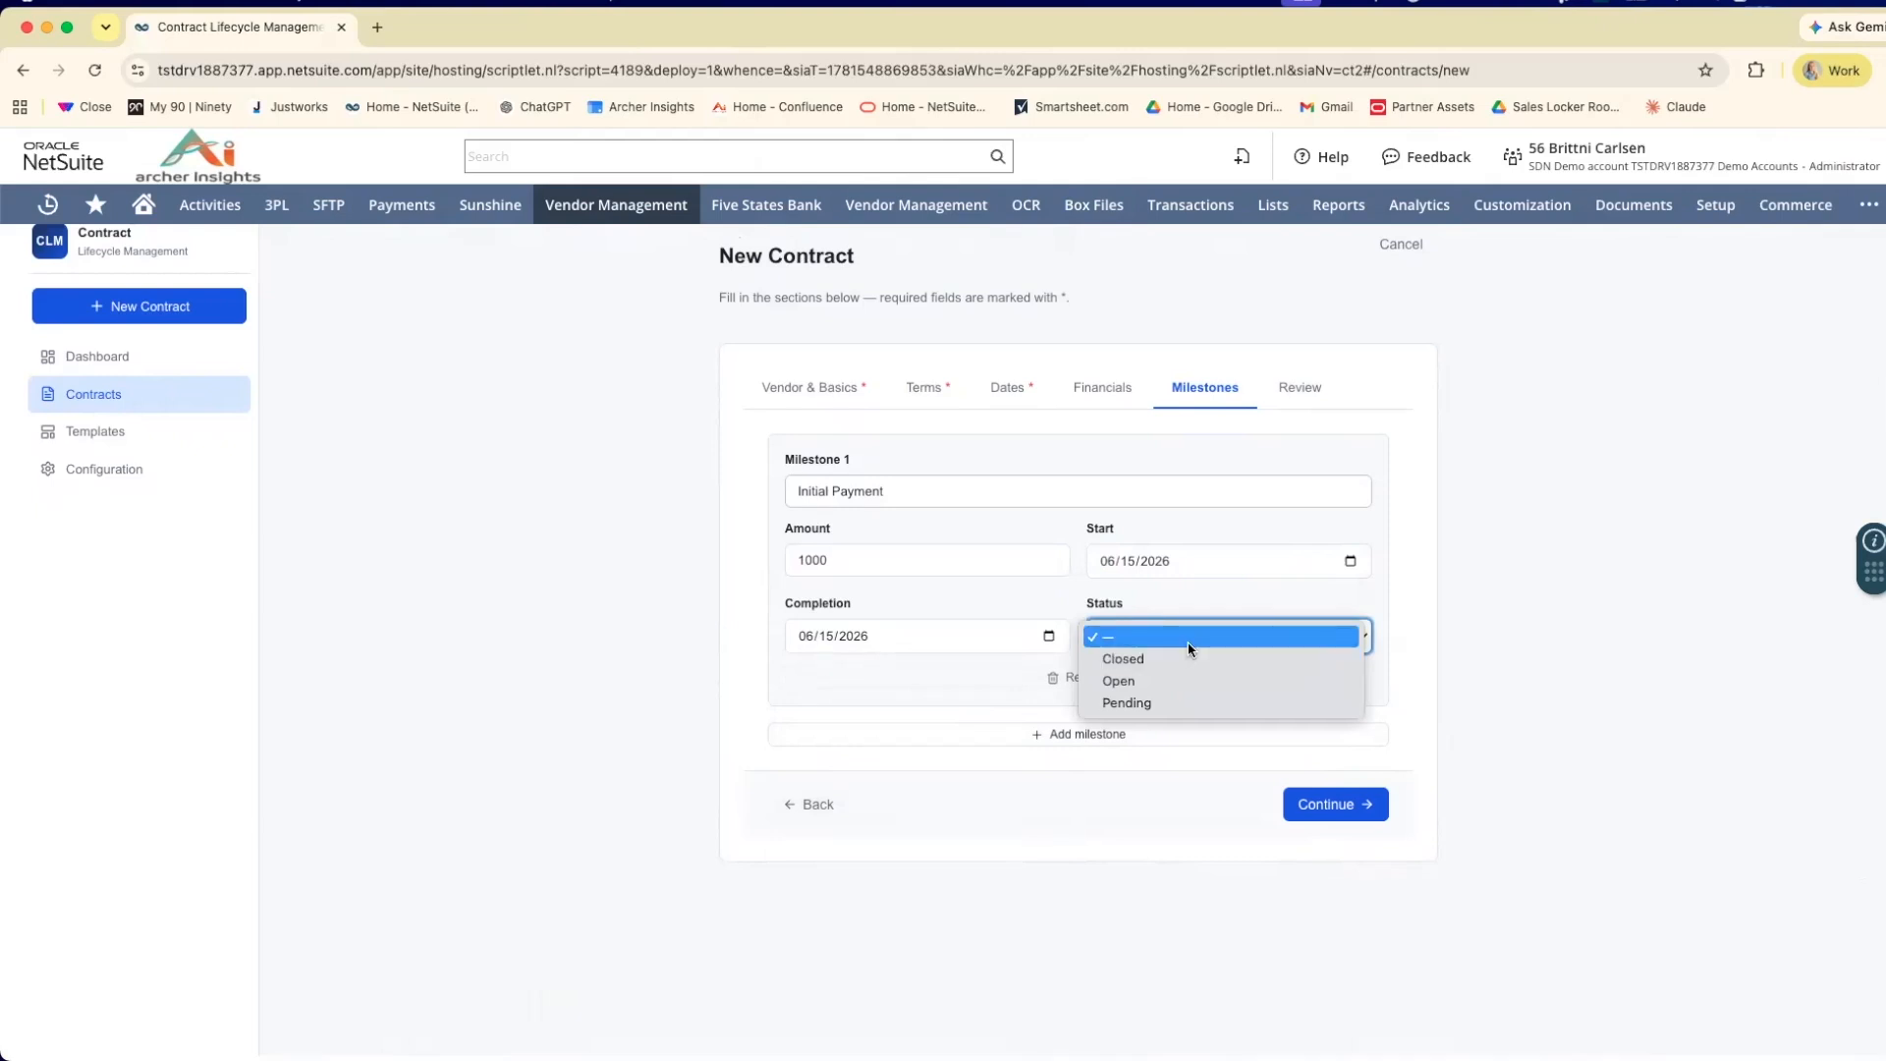
pyautogui.click(1188, 640)
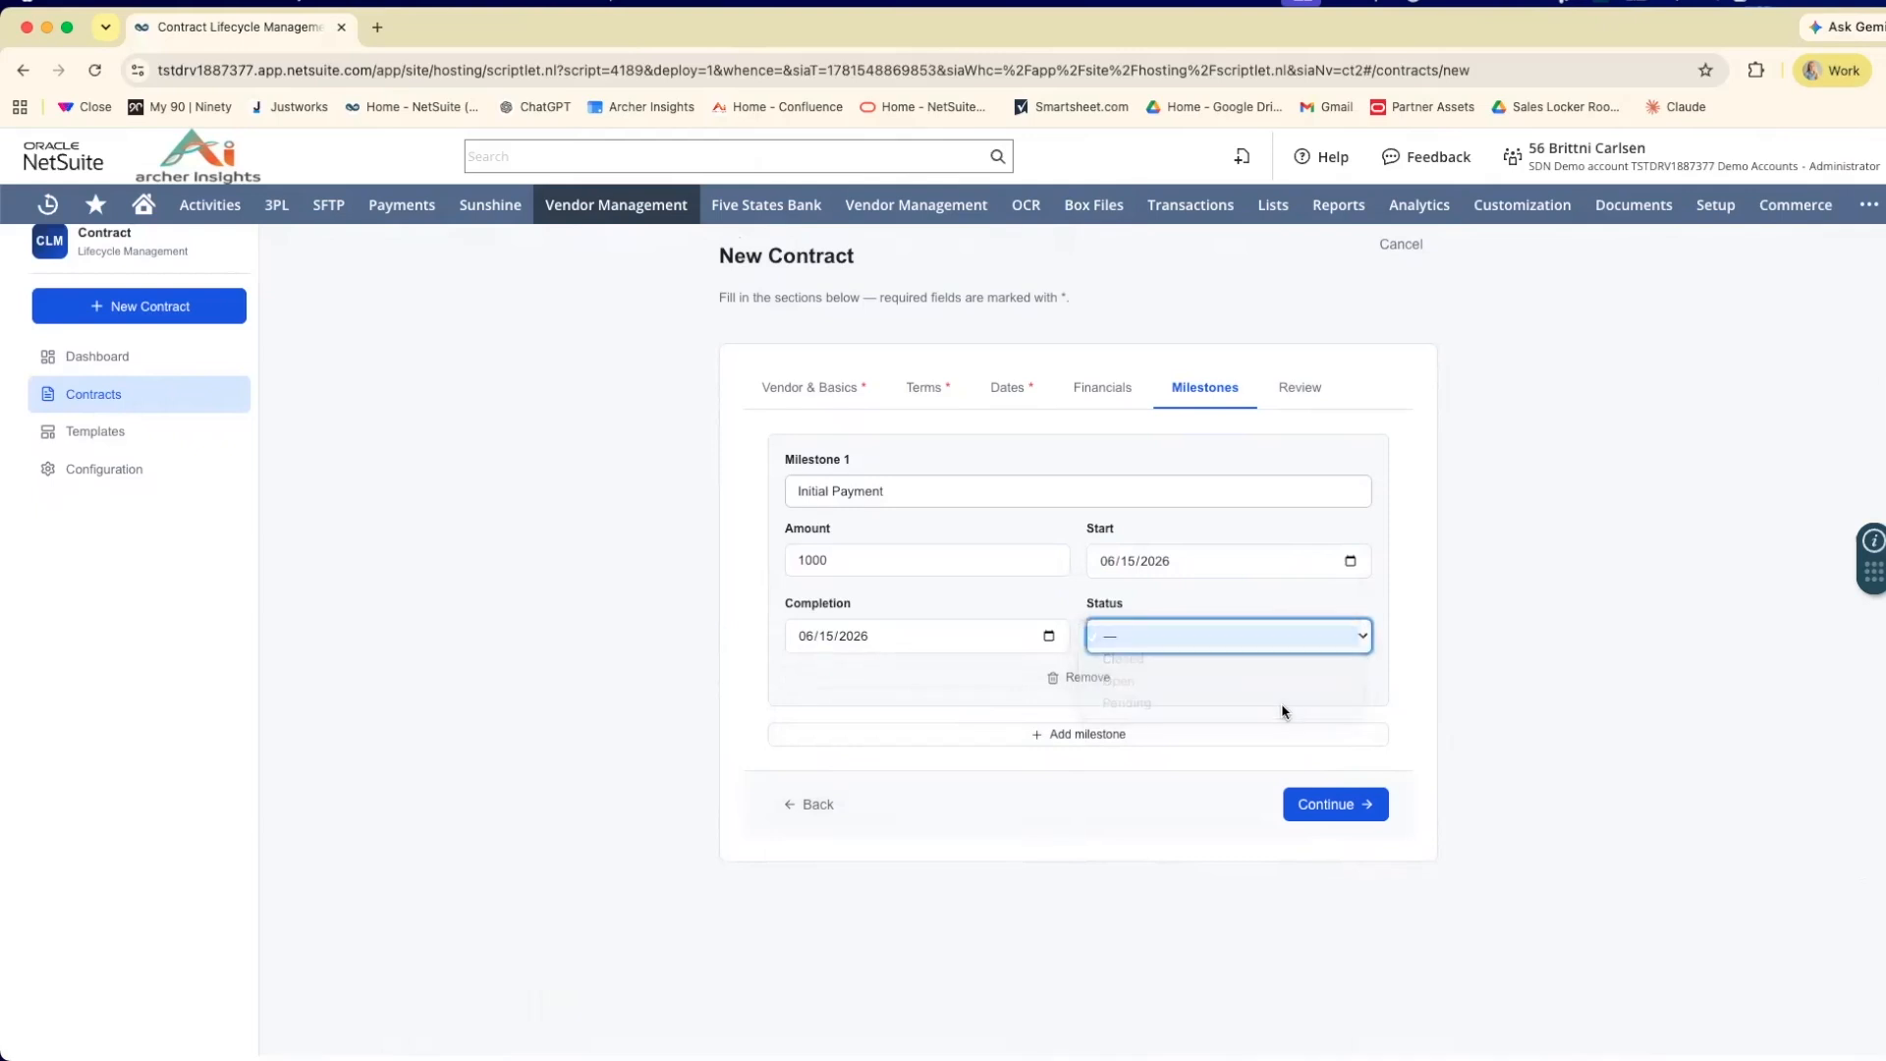
pyautogui.click(1338, 807)
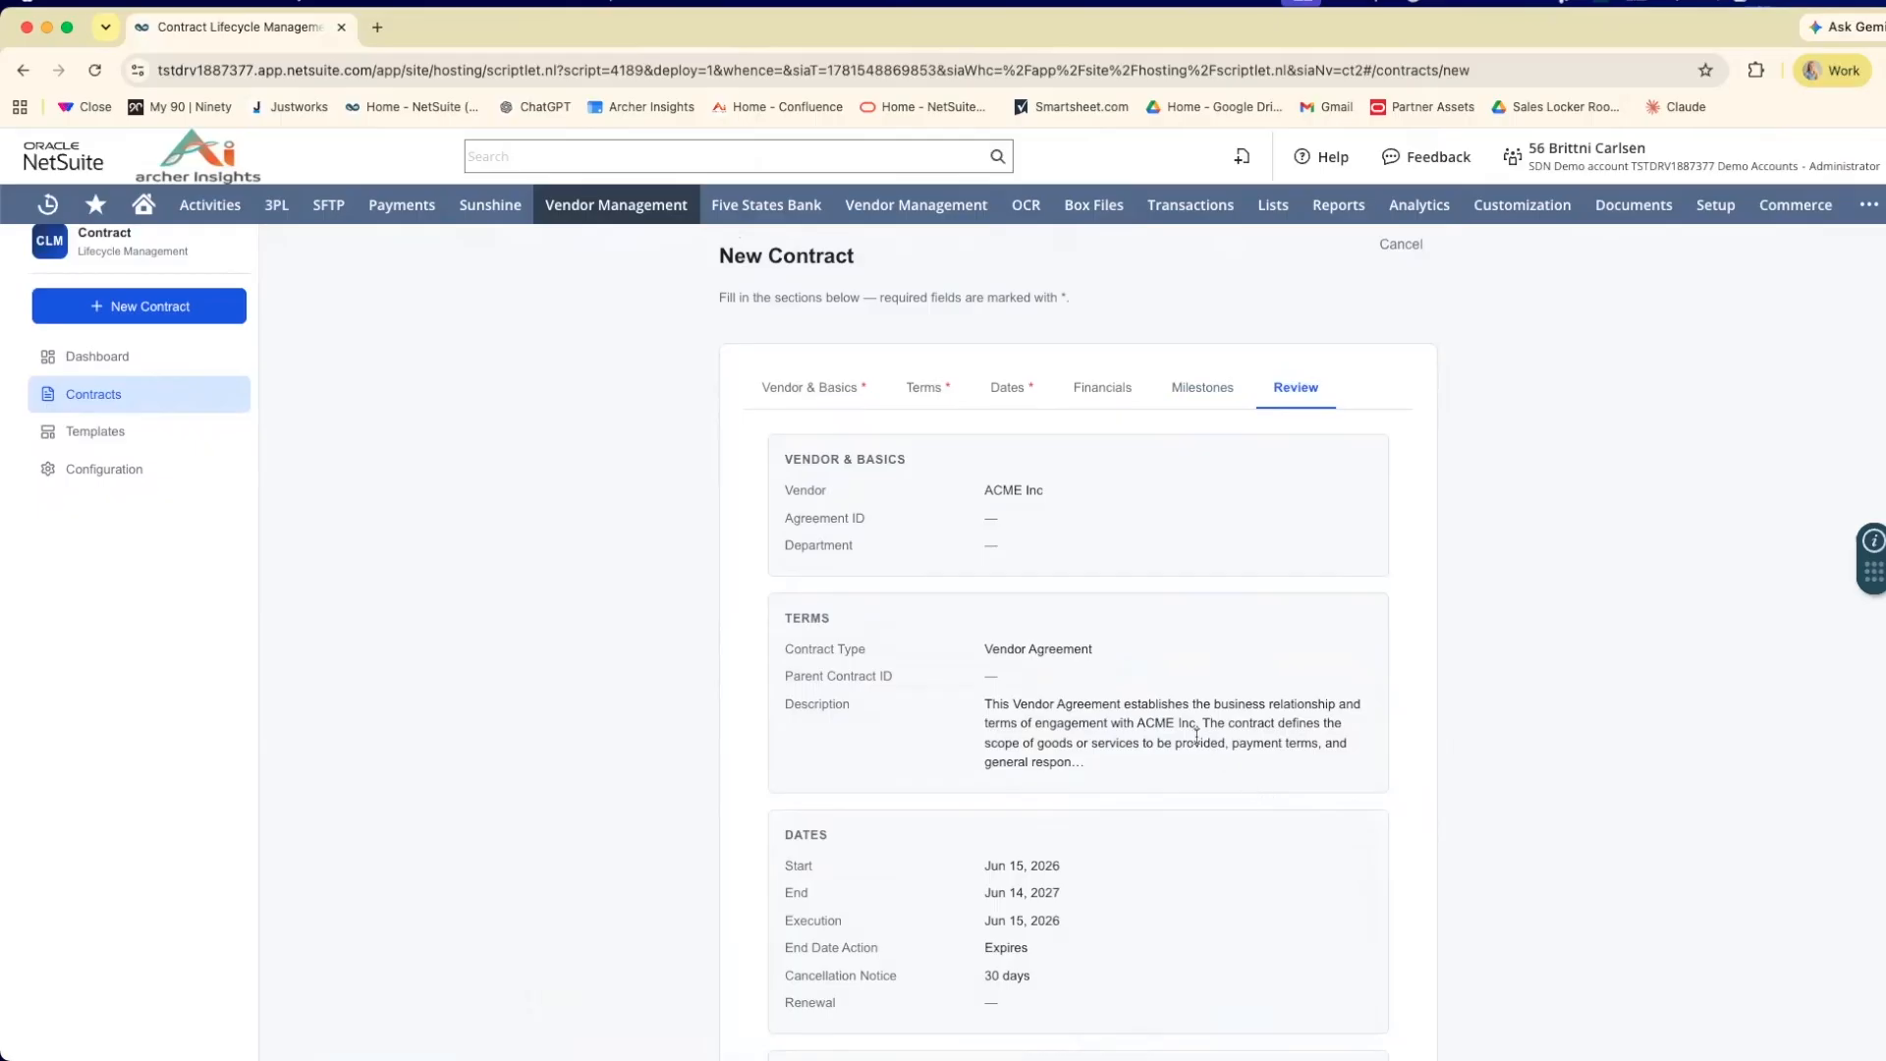
pyautogui.scroll(-2, 1179, 712)
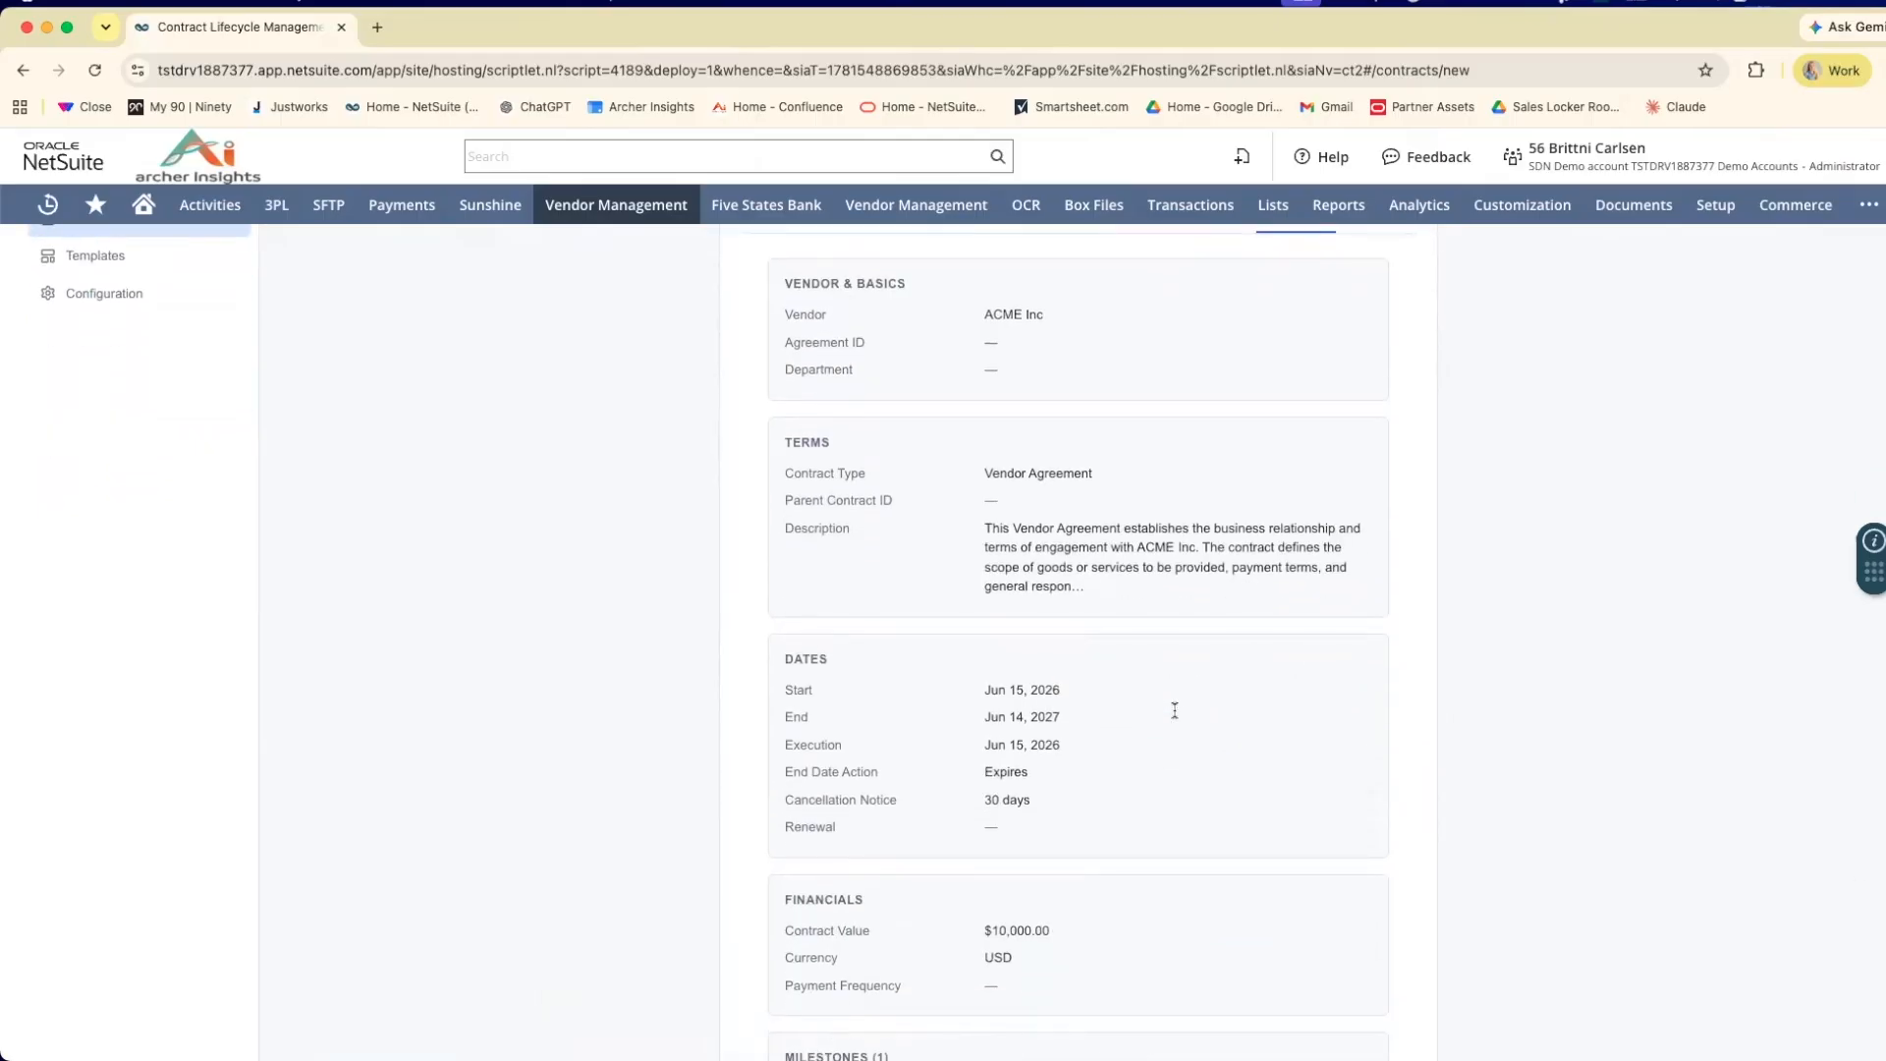
pyautogui.scroll(-2, 1174, 711)
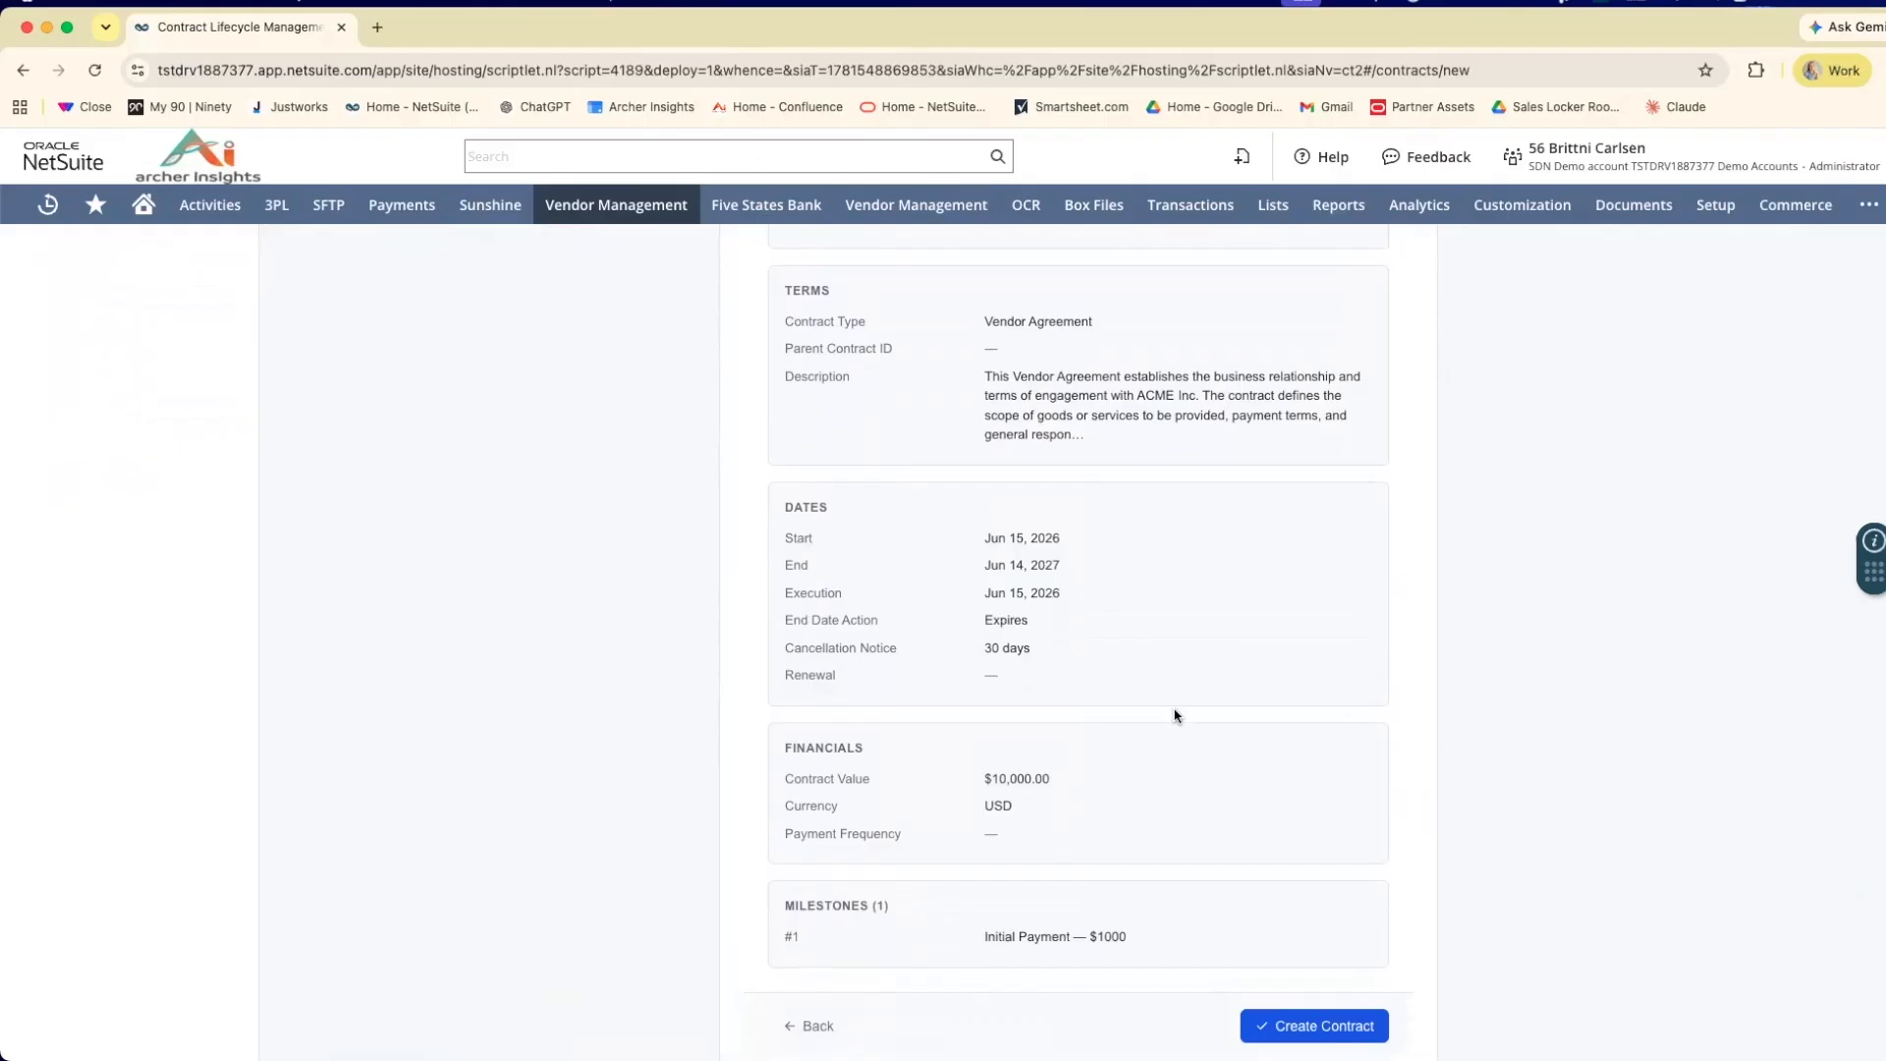
pyautogui.scroll(-1, 1176, 714)
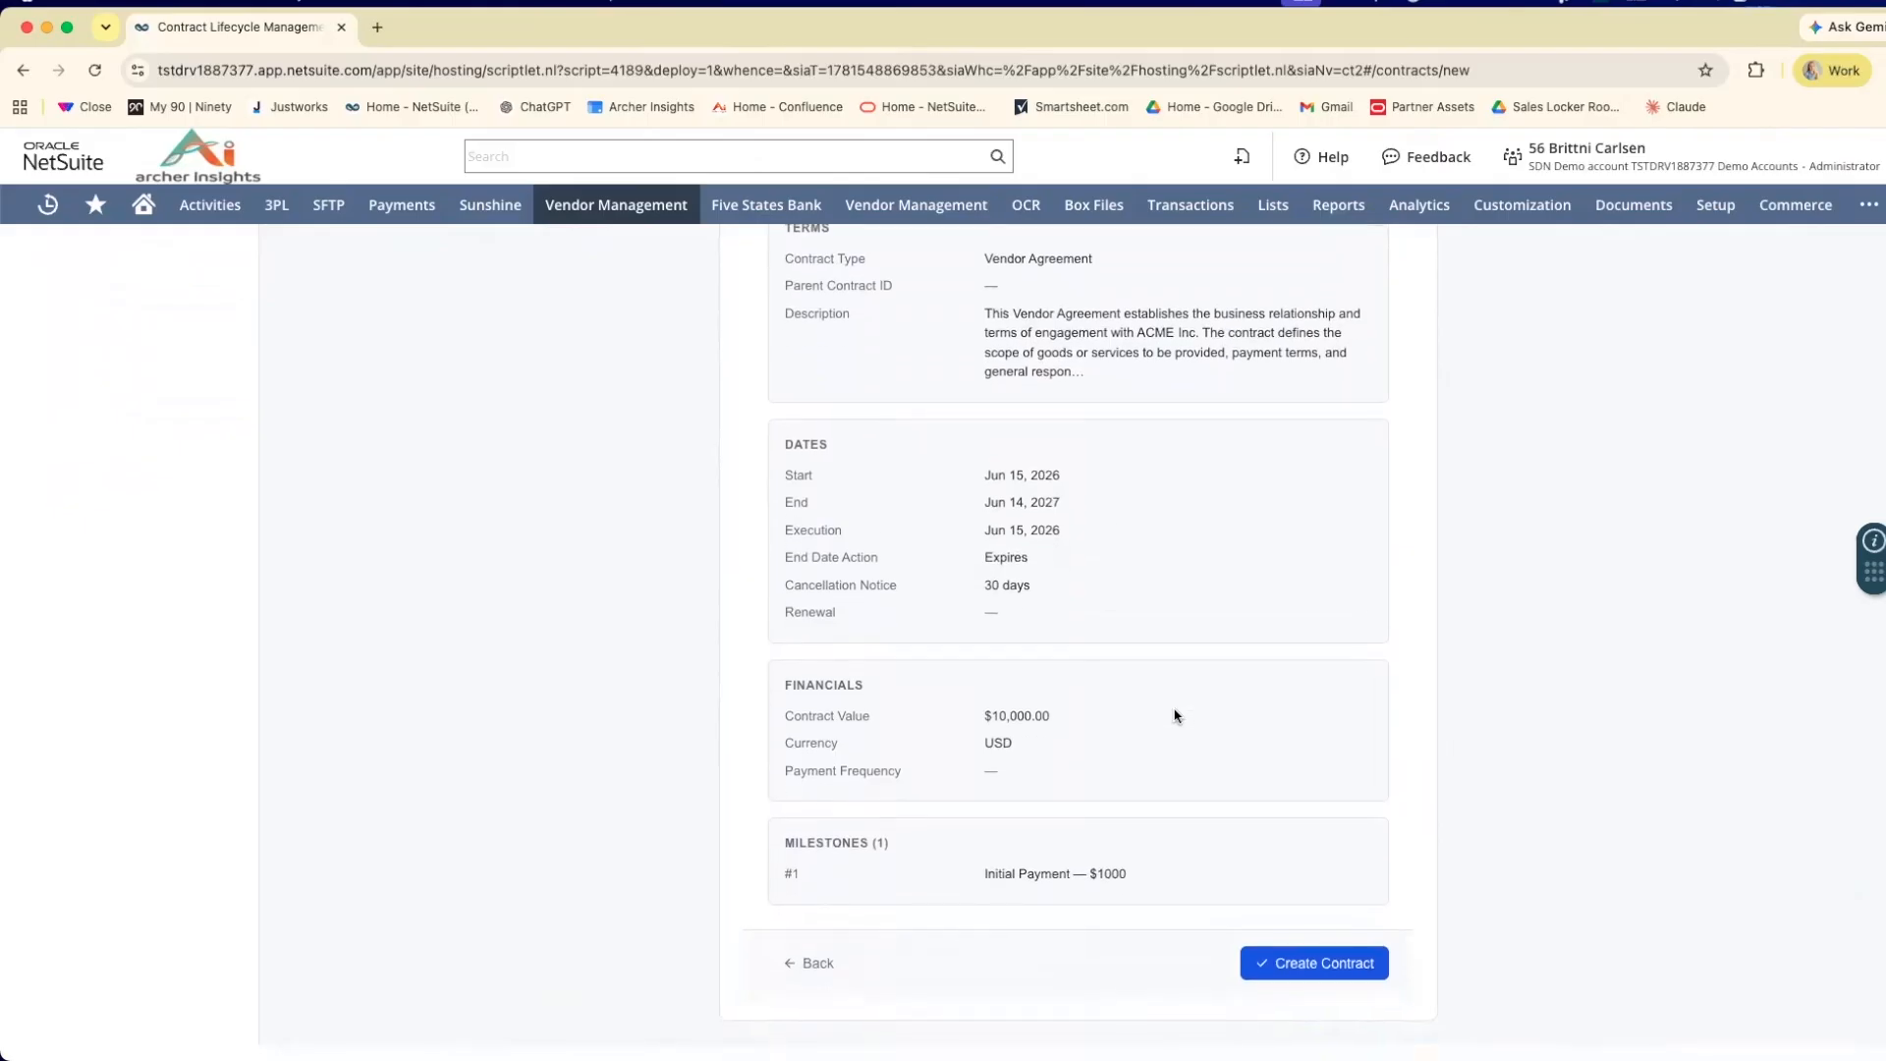
# Create the contract and open its NetSuite record in a separate tab to look over the contract details.
pyautogui.click(1283, 963)
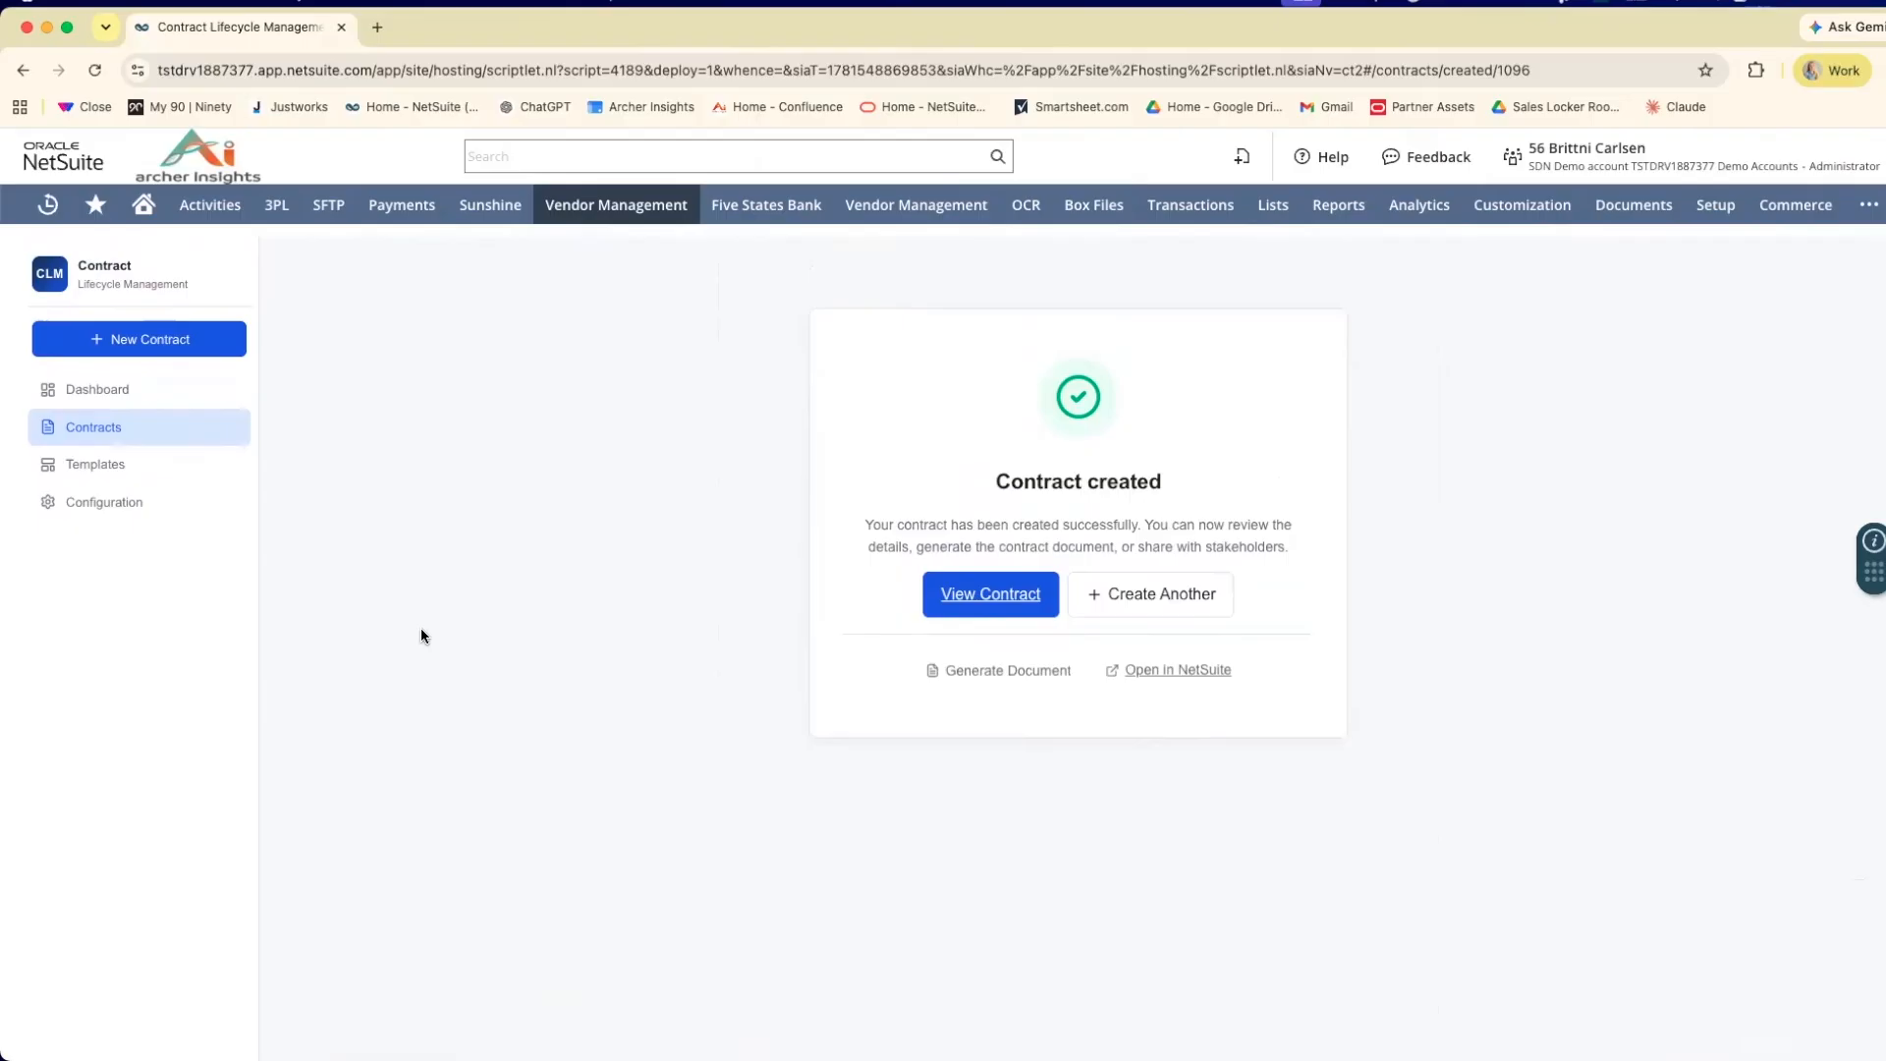
pyautogui.rightClick(1167, 678)
pyautogui.click(1247, 621)
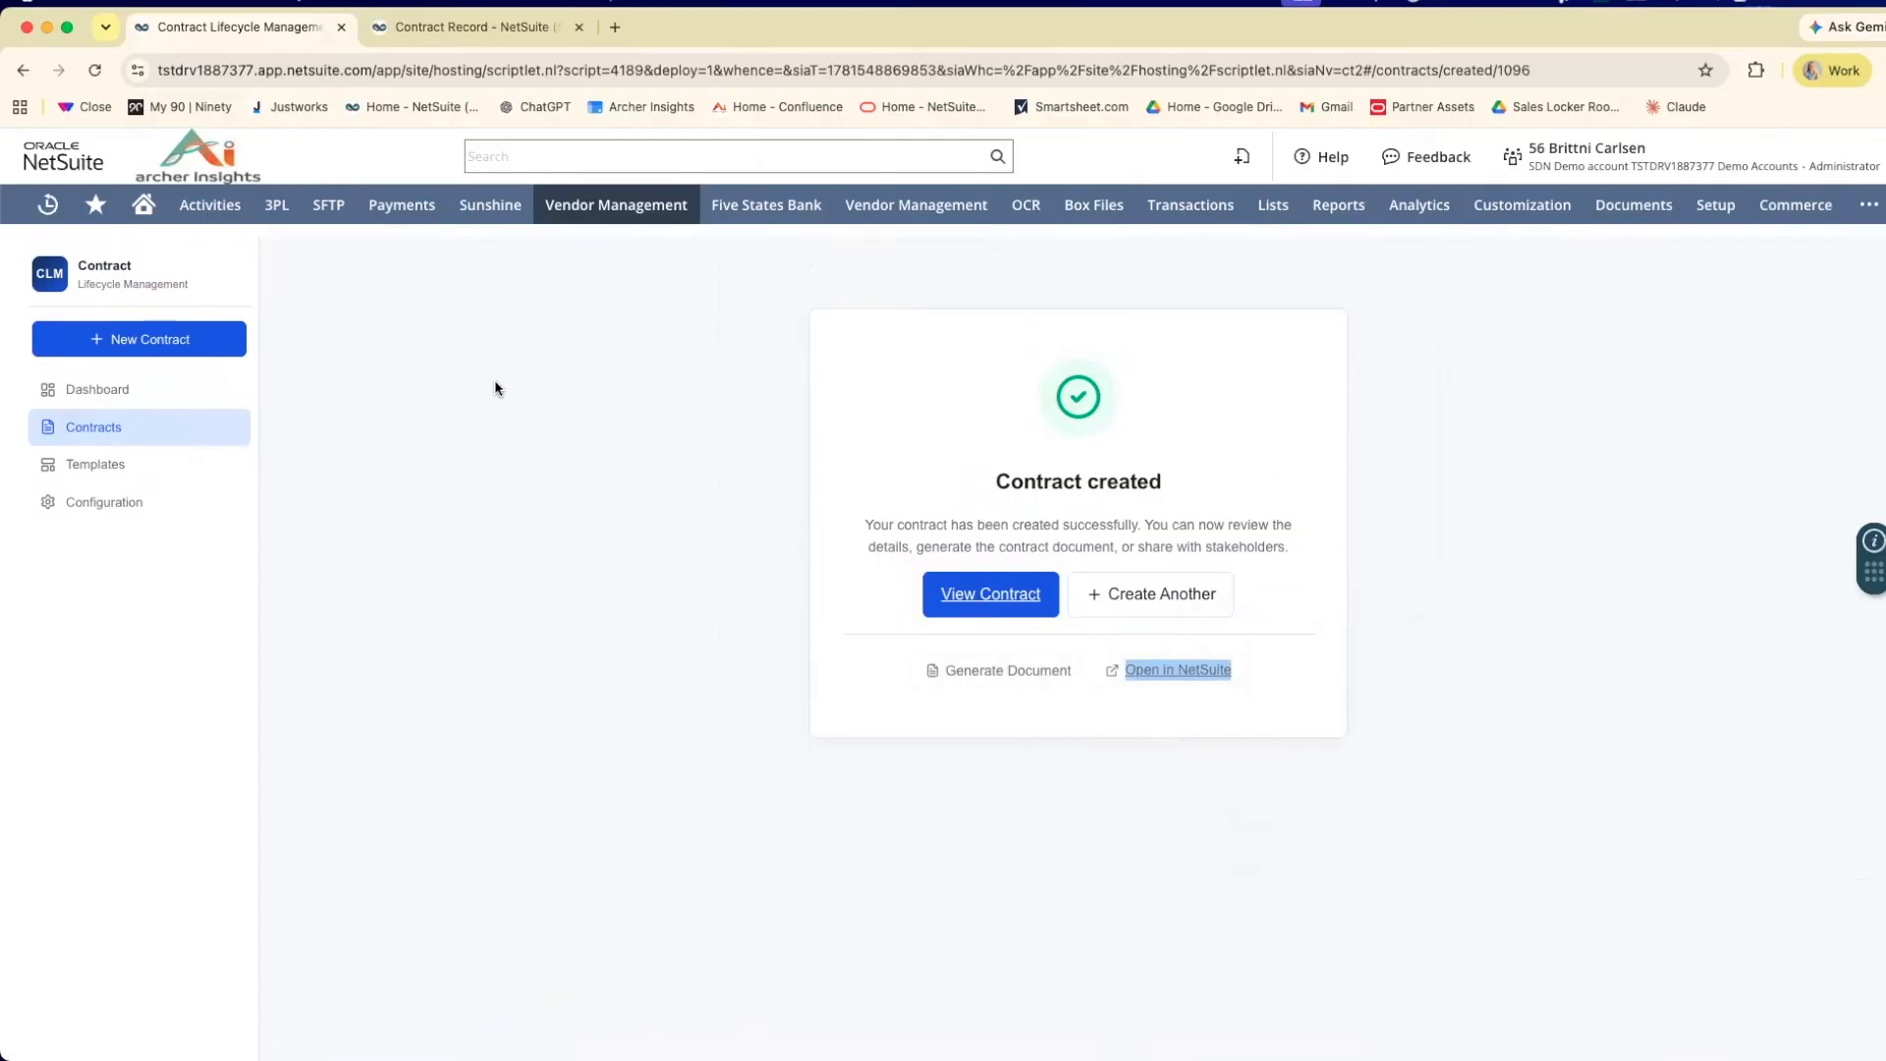
pyautogui.click(498, 37)
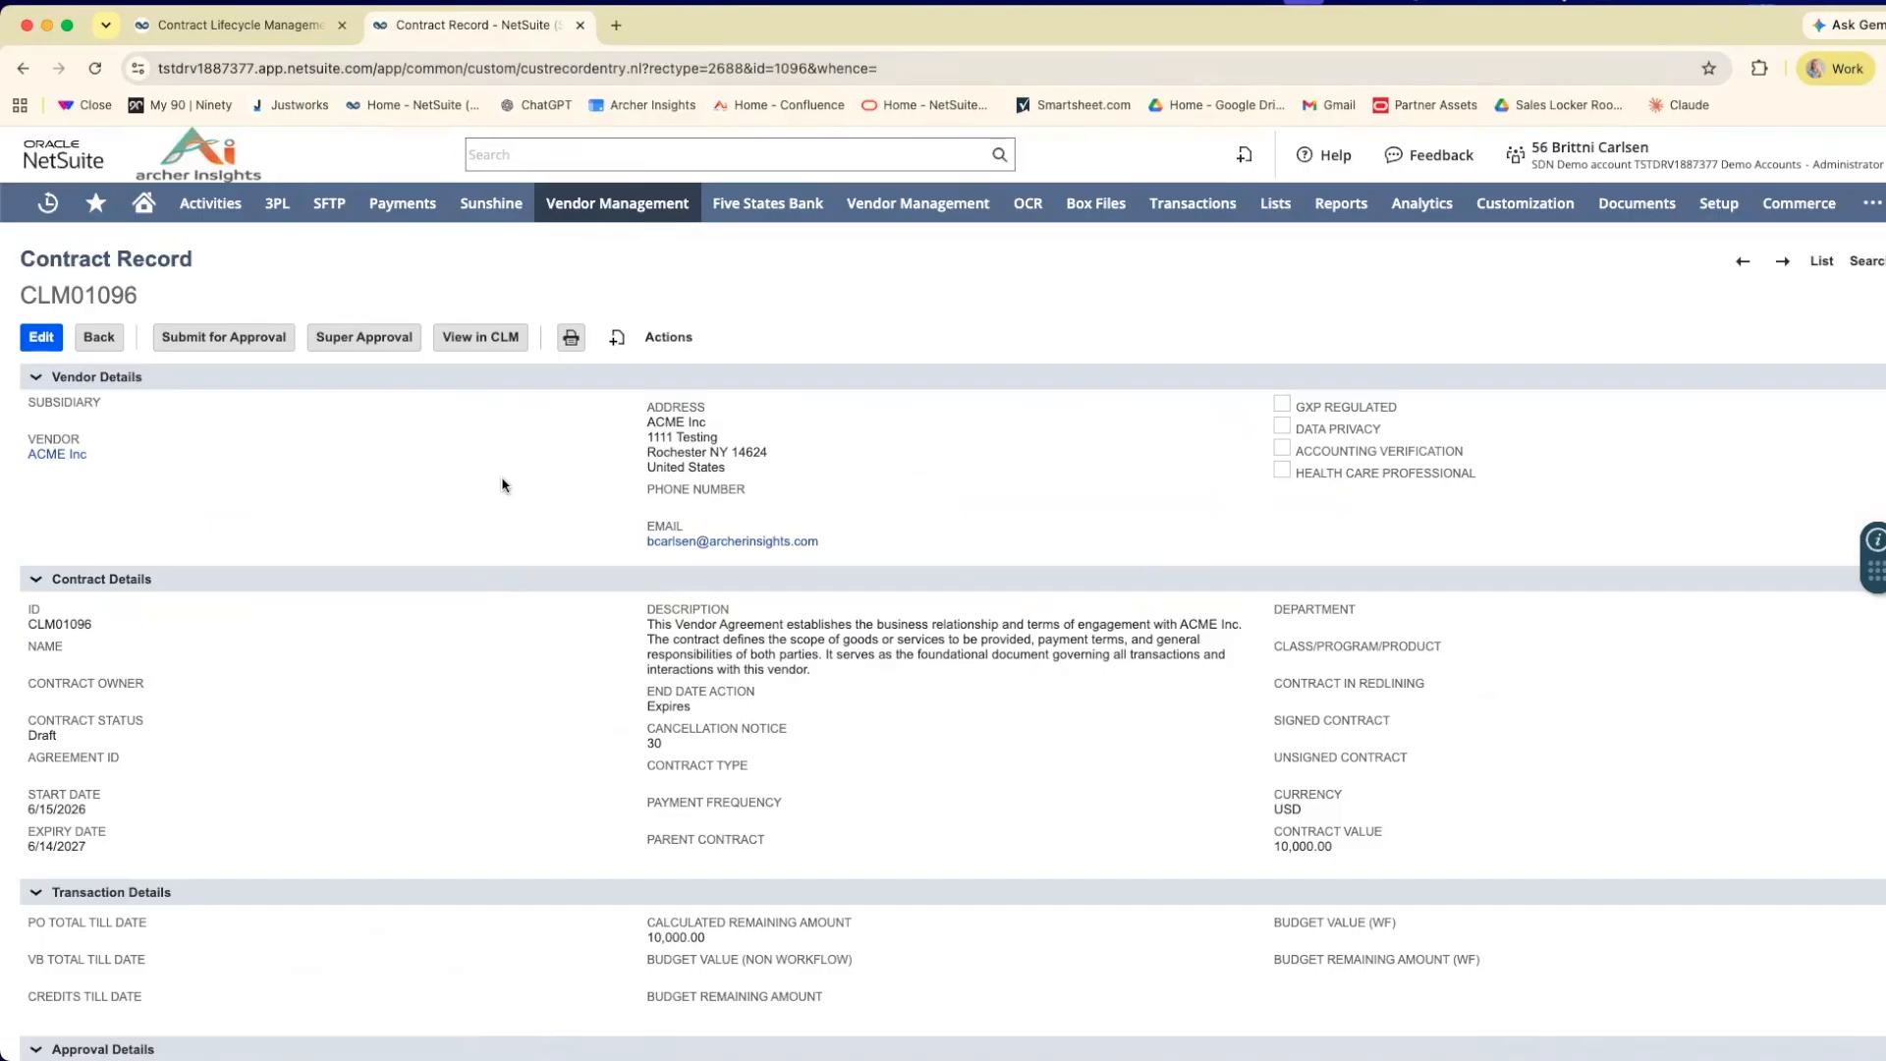
pyautogui.scroll(-2, 502, 484)
pyautogui.scroll(2, 501, 484)
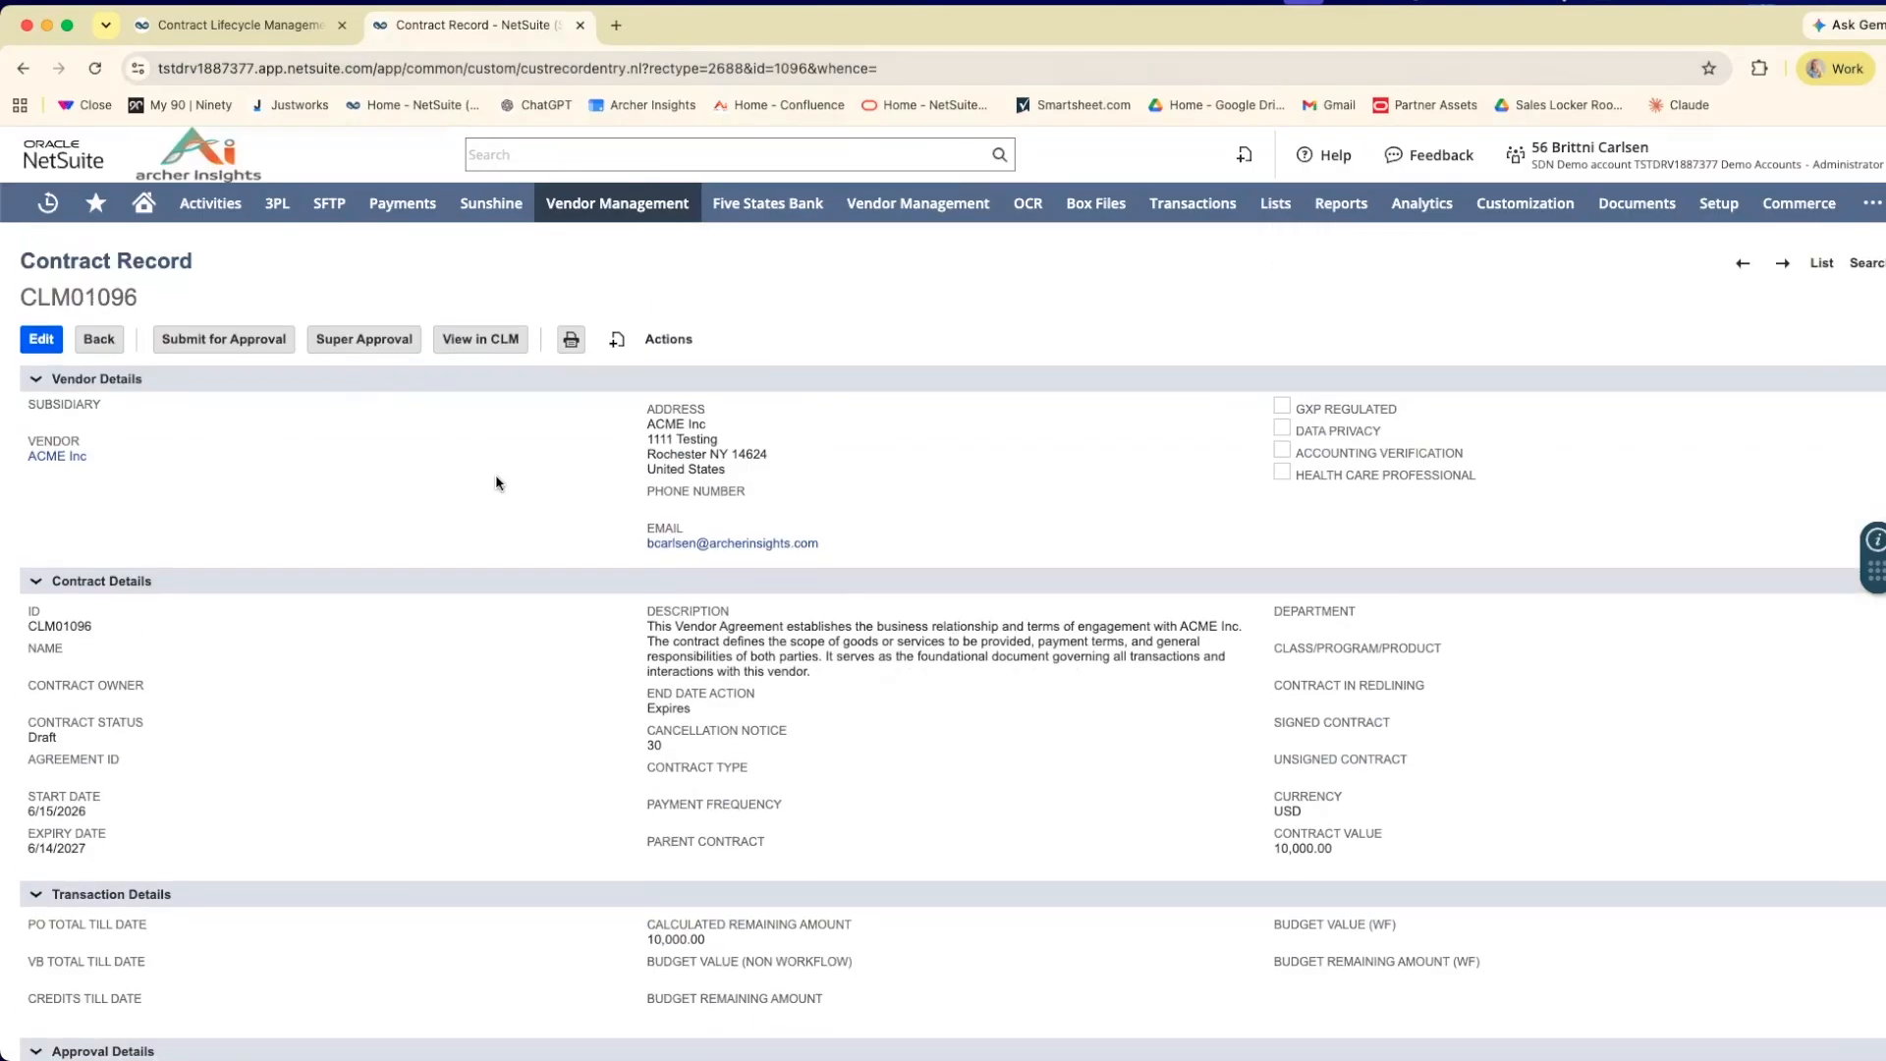
# Return to the contract creation page, start generating a document, choose the Healthcare Vendor Supply Purchase Agreement template and continue to the summary.
pyautogui.click(260, 35)
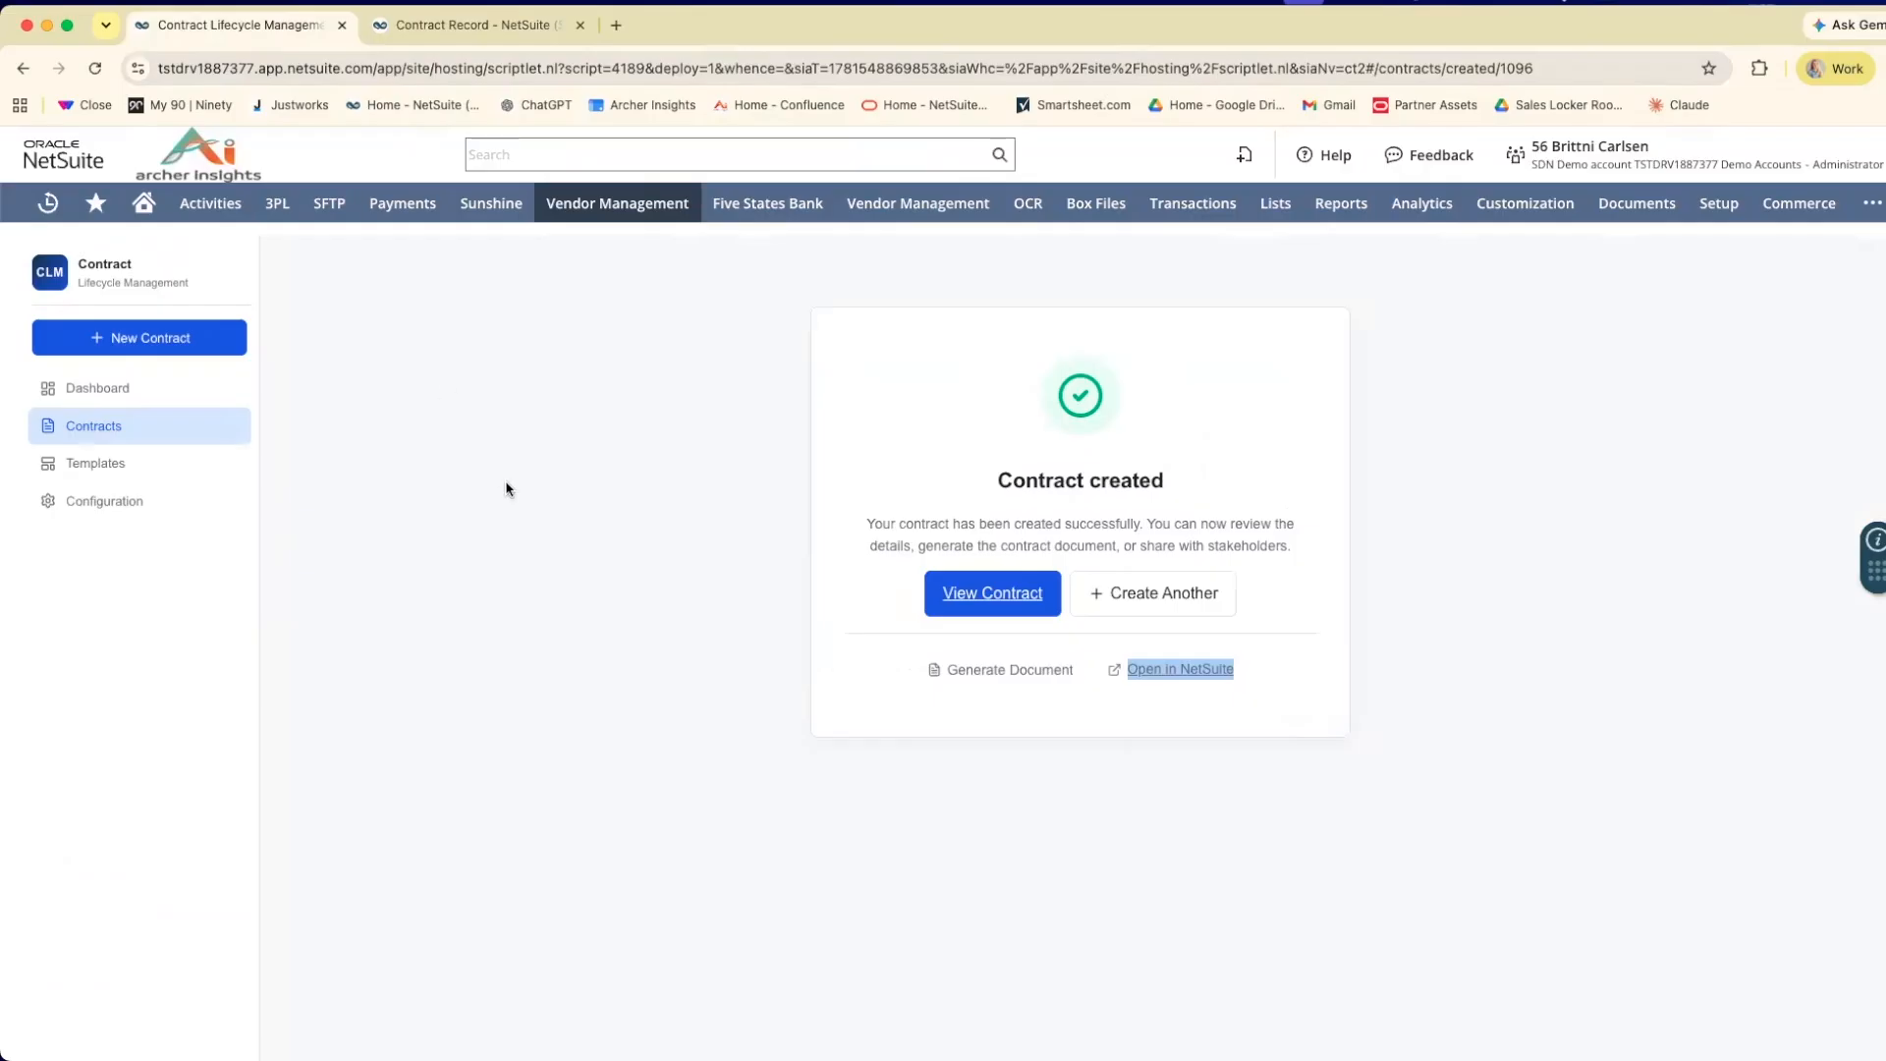
pyautogui.click(1021, 675)
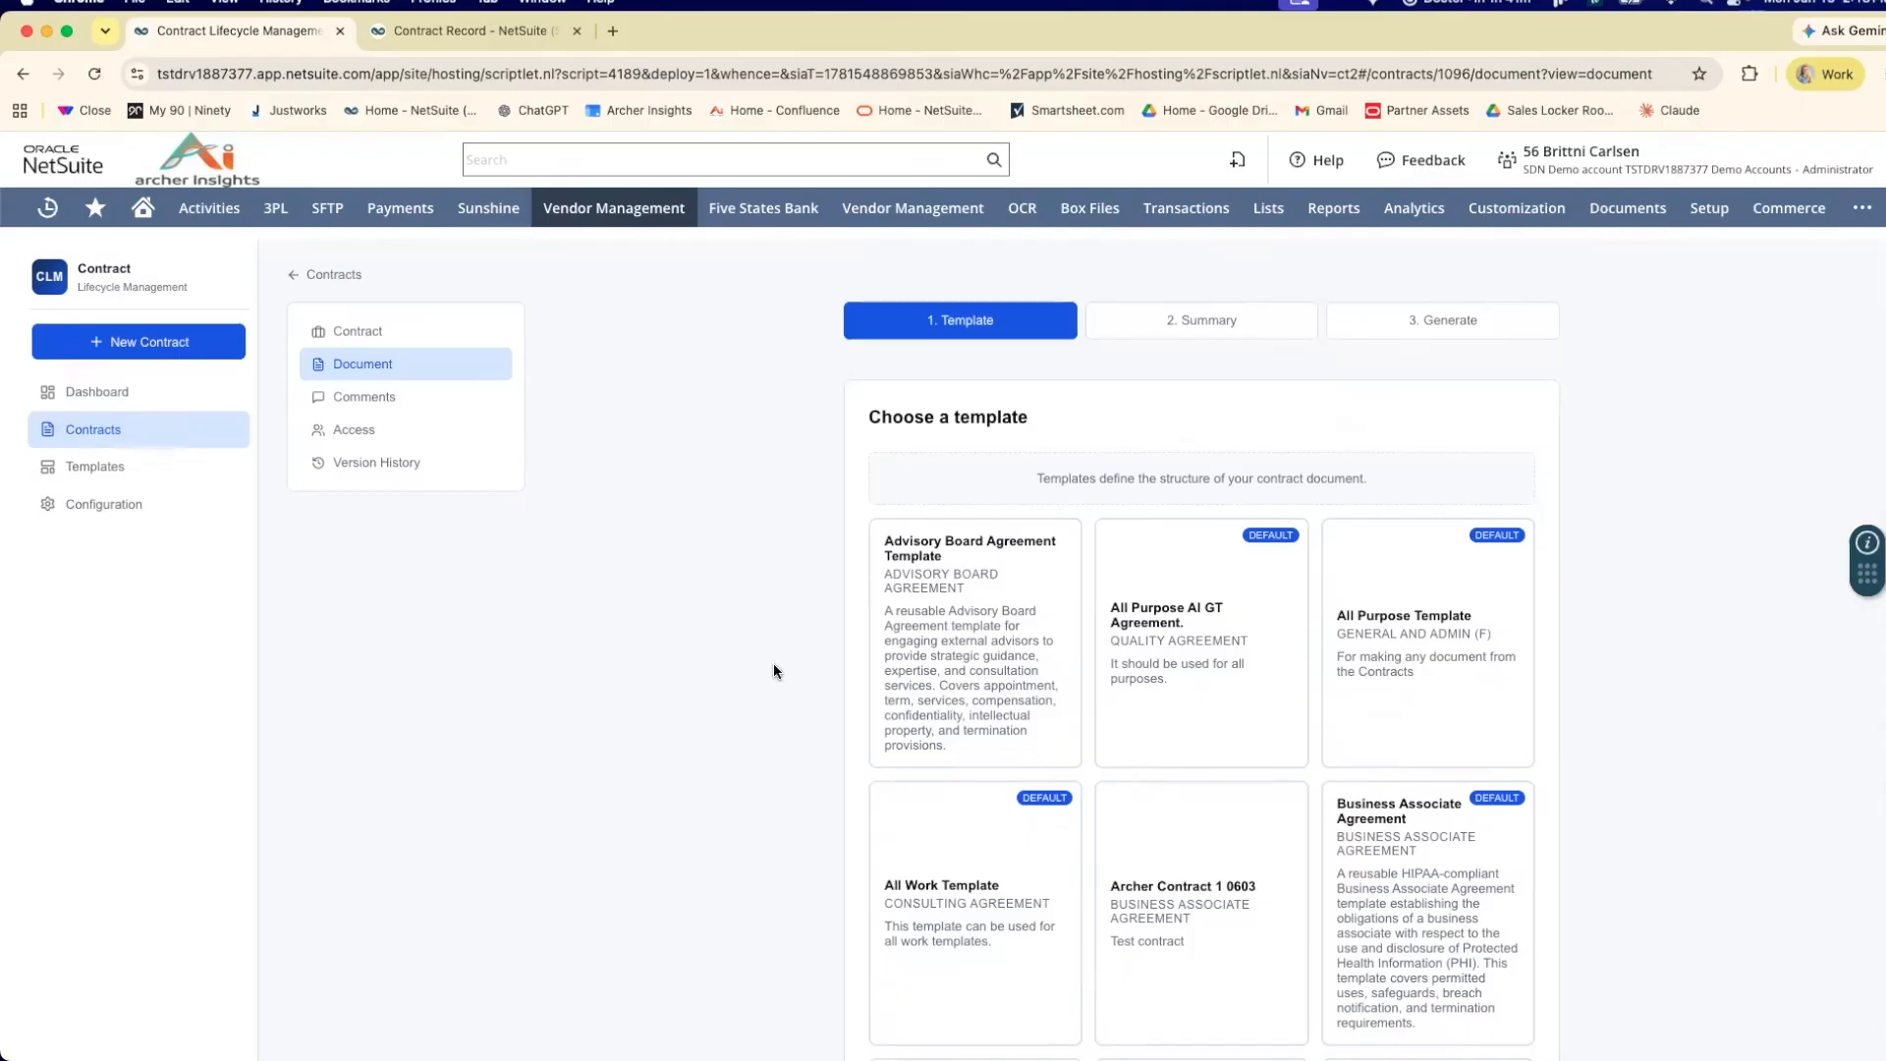
pyautogui.scroll(-7, 773, 670)
pyautogui.scroll(-5, 772, 669)
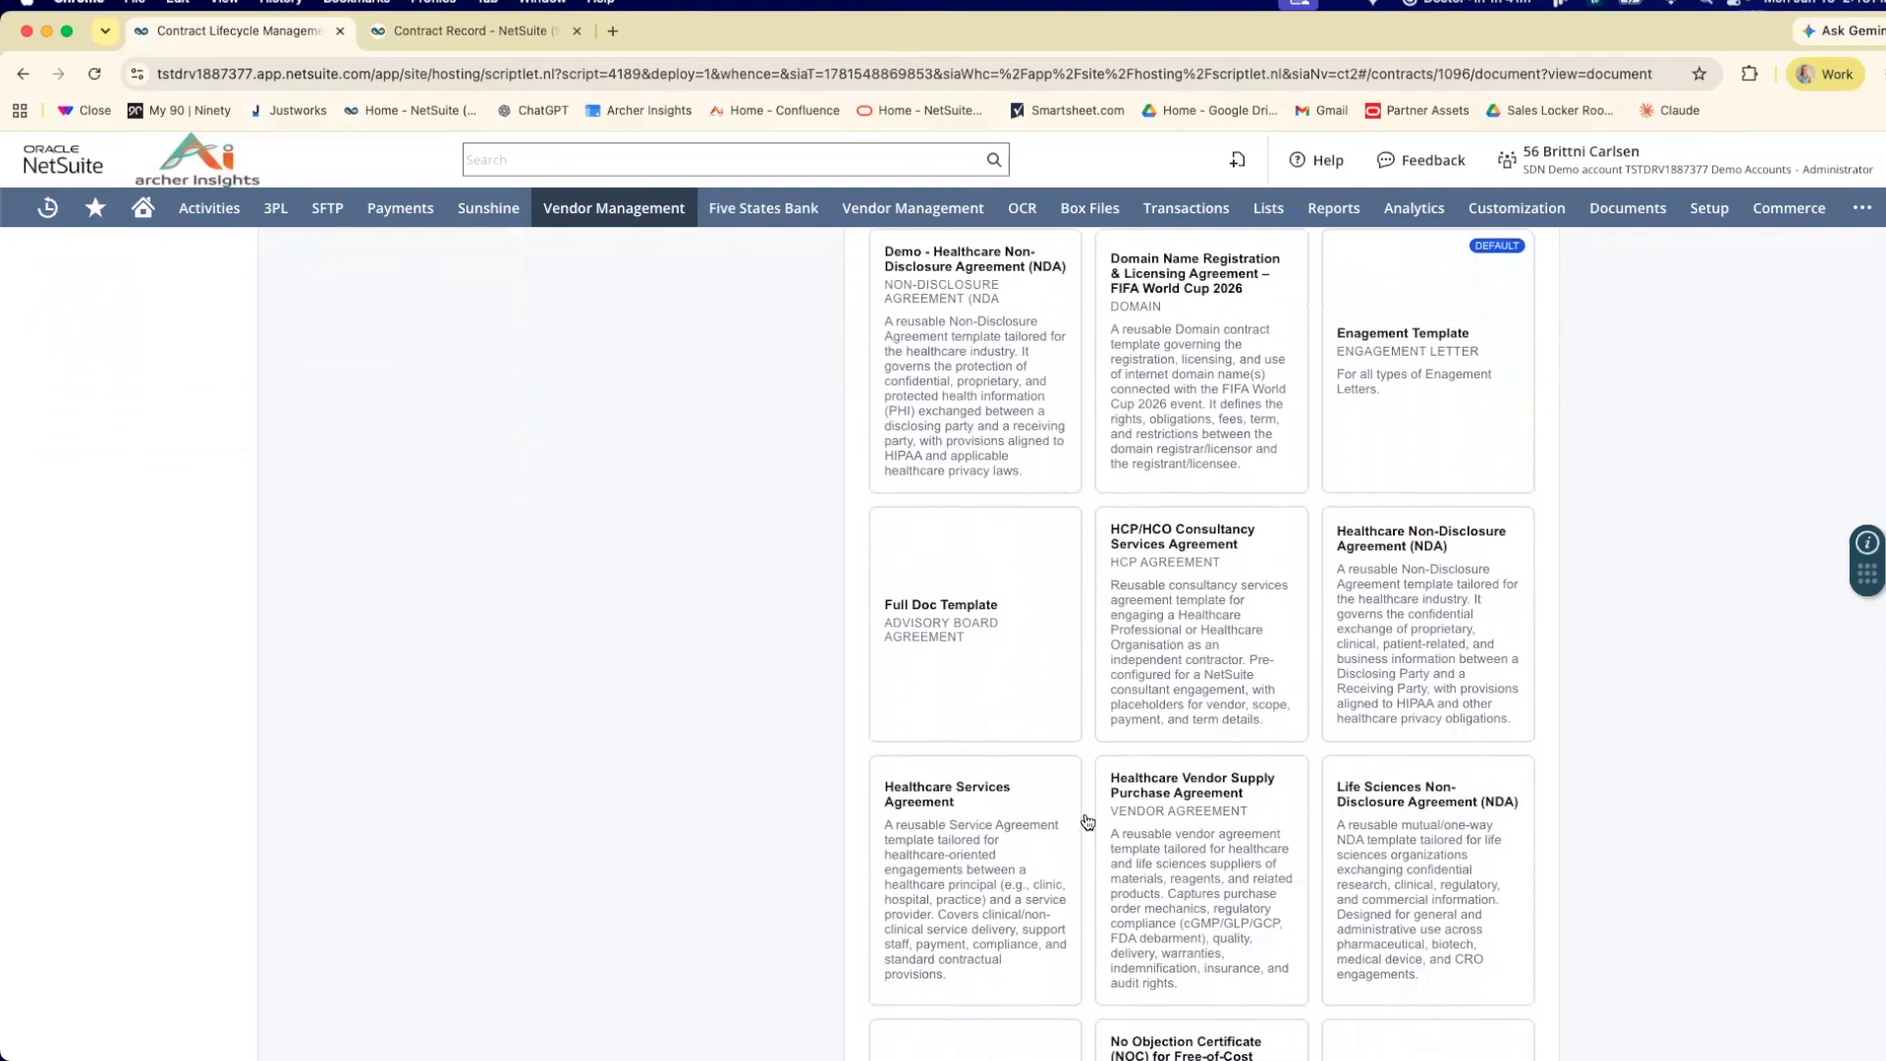
pyautogui.click(1229, 825)
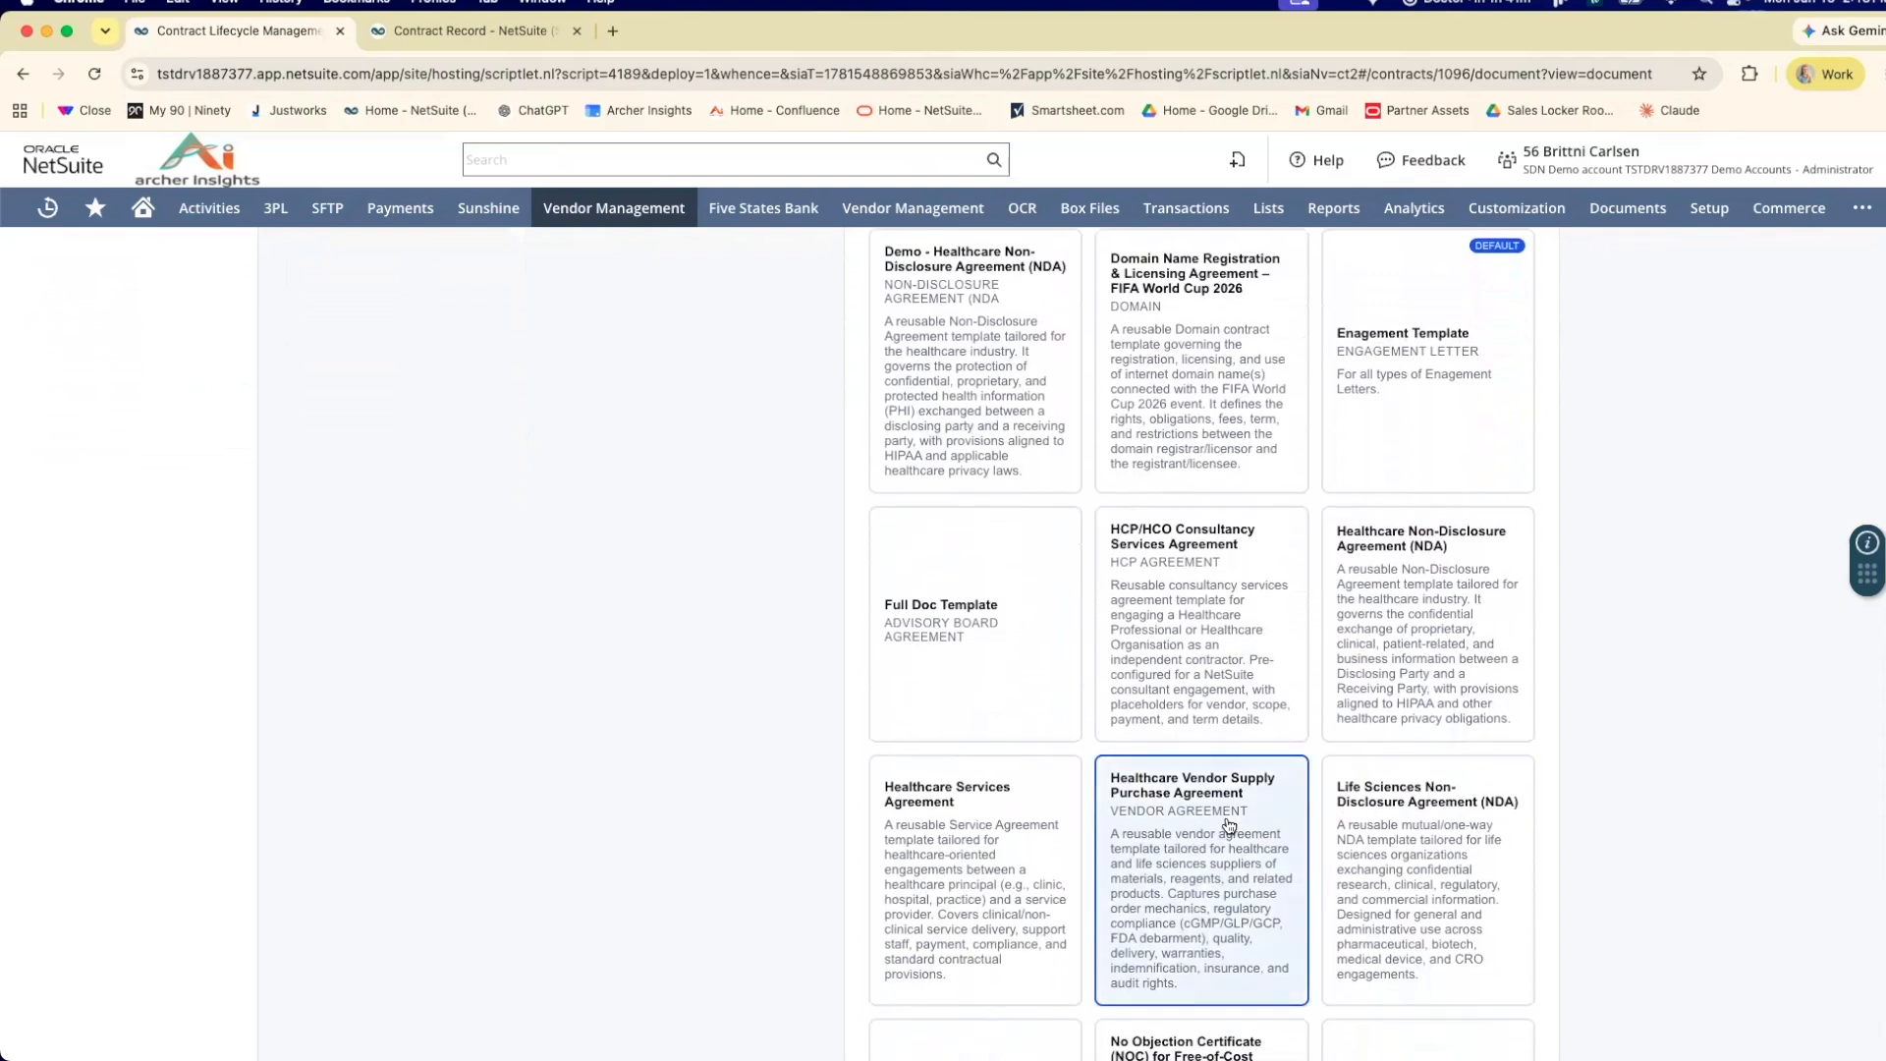
pyautogui.scroll(-10, 1664, 776)
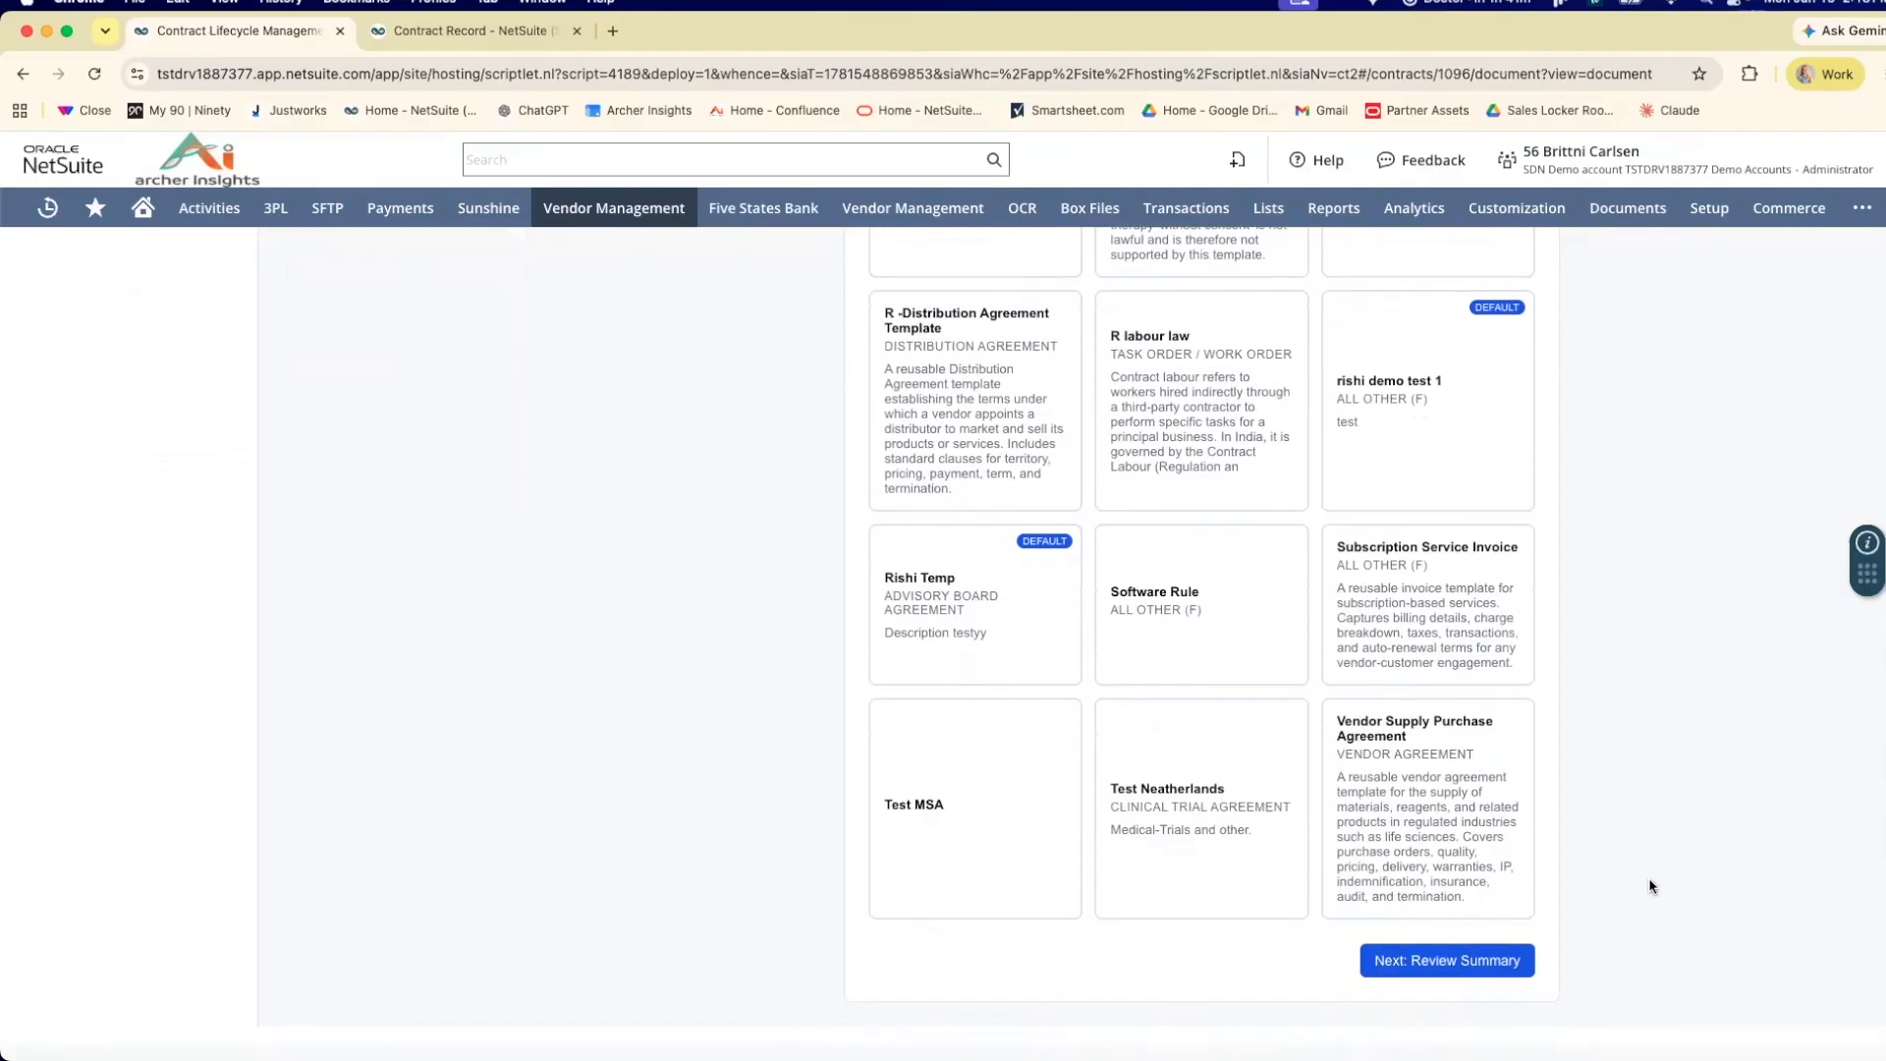
pyautogui.click(1531, 975)
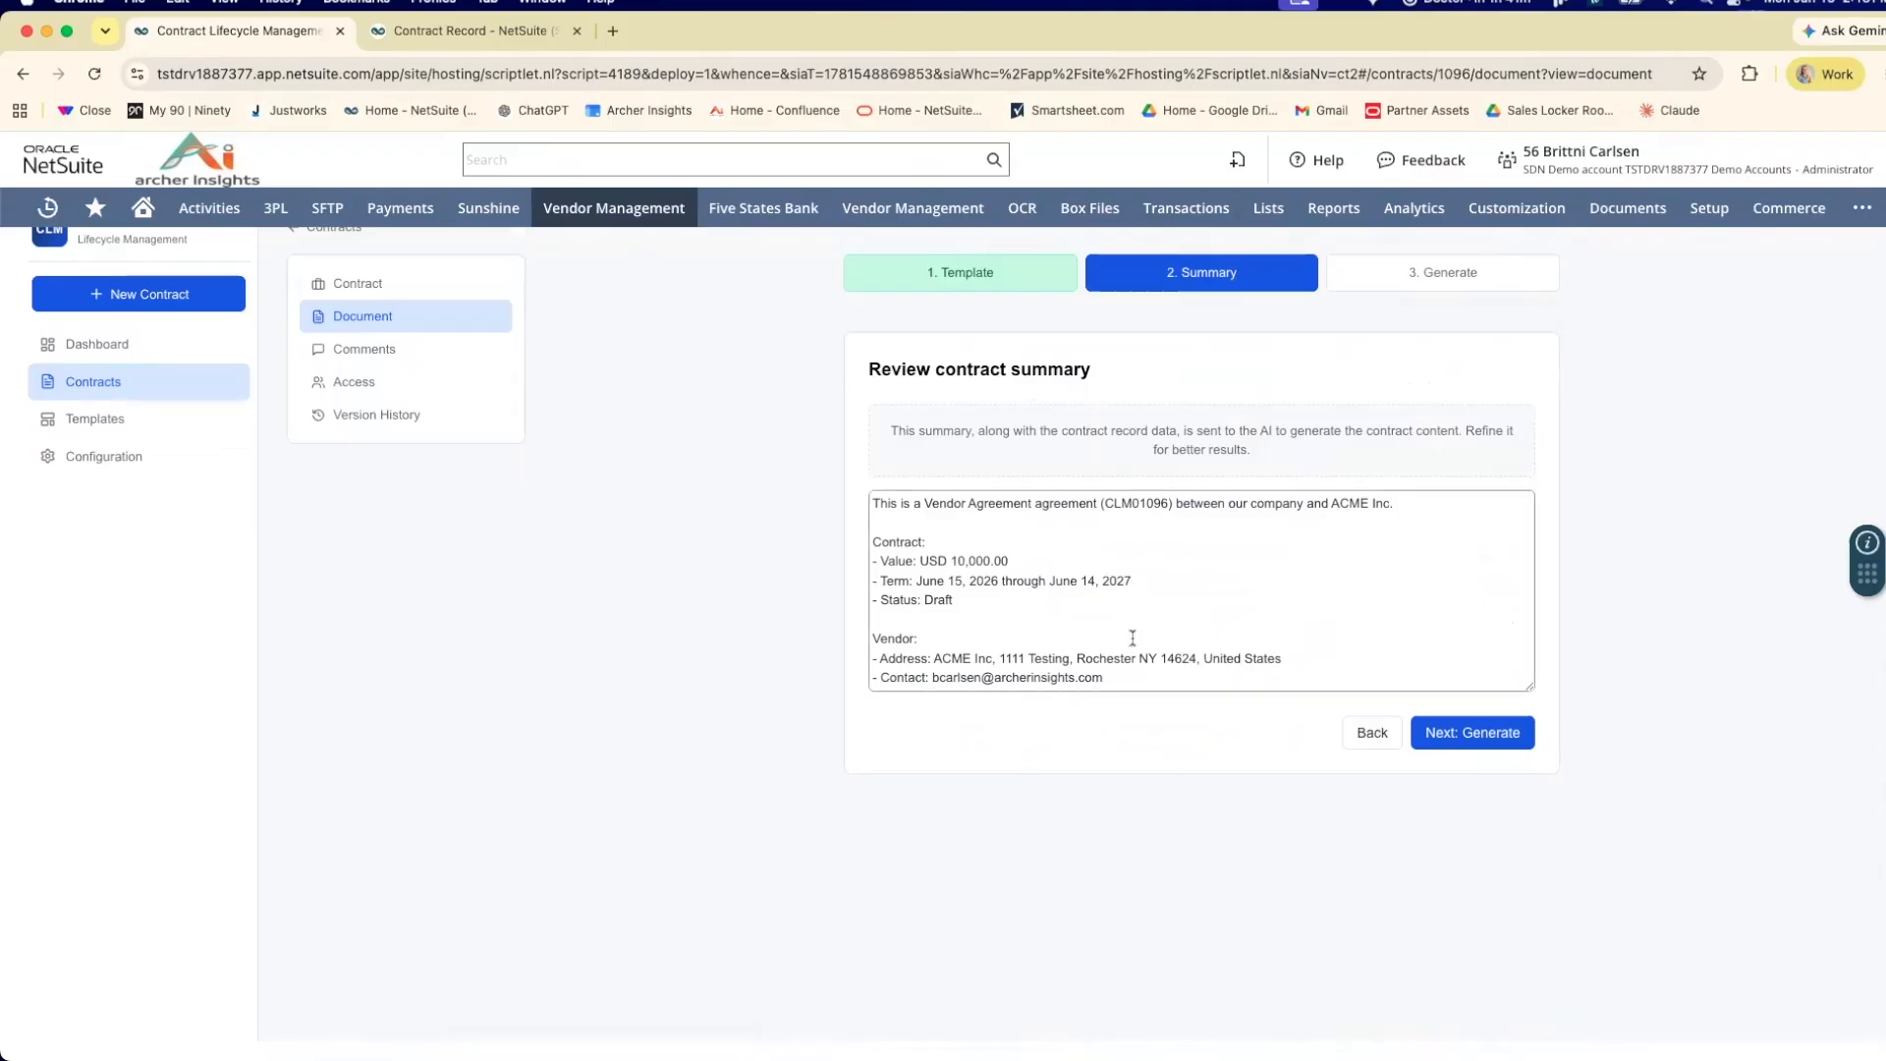
# Read through the contract summary, leave its text as it is and generate the contract document.
pyautogui.scroll(-3, 1144, 624)
pyautogui.scroll(-3, 1145, 623)
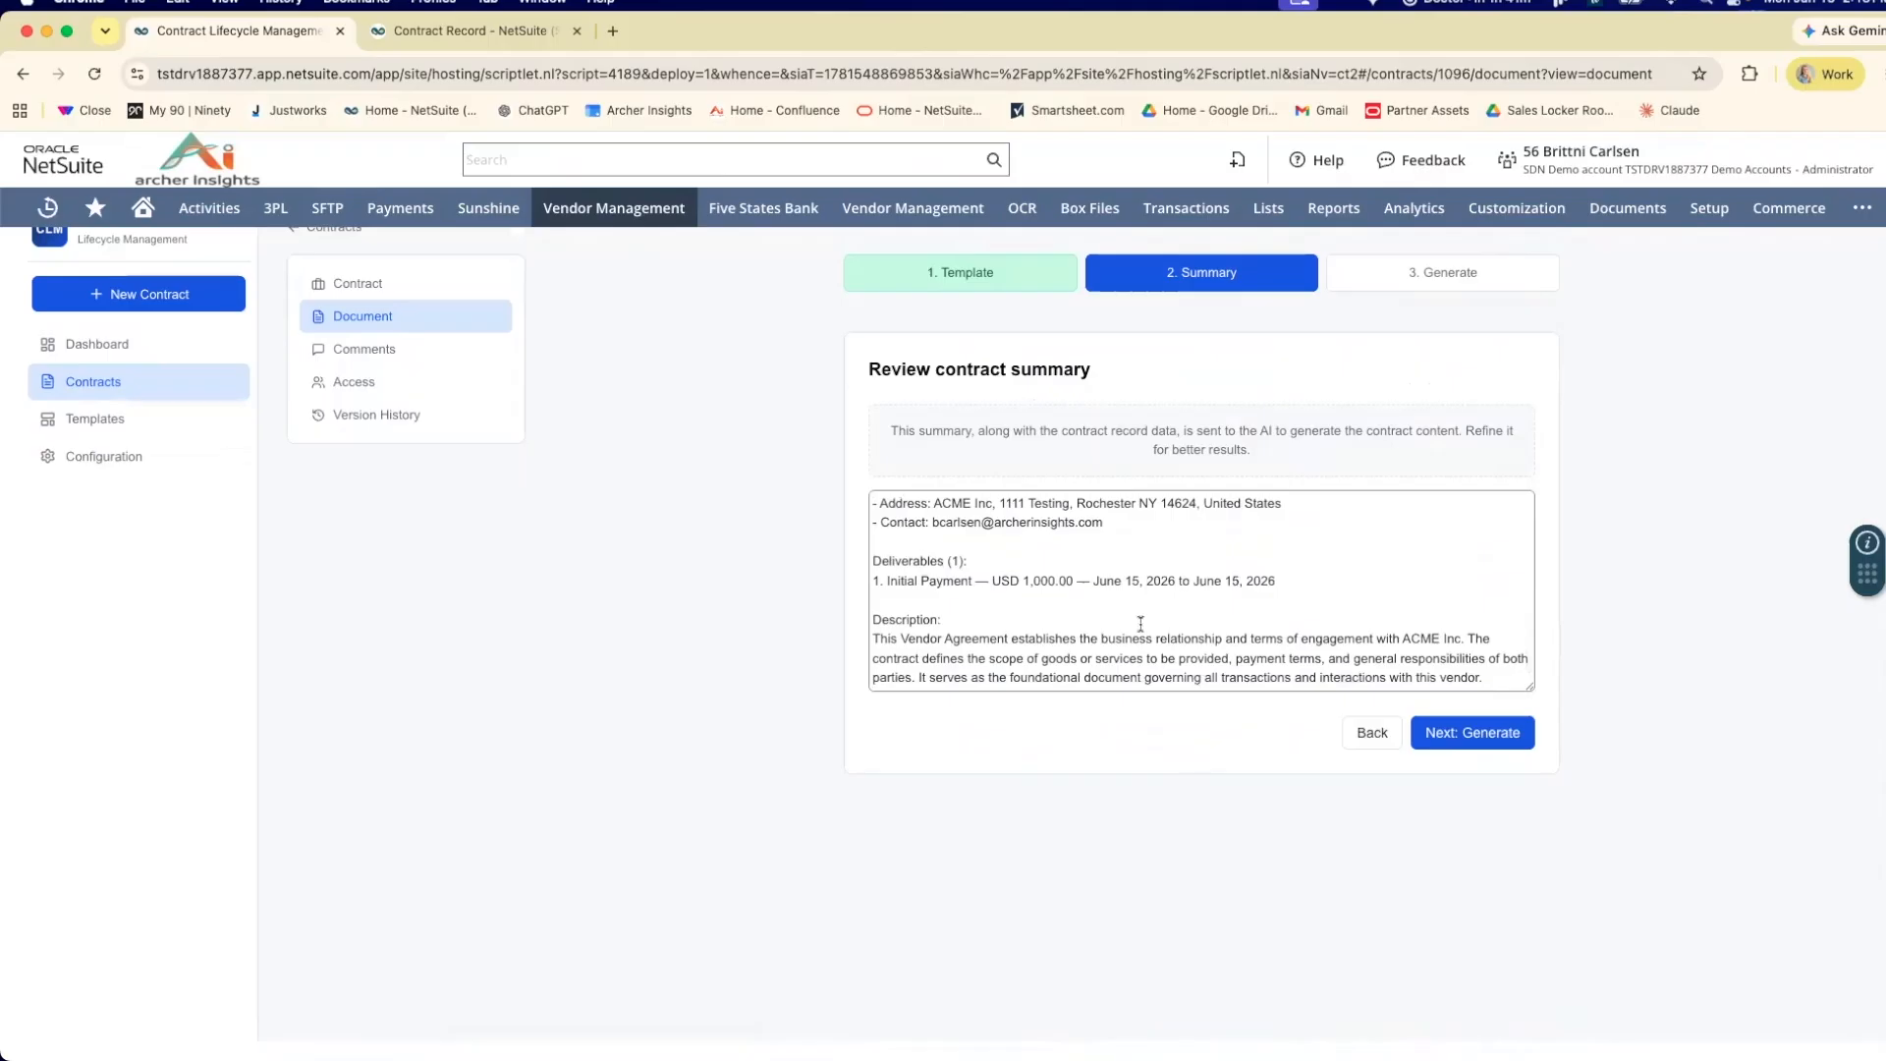
pyautogui.scroll(6, 1183, 649)
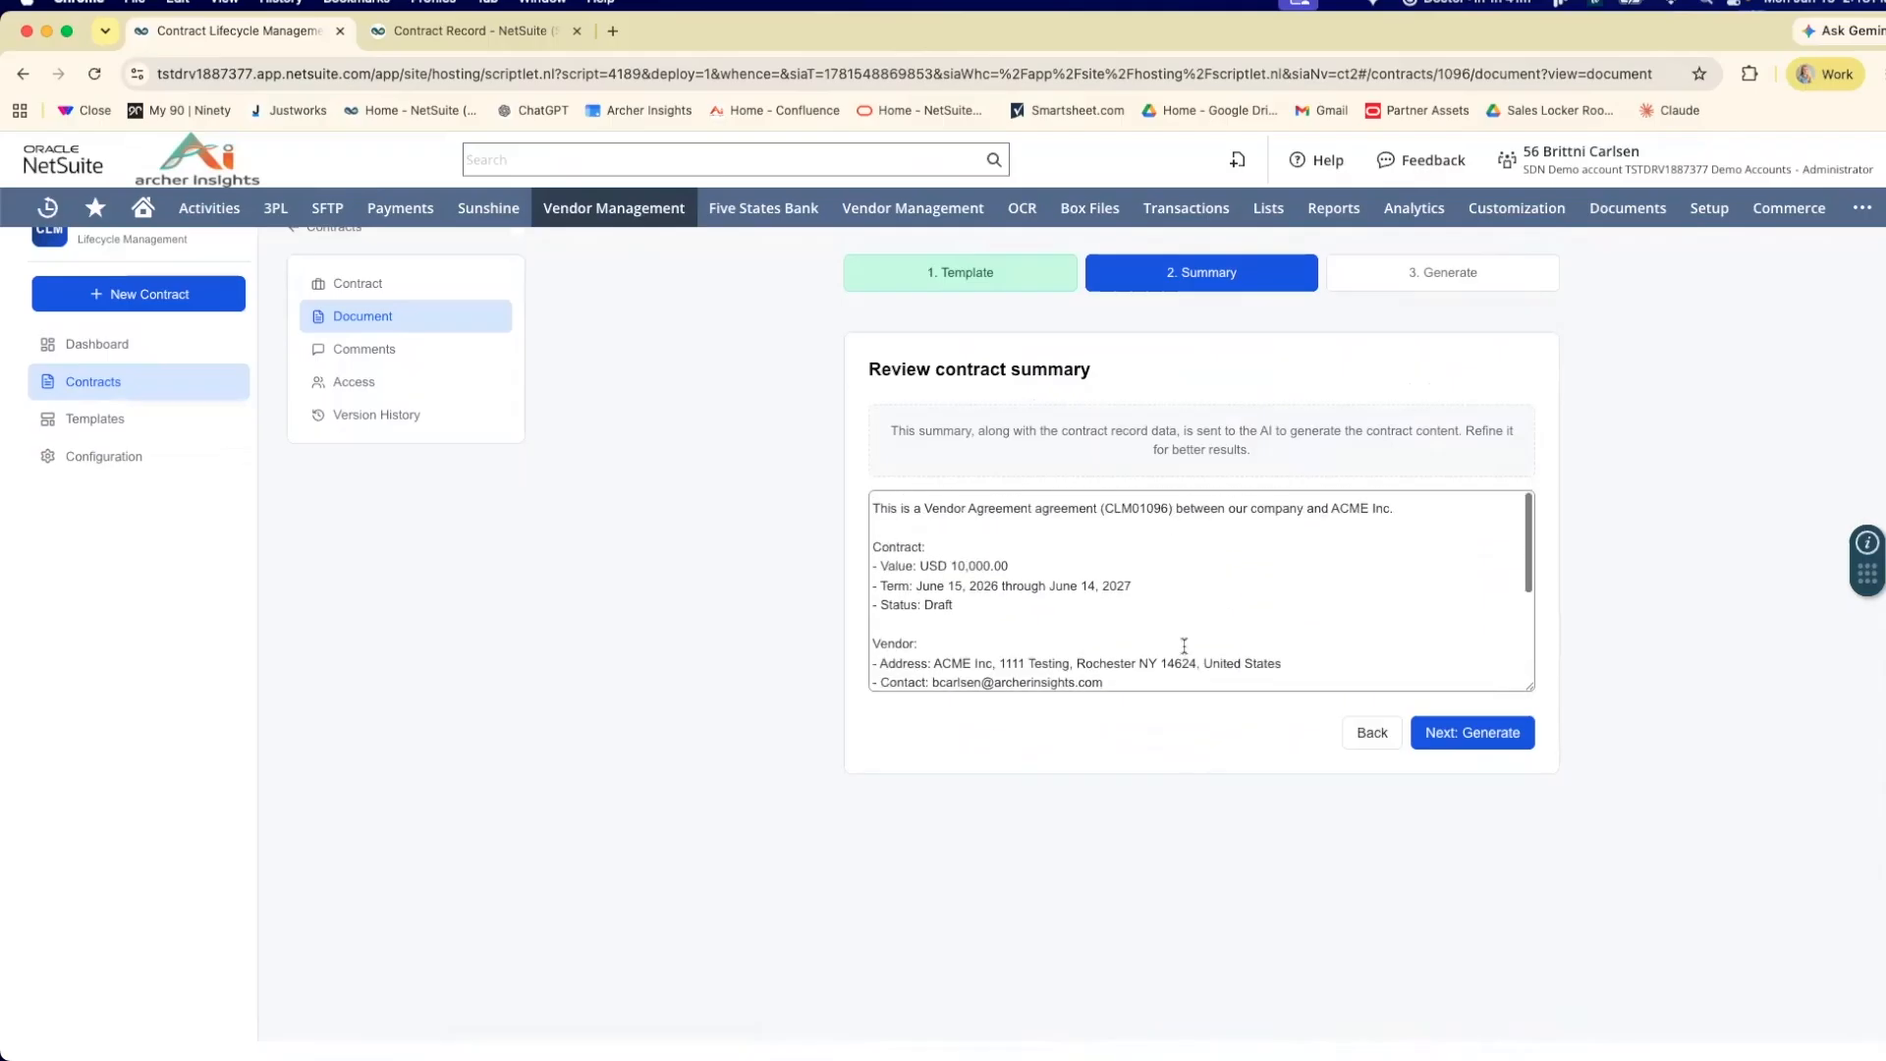
pyautogui.click(1460, 734)
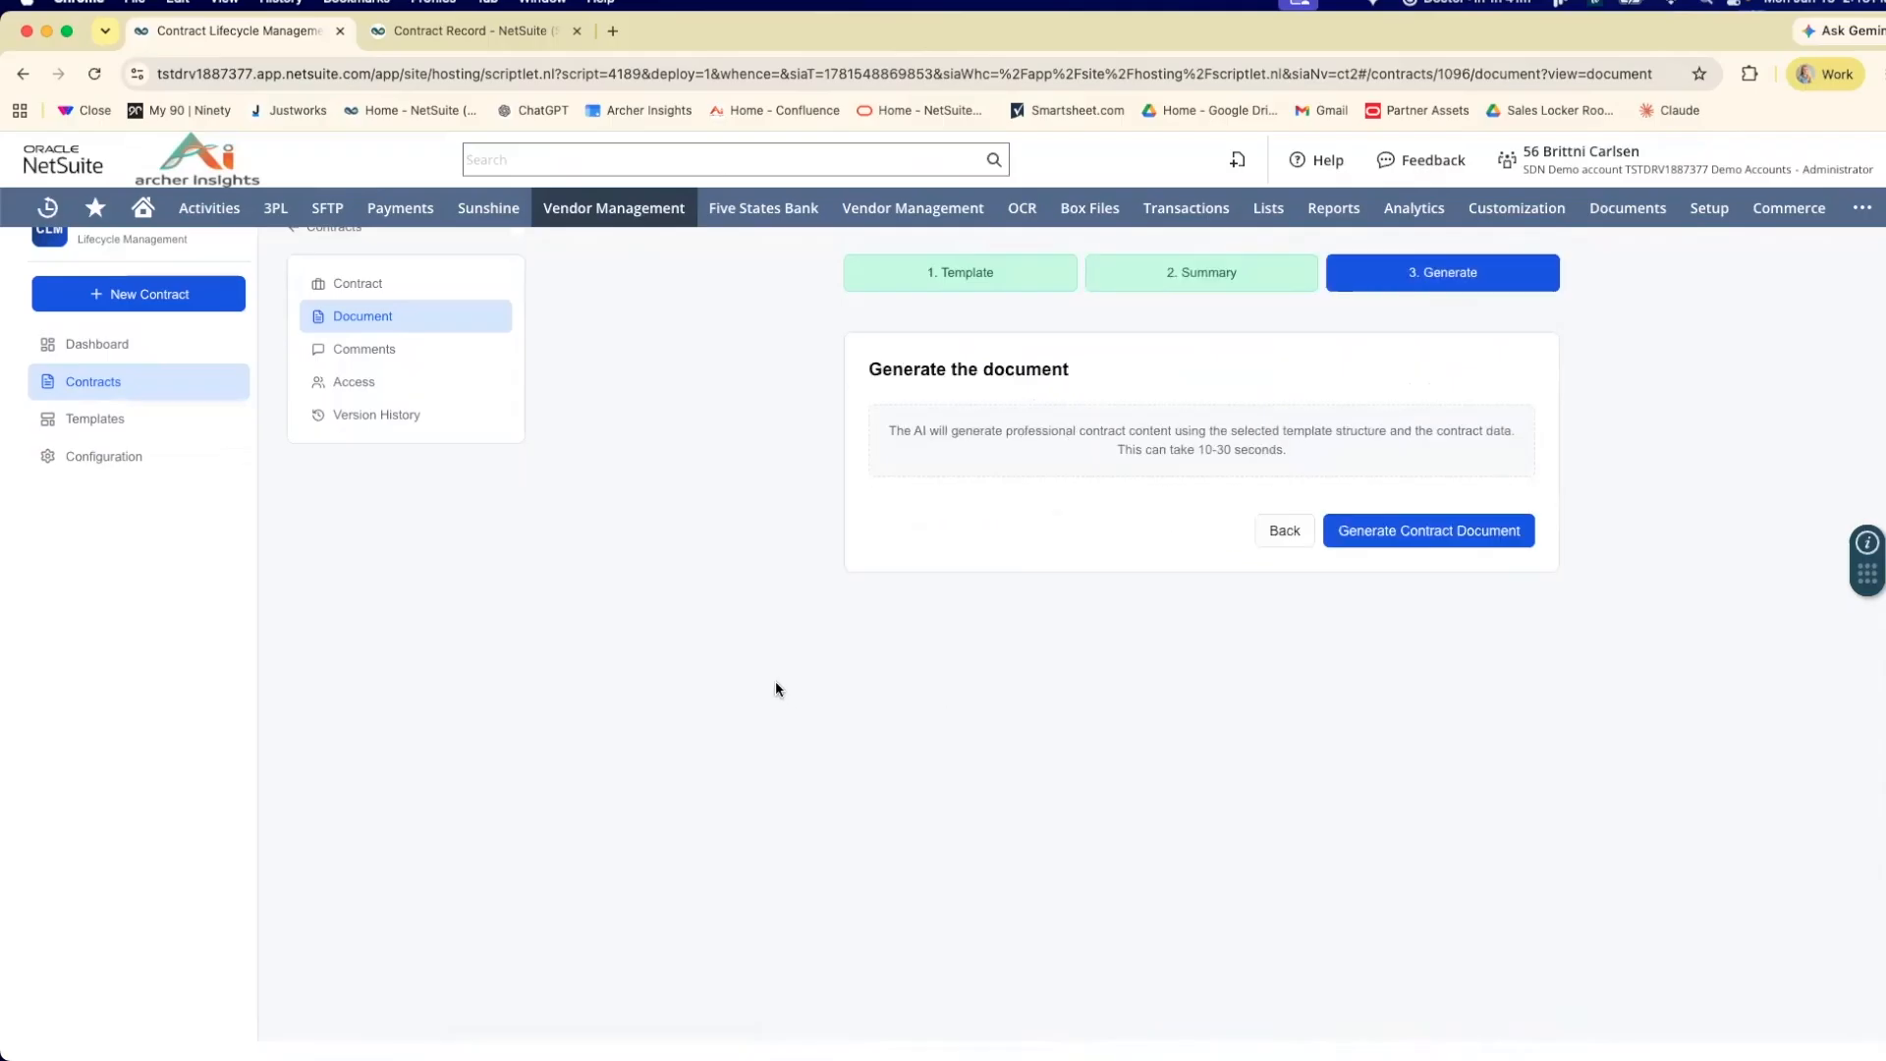
pyautogui.click(1428, 541)
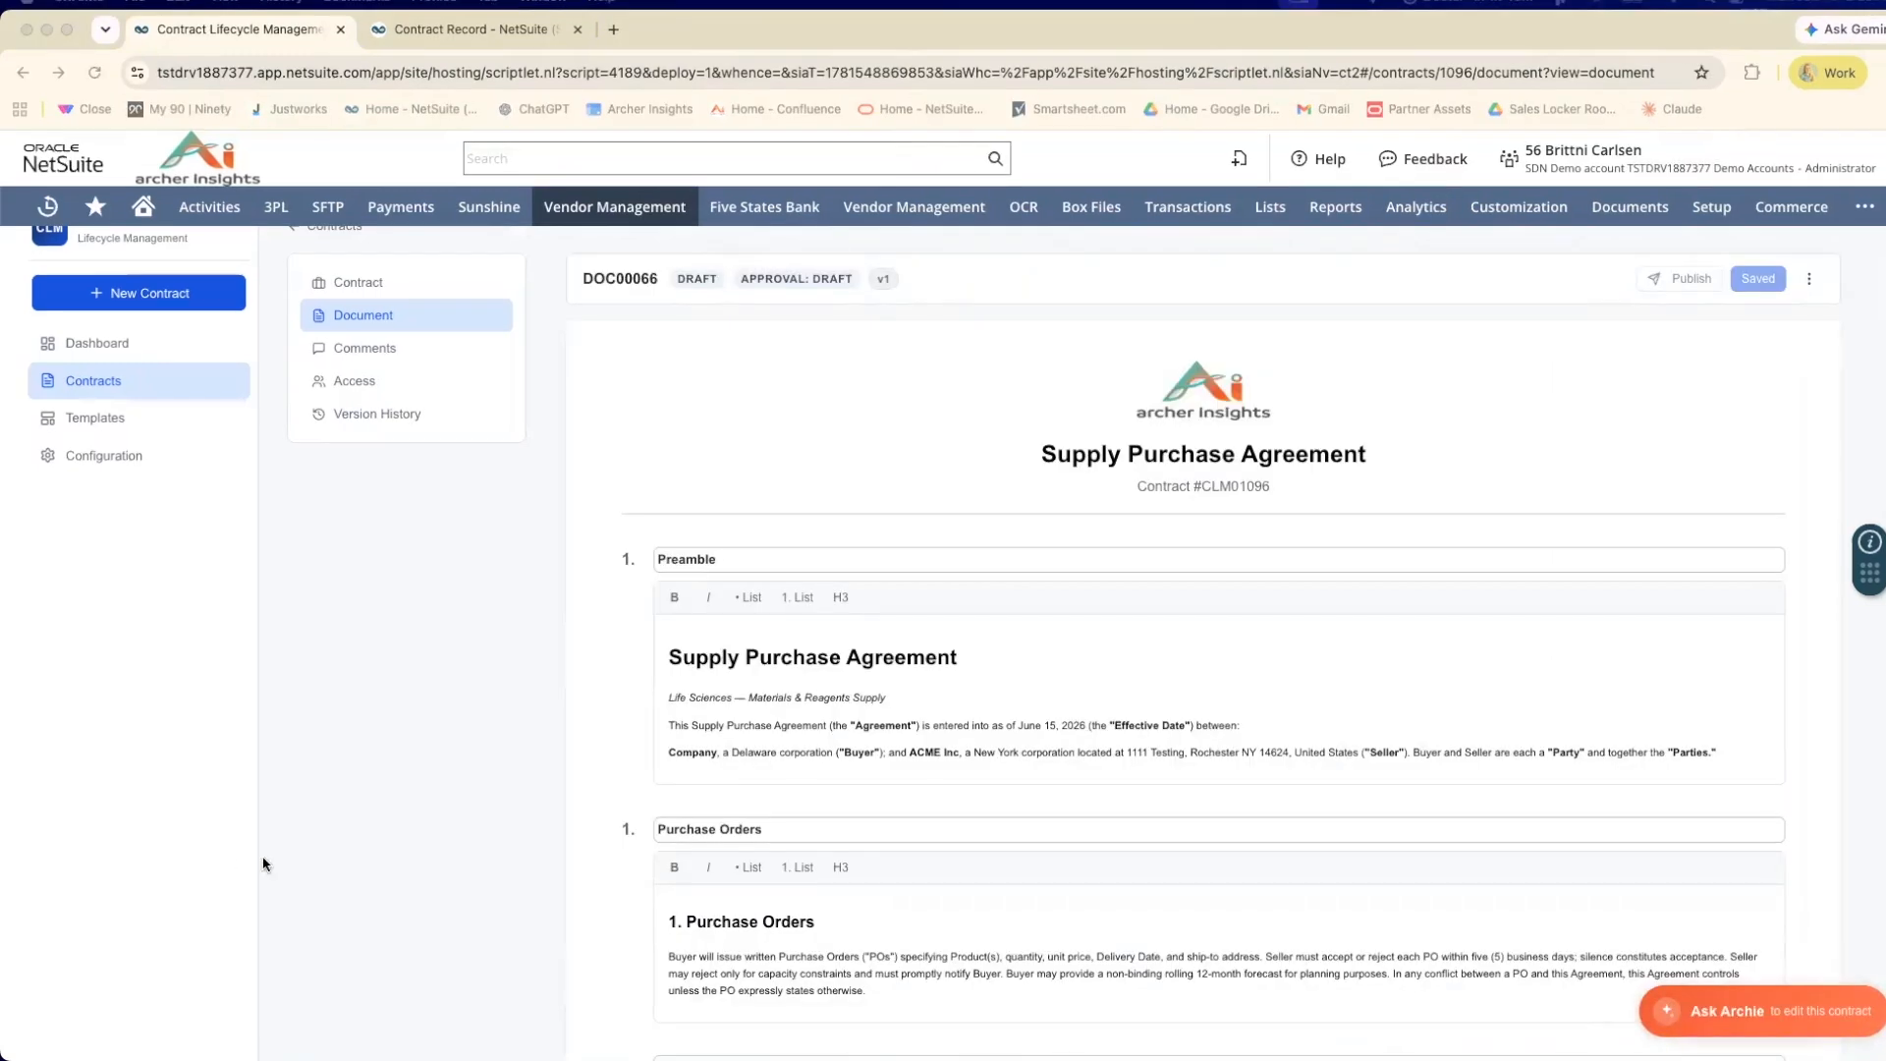
# Examine the generated Supply Purchase Agreement from the Preamble through the Signatures section.
pyautogui.scroll(-2, 746, 606)
pyautogui.scroll(-5, 746, 606)
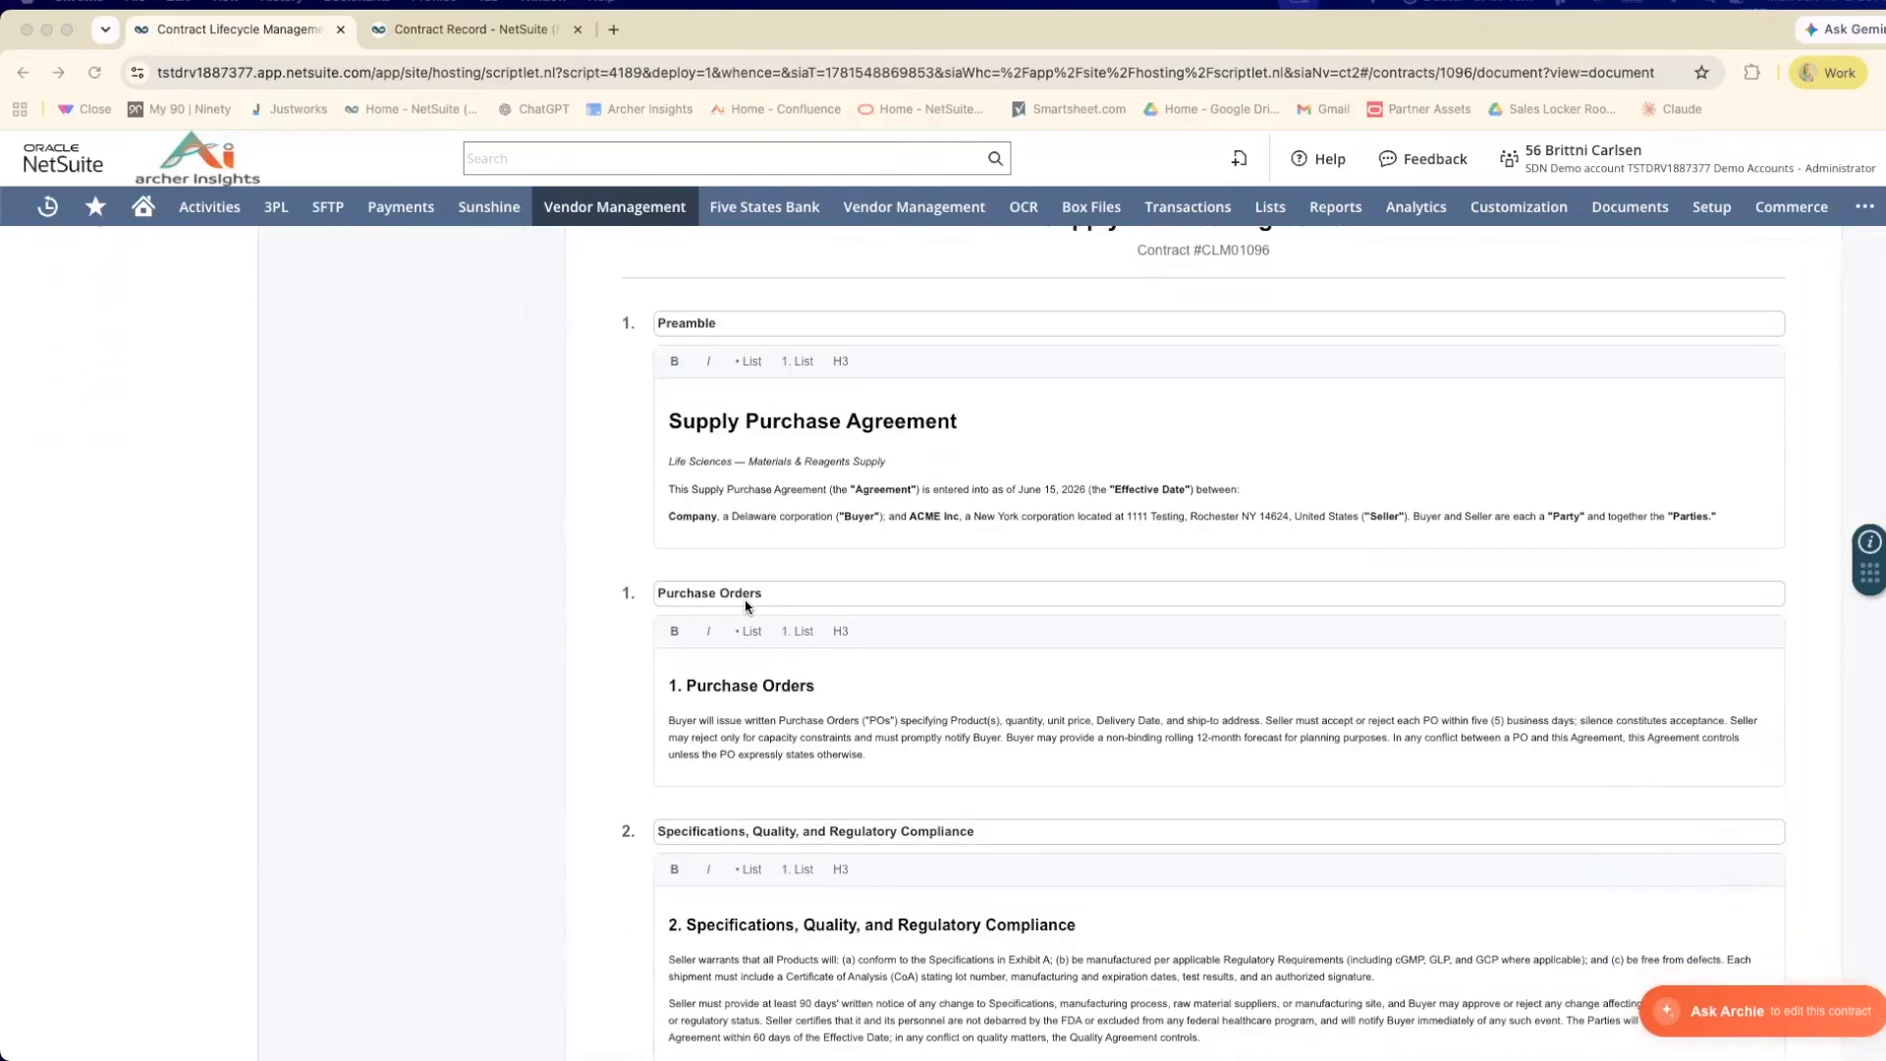
pyautogui.scroll(-15, 747, 606)
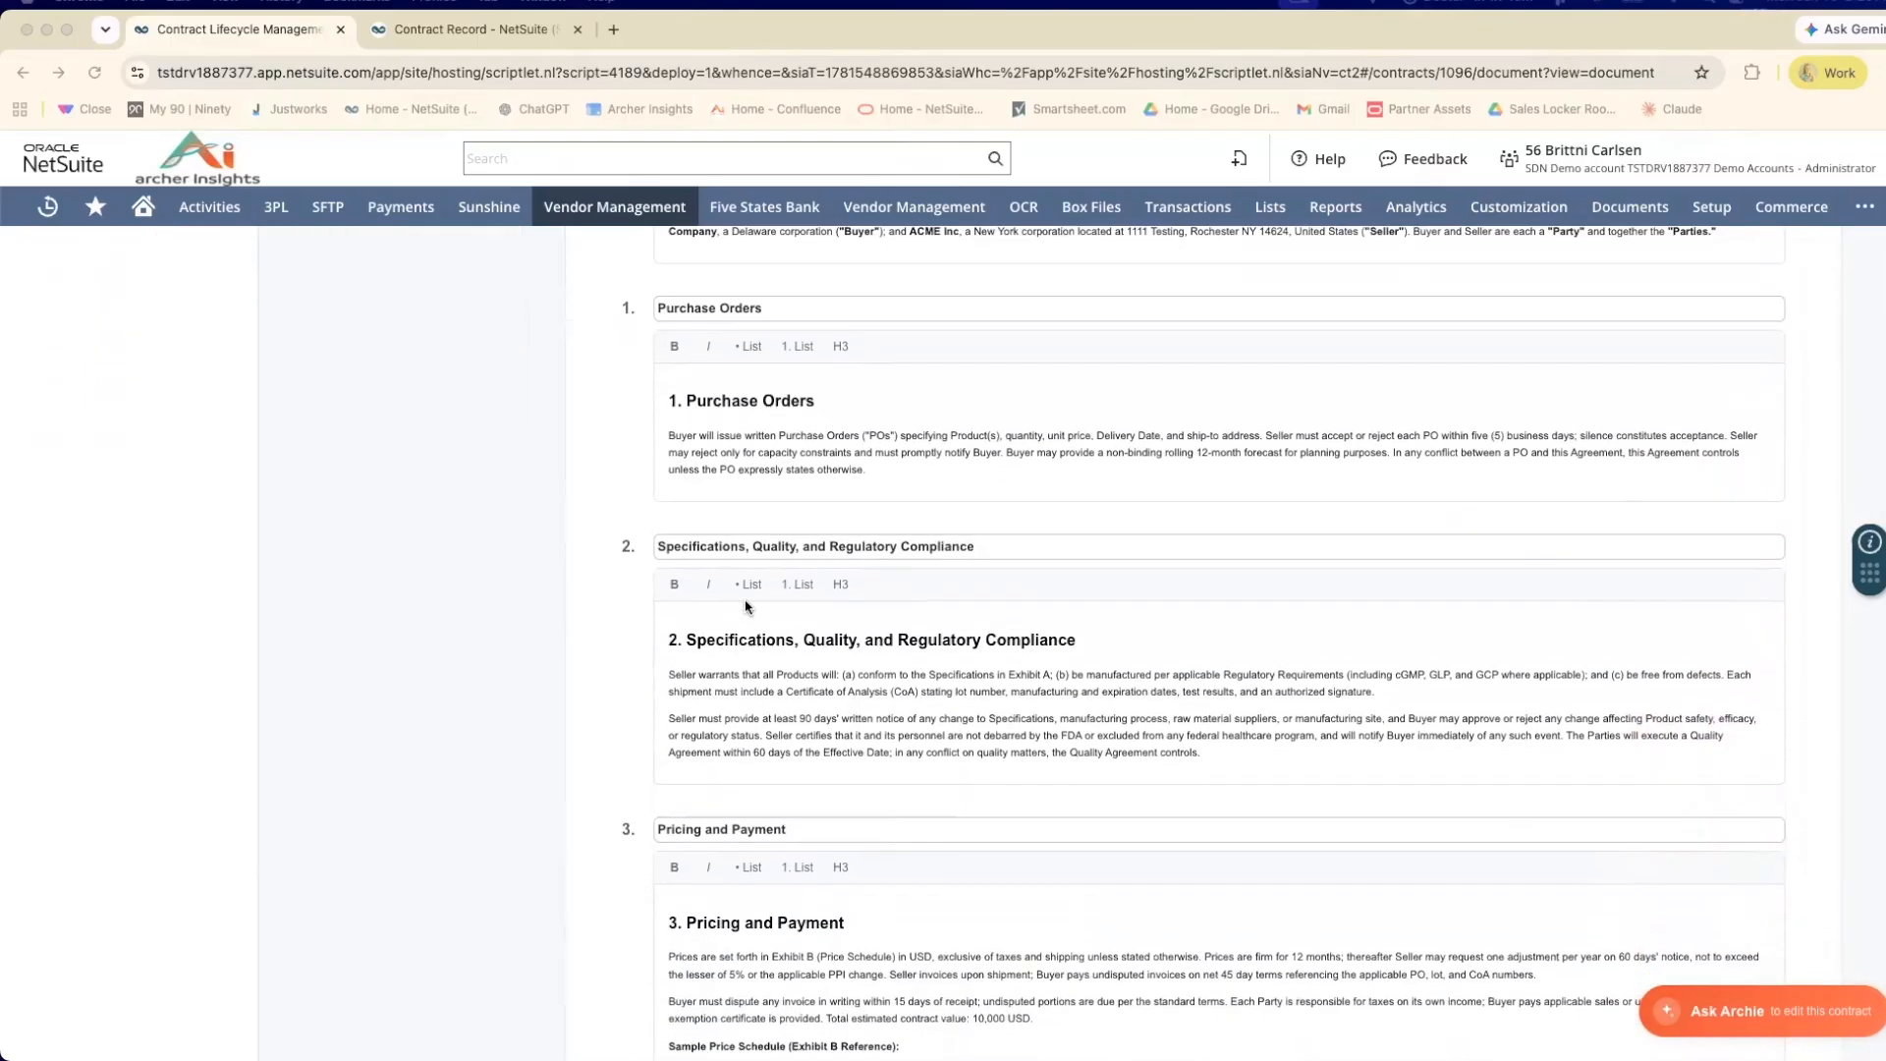
pyautogui.scroll(-10, 746, 606)
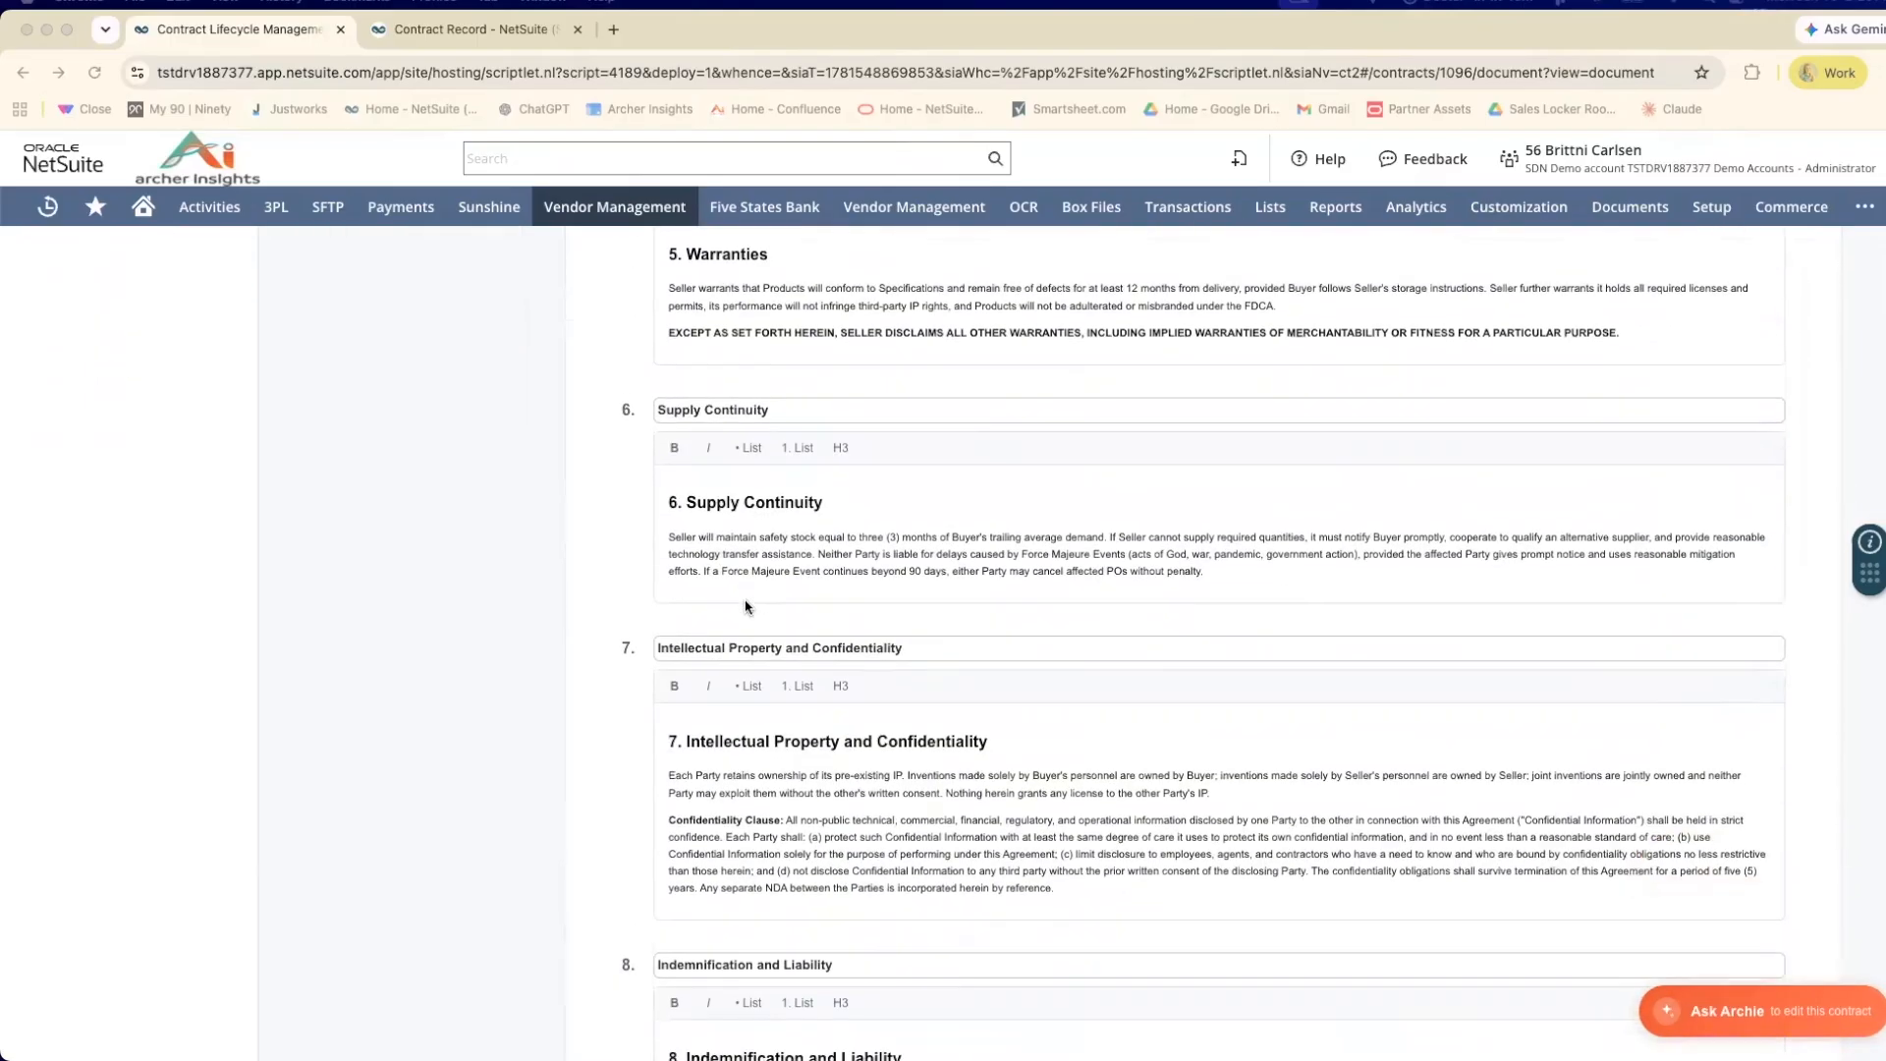
pyautogui.scroll(-10, 746, 606)
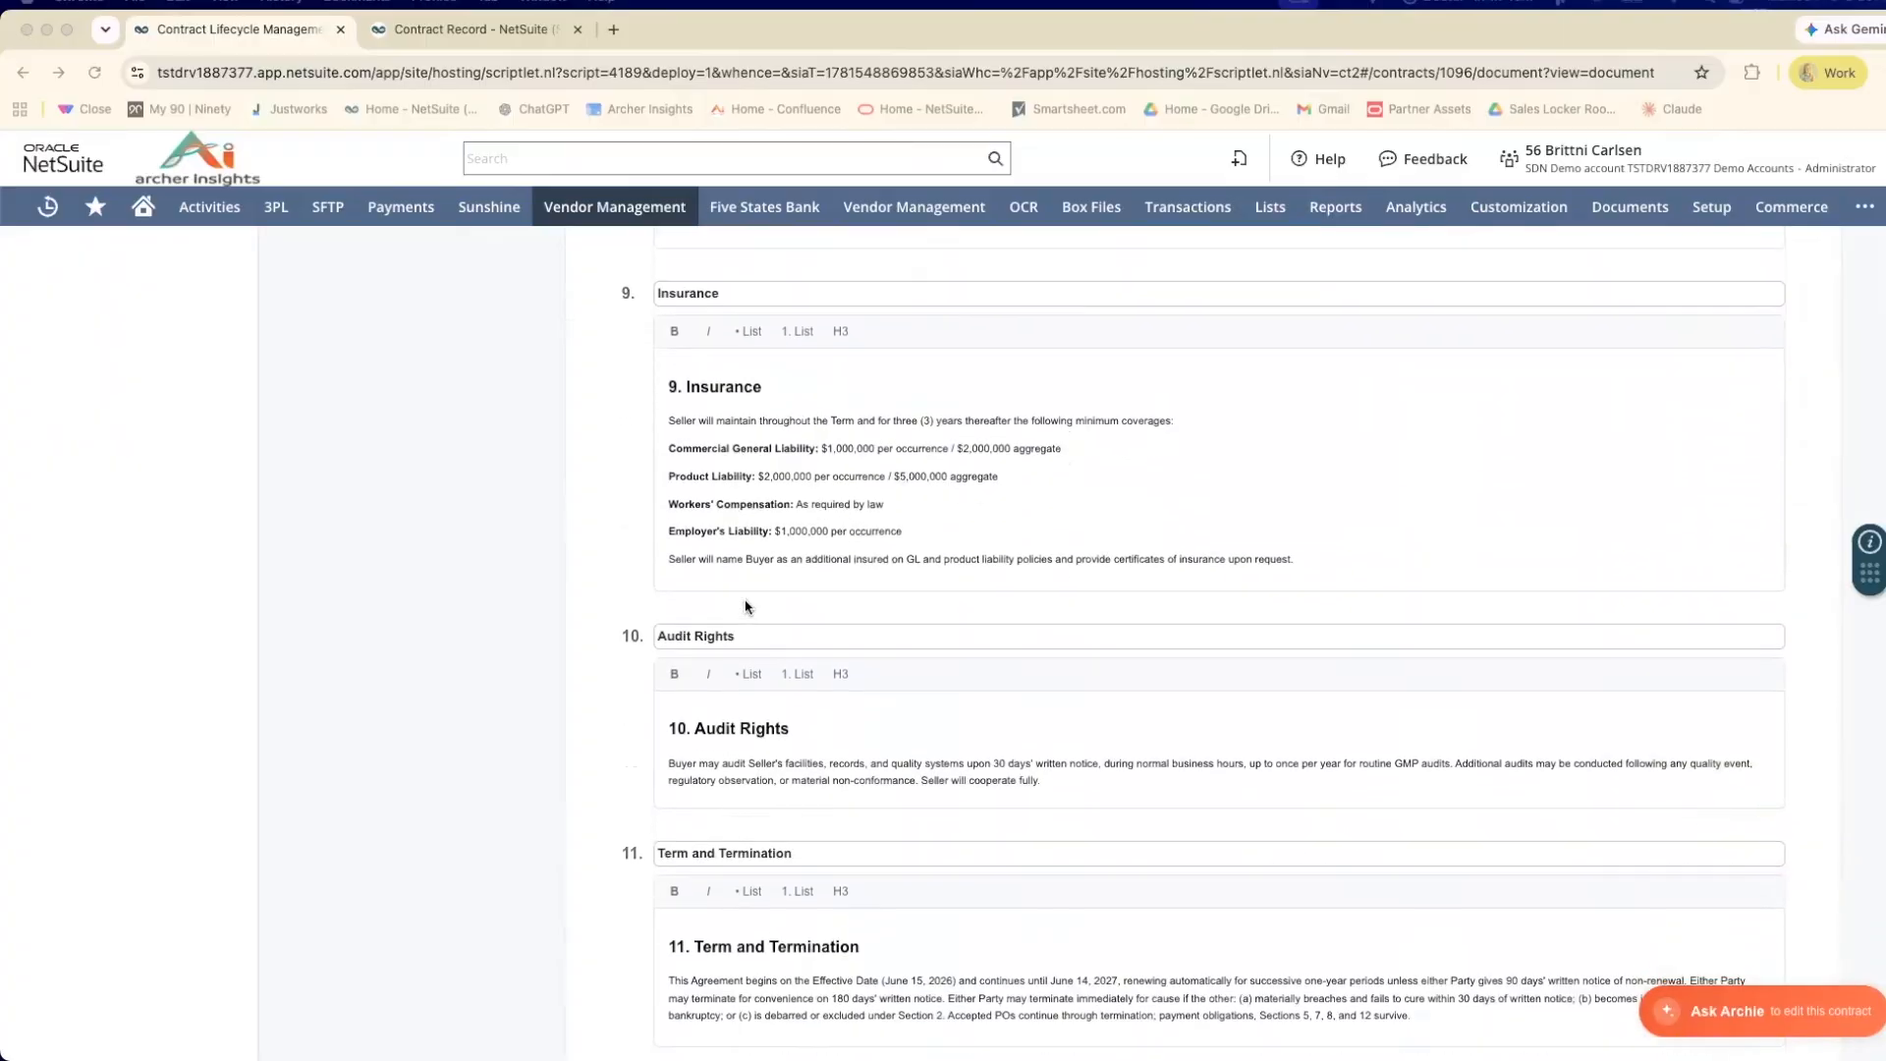
pyautogui.scroll(-5, 747, 606)
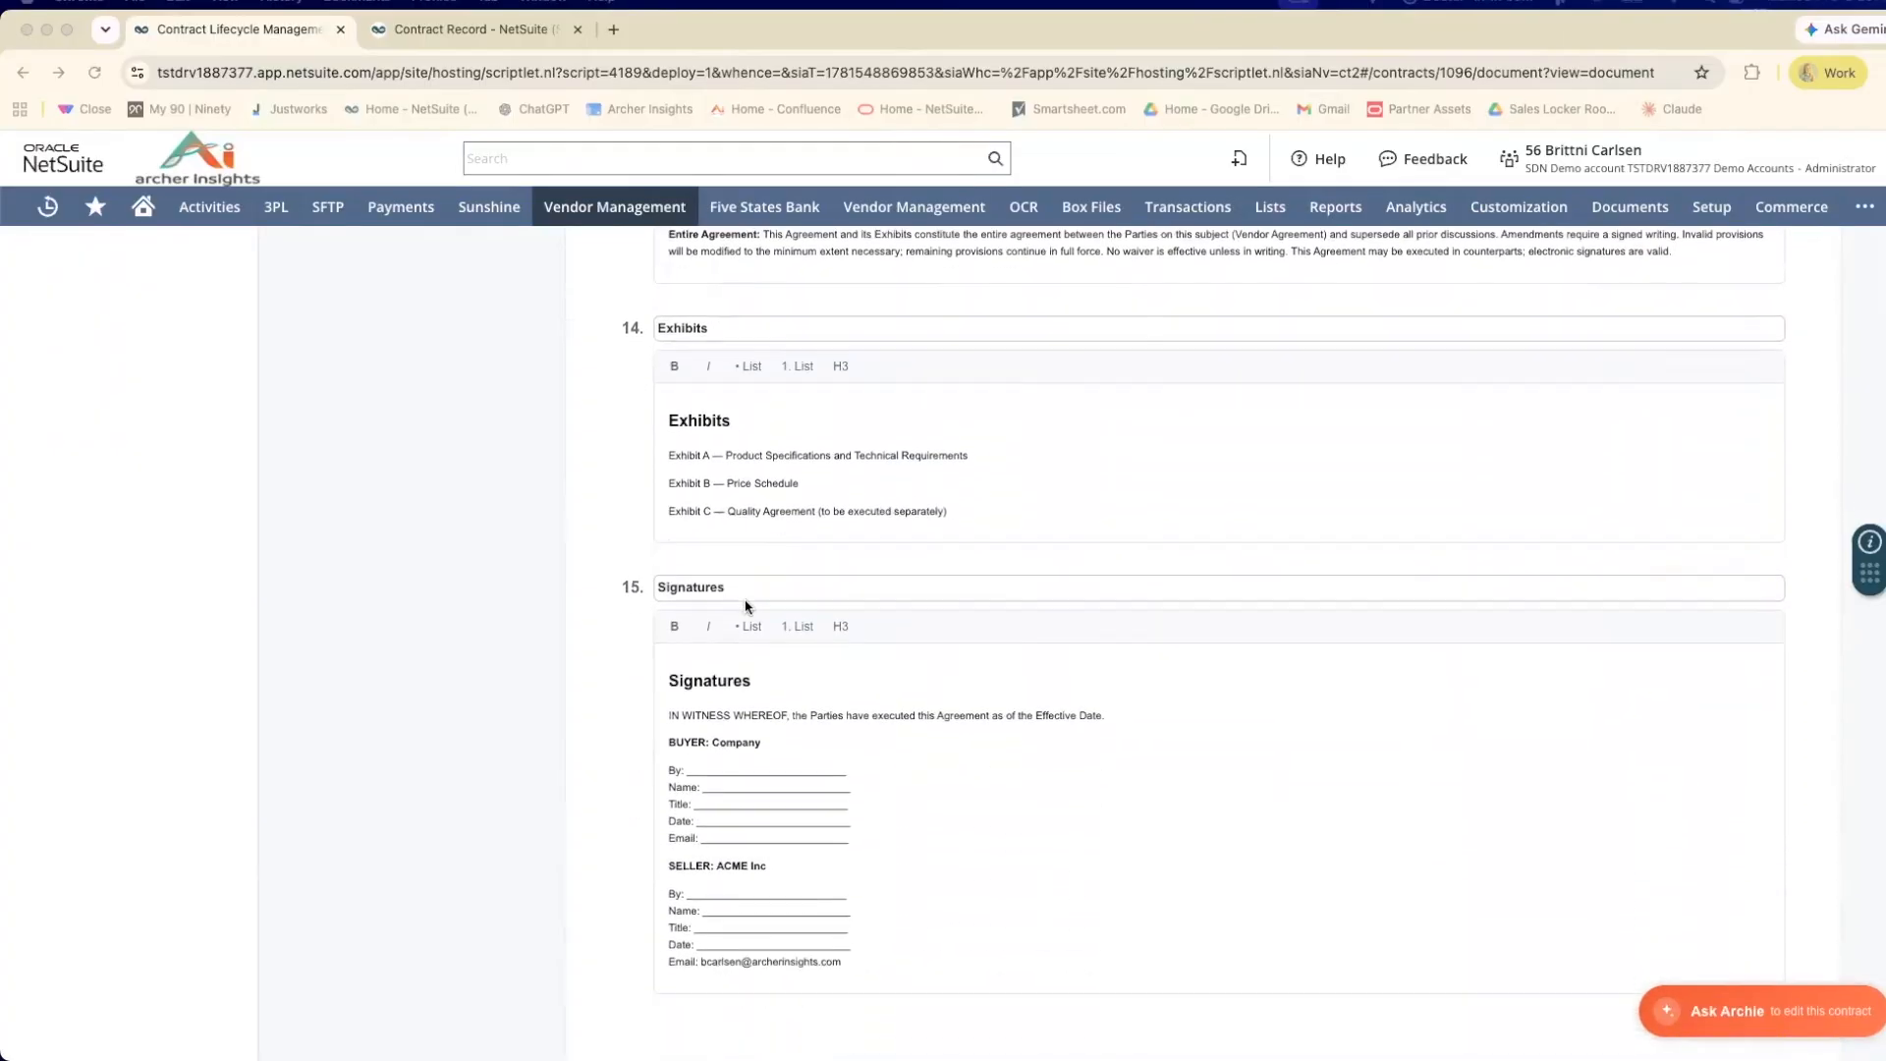
pyautogui.scroll(20, 747, 606)
pyautogui.scroll(10, 747, 606)
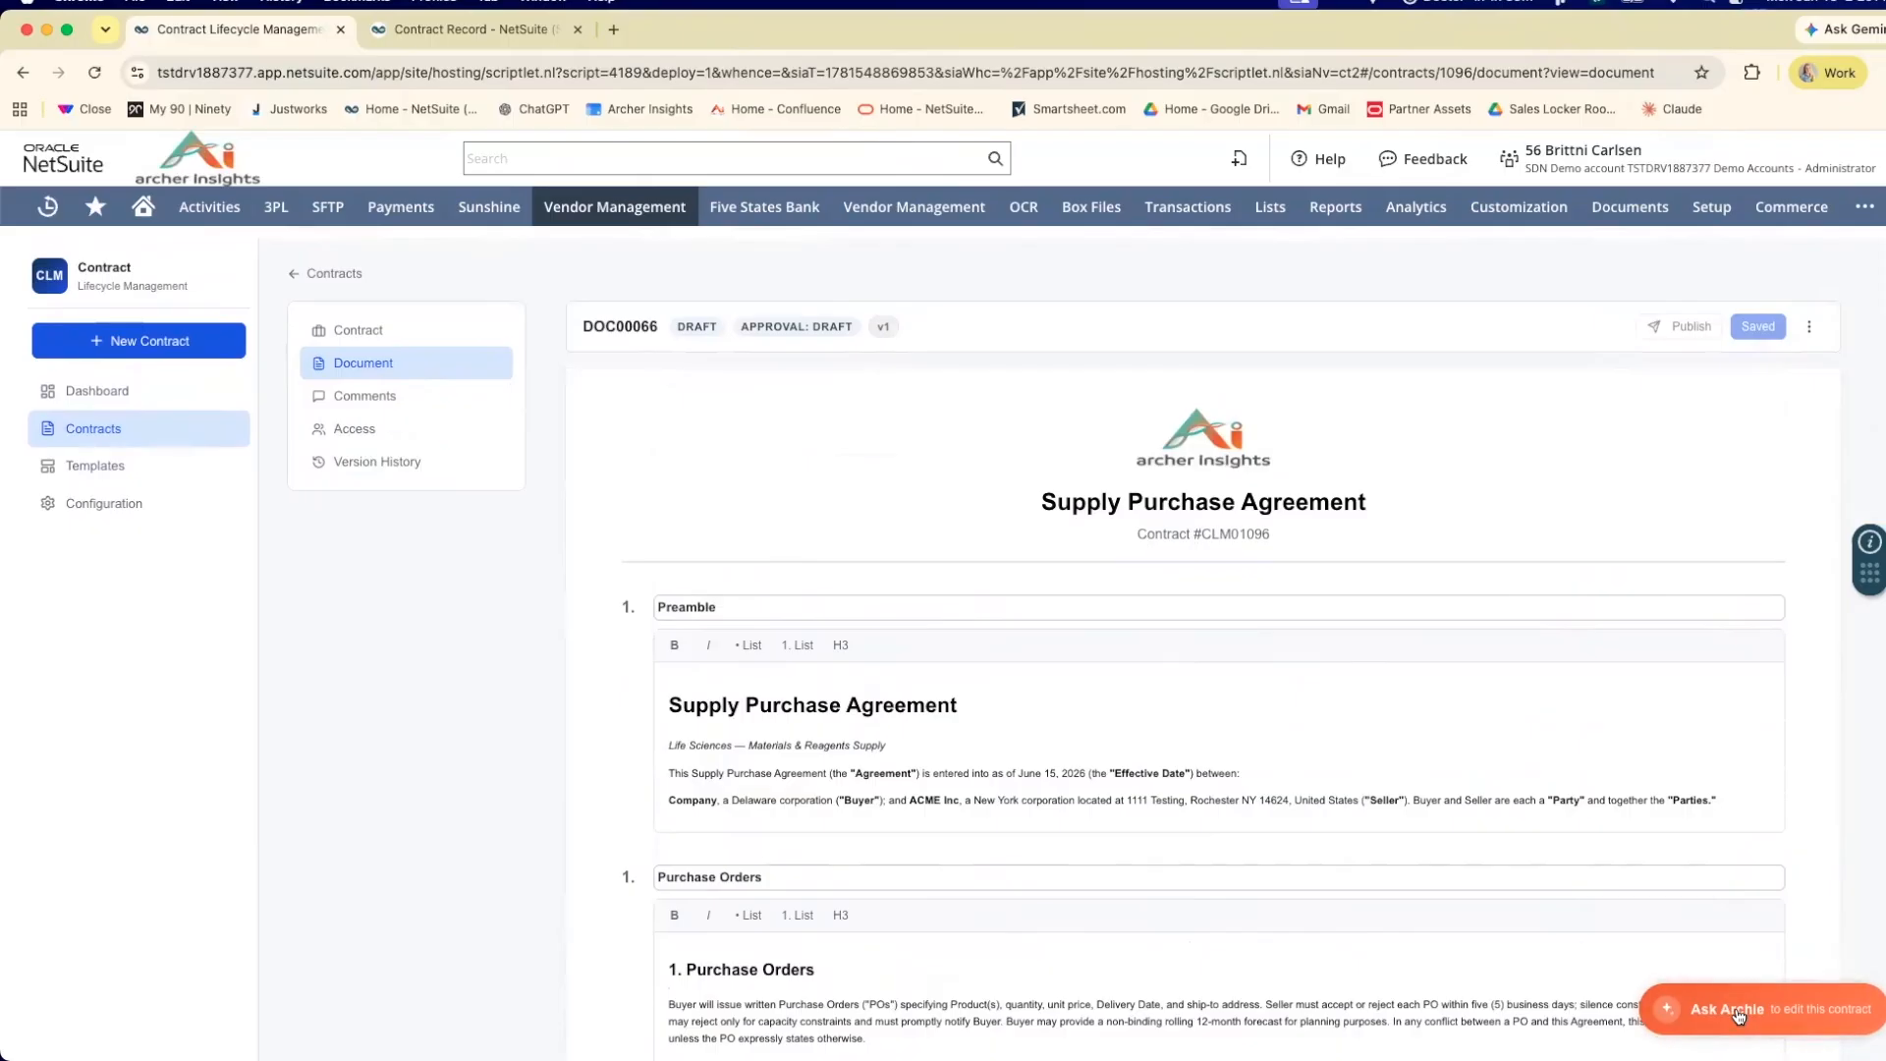
# Ask the Archie contract assistant to "update Delaware to Pennsylvania" in the agreement.
pyautogui.click(1736, 1014)
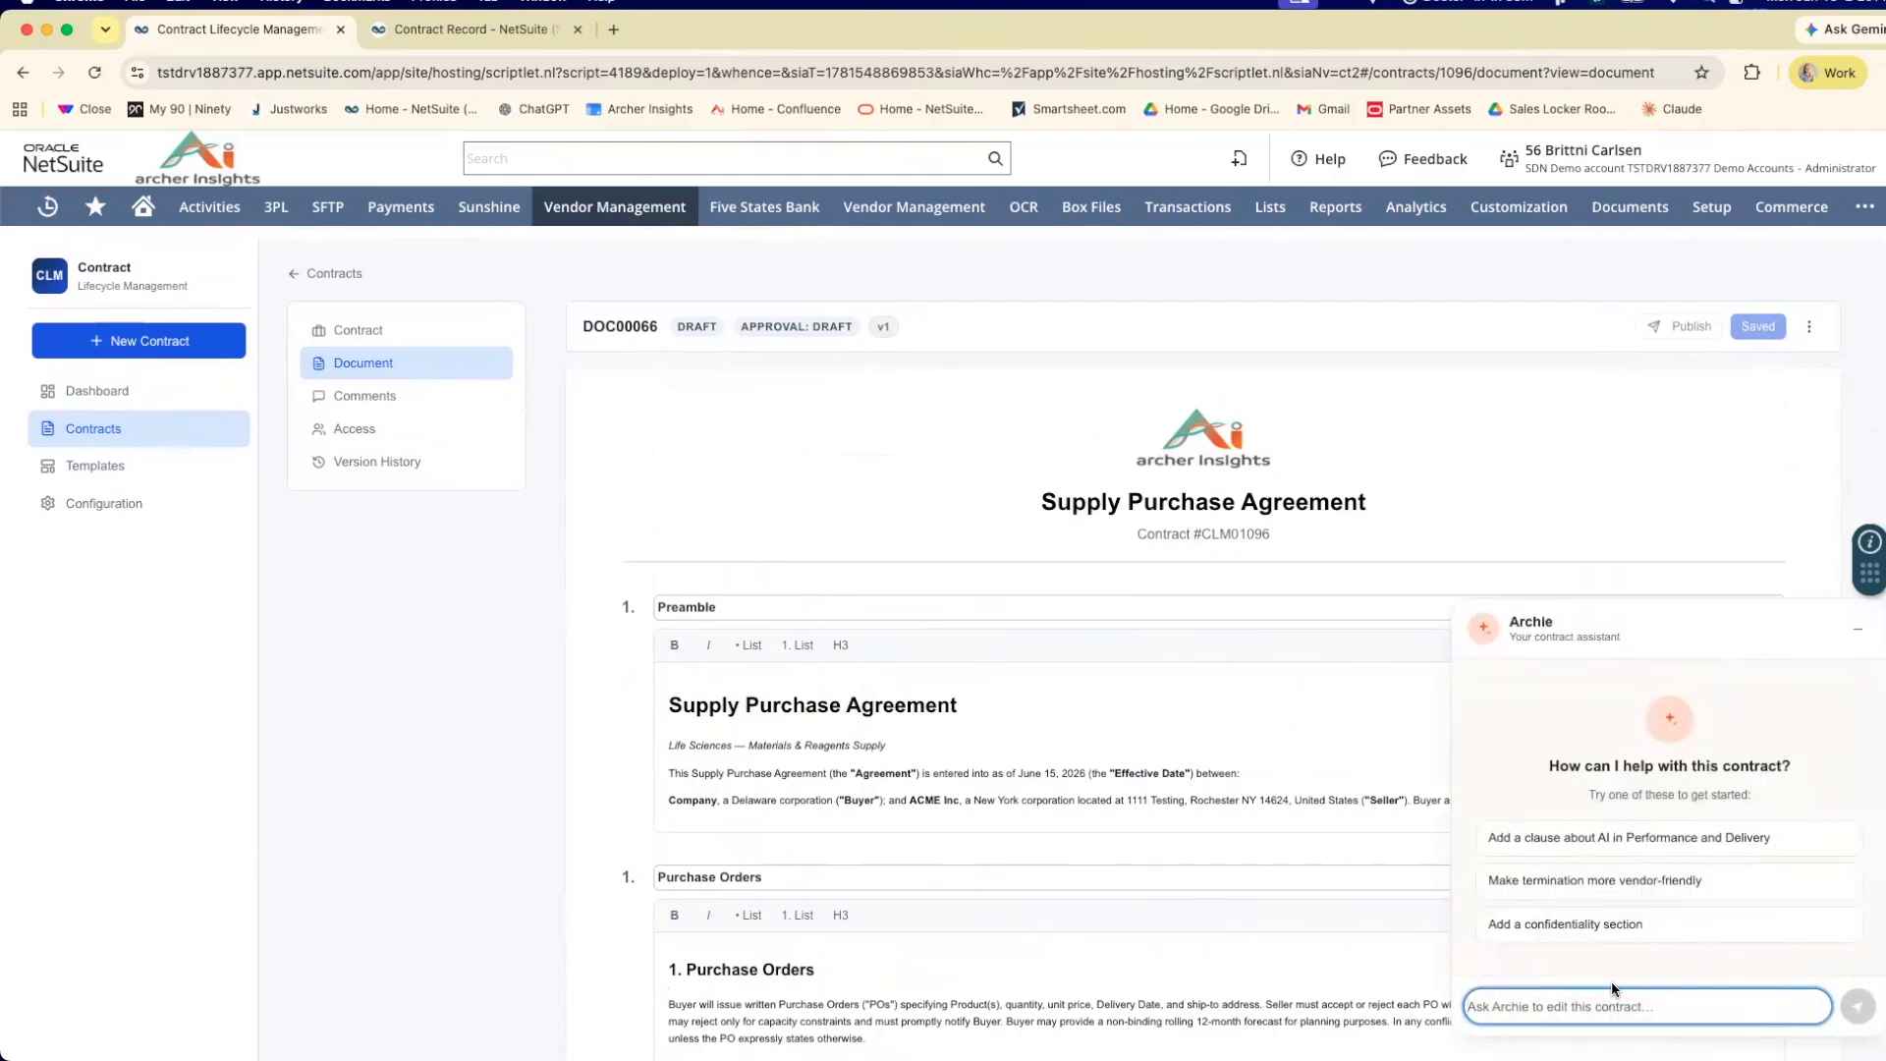
pyautogui.write('update ')
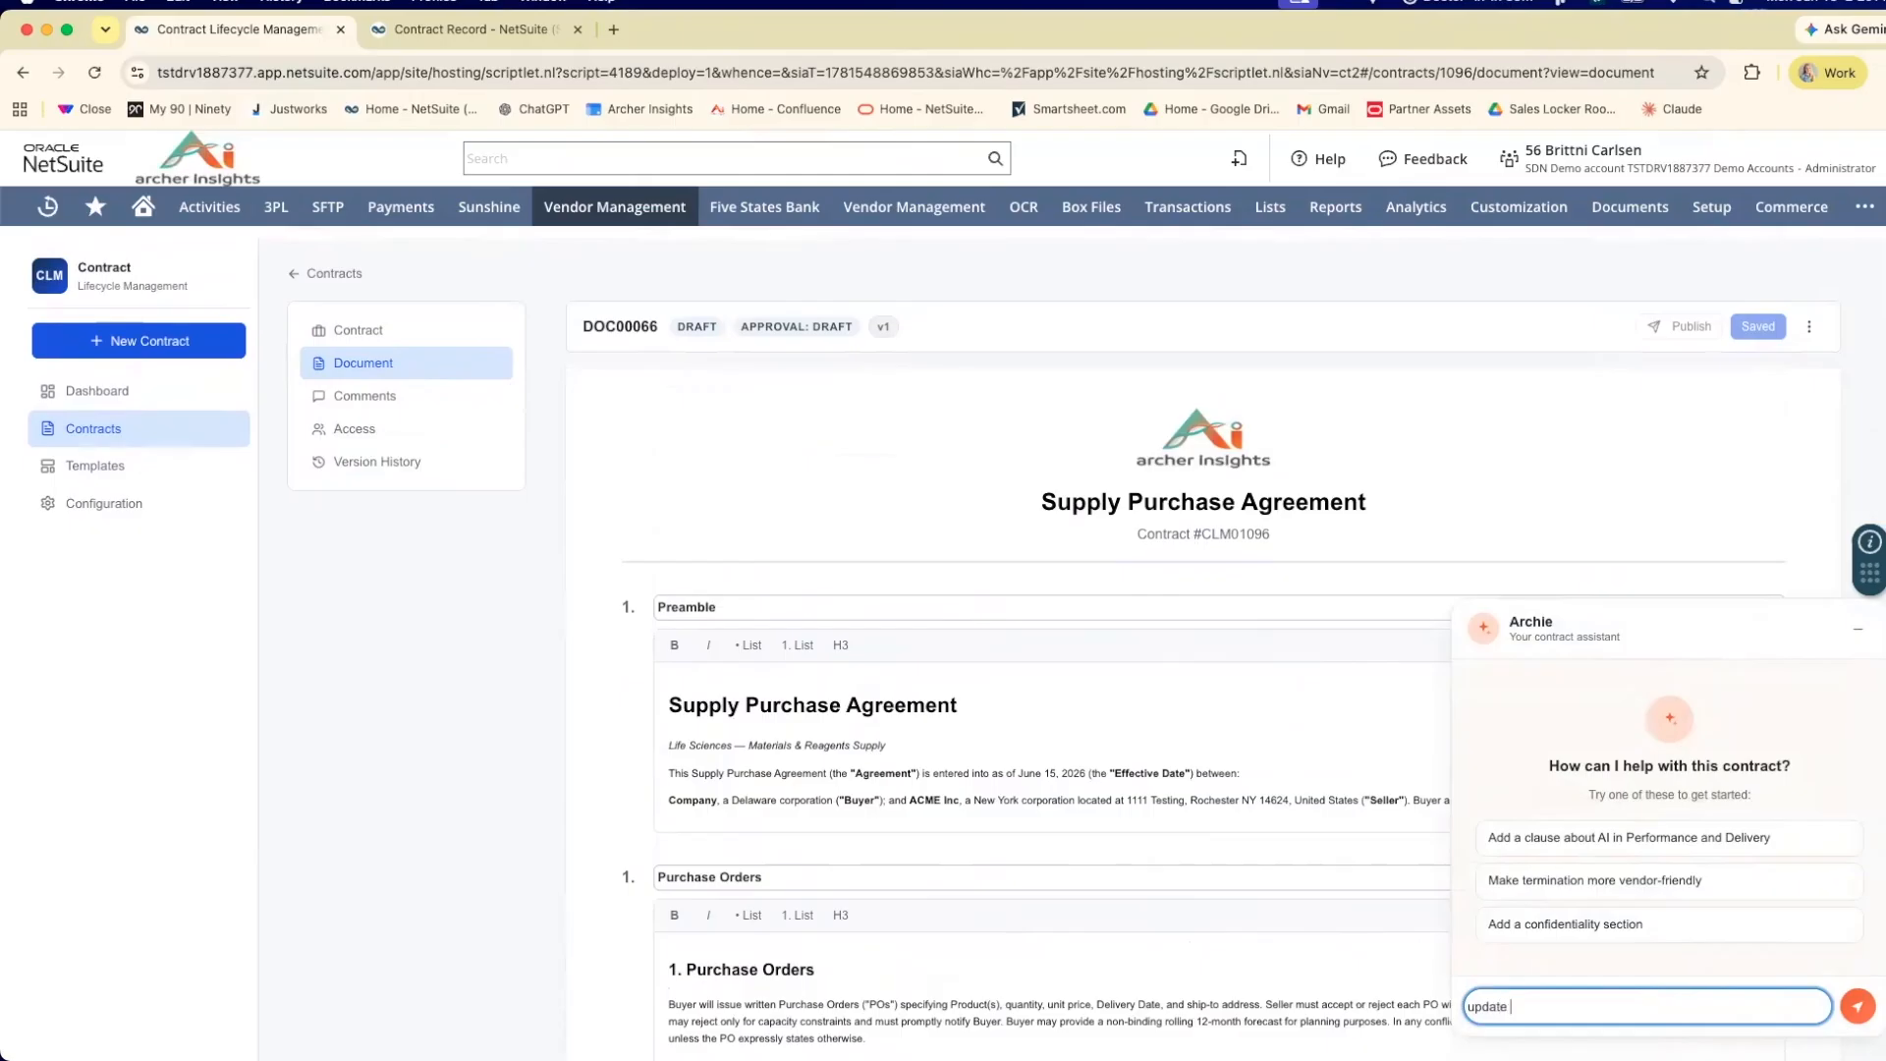
pyautogui.write('Delaware to Pennsylvania')
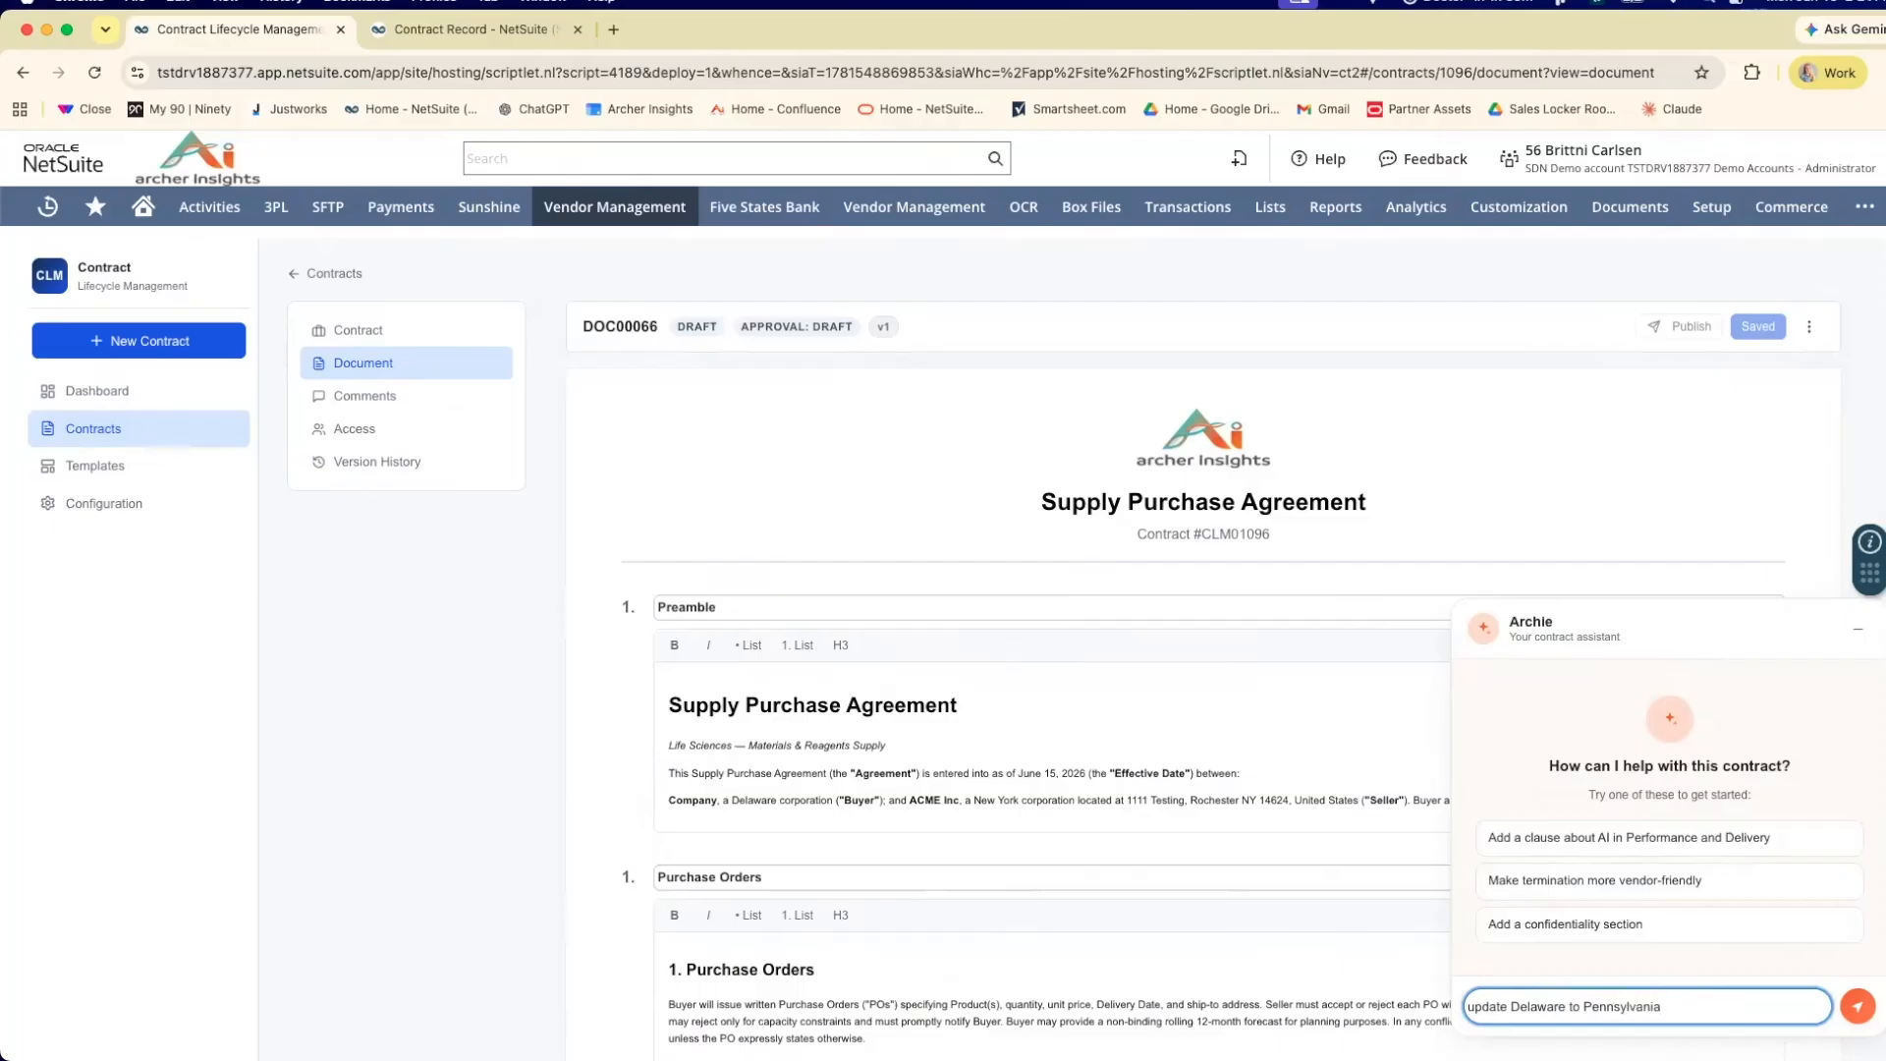
pyautogui.press('Return')
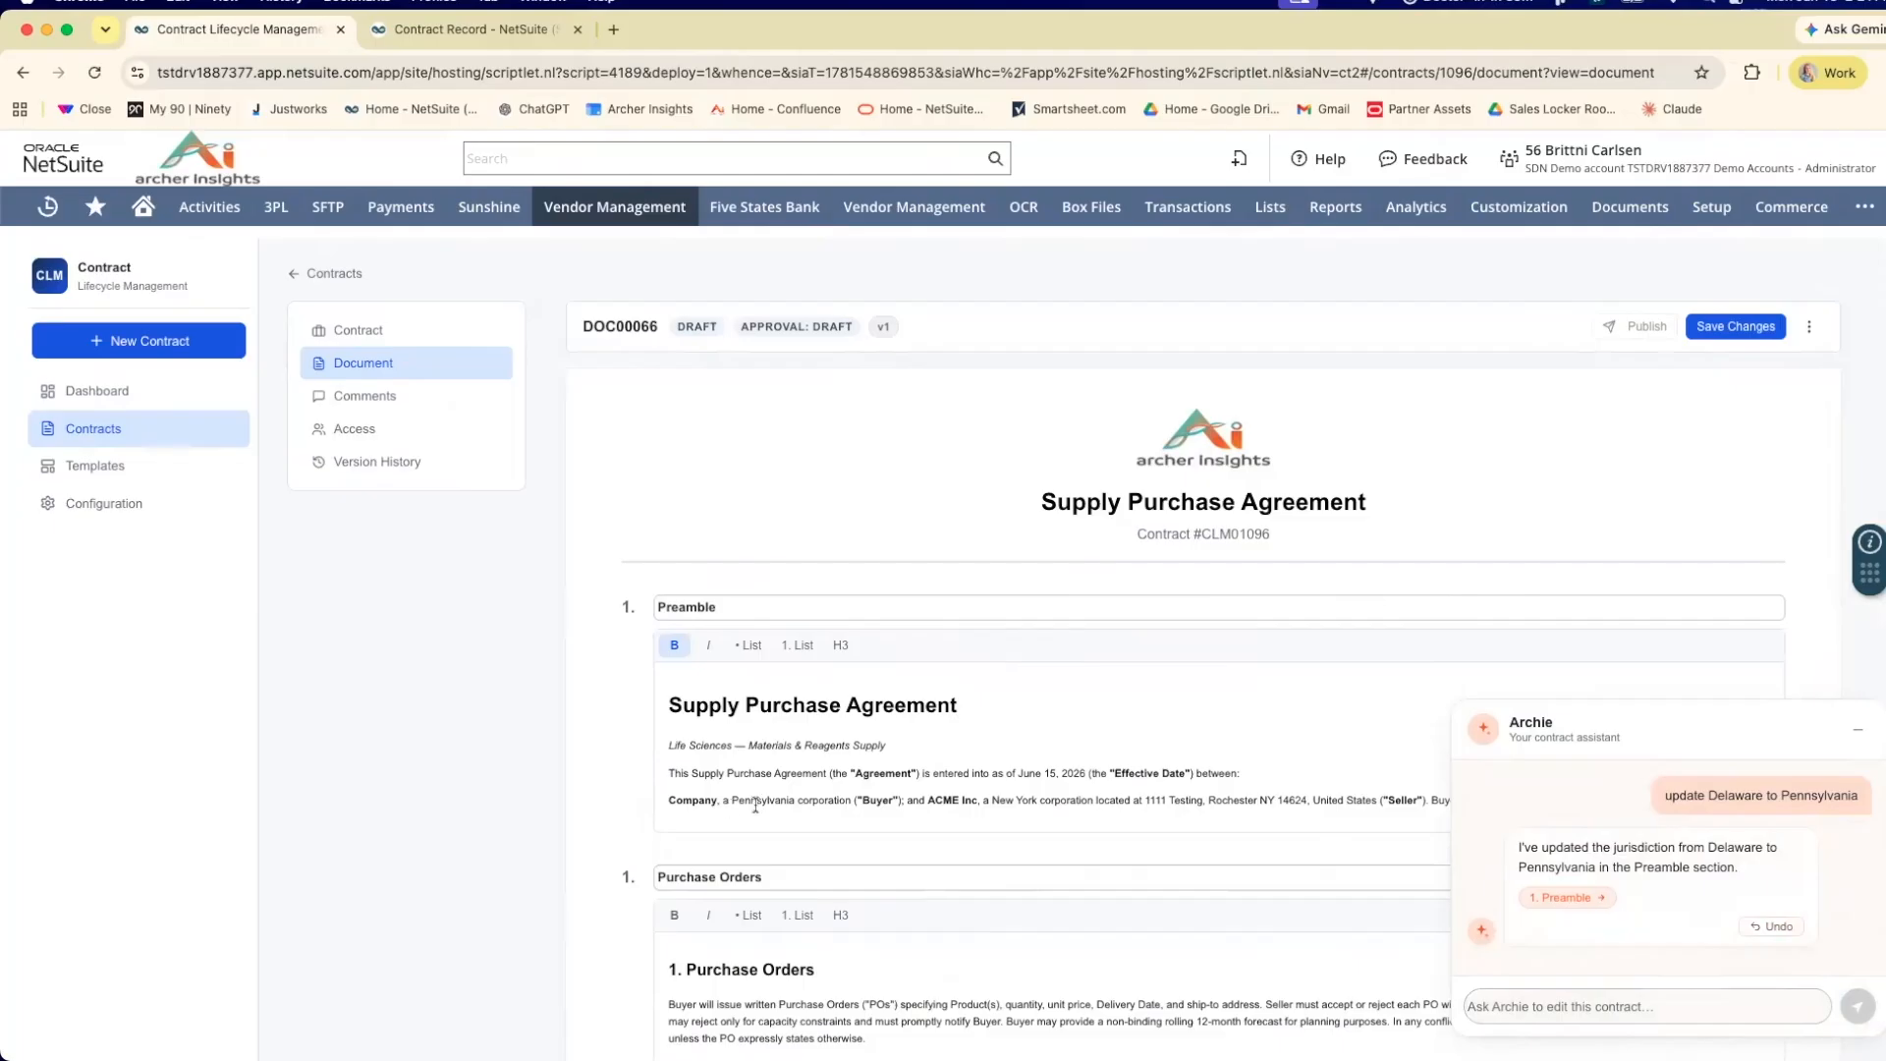
# Send Archie a second request, "Update company to Archer Insights".
pyautogui.scroll(-3, 897, 807)
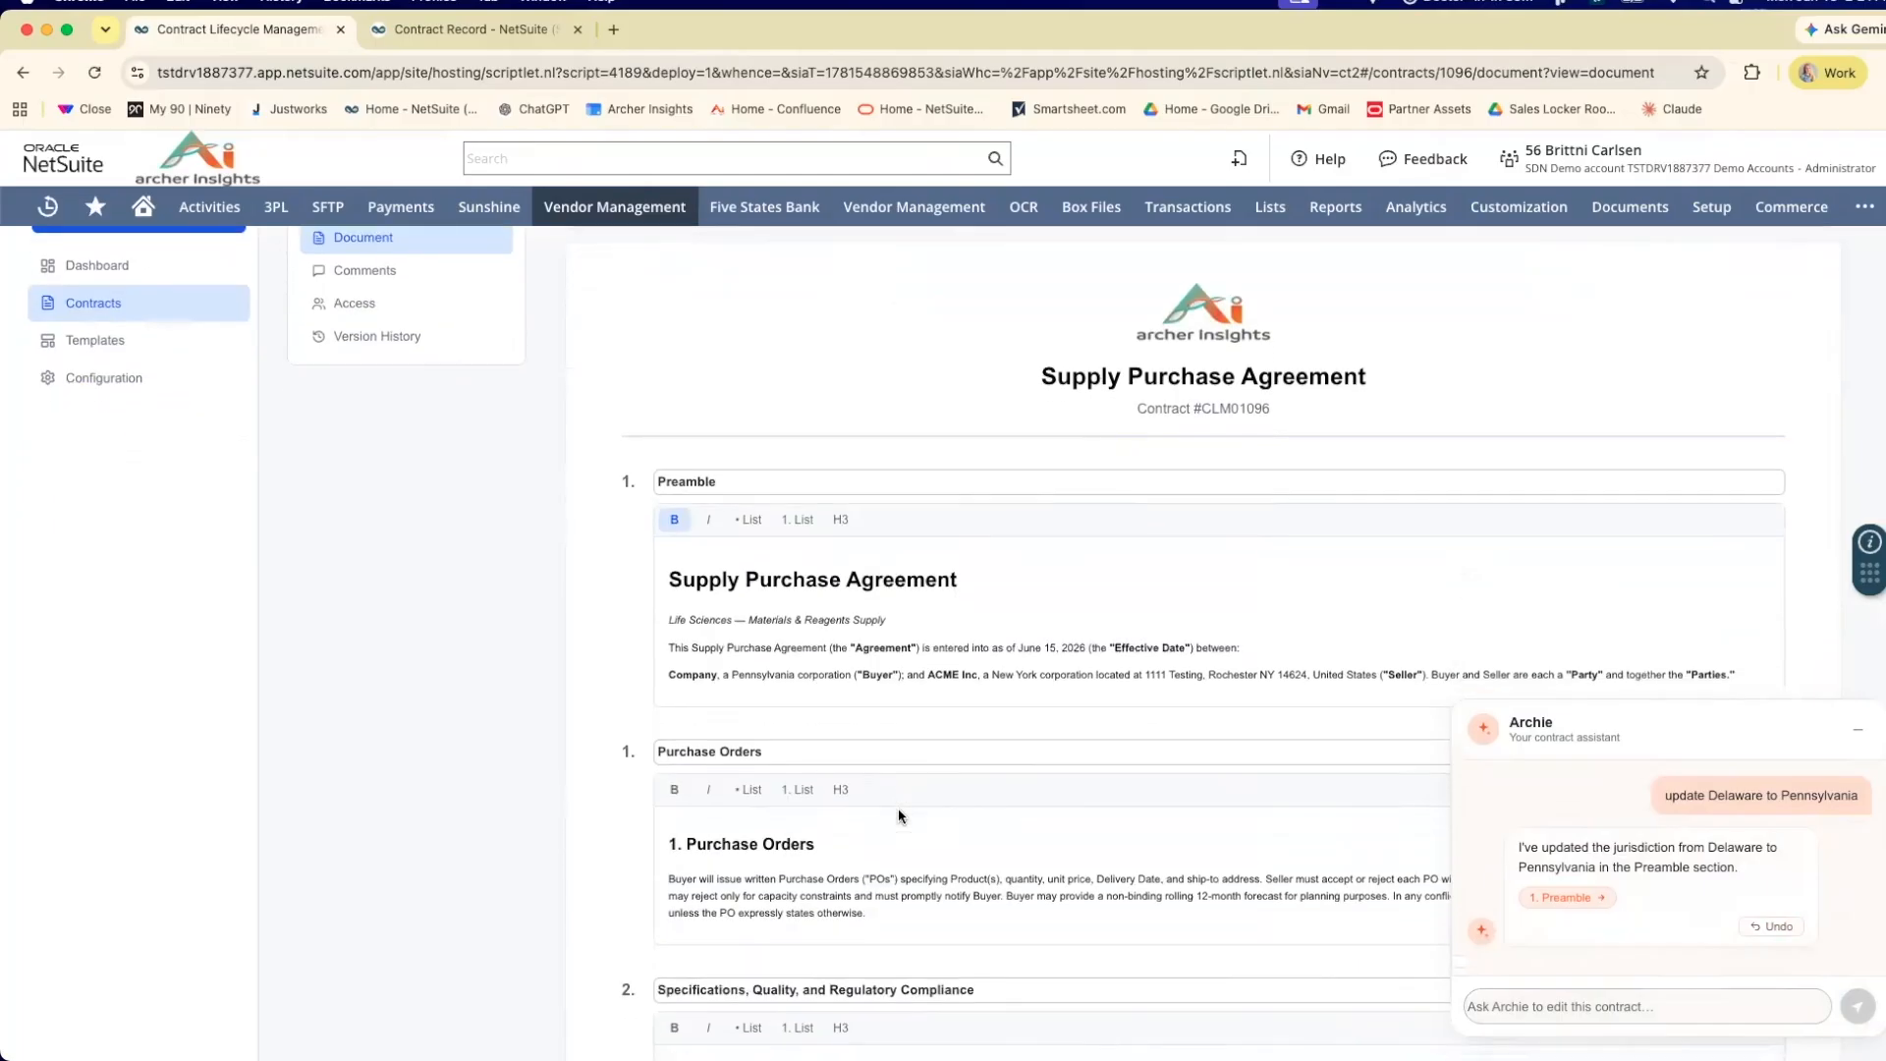
pyautogui.click(1587, 1004)
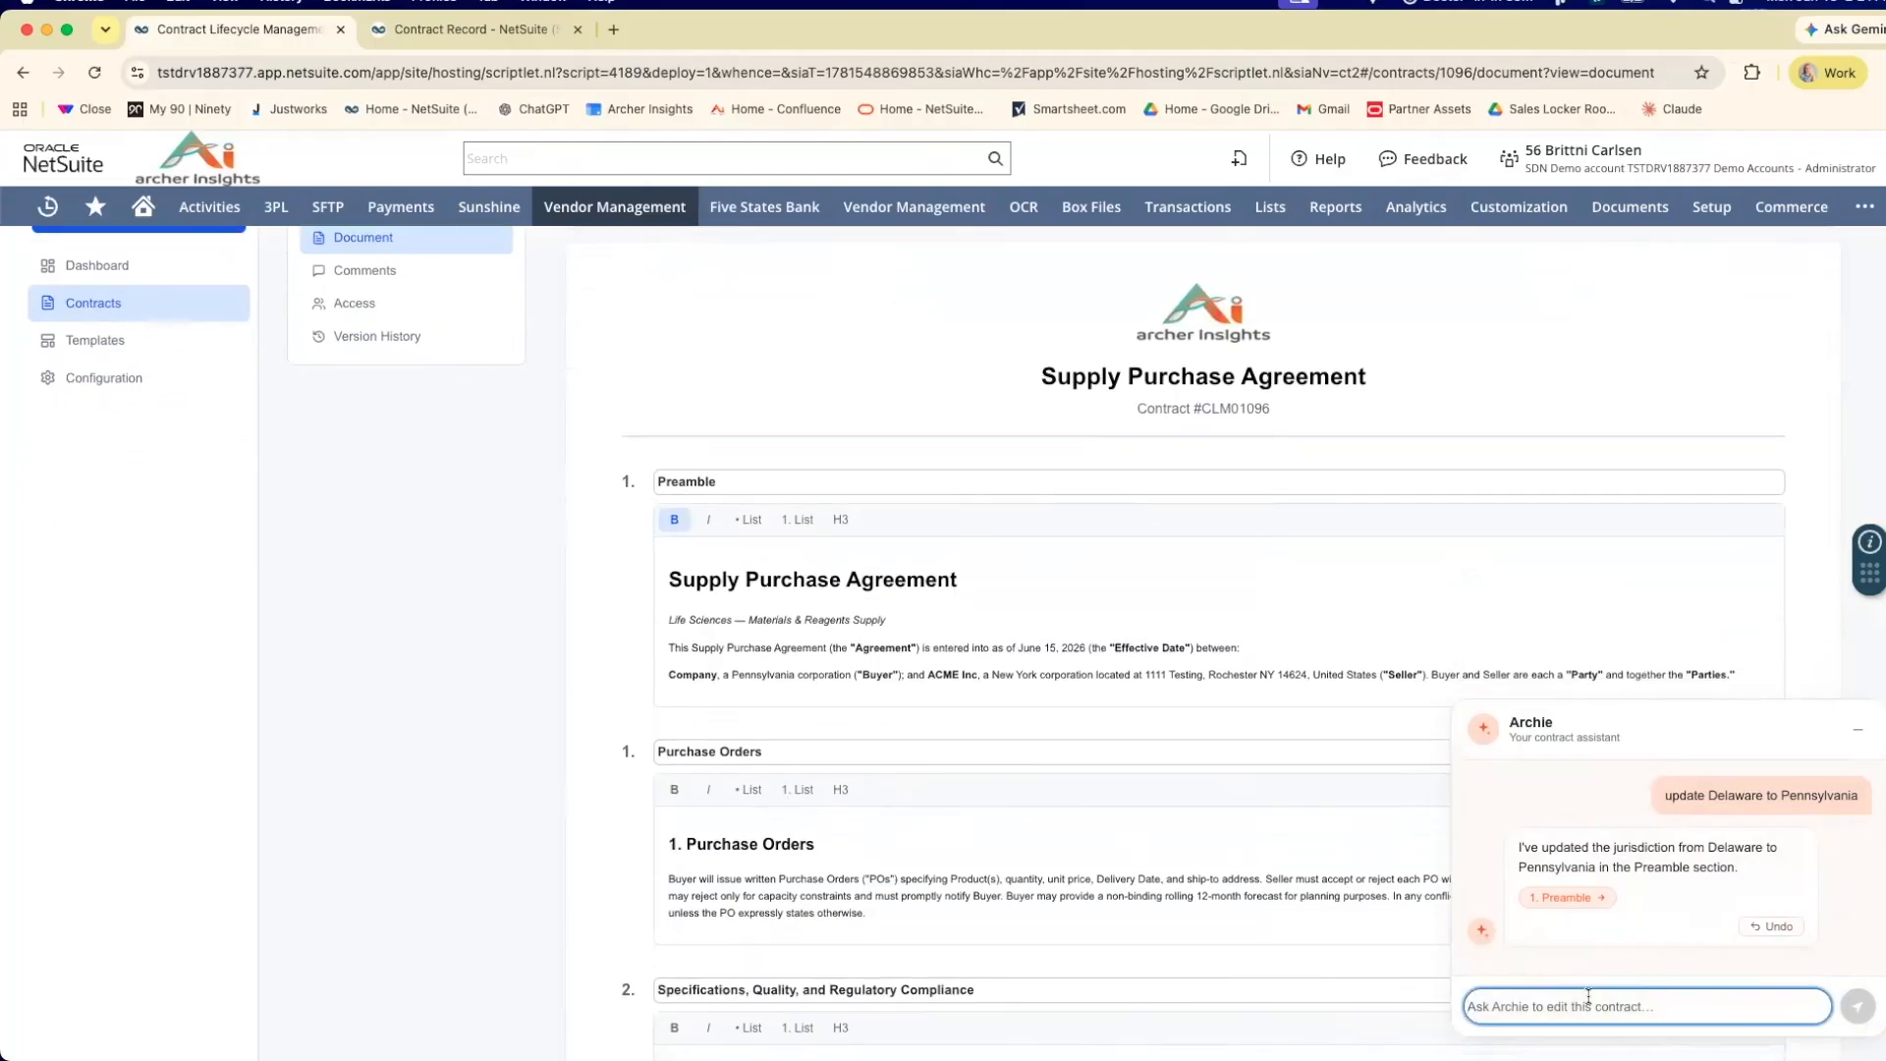
pyautogui.write('Update company to Archer Insights')
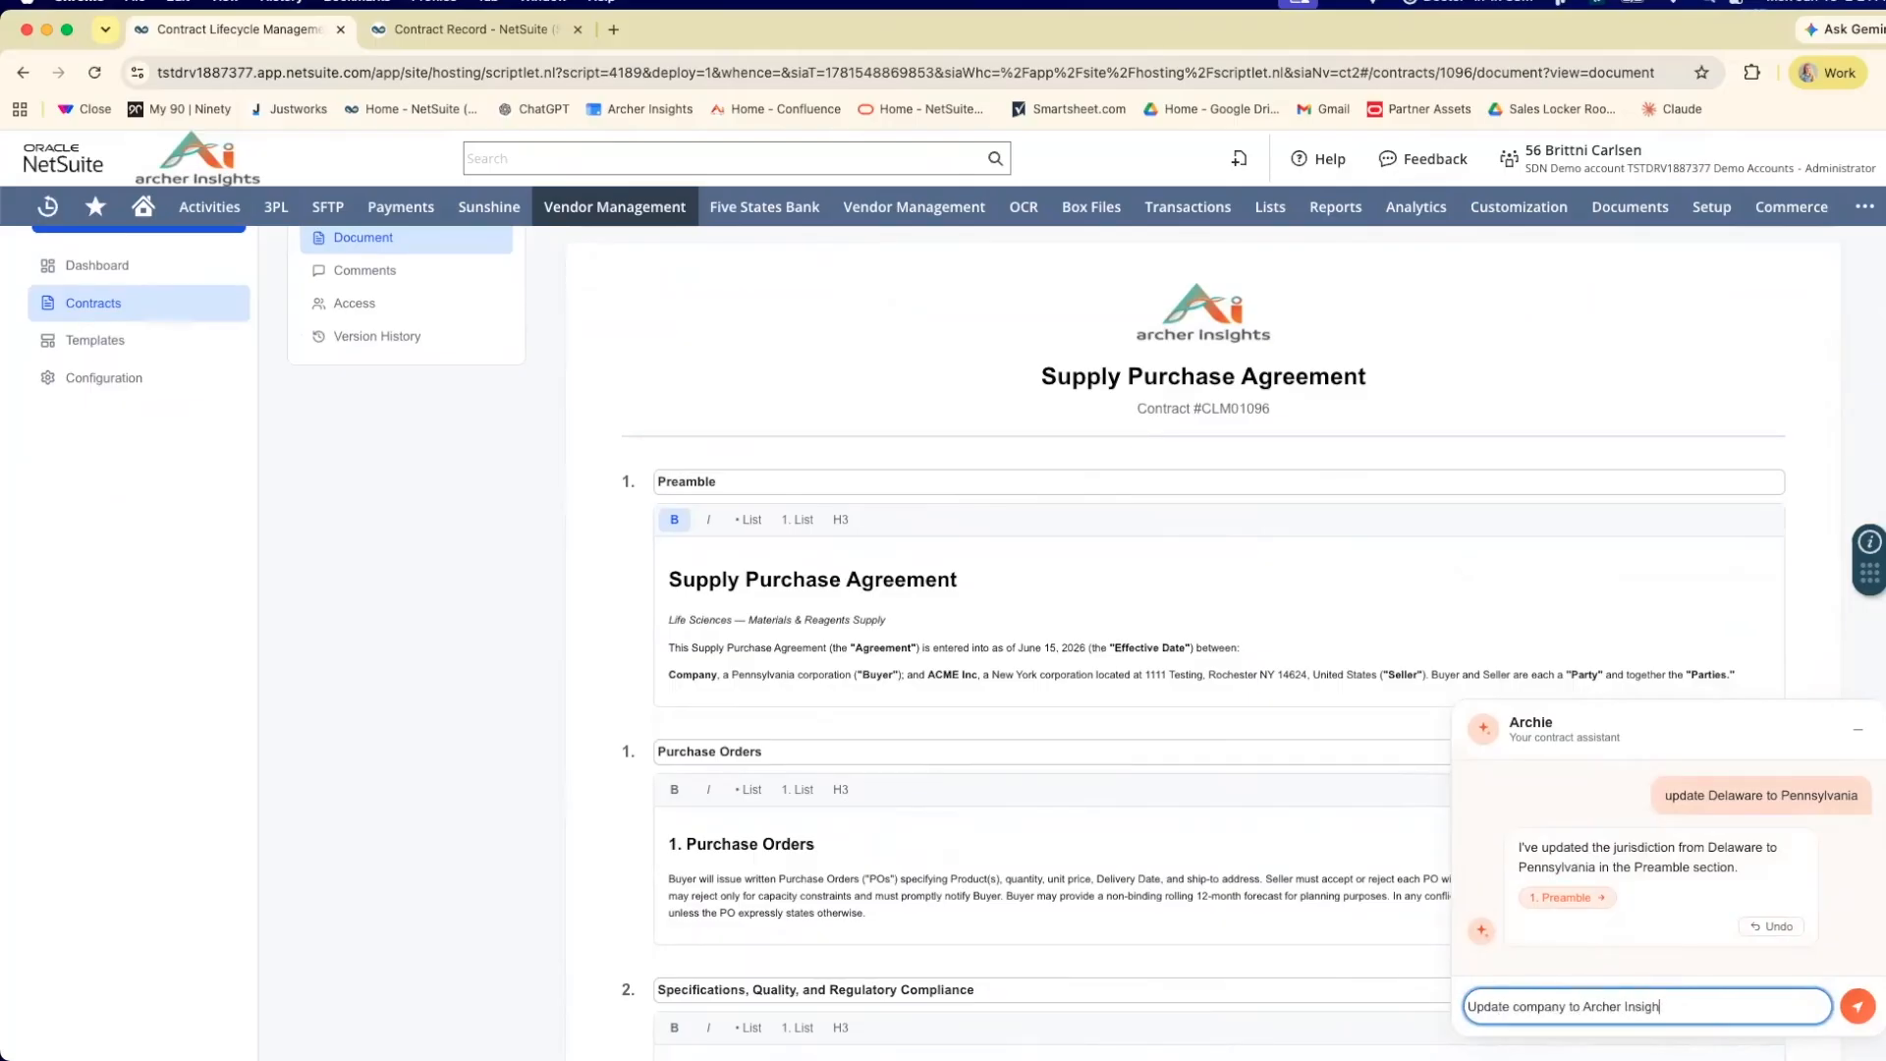
pyautogui.press('Return')
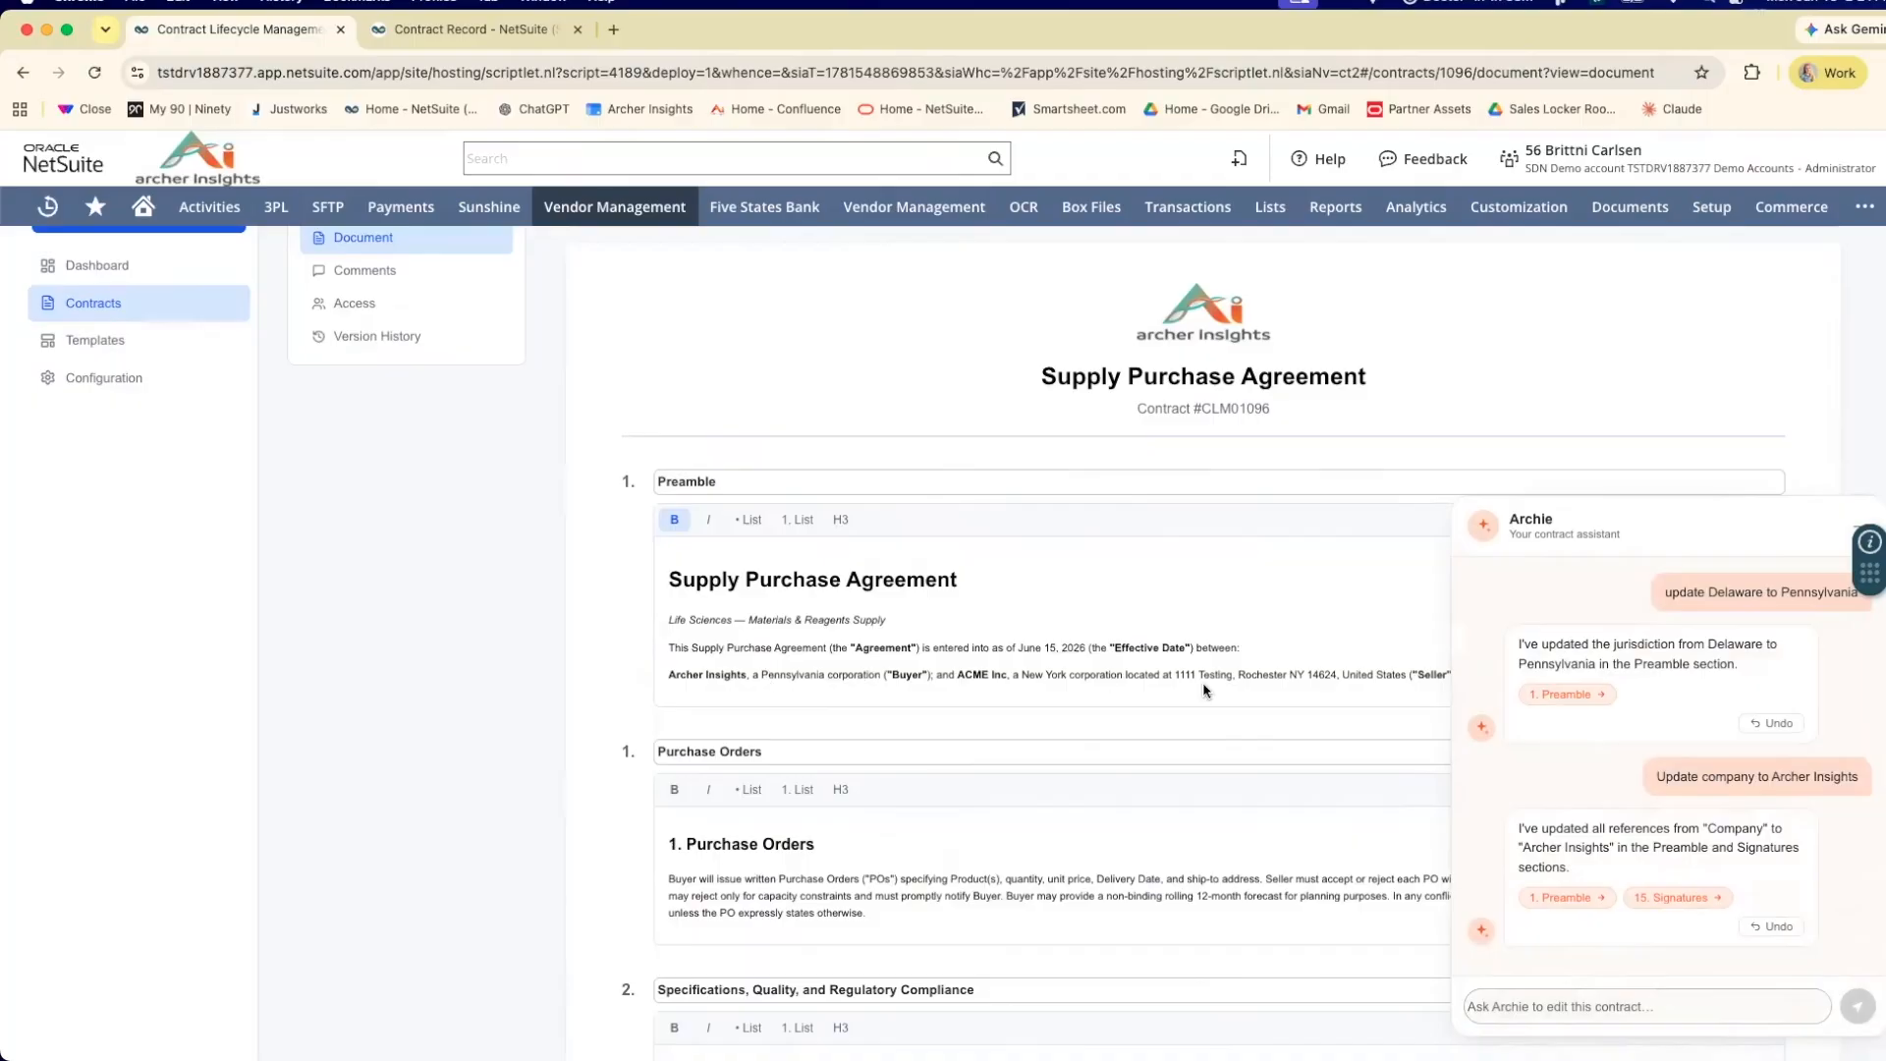
# Check the buyer name in the Signatures section, close the assistant and save the document changes.
pyautogui.scroll(-20, 1204, 690)
pyautogui.scroll(-3, 1203, 685)
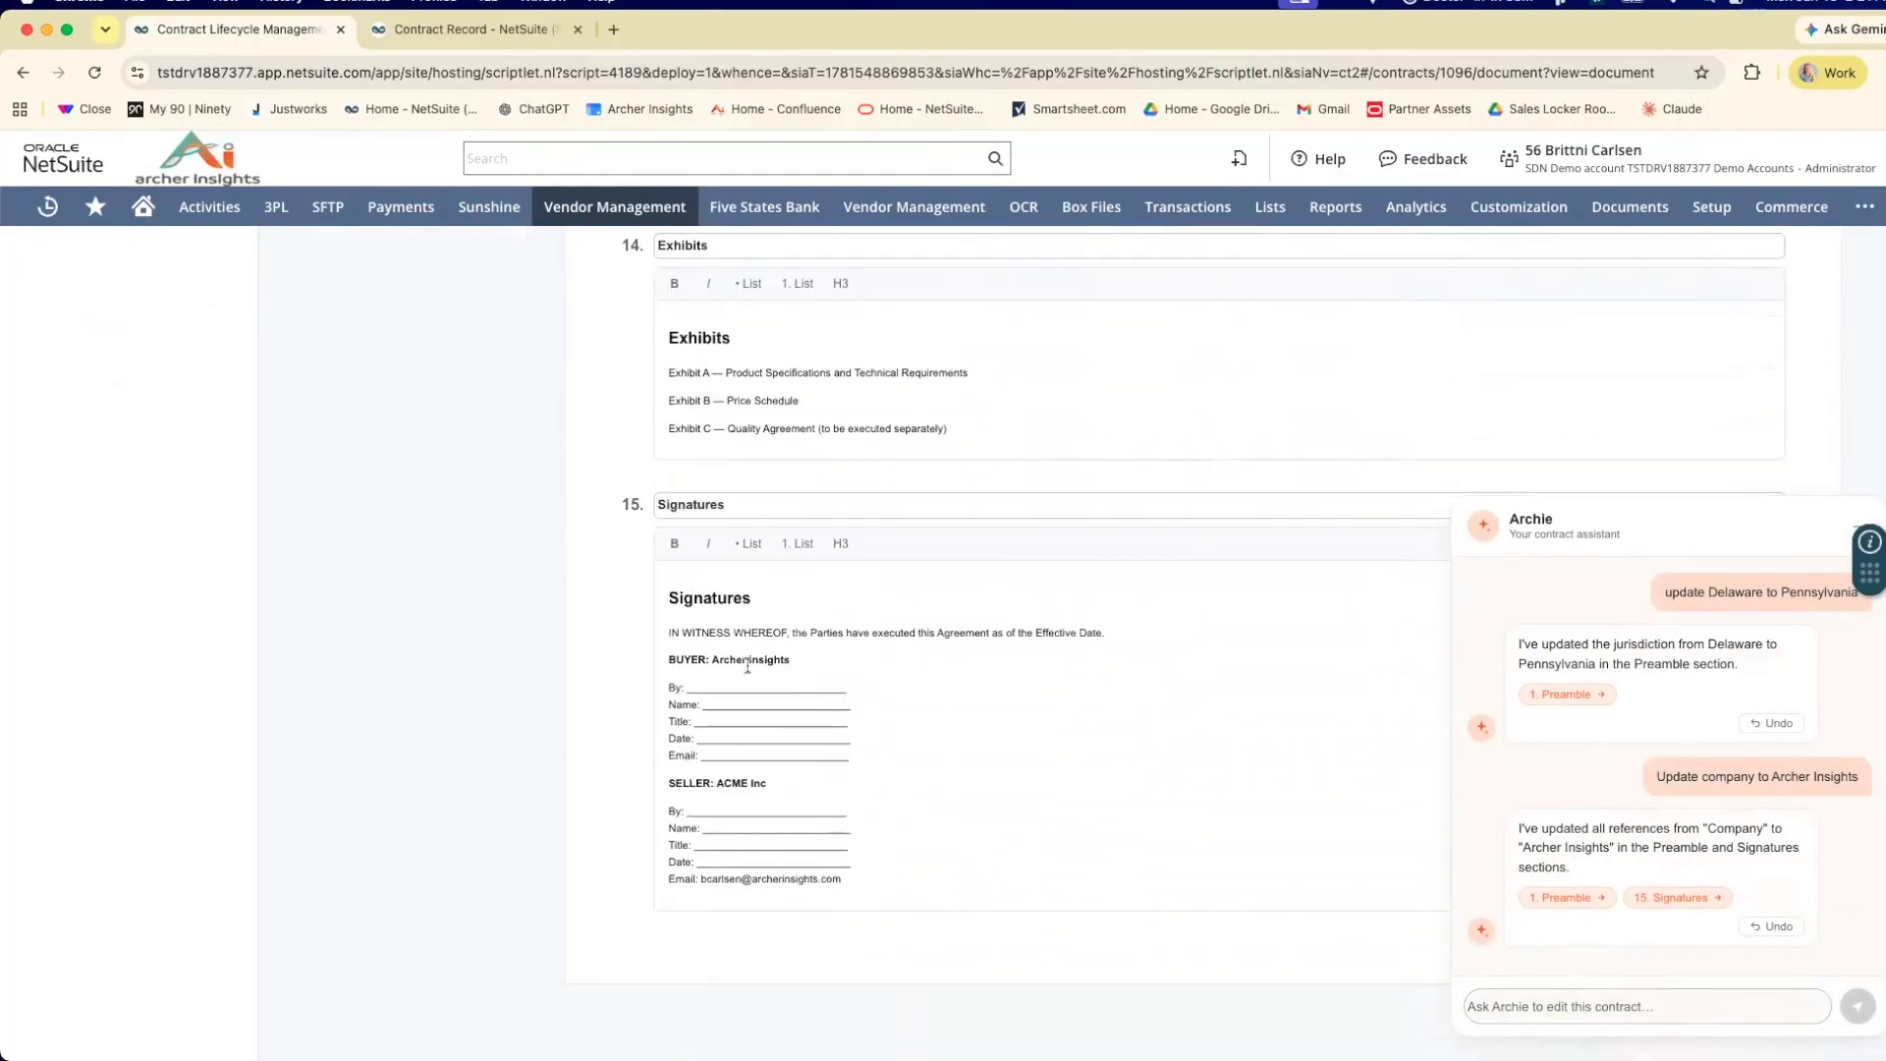
pyautogui.scroll(4, 1100, 692)
pyautogui.scroll(20, 1100, 691)
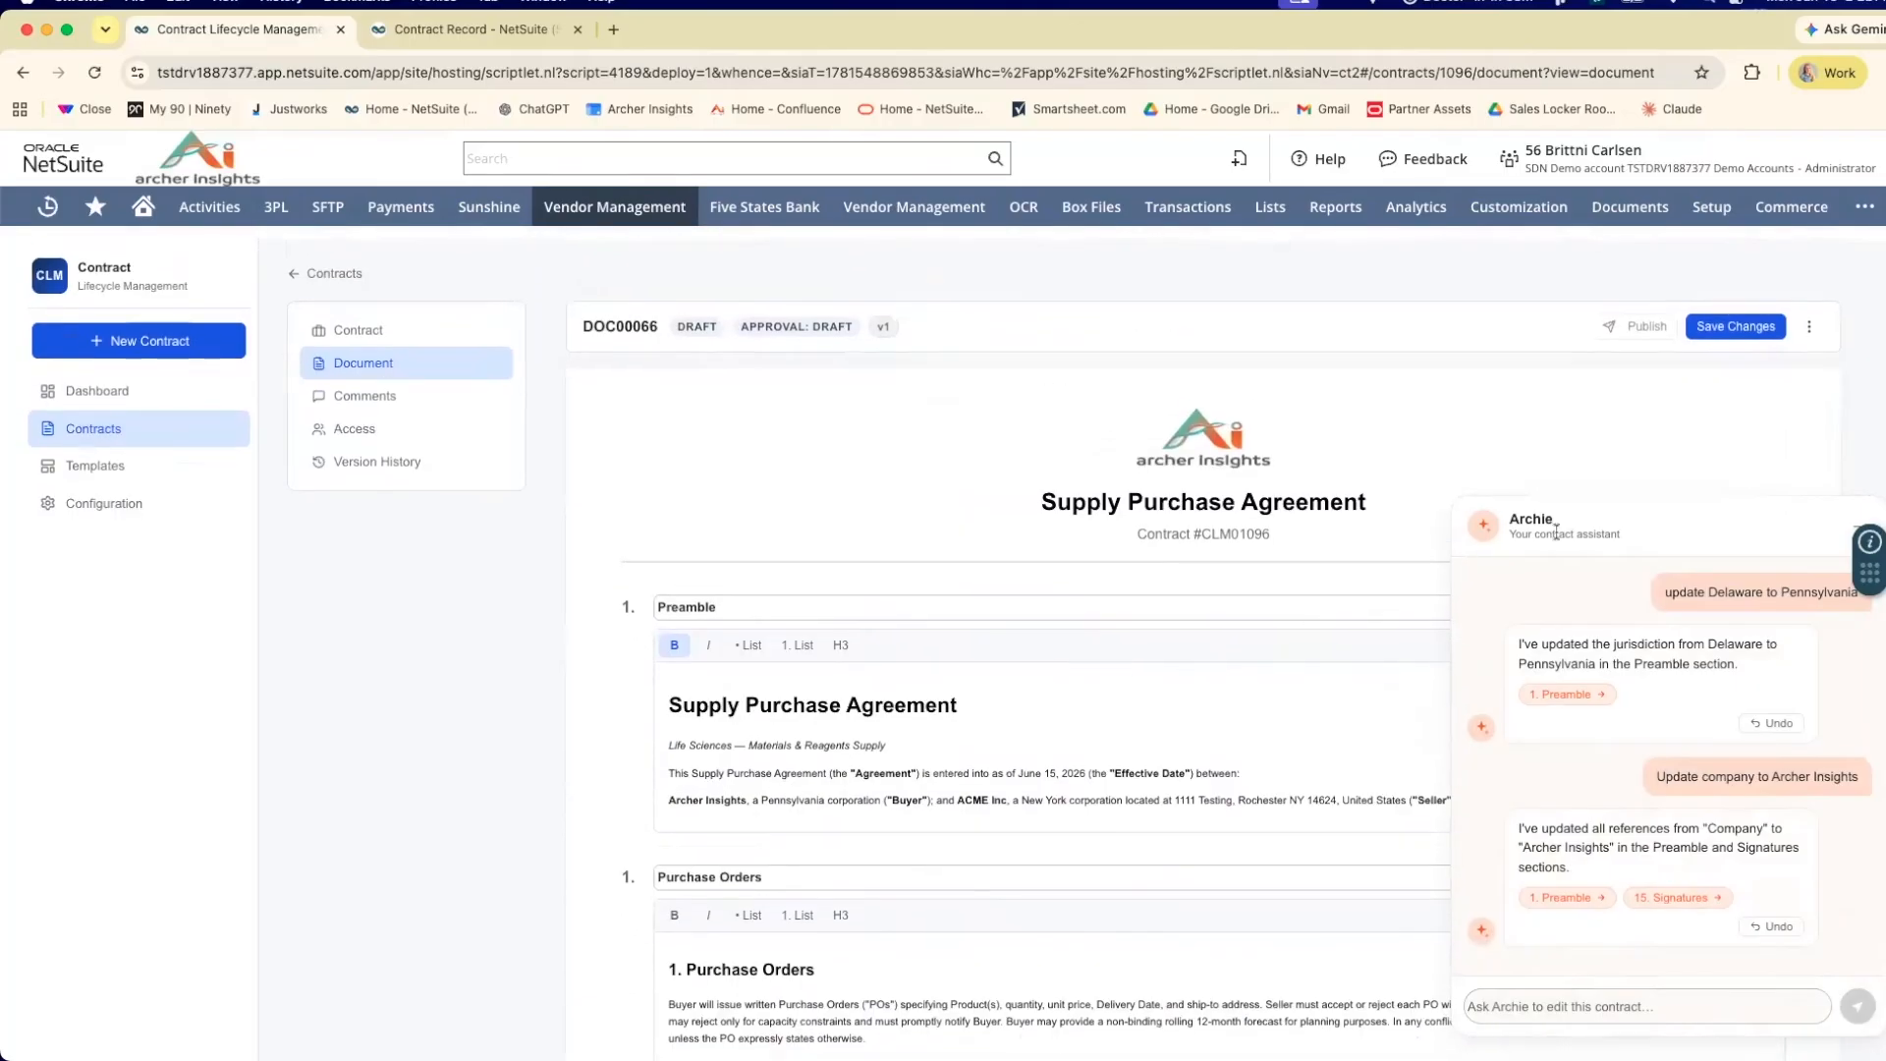
pyautogui.click(1856, 527)
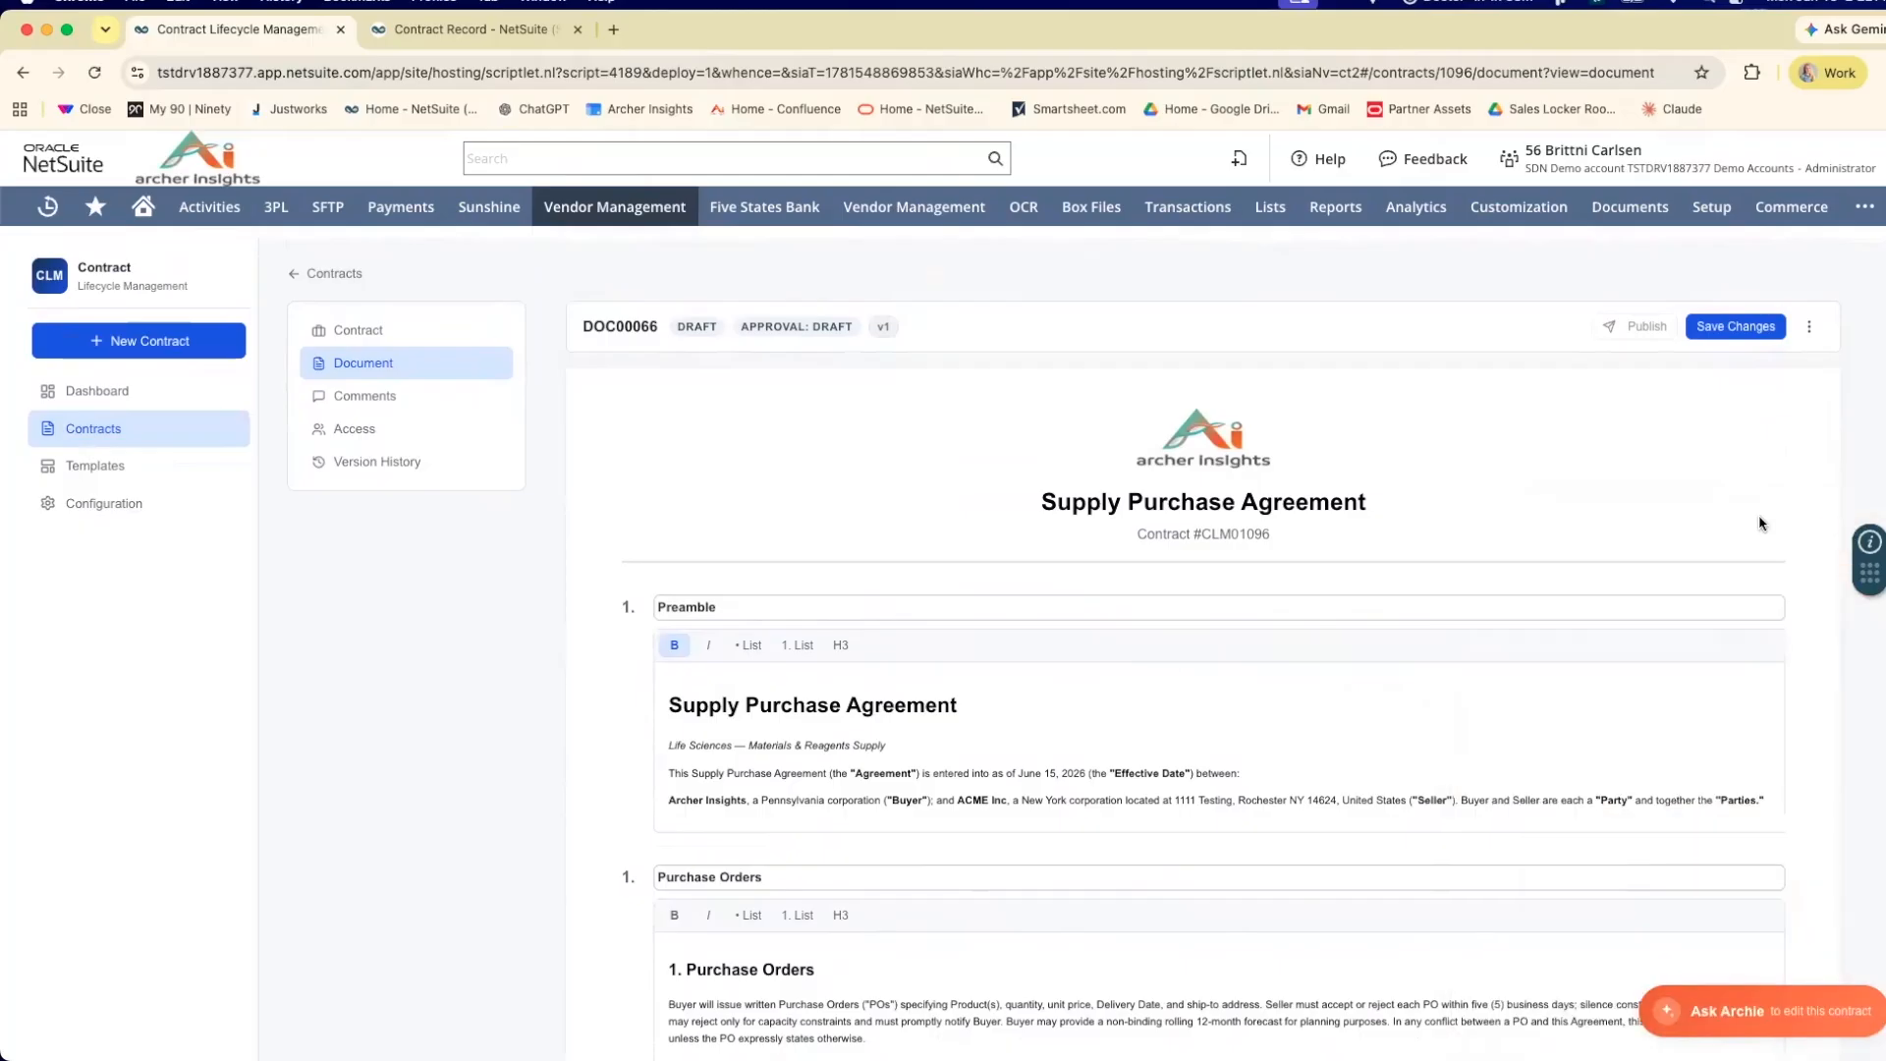
pyautogui.click(1730, 331)
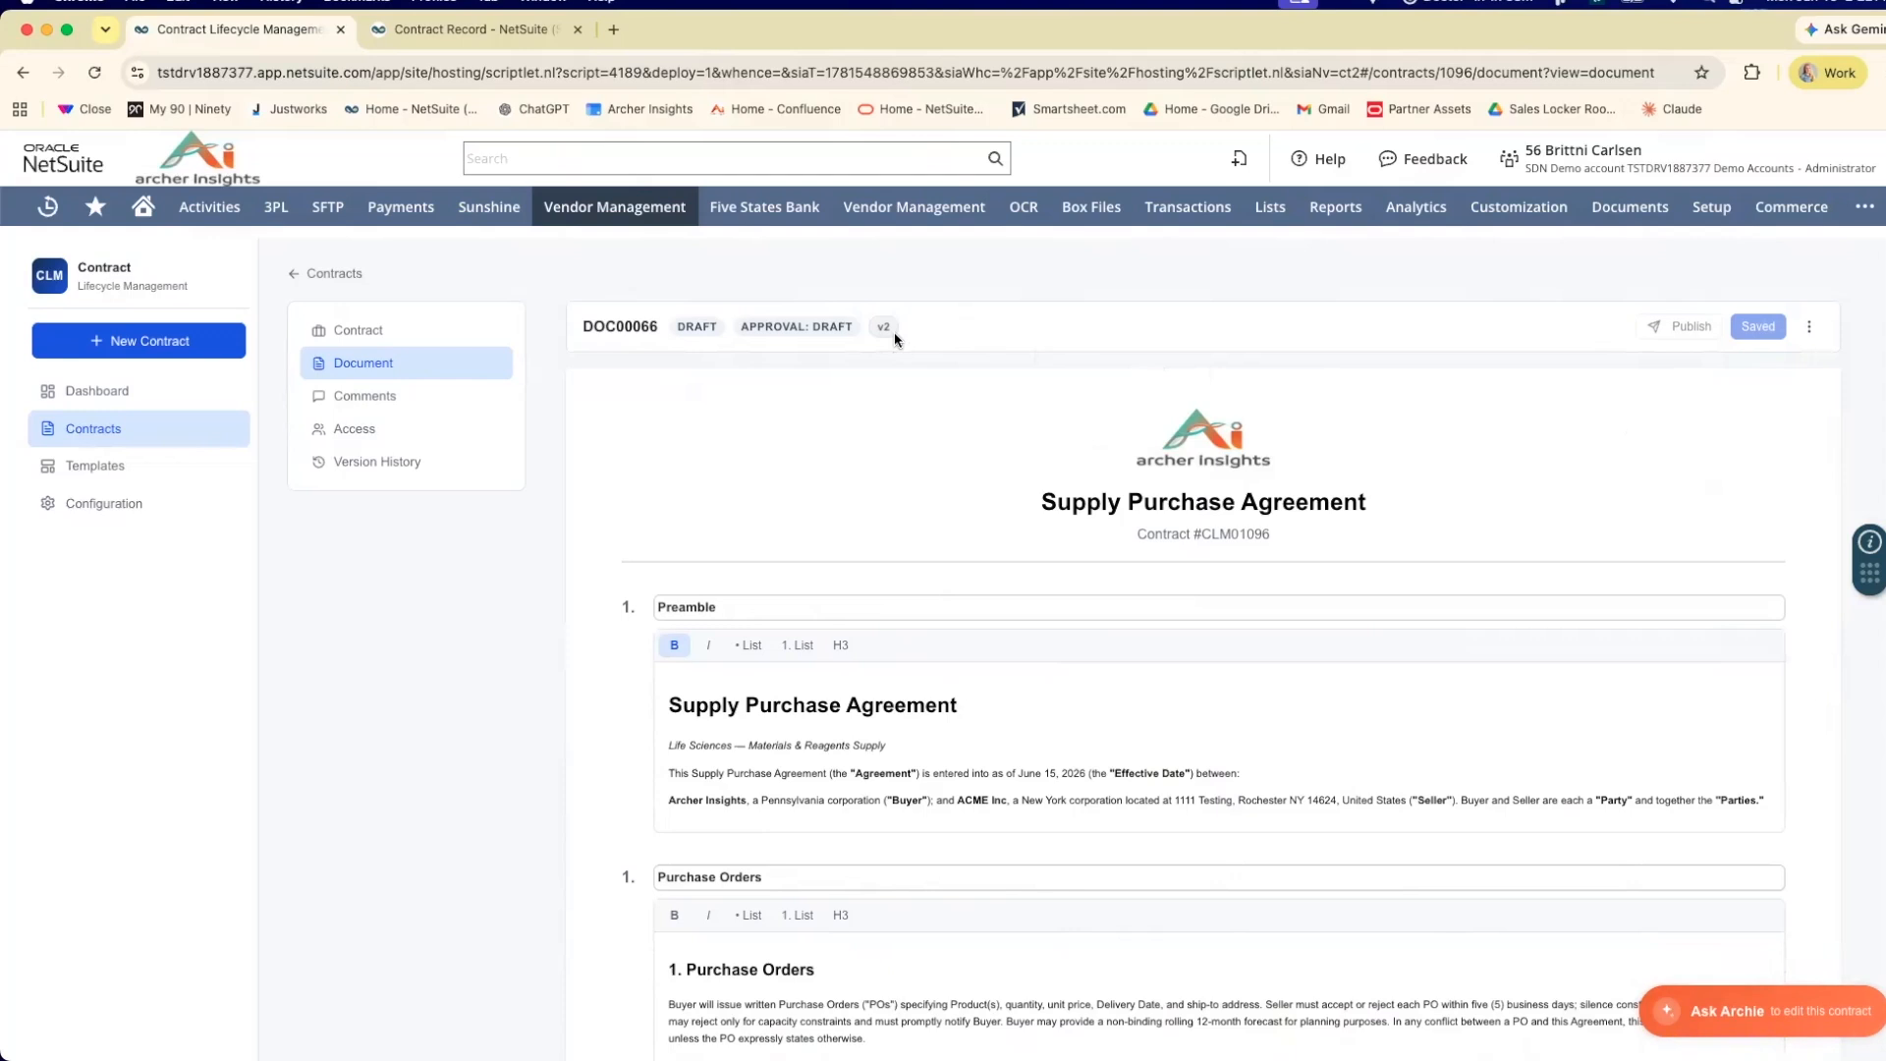
# Compare Version 1 with Version 2 in the document's version history and go through the modified sections.
pyautogui.click(391, 476)
pyautogui.click(783, 469)
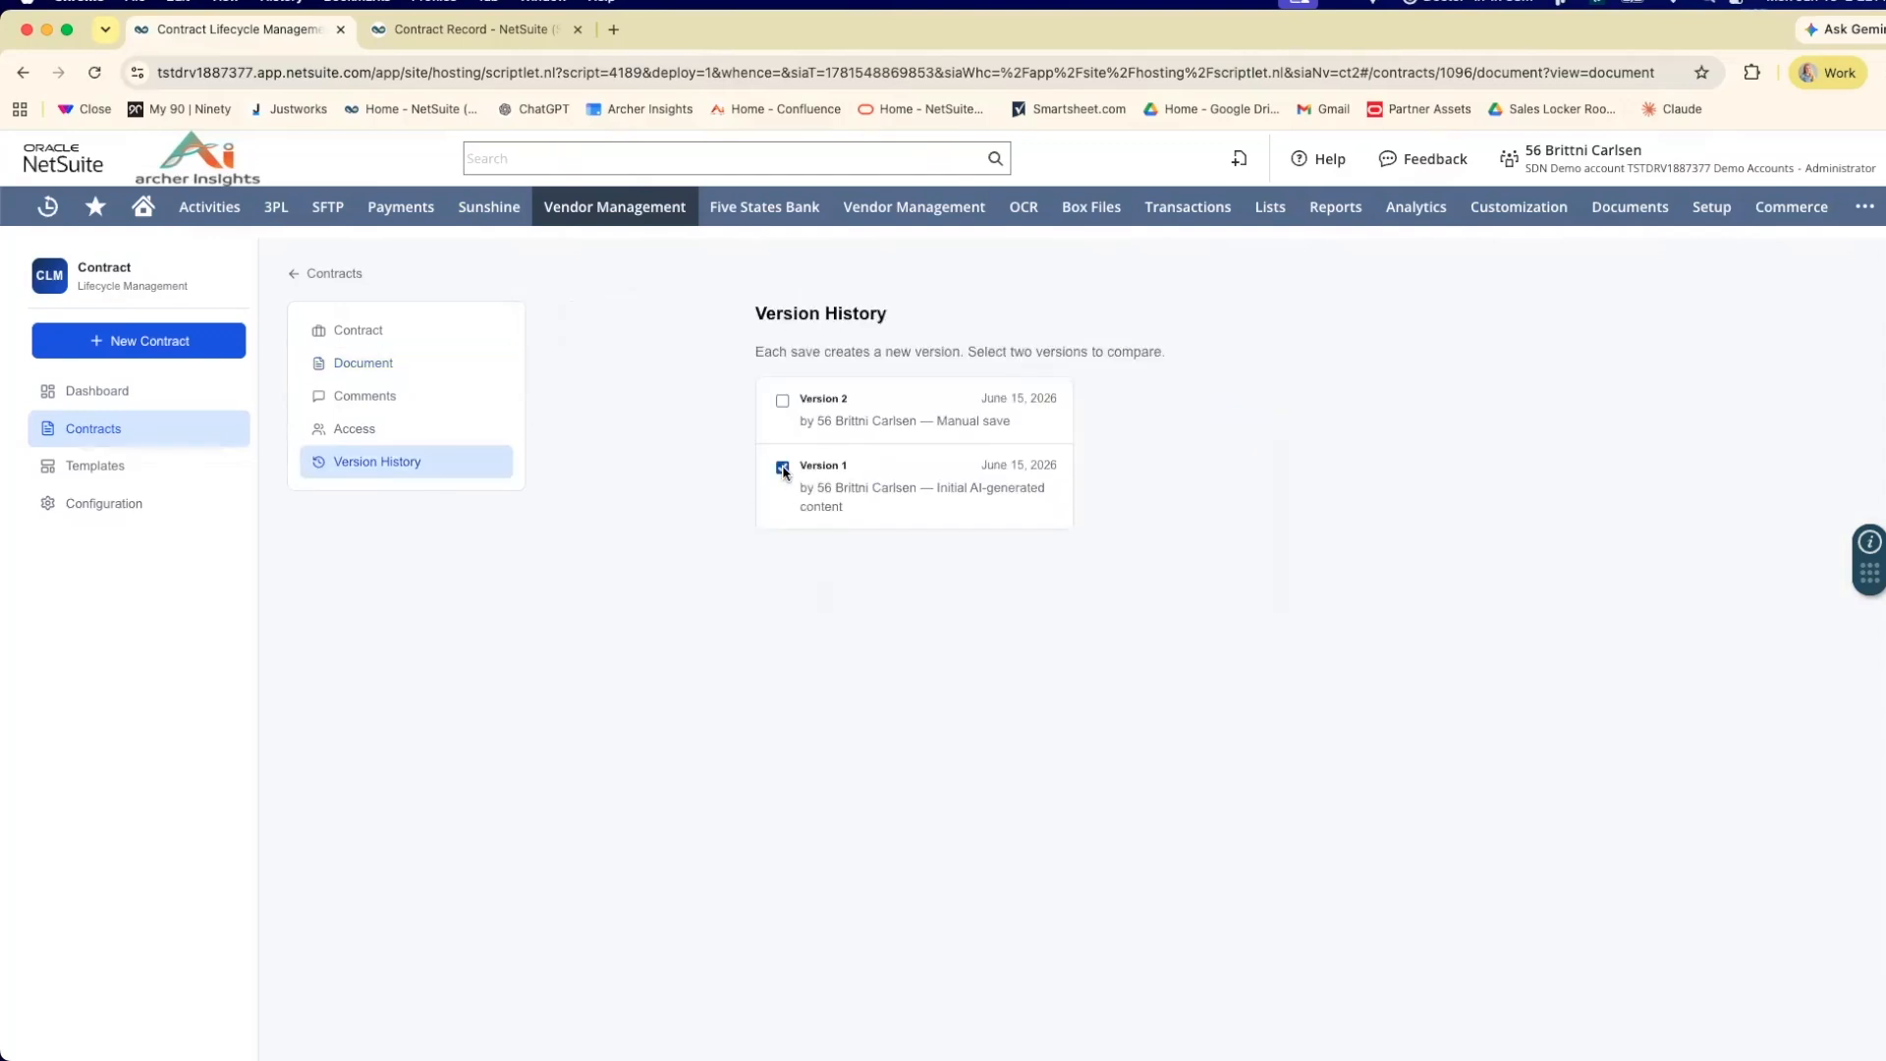
pyautogui.click(783, 403)
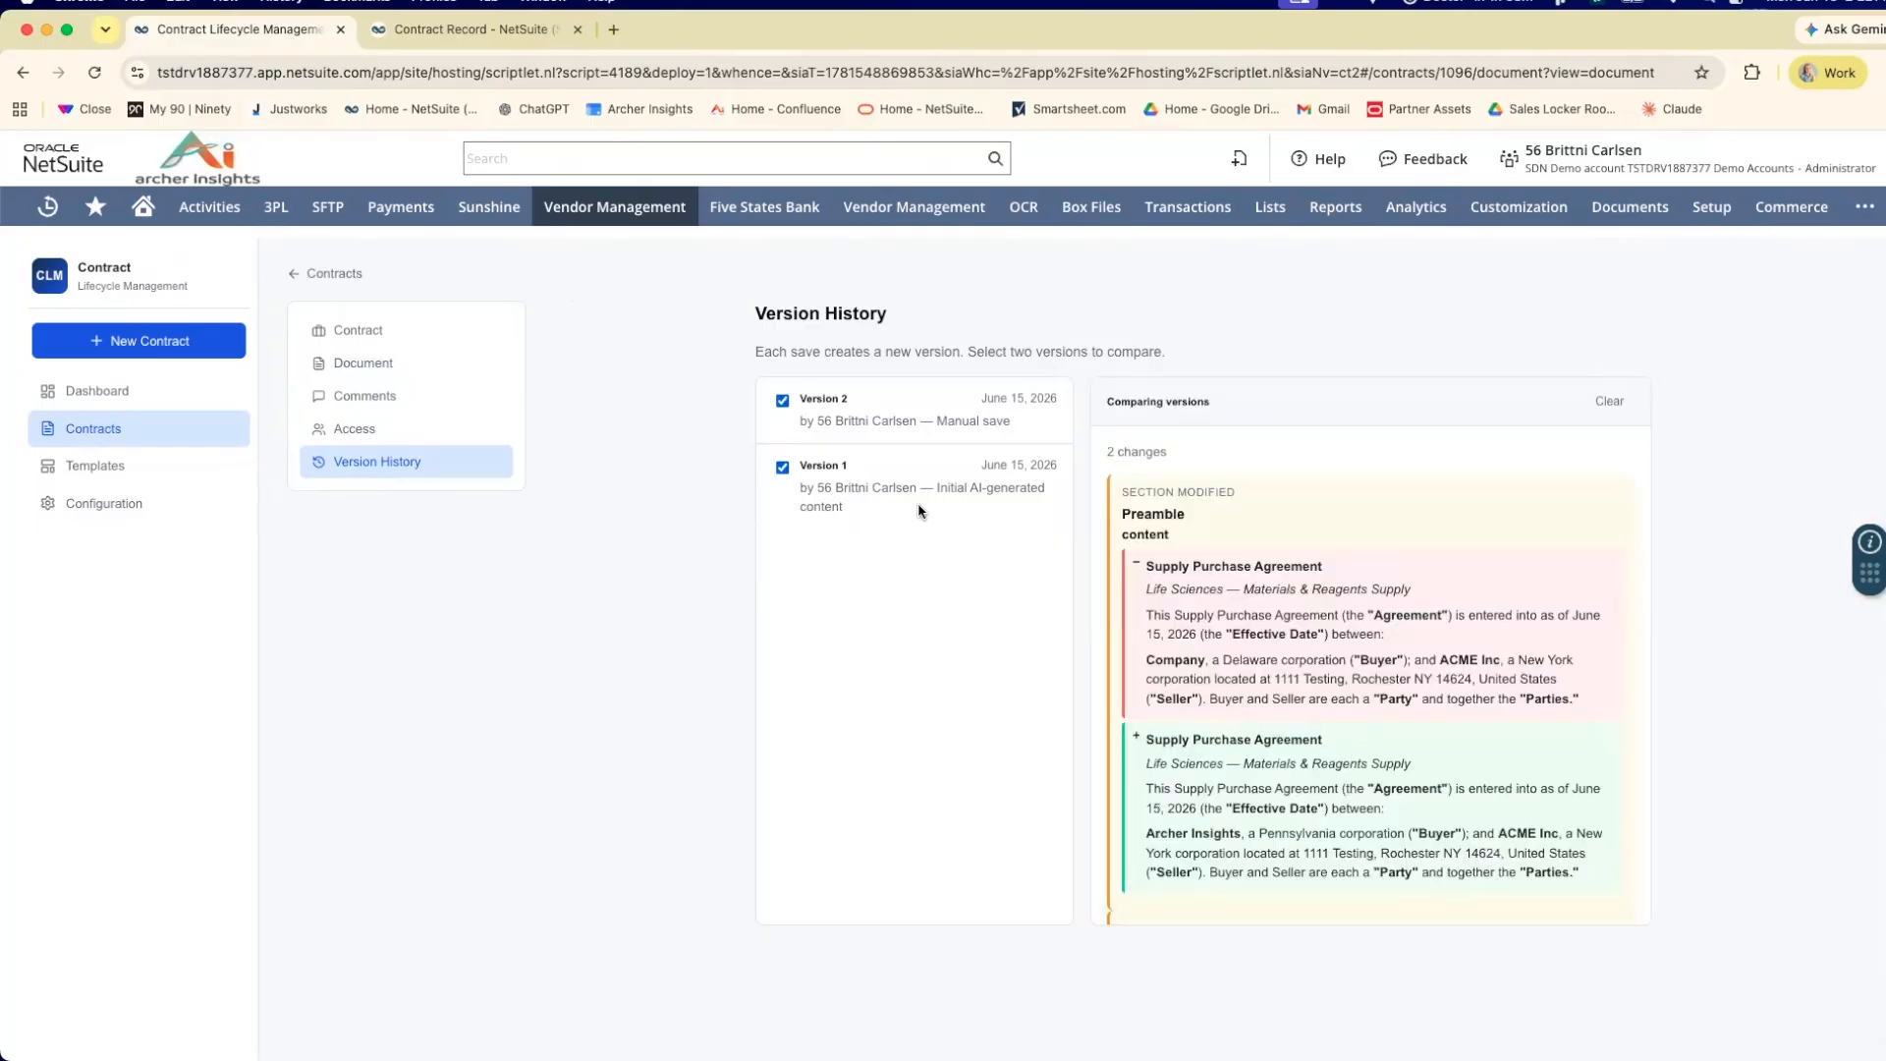
pyautogui.scroll(-1, 1228, 588)
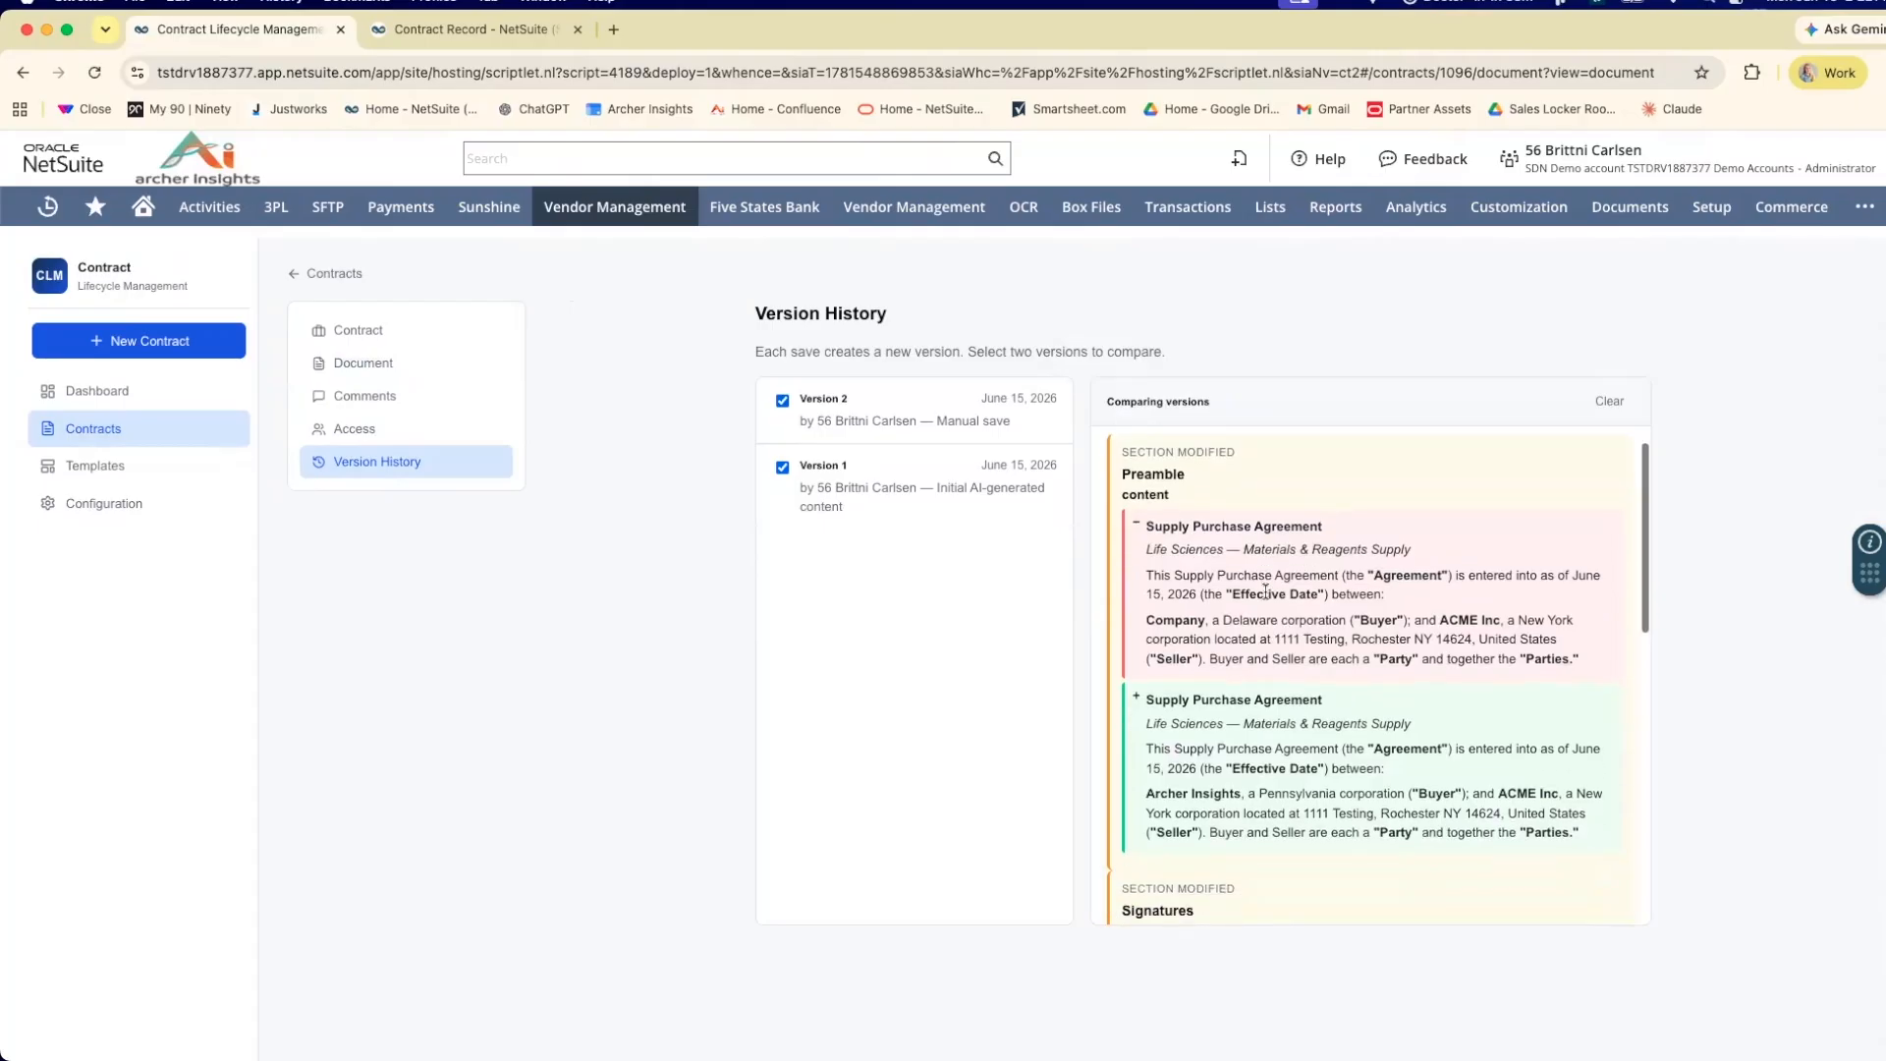
# Examine the Preamble and Signatures differences in the comparison of the two document versions.
pyautogui.scroll(-1, 1259, 590)
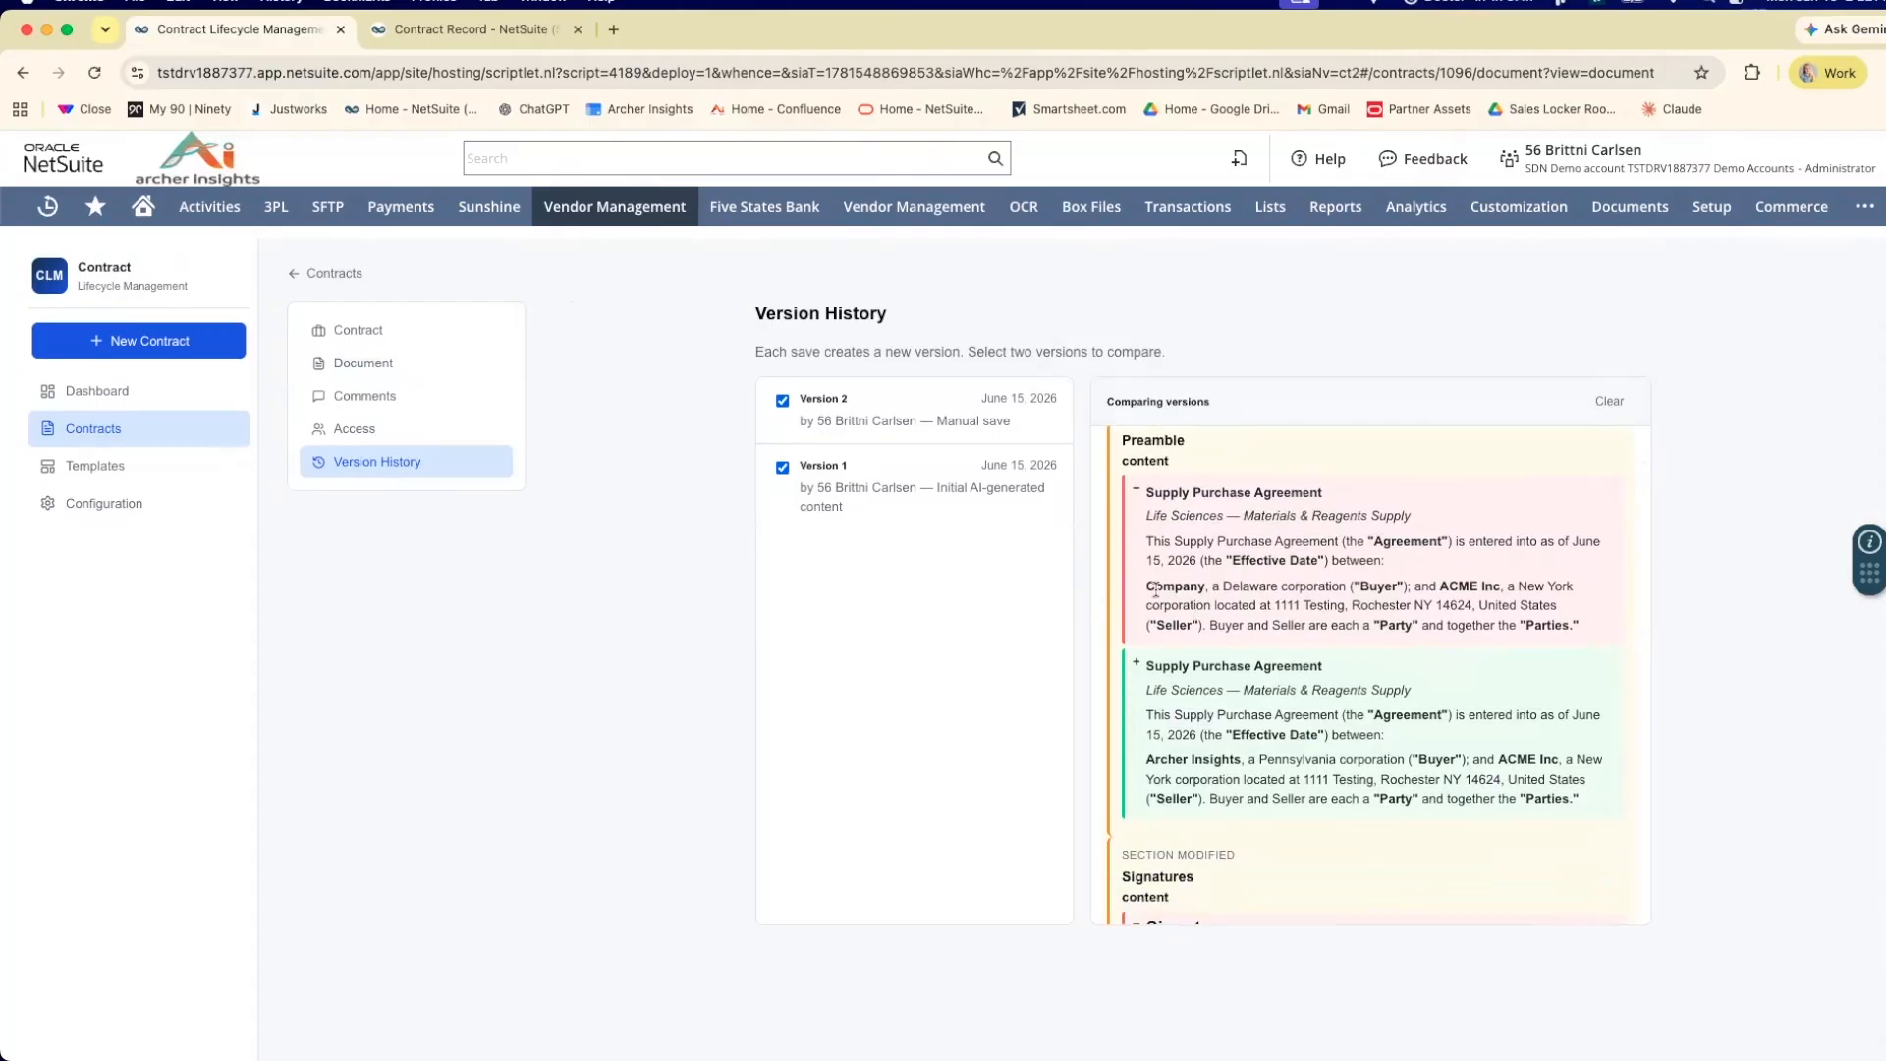
pyautogui.scroll(-2, 1276, 589)
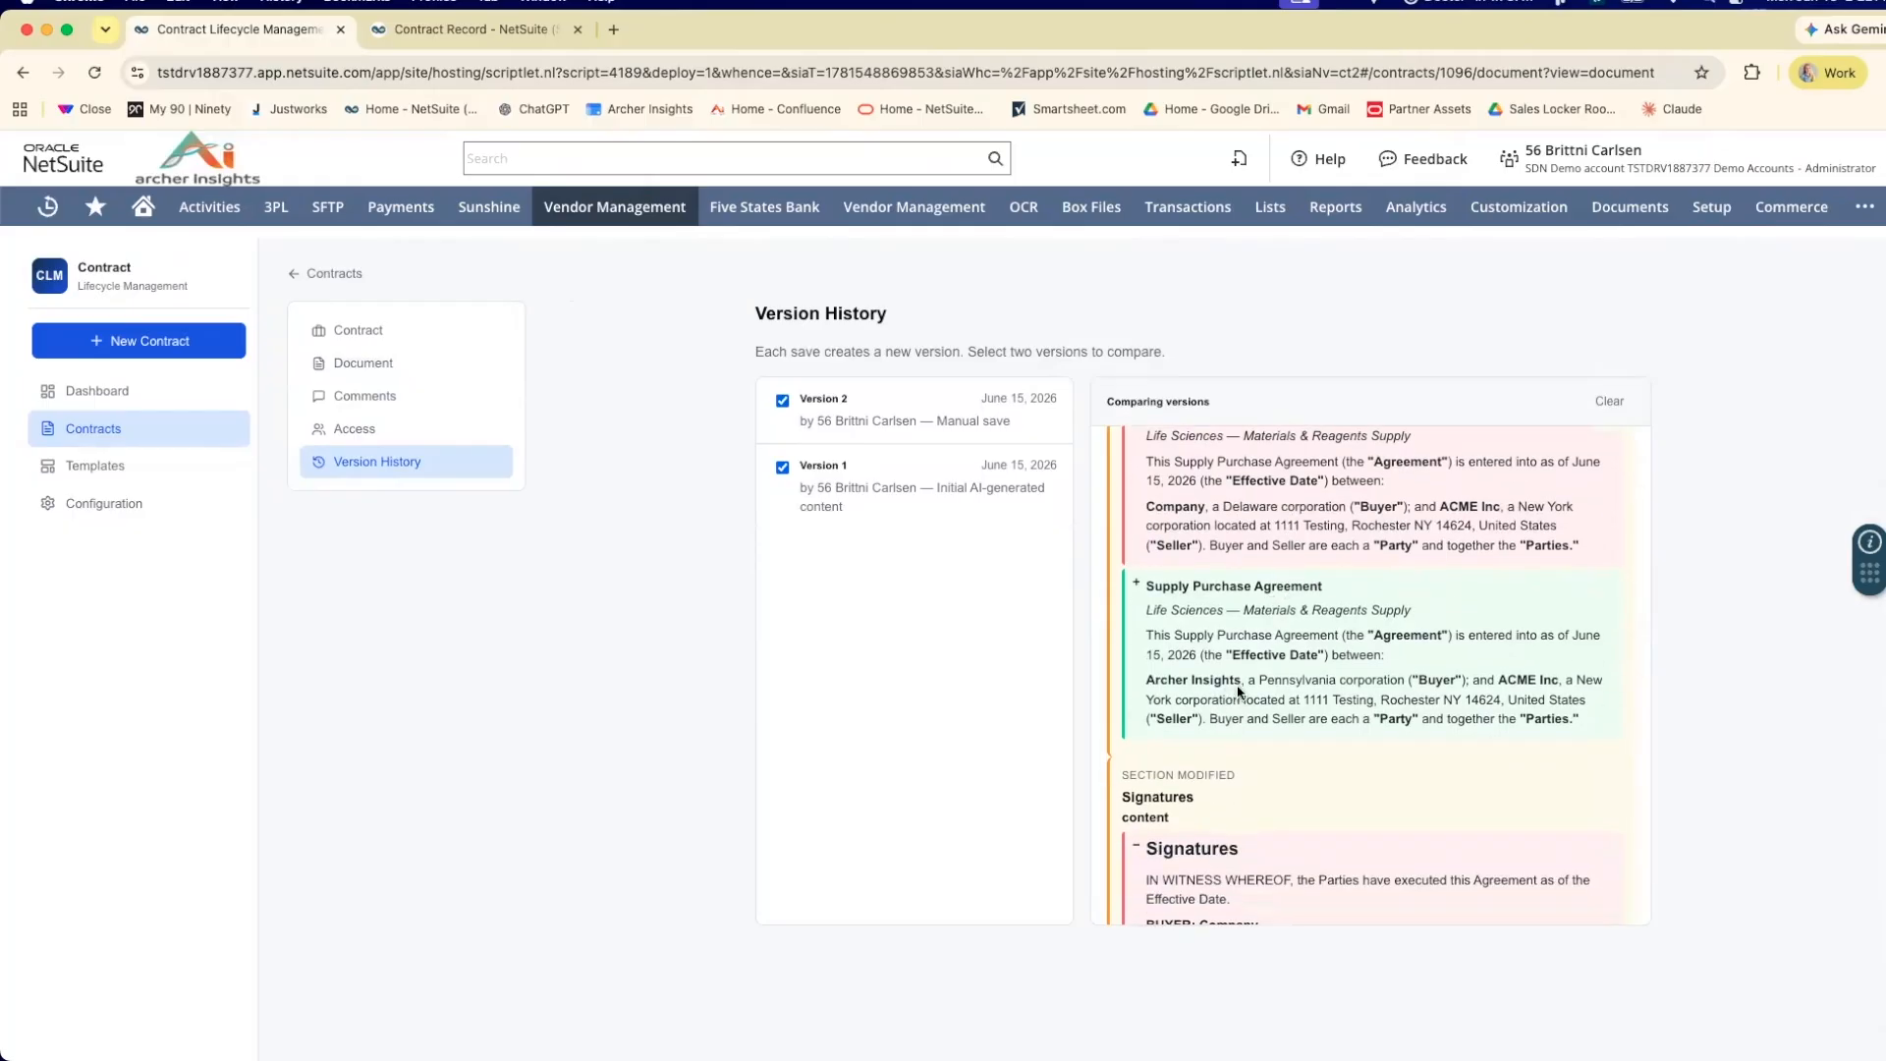
pyautogui.scroll(-5, 1350, 683)
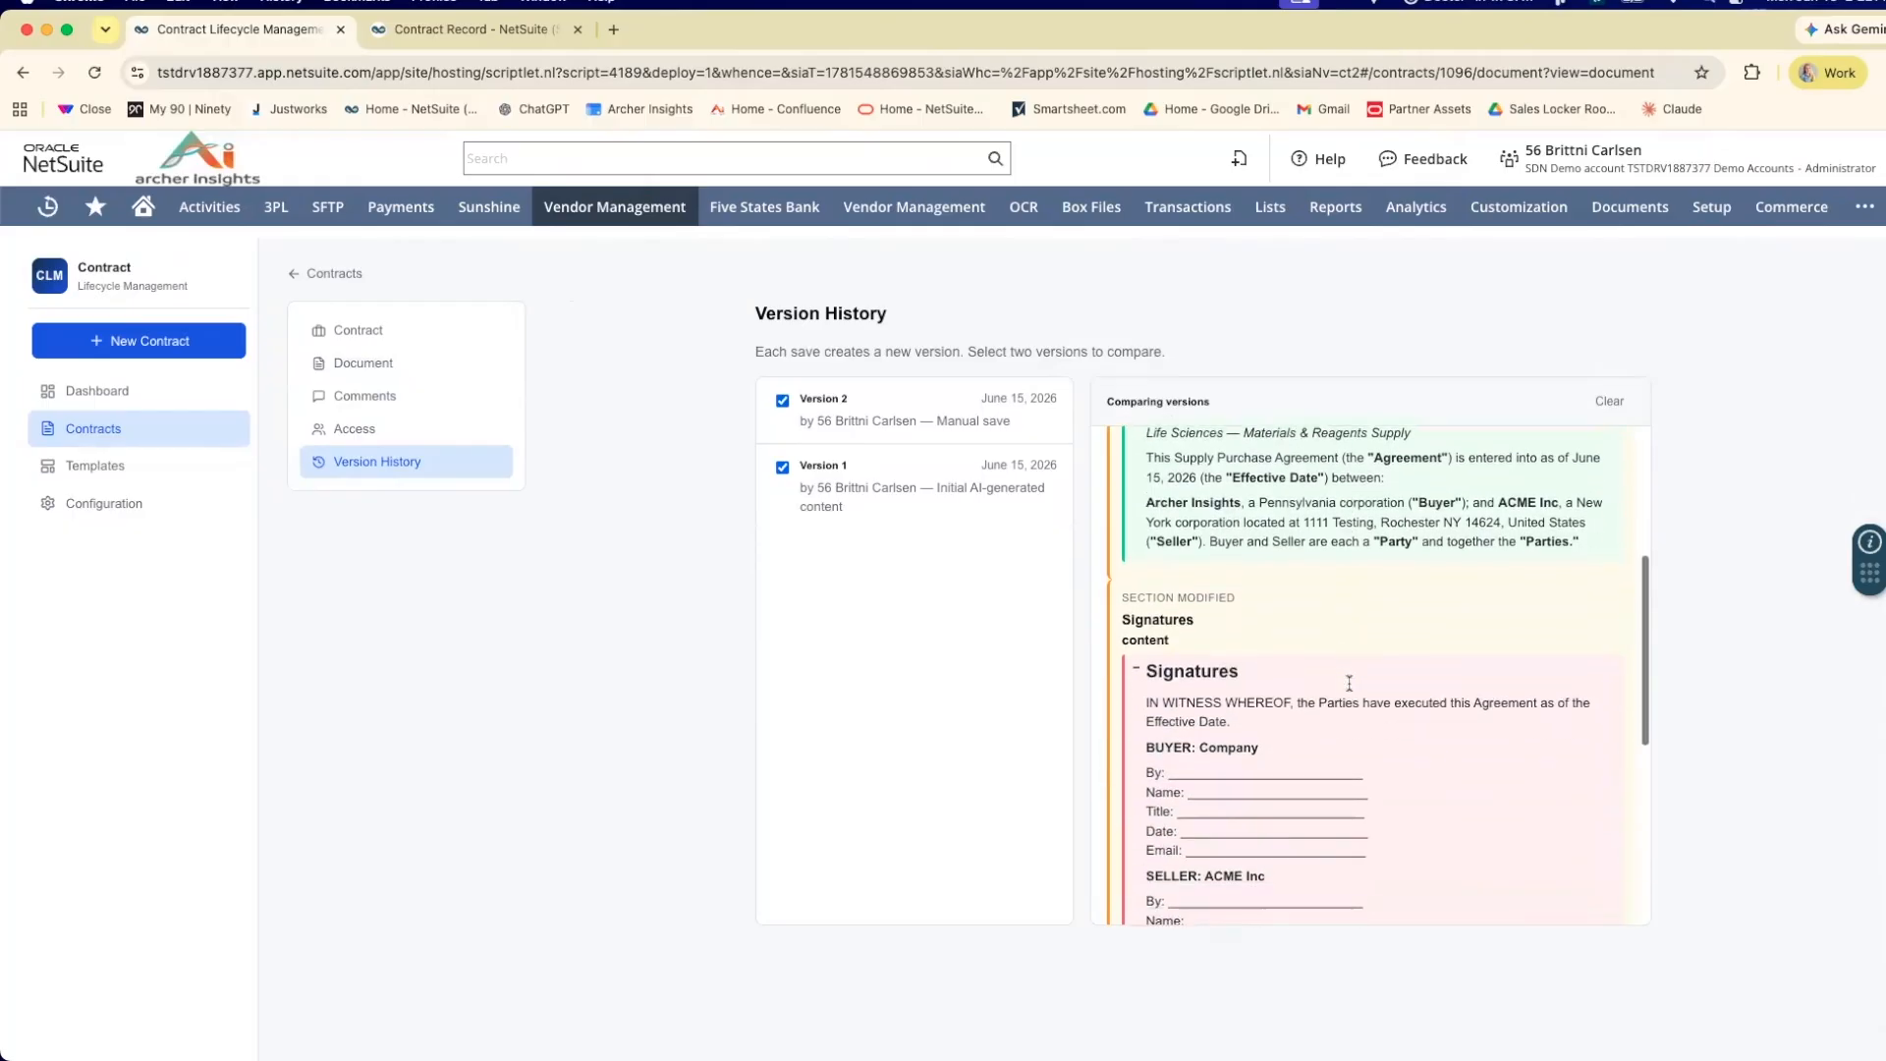
pyautogui.scroll(1, 1350, 682)
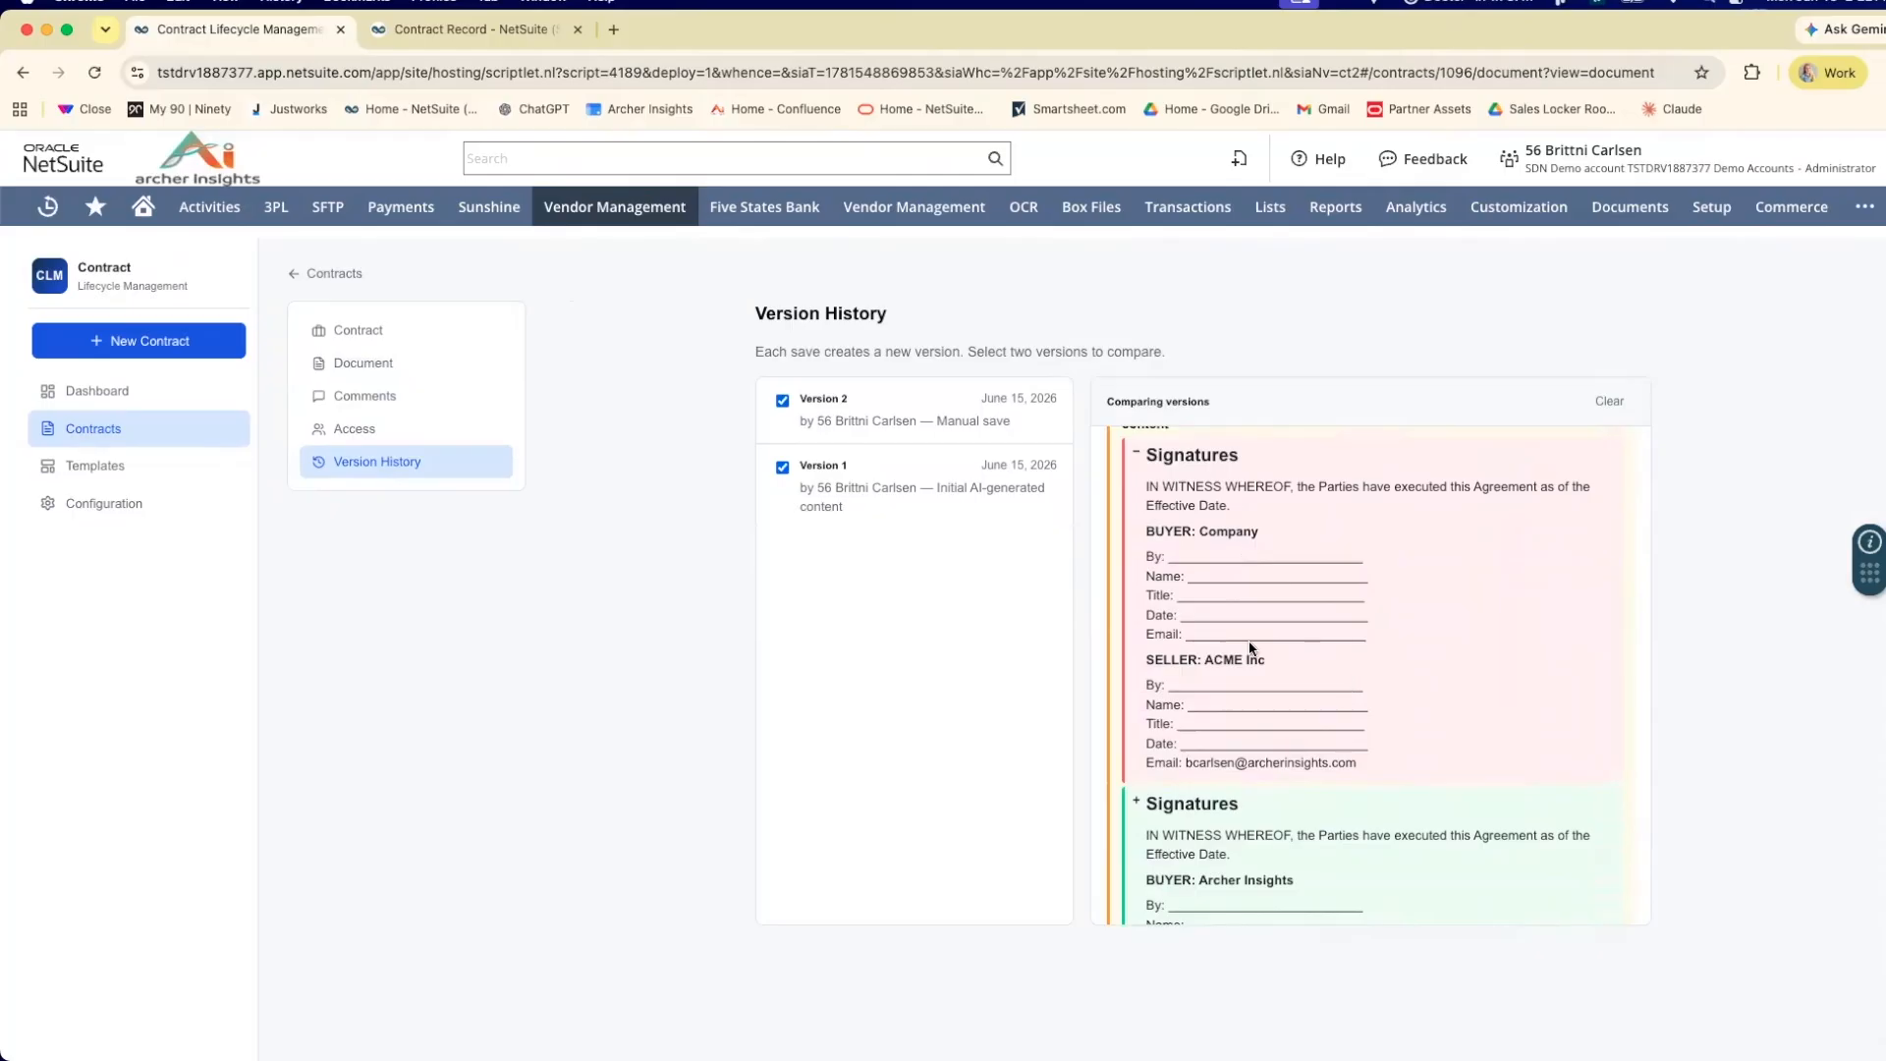
pyautogui.scroll(-3, 1251, 648)
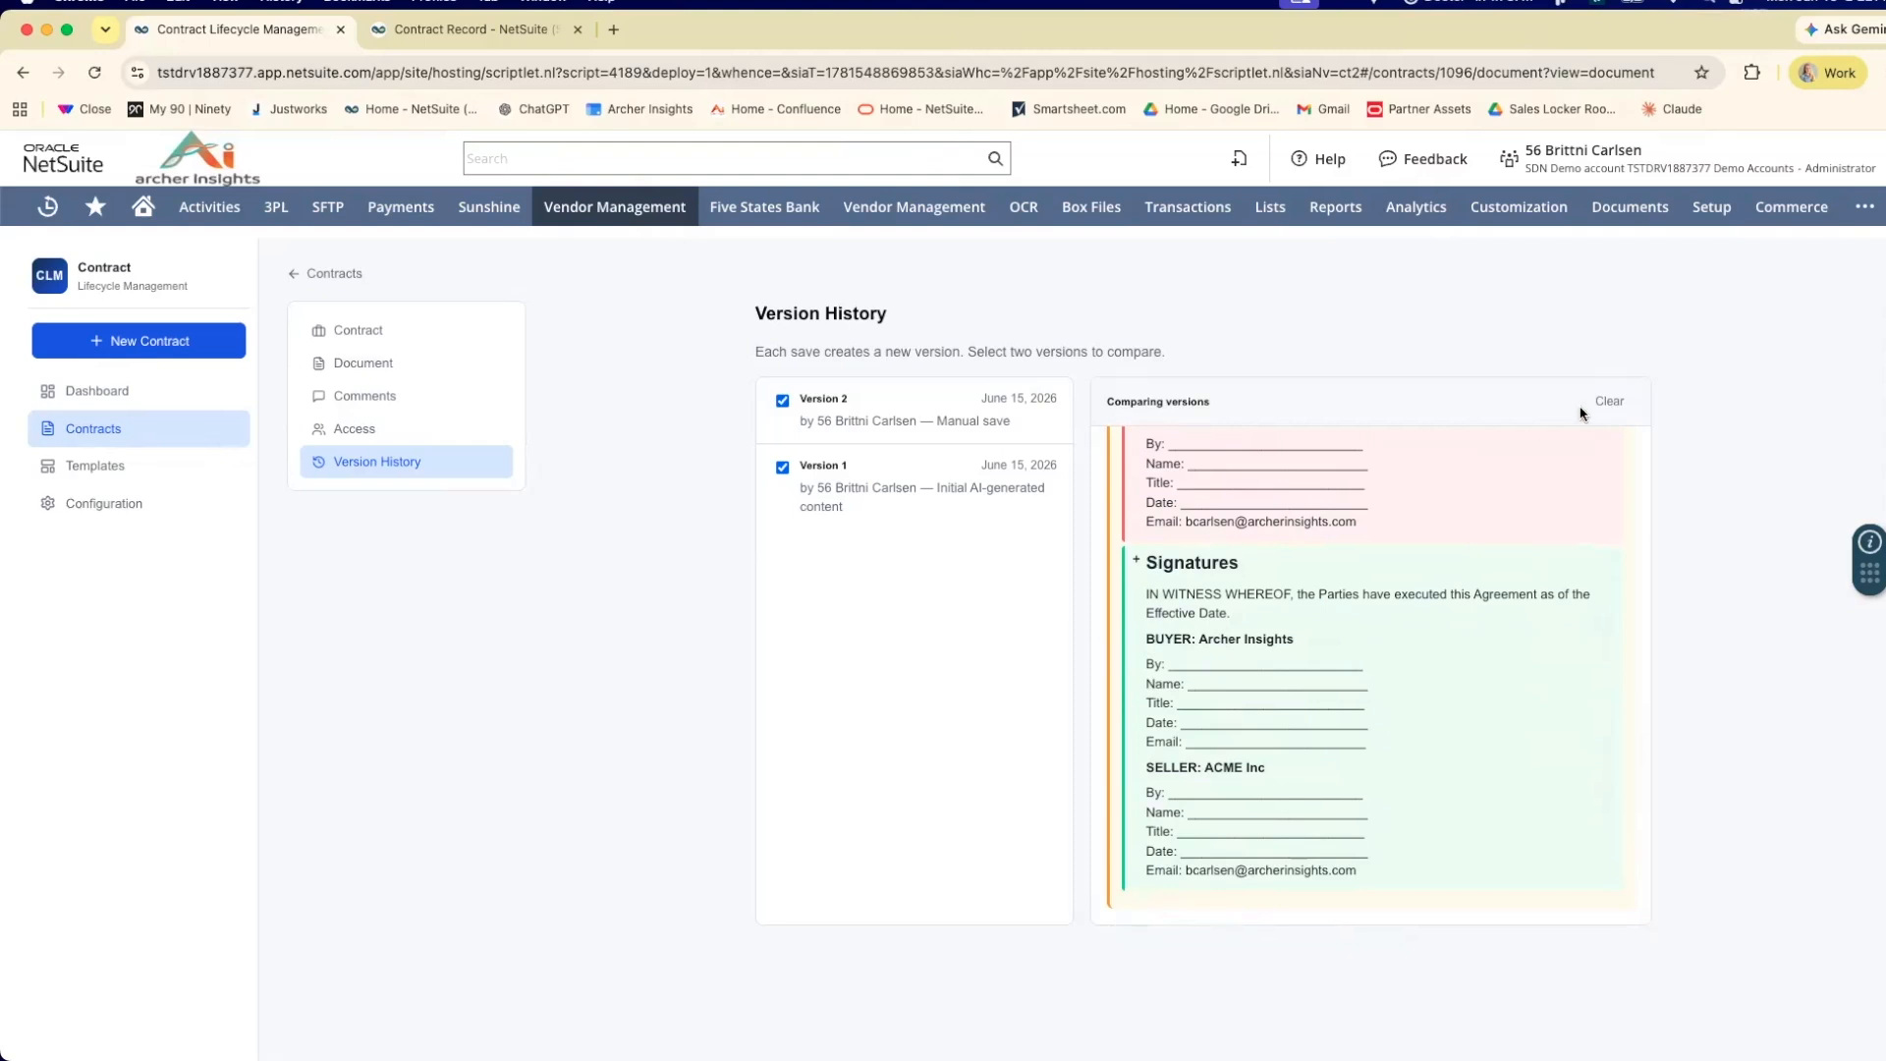
# Send a copy of the Supply Purchase Agreement document to an employee recipient, with comment posting allowed.
pyautogui.click(388, 372)
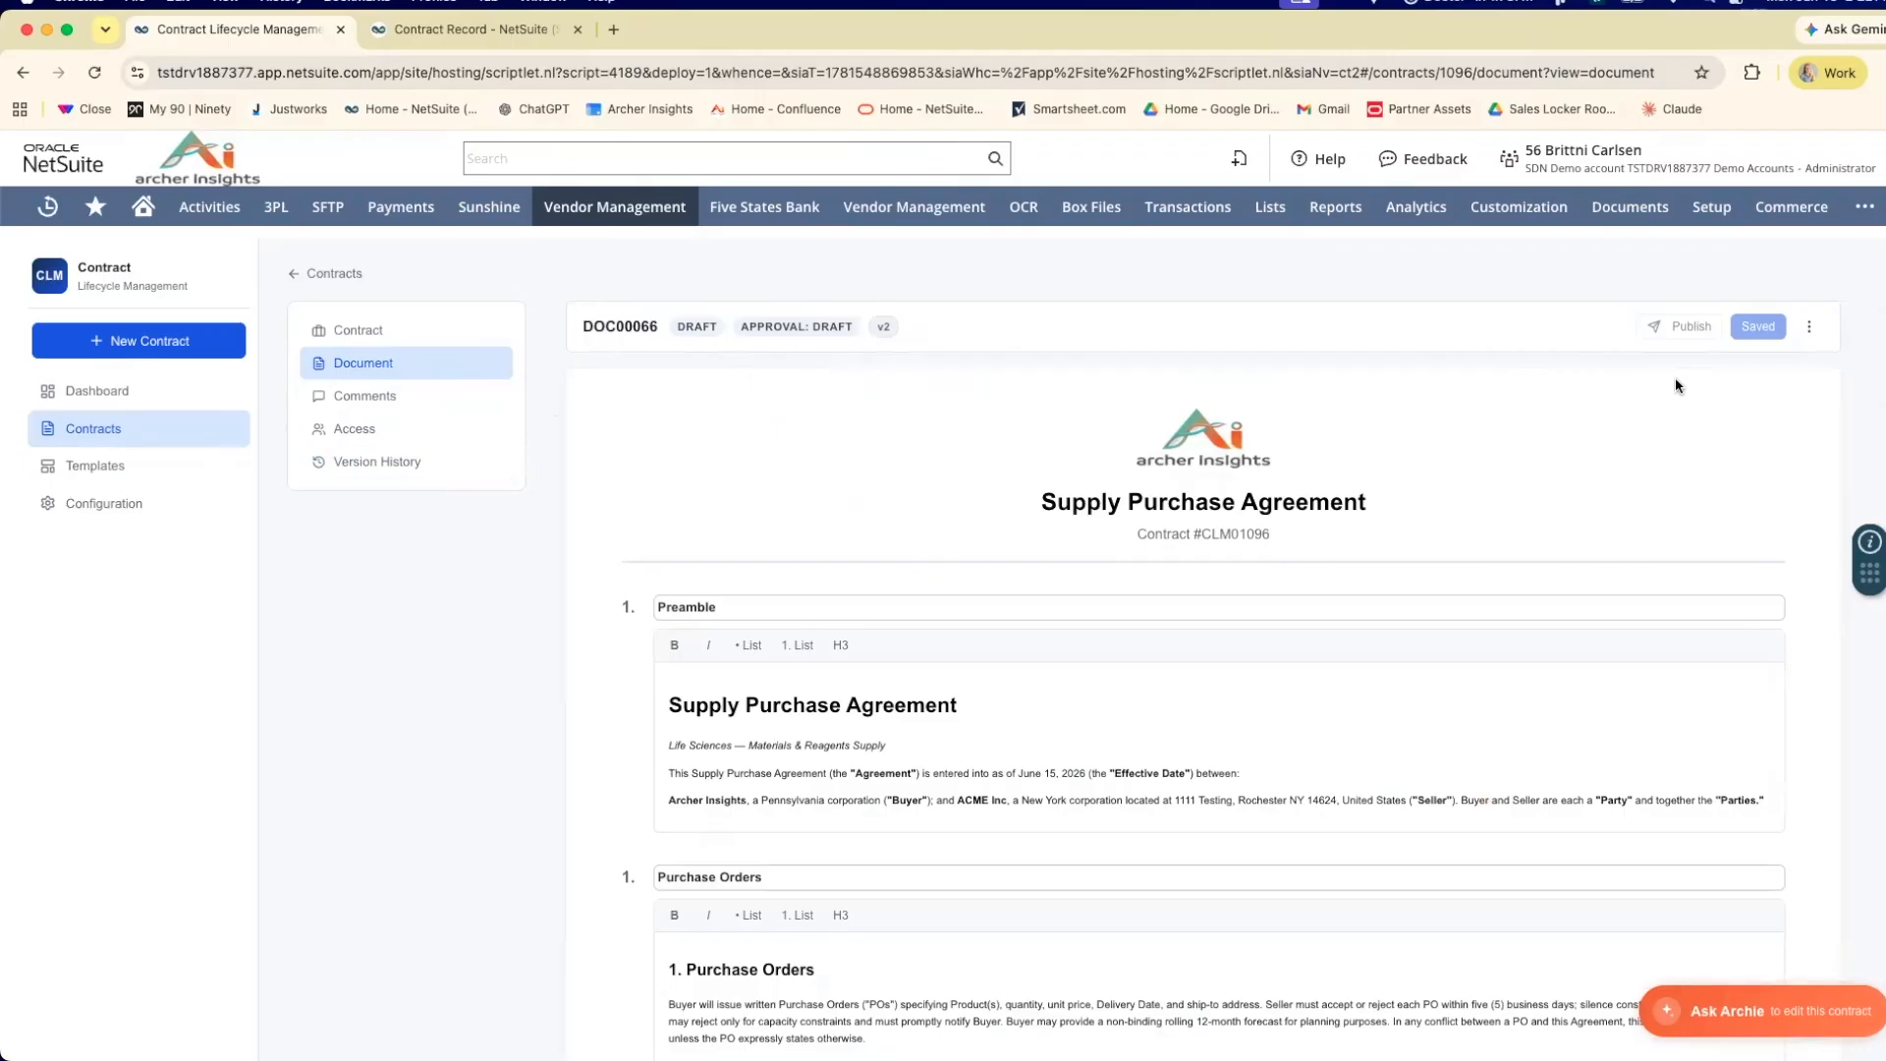
pyautogui.click(1809, 326)
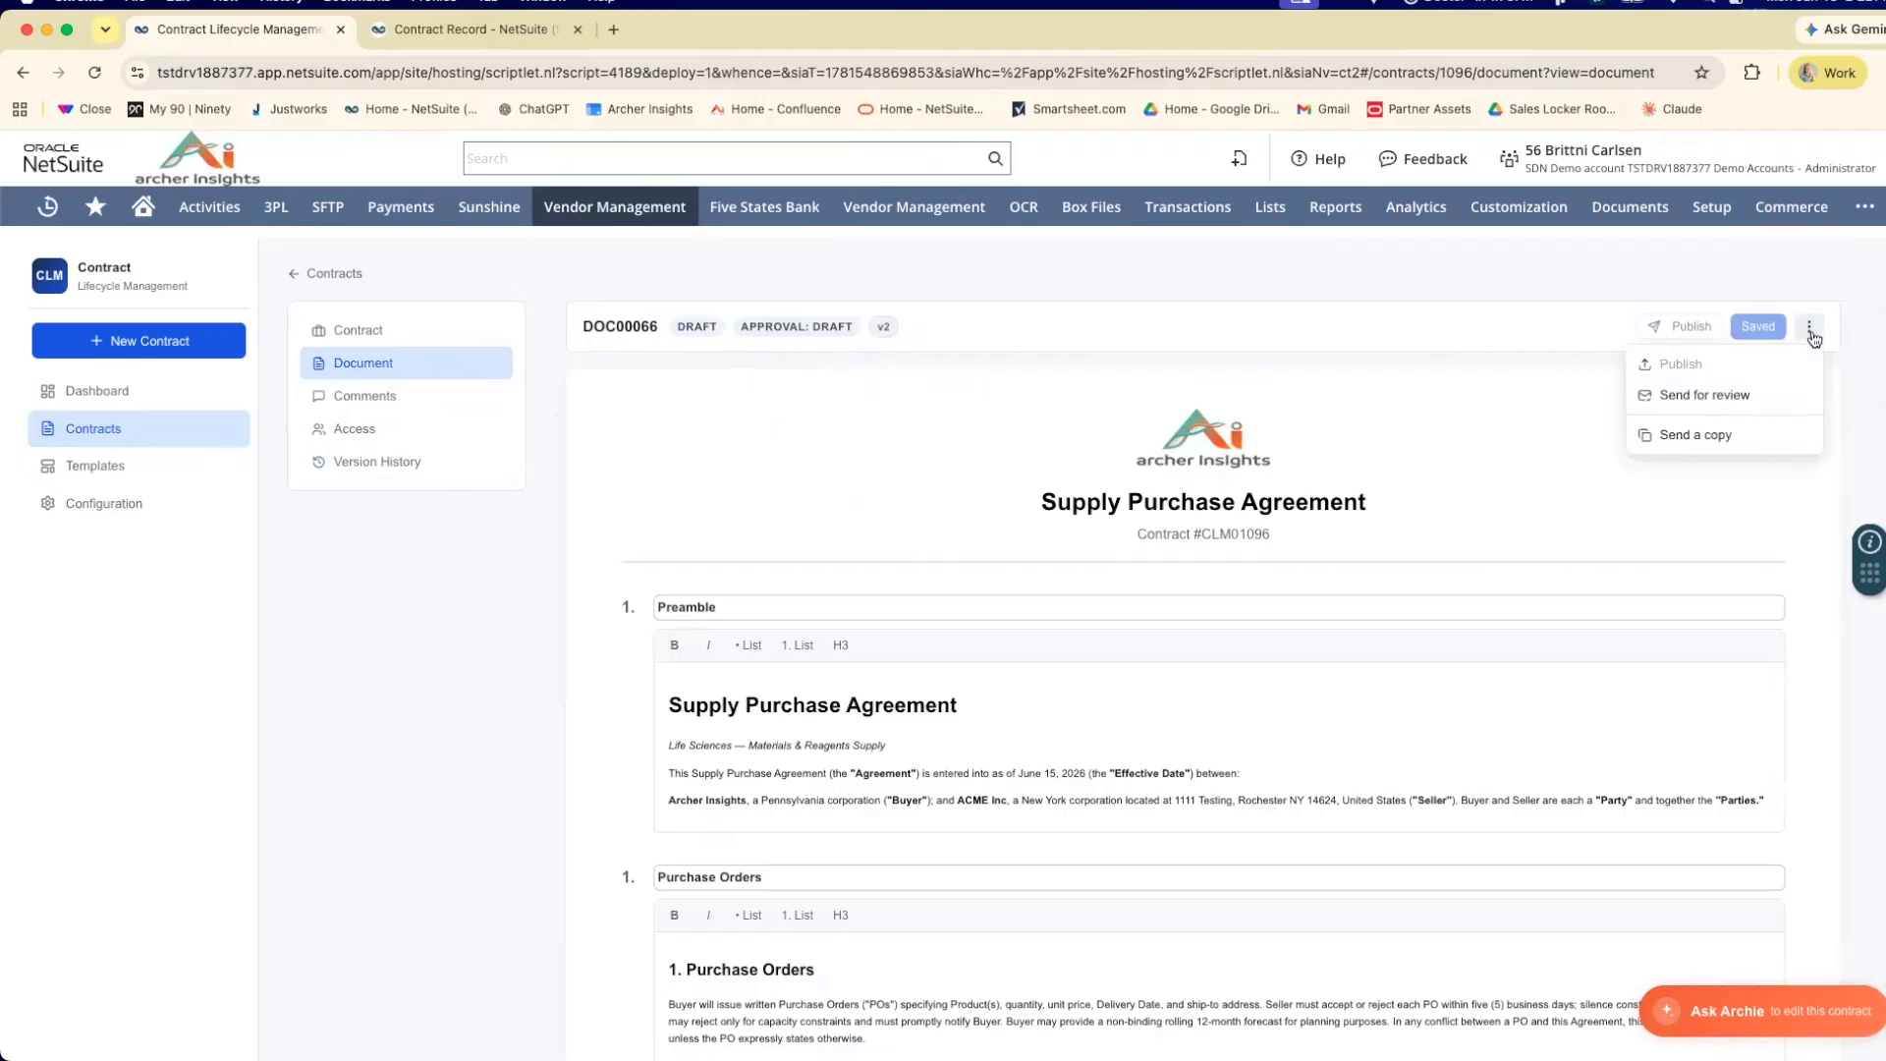
pyautogui.click(1735, 442)
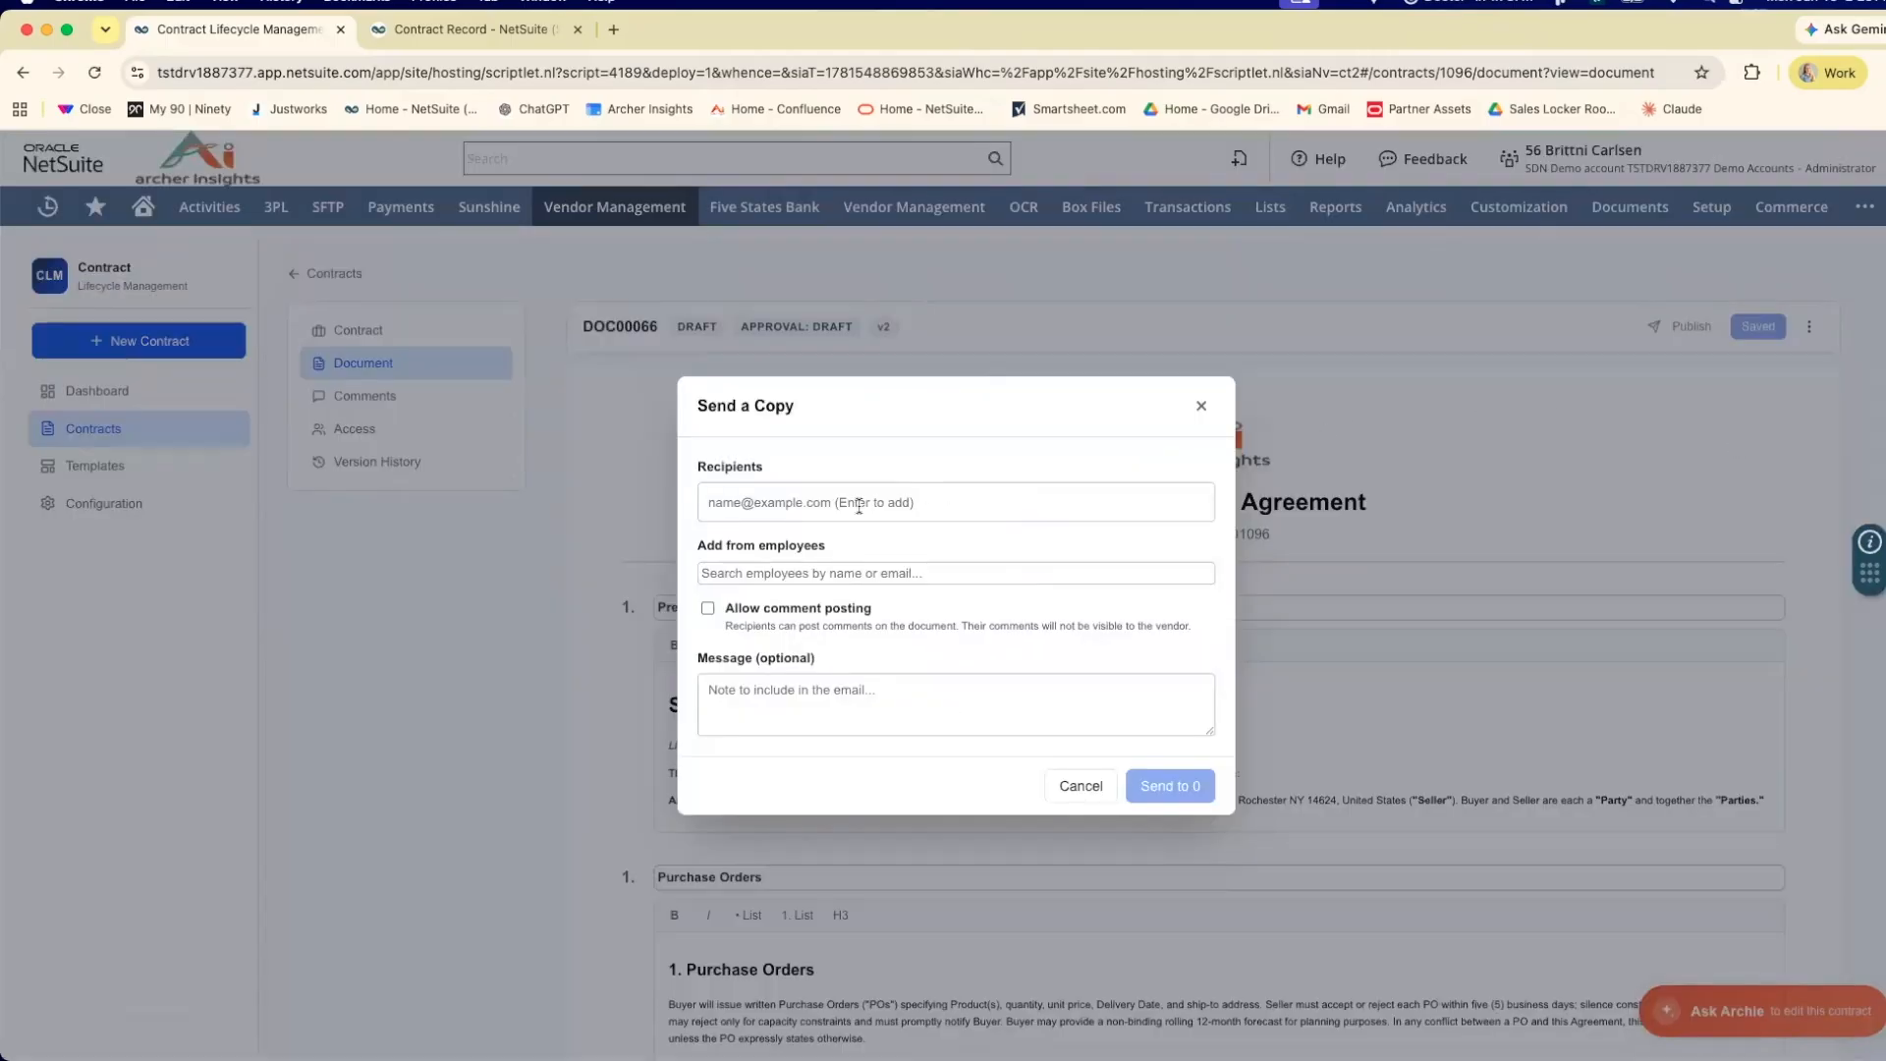
pyautogui.click(845, 575)
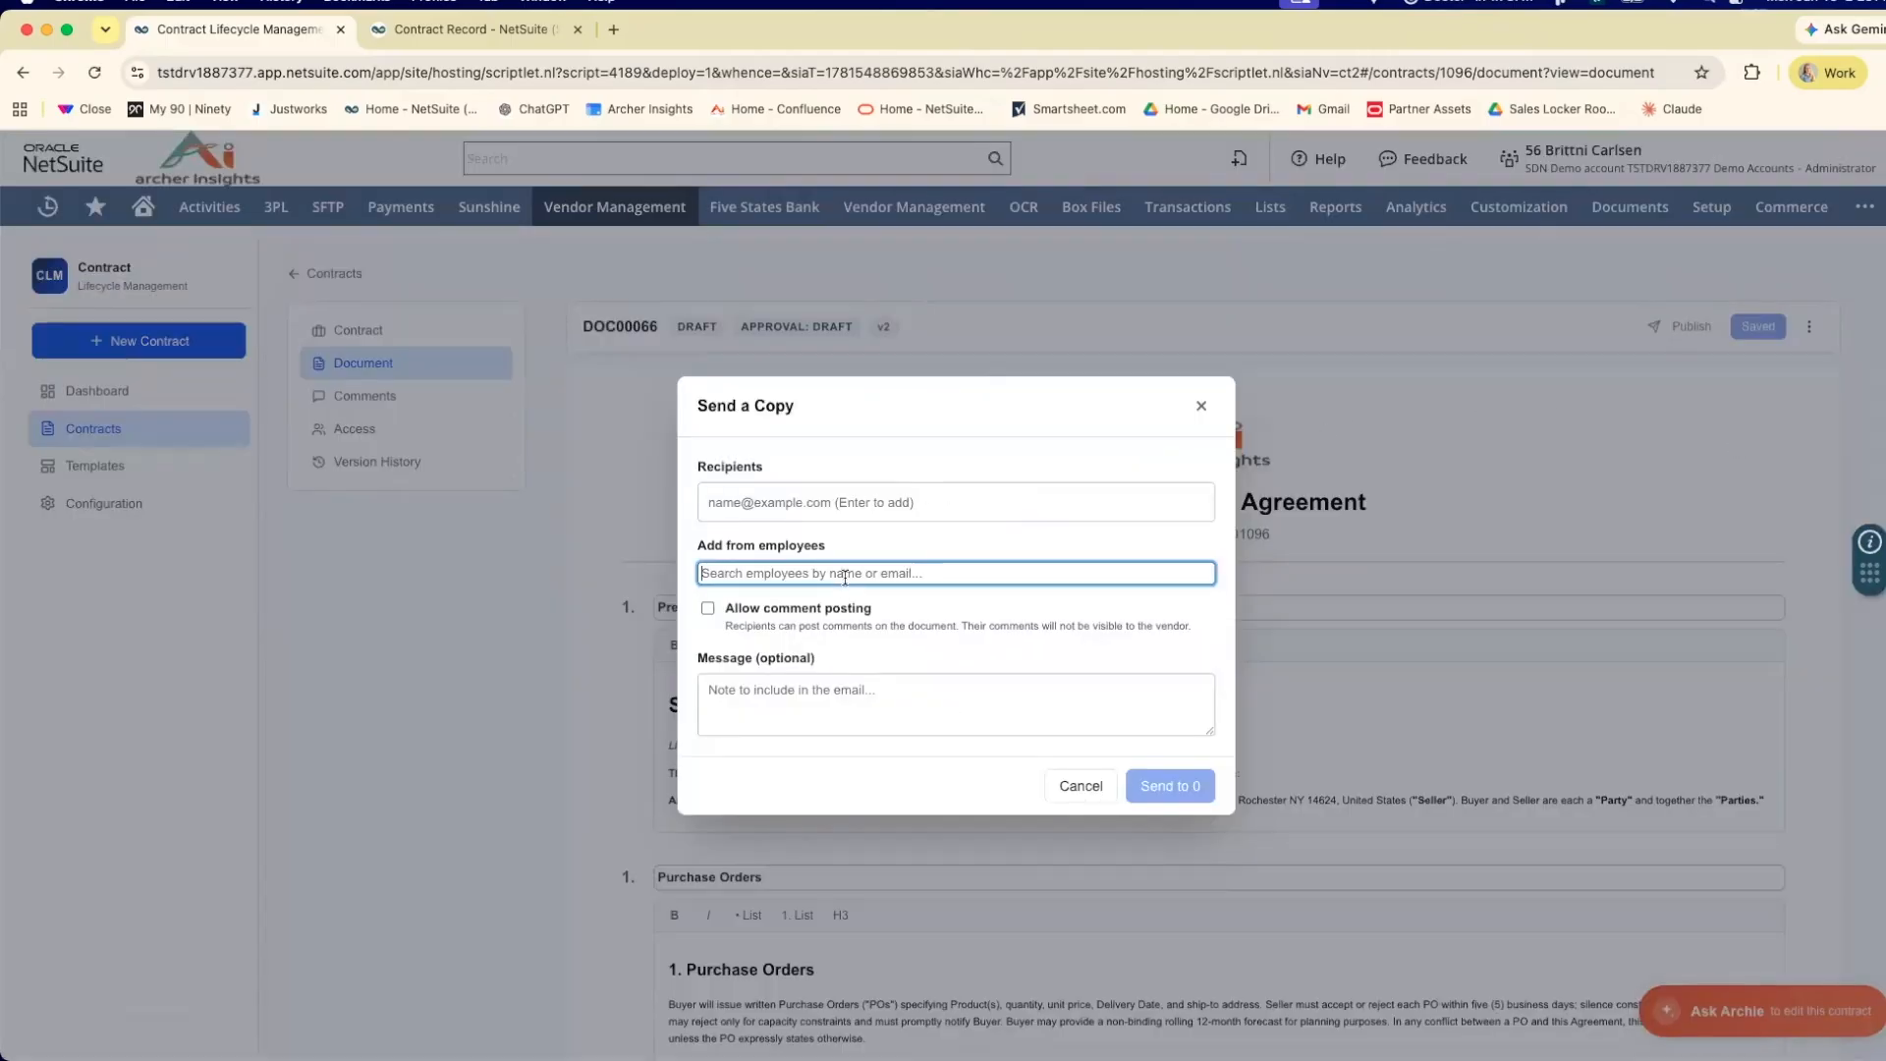
pyautogui.write('britt')
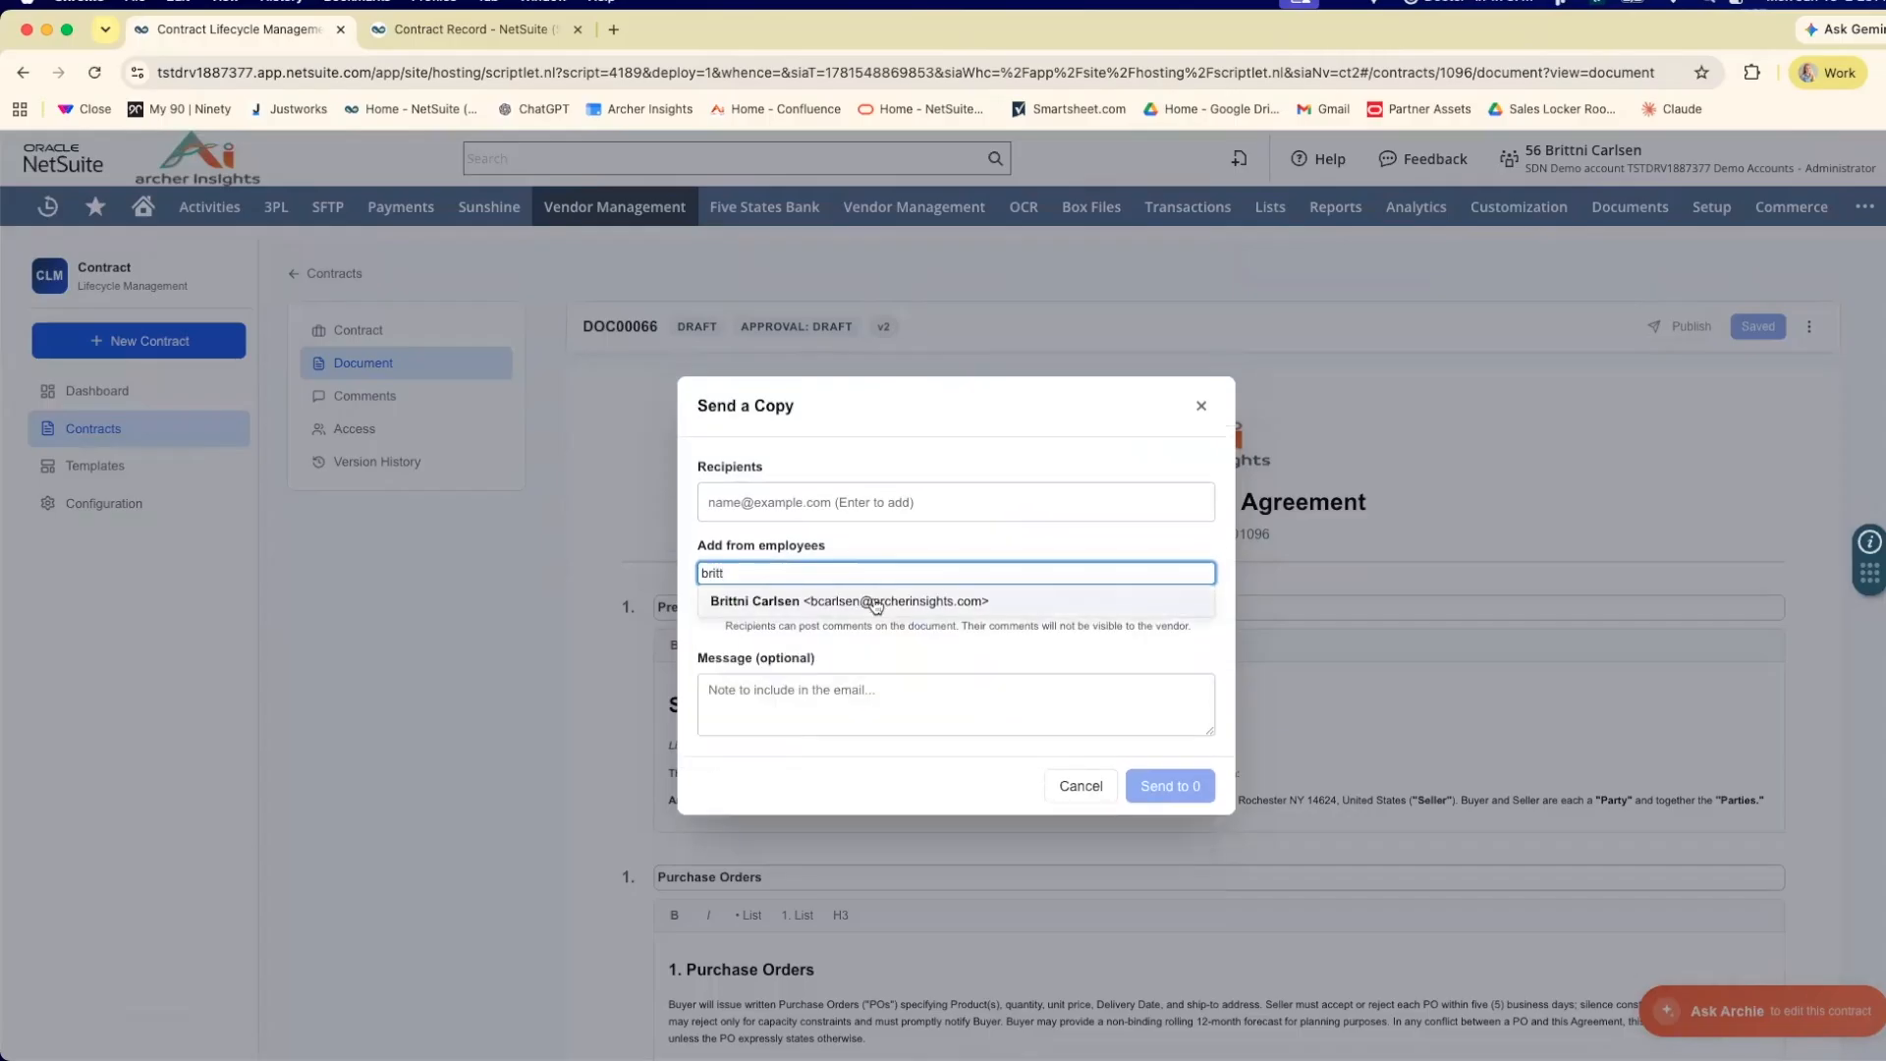
pyautogui.click(868, 598)
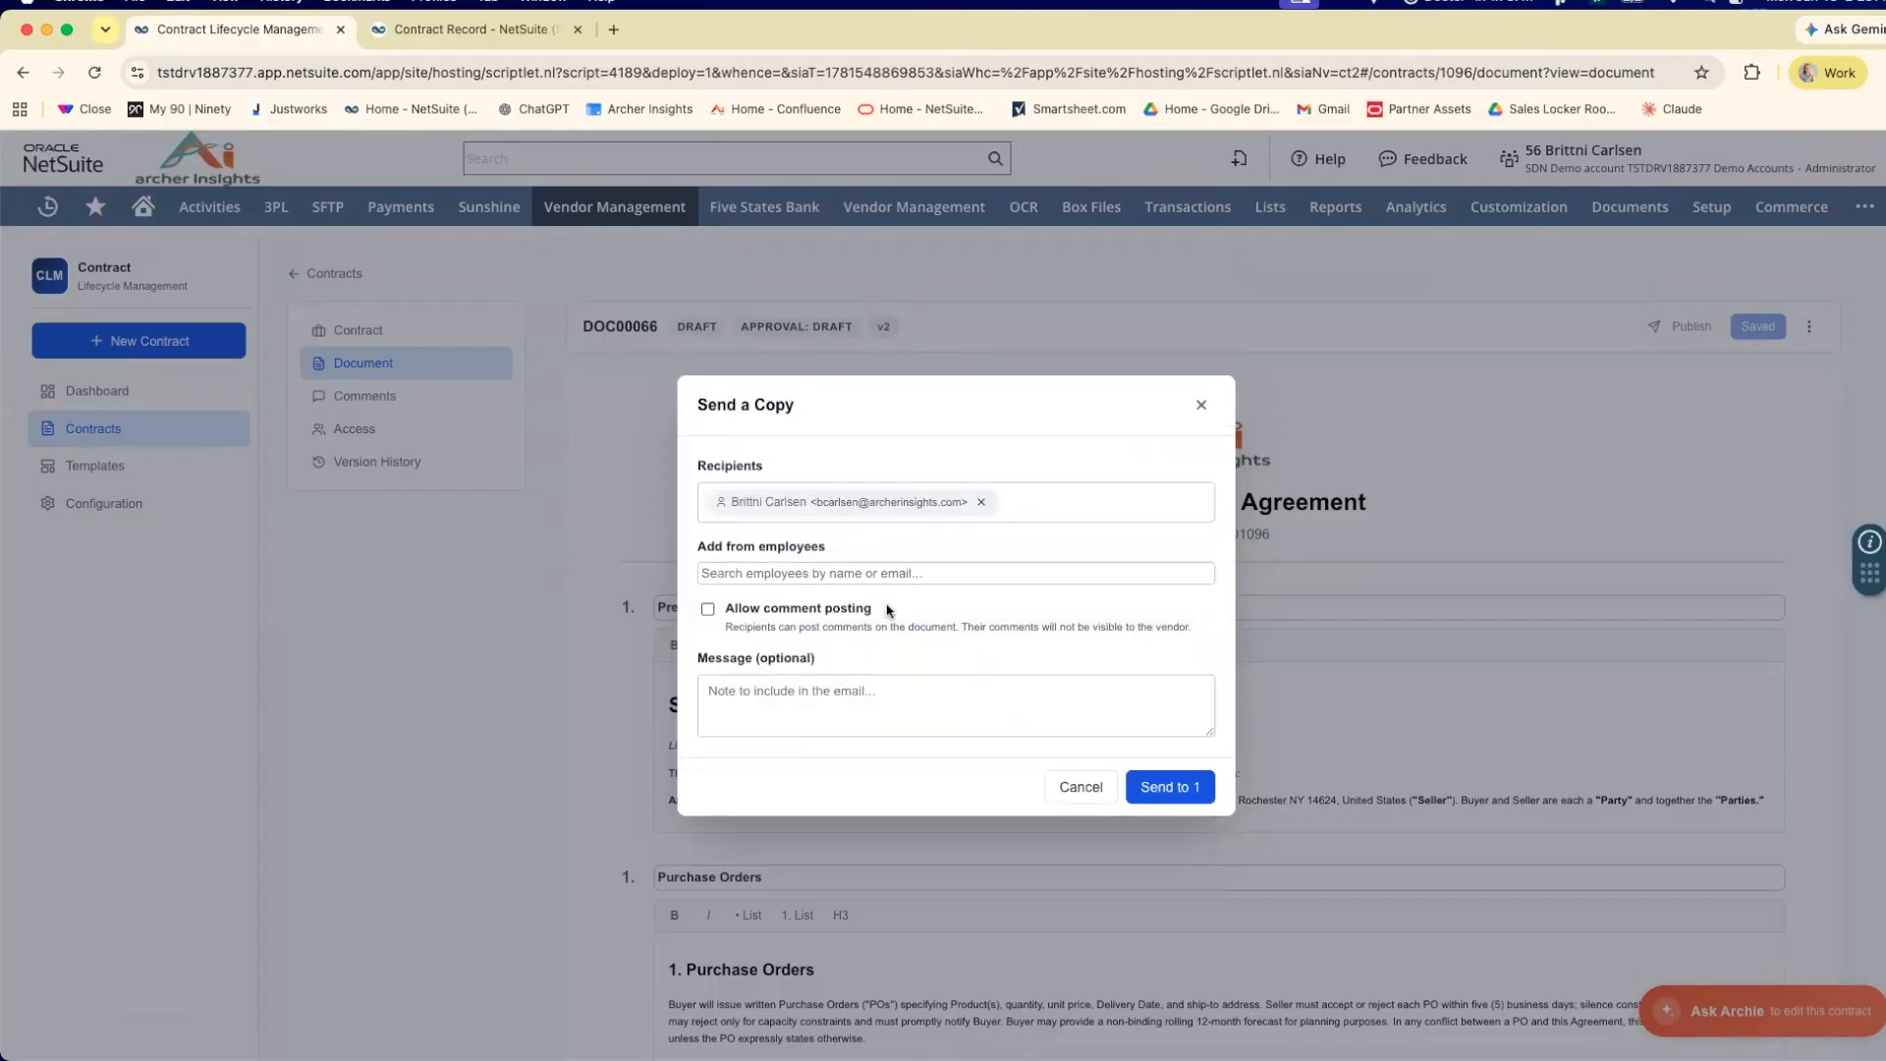
pyautogui.click(708, 610)
pyautogui.click(1160, 794)
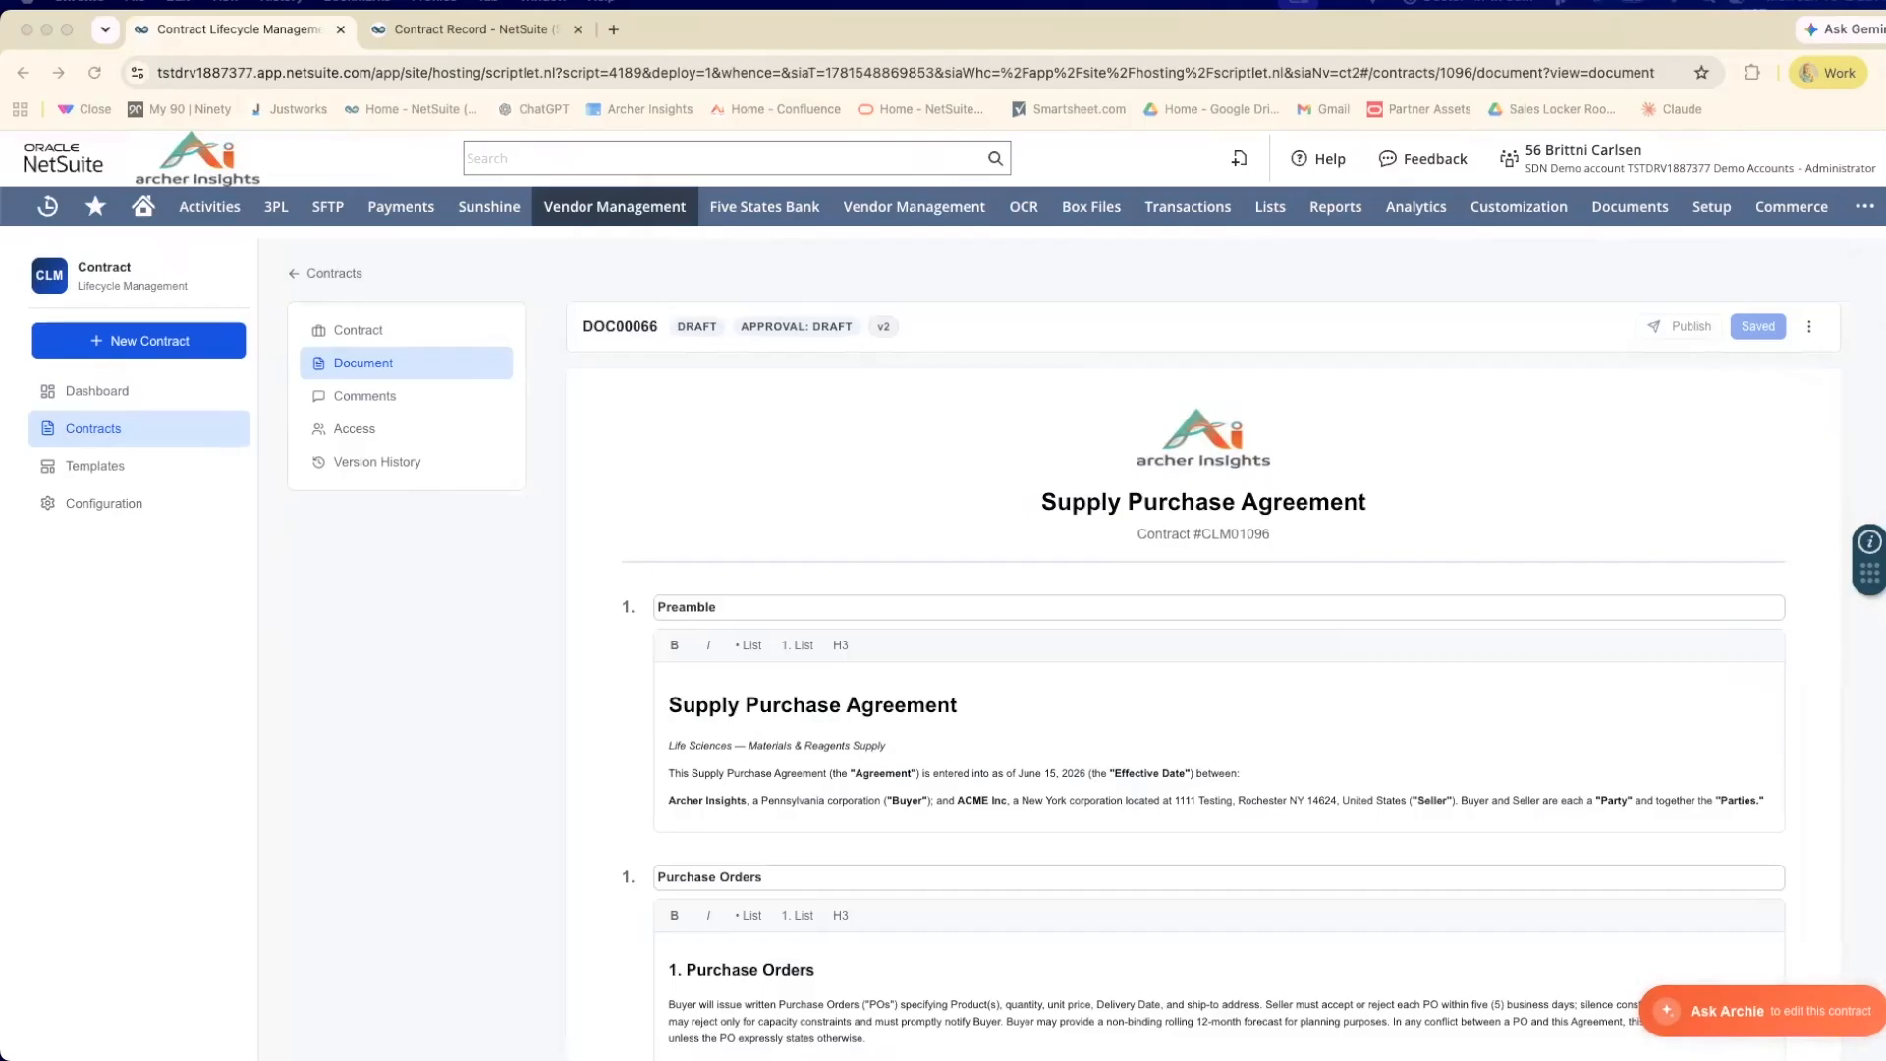
# Open the emailed contract review link, request the access code, and enter the 6-digit verification code to verify access.
pyautogui.moveTo(2, 186); pyautogui.dragTo(416, 51)
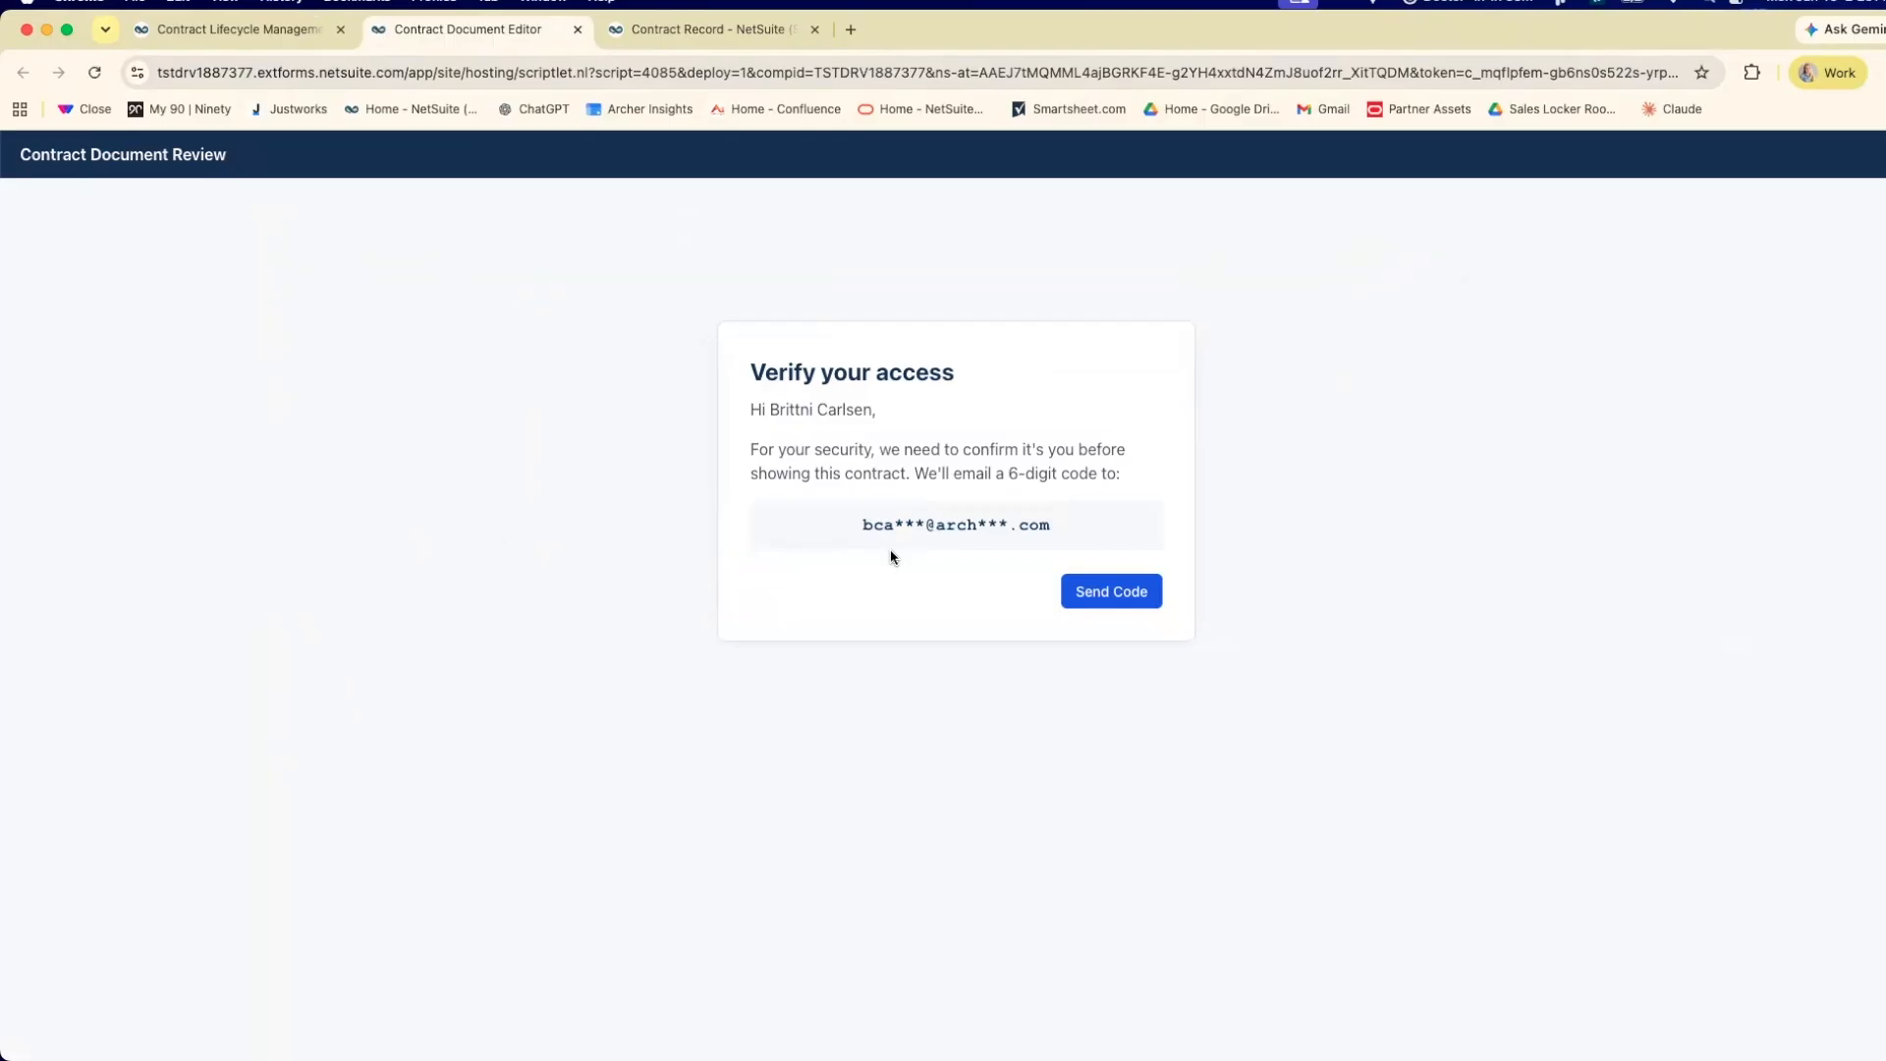
pyautogui.click(1130, 601)
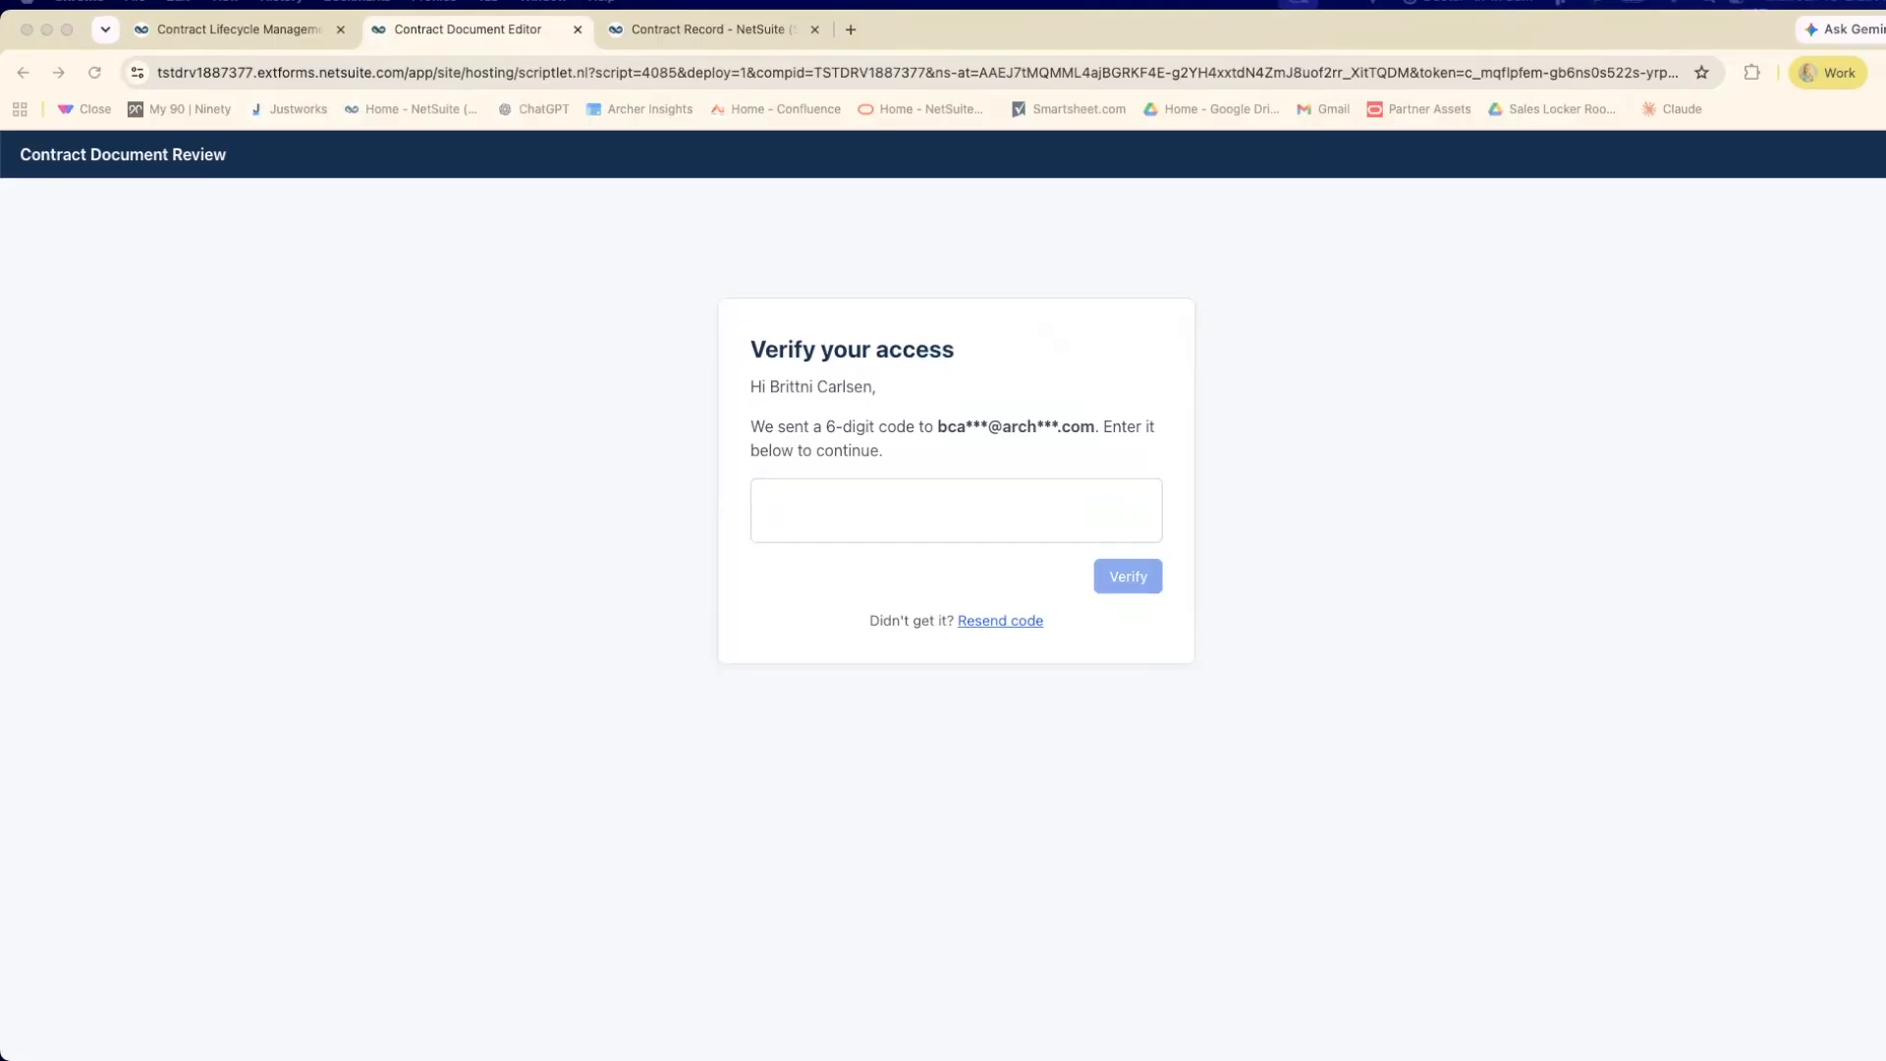
pyautogui.rightClick(884, 518)
pyautogui.click(915, 686)
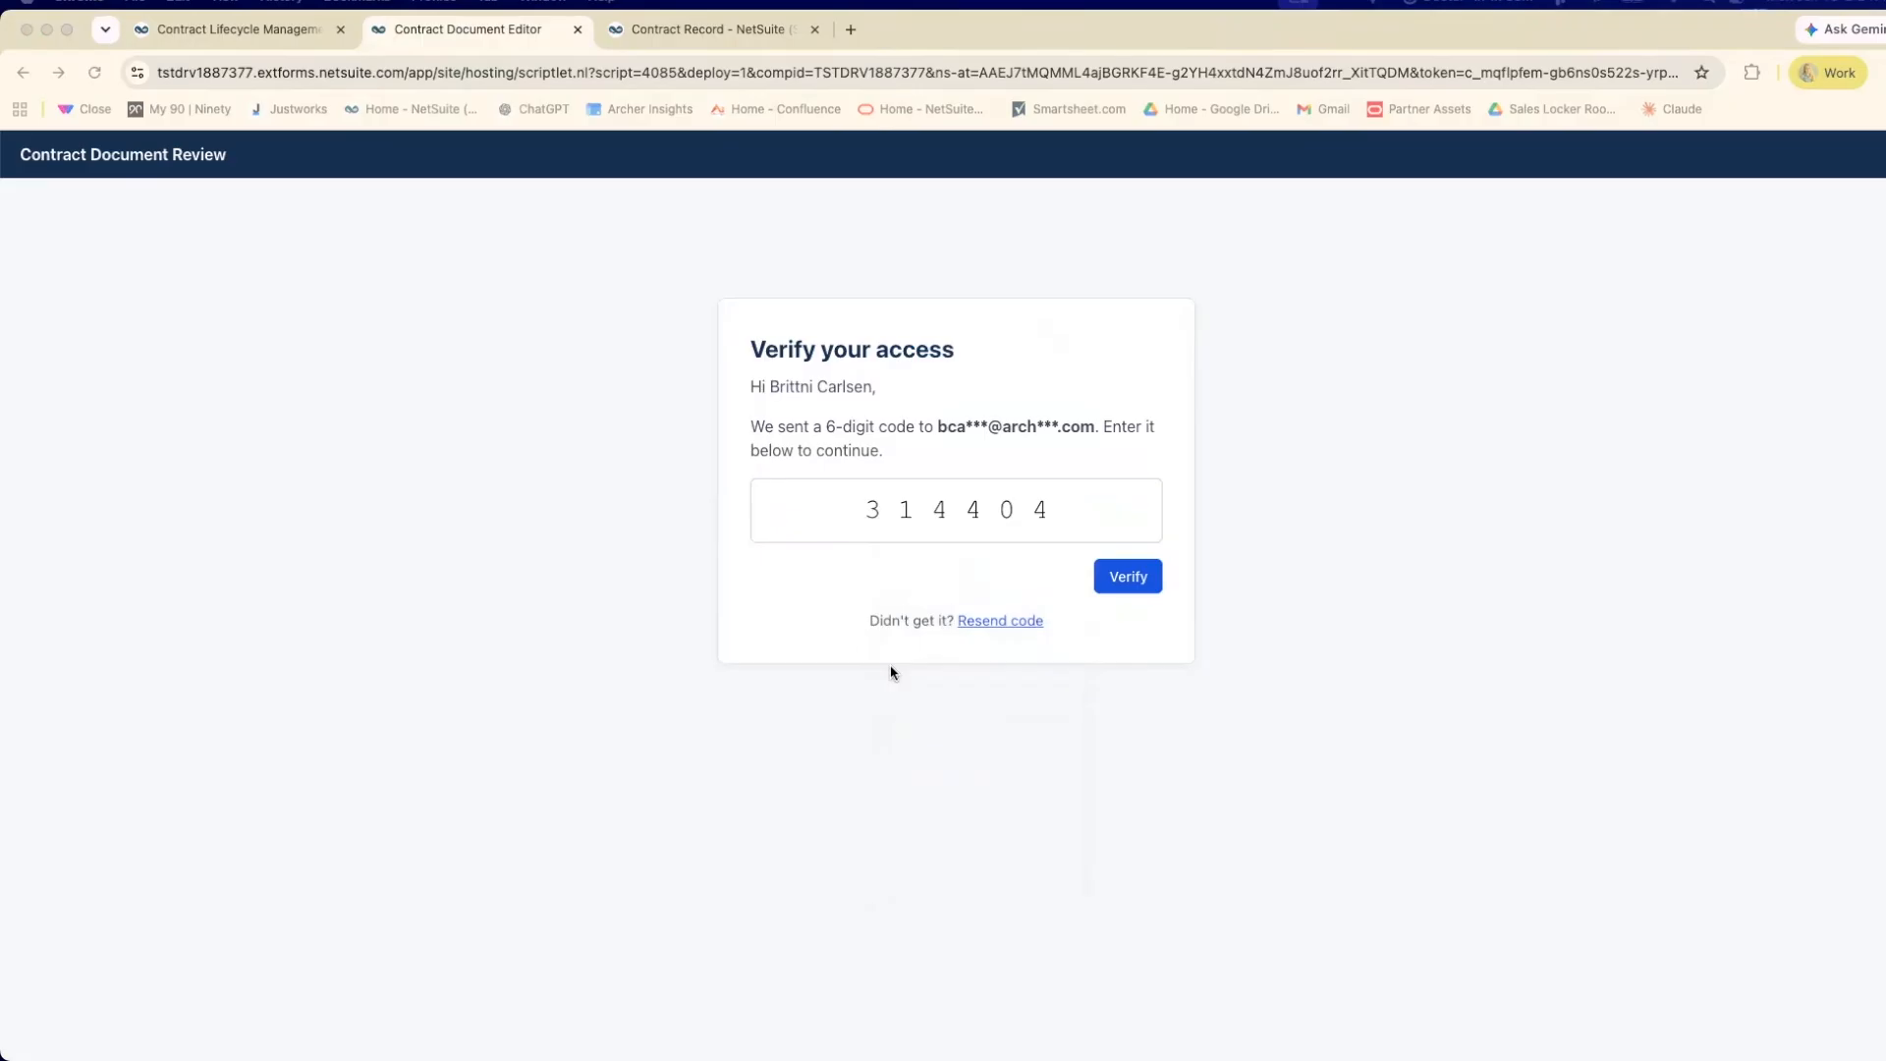
pyautogui.click(1128, 580)
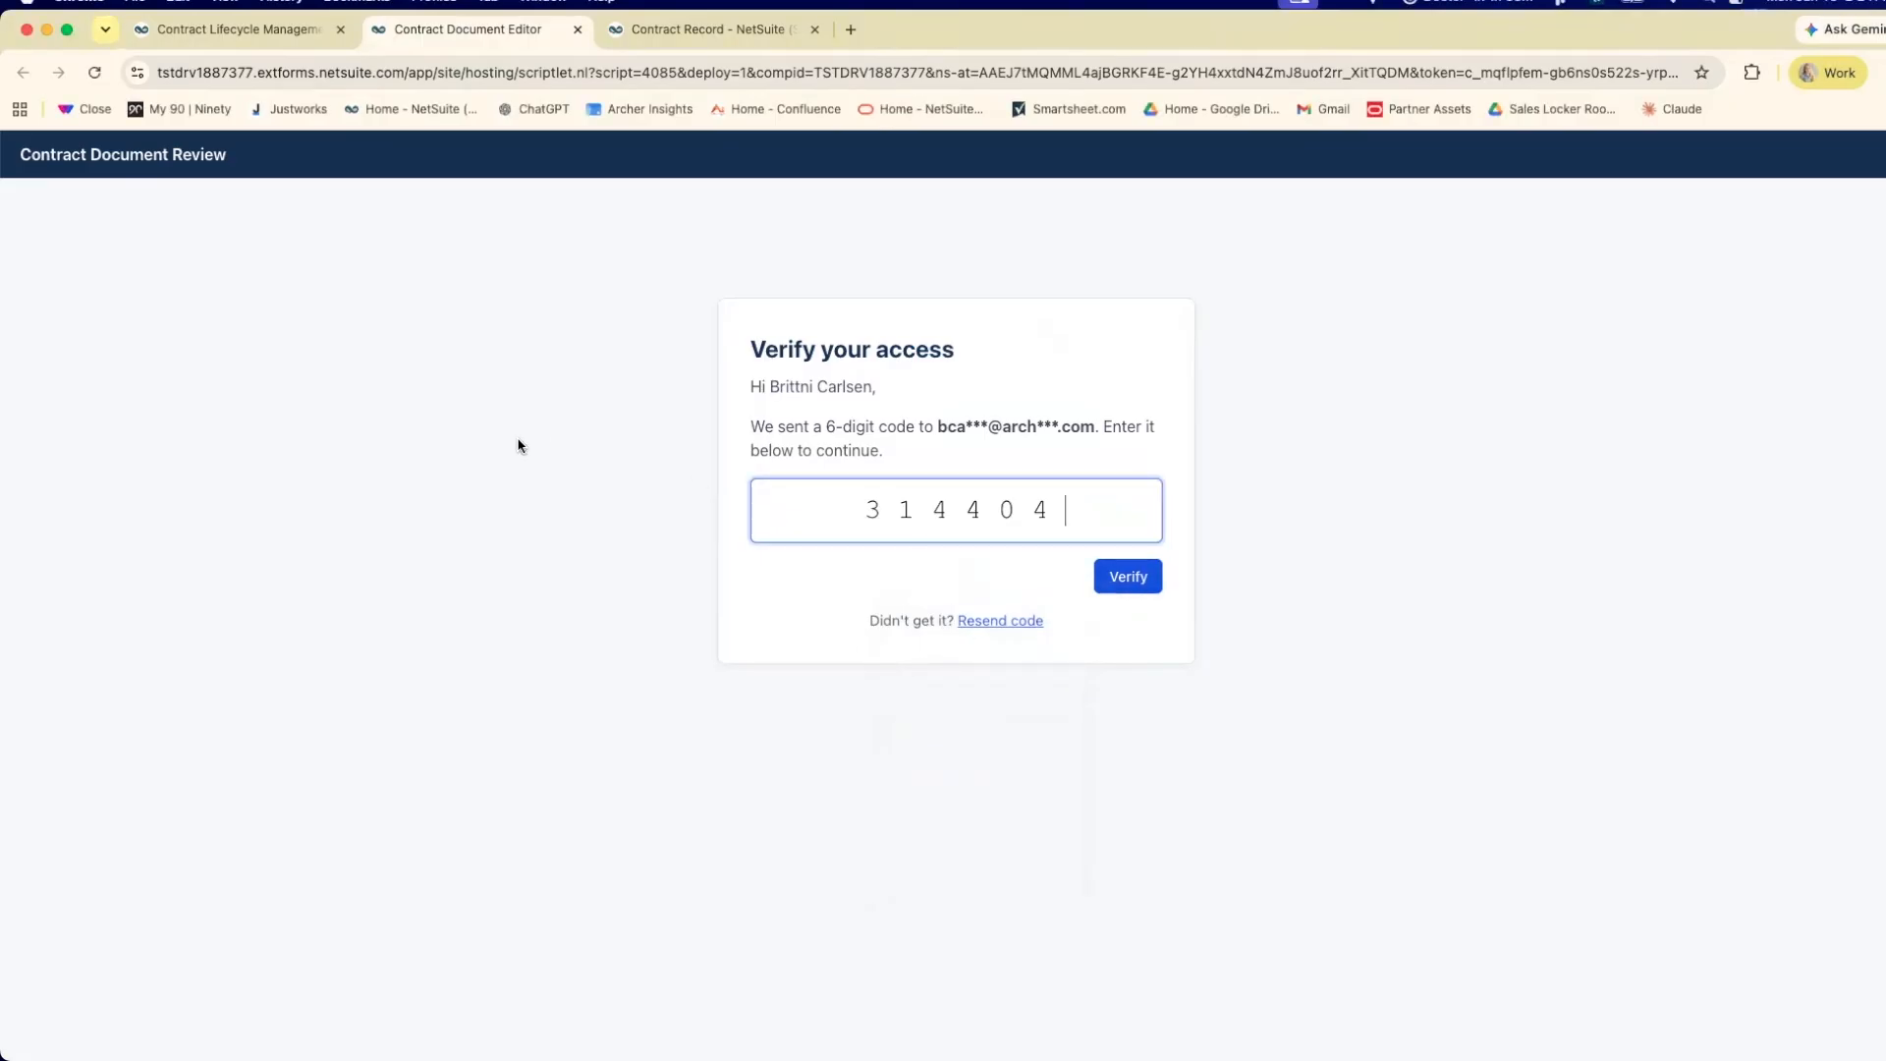
pyautogui.click(1125, 583)
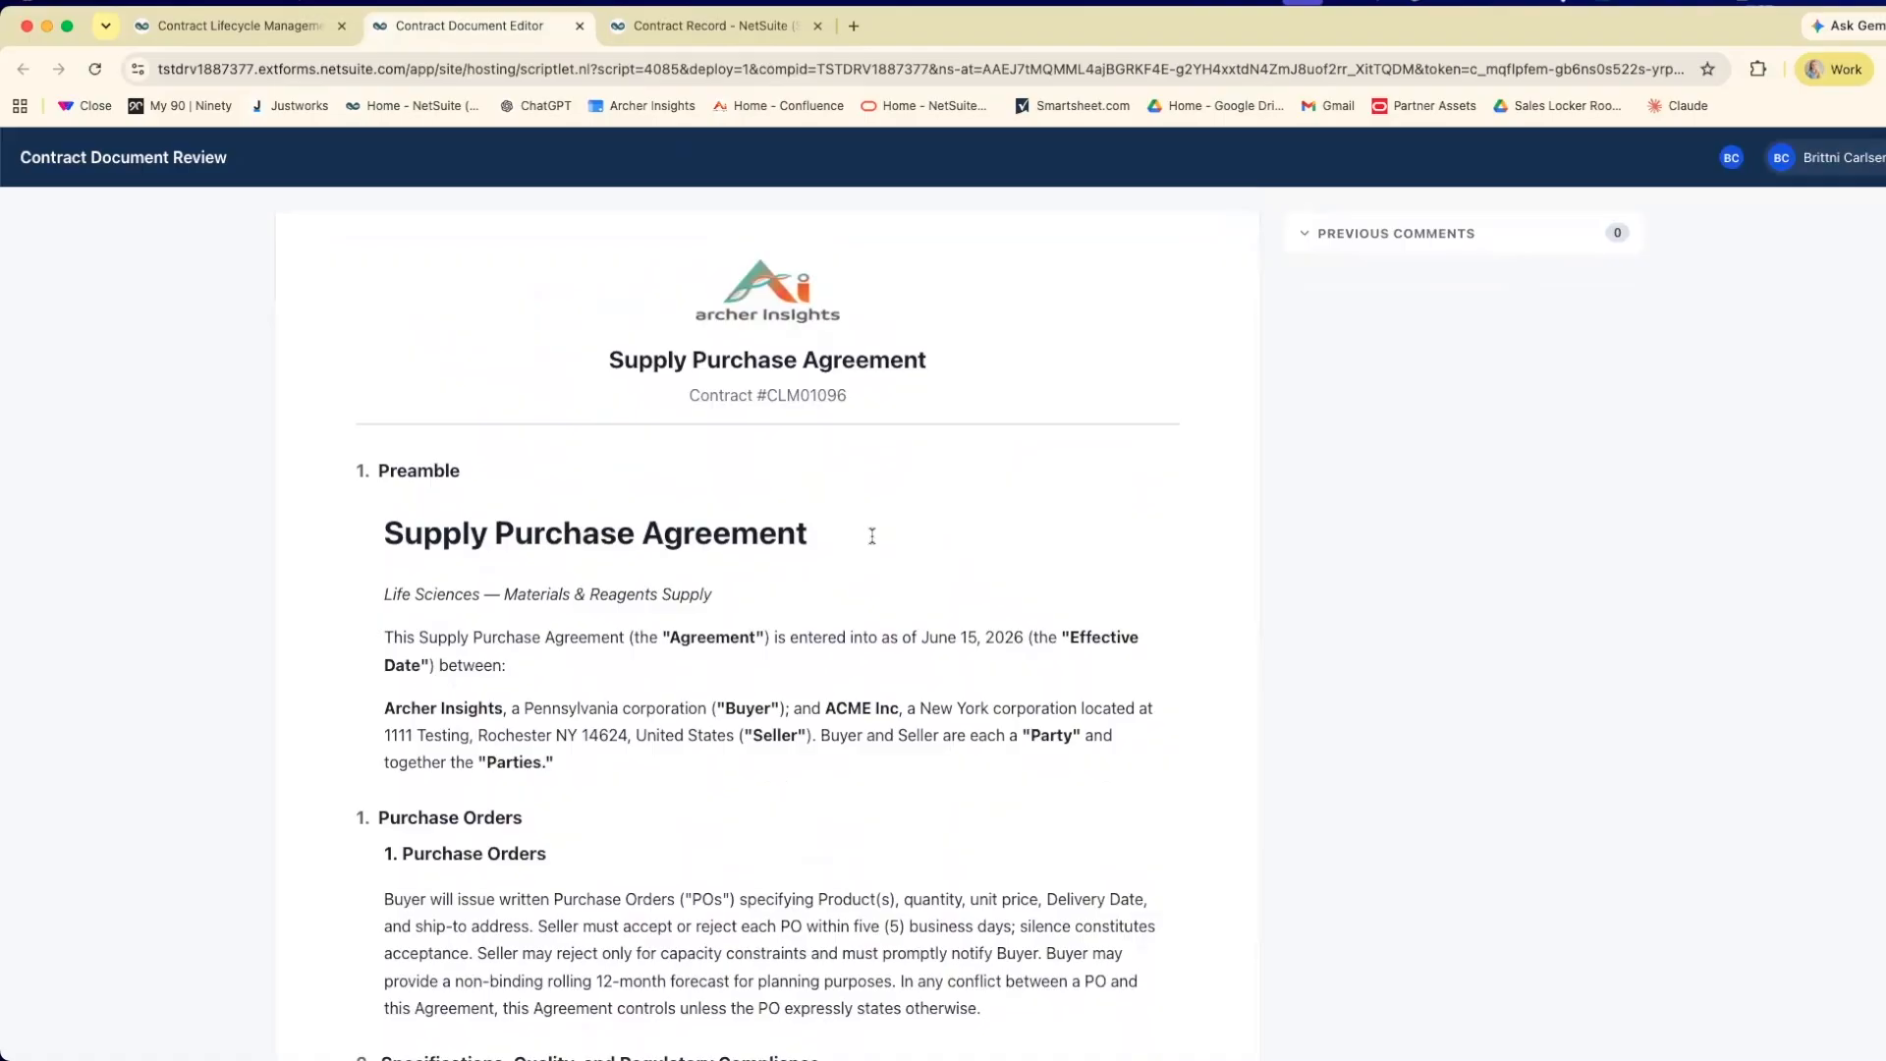
# Comment "it is supposed to be net 30" on the text "net 45" in the Pricing and Payment section and submit it.
pyautogui.scroll(-5, 873, 543)
pyautogui.scroll(-5, 868, 542)
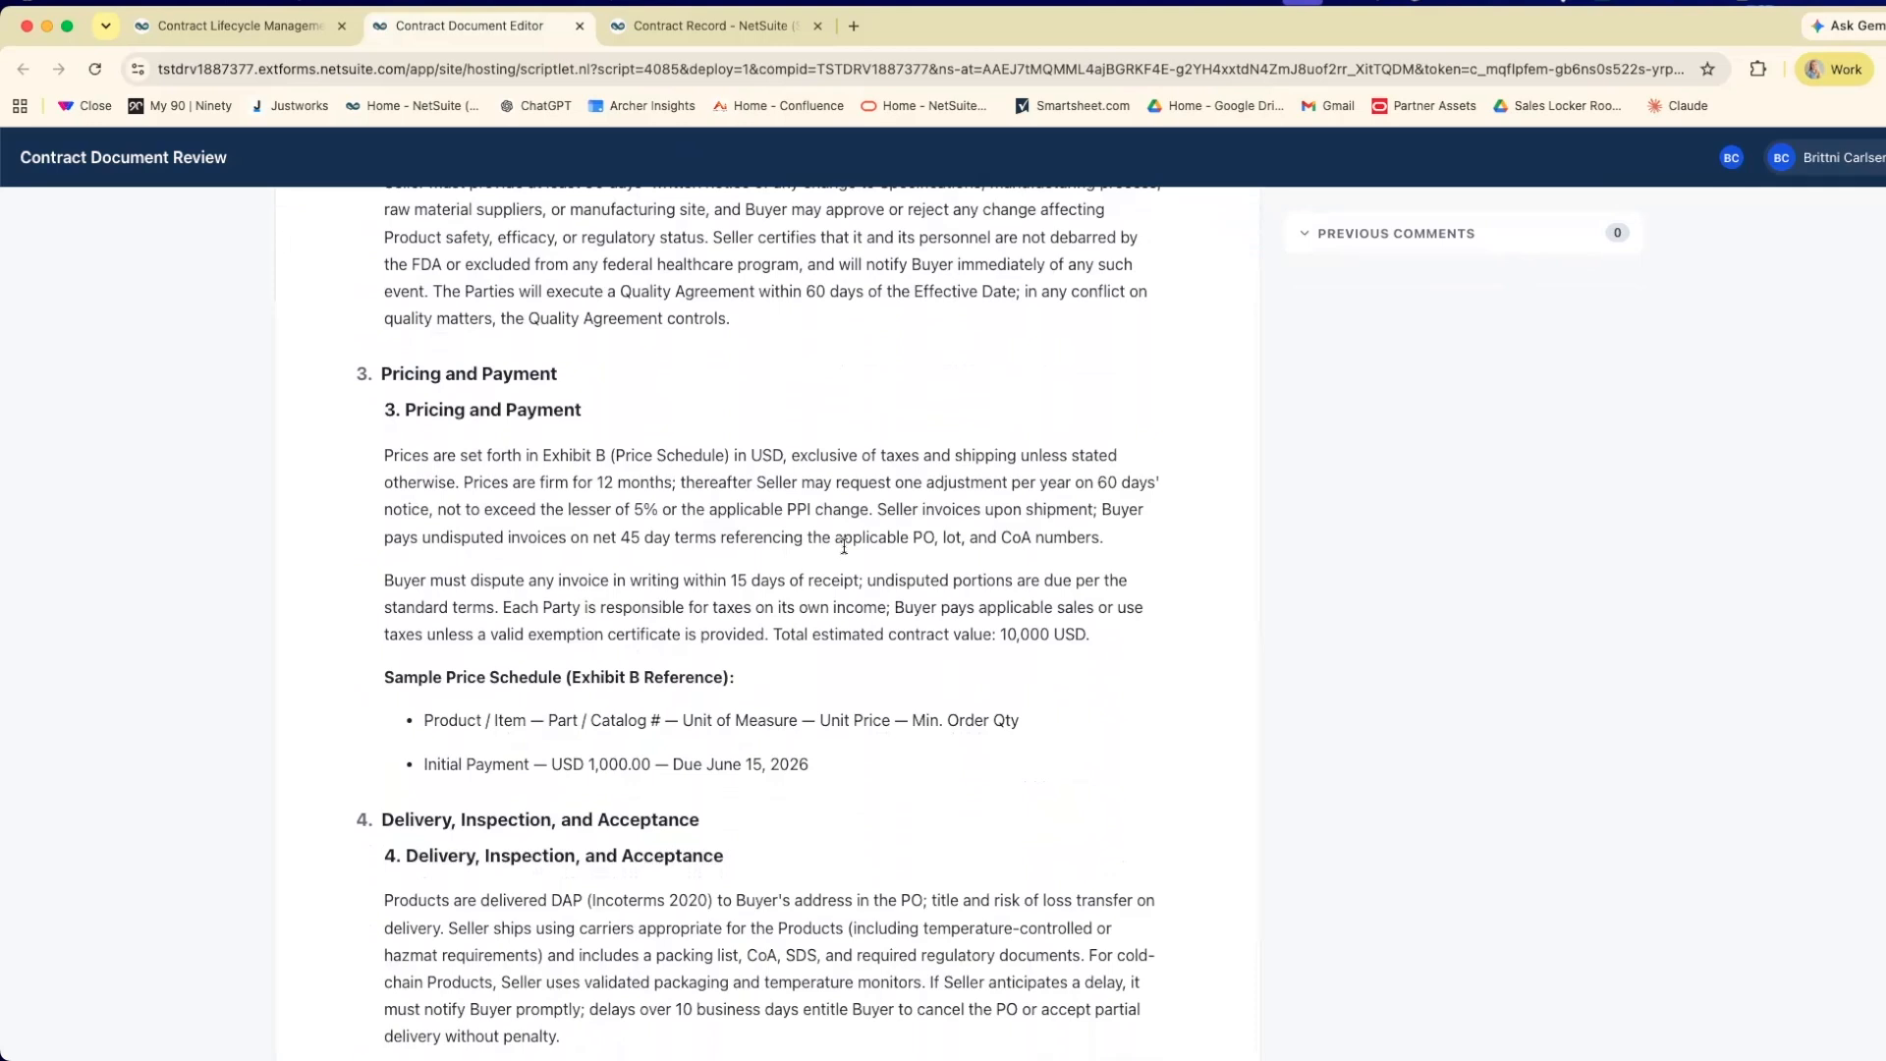
pyautogui.scroll(-1, 844, 546)
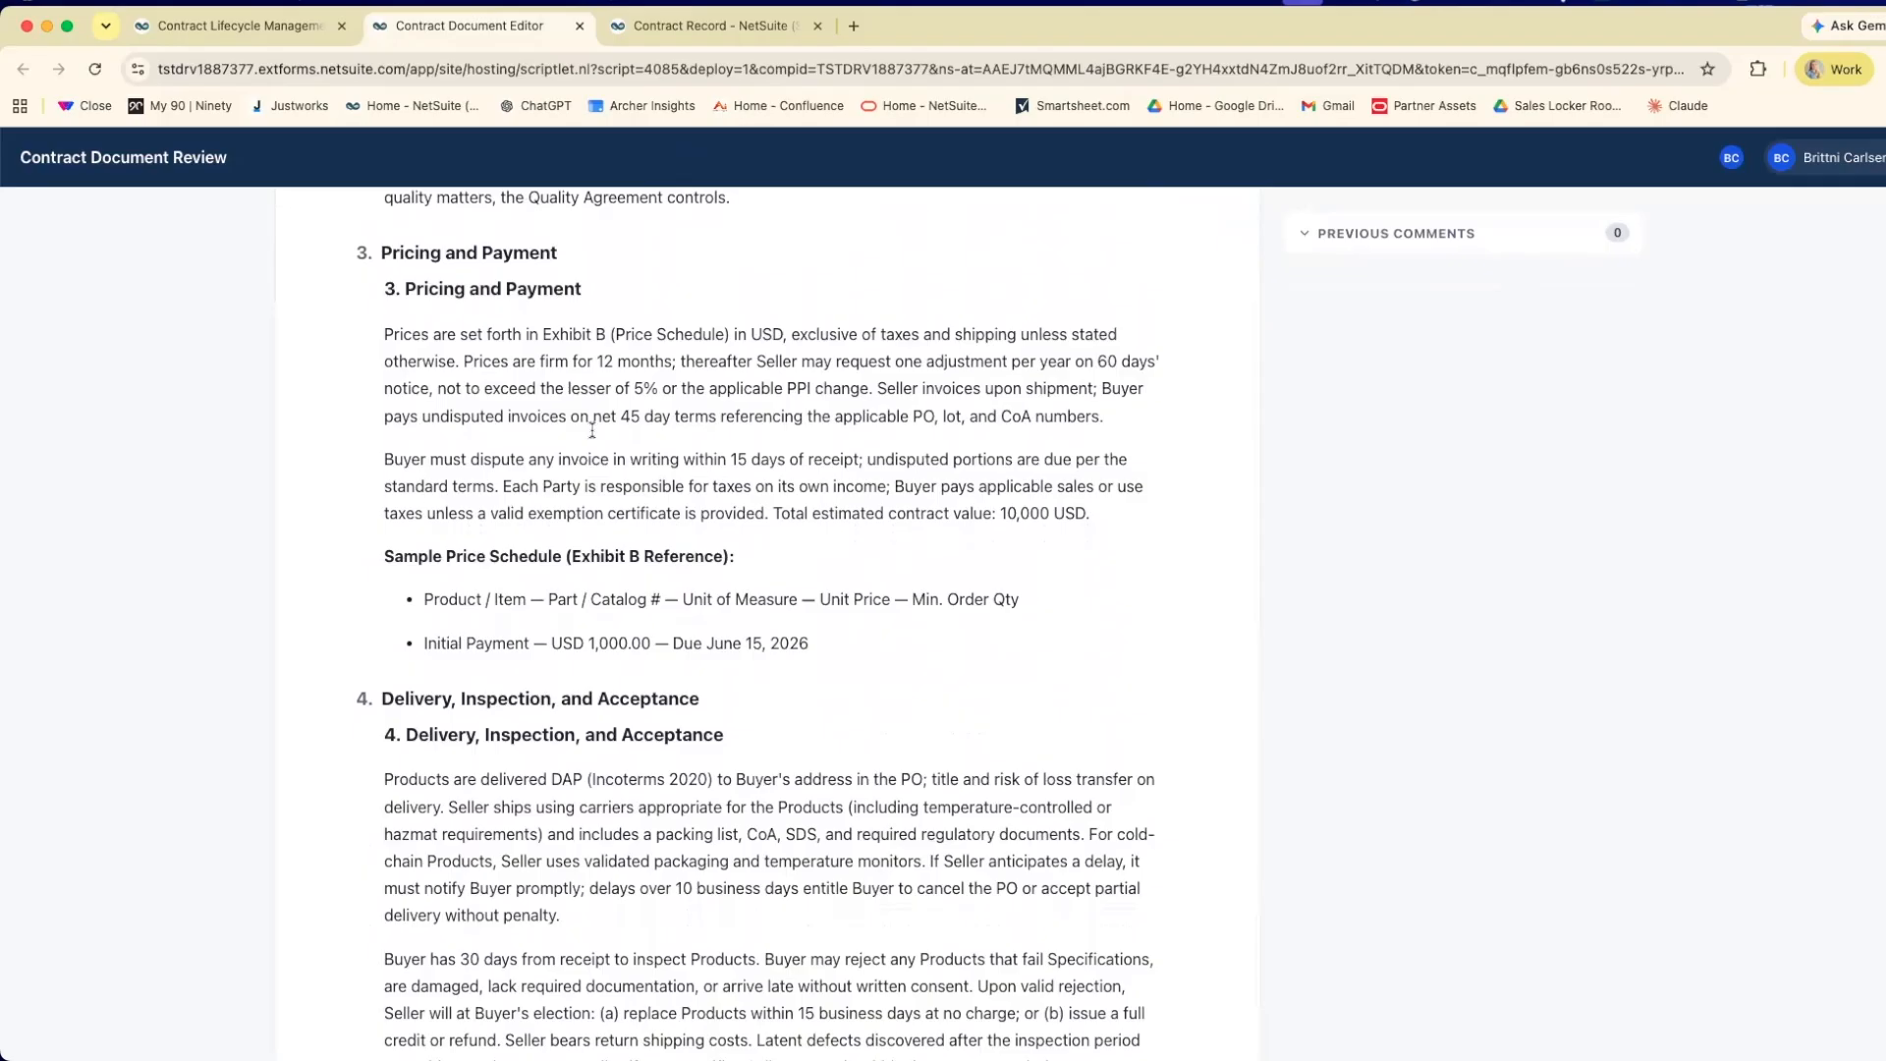
pyautogui.moveTo(592, 419); pyautogui.dragTo(646, 417)
pyautogui.click(742, 518)
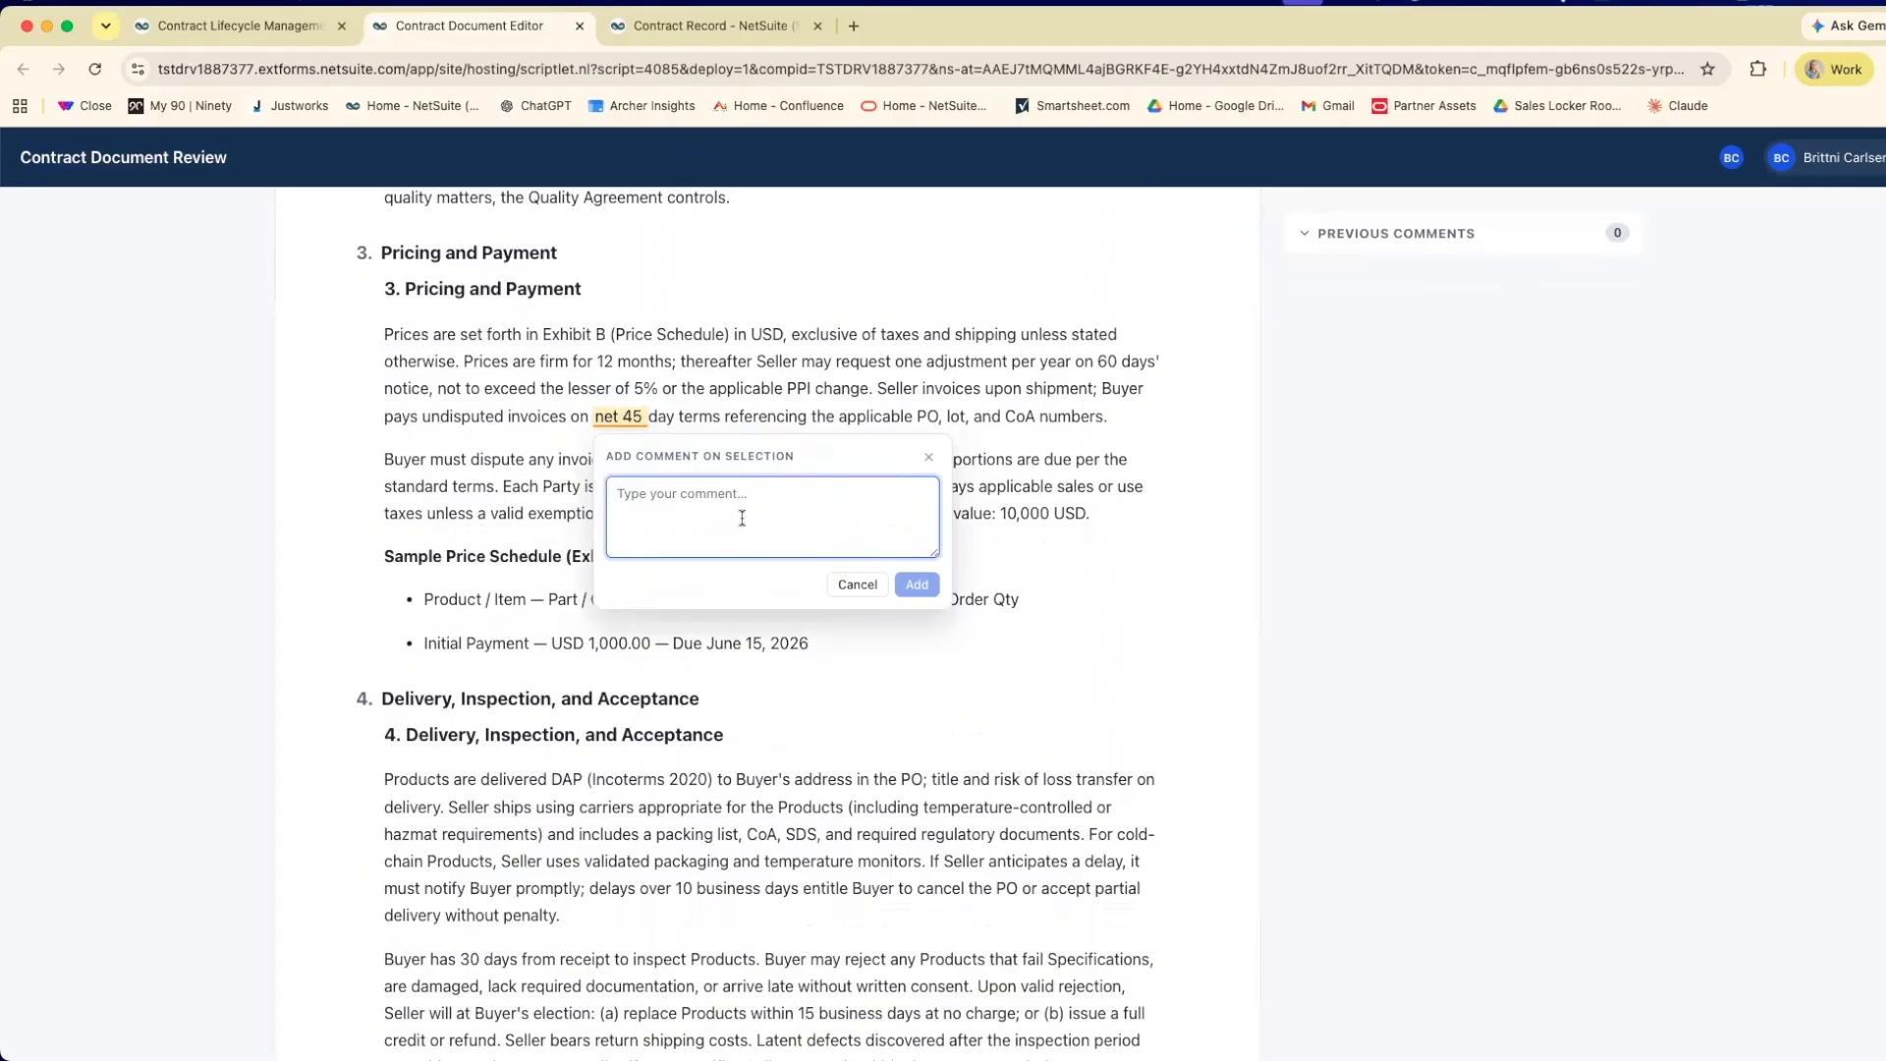
pyautogui.write('it is supposed to be net 30')
pyautogui.click(917, 585)
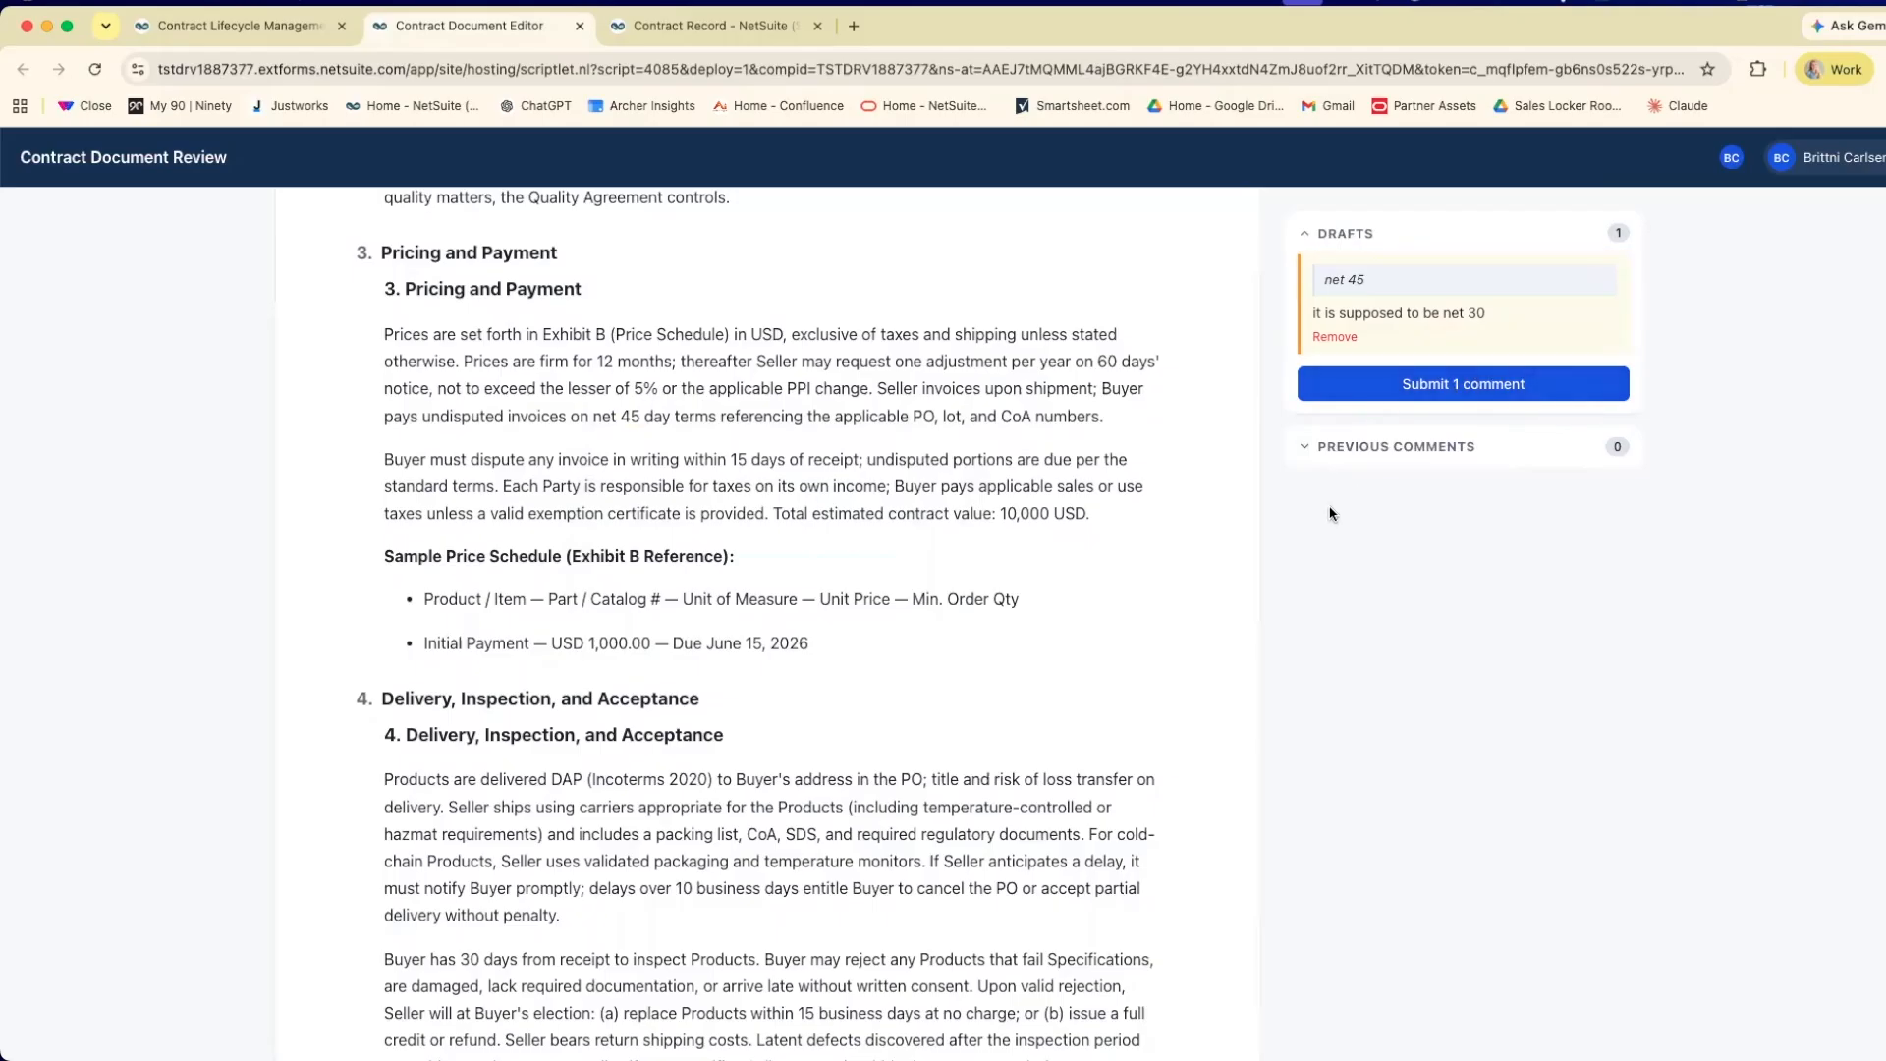
pyautogui.click(1405, 393)
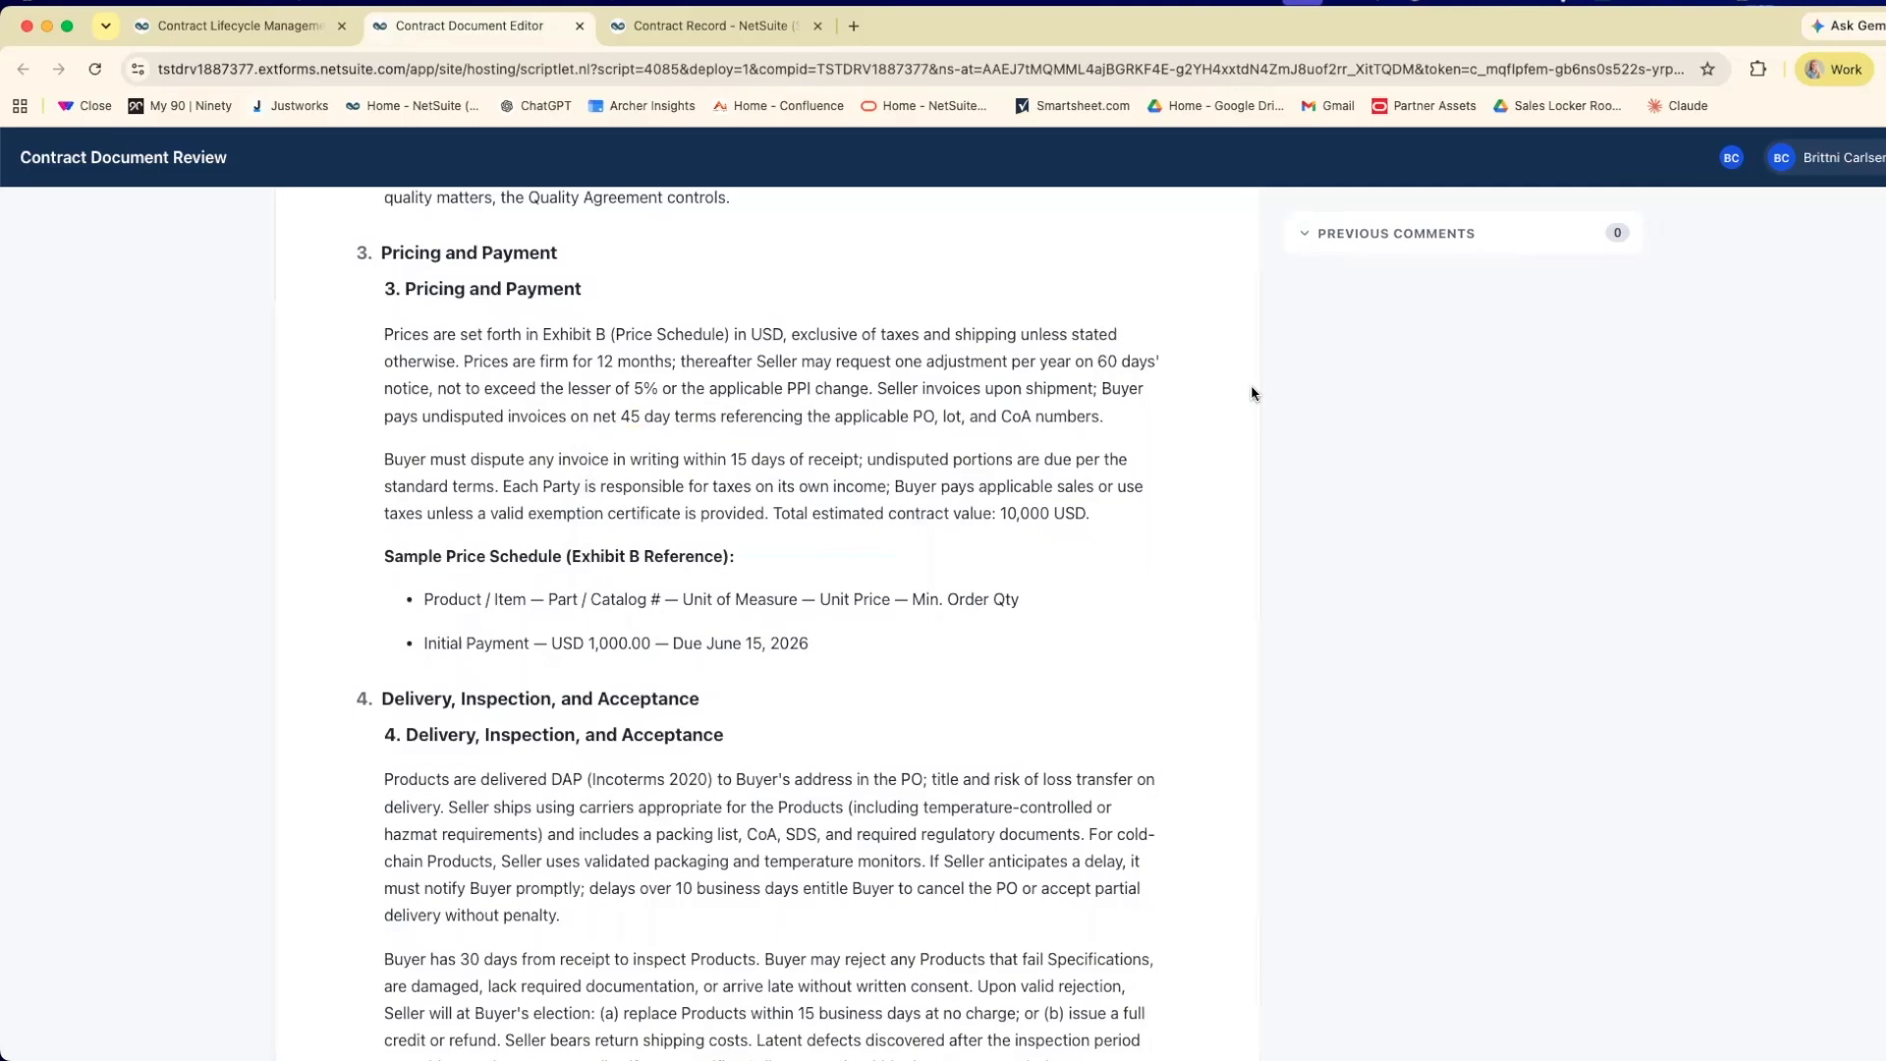
# Return to the Contract Lifecycle Management dashboard, open ACME Inc's pending review and locate the commented "net 45" text in the agreement.
pyautogui.scroll(7, 903, 267)
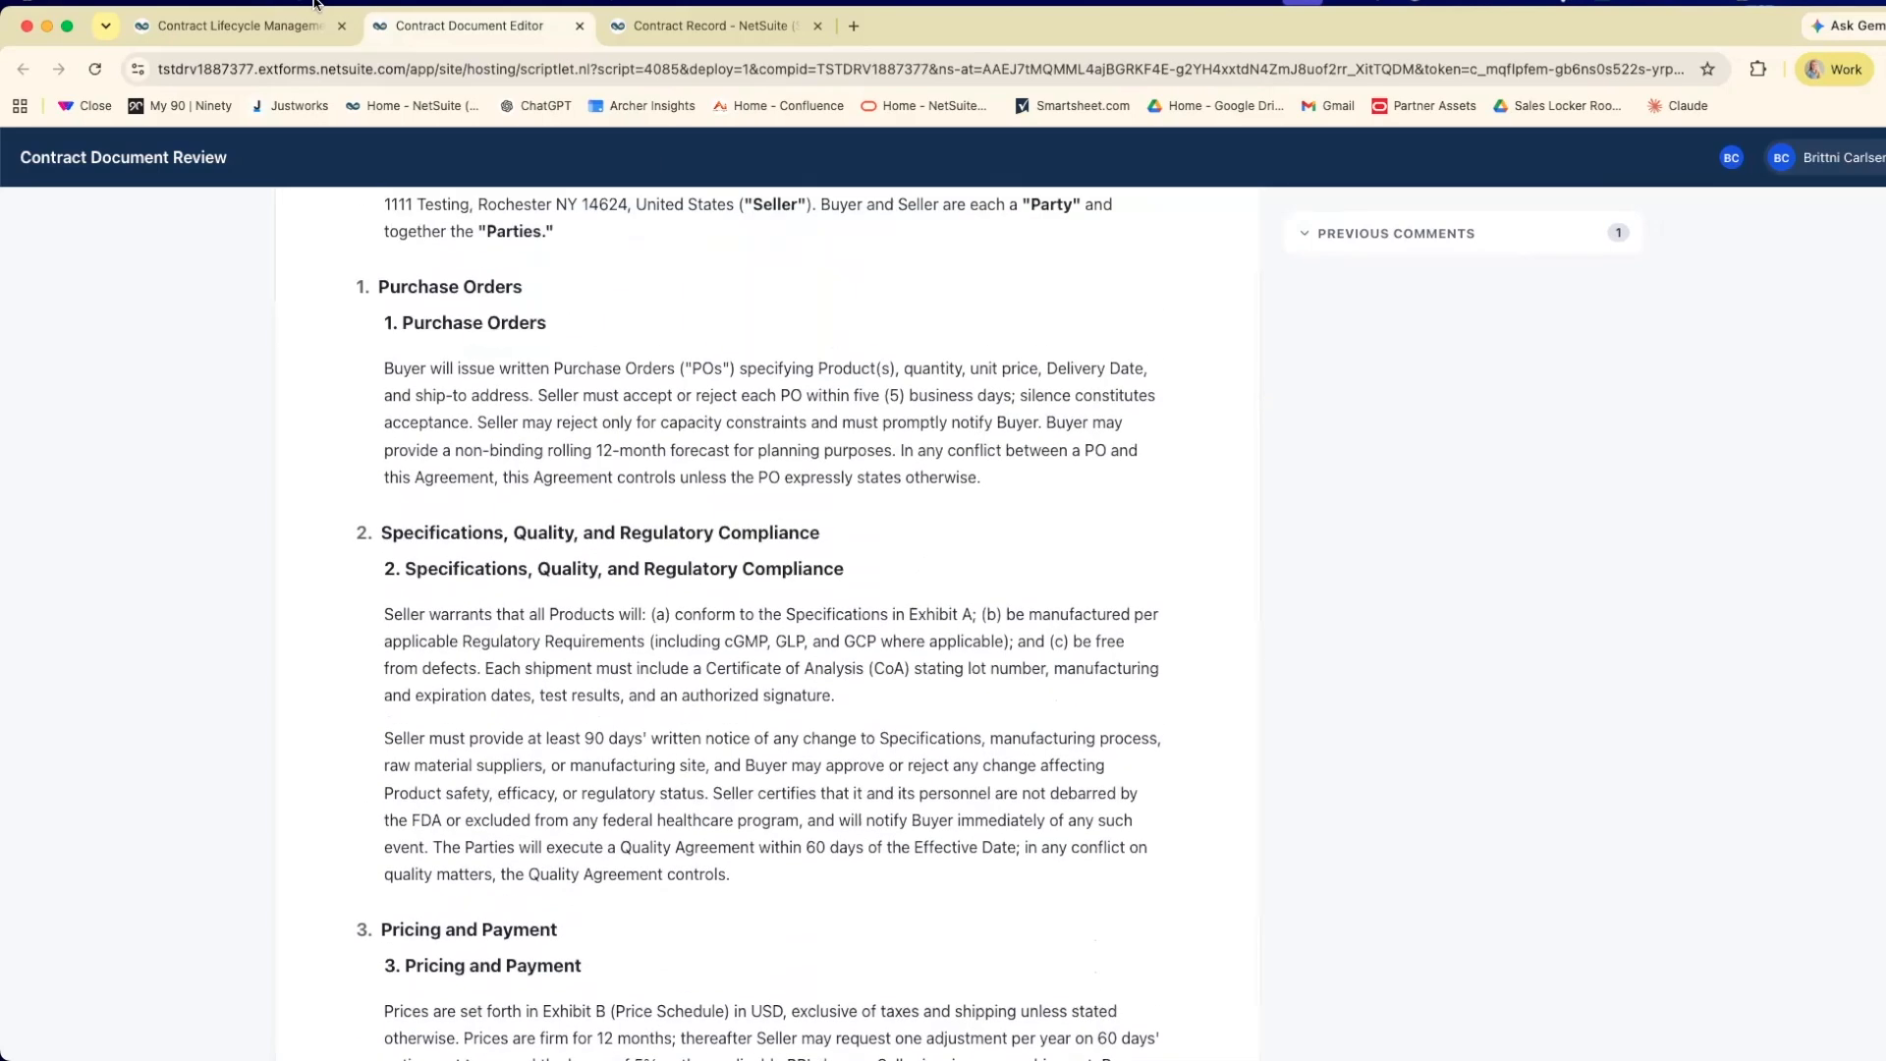
pyautogui.click(247, 30)
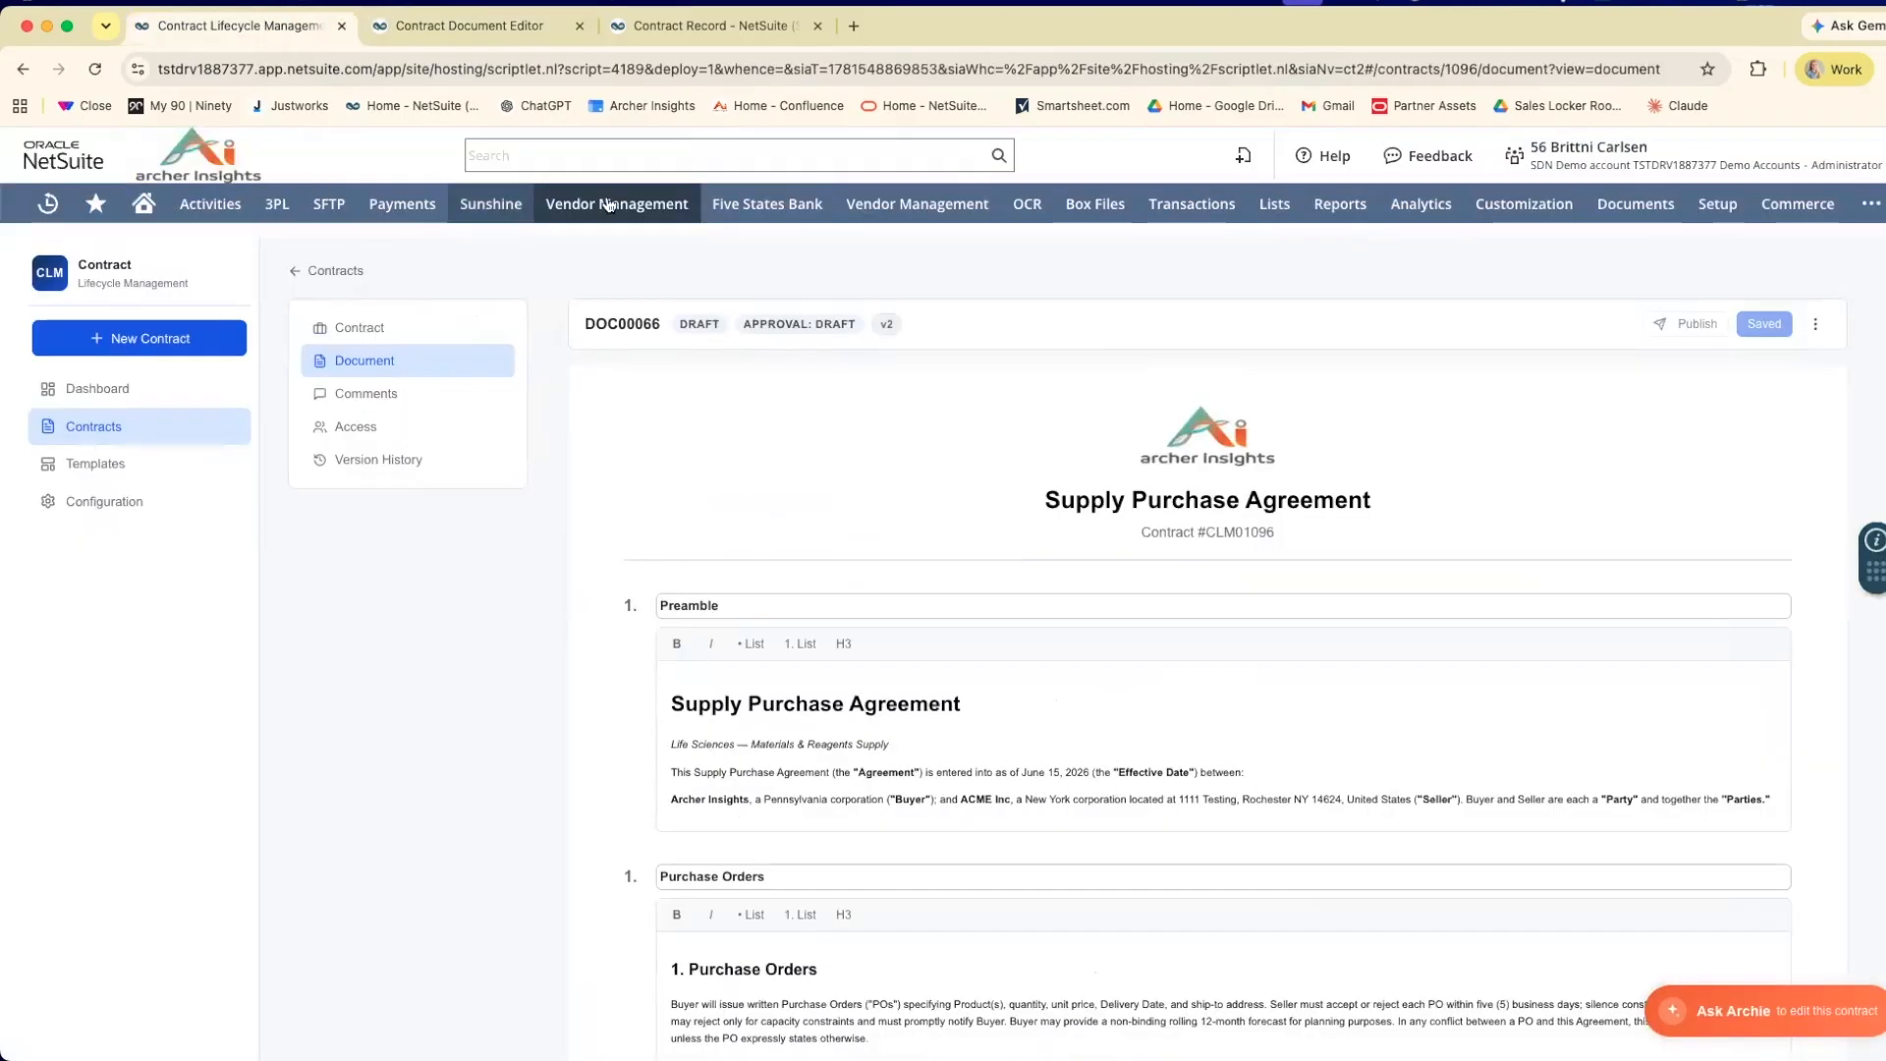
pyautogui.moveTo(609, 205)
pyautogui.moveTo(652, 324)
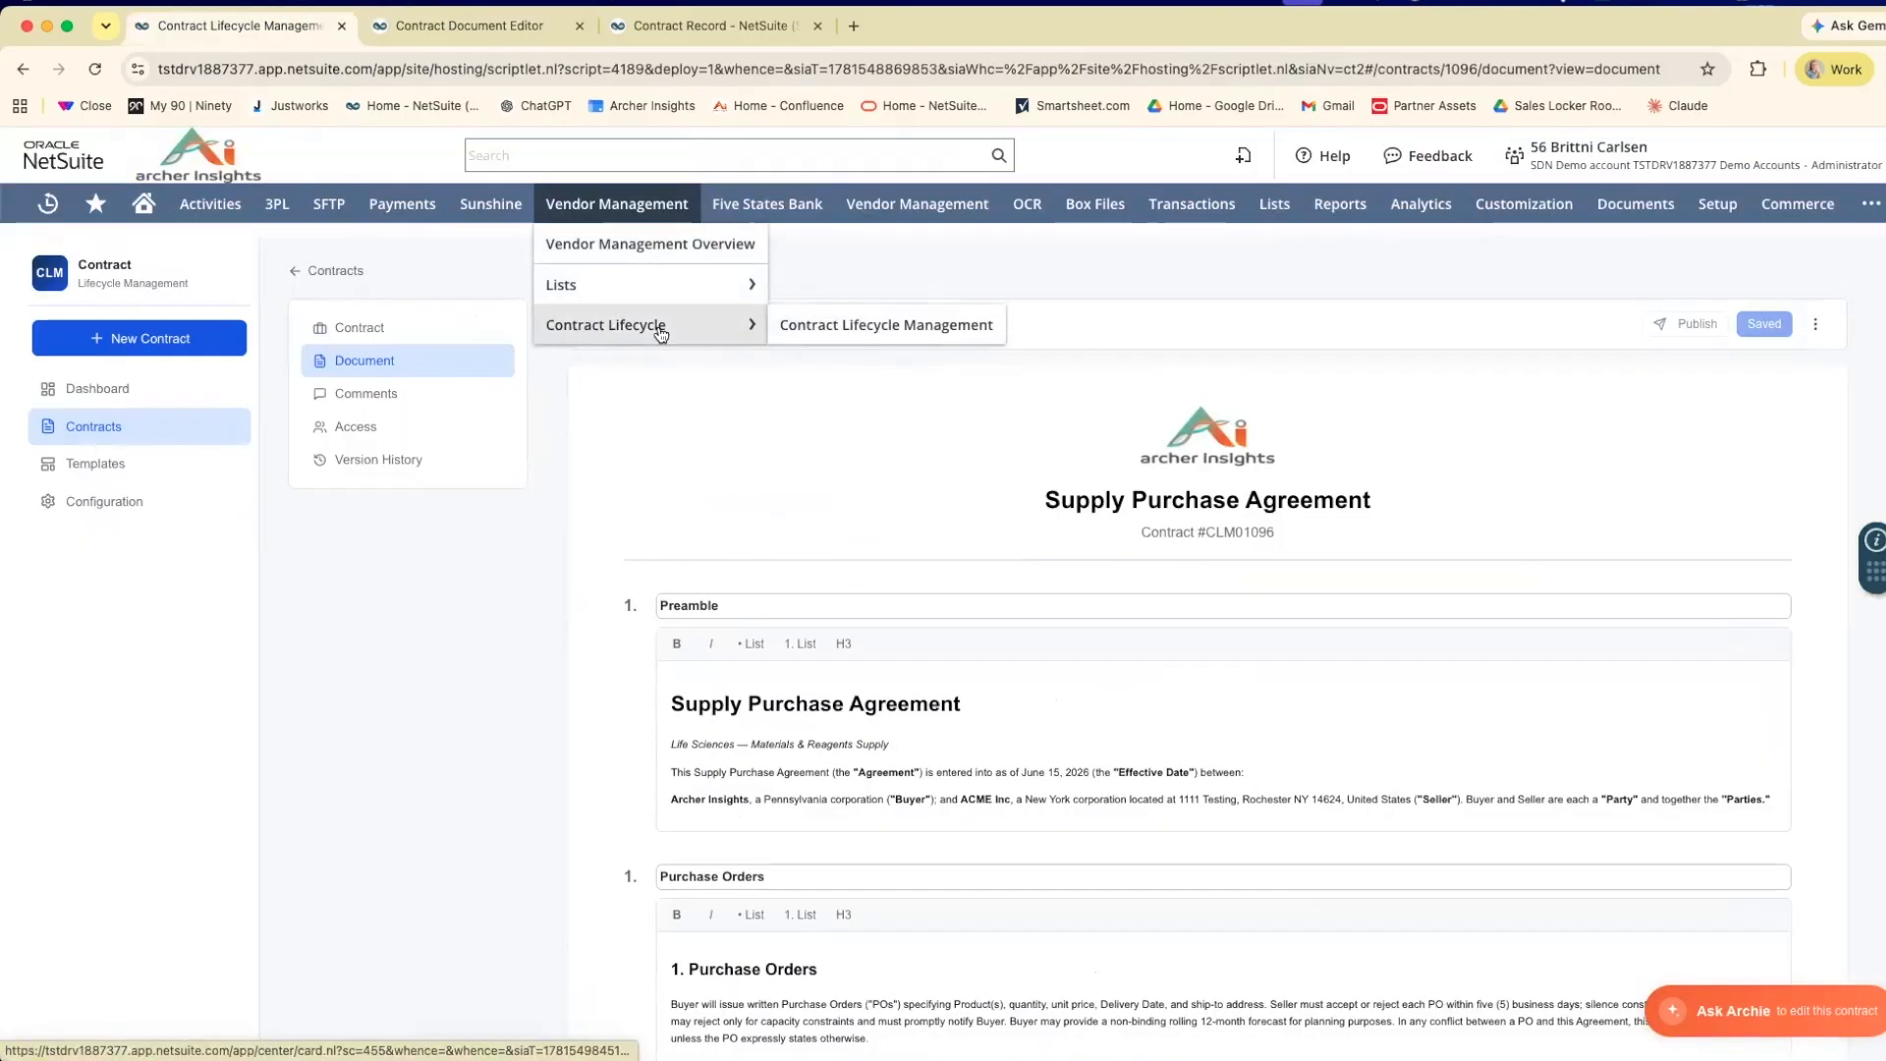
pyautogui.click(825, 334)
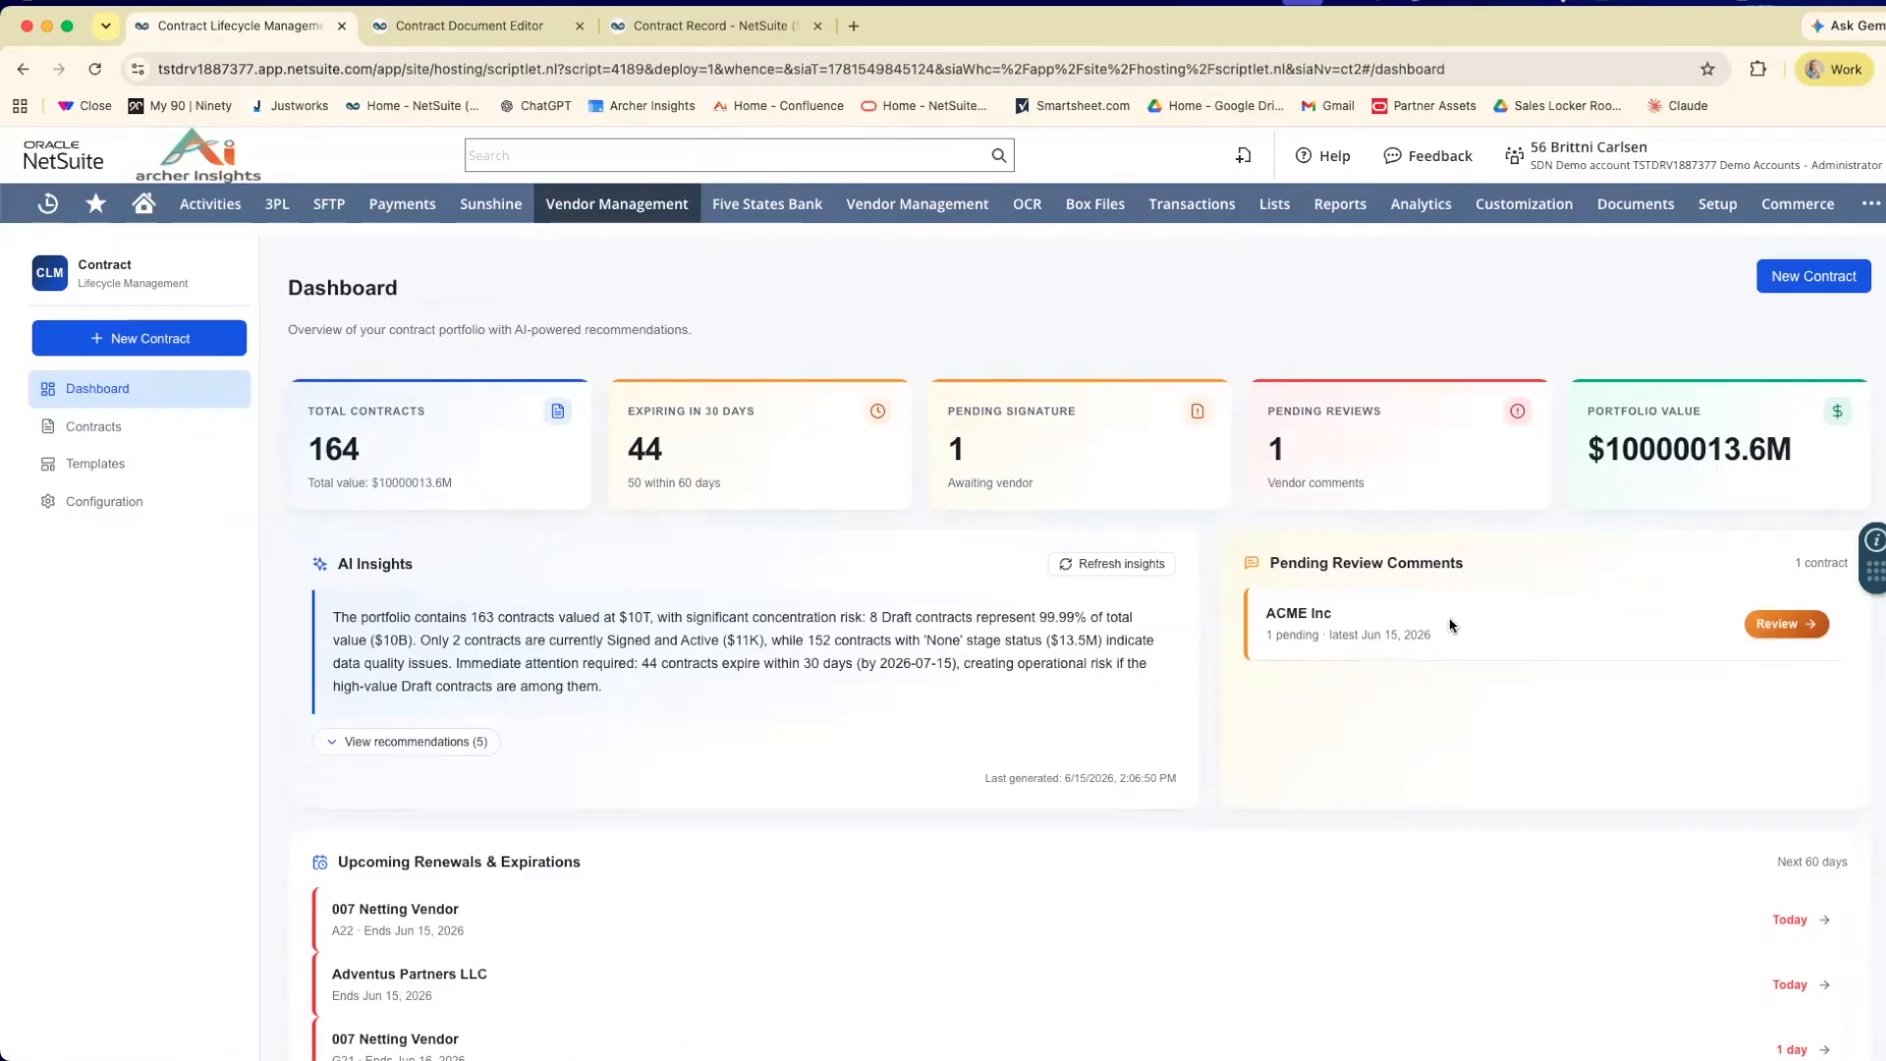
pyautogui.click(1795, 629)
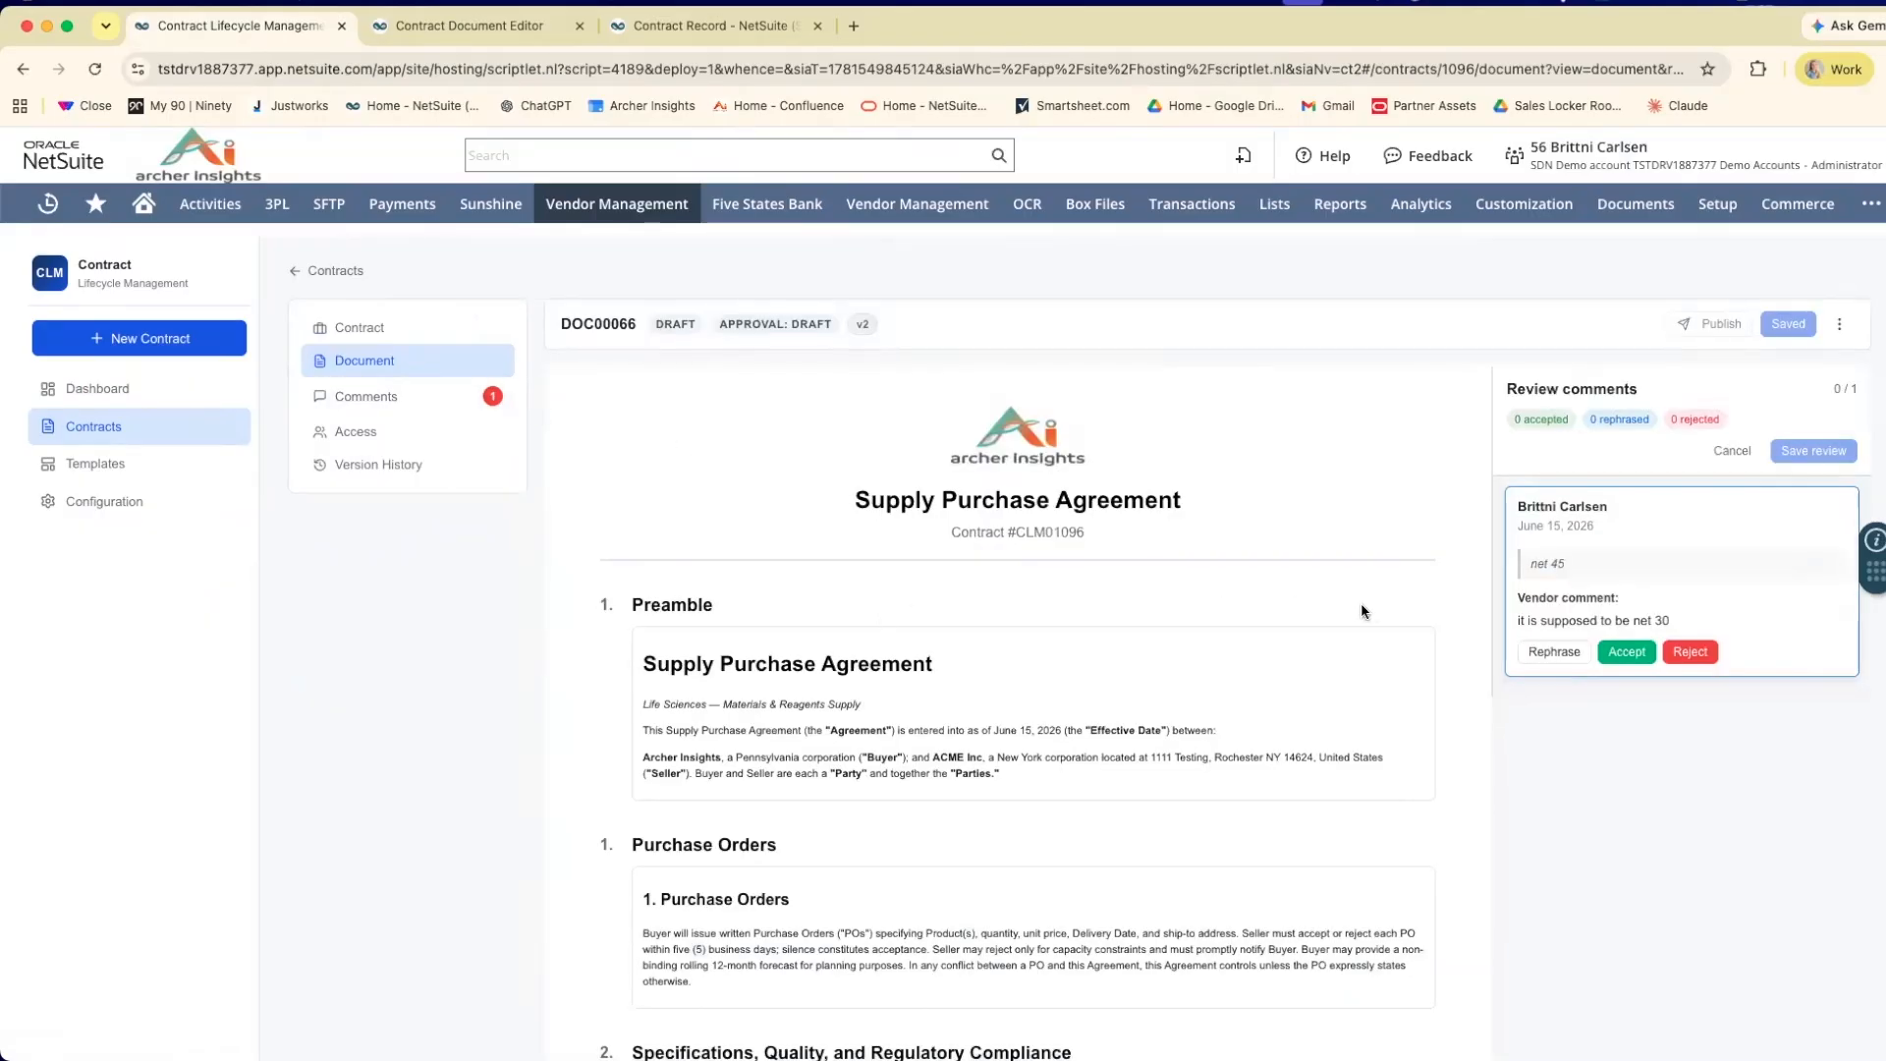
pyautogui.scroll(-5, 1395, 589)
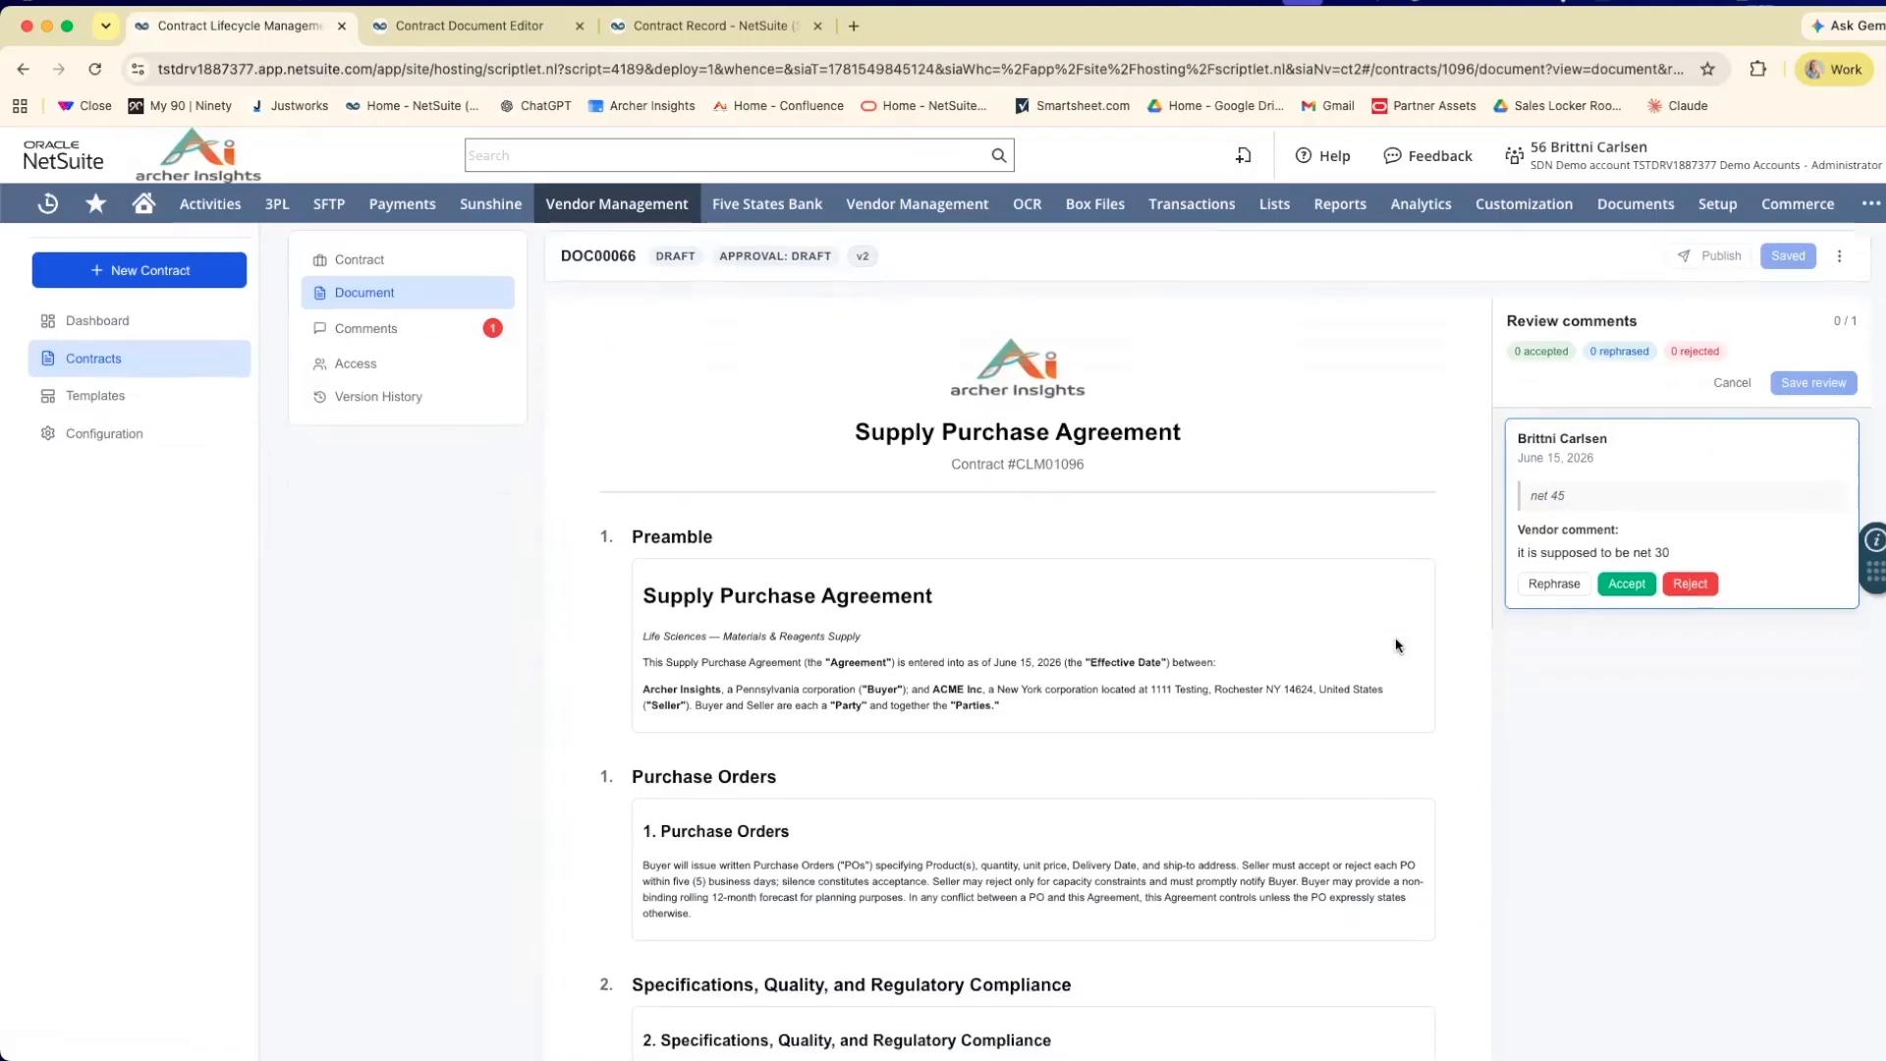
pyautogui.scroll(-8, 1398, 645)
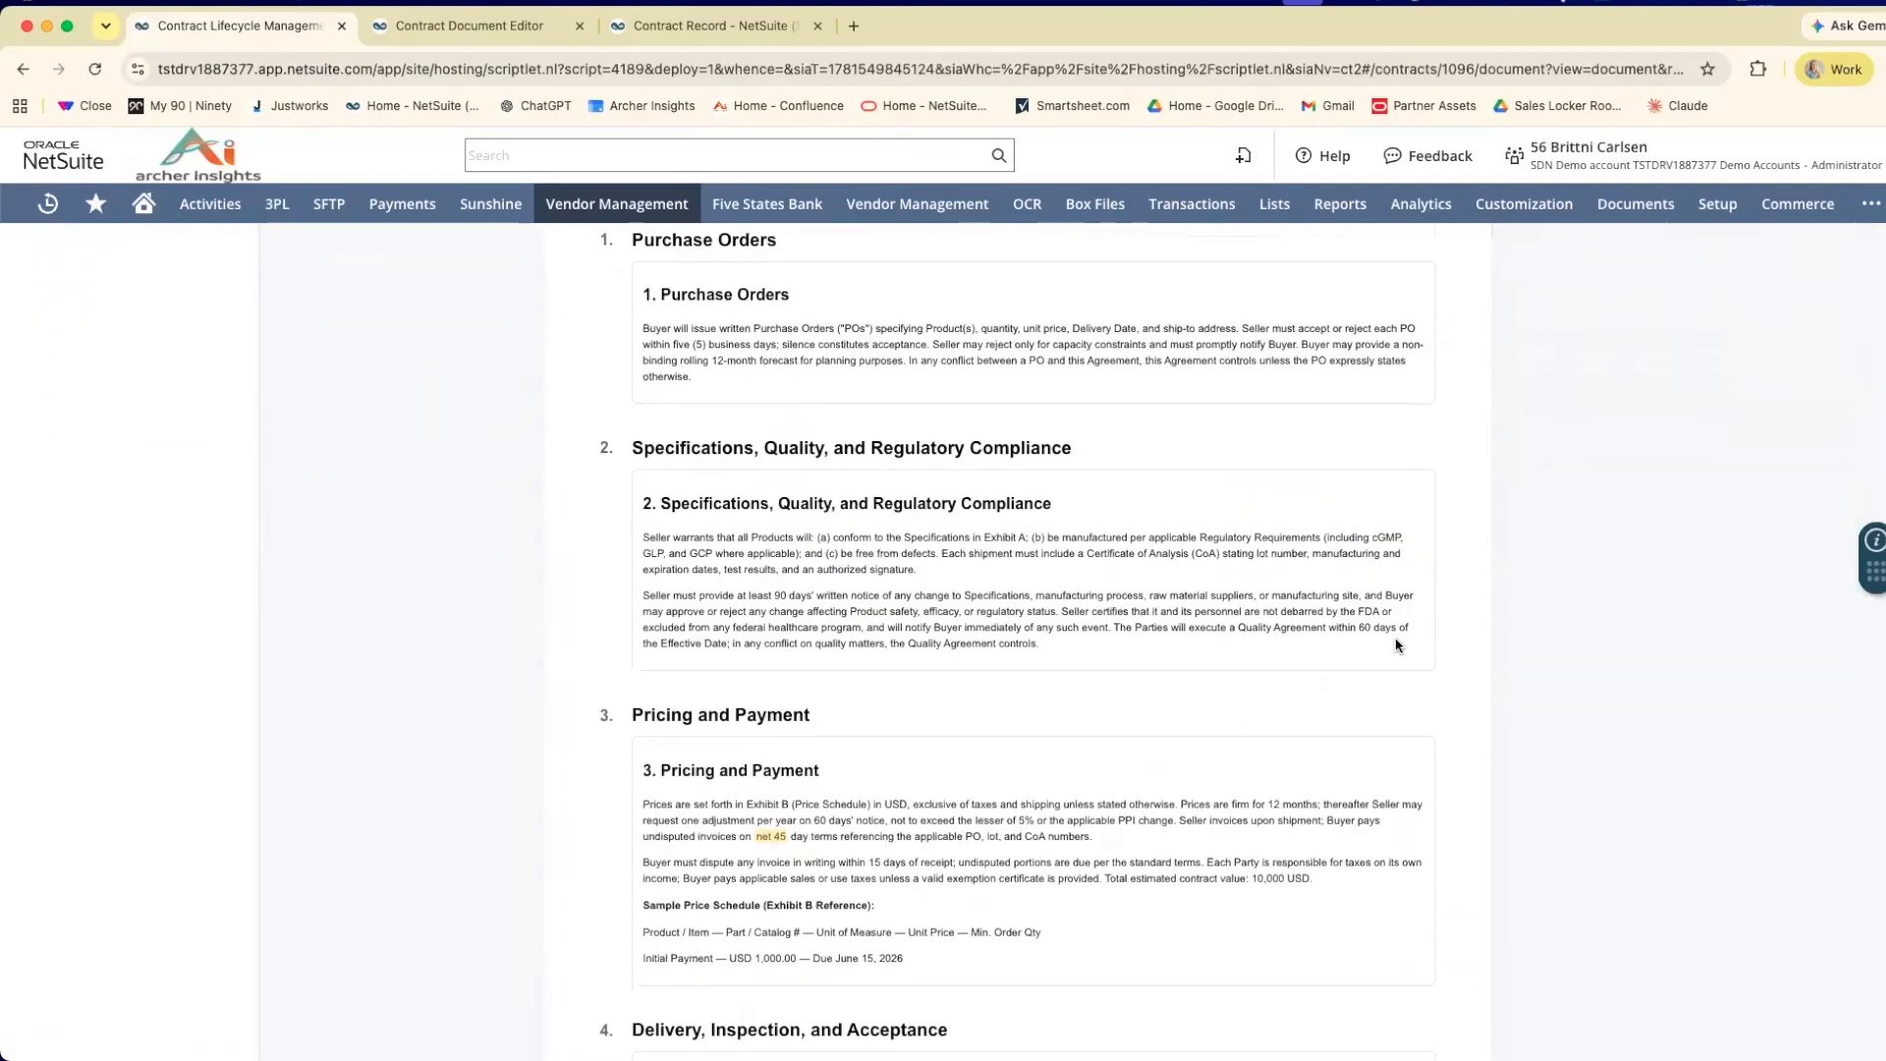
pyautogui.click(769, 706)
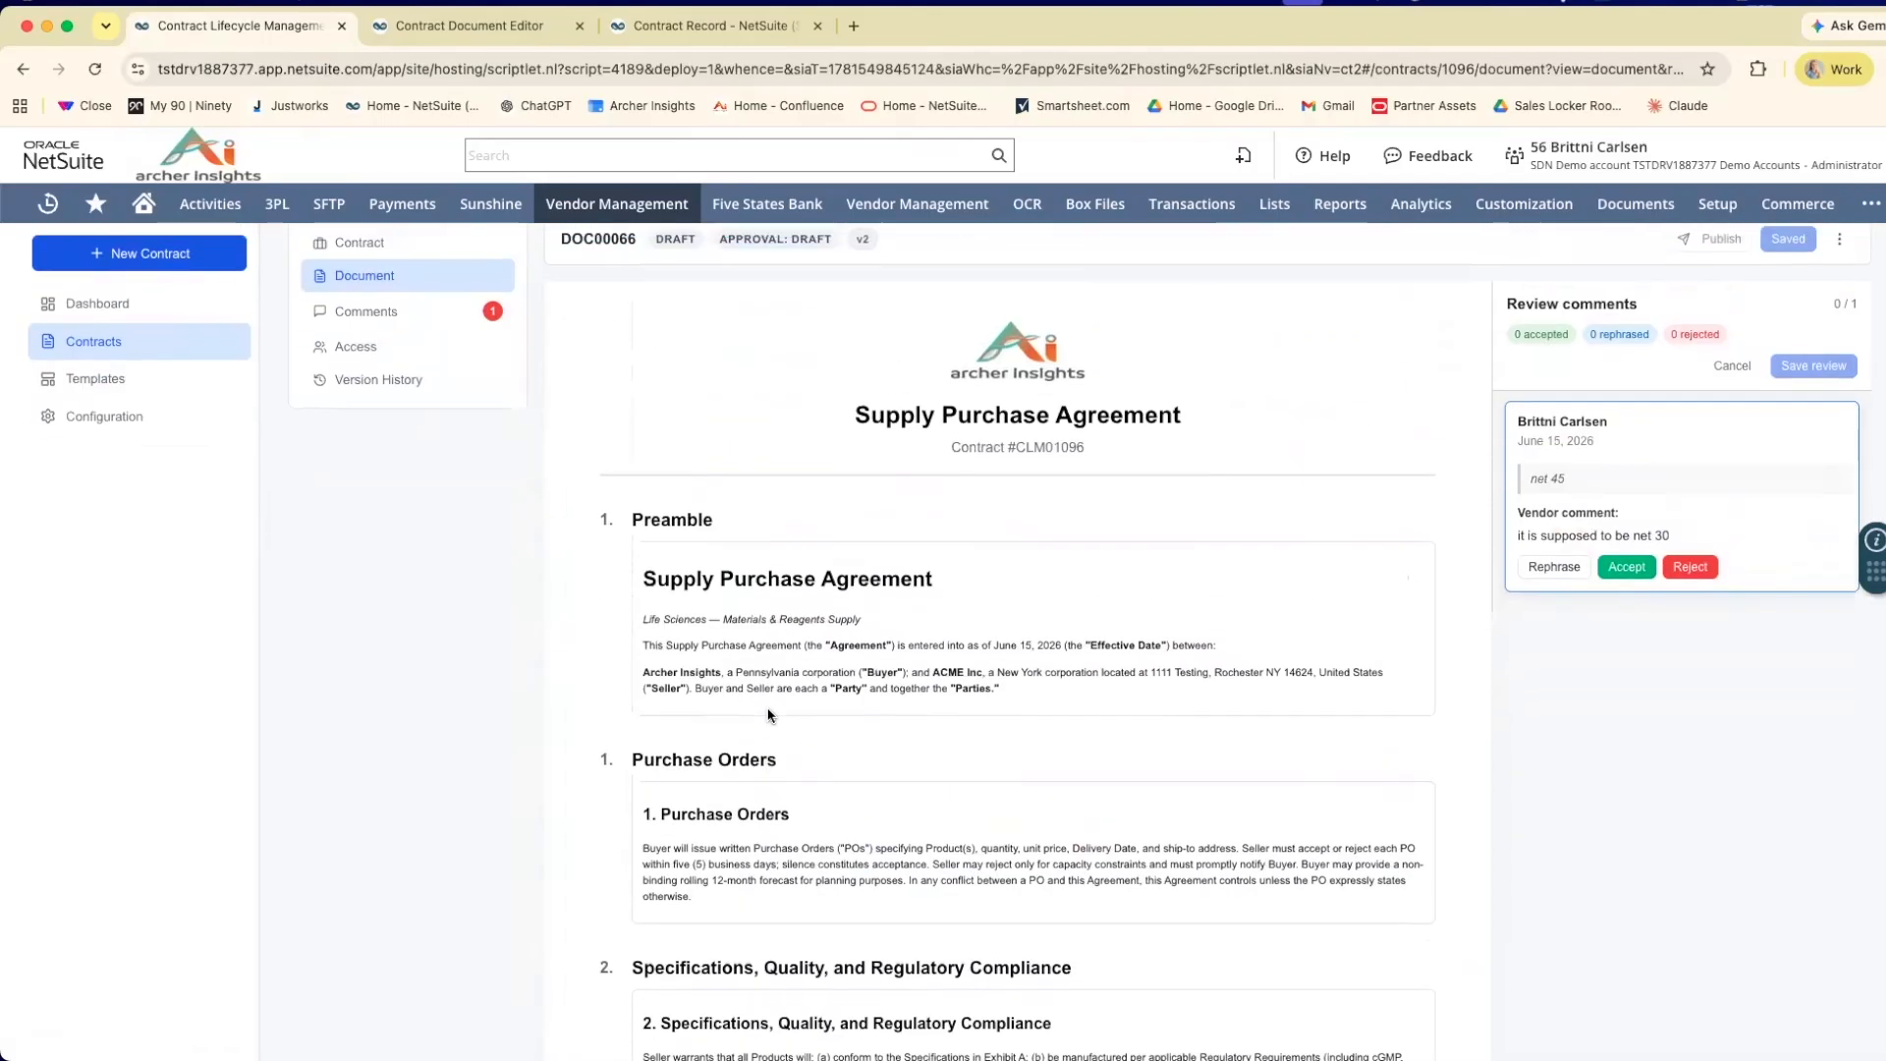
# Rephrase the vendor comment on "net 45" in the contract's comments and shorten the response to "net 30".
pyautogui.click(378, 397)
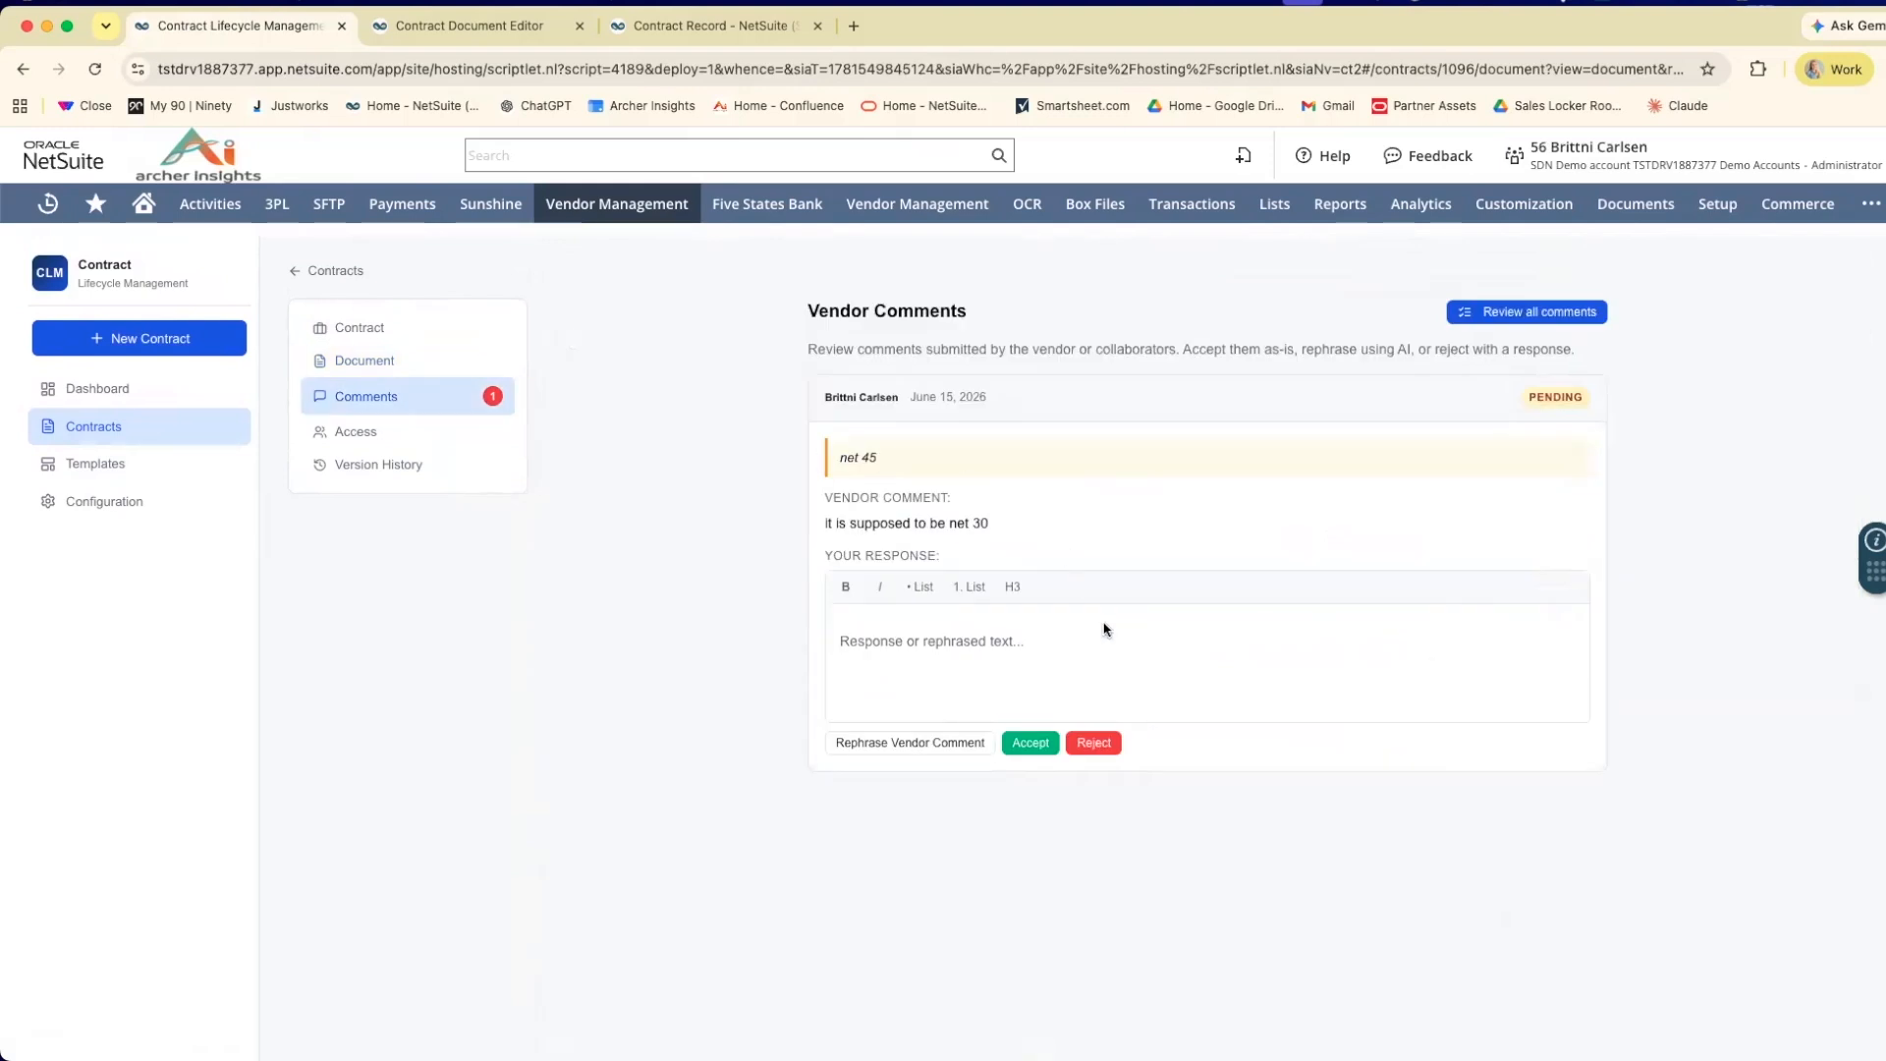
pyautogui.scroll(-1, 1056, 617)
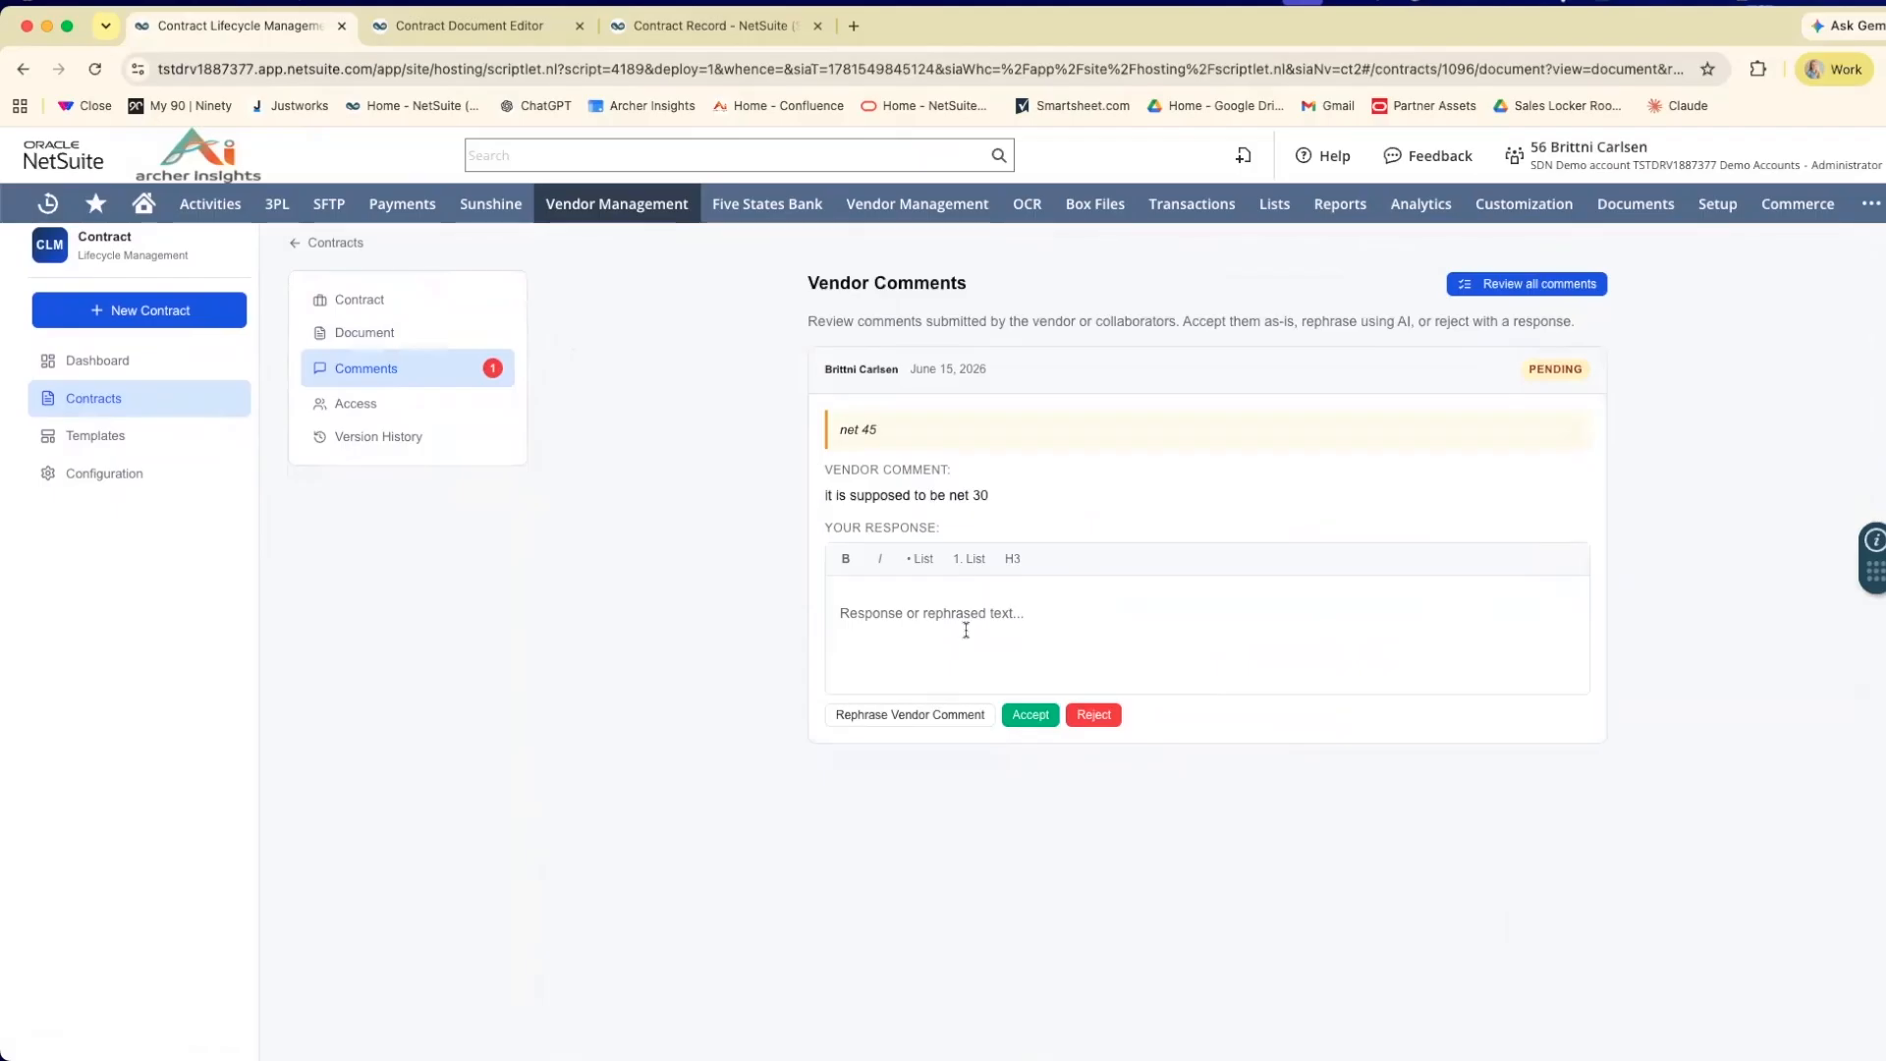
pyautogui.scroll(-1, 884, 704)
pyautogui.click(858, 706)
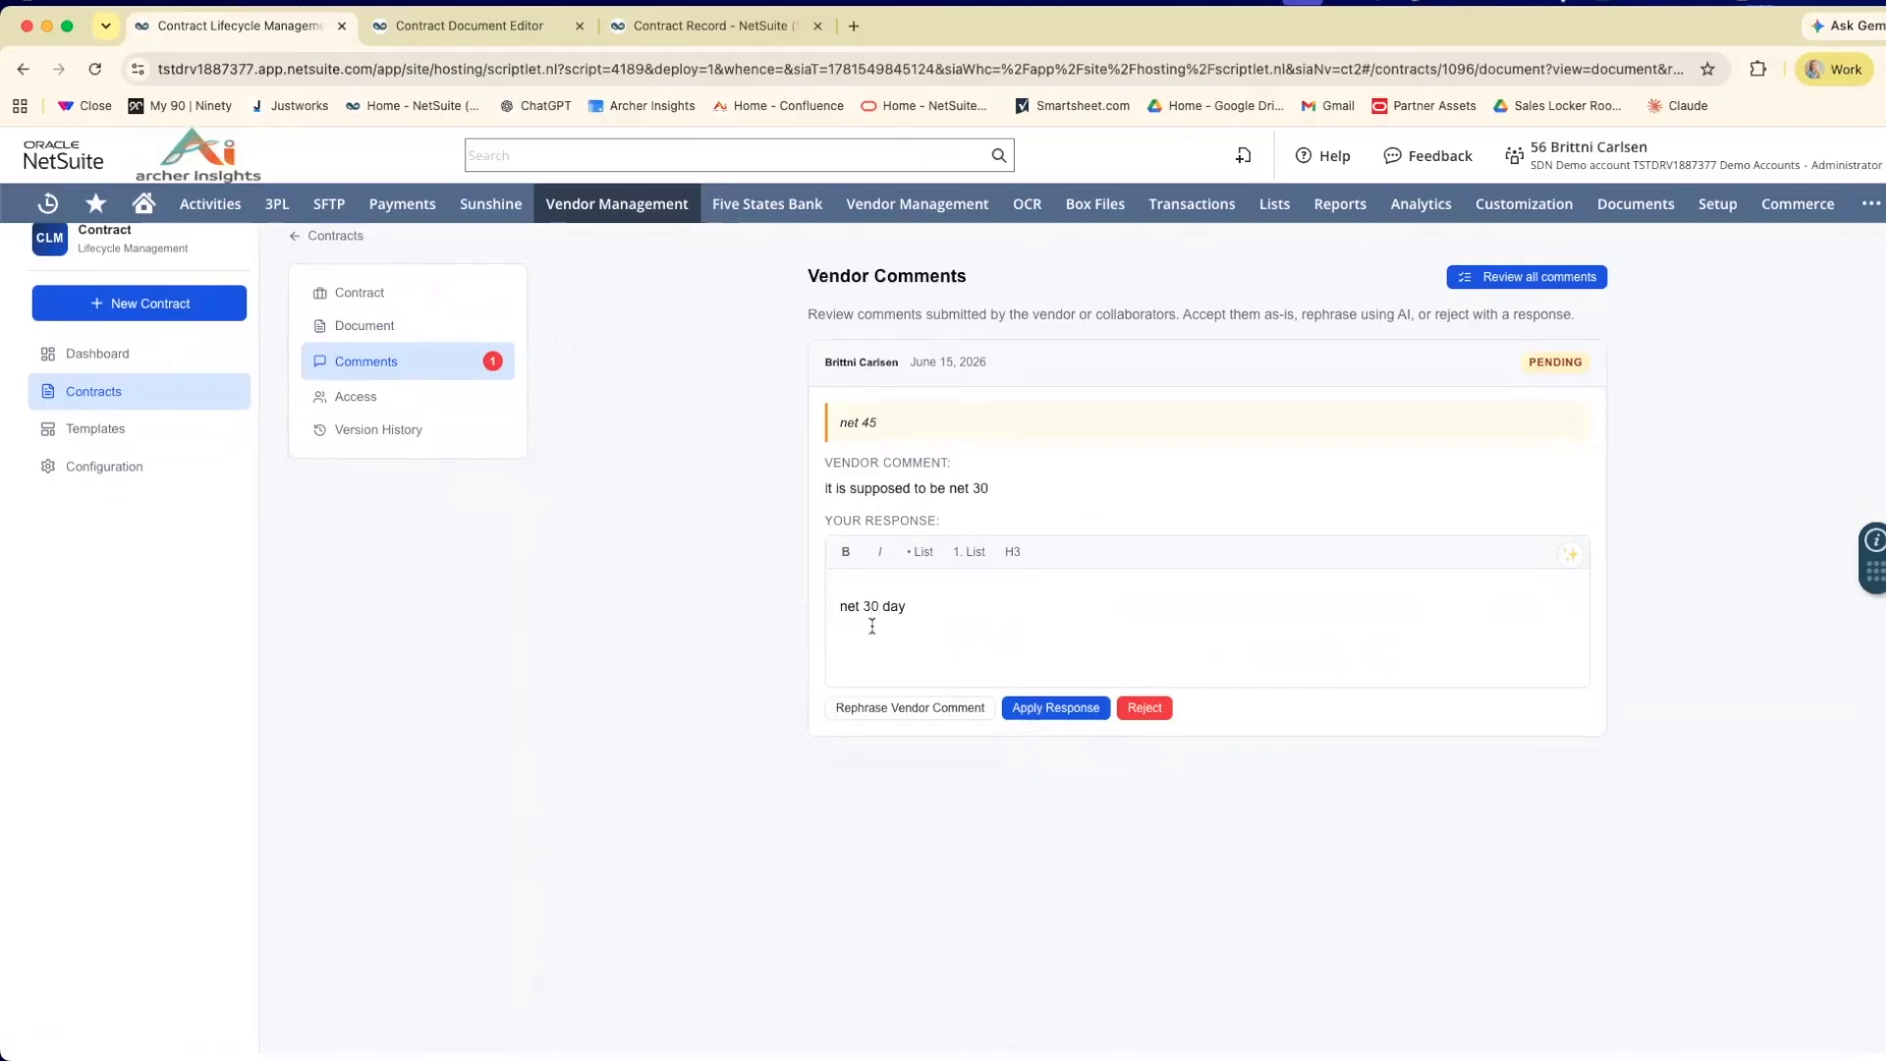
pyautogui.moveTo(913, 608); pyautogui.dragTo(882, 615)
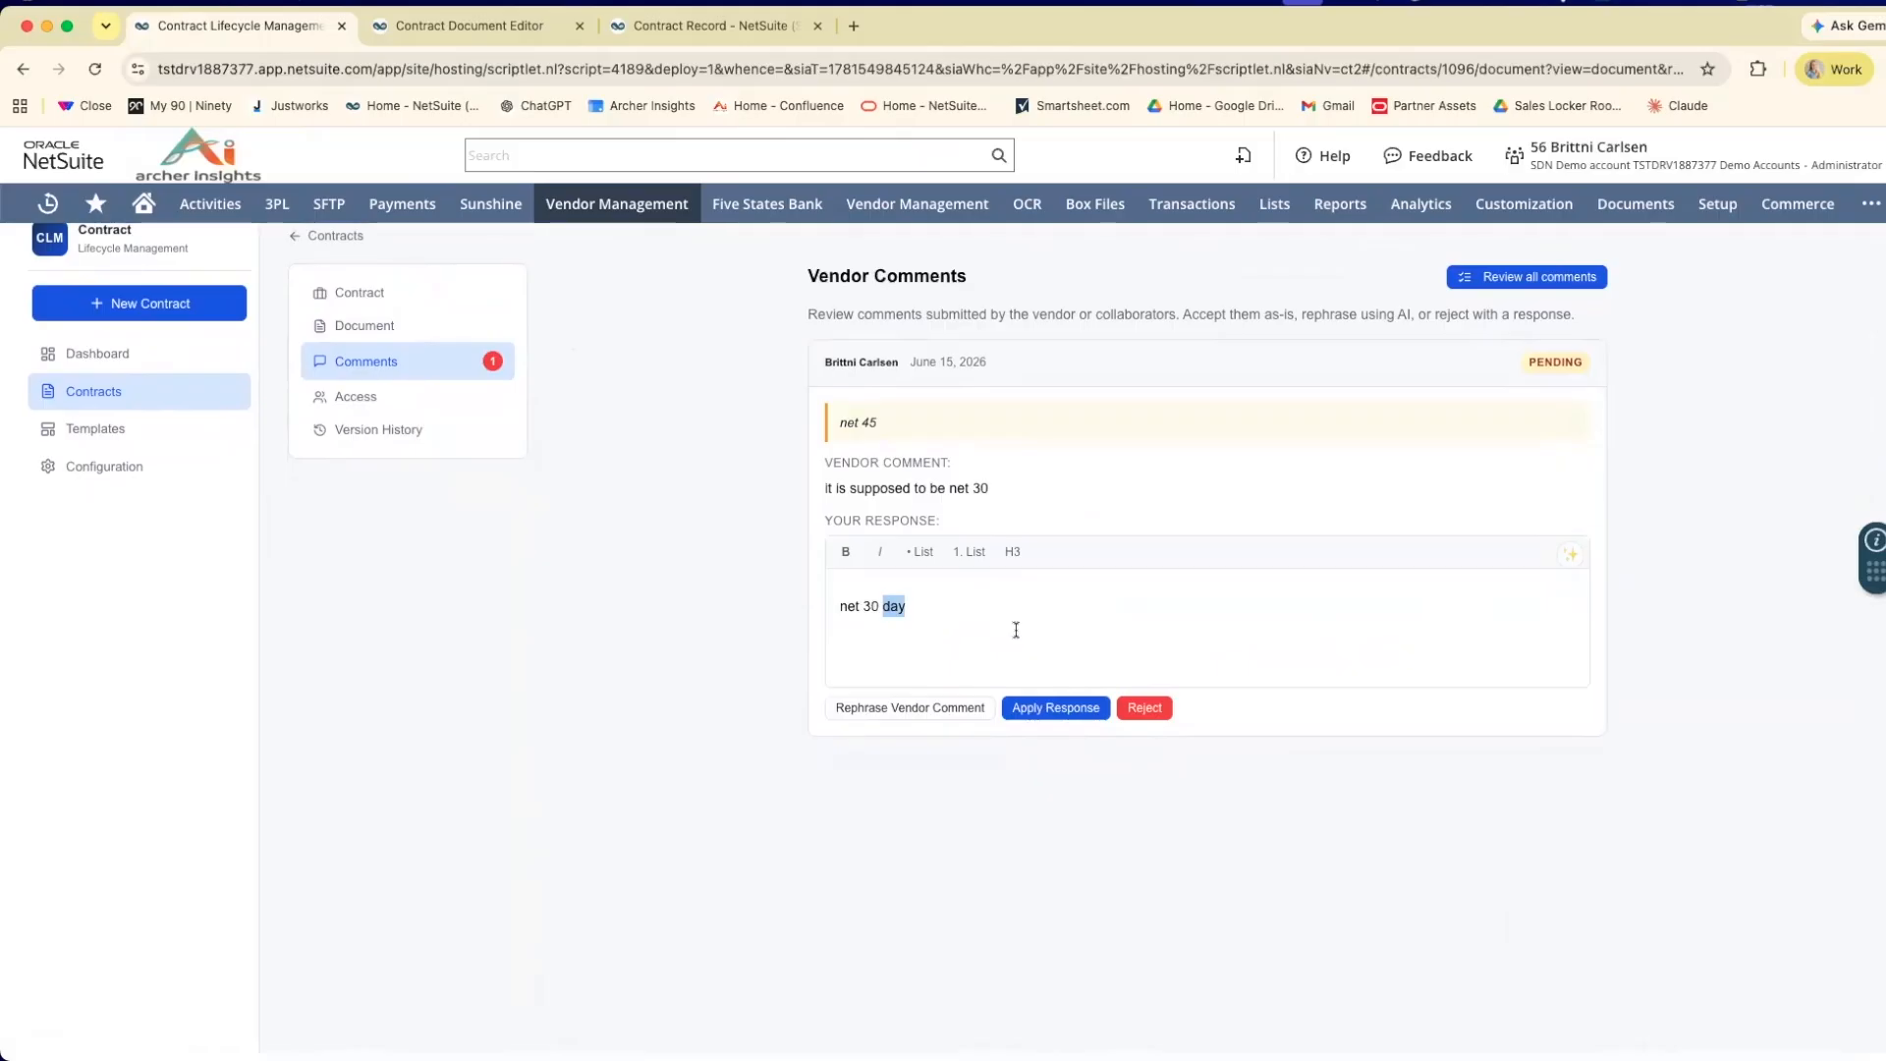
pyautogui.press('BackSpace')
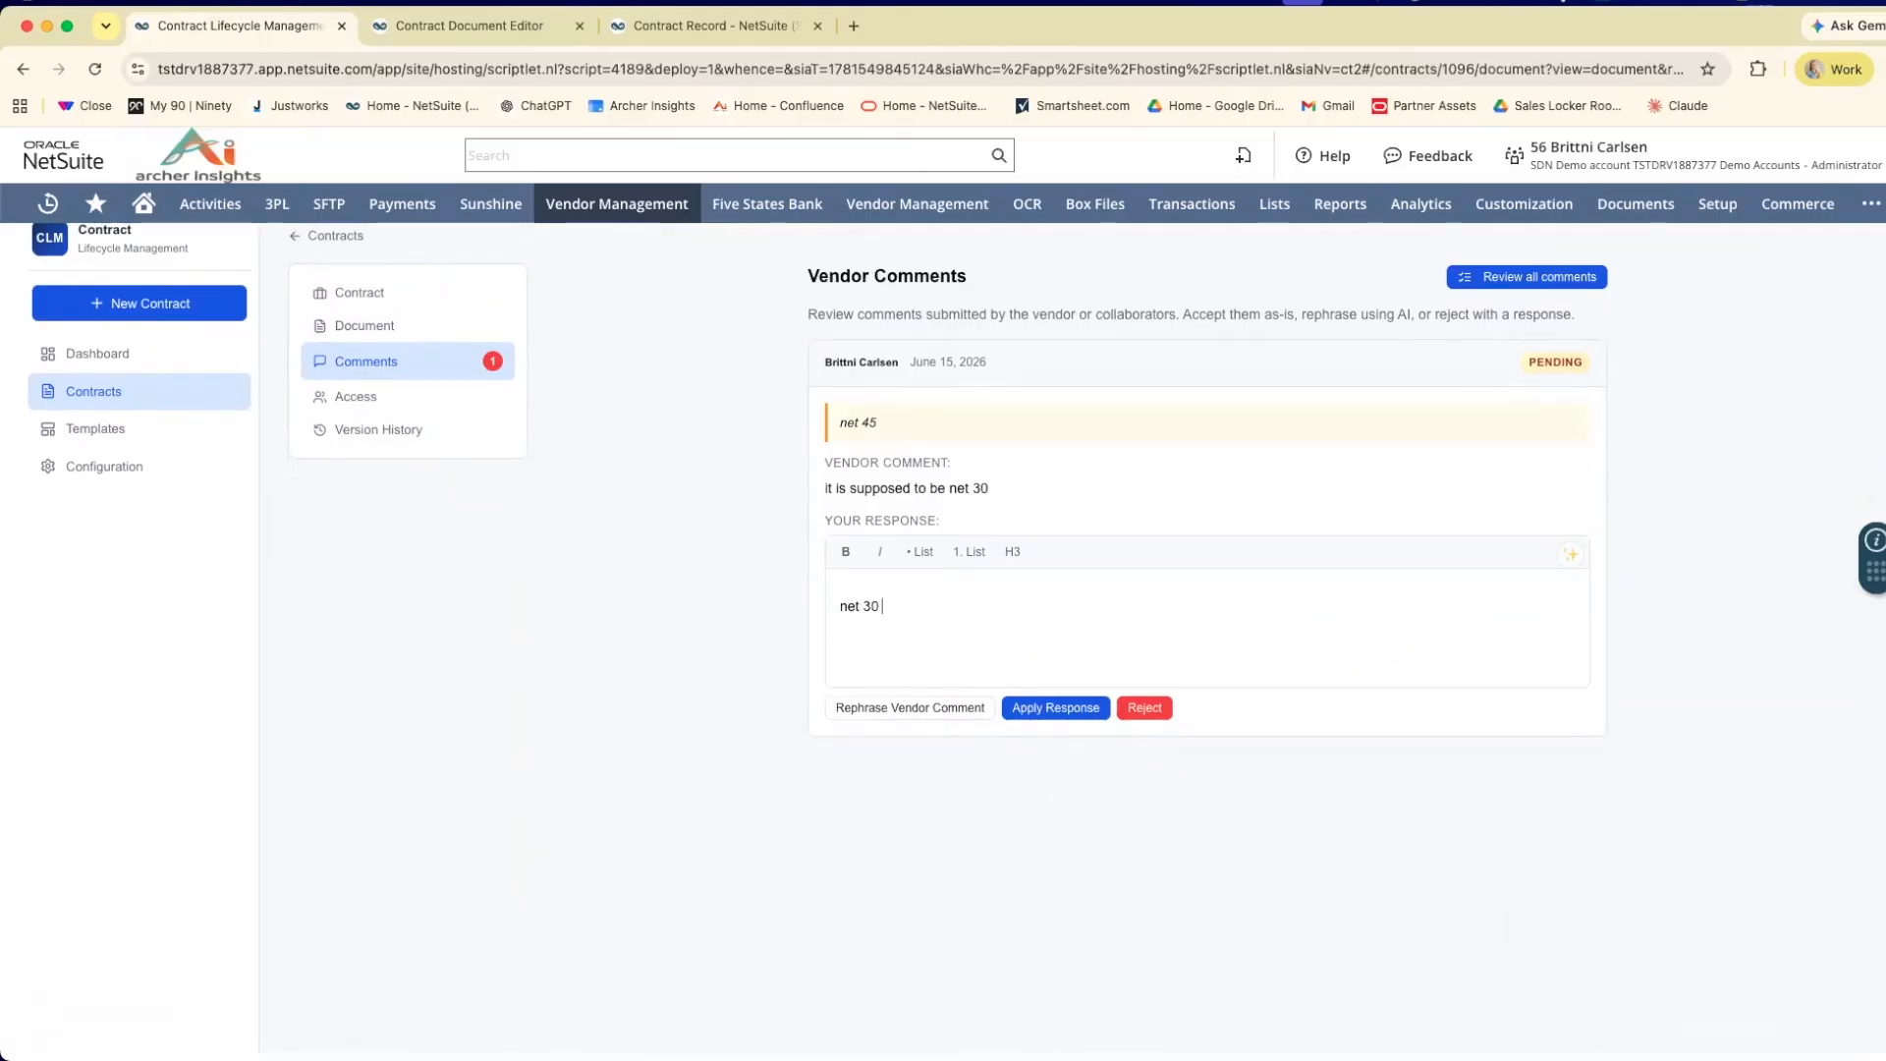
# Apply the "net 30" response to the vendor comment and check the payment terms in the document's Pricing and Payment section.
pyautogui.click(1059, 721)
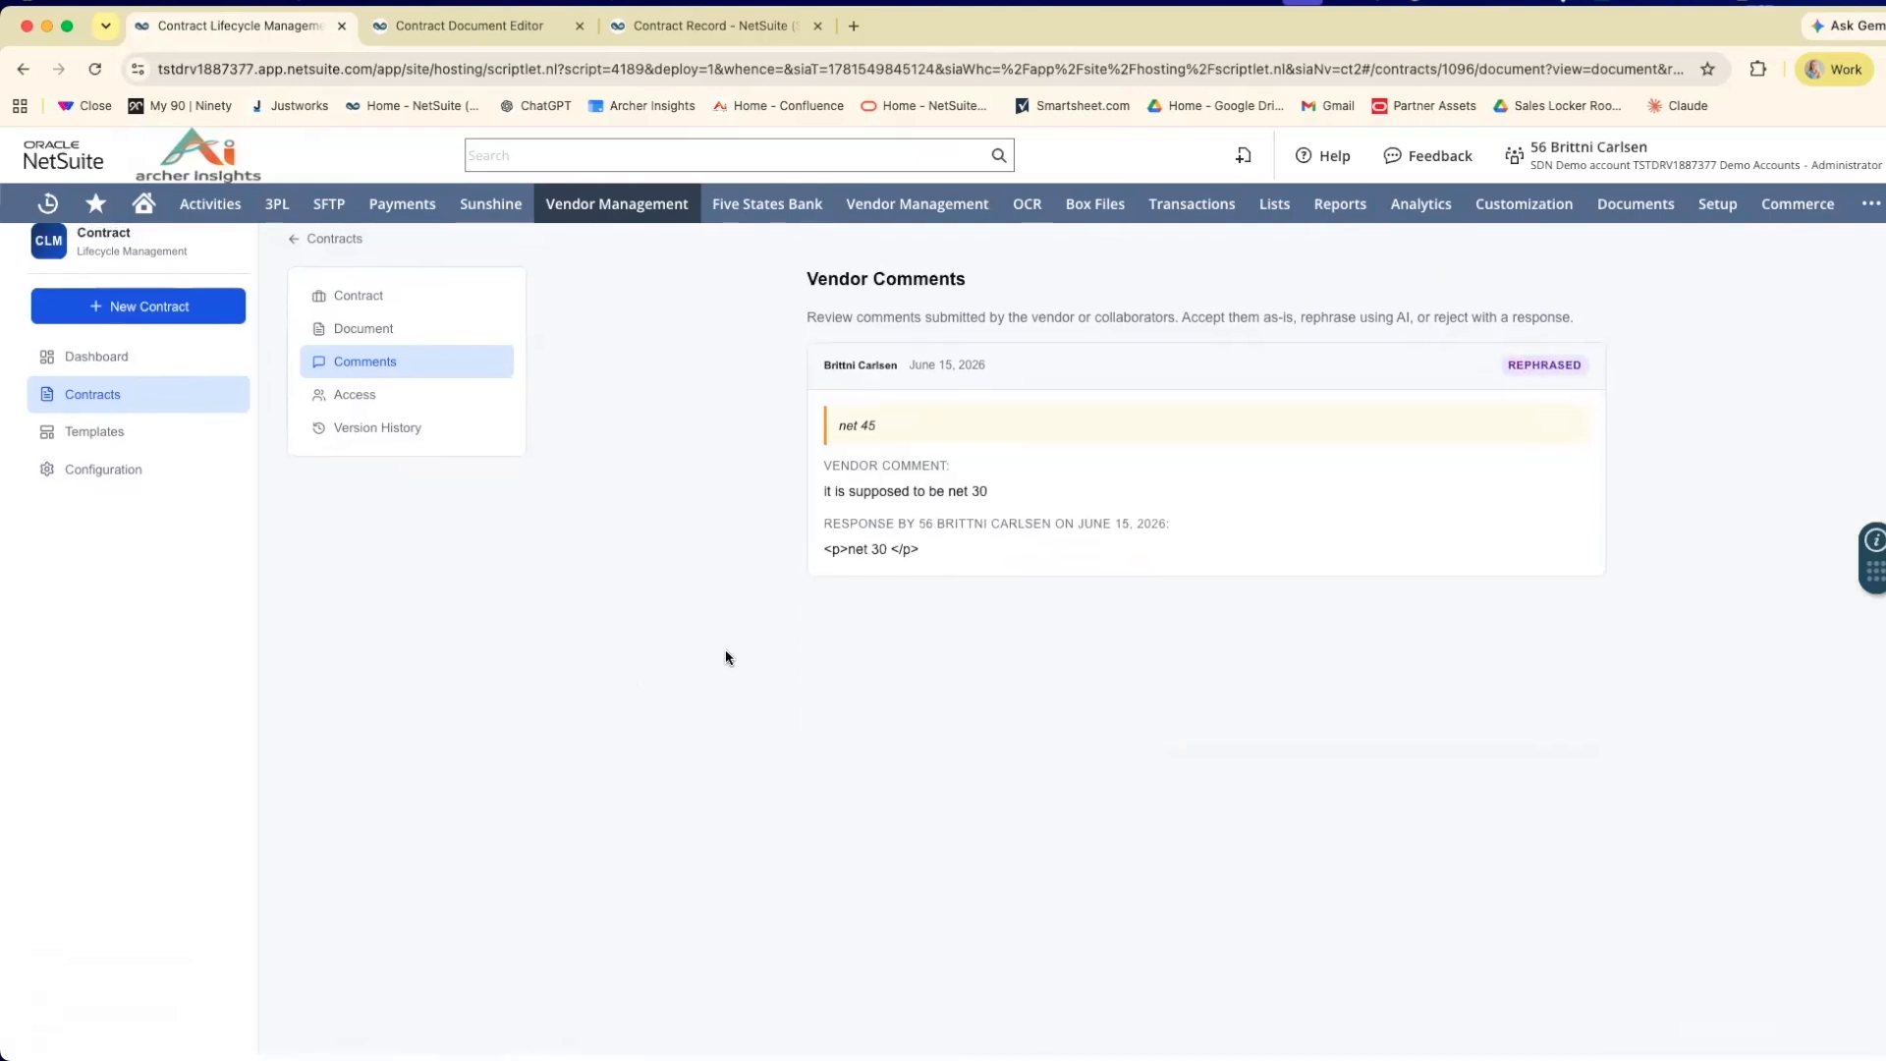
pyautogui.scroll(-1, 725, 658)
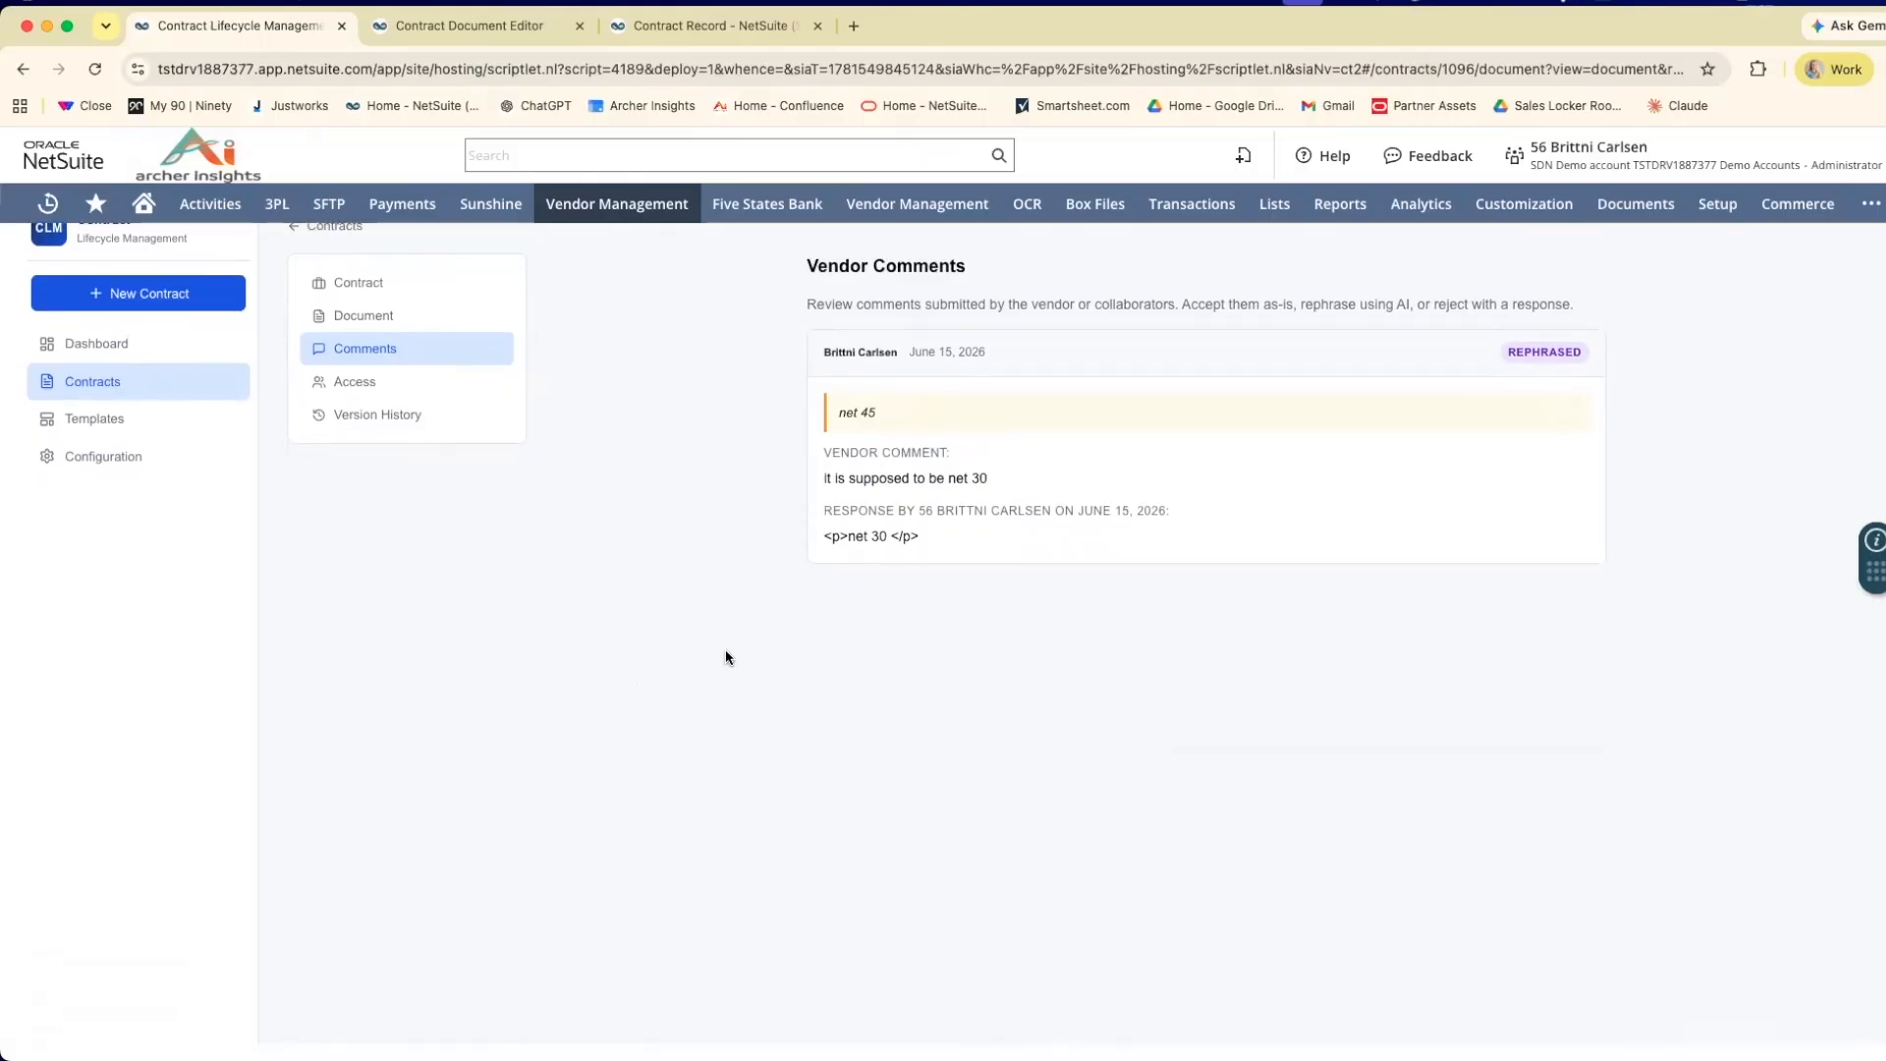
pyautogui.scroll(-1, 724, 654)
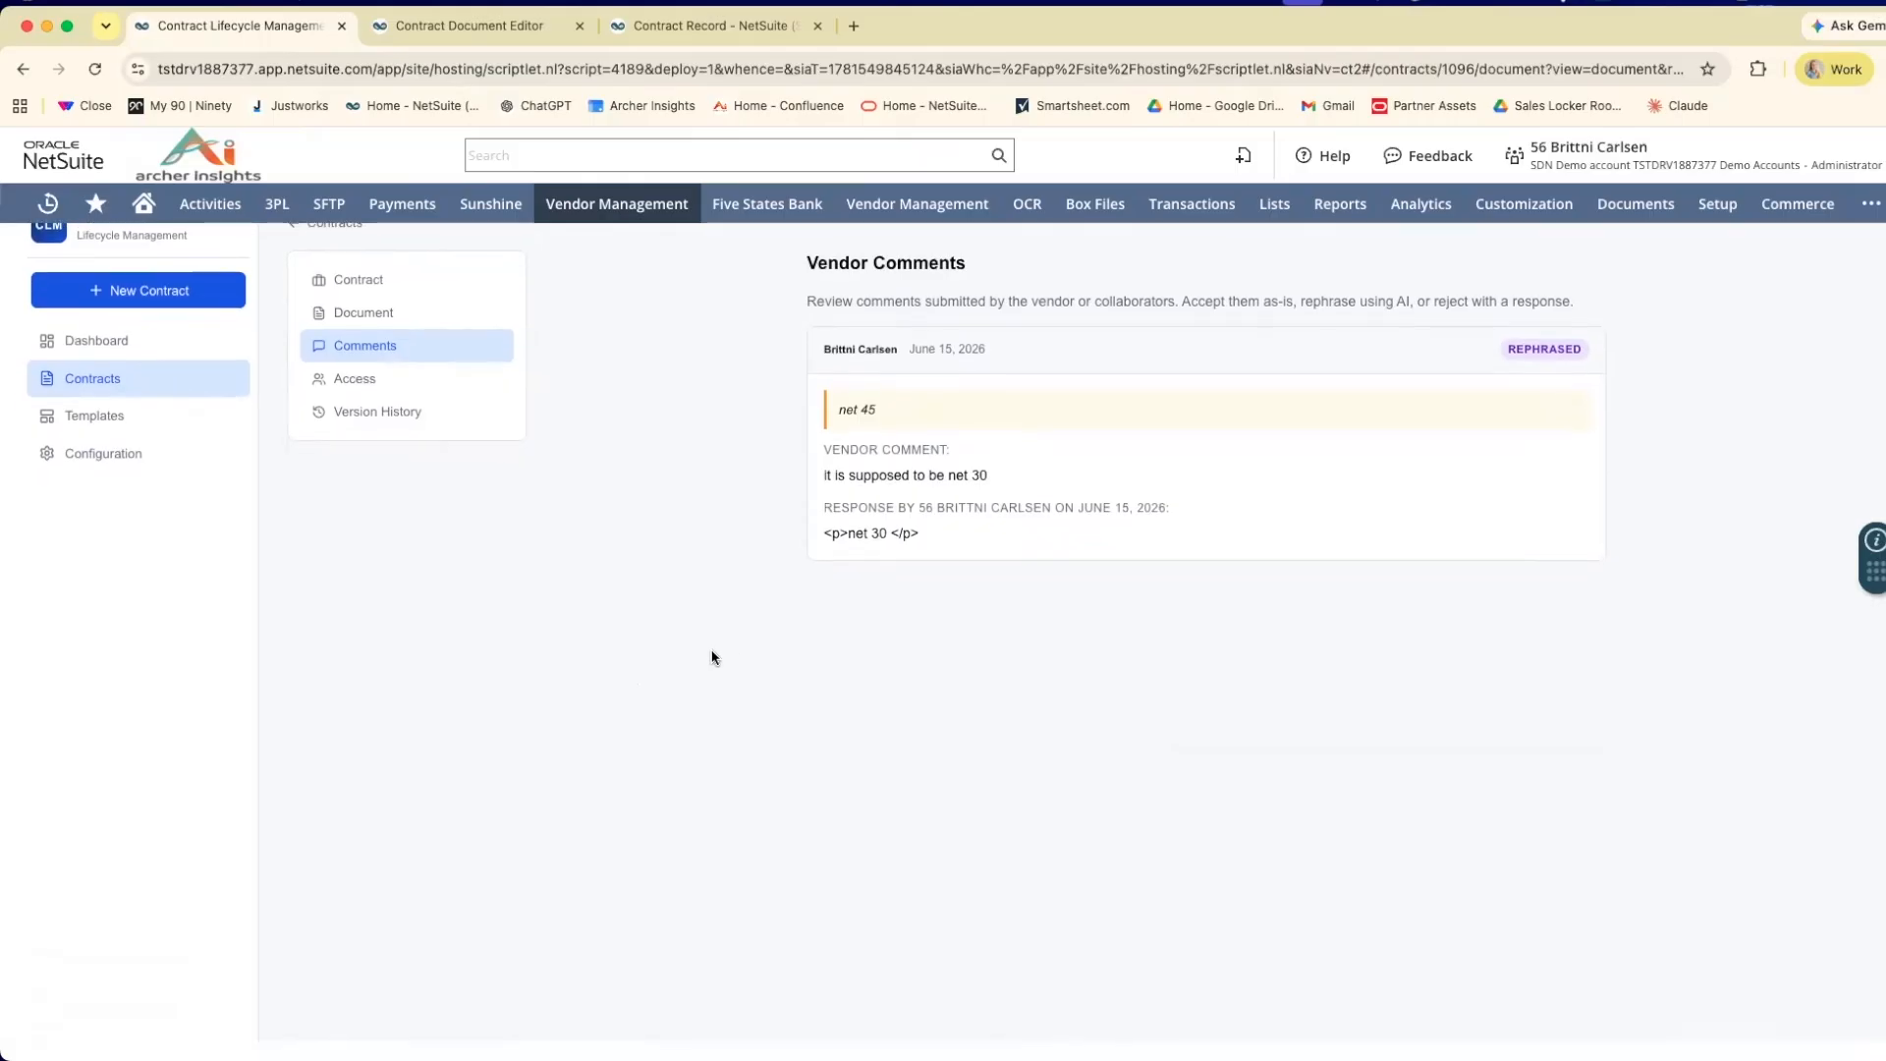
pyautogui.scroll(1, 711, 652)
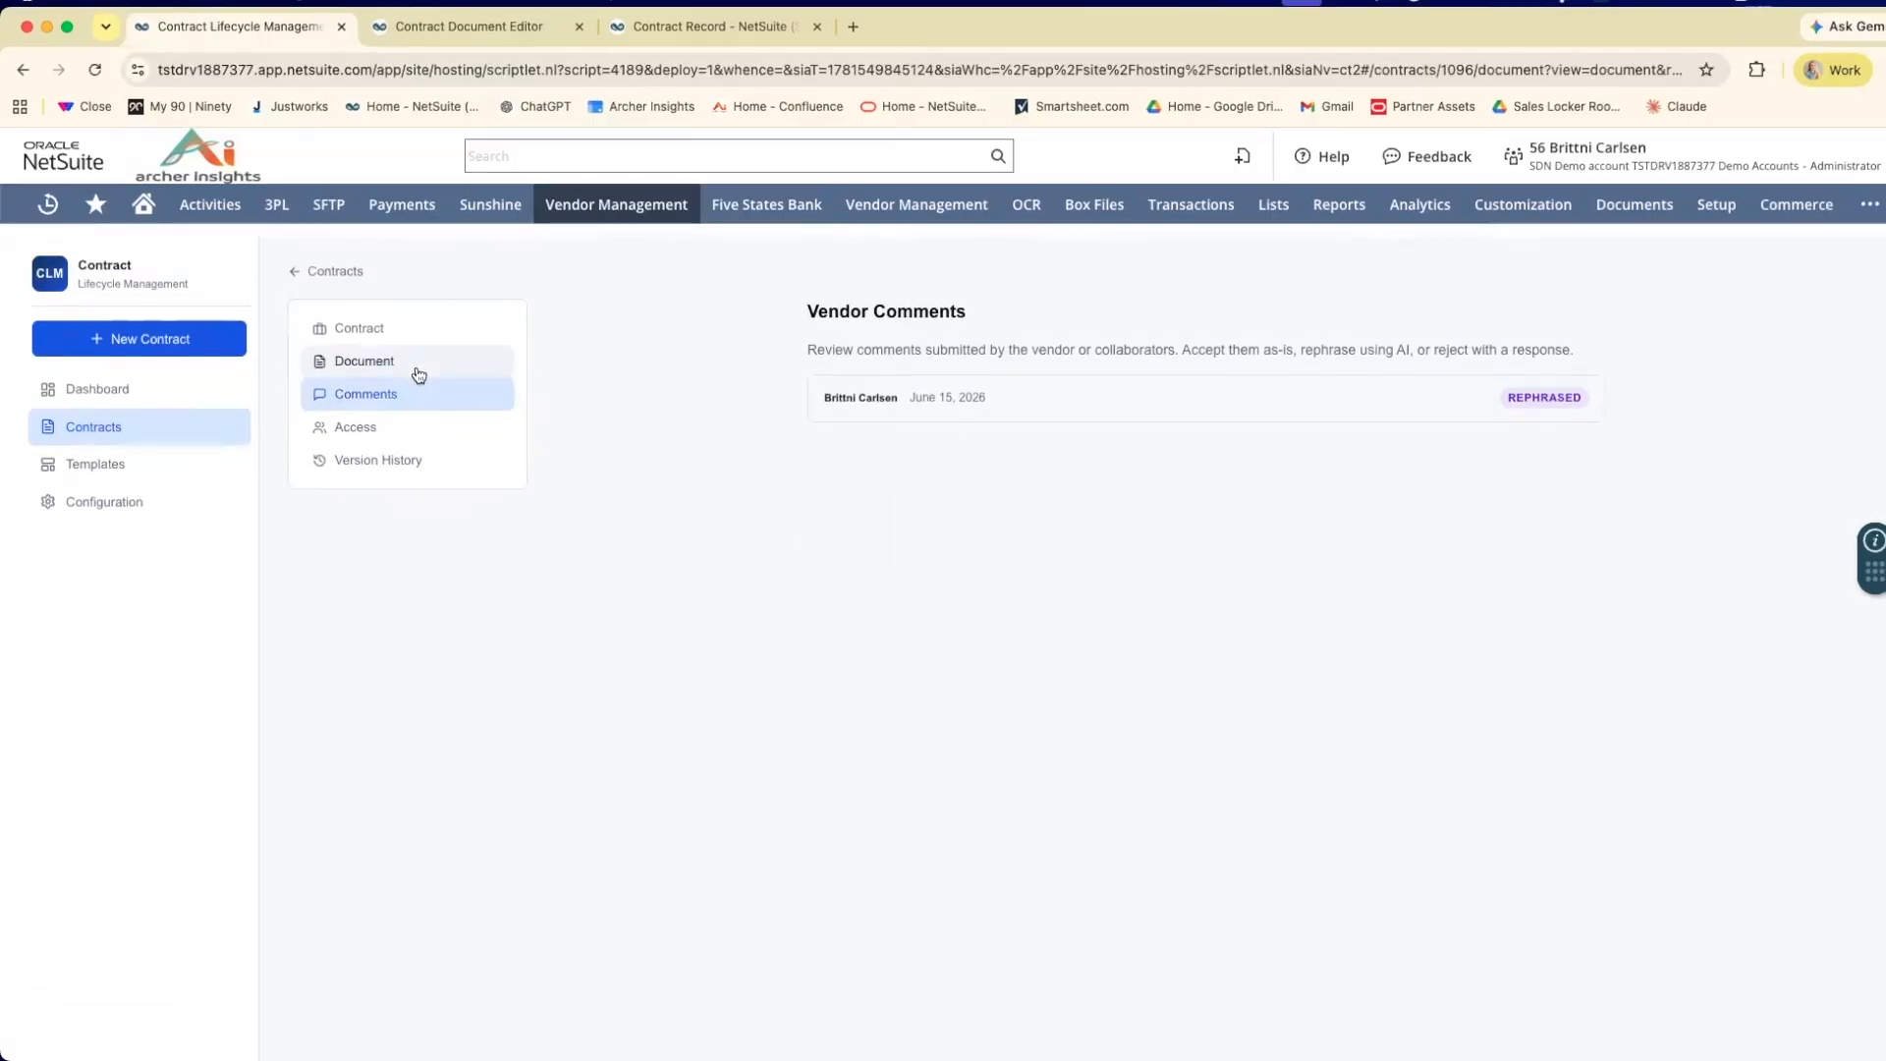
pyautogui.click(371, 360)
pyautogui.scroll(-15, 1136, 604)
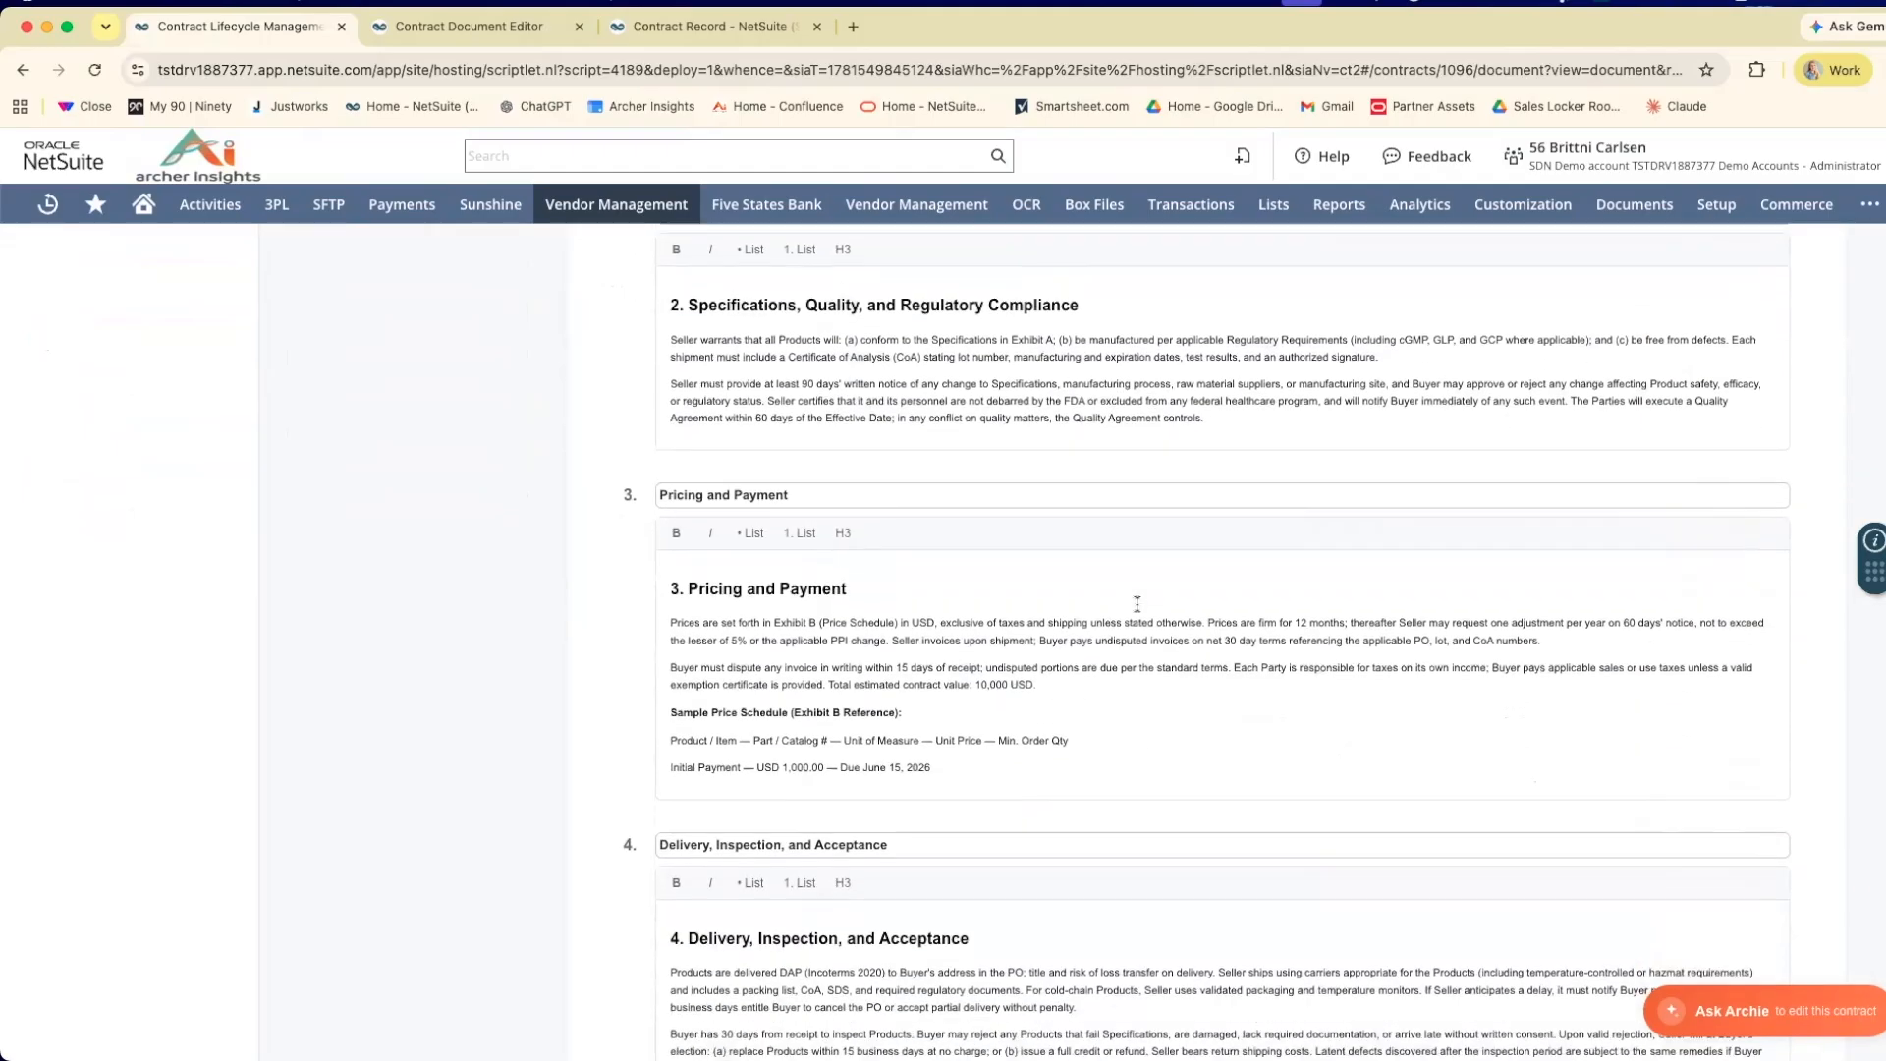
pyautogui.scroll(-2, 1137, 604)
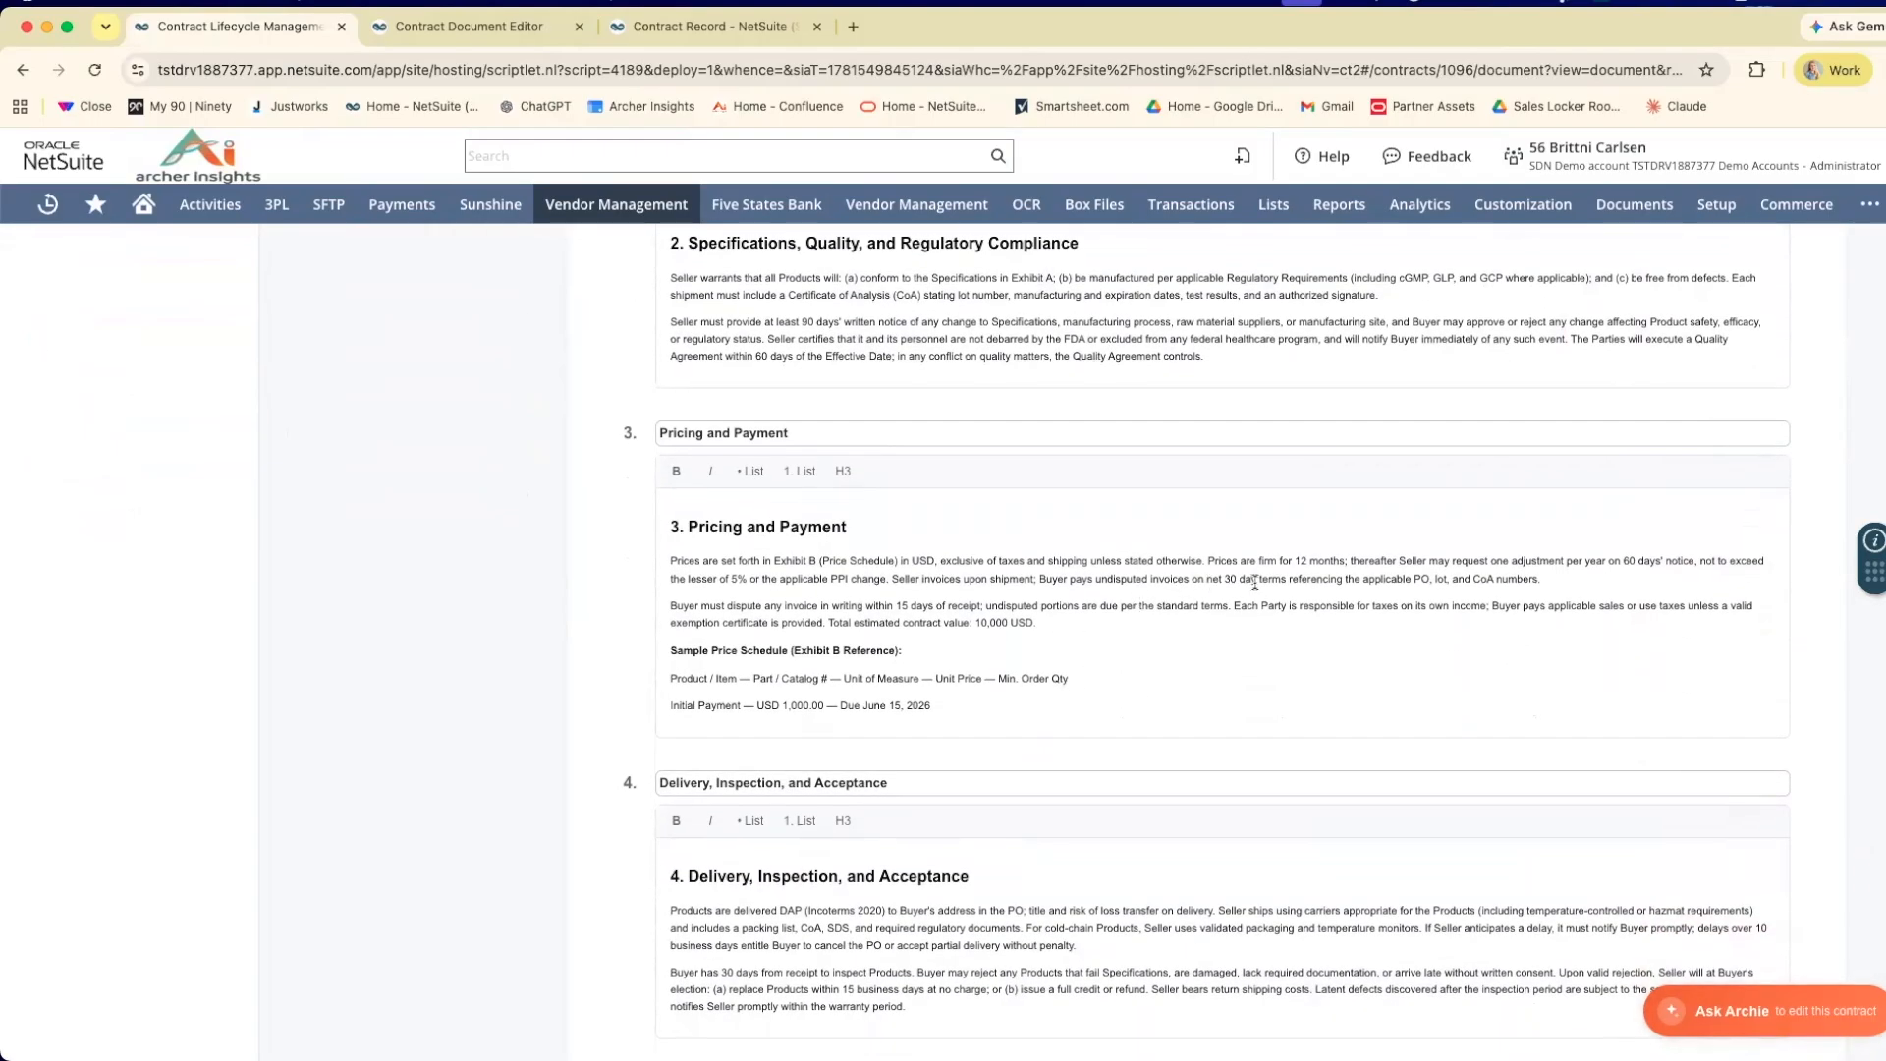
pyautogui.scroll(15, 1243, 589)
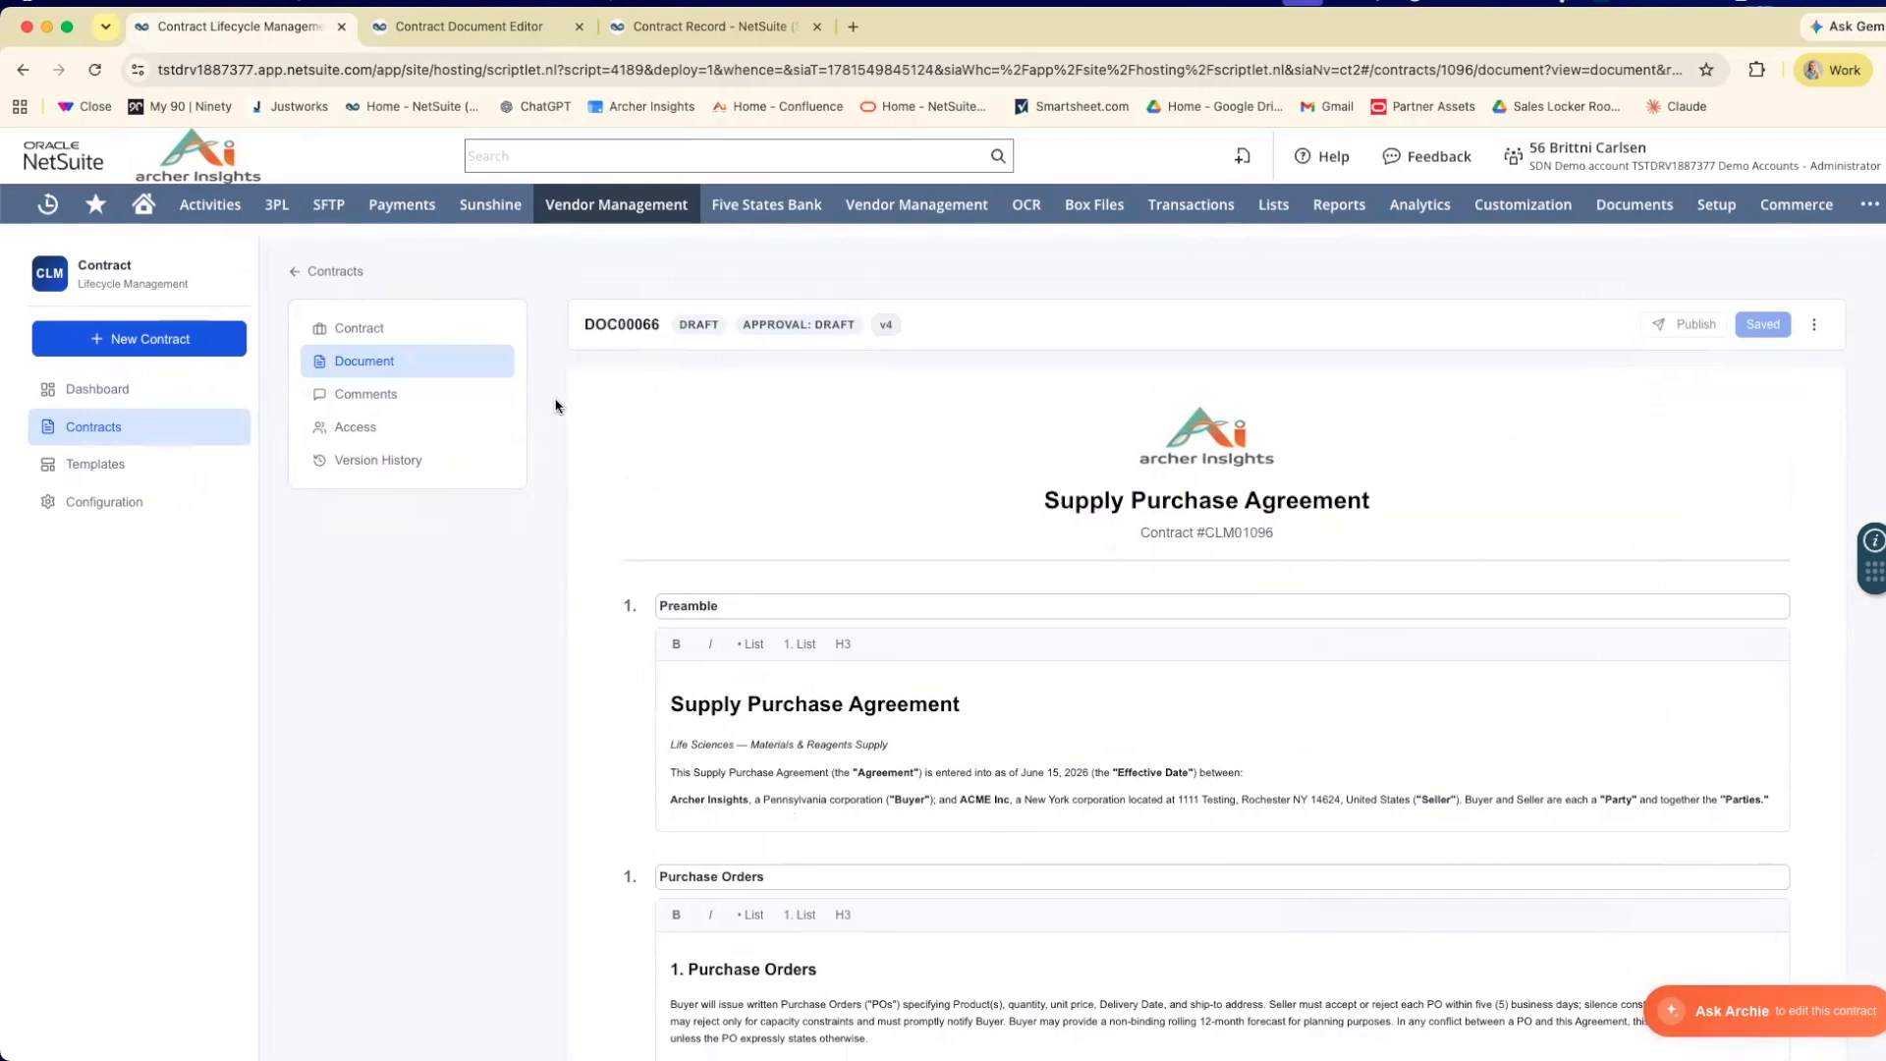
# Open the ACME Inc contract's NetSuite record and grant Super Approval with the reason "Approved".
pyautogui.click(461, 329)
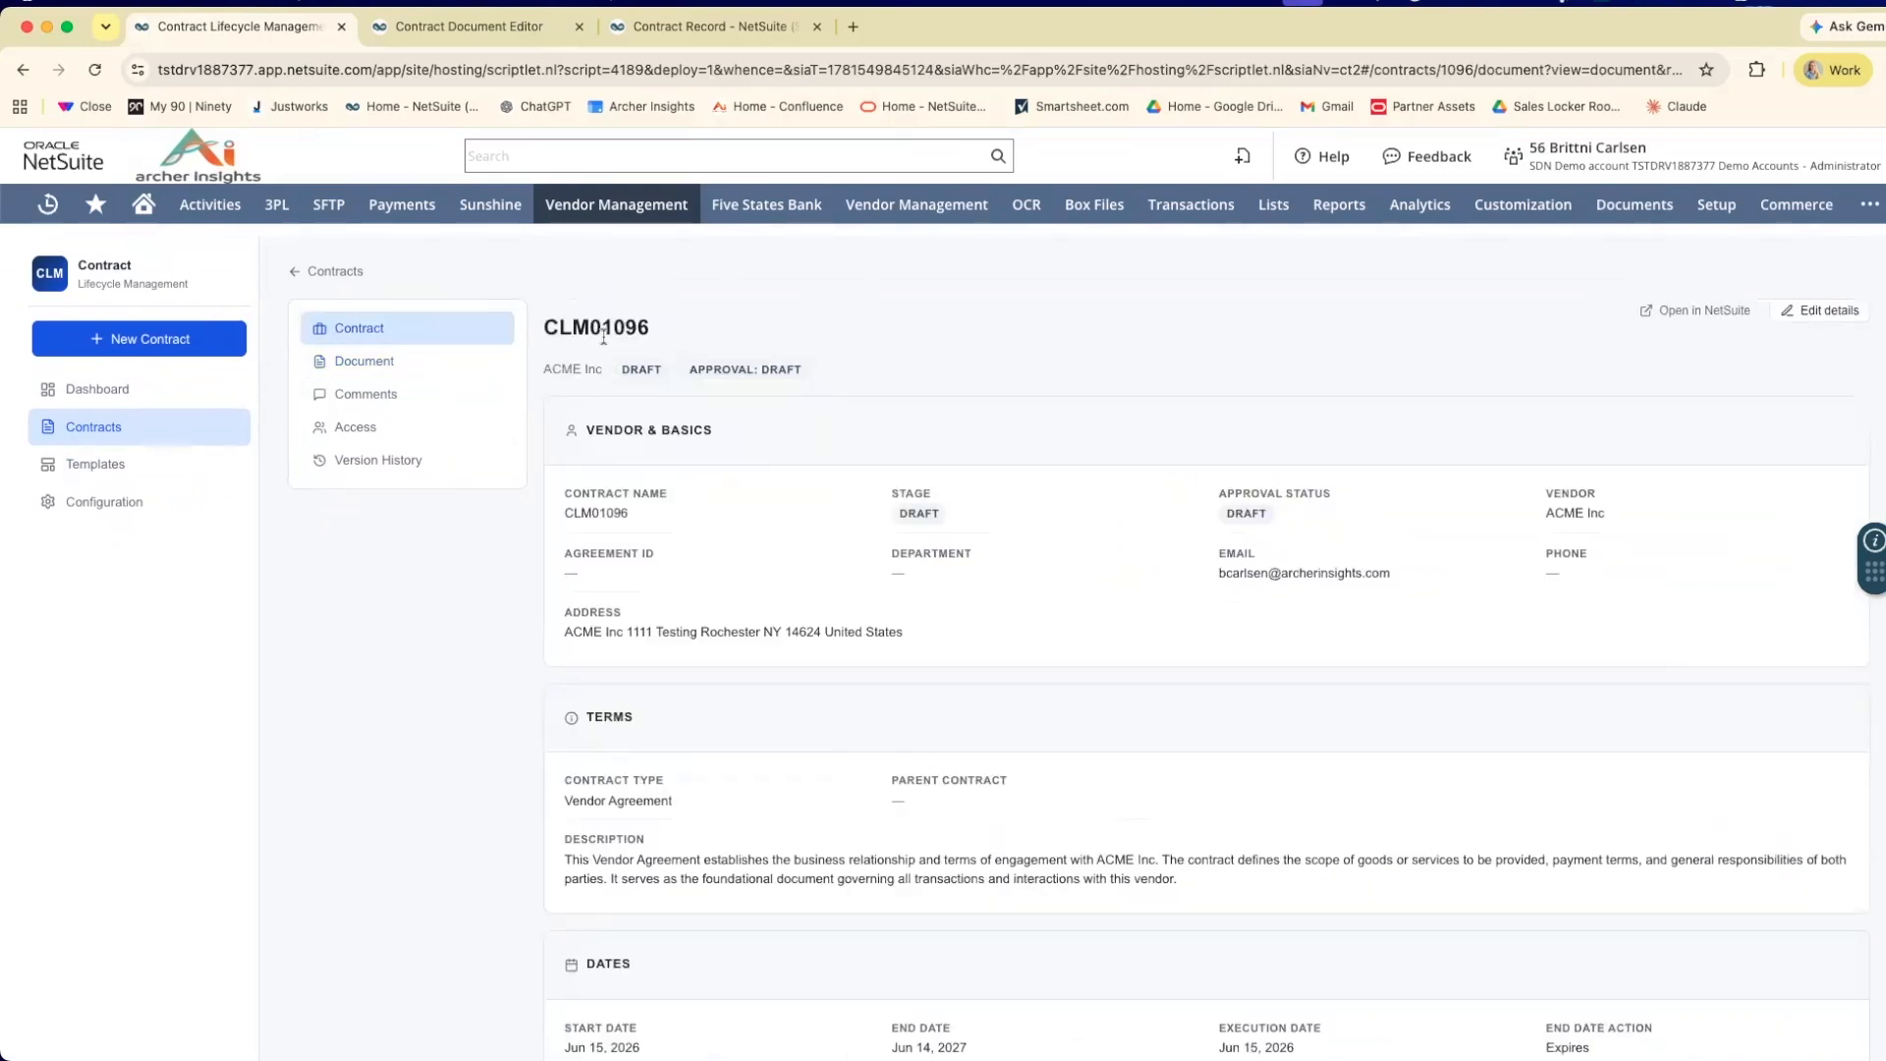
pyautogui.click(1686, 312)
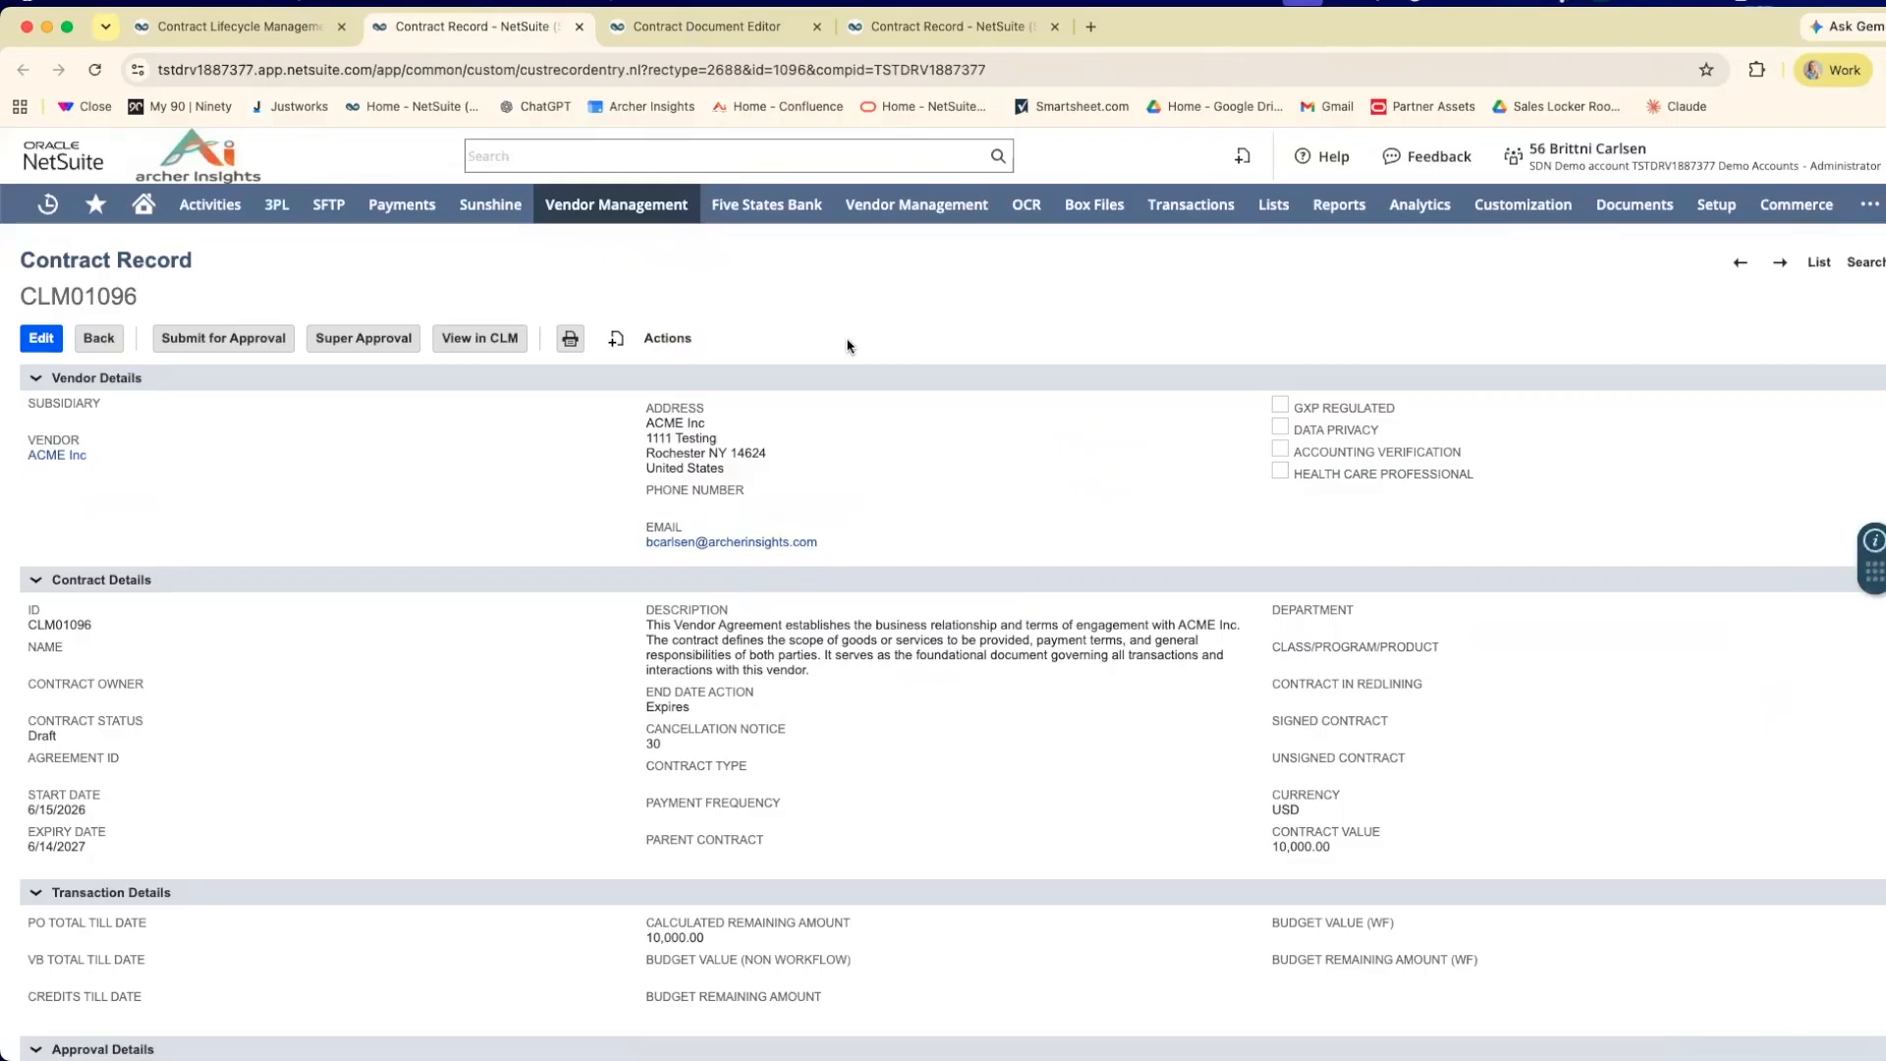
pyautogui.click(380, 349)
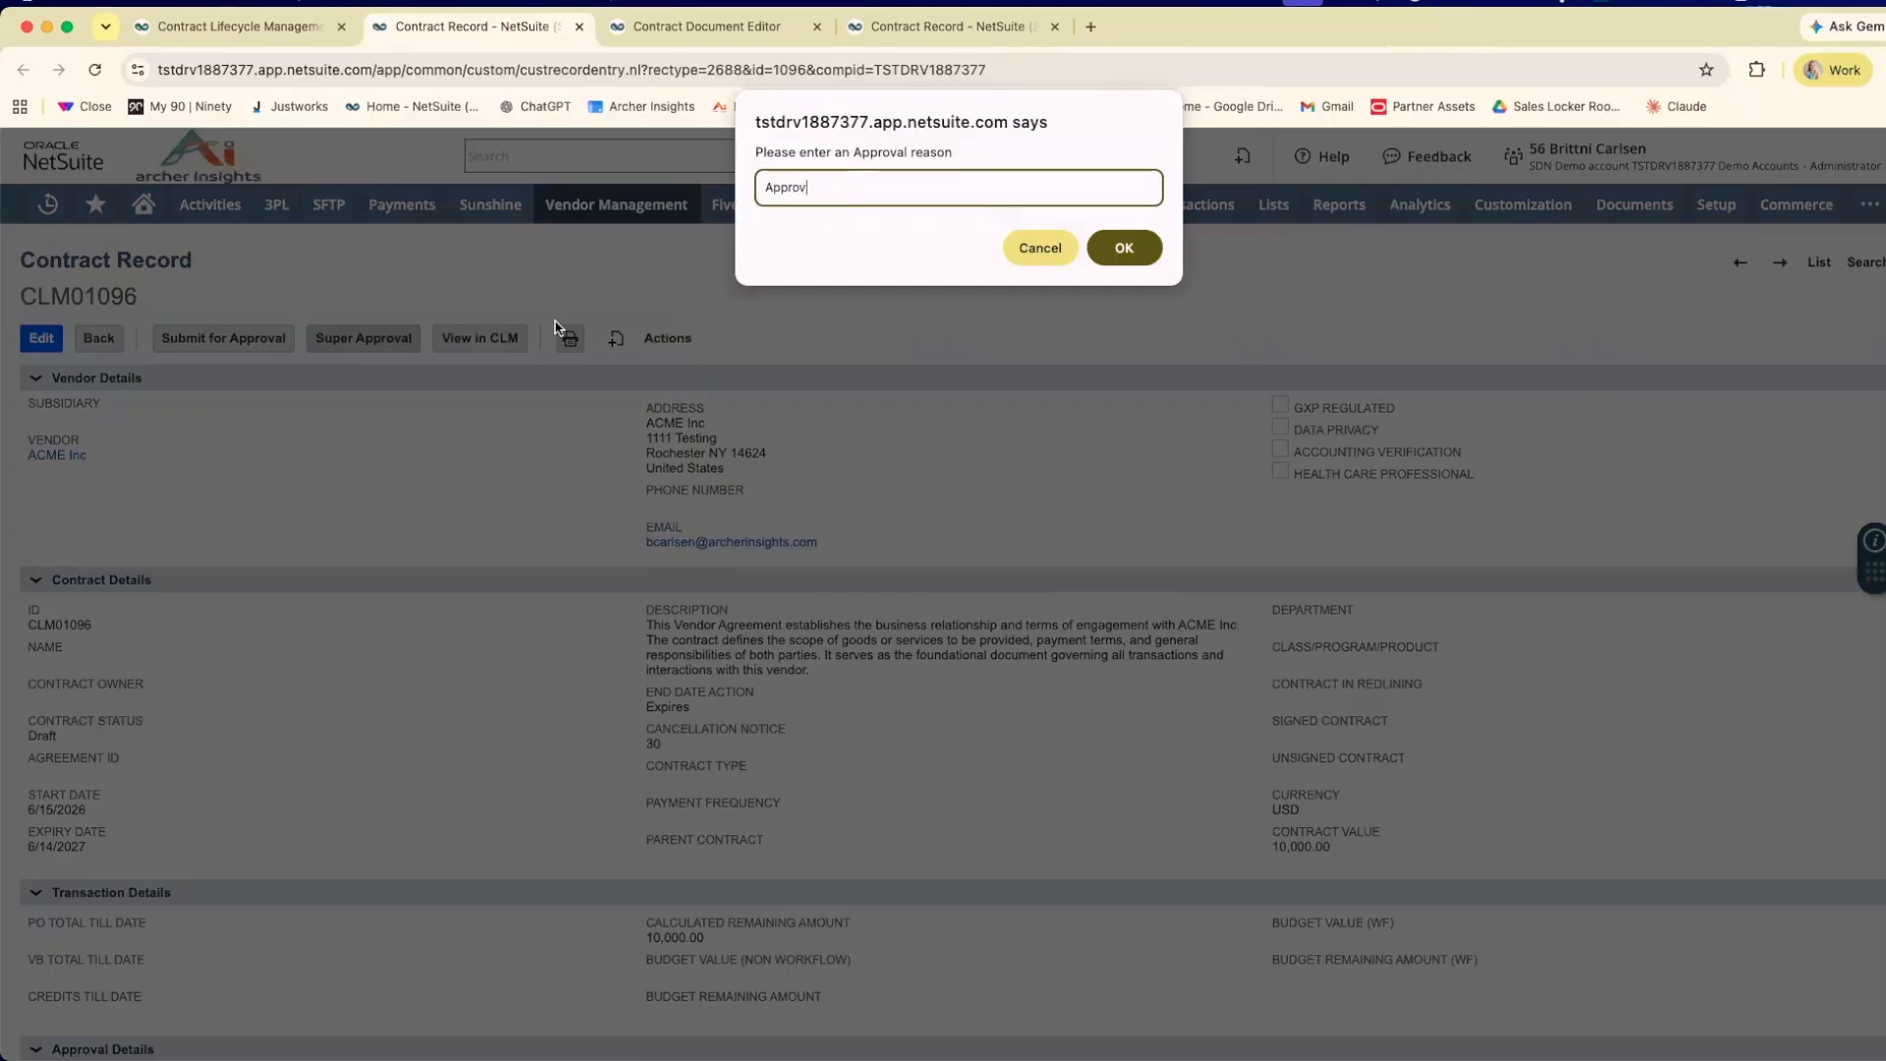
pyautogui.write('Approved')
pyautogui.click(1121, 249)
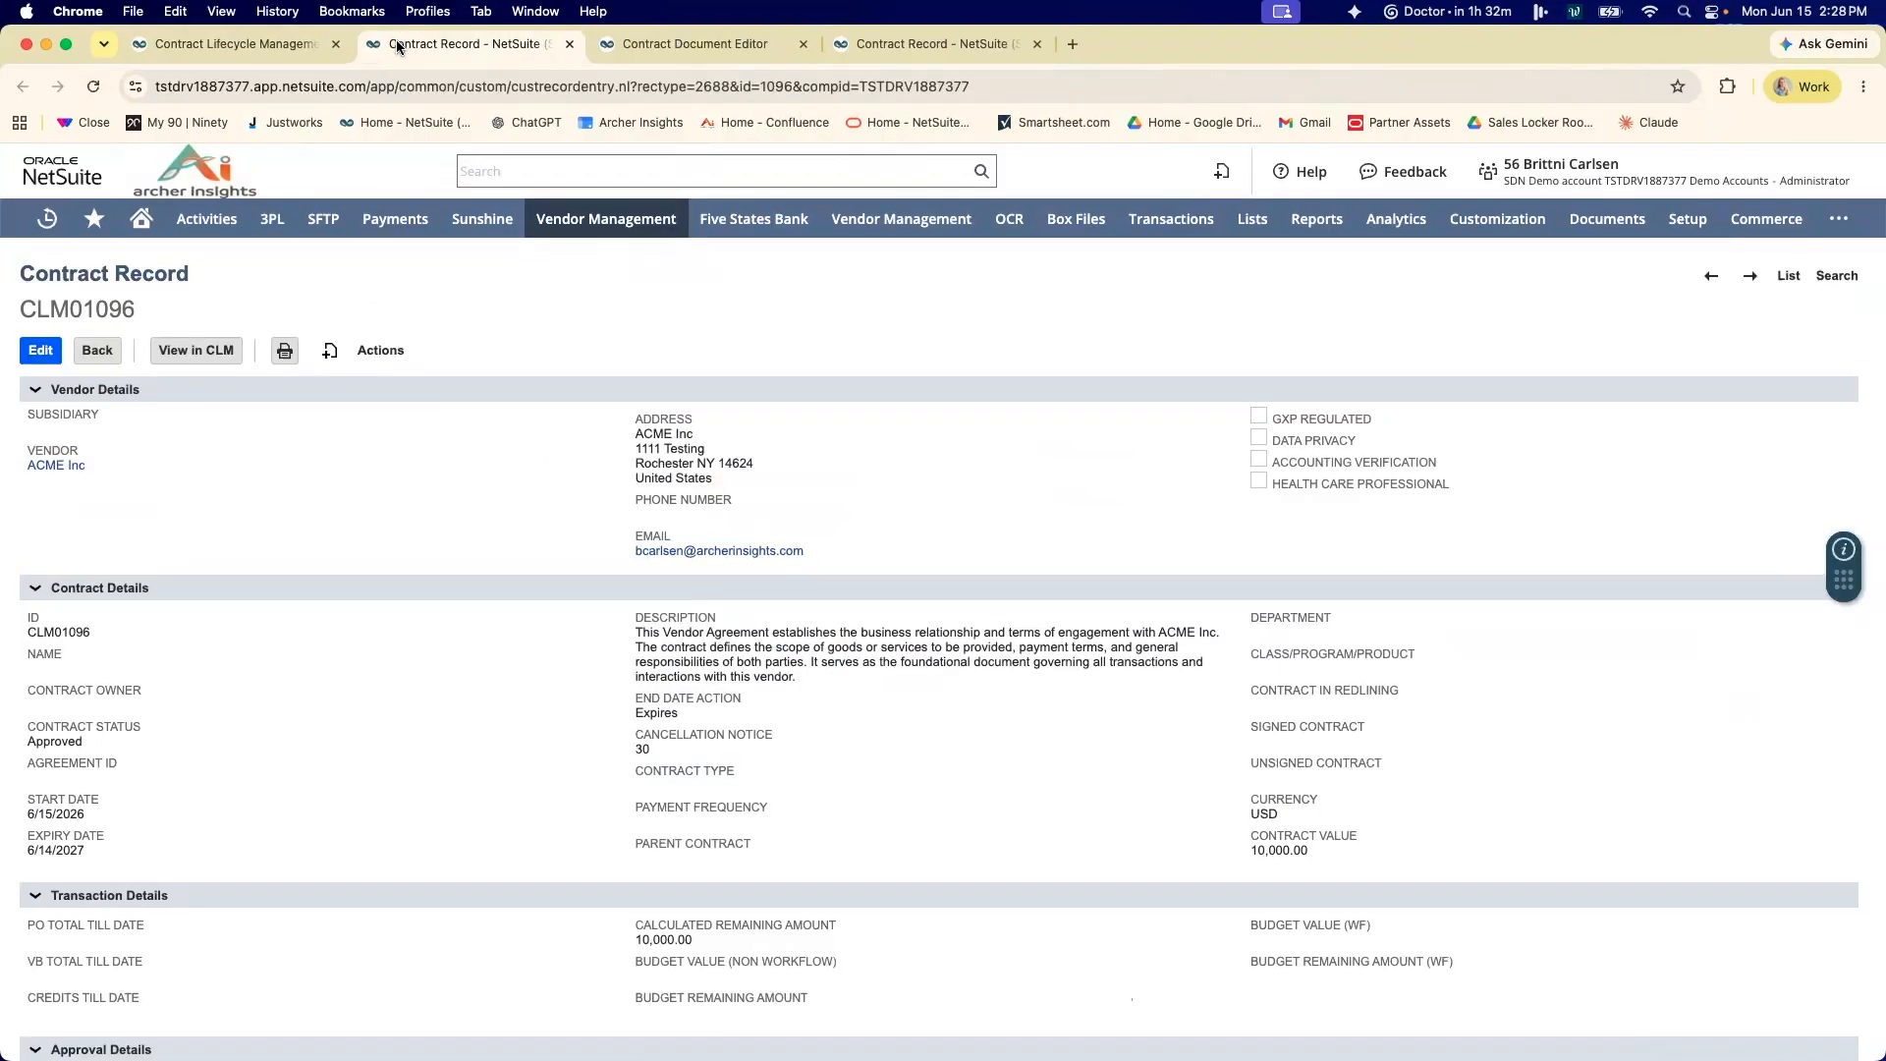
# Return to the Contract Lifecycle Management document, reload it, save the changes and publish the approved agreement.
pyautogui.click(268, 41)
pyautogui.click(92, 87)
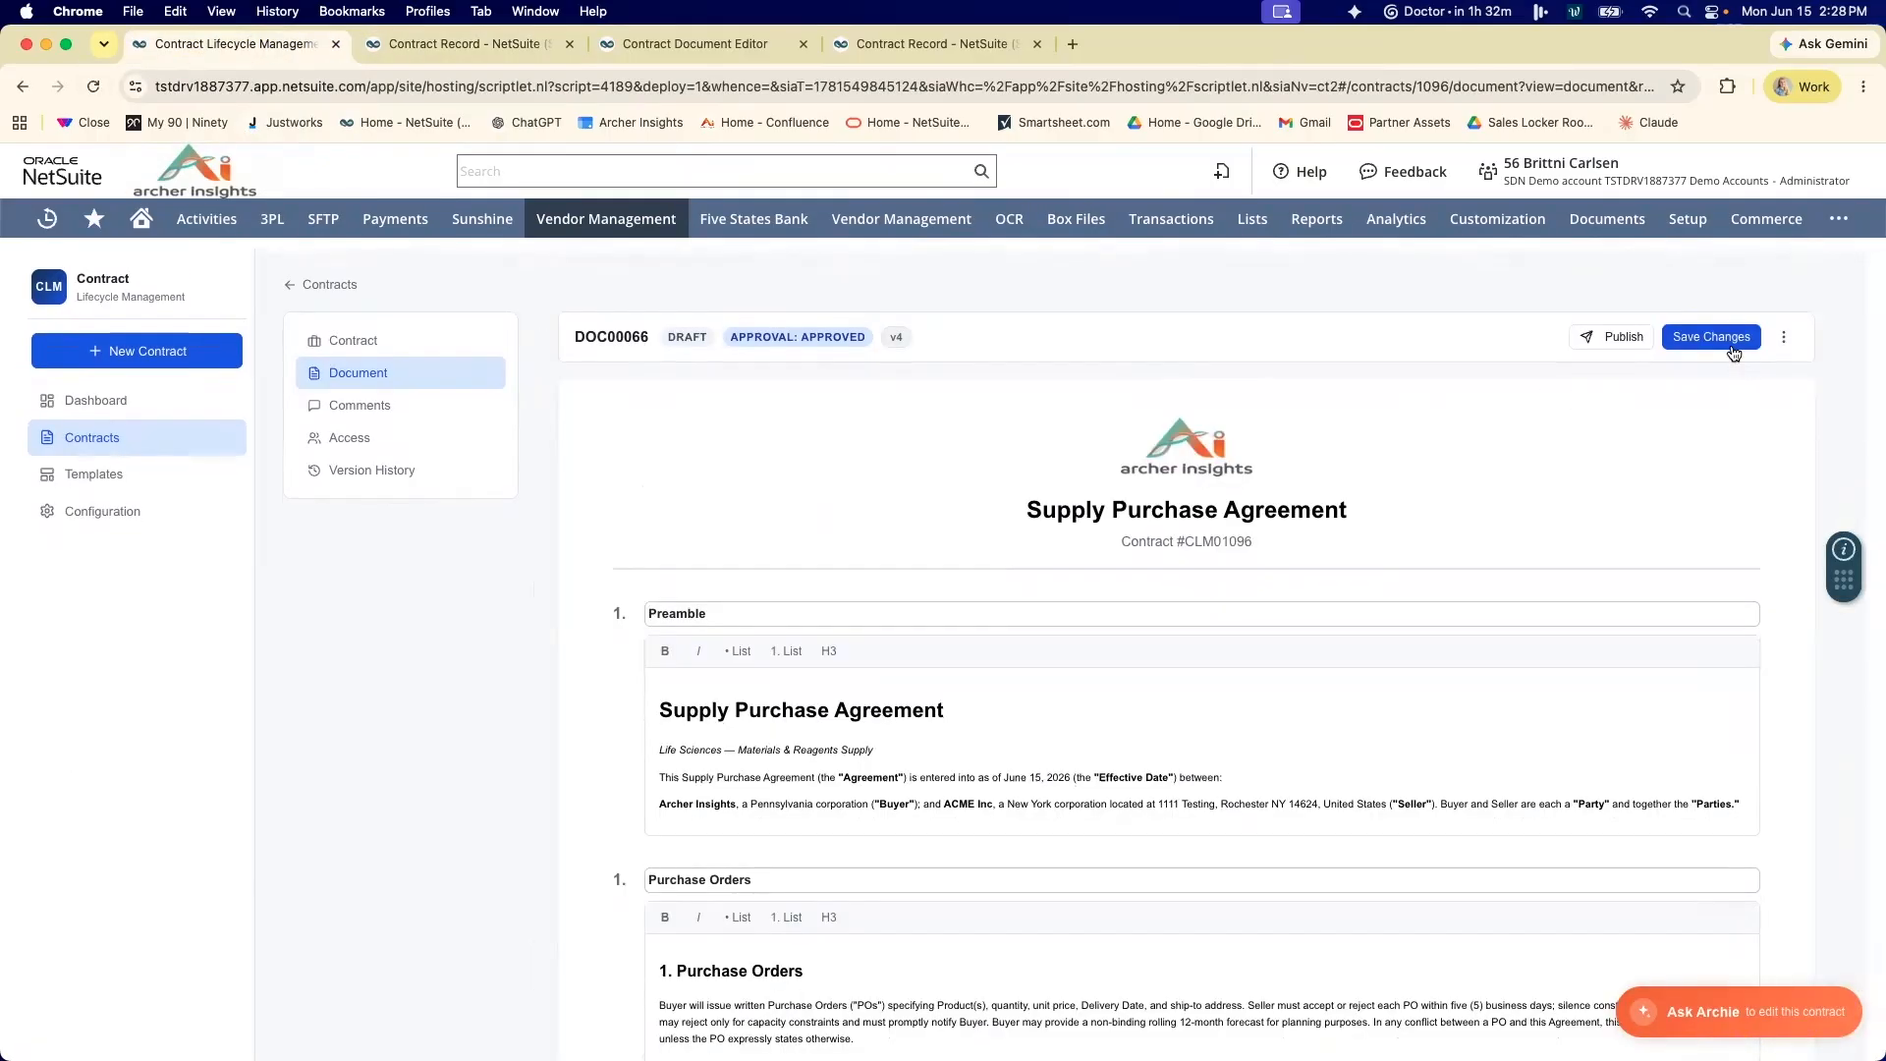
pyautogui.click(1747, 352)
pyautogui.click(1633, 344)
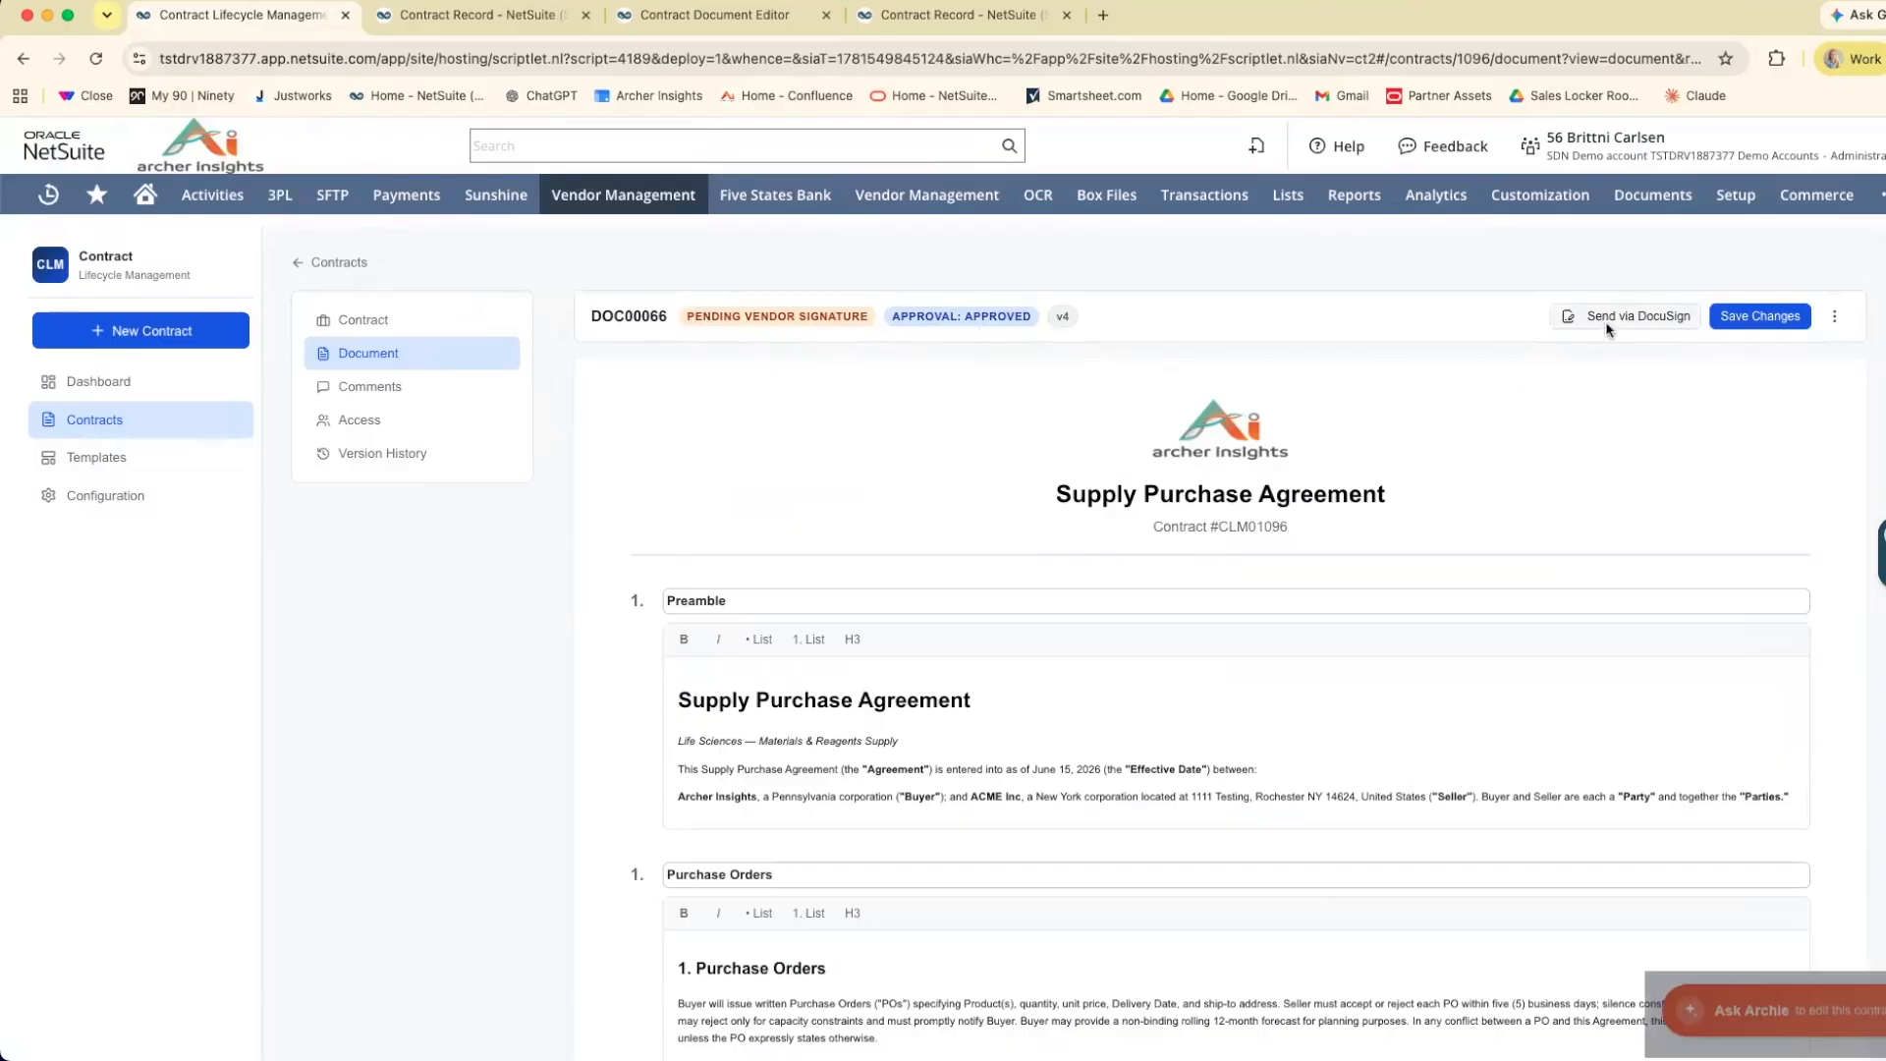
# Send the agreement via DocuSign for signature with ACME Inc as signer and an expiration of 30 days.
pyautogui.click(1630, 316)
pyautogui.click(948, 507)
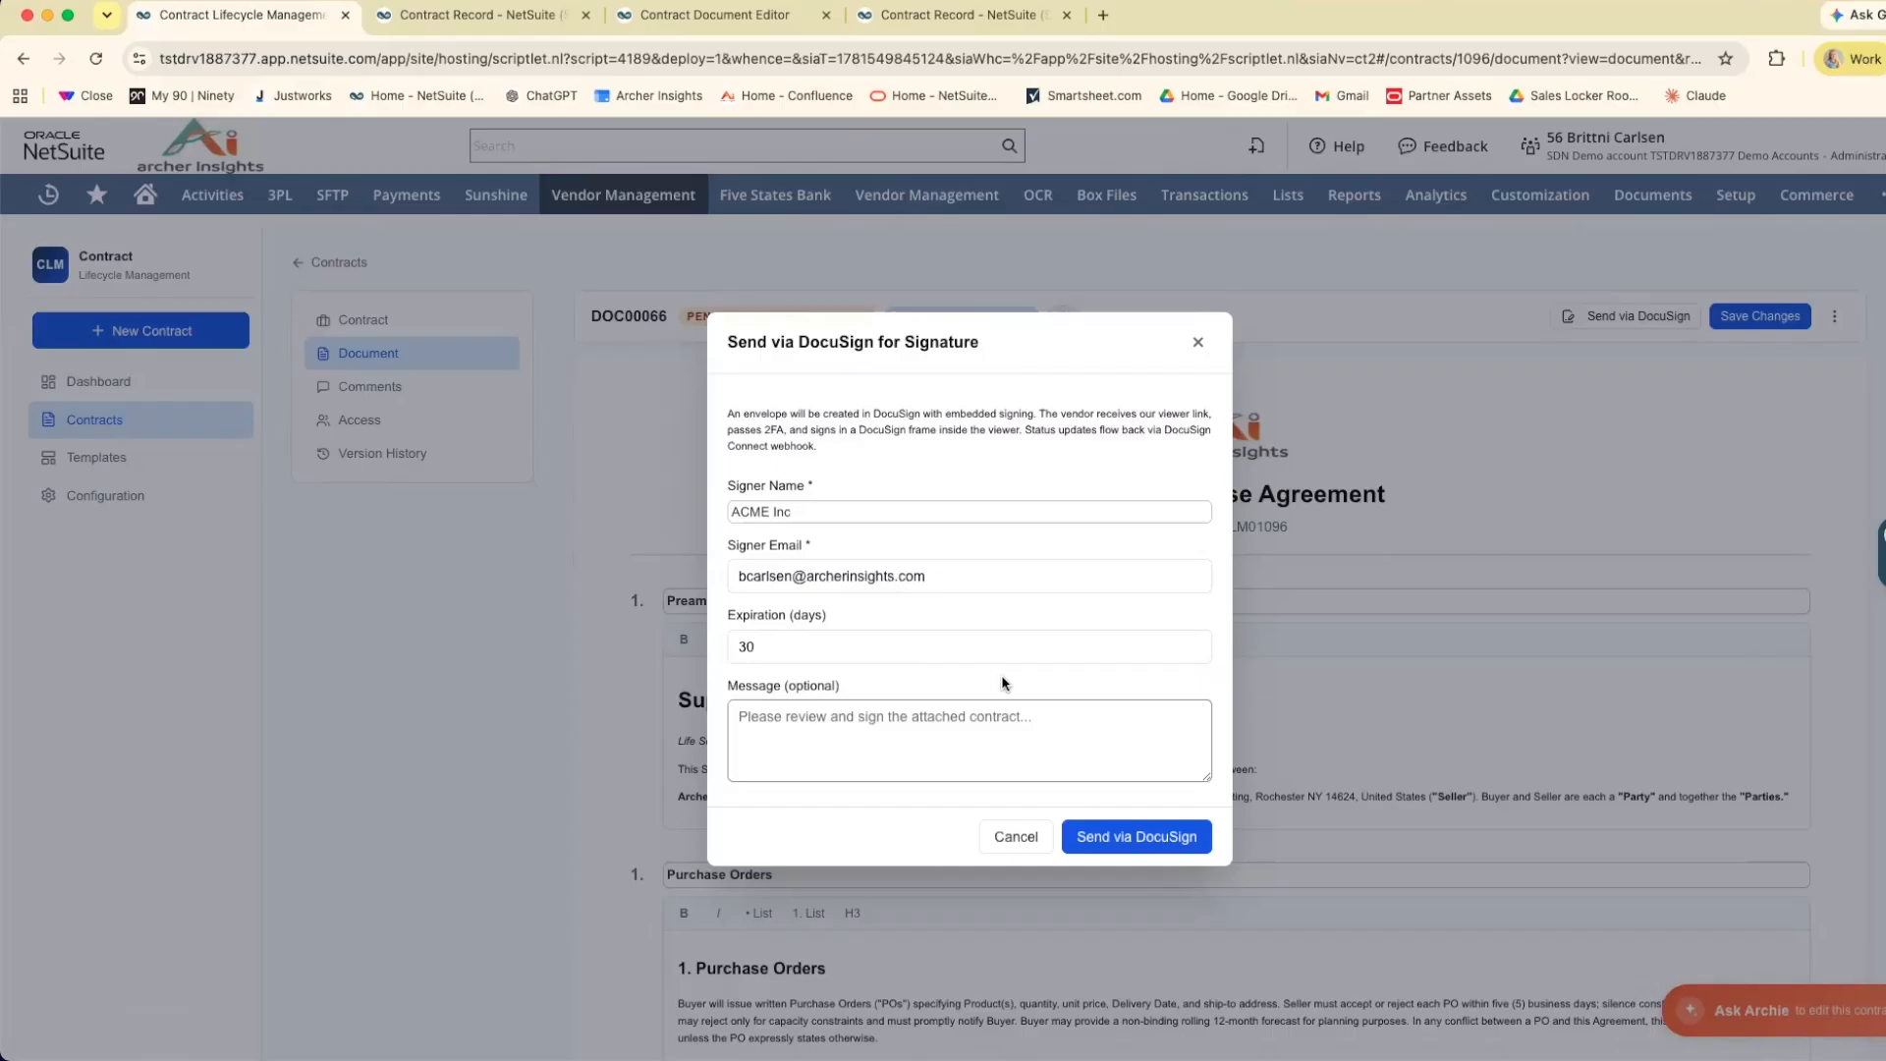
pyautogui.click(1164, 835)
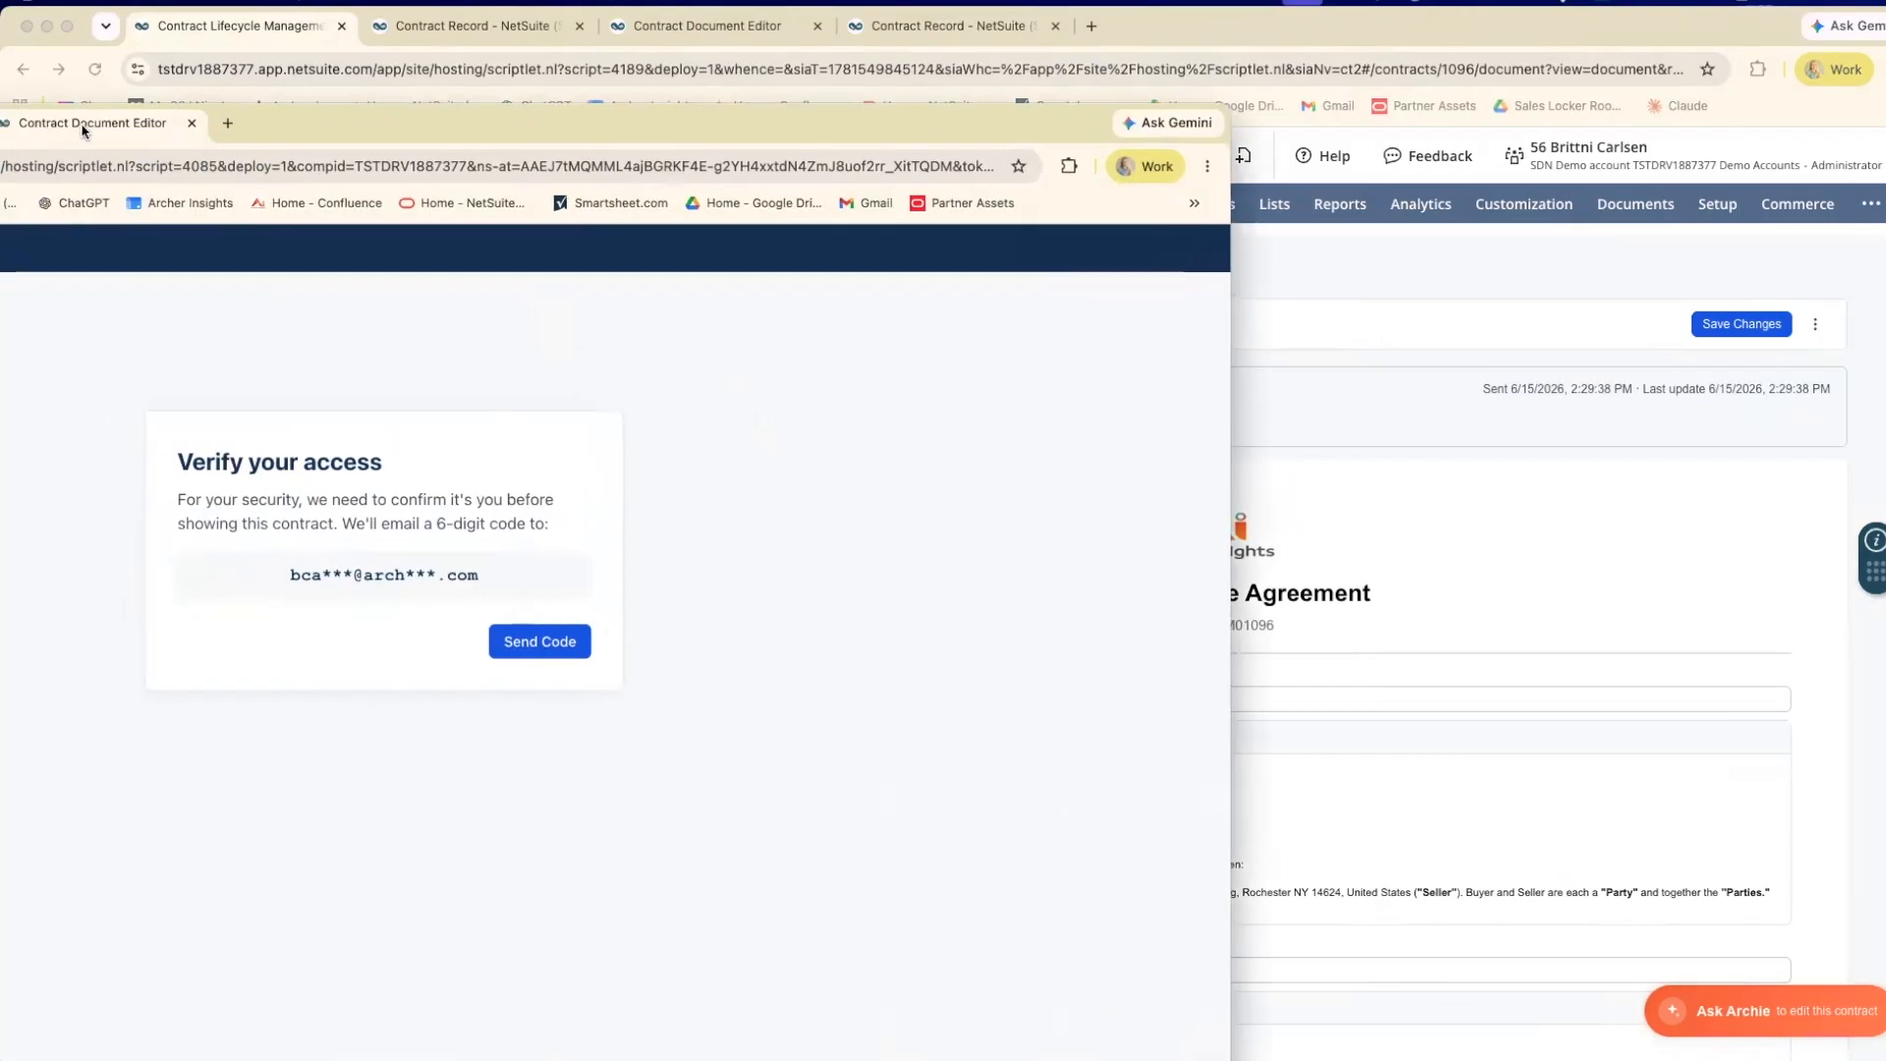
# Bring the contract signing link into the main browser window, request the access code, and verify access with the 6-digit verification code.
pyautogui.moveTo(316, 83); pyautogui.dragTo(413, 33)
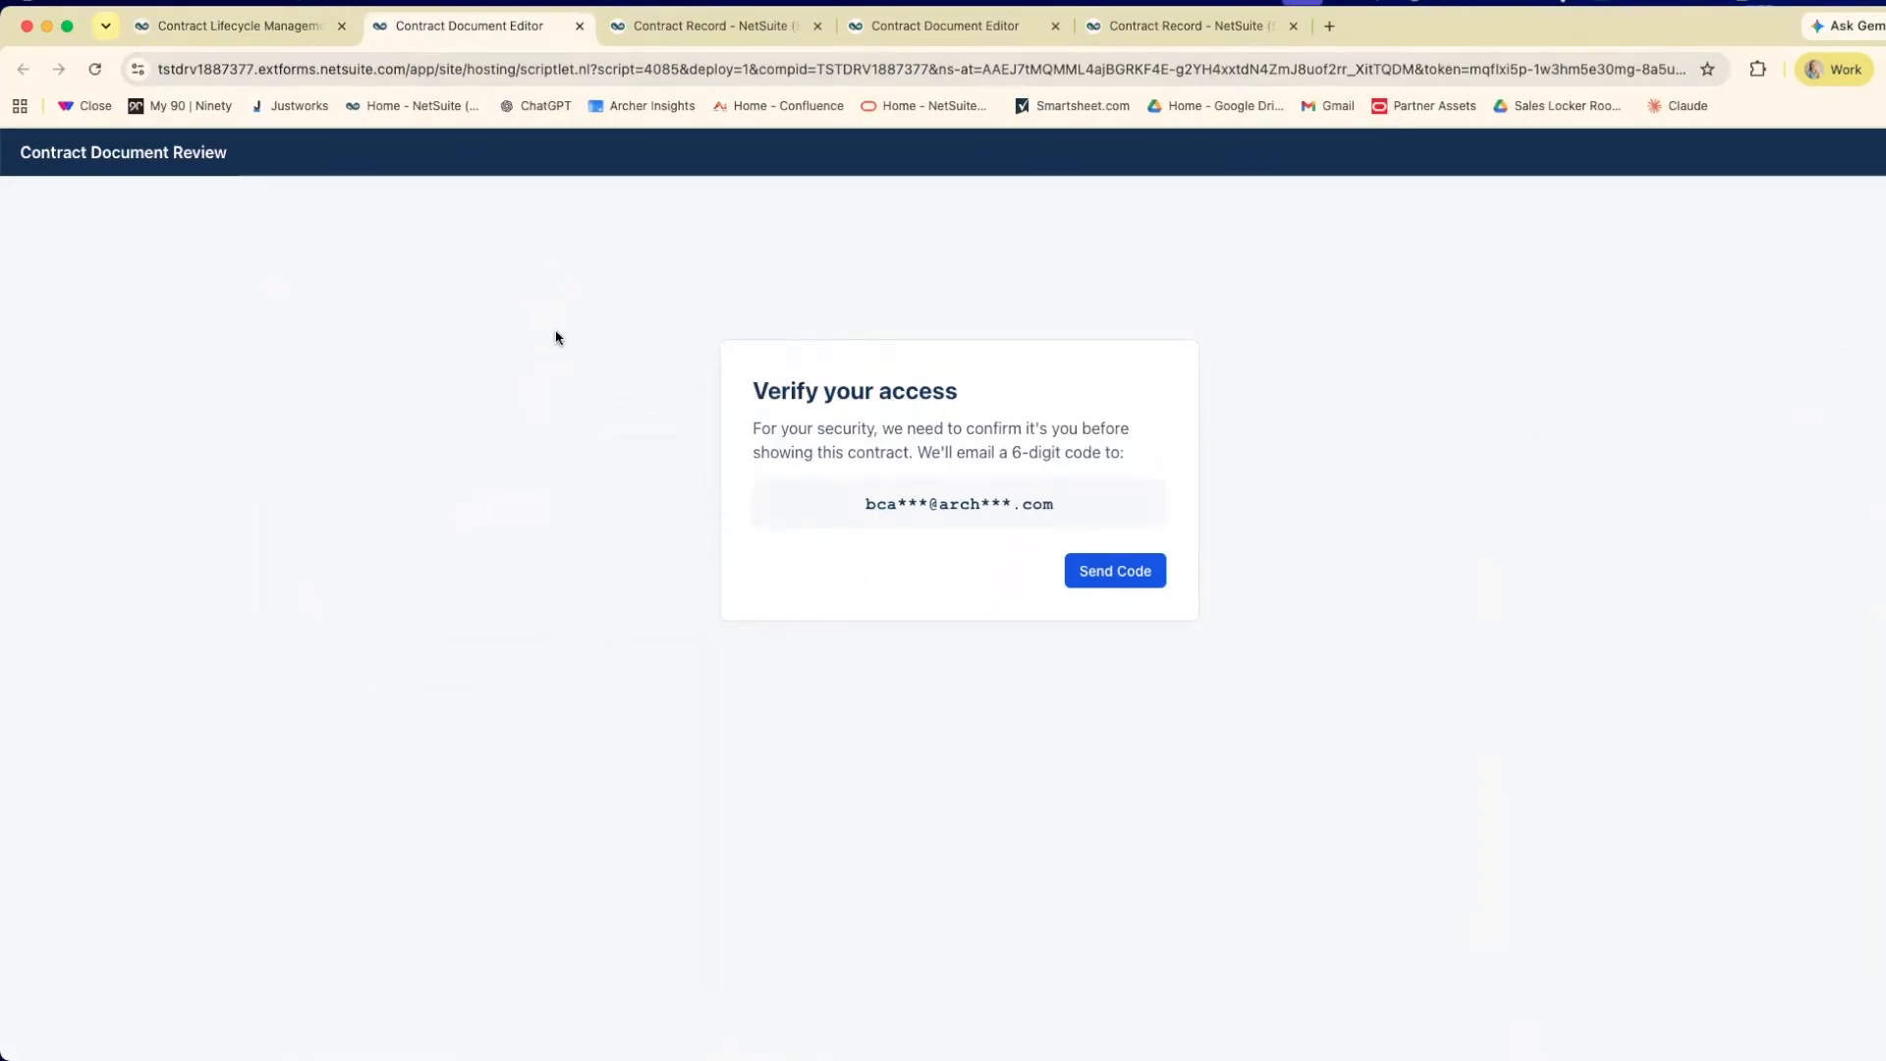
pyautogui.click(1120, 571)
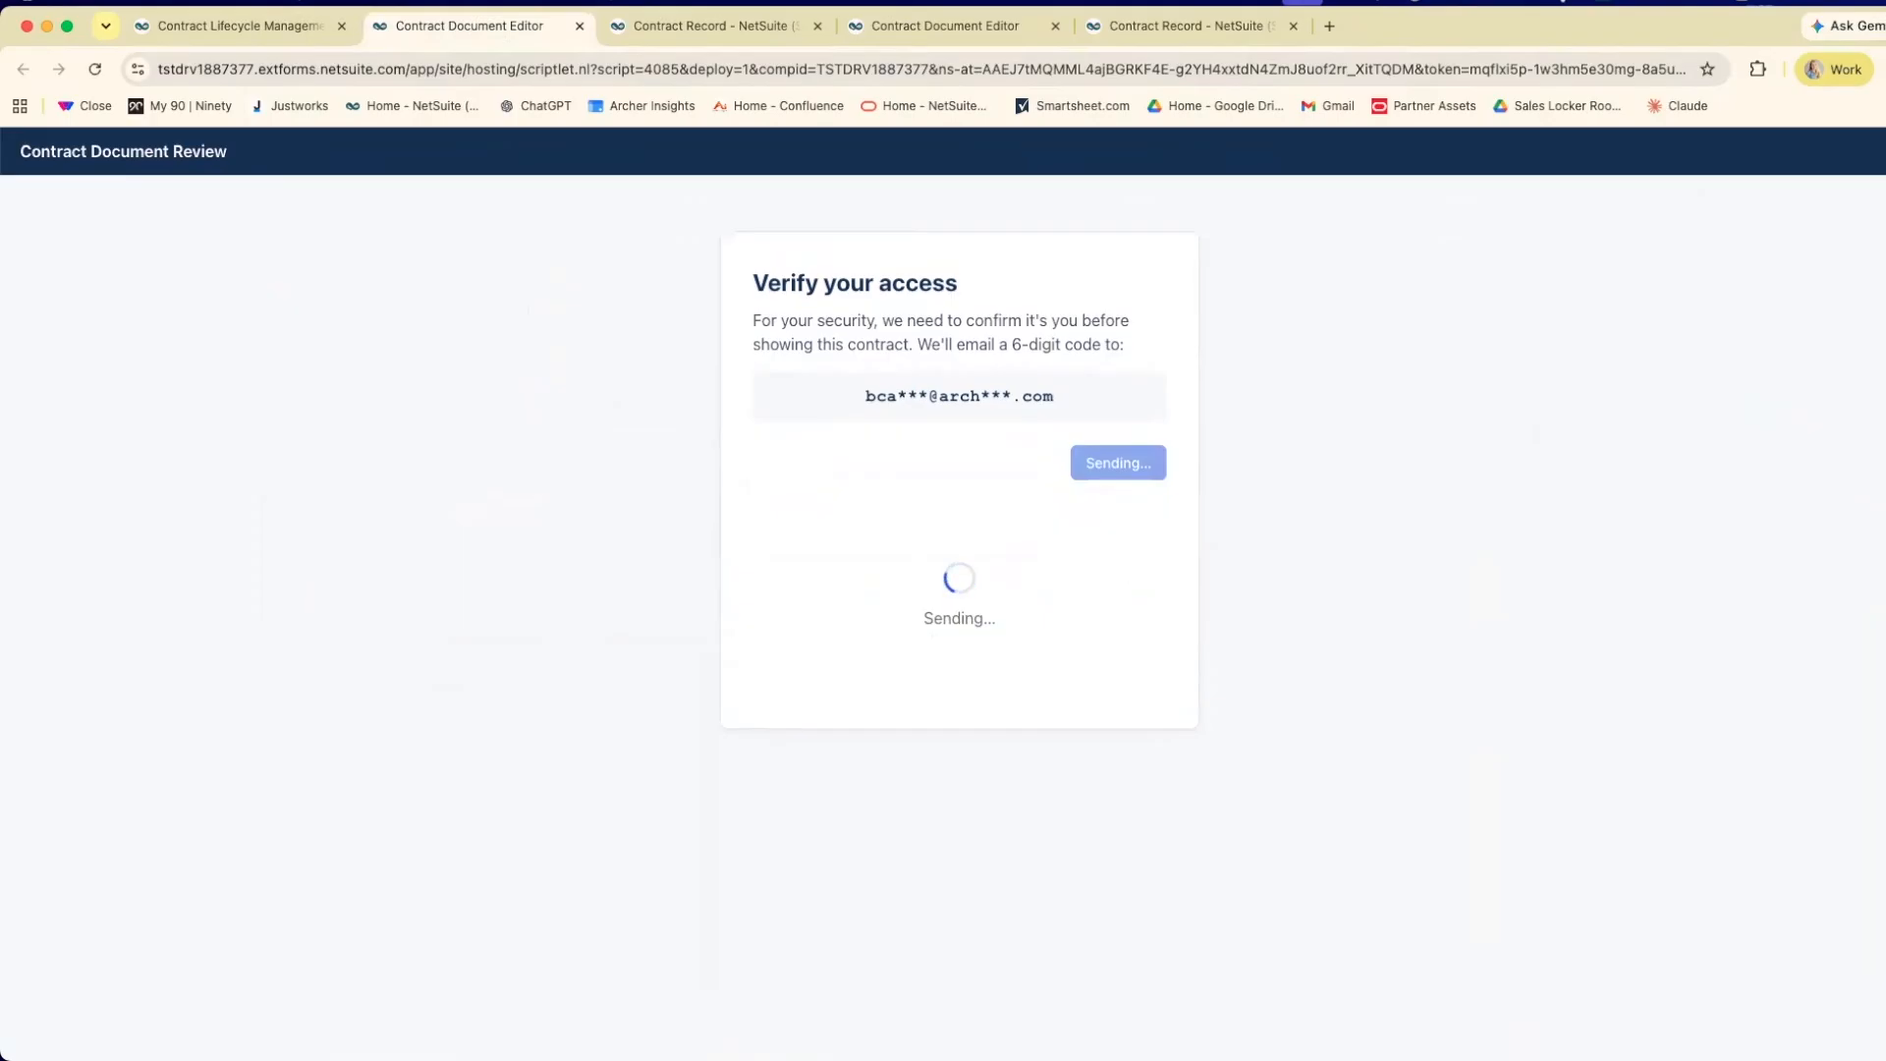
pyautogui.press('super+Tab')
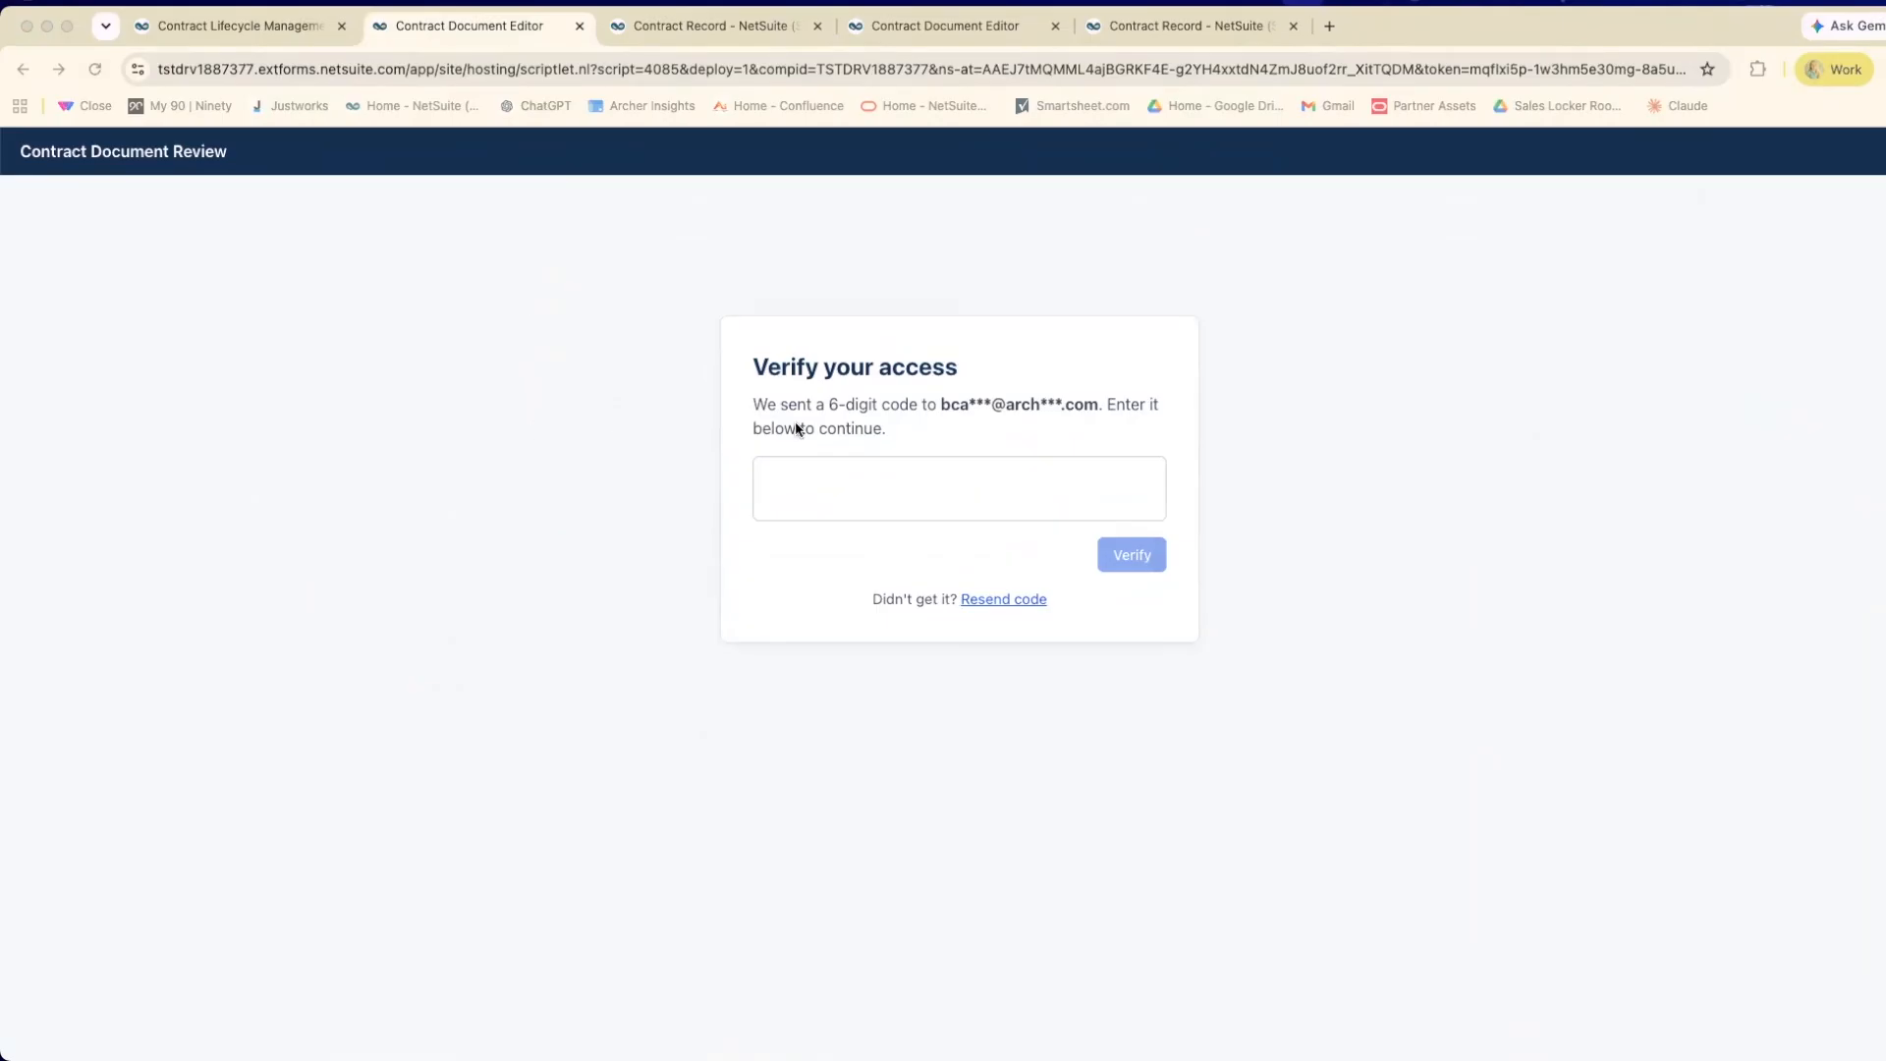
pyautogui.rightClick(841, 480)
pyautogui.click(873, 651)
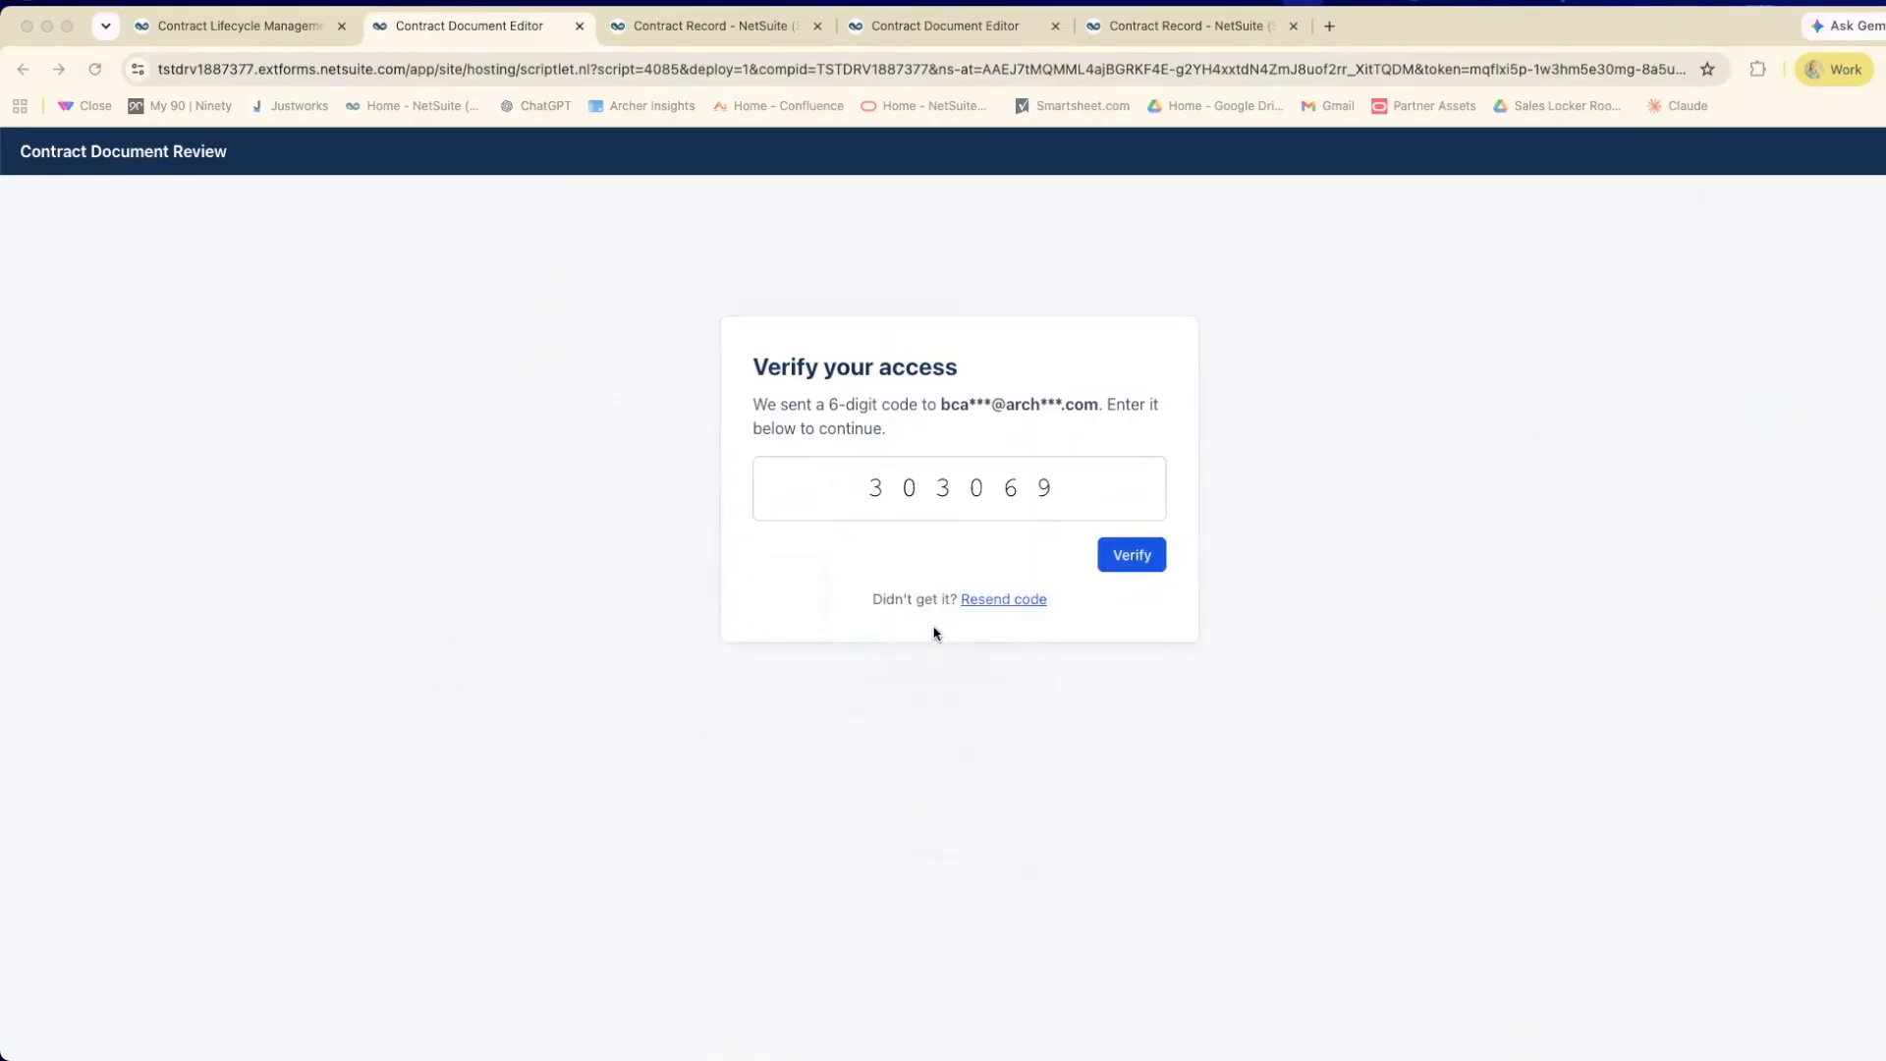
pyautogui.click(1128, 560)
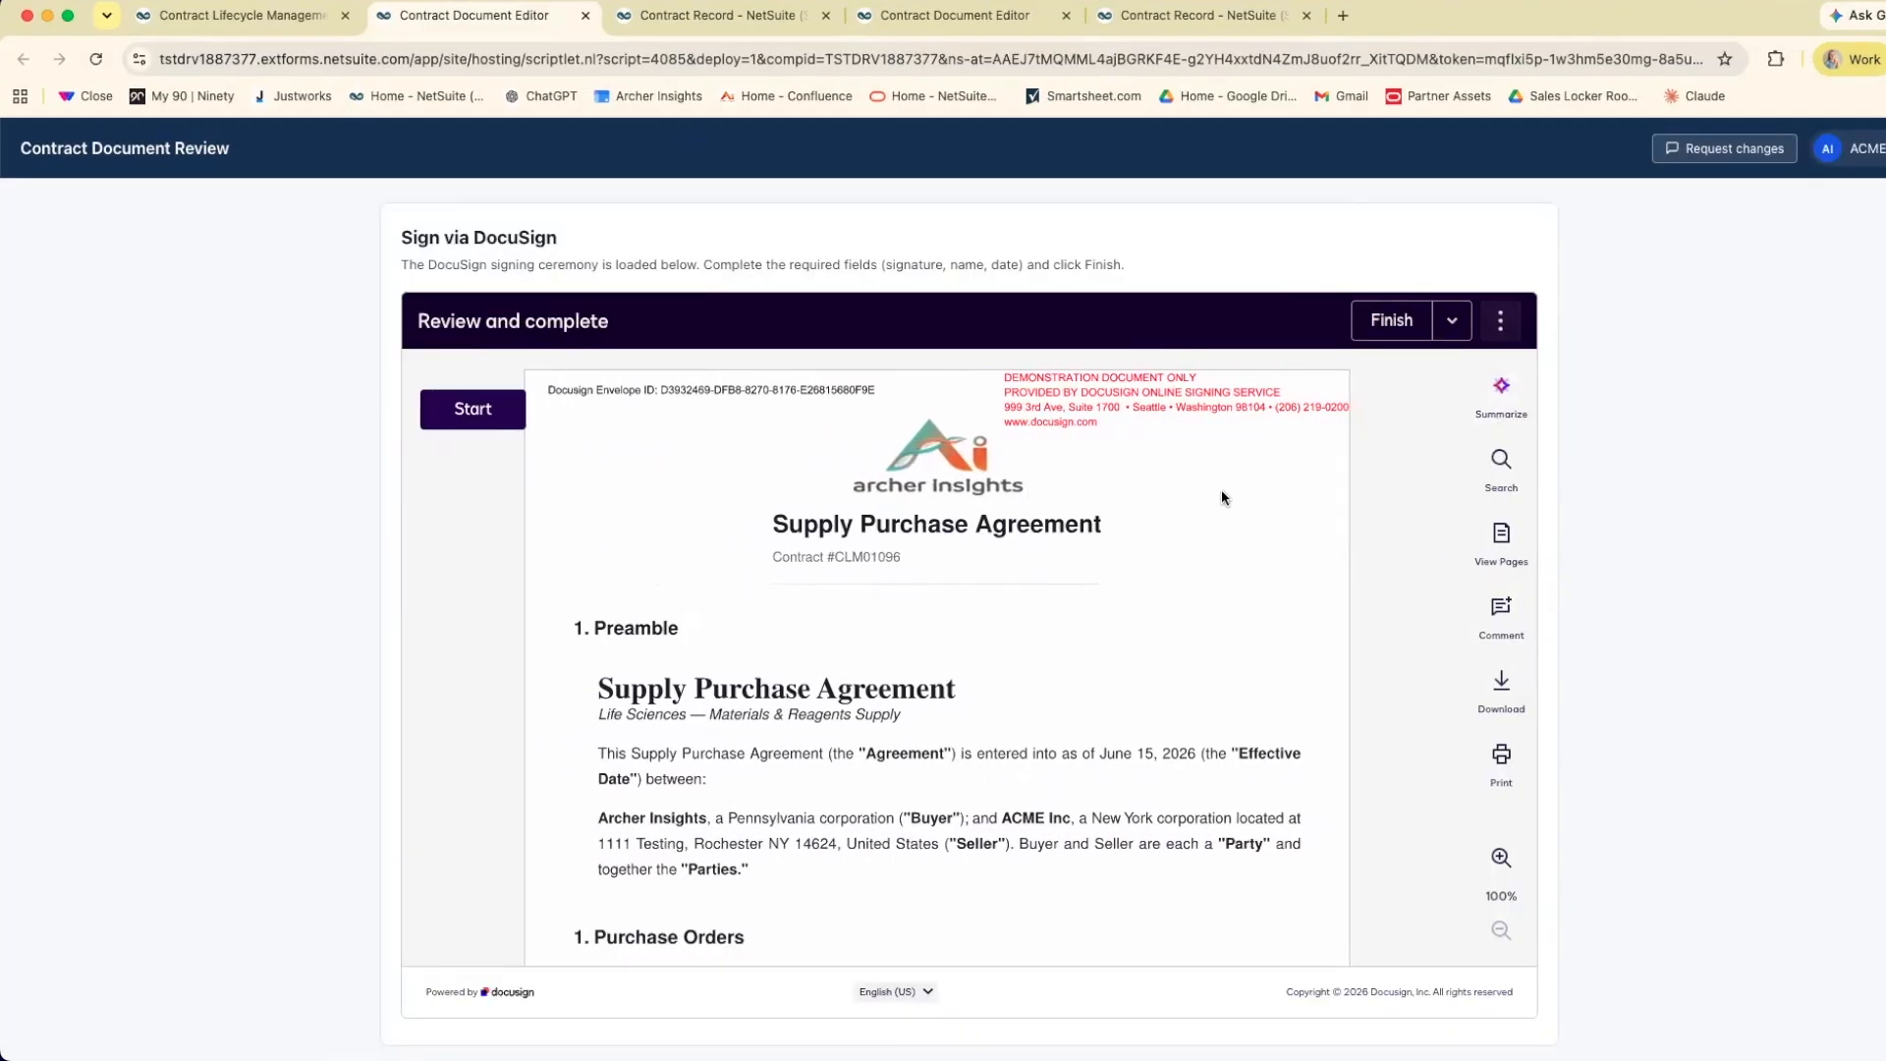
# Review the agreement up to Pricing and Payment in the DocuSign signing view and request changes to it.
pyautogui.scroll(-3, 1289, 510)
pyautogui.scroll(-6, 1289, 510)
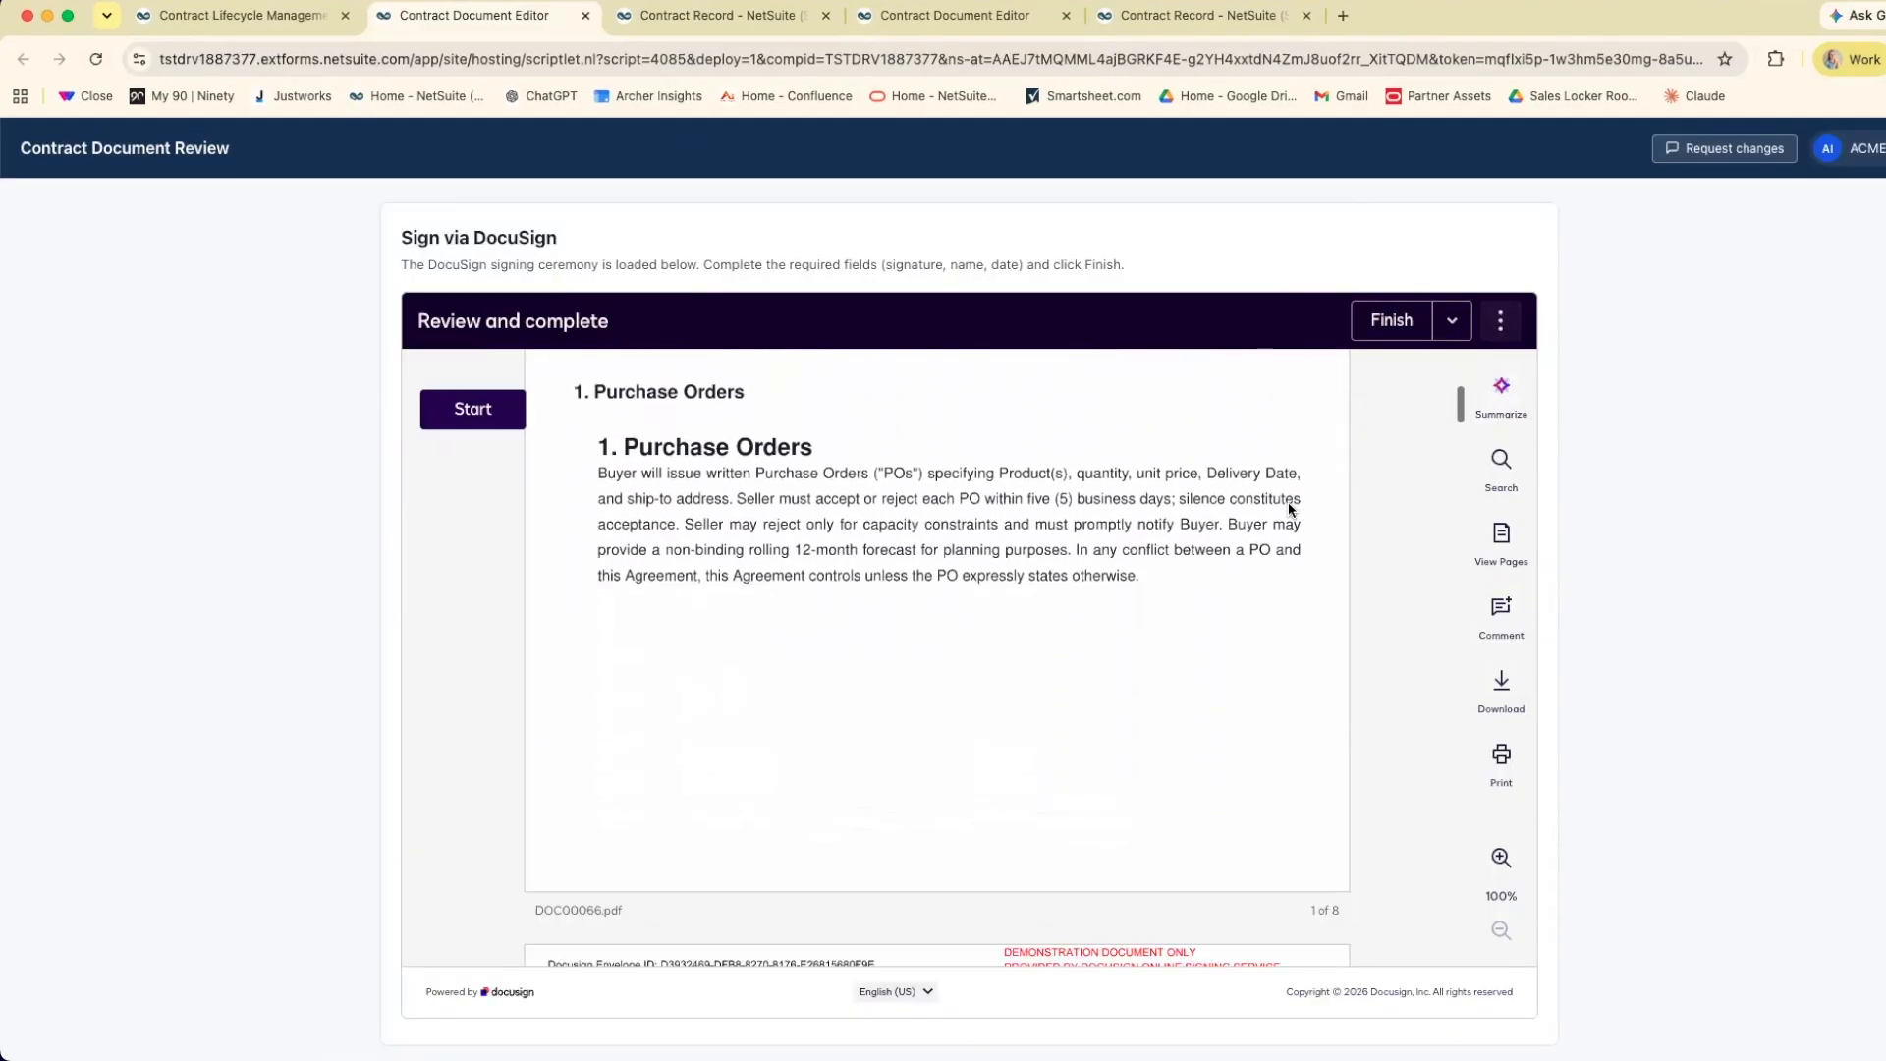
pyautogui.scroll(-2, 1290, 510)
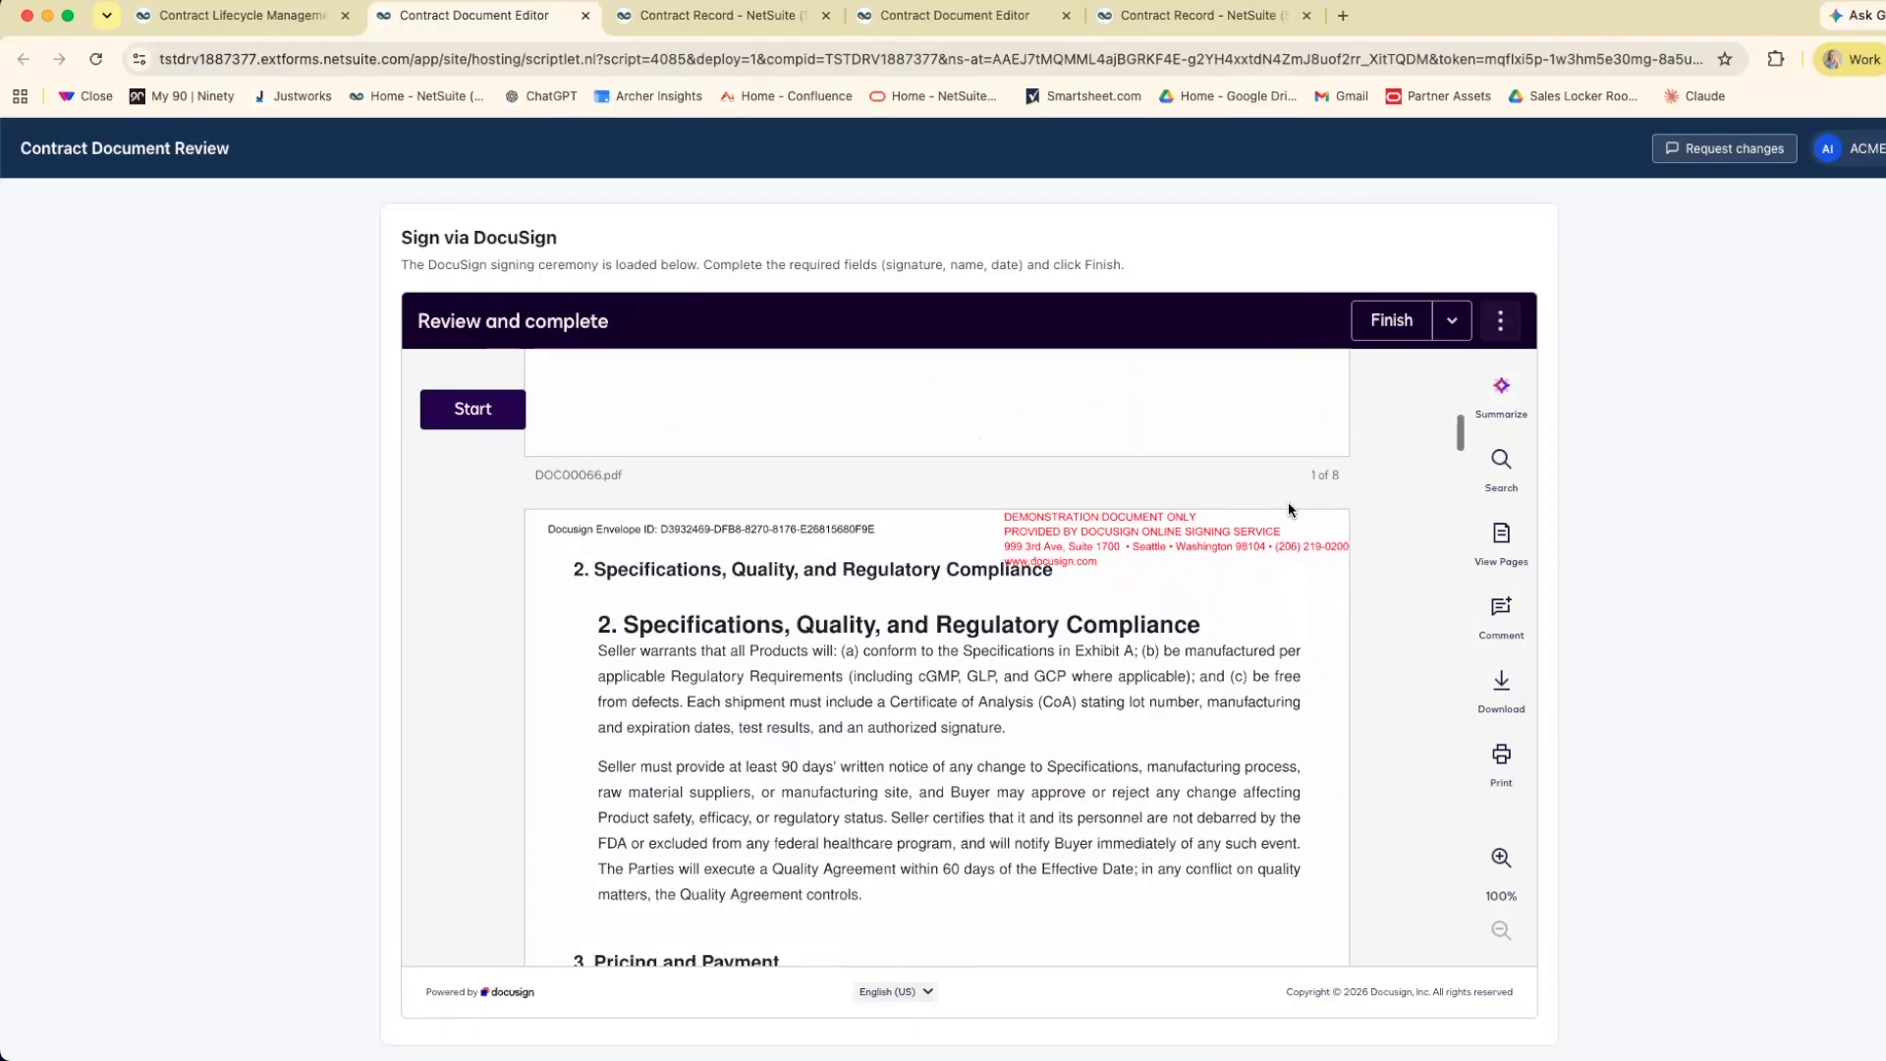
pyautogui.scroll(-1, 1290, 510)
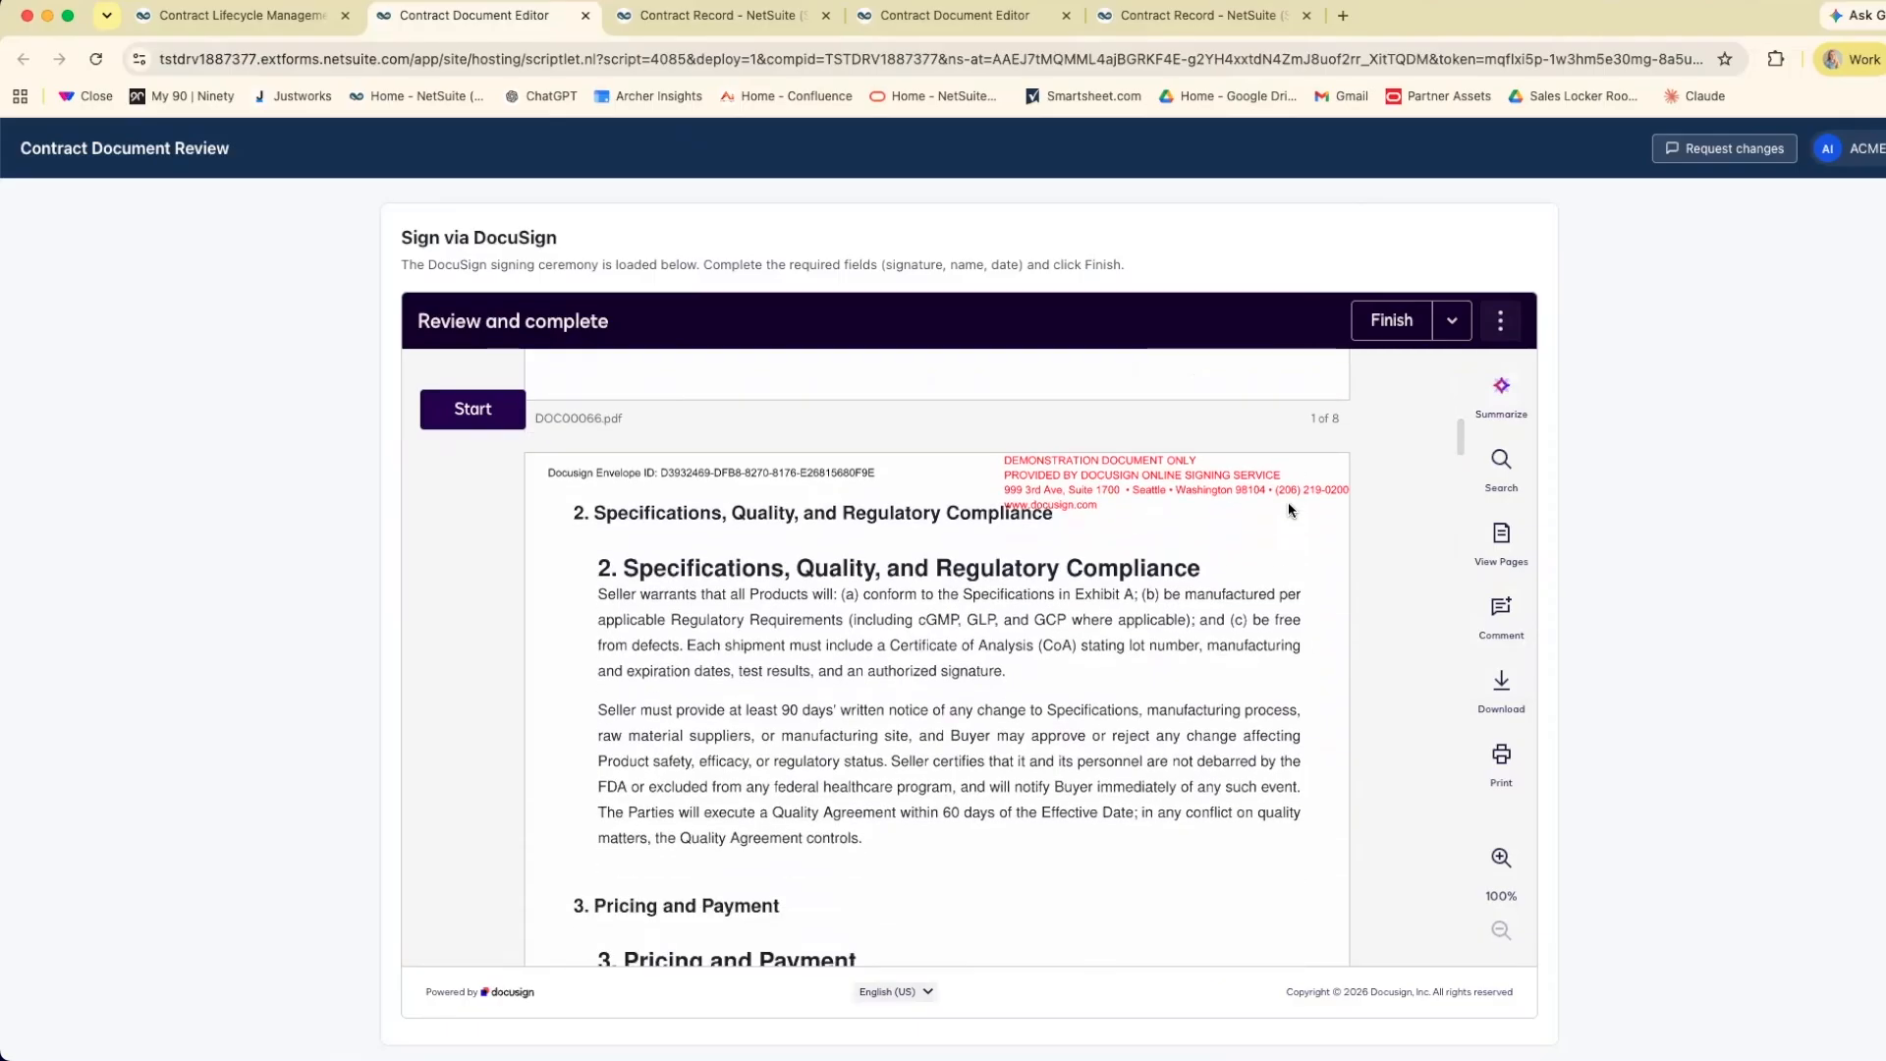
pyautogui.scroll(-4, 1329, 489)
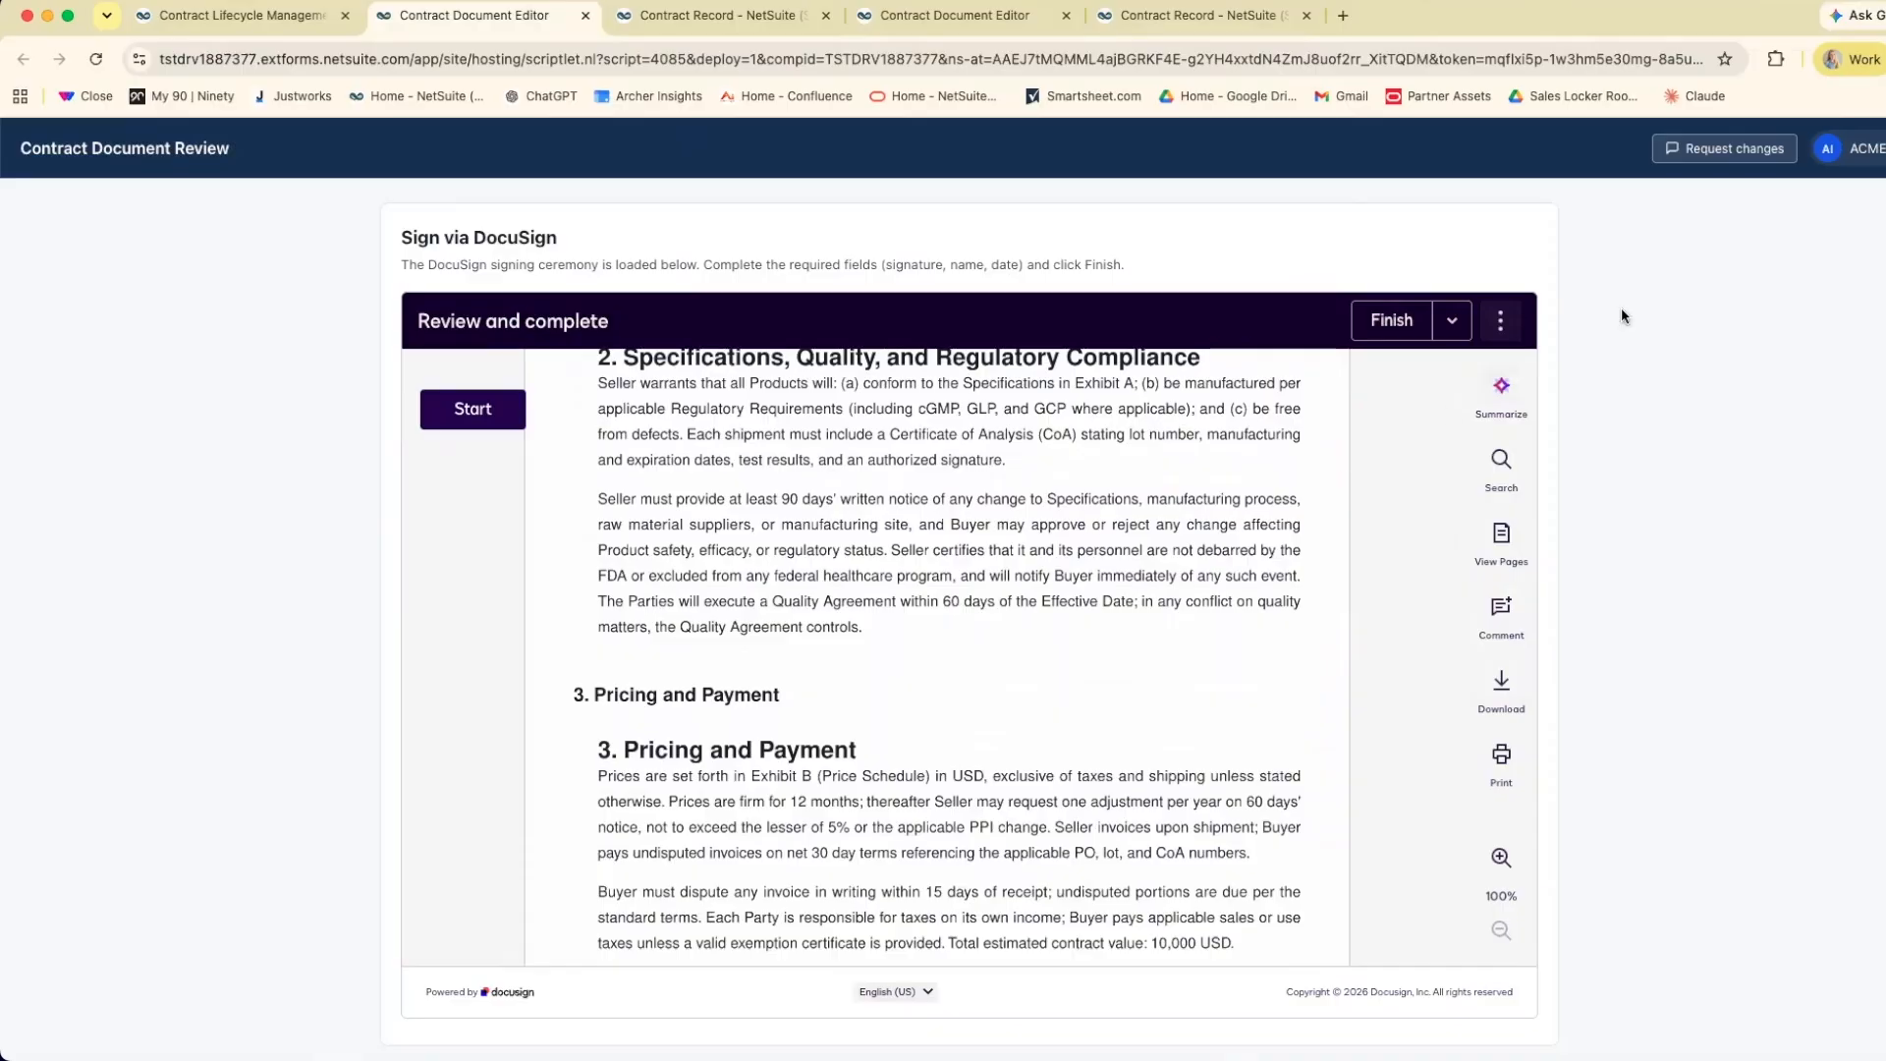
pyautogui.click(1763, 156)
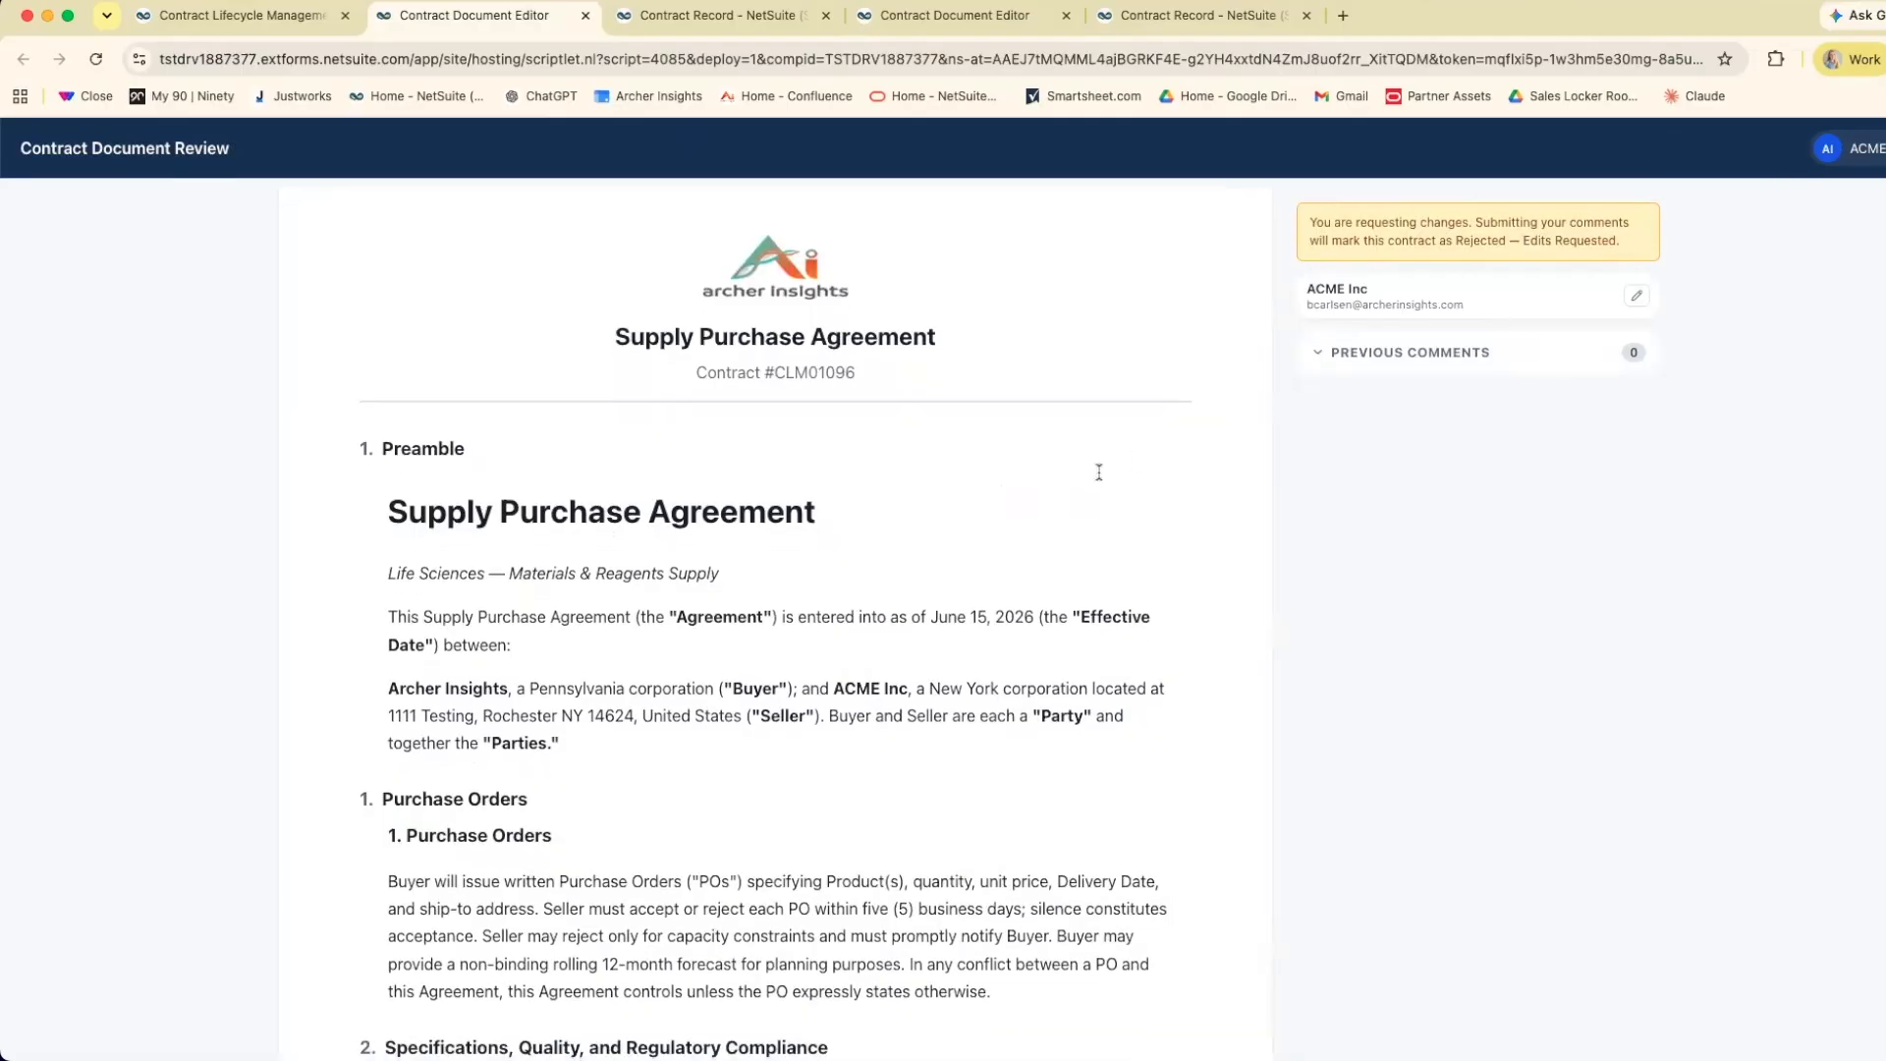
# Add the comment "Due June 19th" on the text "Due June 15, 2026" in the Sample Price Schedule.
pyautogui.scroll(-5, 1099, 473)
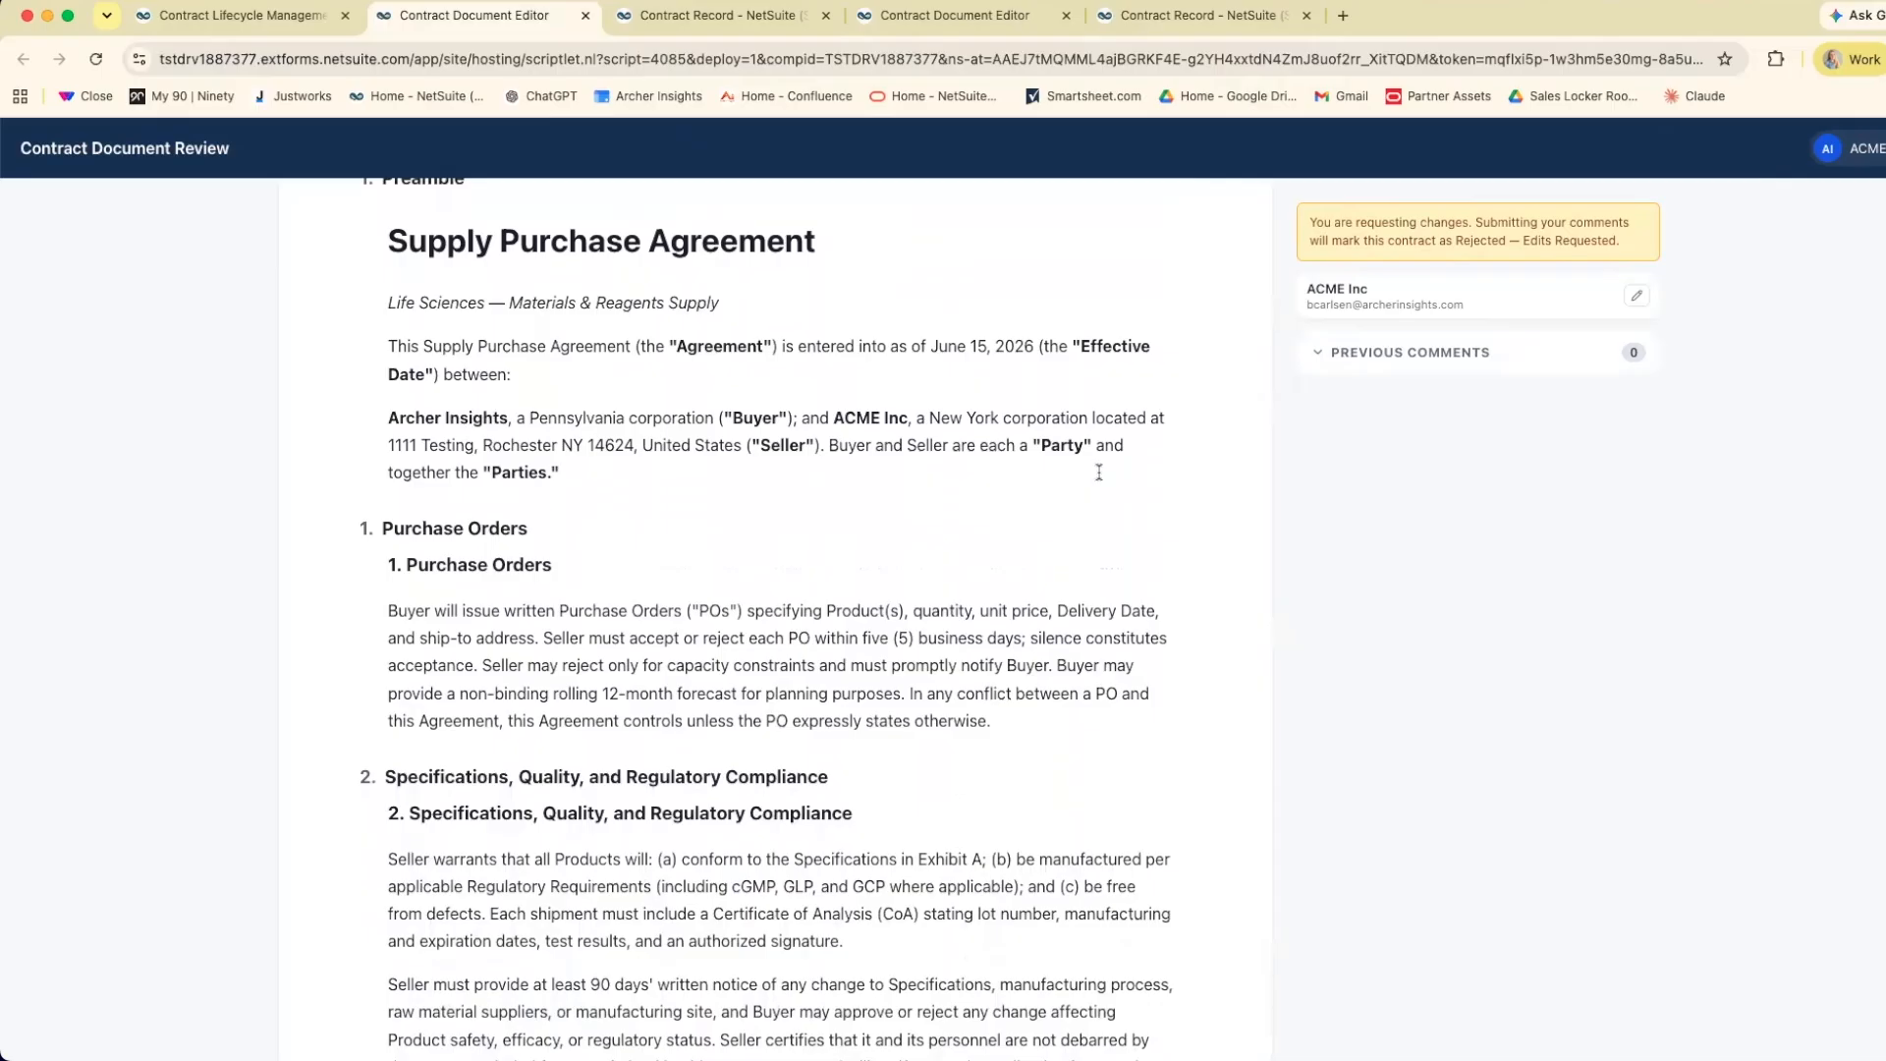
pyautogui.scroll(-8, 1099, 473)
pyautogui.scroll(-9, 1100, 473)
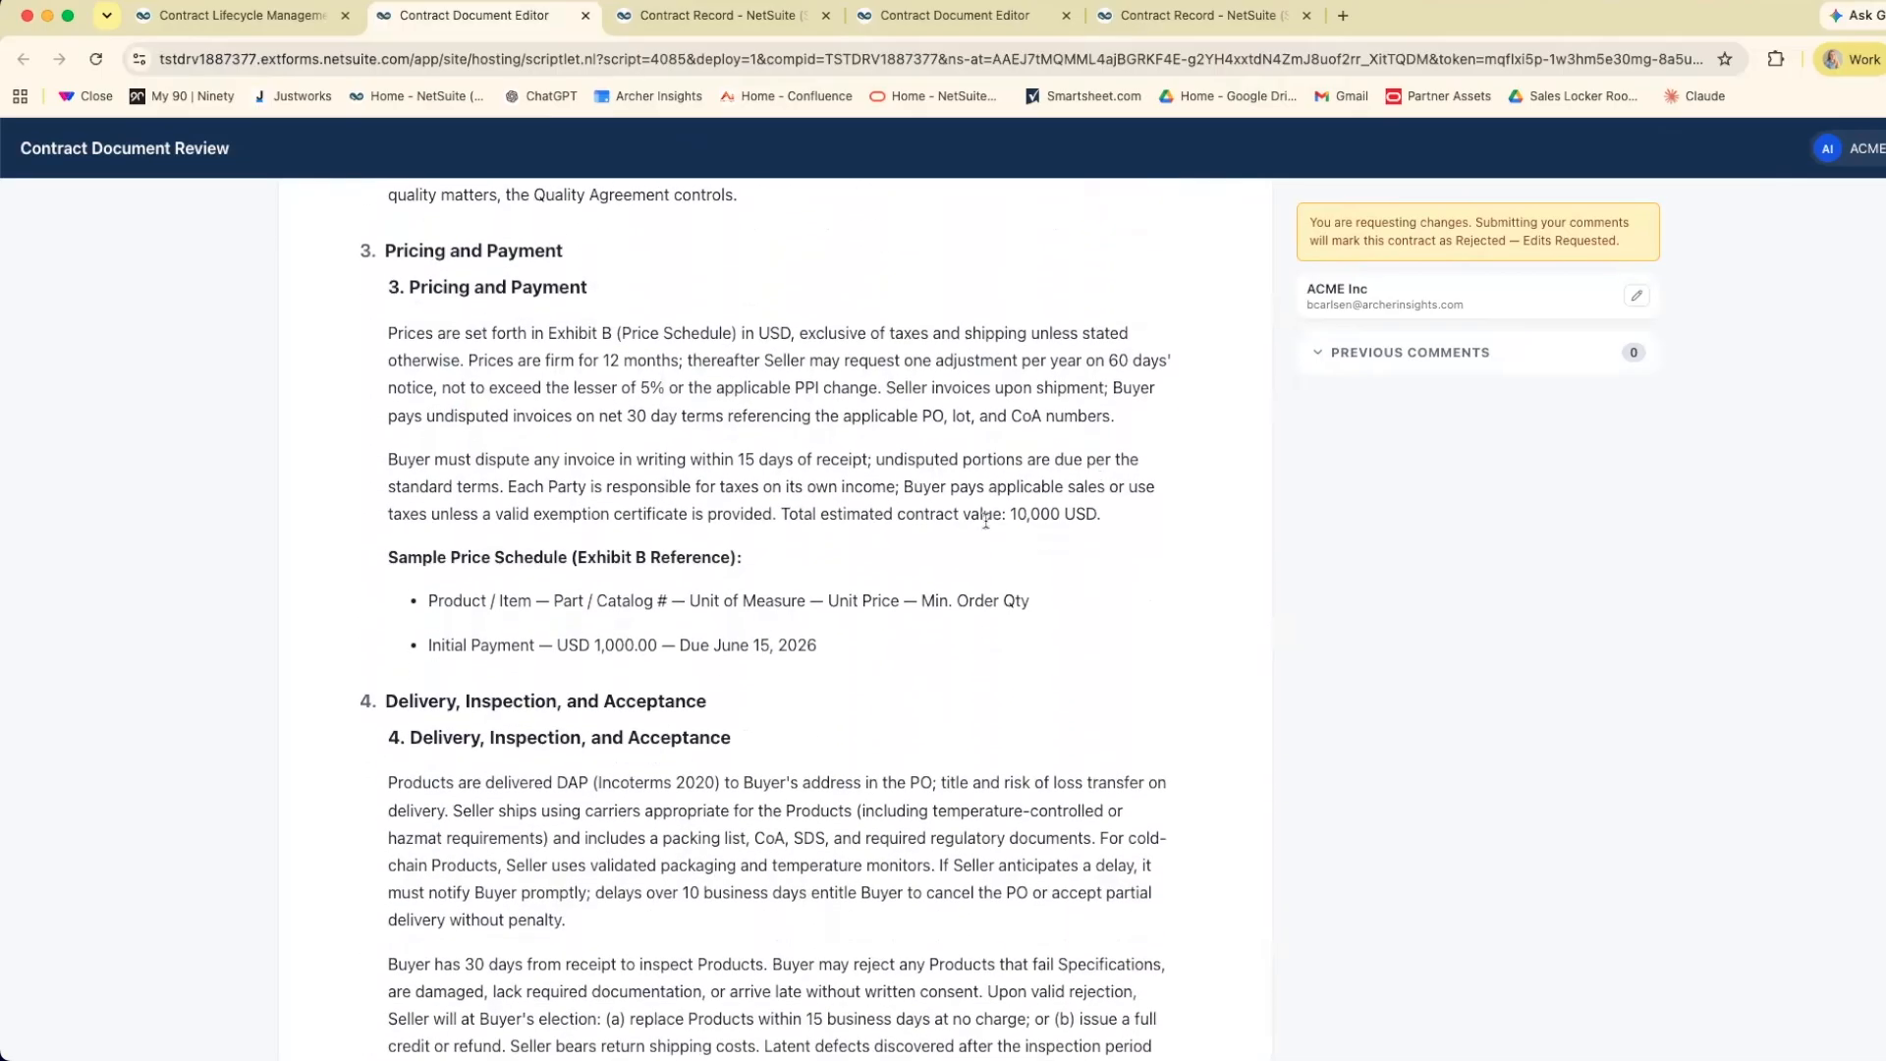
pyautogui.moveTo(680, 639); pyautogui.dragTo(821, 640)
pyautogui.click(791, 708)
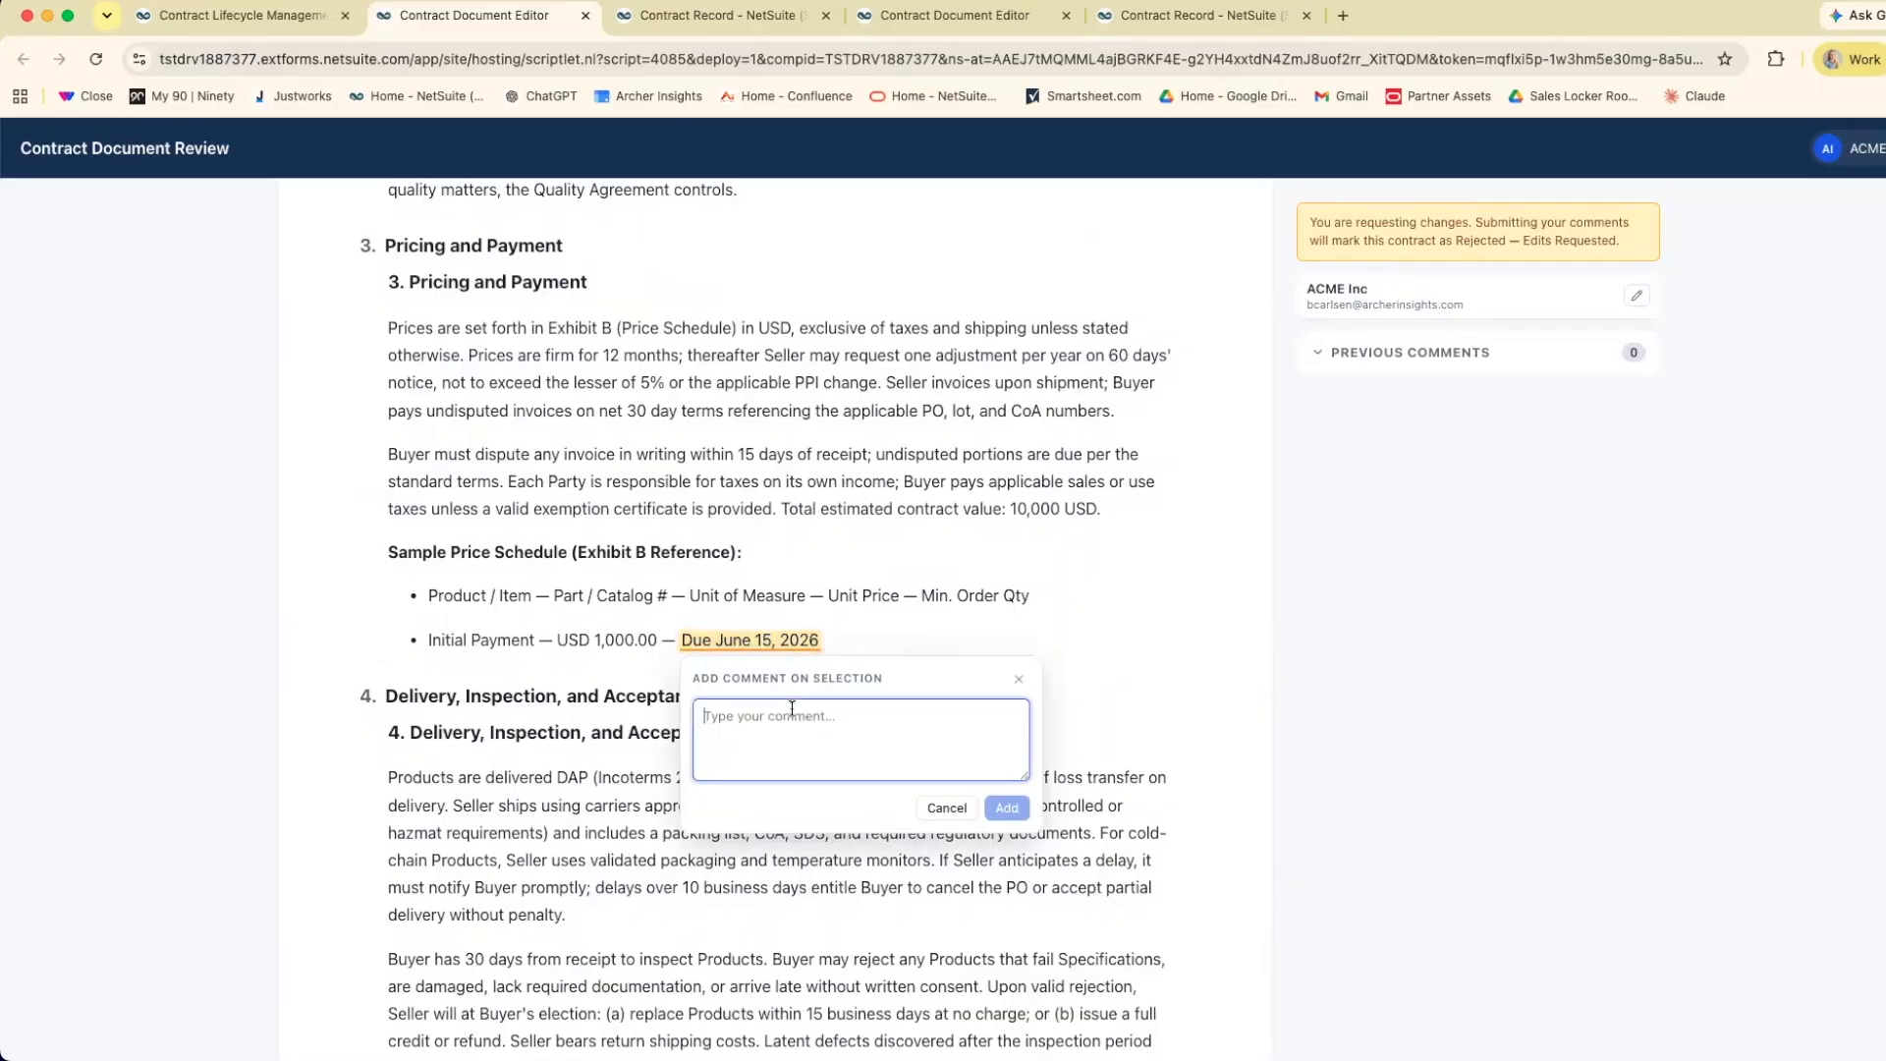
pyautogui.write('Due June 19th')
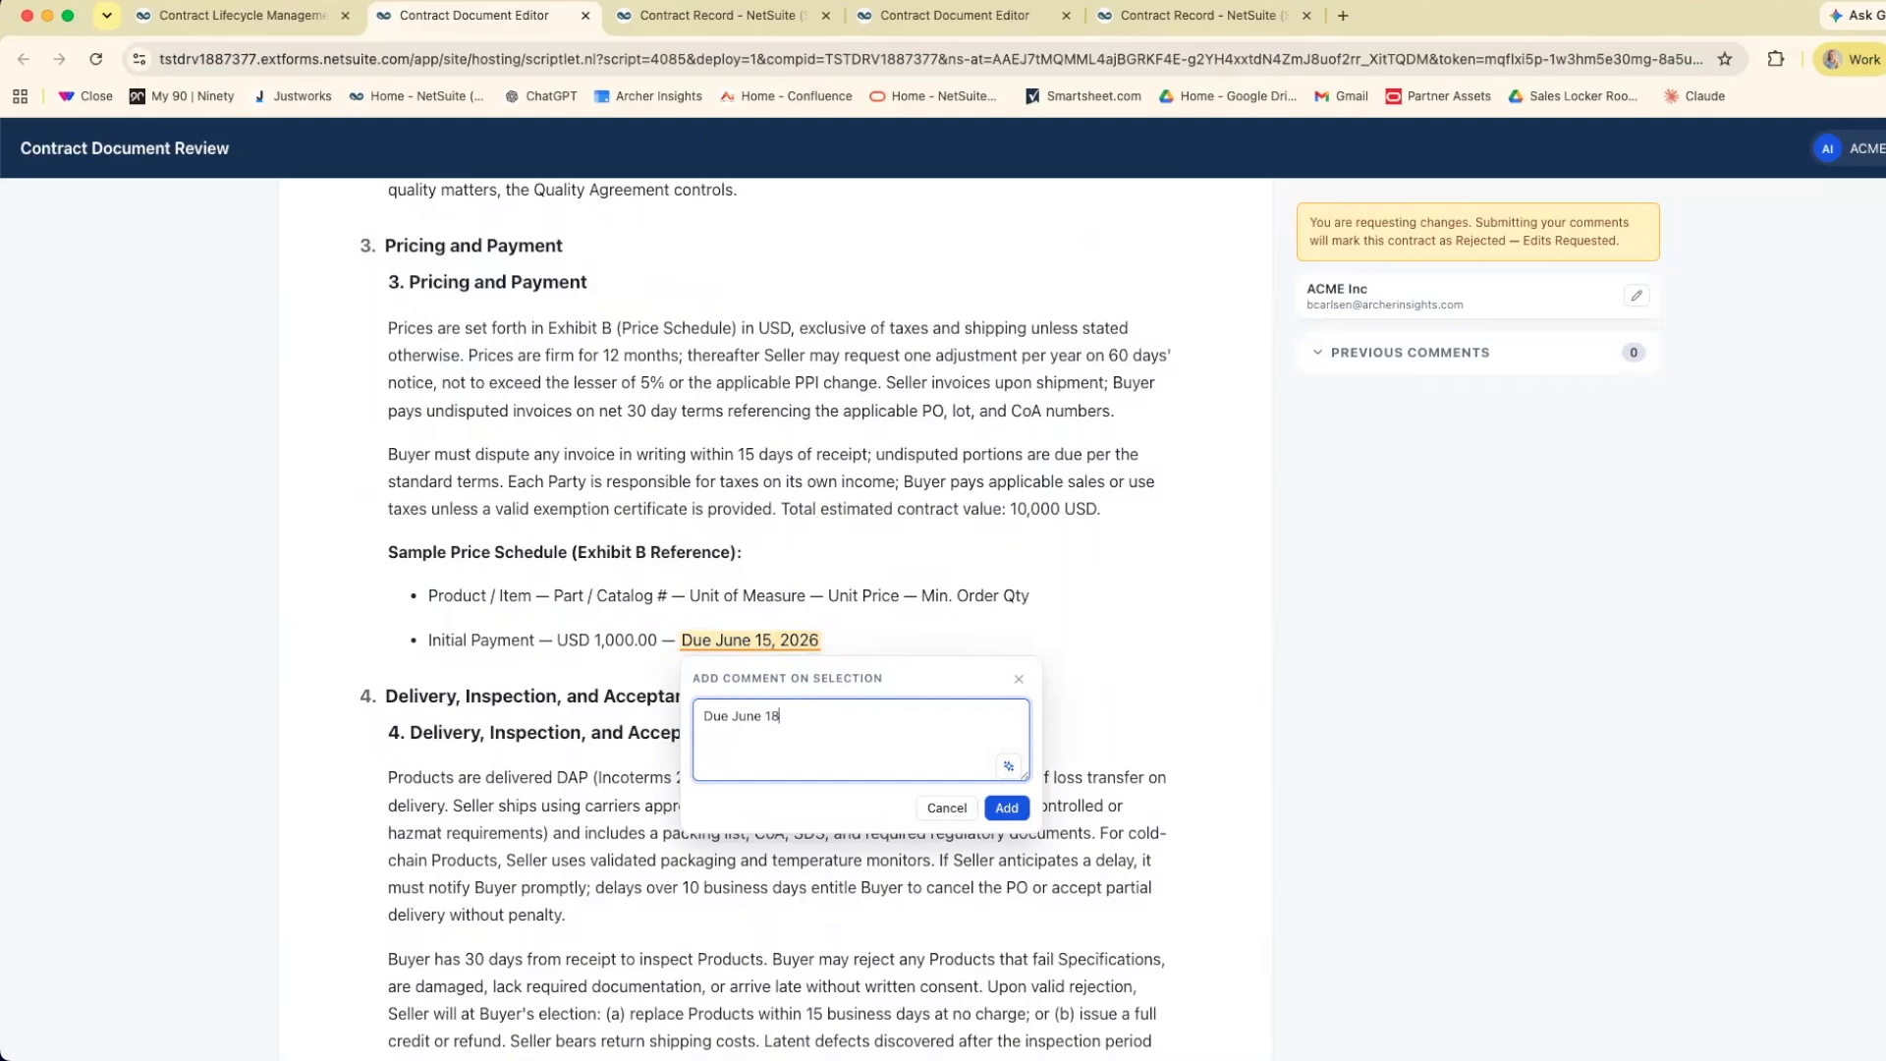
pyautogui.click(1009, 807)
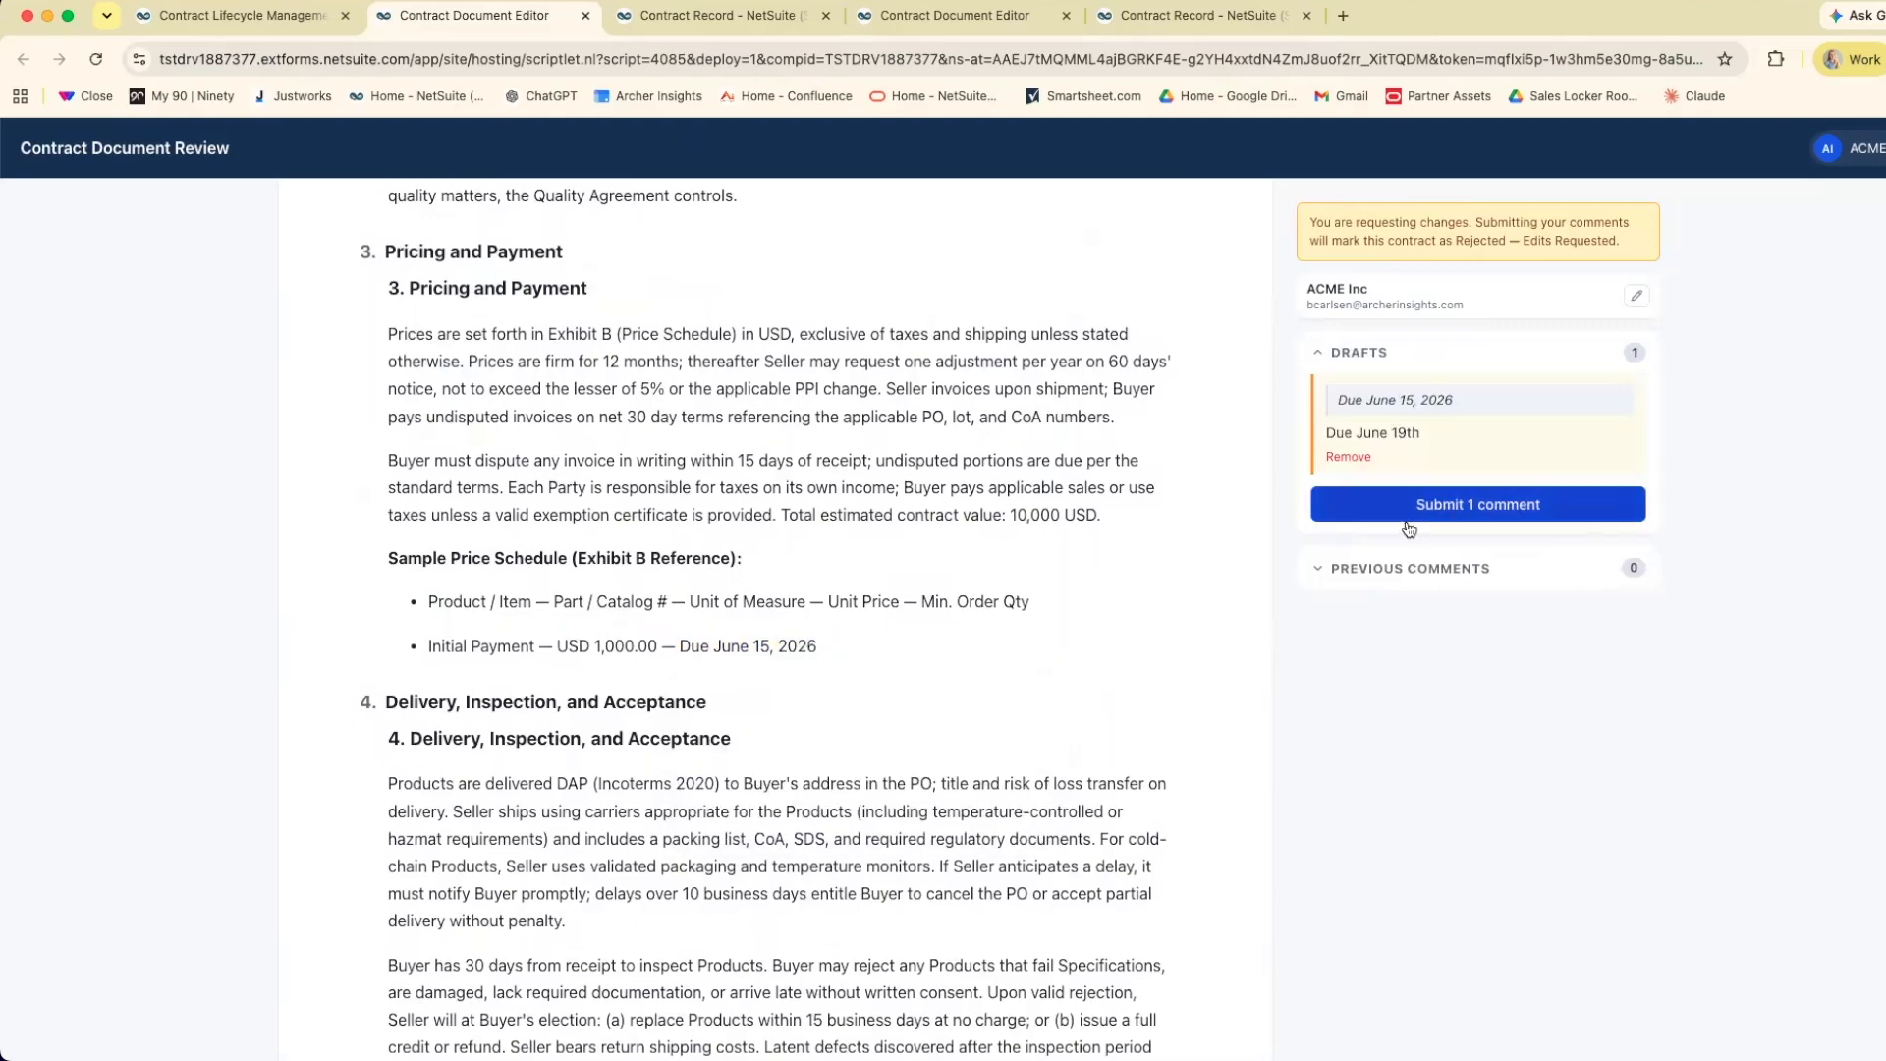
# Look through the rest of the agreement, submit the drafted comment, and return to the Contract Lifecycle Management document.
pyautogui.scroll(-5, 935, 610)
pyautogui.scroll(-20, 937, 611)
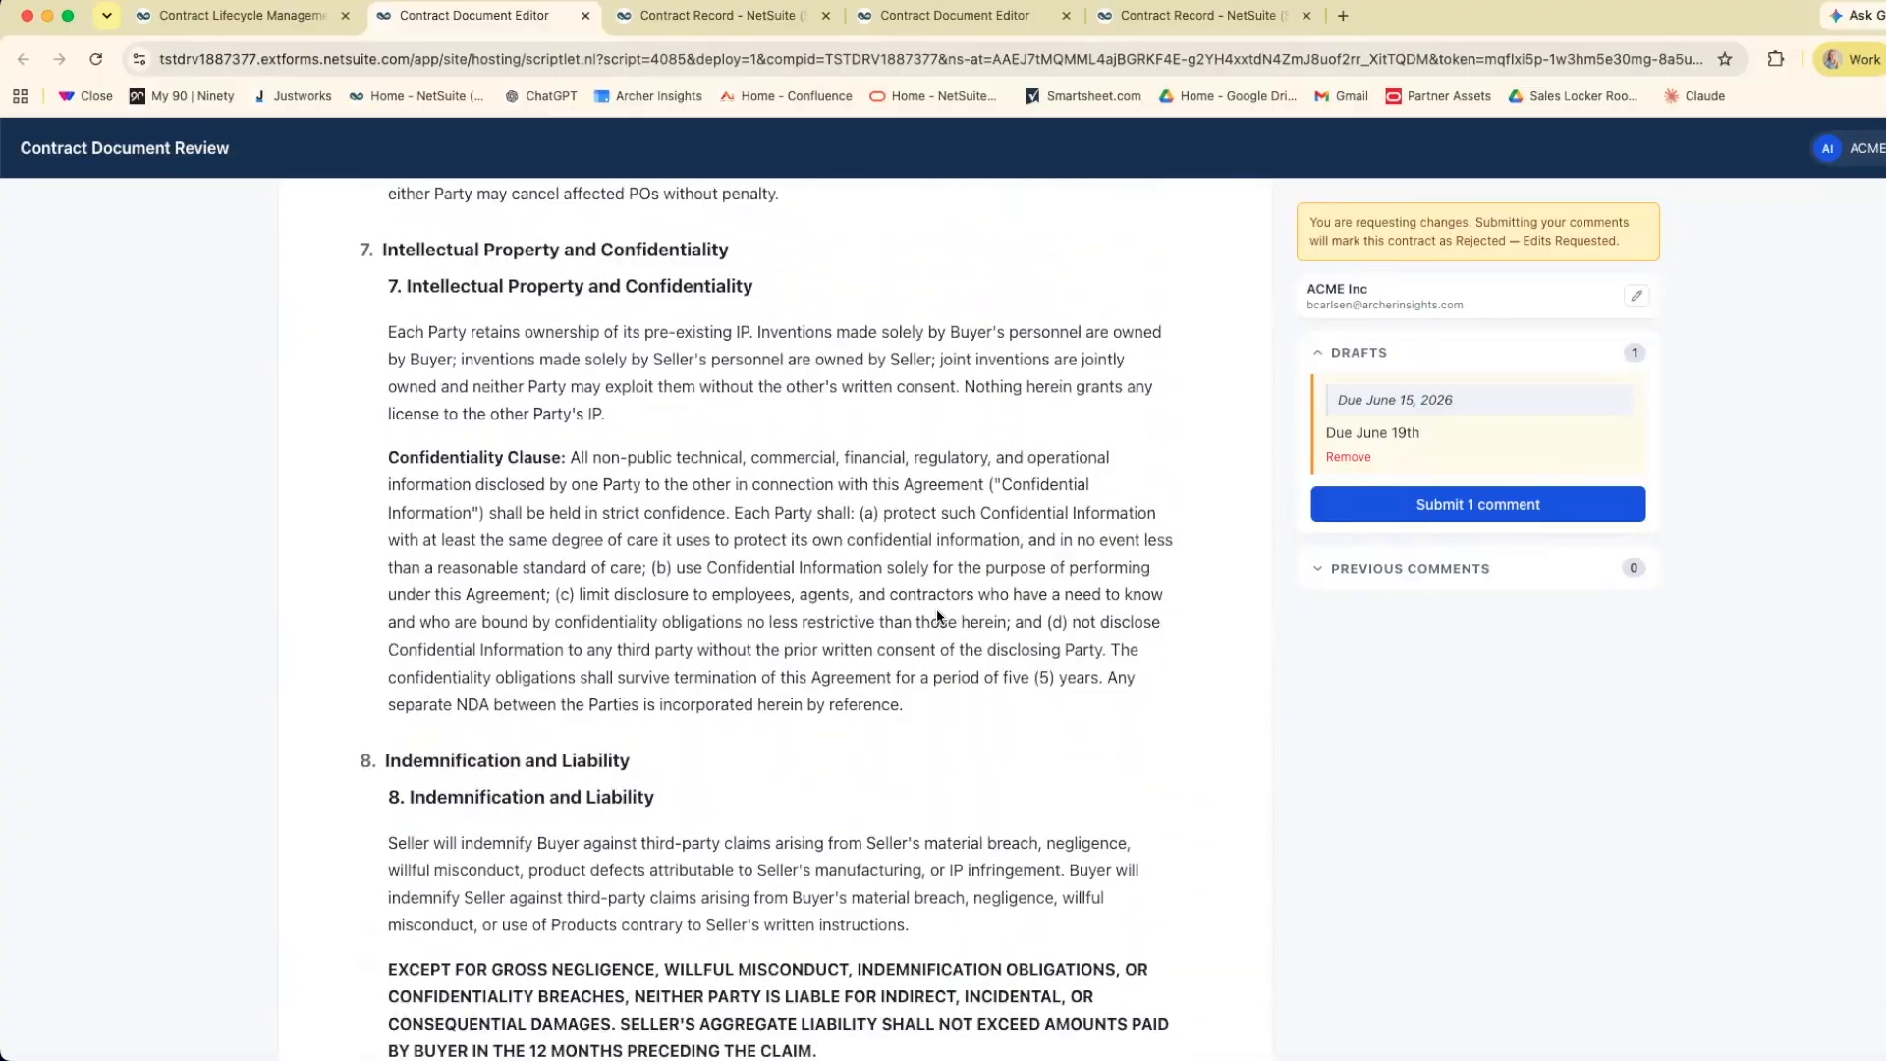
pyautogui.scroll(-10, 937, 611)
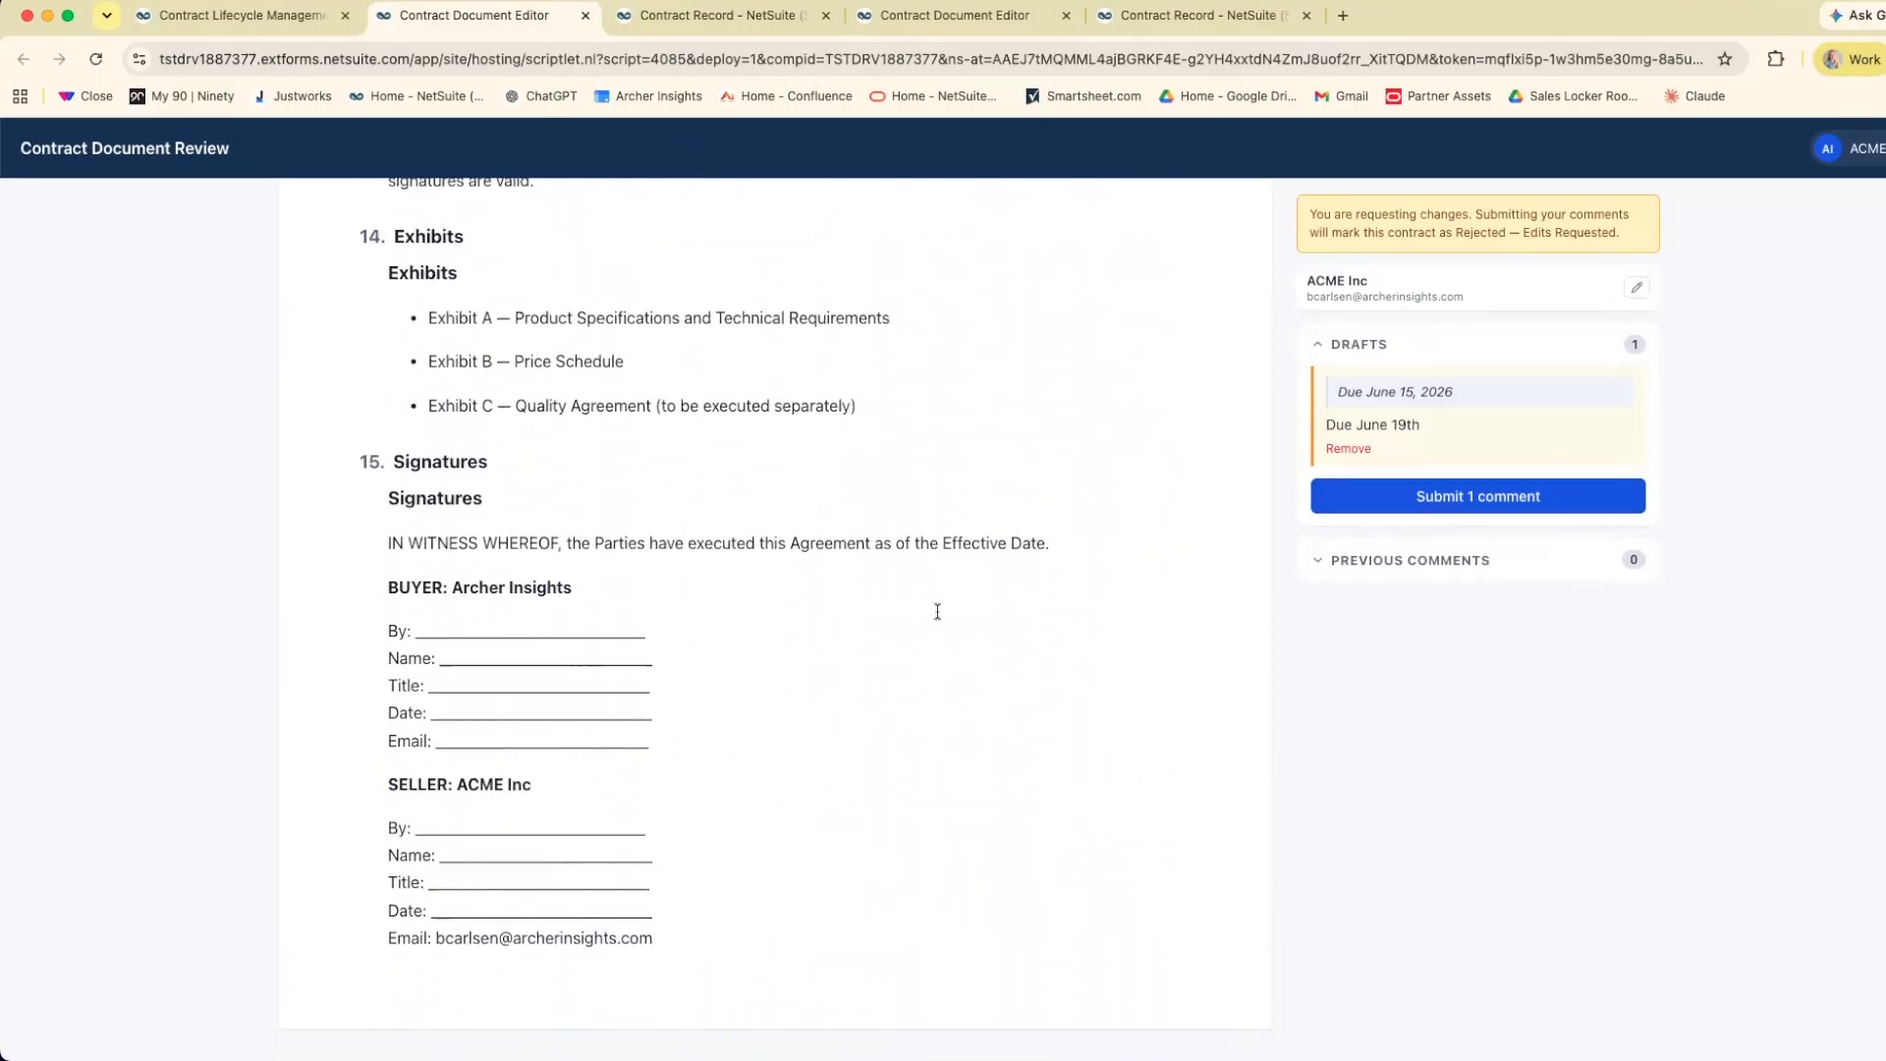
pyautogui.scroll(20, 937, 611)
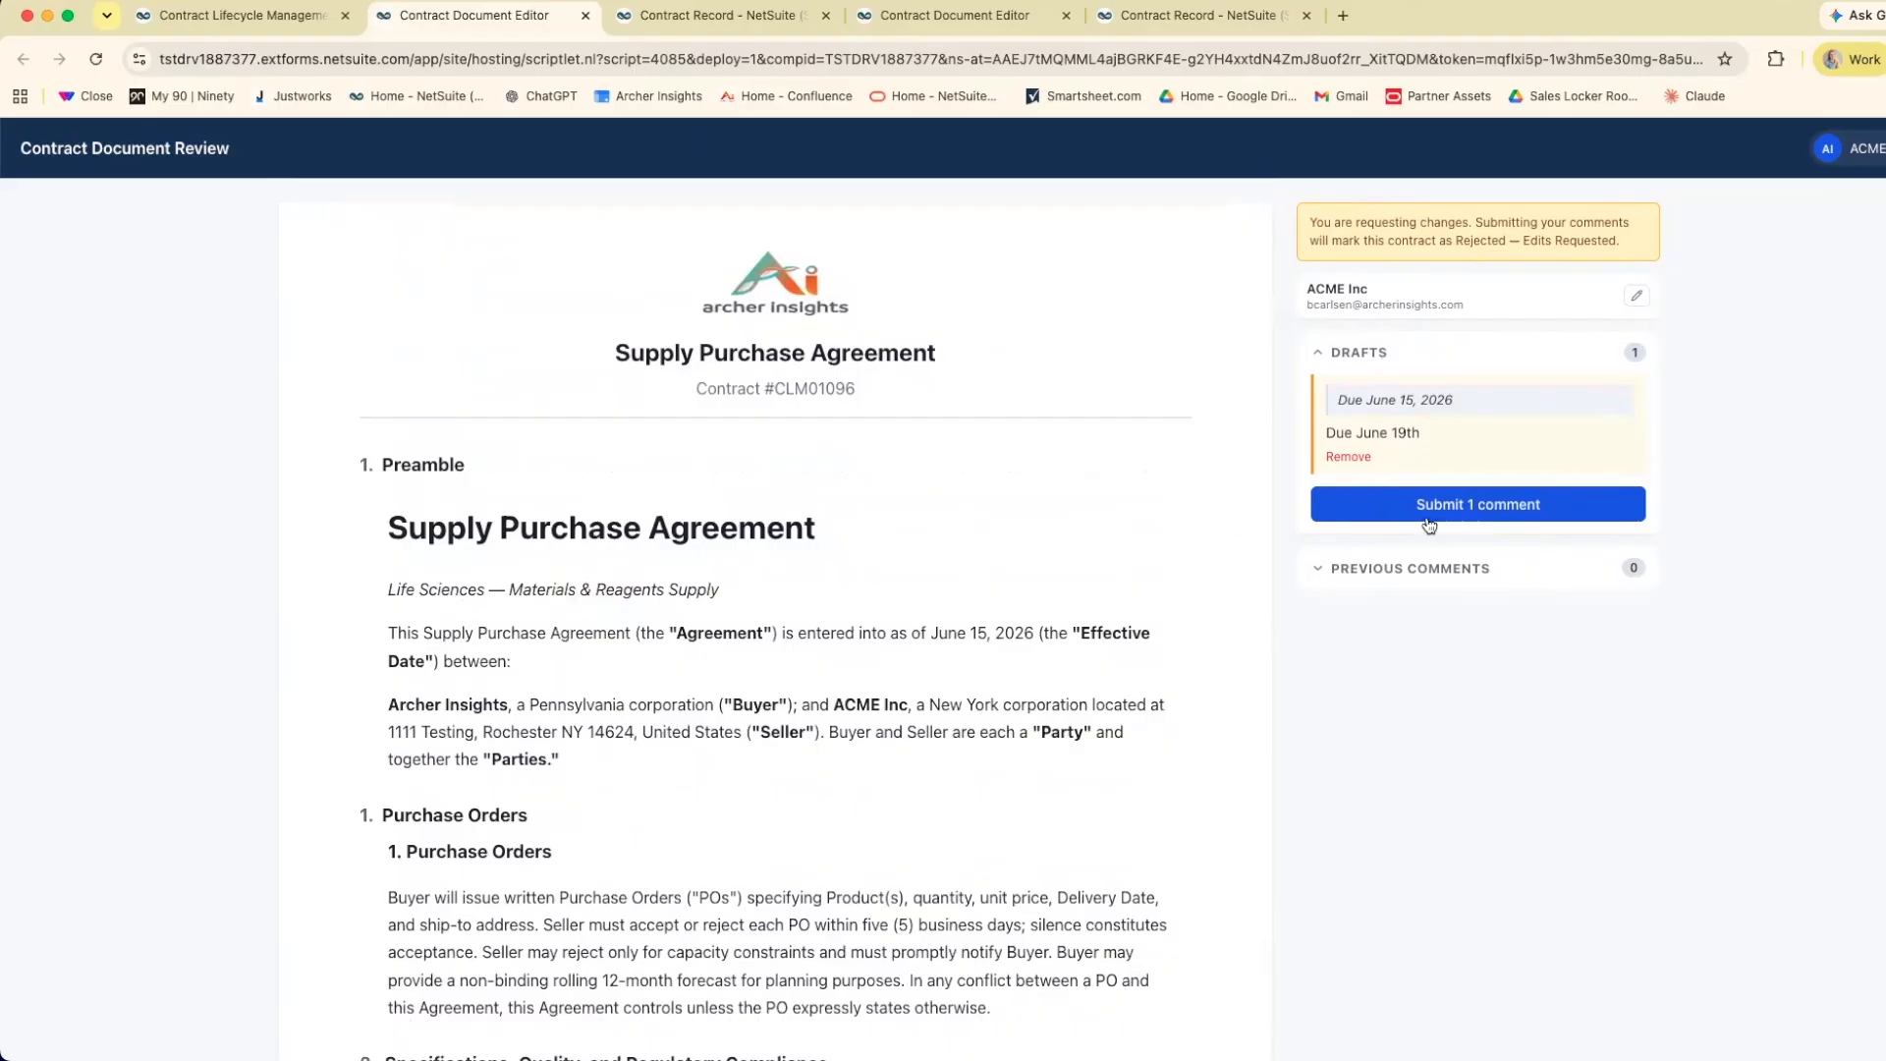
pyautogui.click(1442, 510)
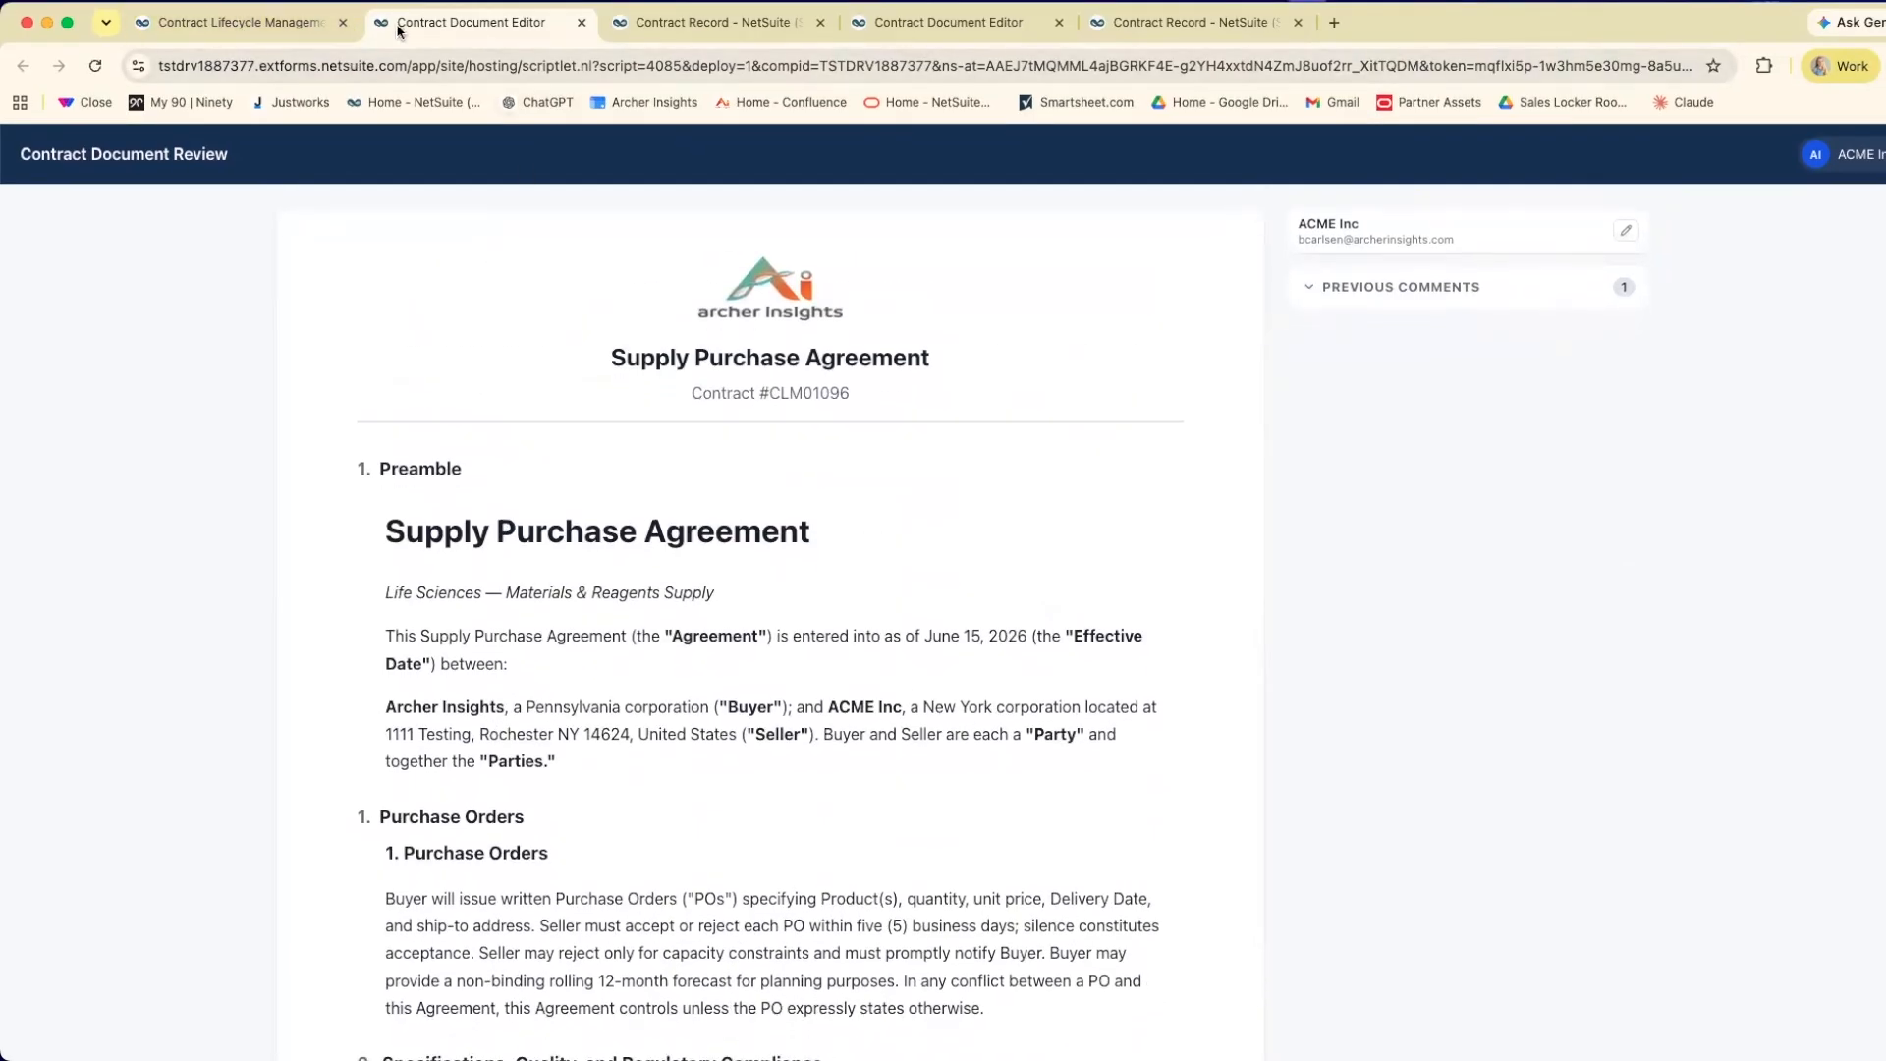
pyautogui.click(286, 25)
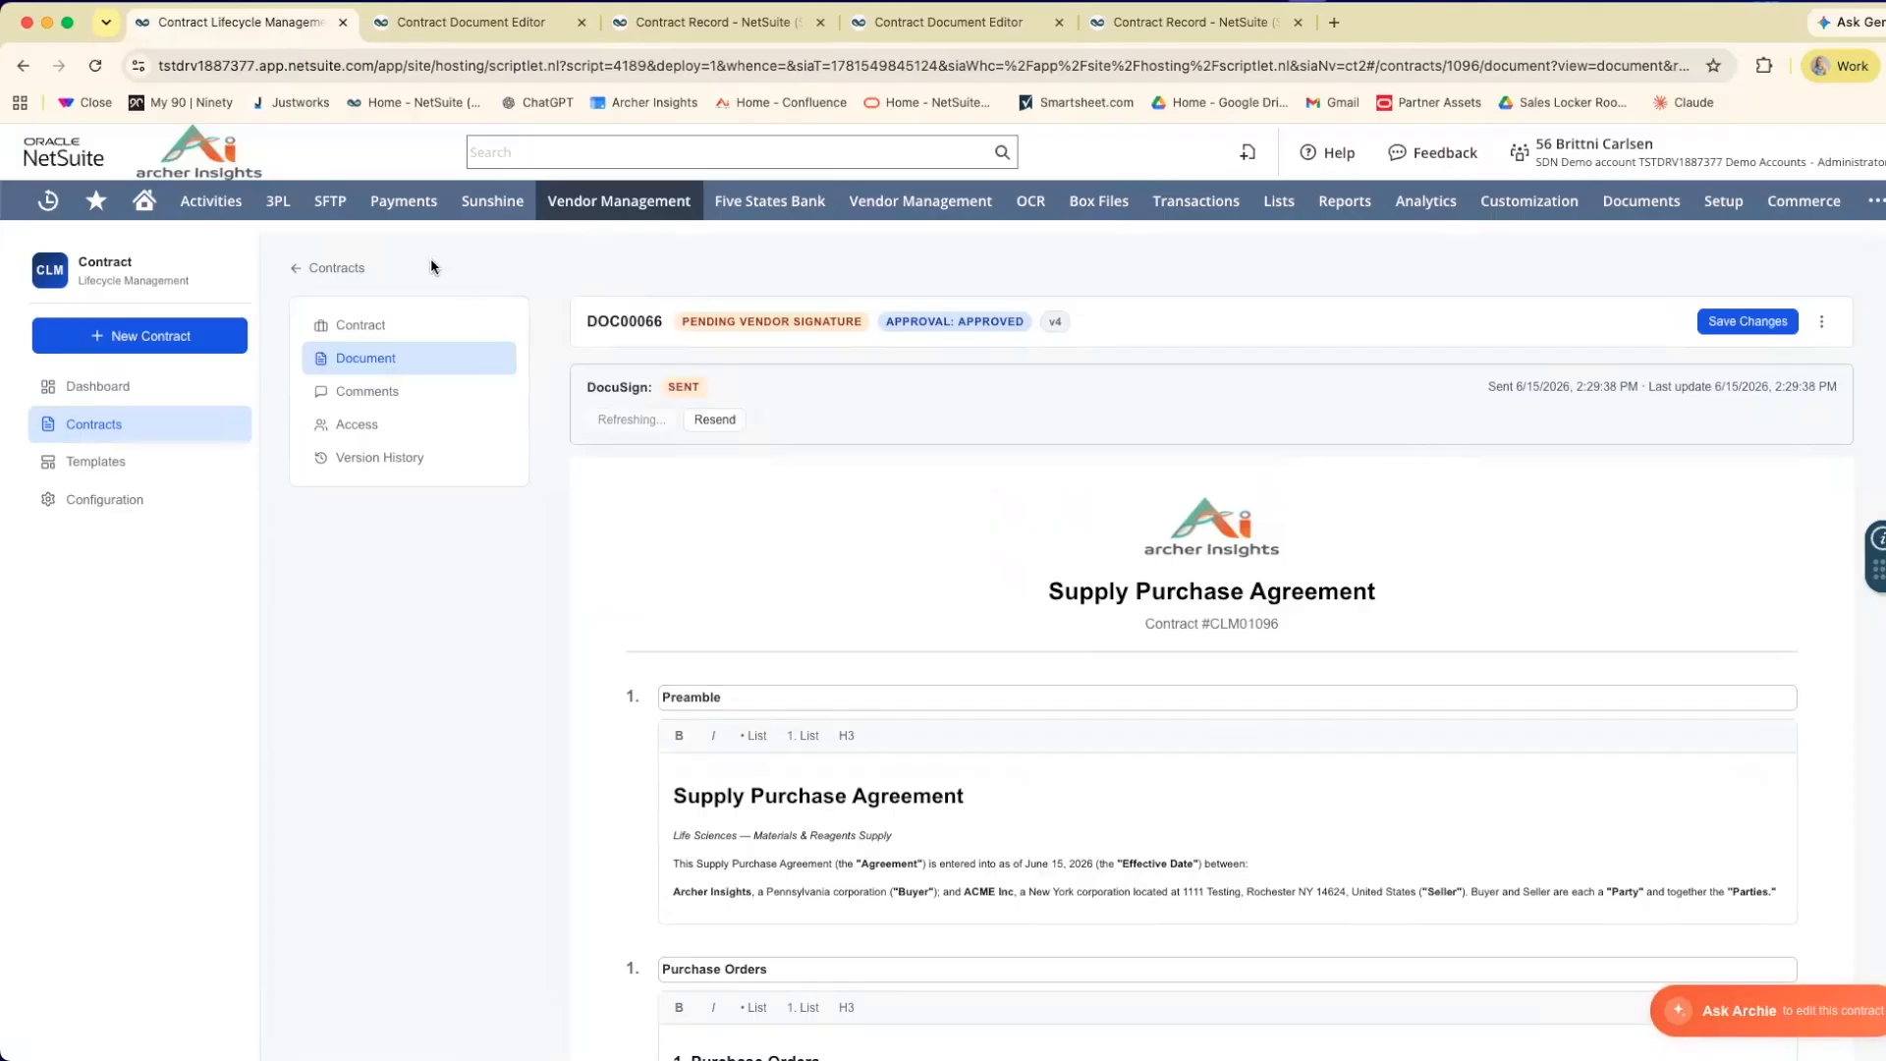
# Go to the Contract Lifecycle Management dashboard and open ACME Inc's pending comment for review.
pyautogui.moveTo(599, 200)
pyautogui.moveTo(638, 320)
pyautogui.click(818, 322)
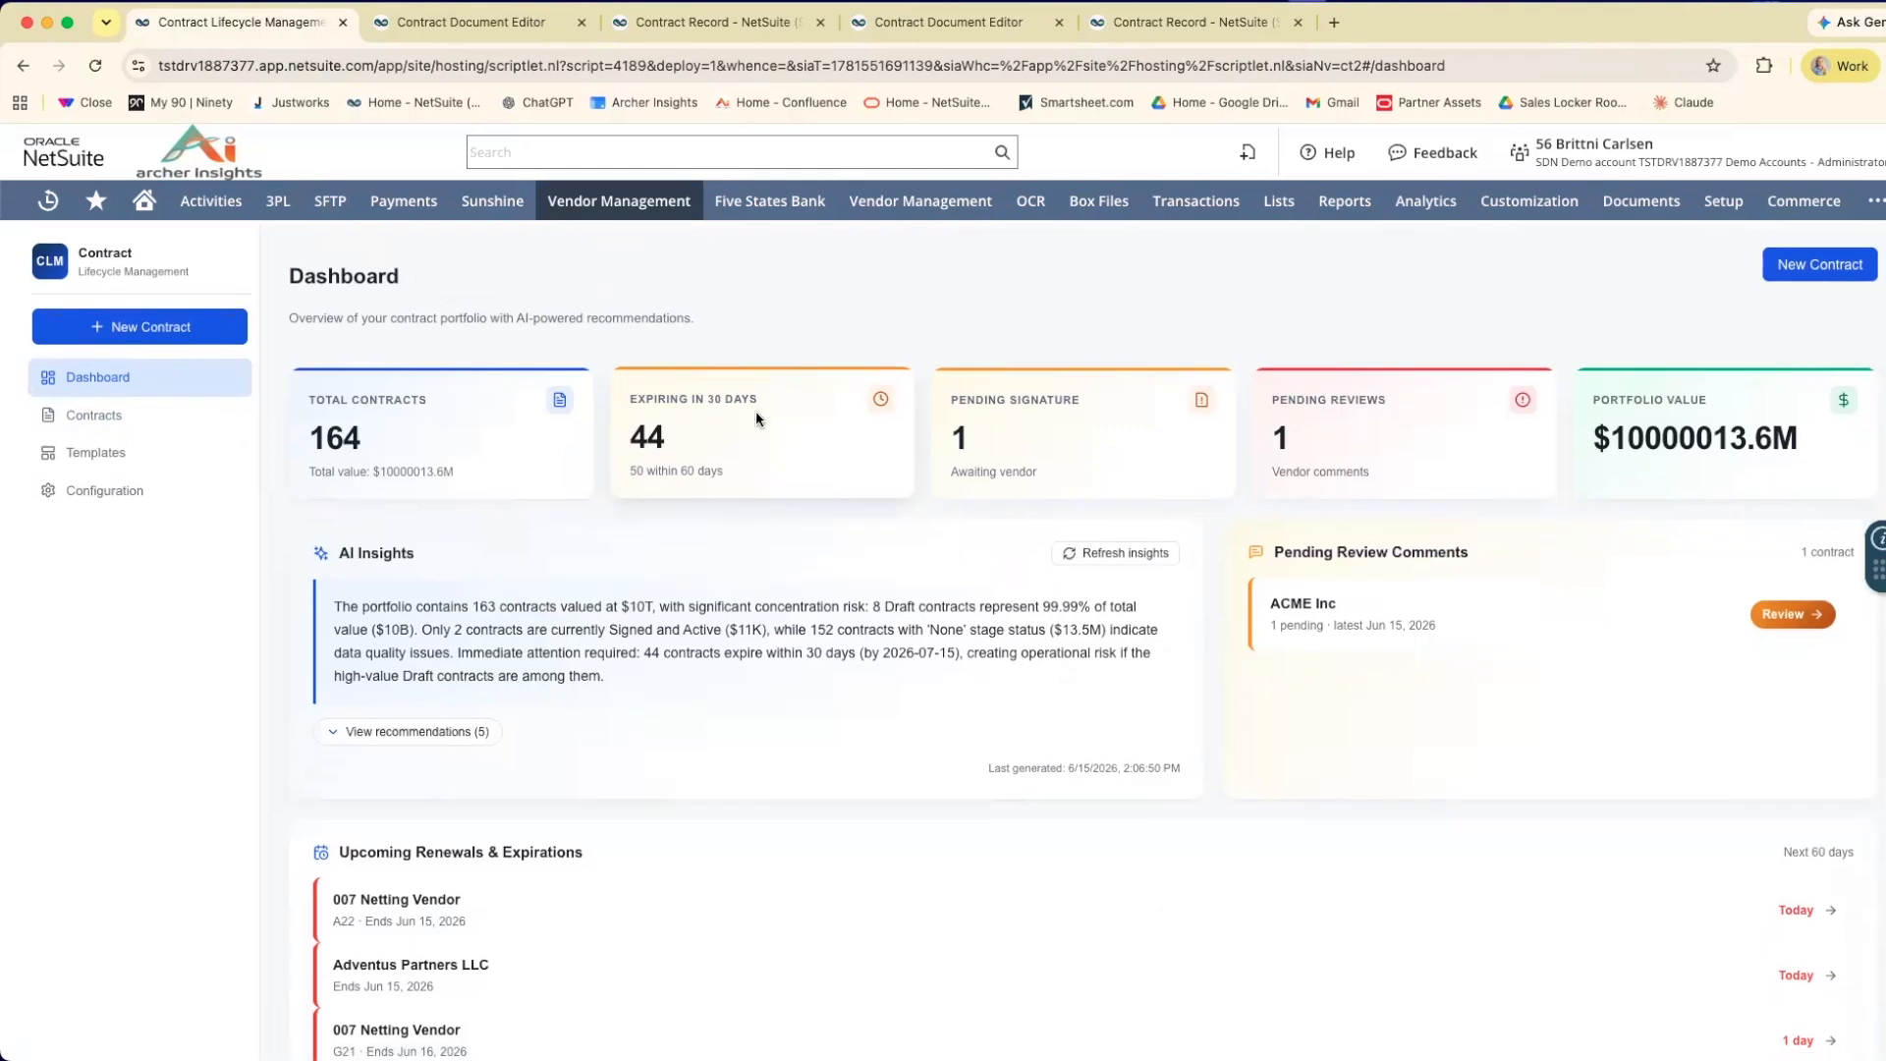
pyautogui.scroll(-1, 1164, 558)
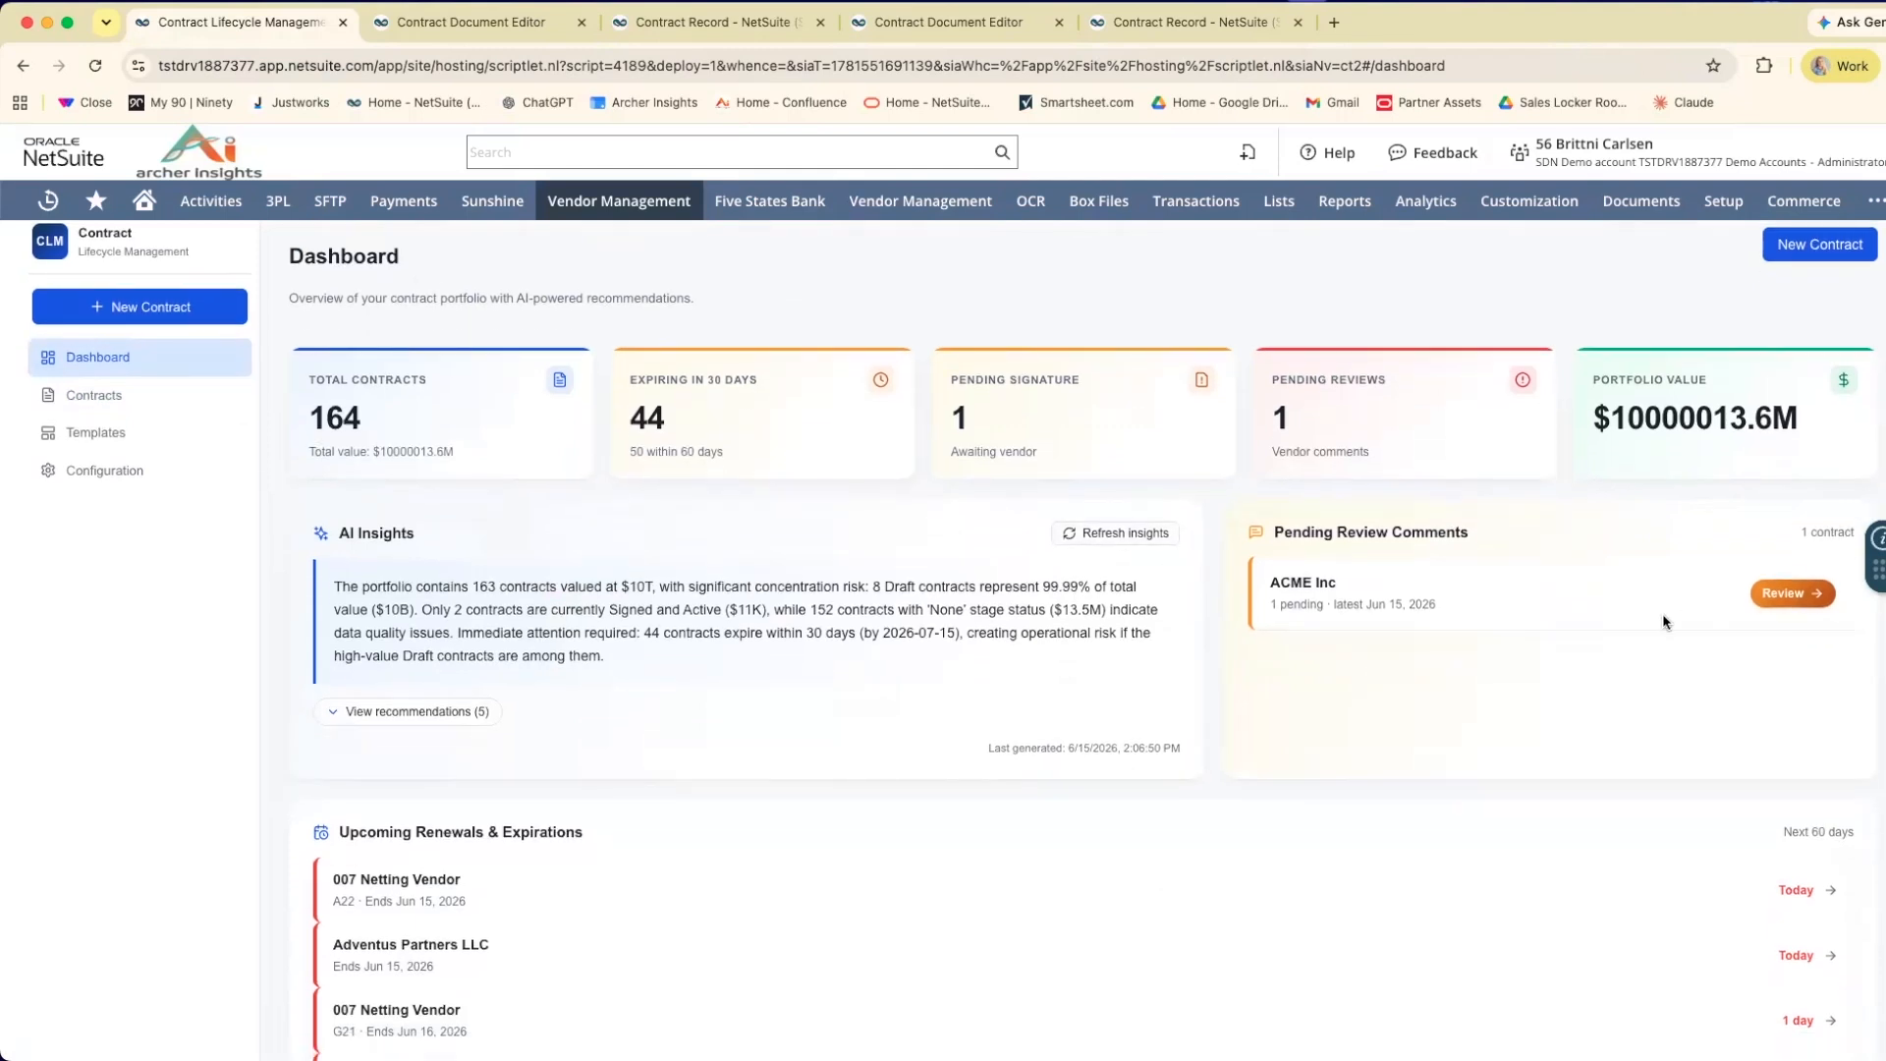
pyautogui.scroll(1, 1660, 614)
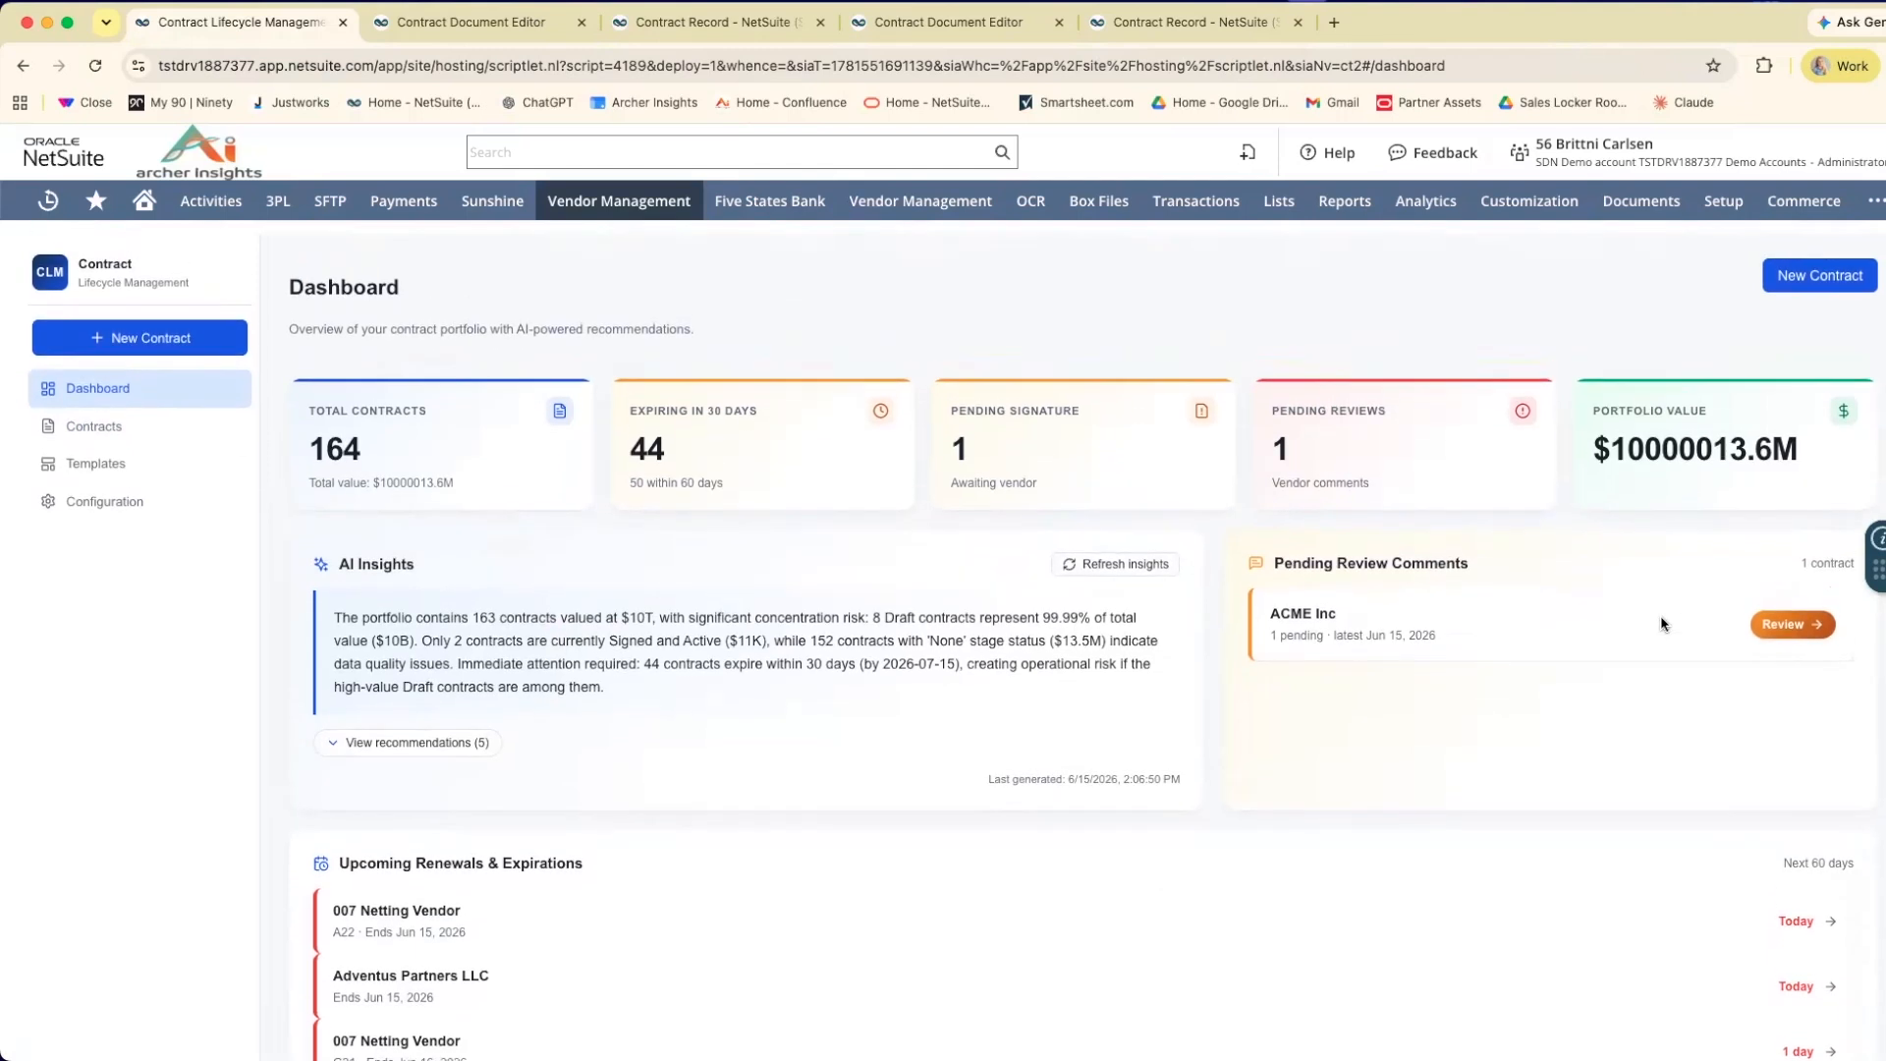
pyautogui.click(1800, 625)
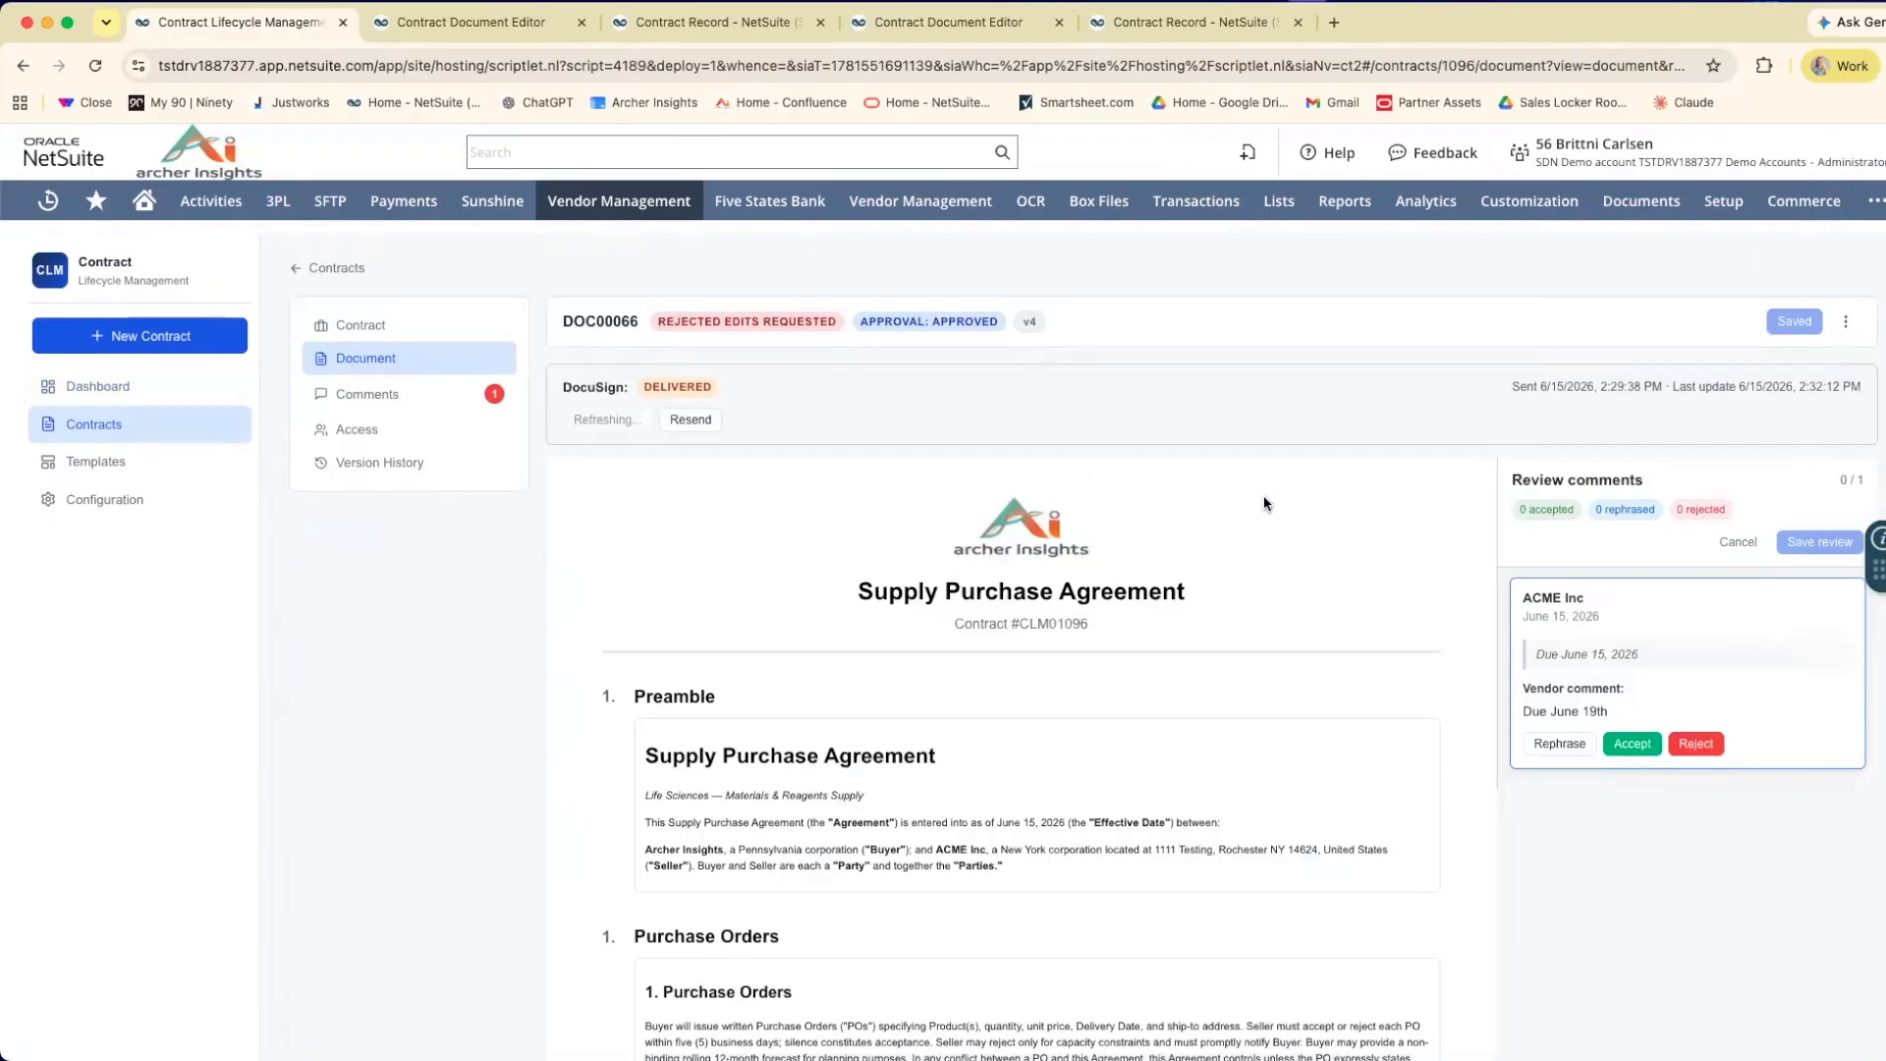
# Examine the agreement's sections and the highlighted due date in Pricing and Payment that the vendor commented on.
pyautogui.scroll(-3, 1263, 495)
pyautogui.scroll(-10, 1264, 502)
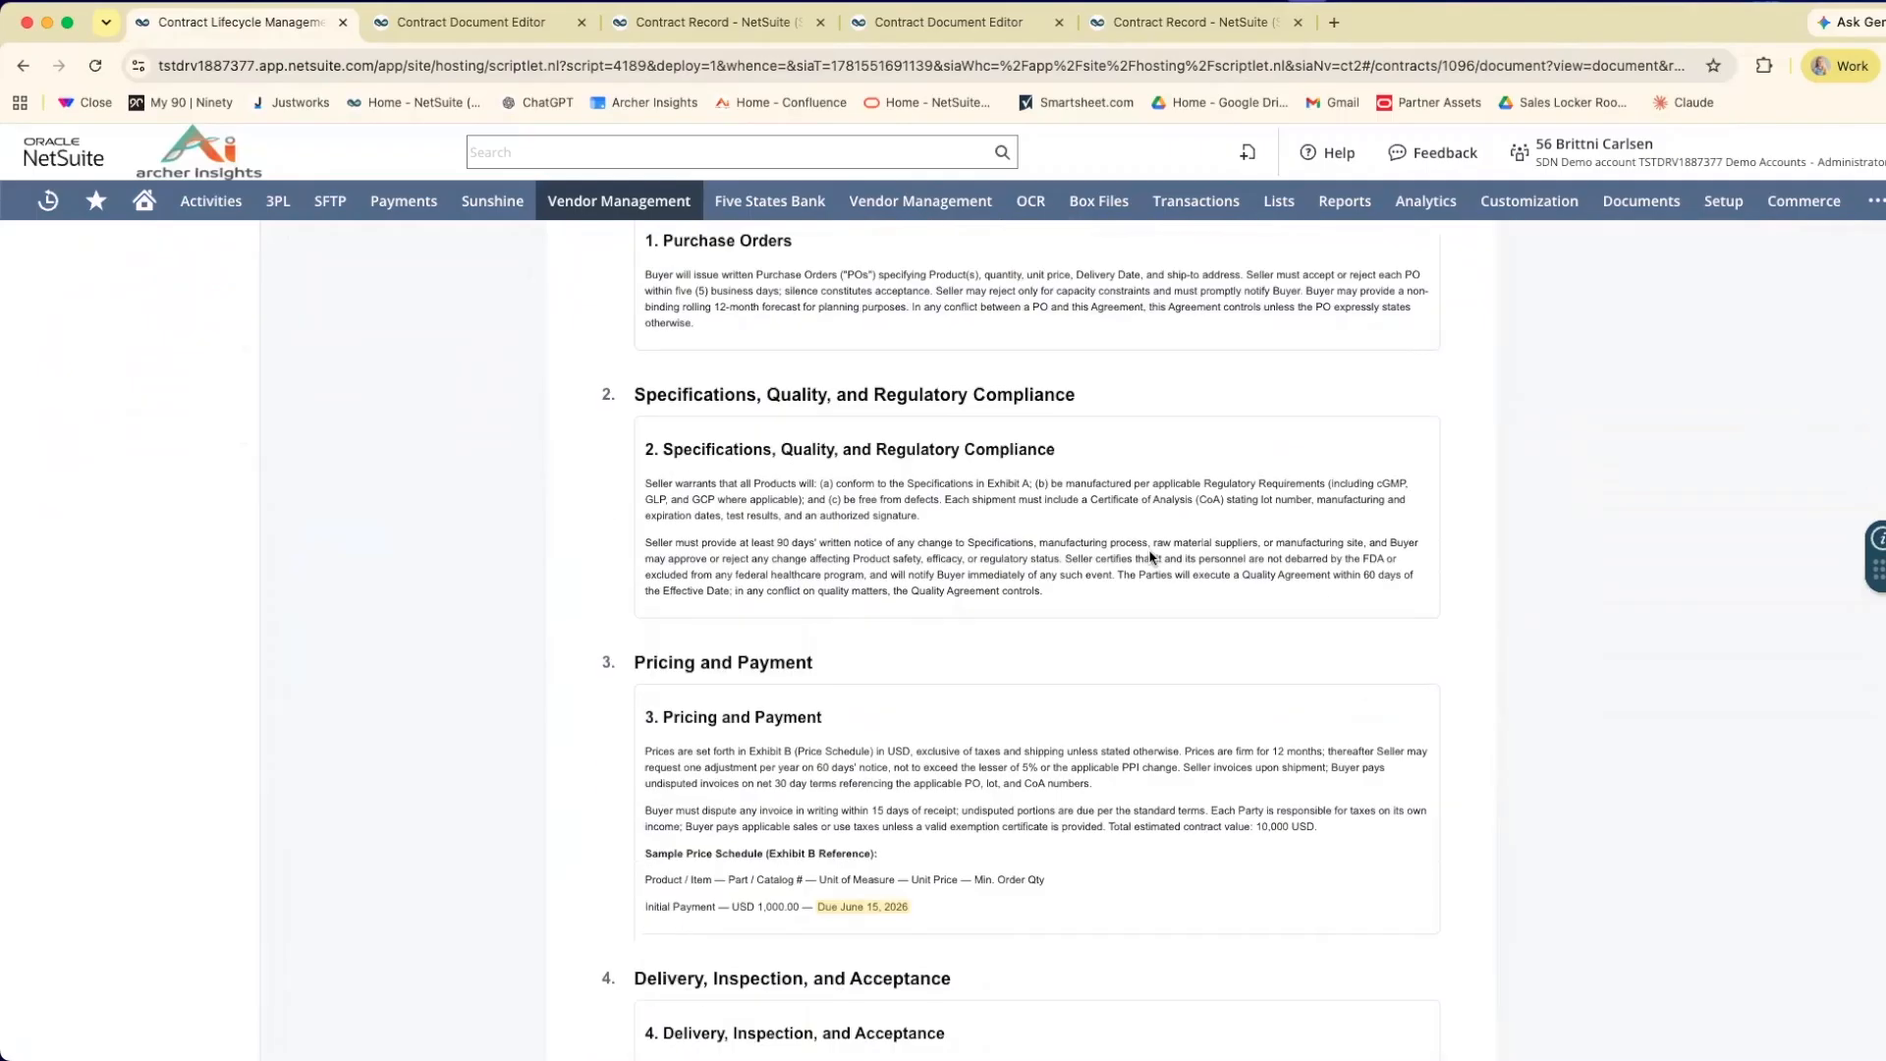
pyautogui.scroll(-6, 1151, 557)
pyautogui.scroll(5, 1151, 557)
pyautogui.scroll(-1, 1152, 557)
pyautogui.scroll(-10, 1151, 557)
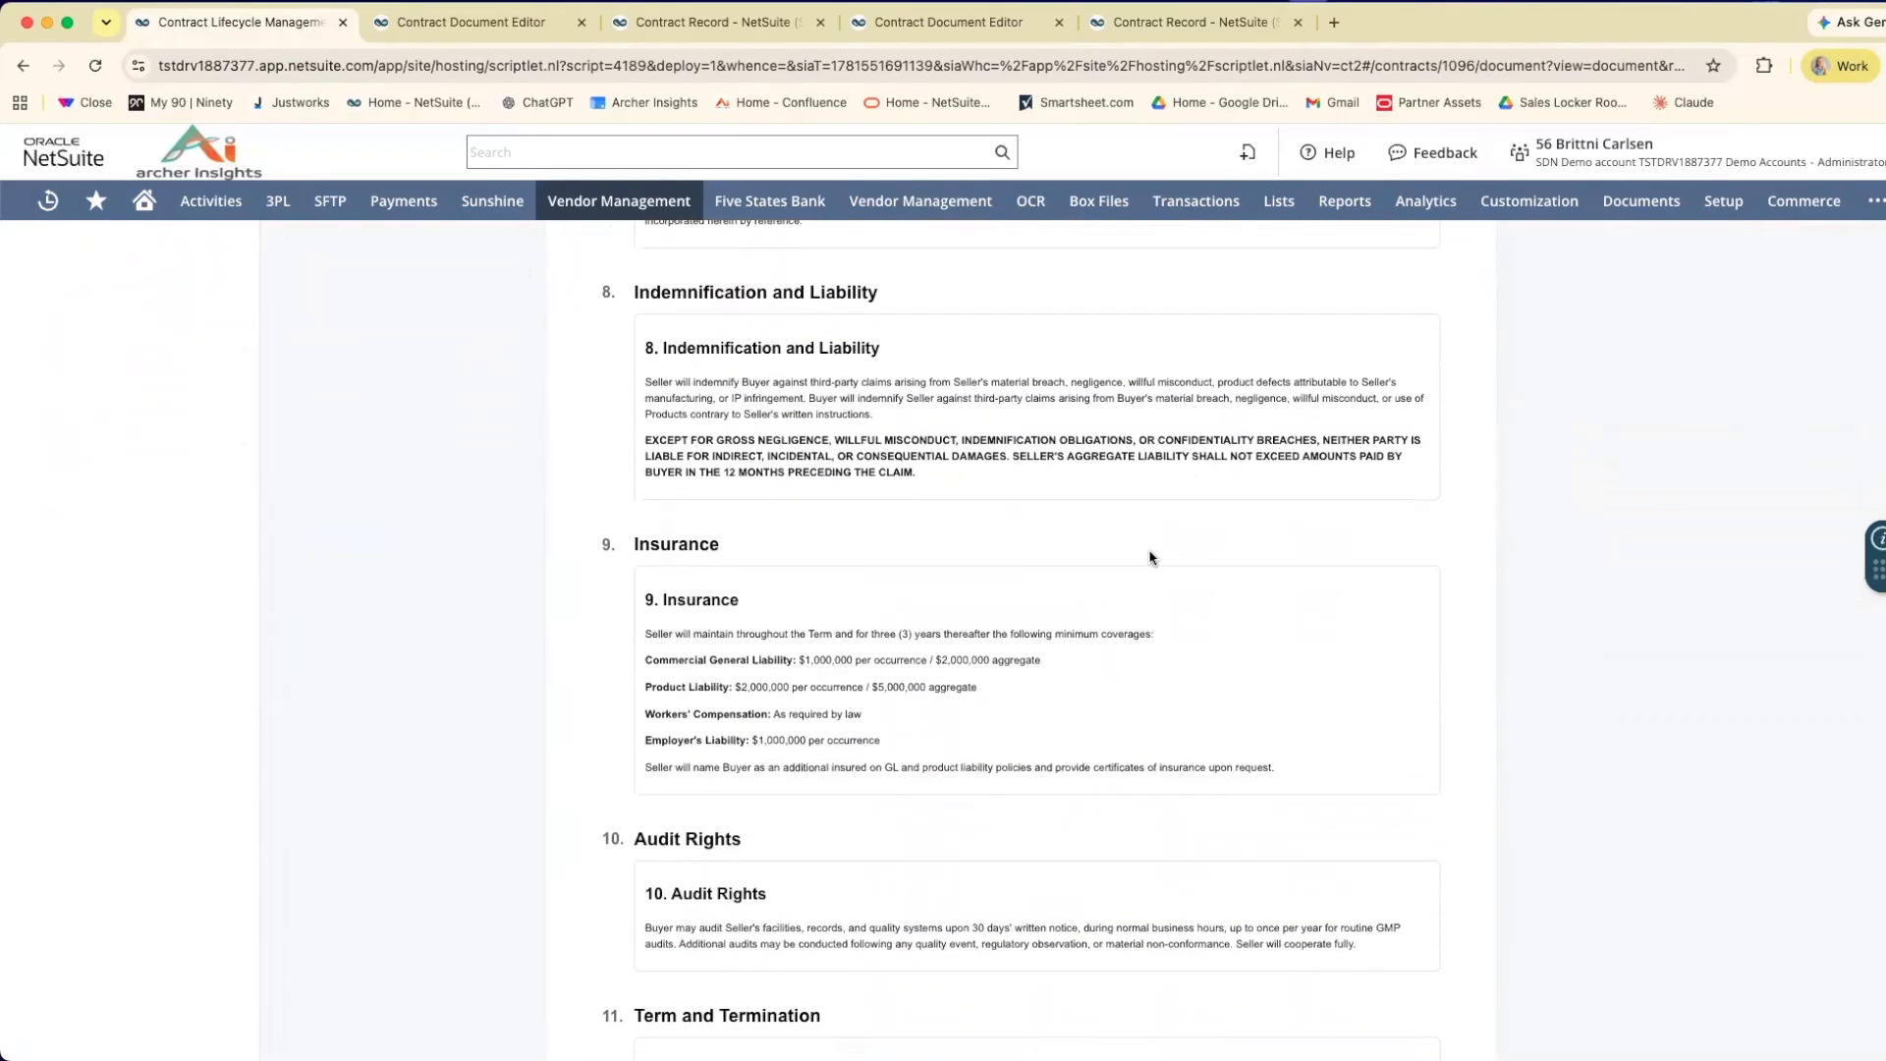
pyautogui.scroll(-2, 1151, 557)
pyautogui.scroll(12, 1151, 557)
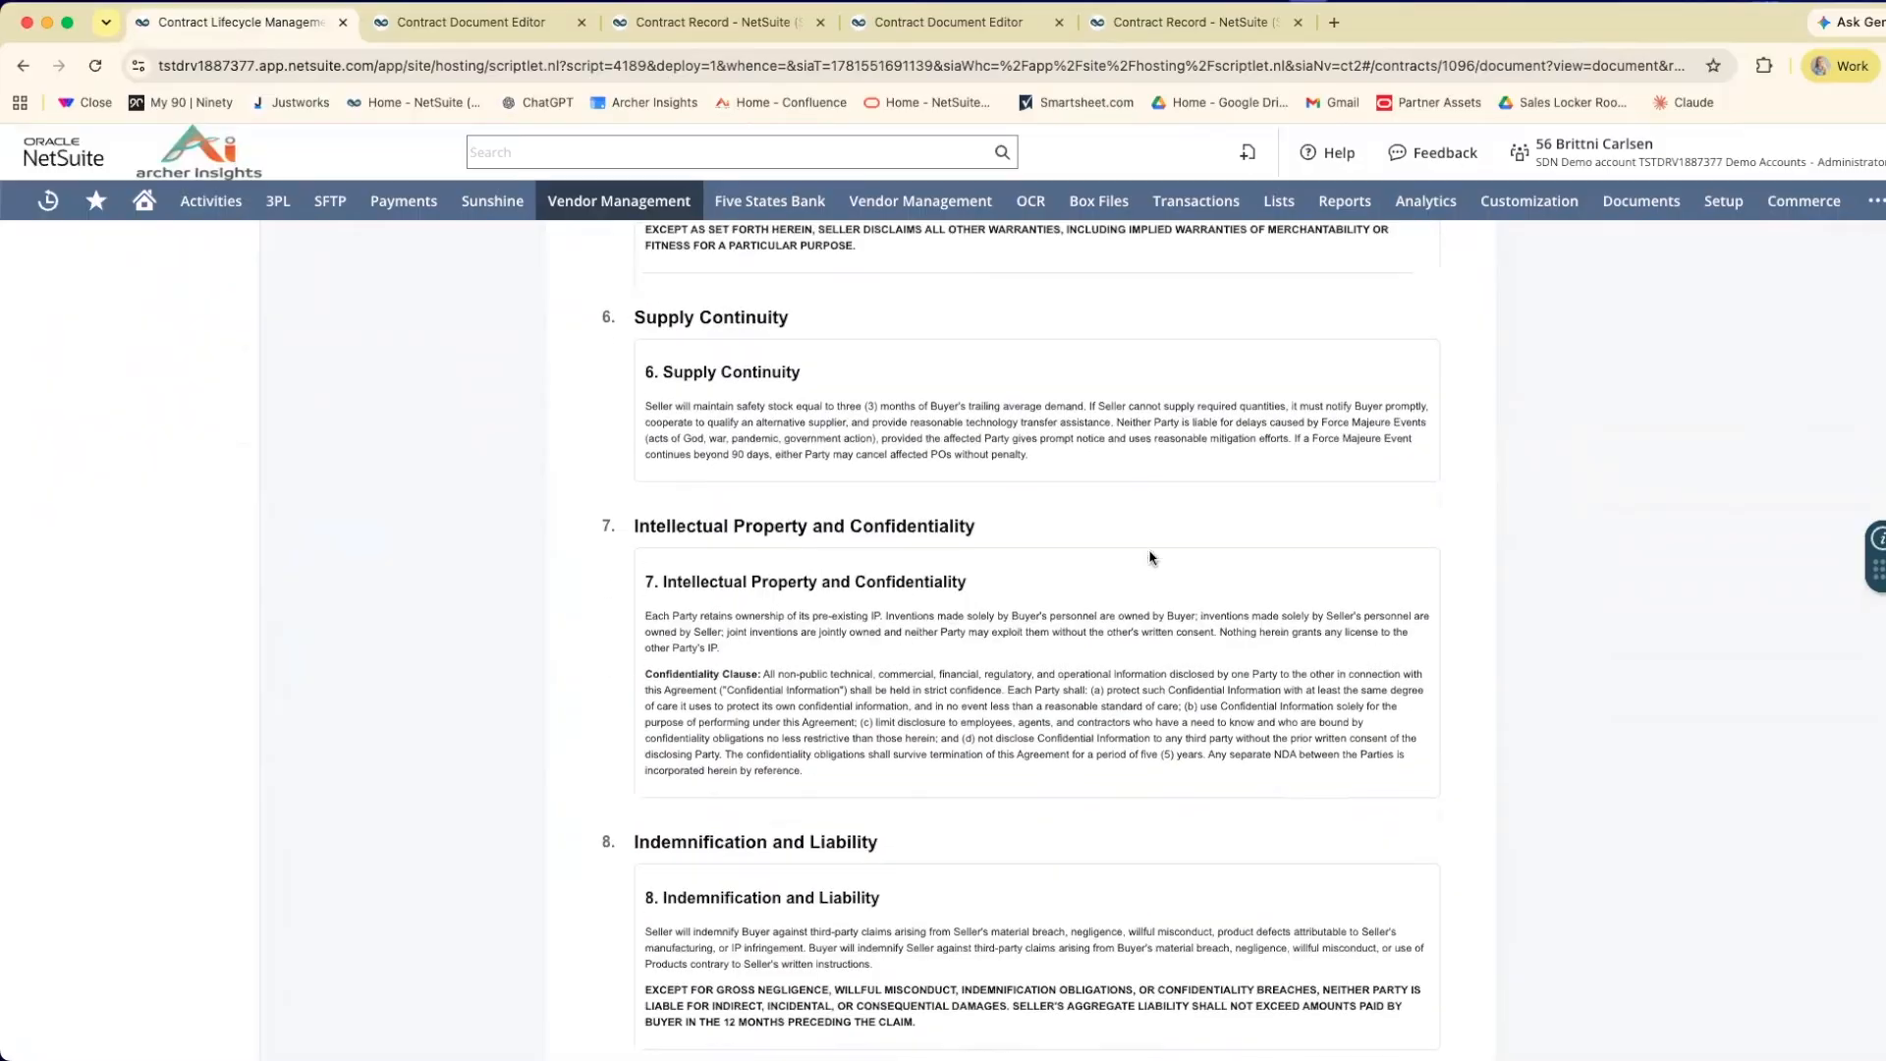
pyautogui.scroll(3, 1151, 557)
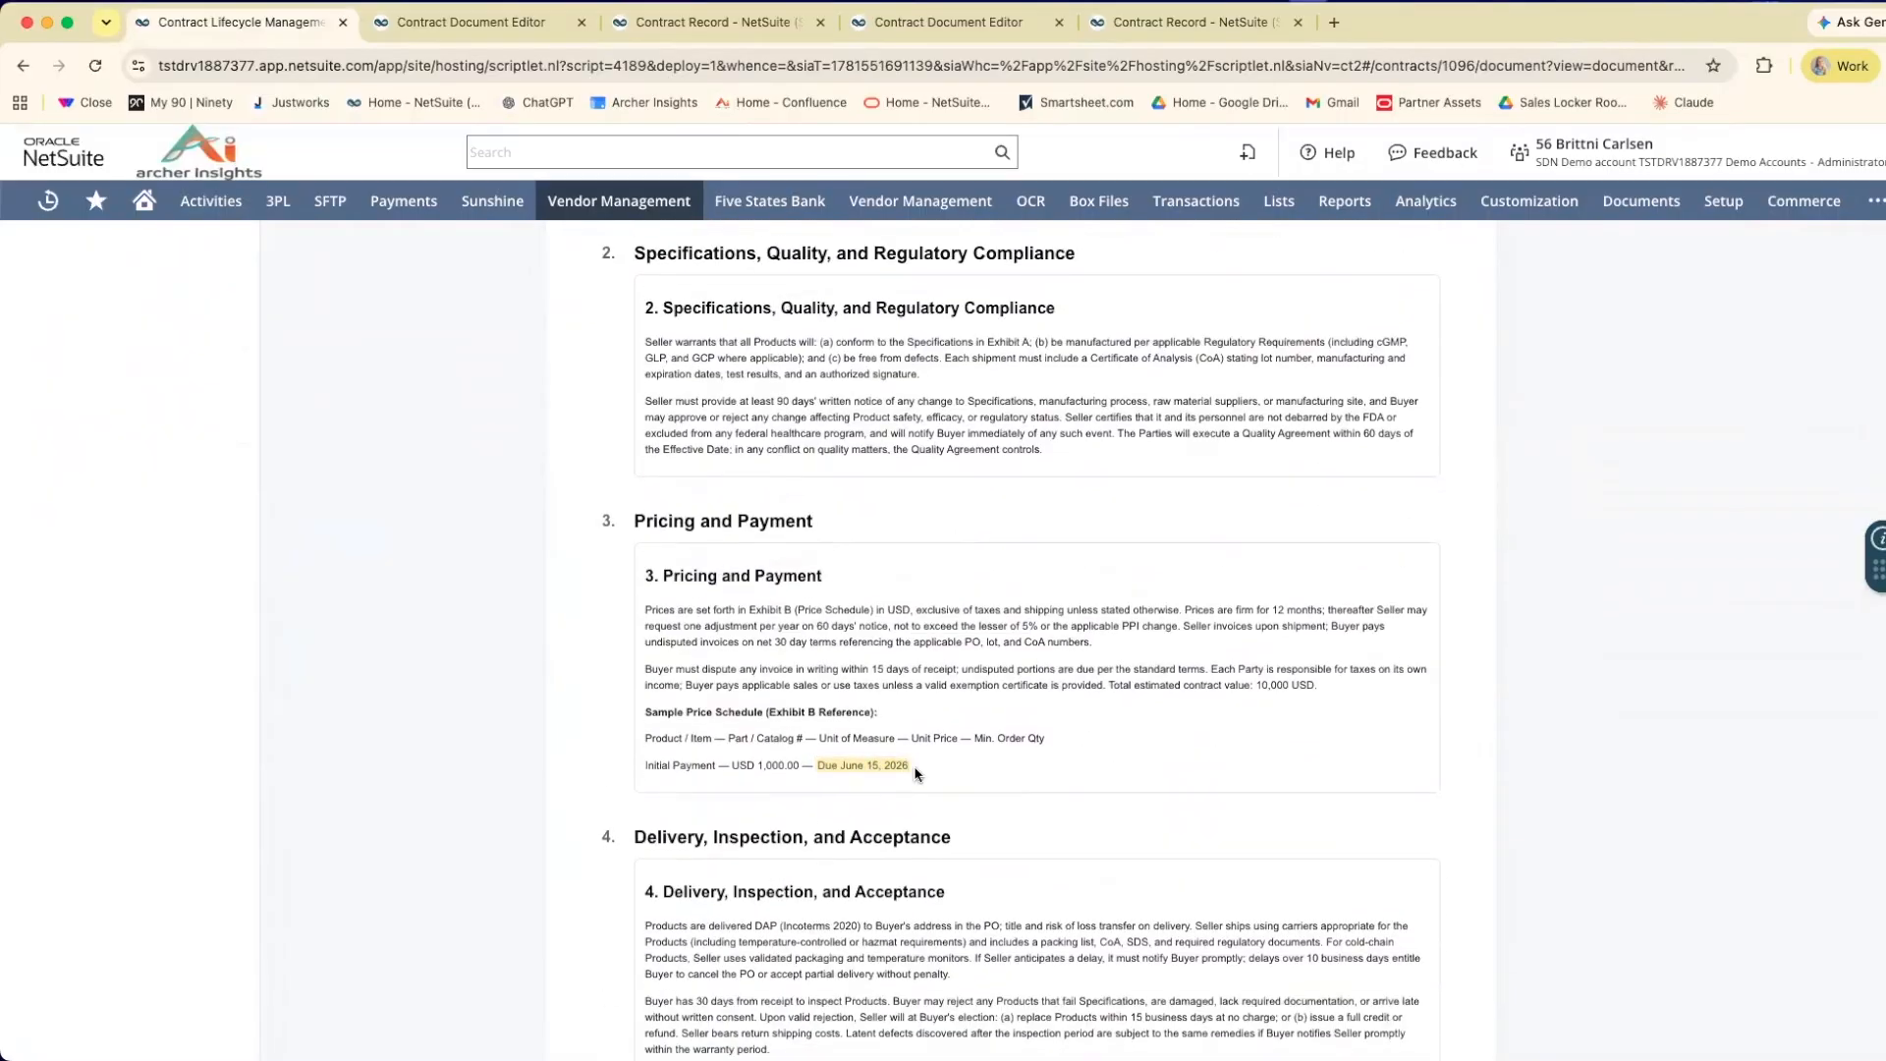
pyautogui.scroll(15, 916, 774)
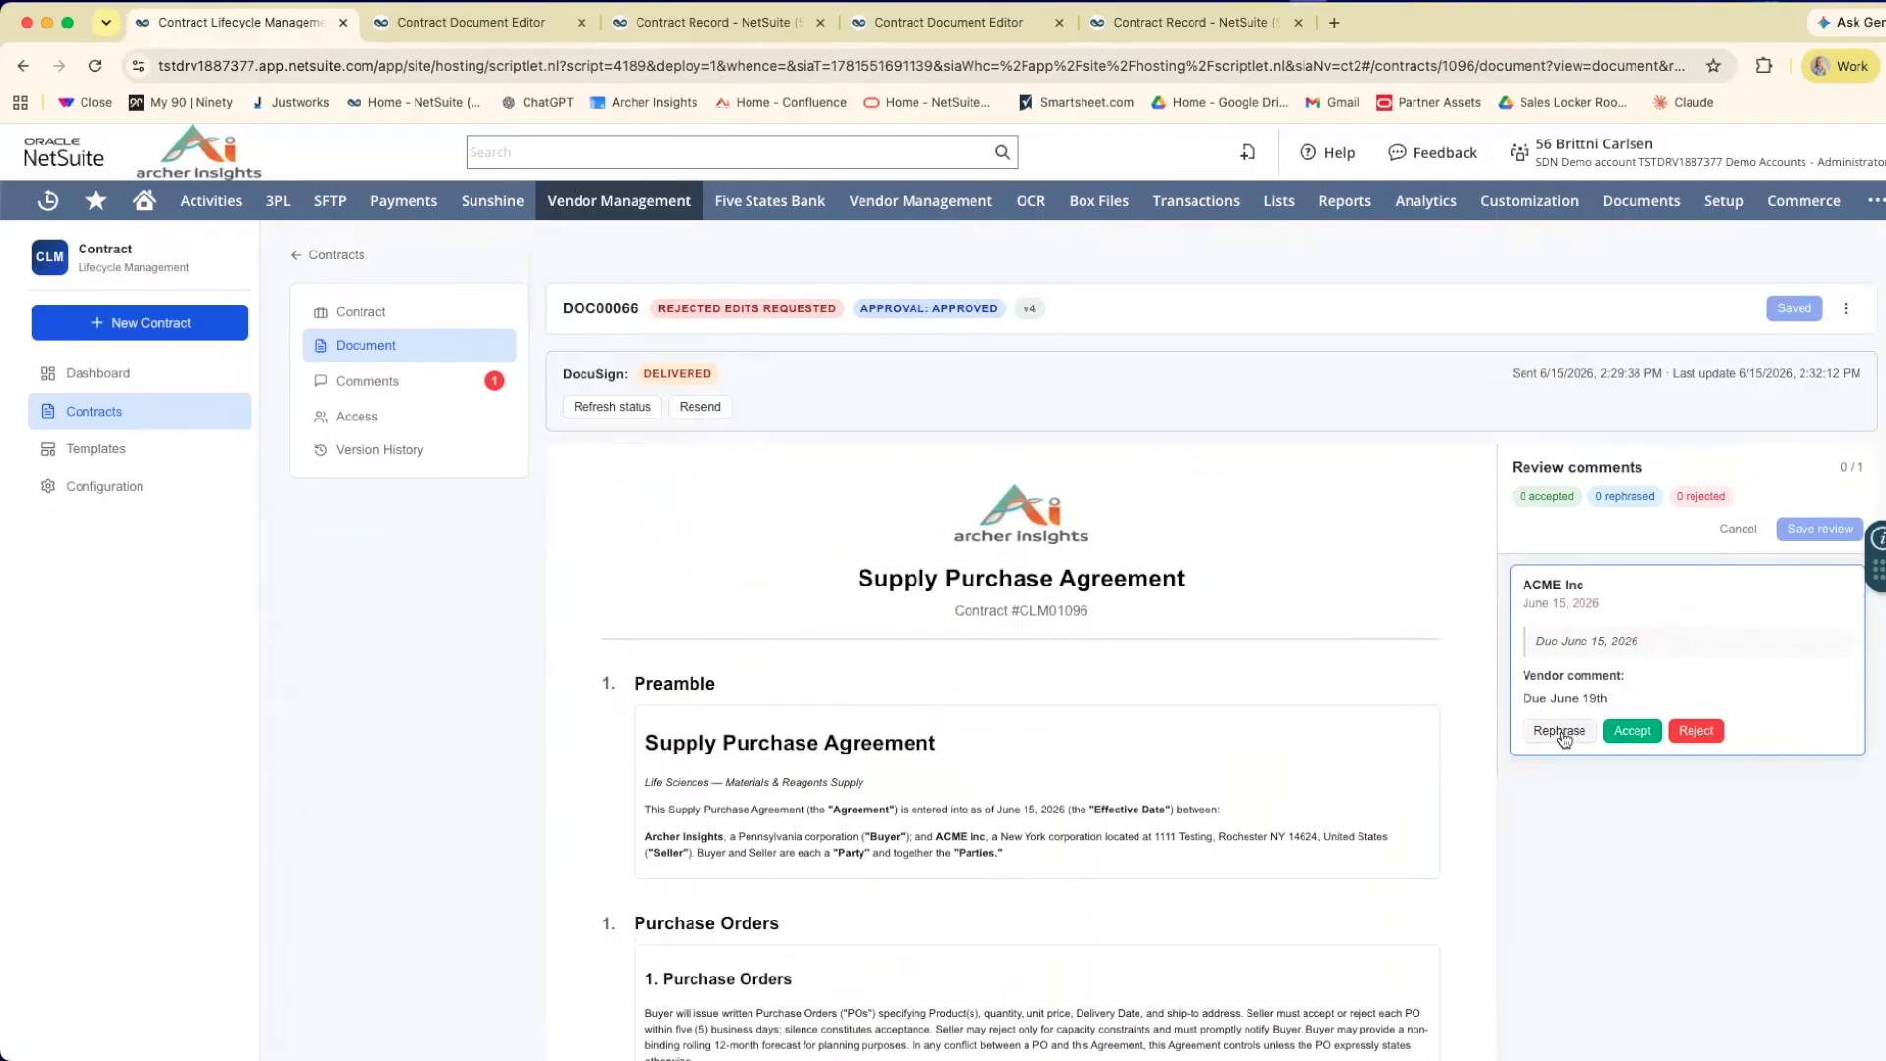
# Rephrase the vendor's comment with AI and apply the response "Due June 19, 2026".
pyautogui.click(1560, 732)
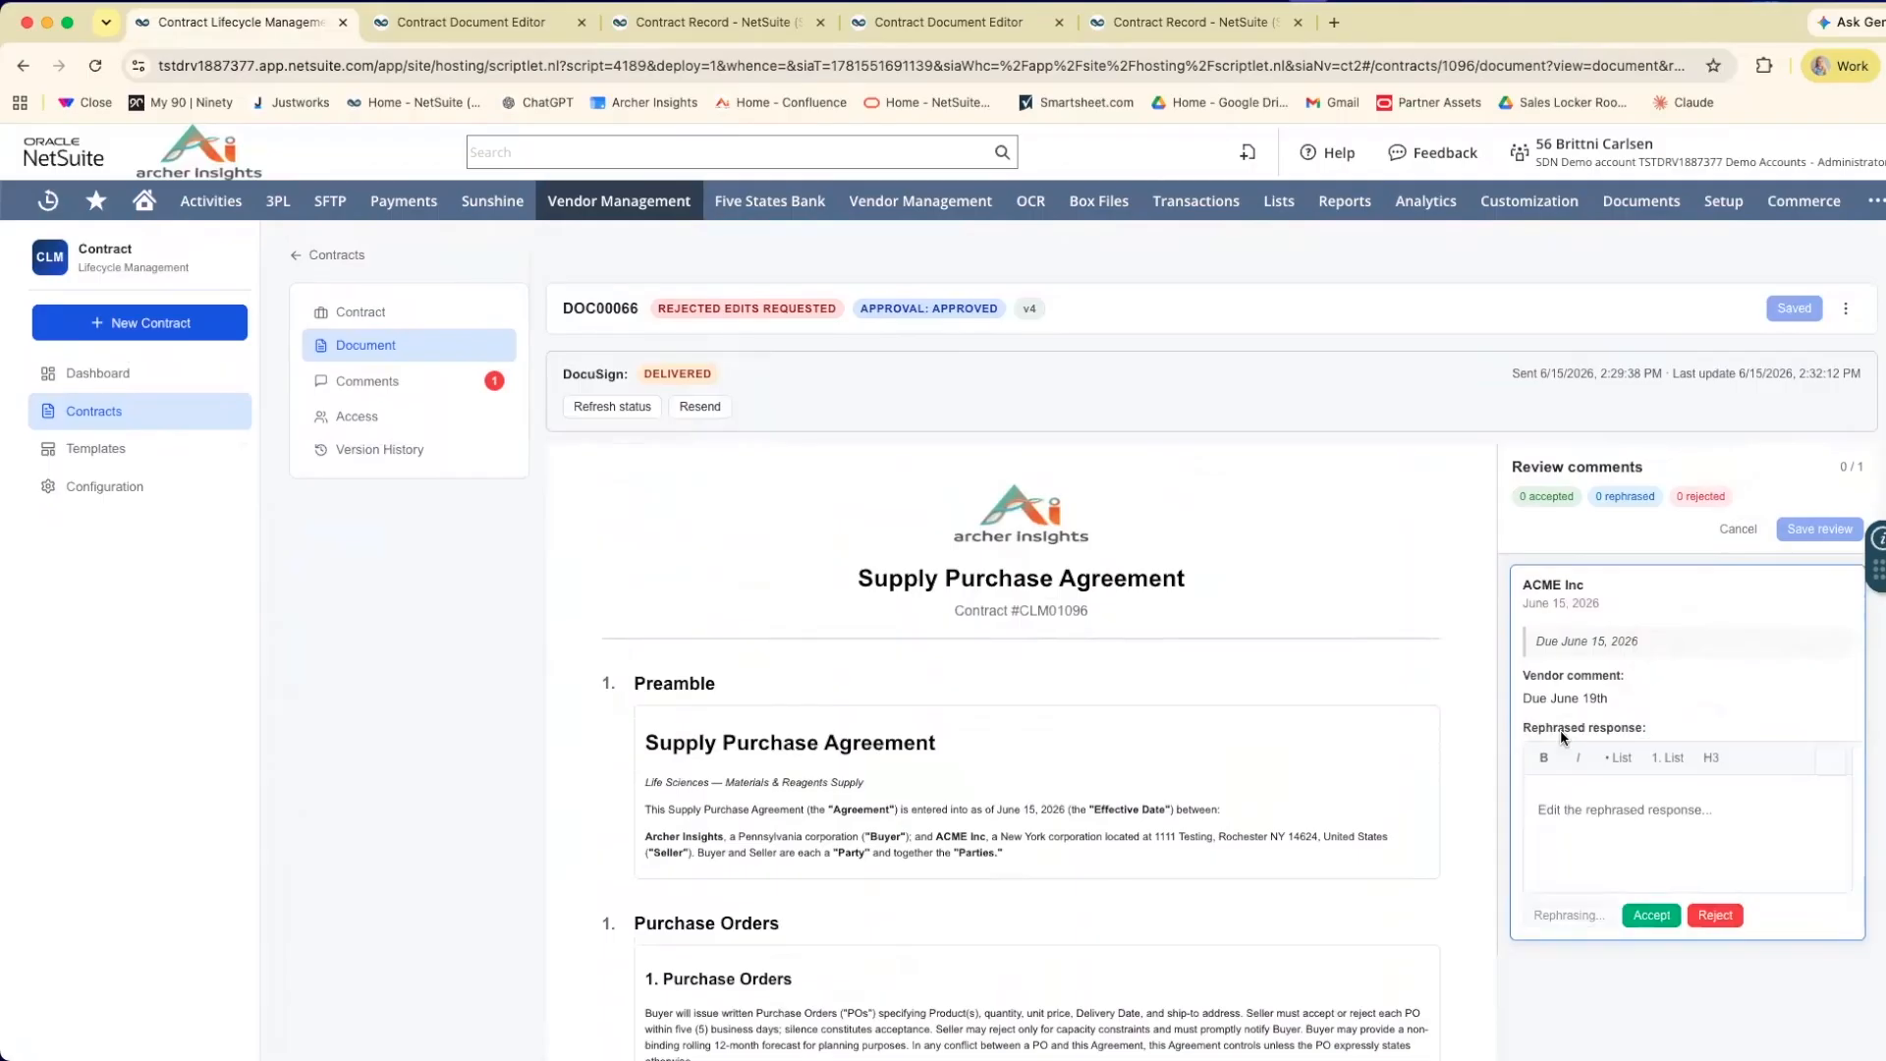
pyautogui.scroll(-1, 1643, 782)
pyautogui.scroll(1, 1652, 818)
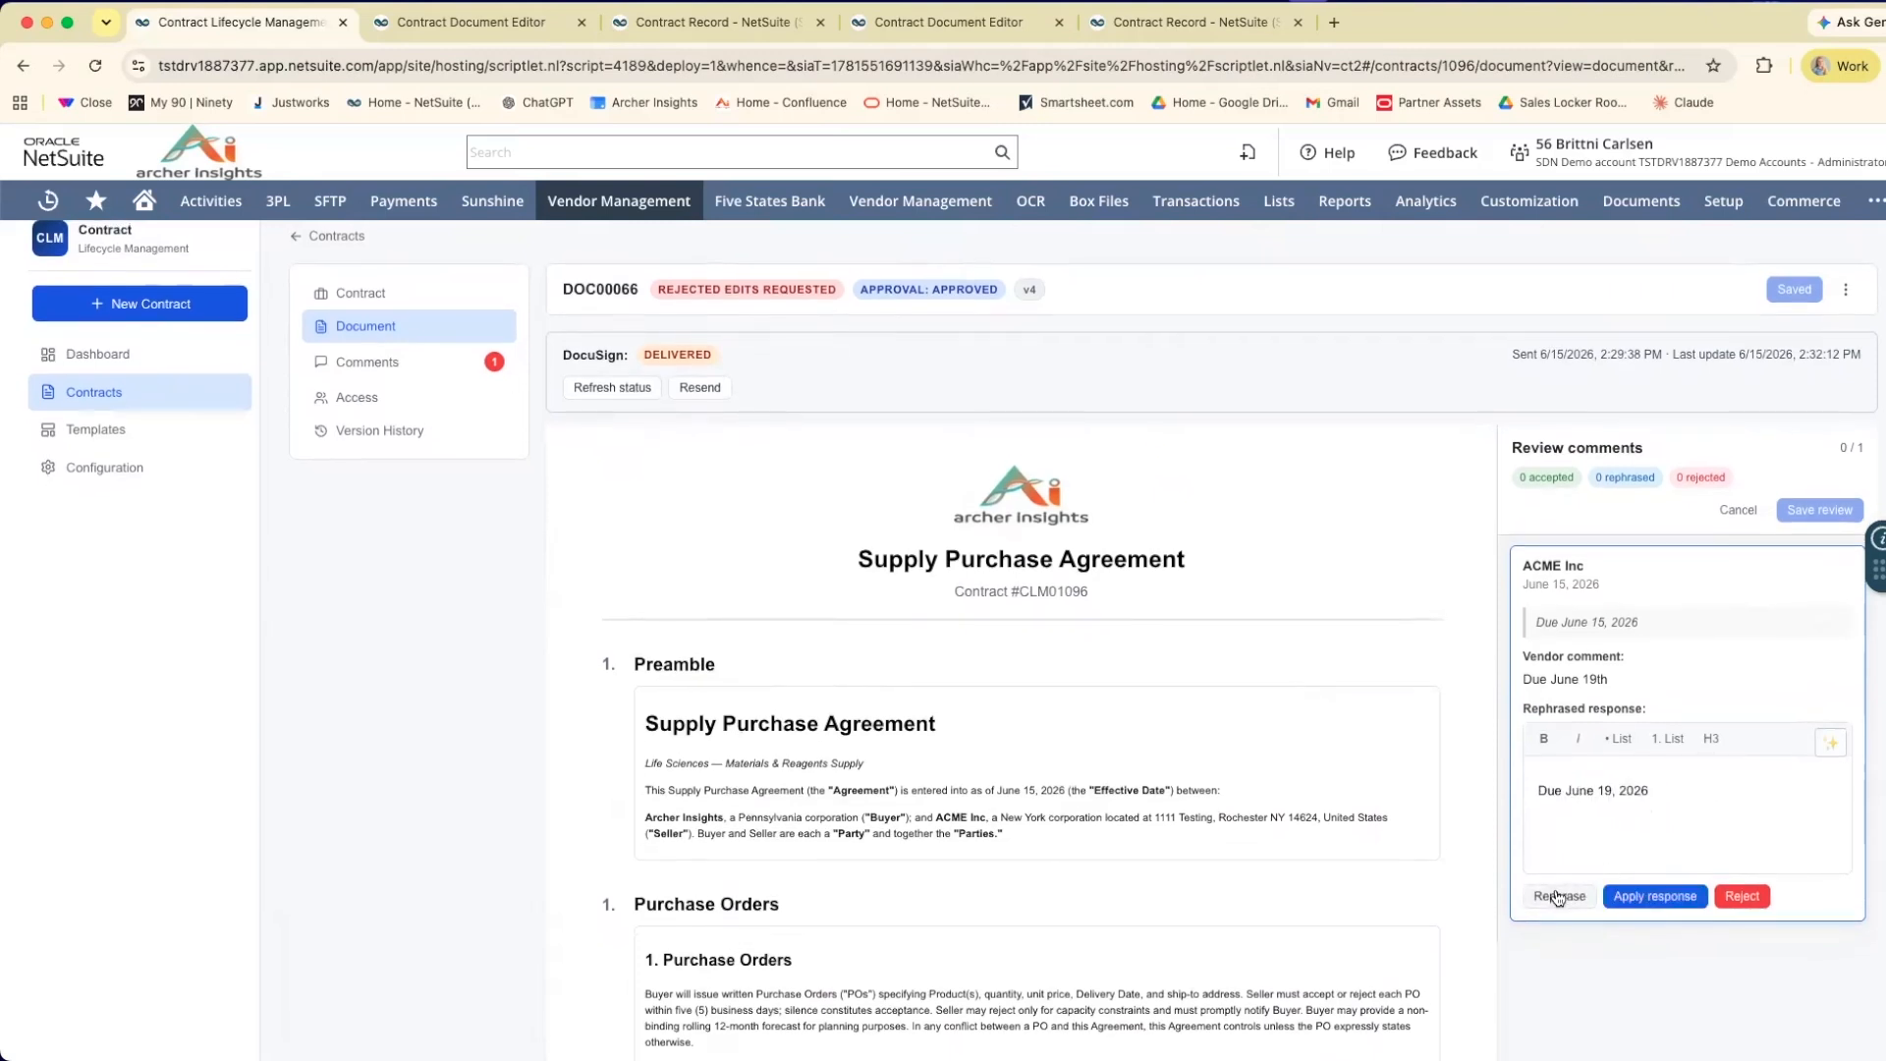
pyautogui.scroll(-1, 1562, 894)
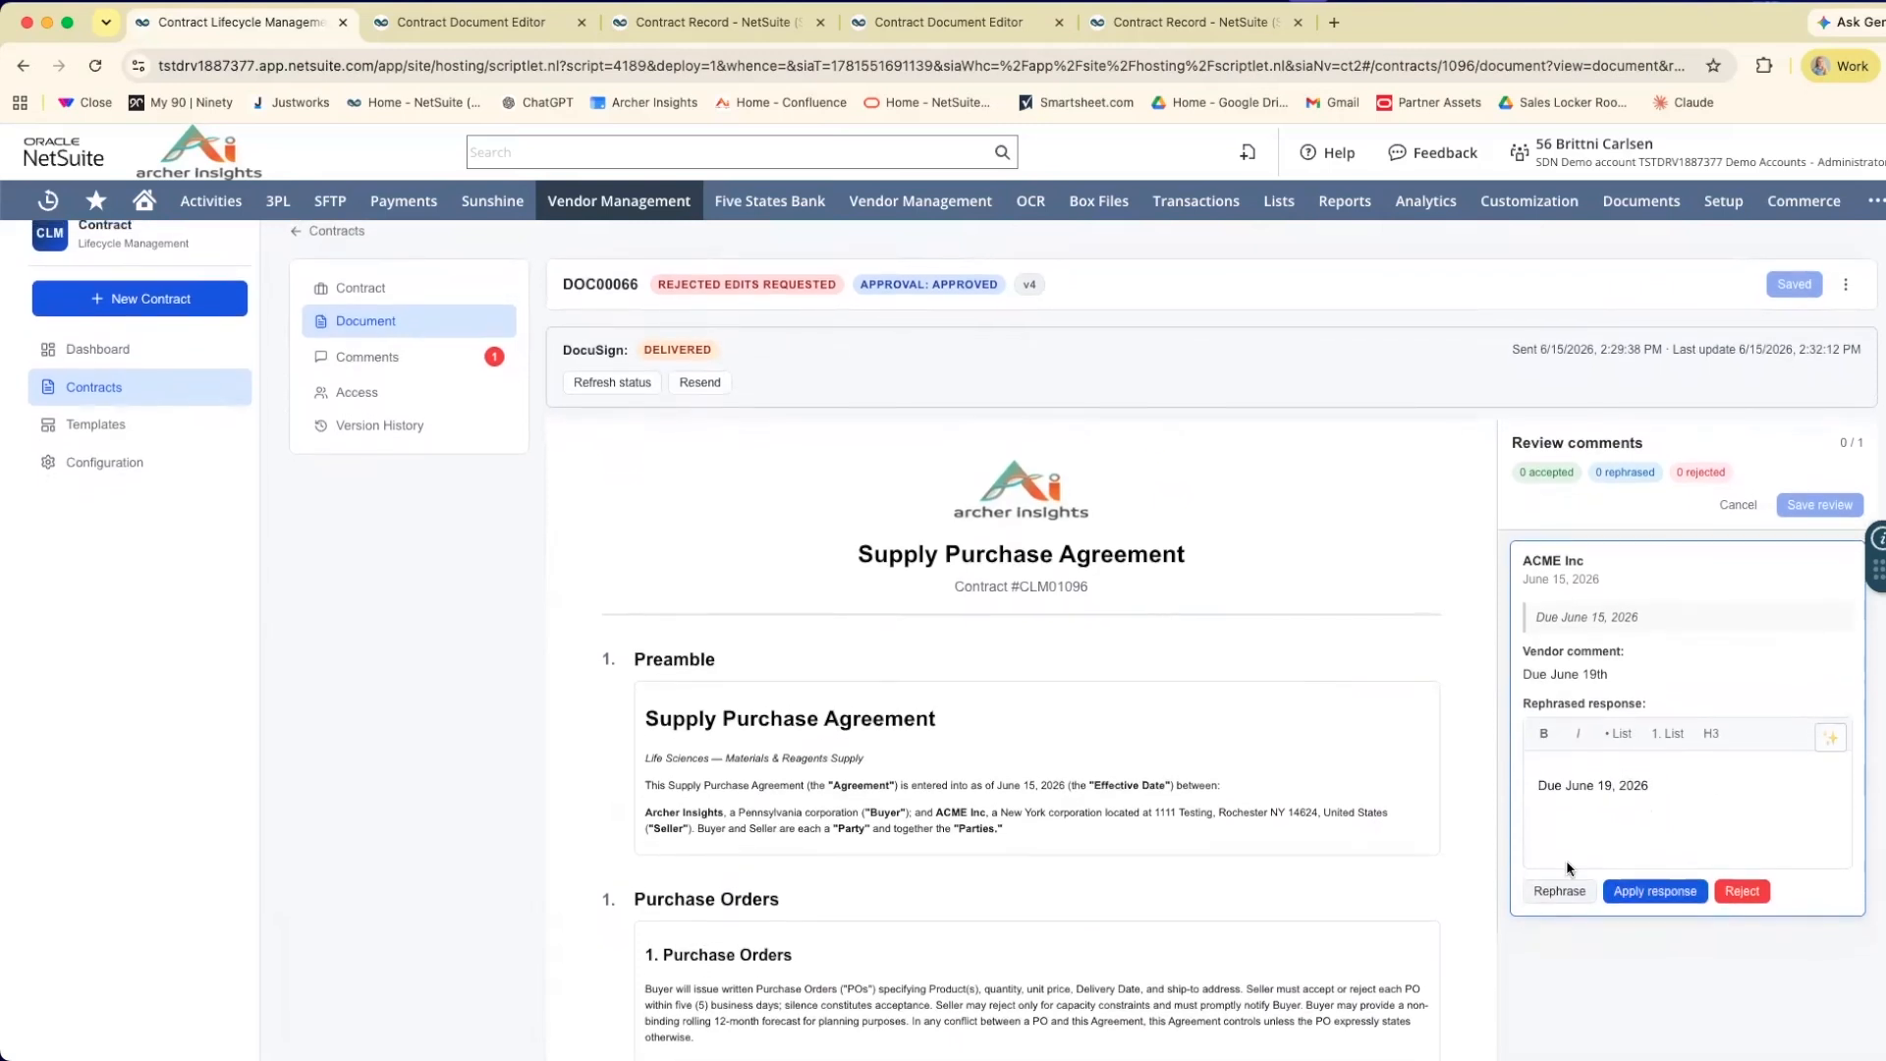
pyautogui.click(1646, 894)
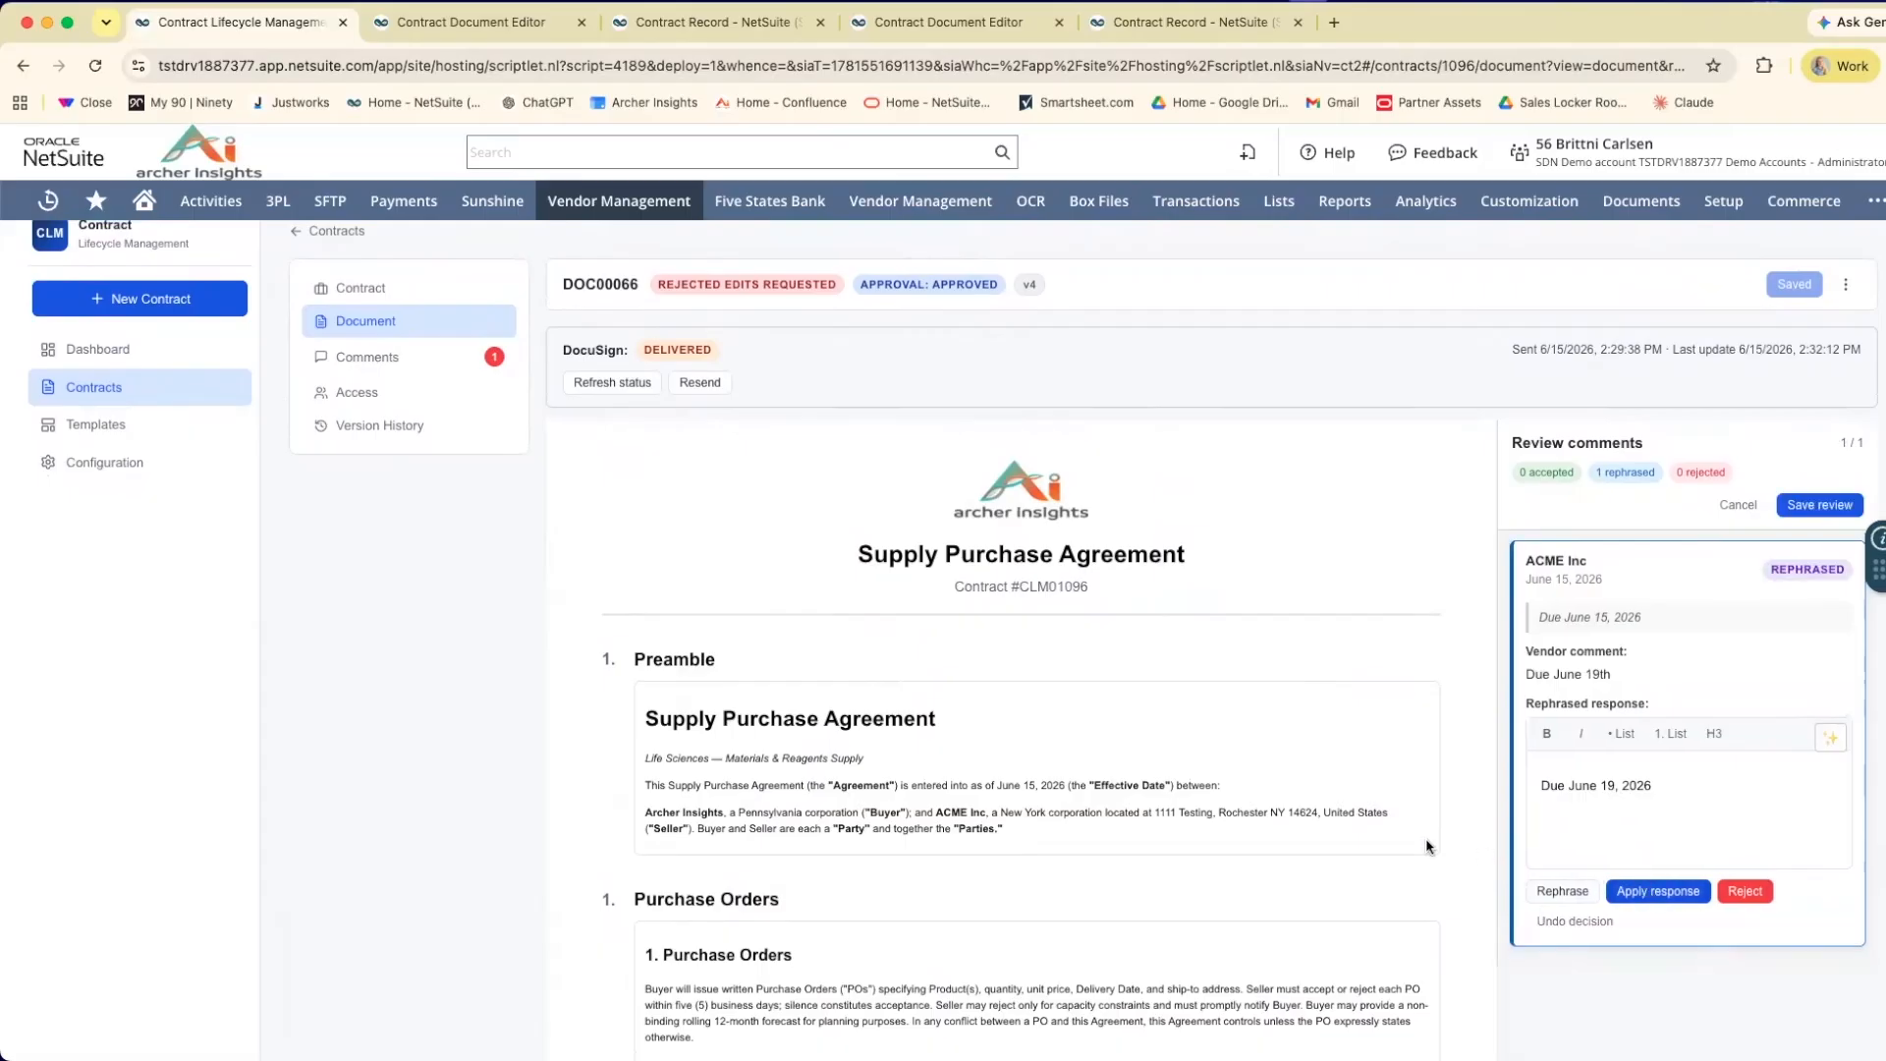
# Check the revised due date in the Sample Price Schedule and save the comment review.
pyautogui.scroll(-14, 1426, 845)
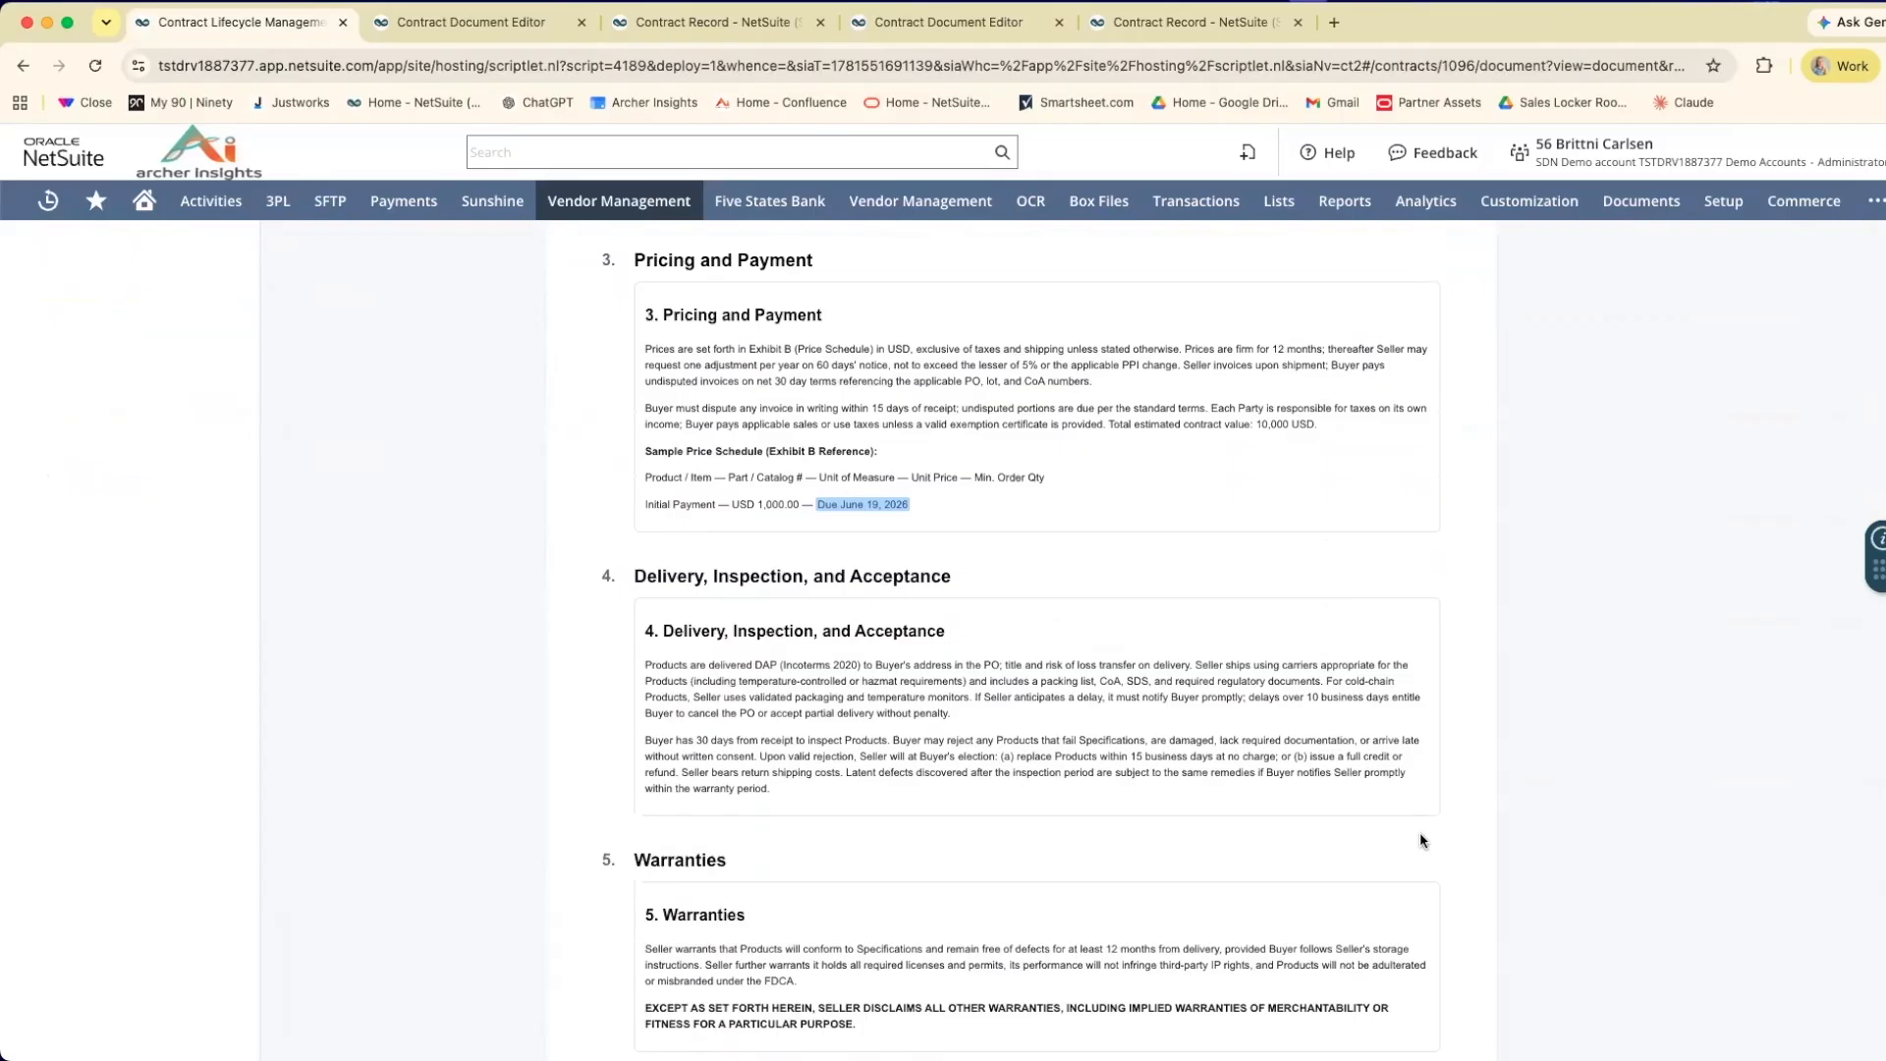
pyautogui.scroll(18, 1029, 526)
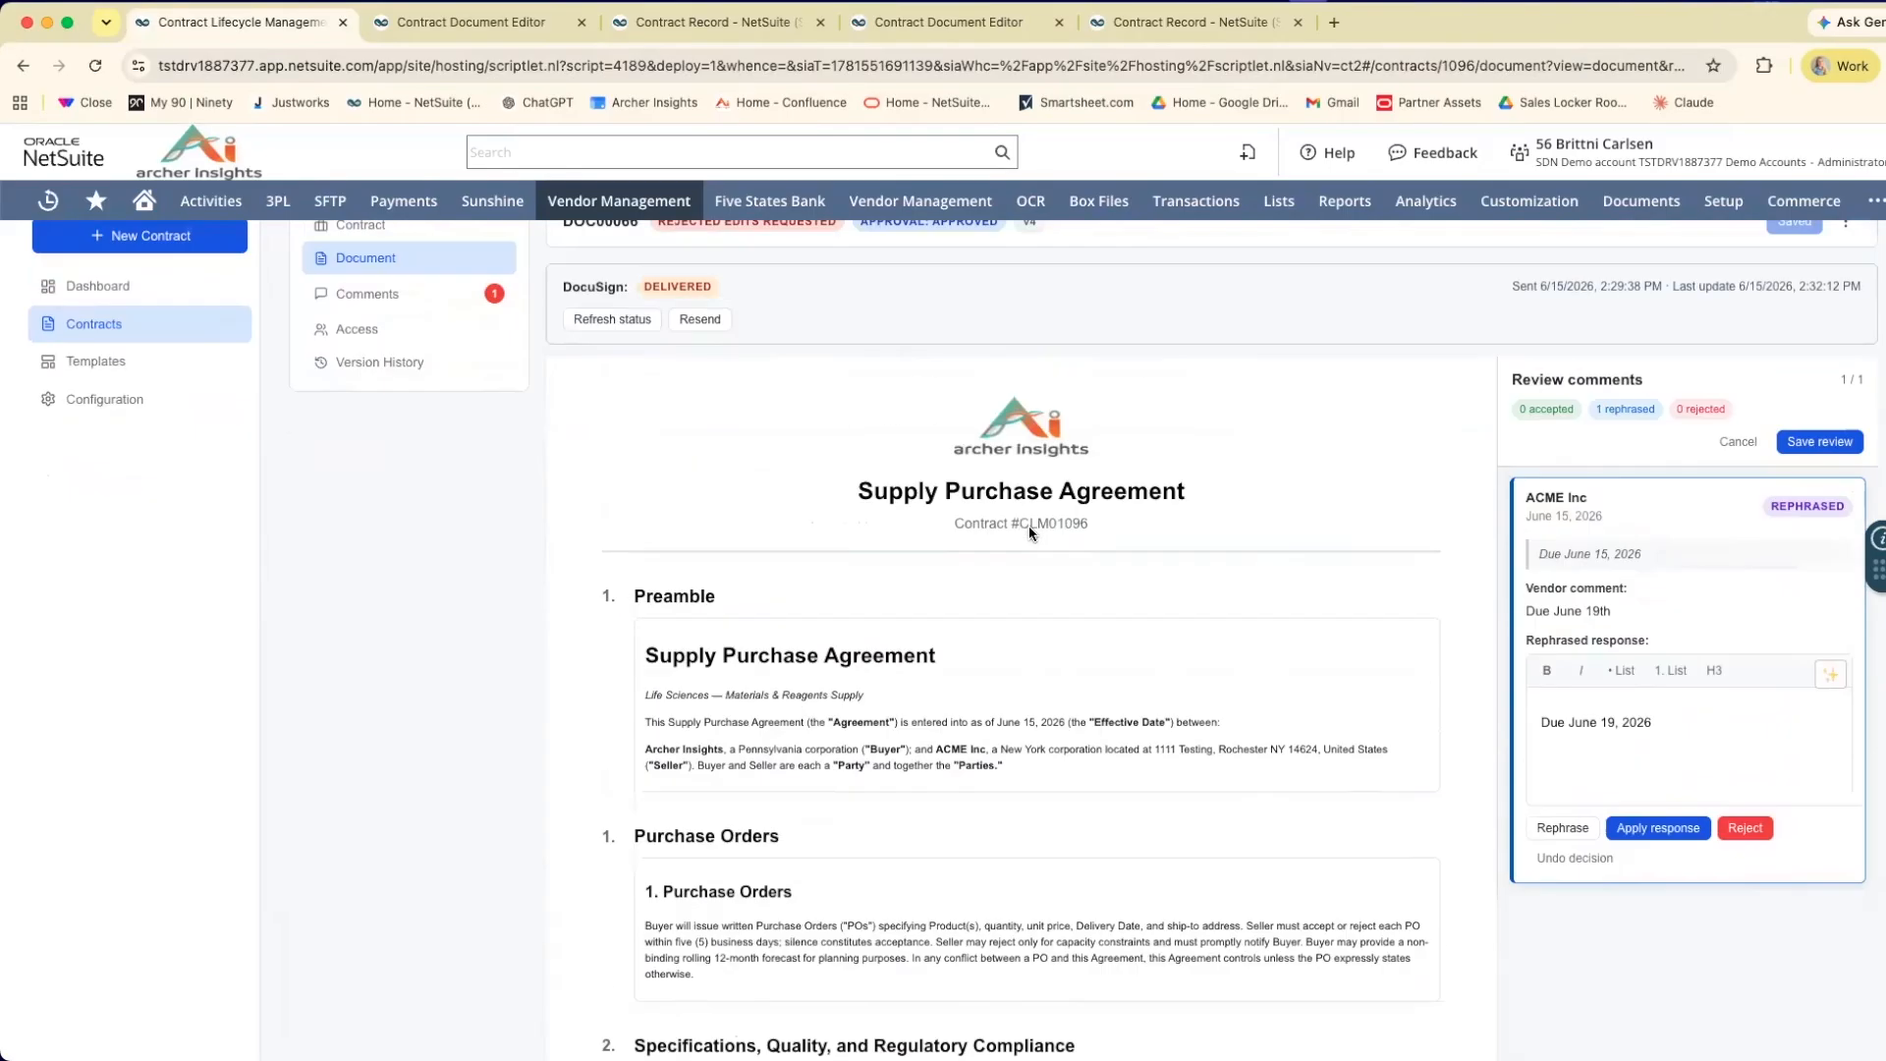
pyautogui.click(1797, 556)
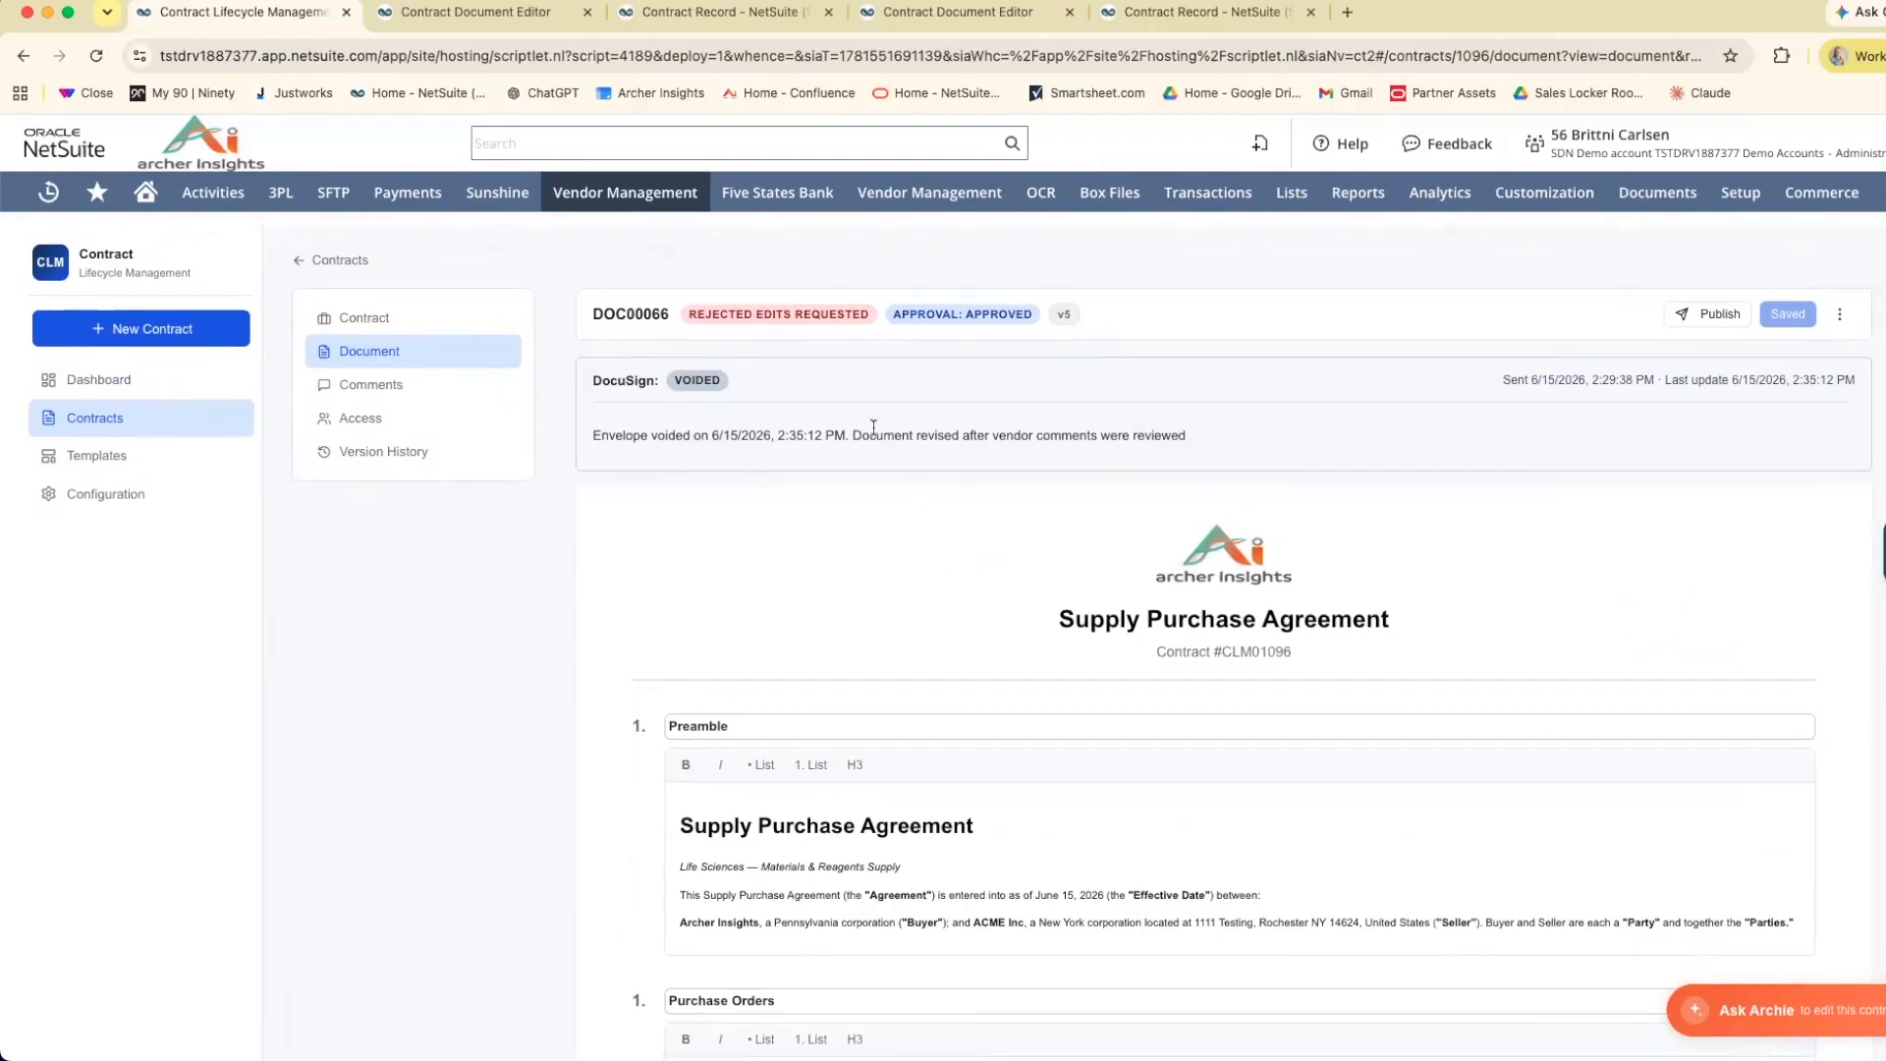
# Publish the revised agreement and send it via DocuSign to ACME Inc with a 30-day expiration.
pyautogui.scroll(-5, 1552, 403)
pyautogui.scroll(5, 1532, 410)
pyautogui.click(1713, 313)
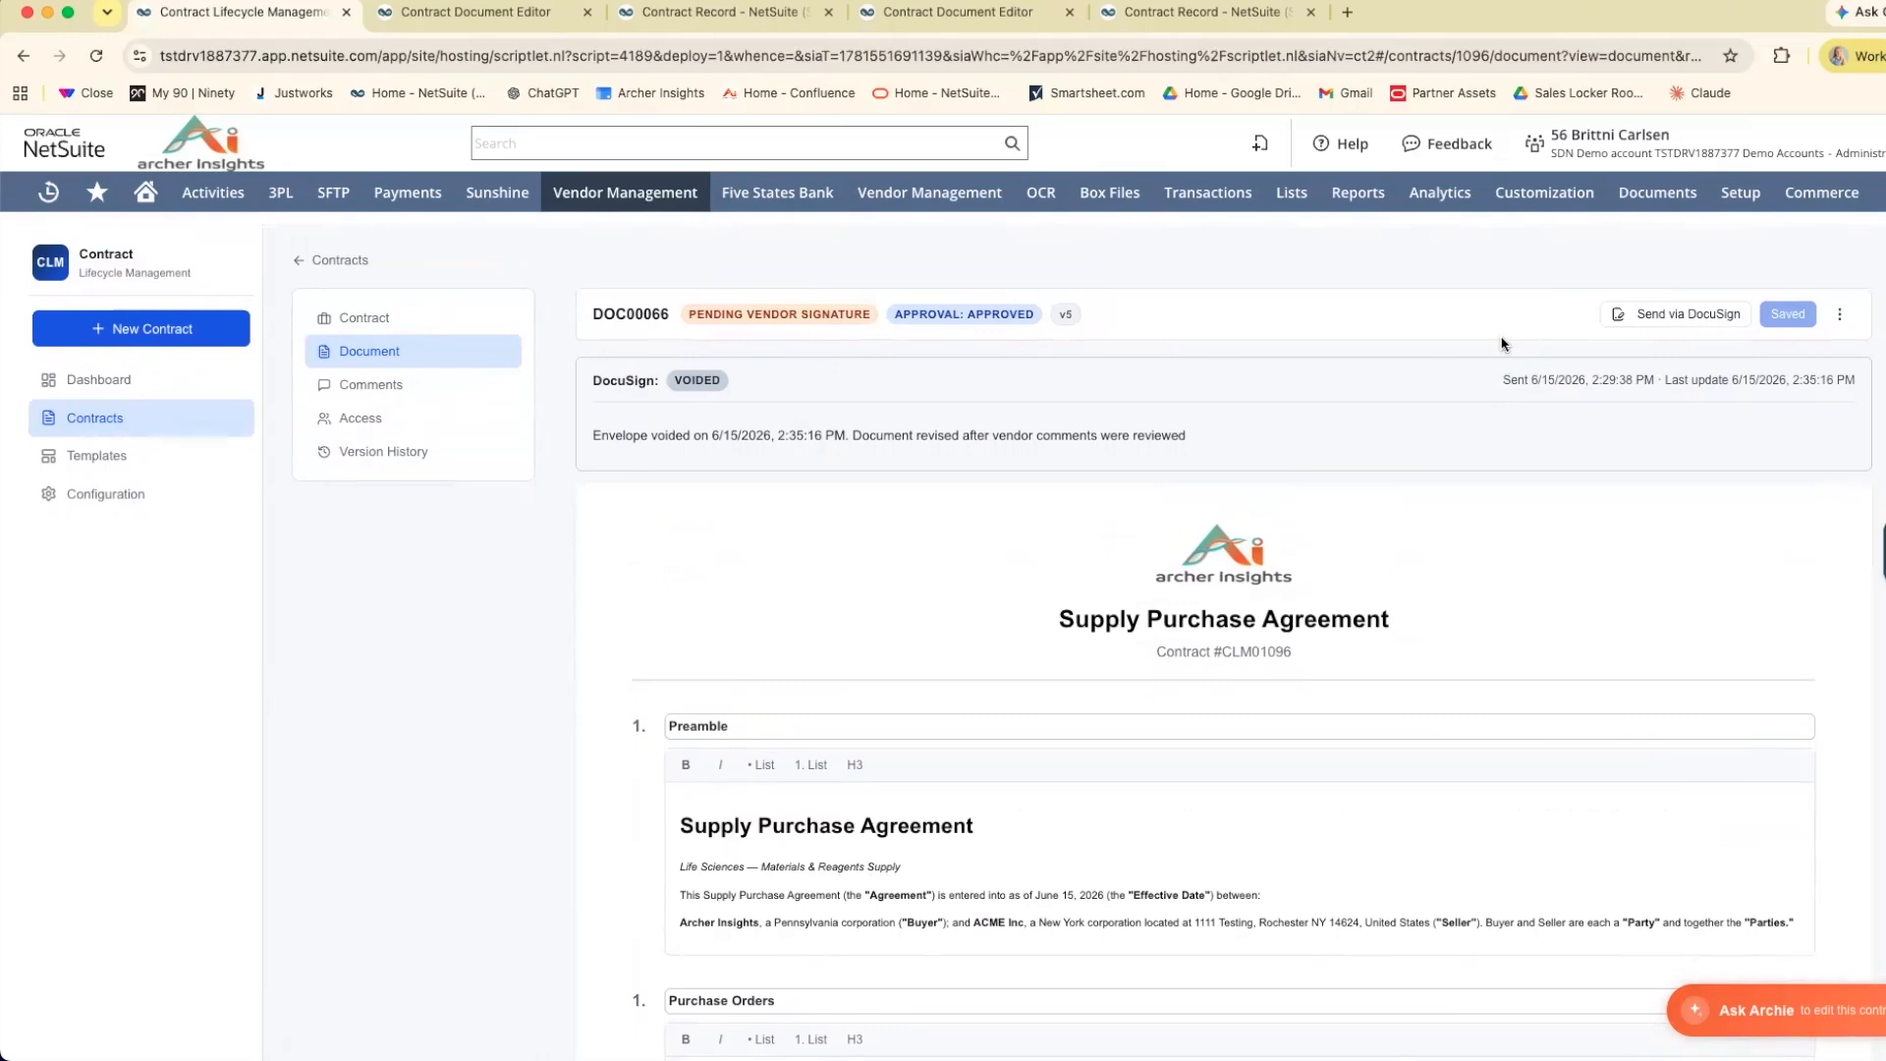
pyautogui.click(1681, 315)
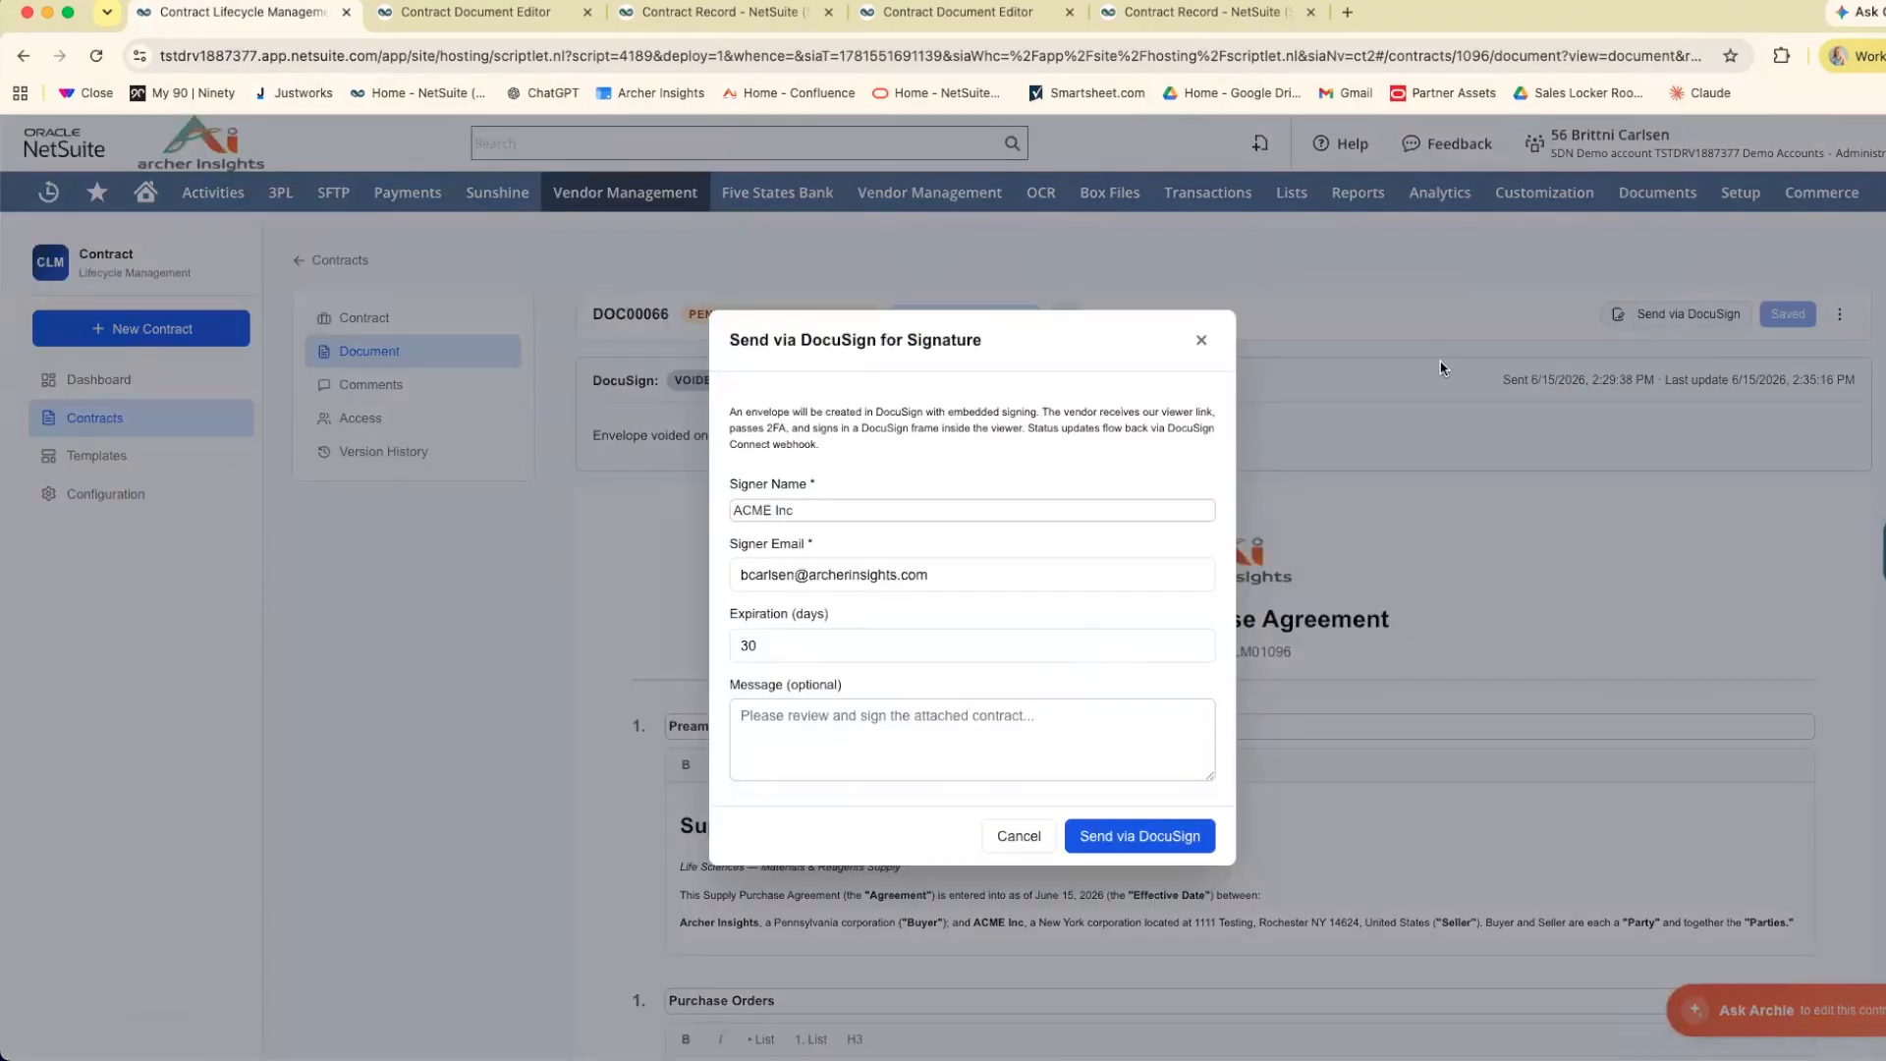
pyautogui.click(1174, 836)
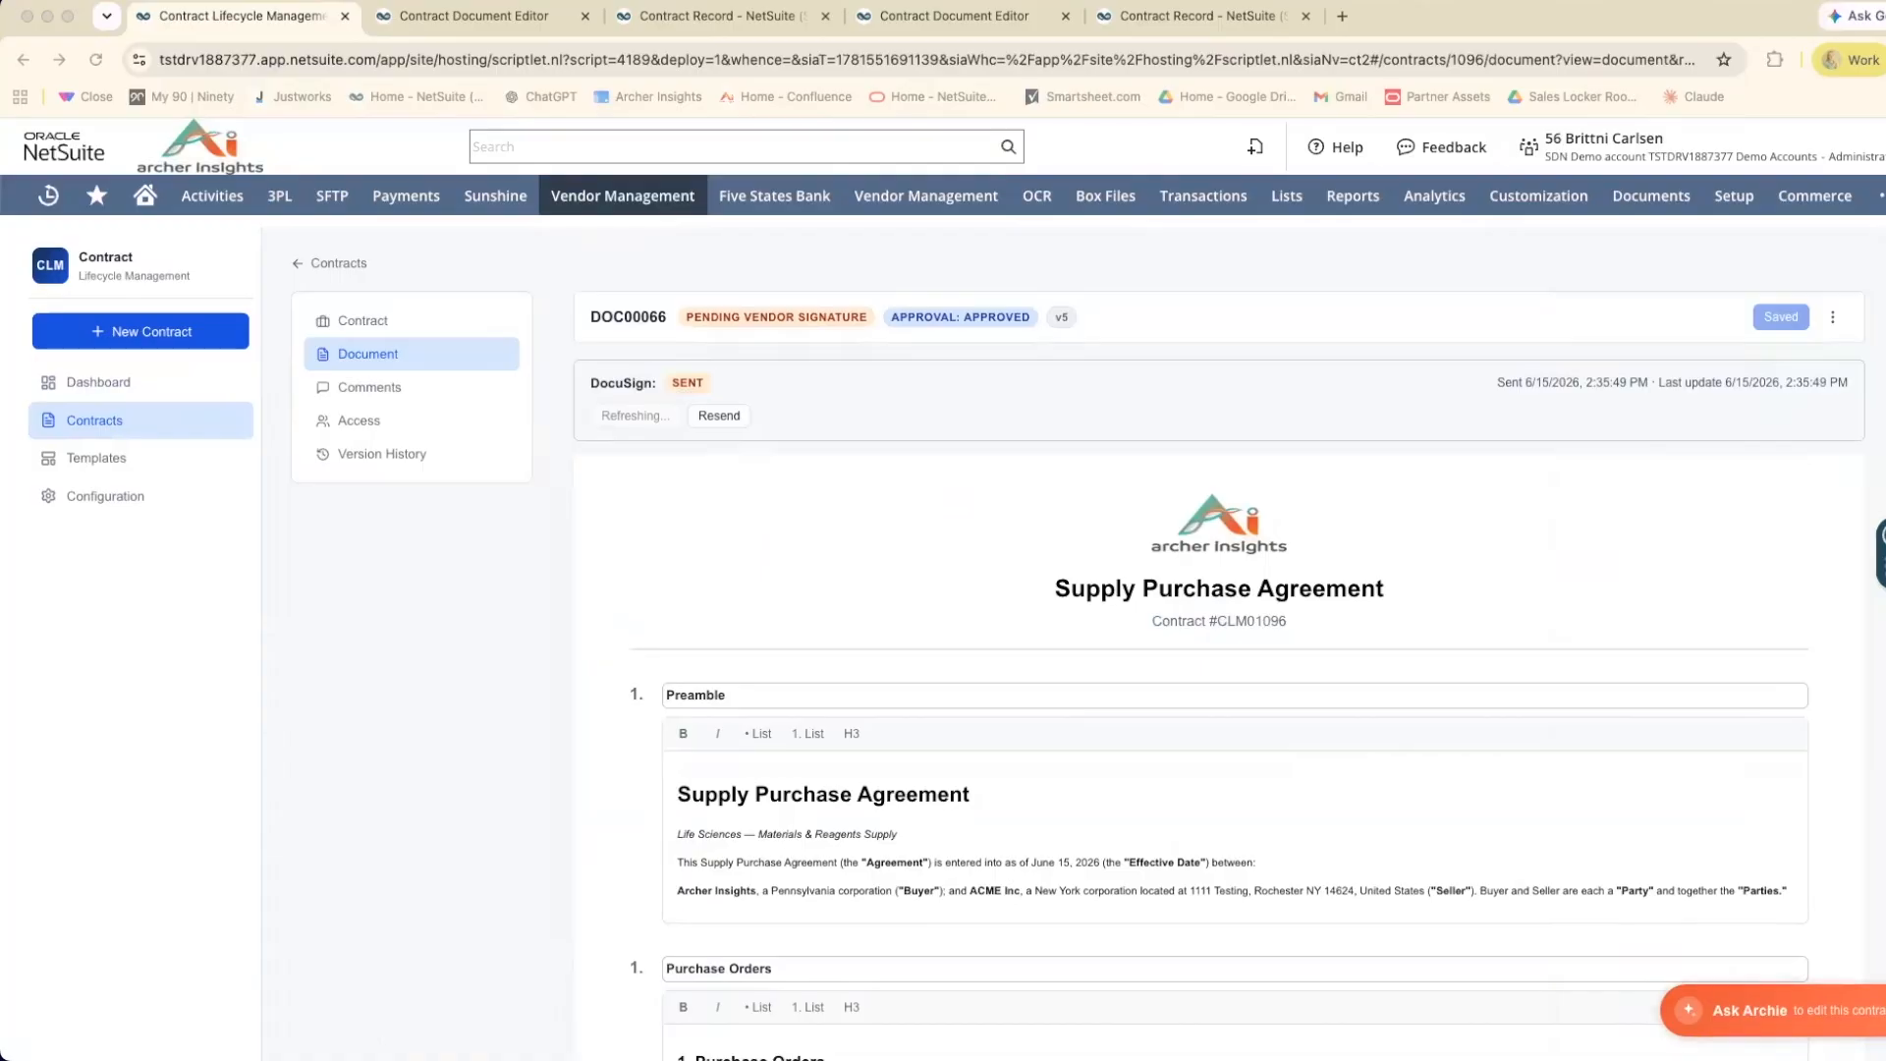
# Bring the new signing link into the main browser window, request an access code, and verify access with the 6-digit verification code.
pyautogui.moveTo(0, 123); pyautogui.dragTo(422, 44)
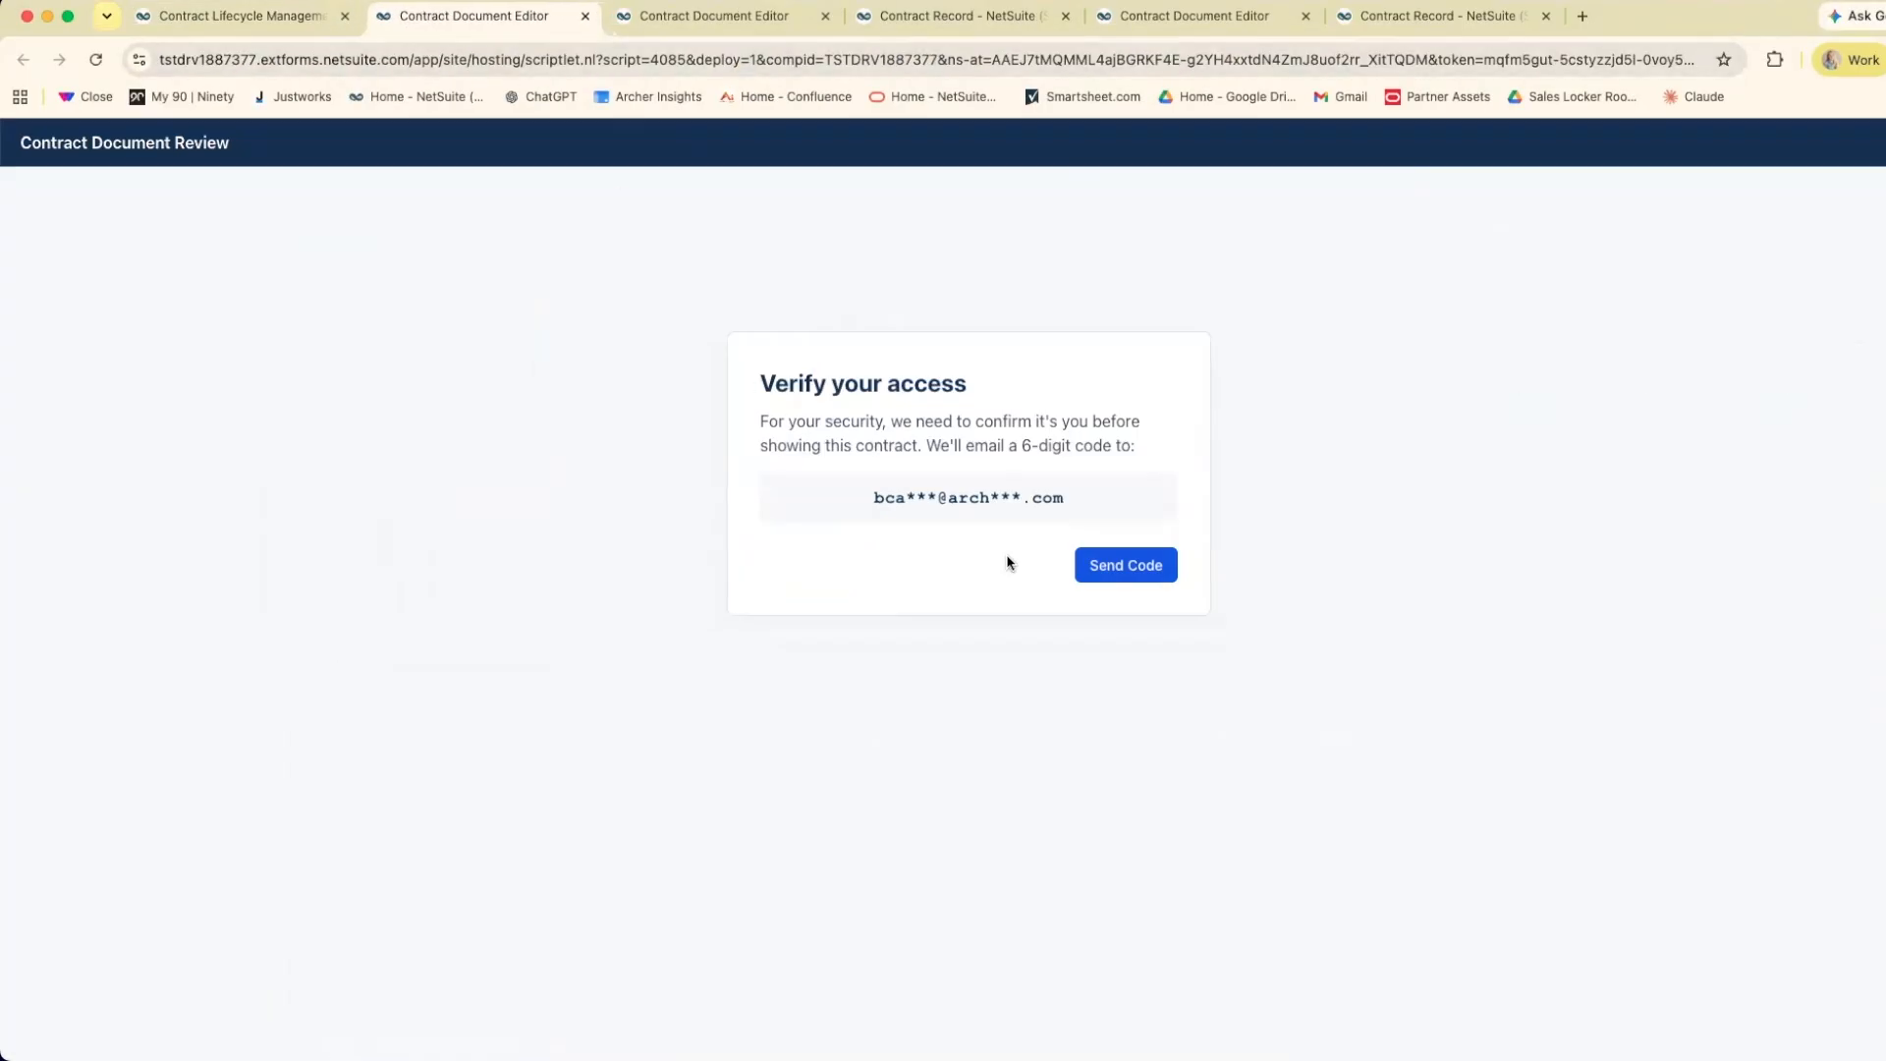
pyautogui.click(1103, 568)
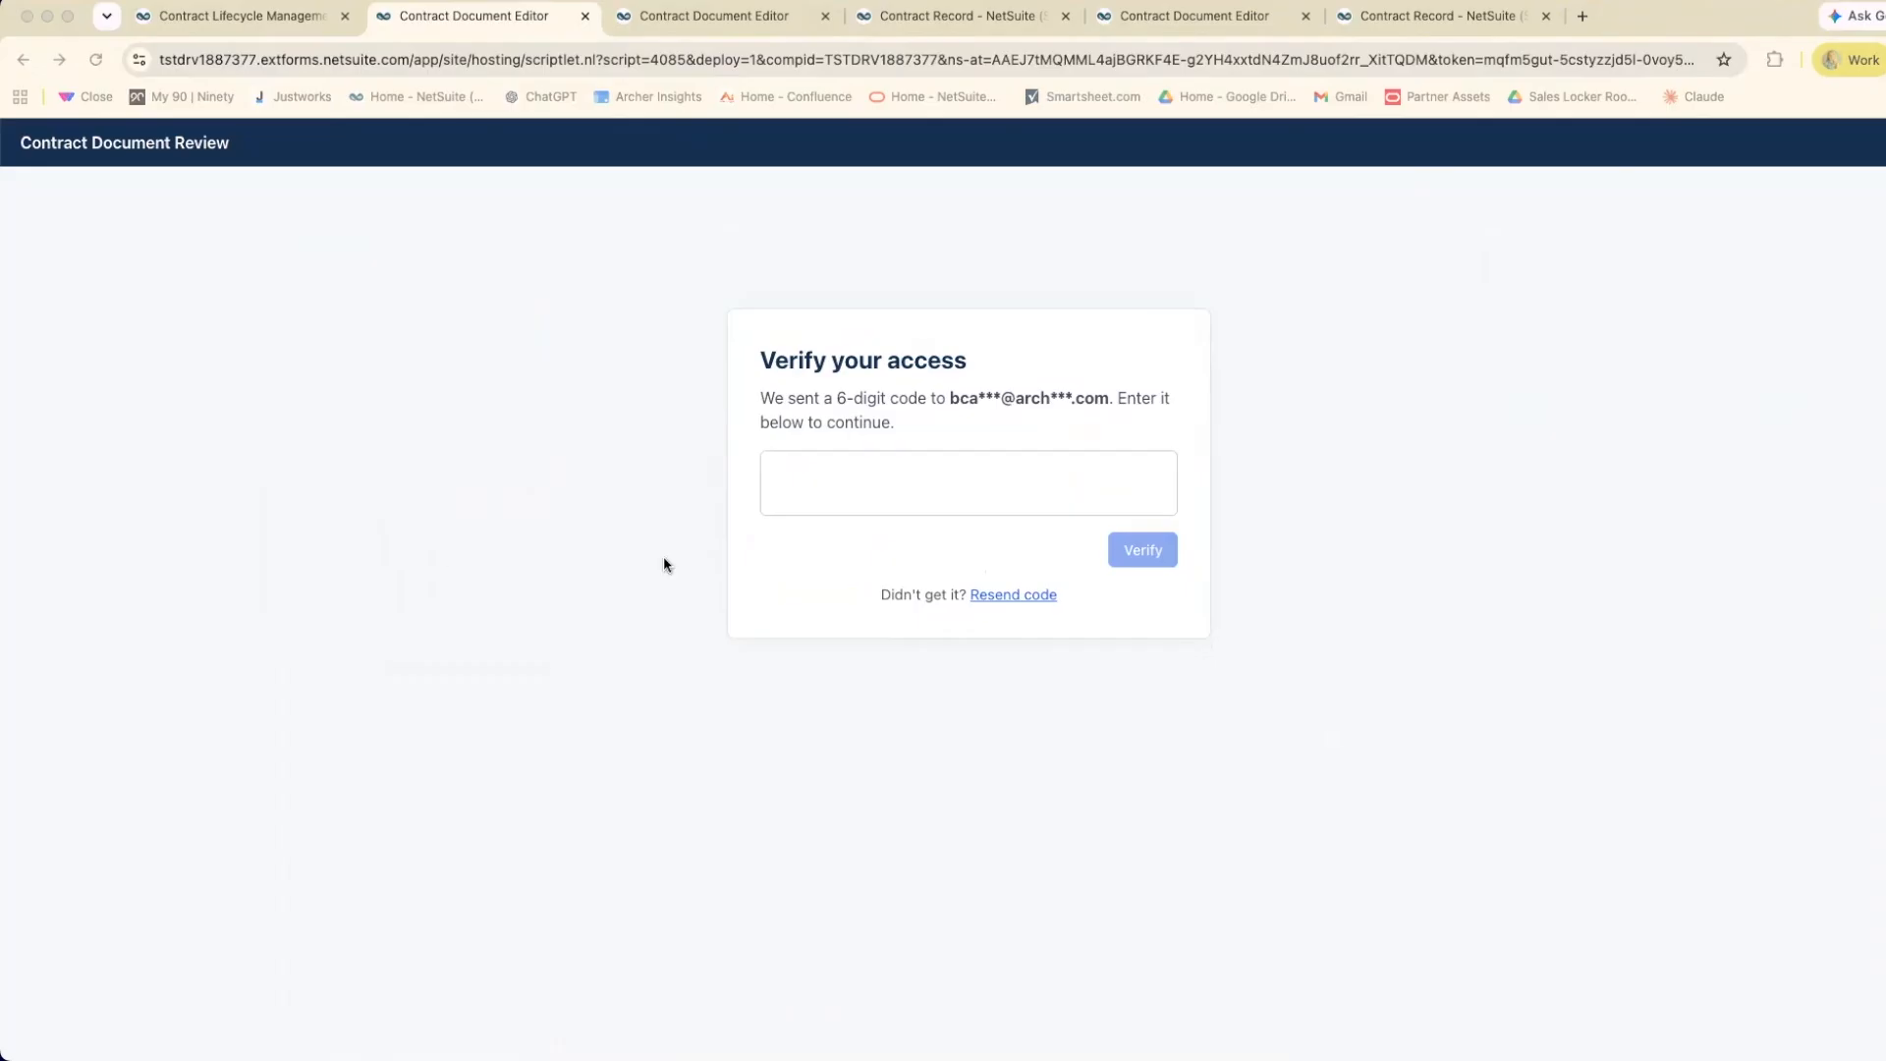
pyautogui.rightClick(827, 508)
pyautogui.click(825, 684)
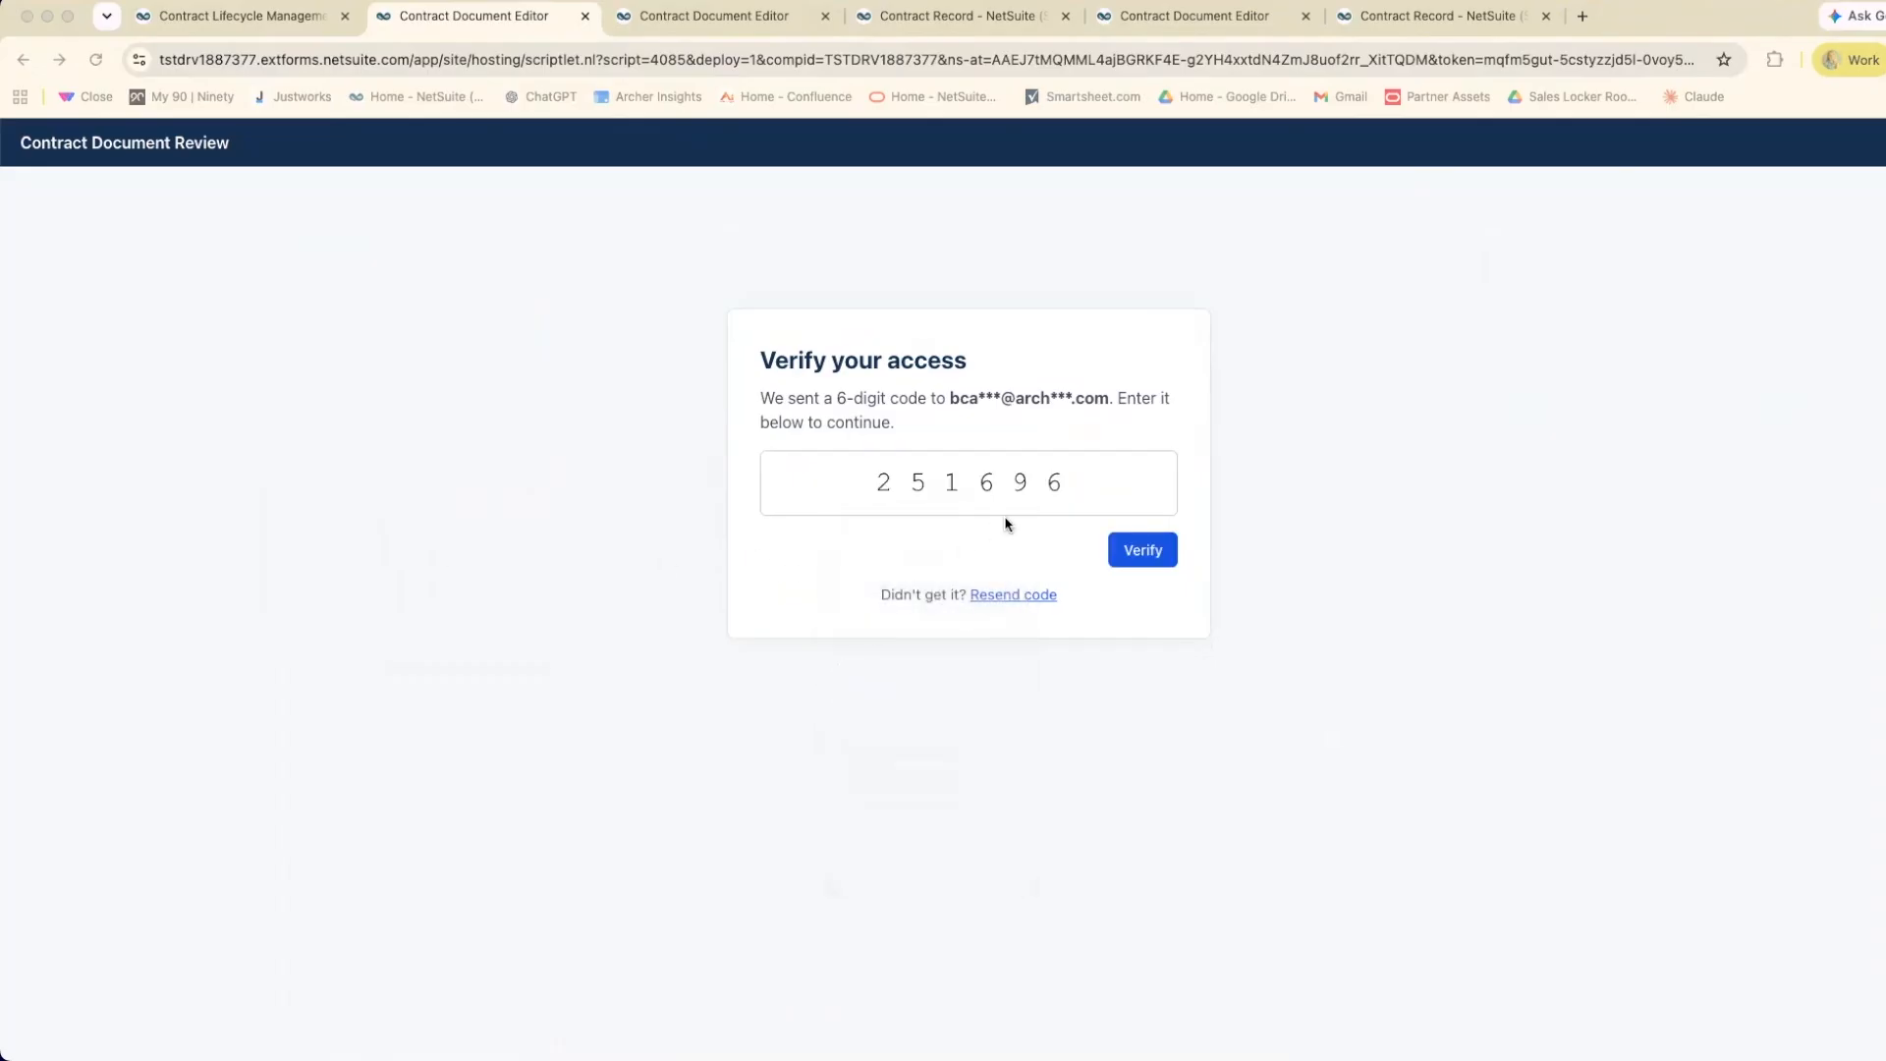
pyautogui.click(1154, 553)
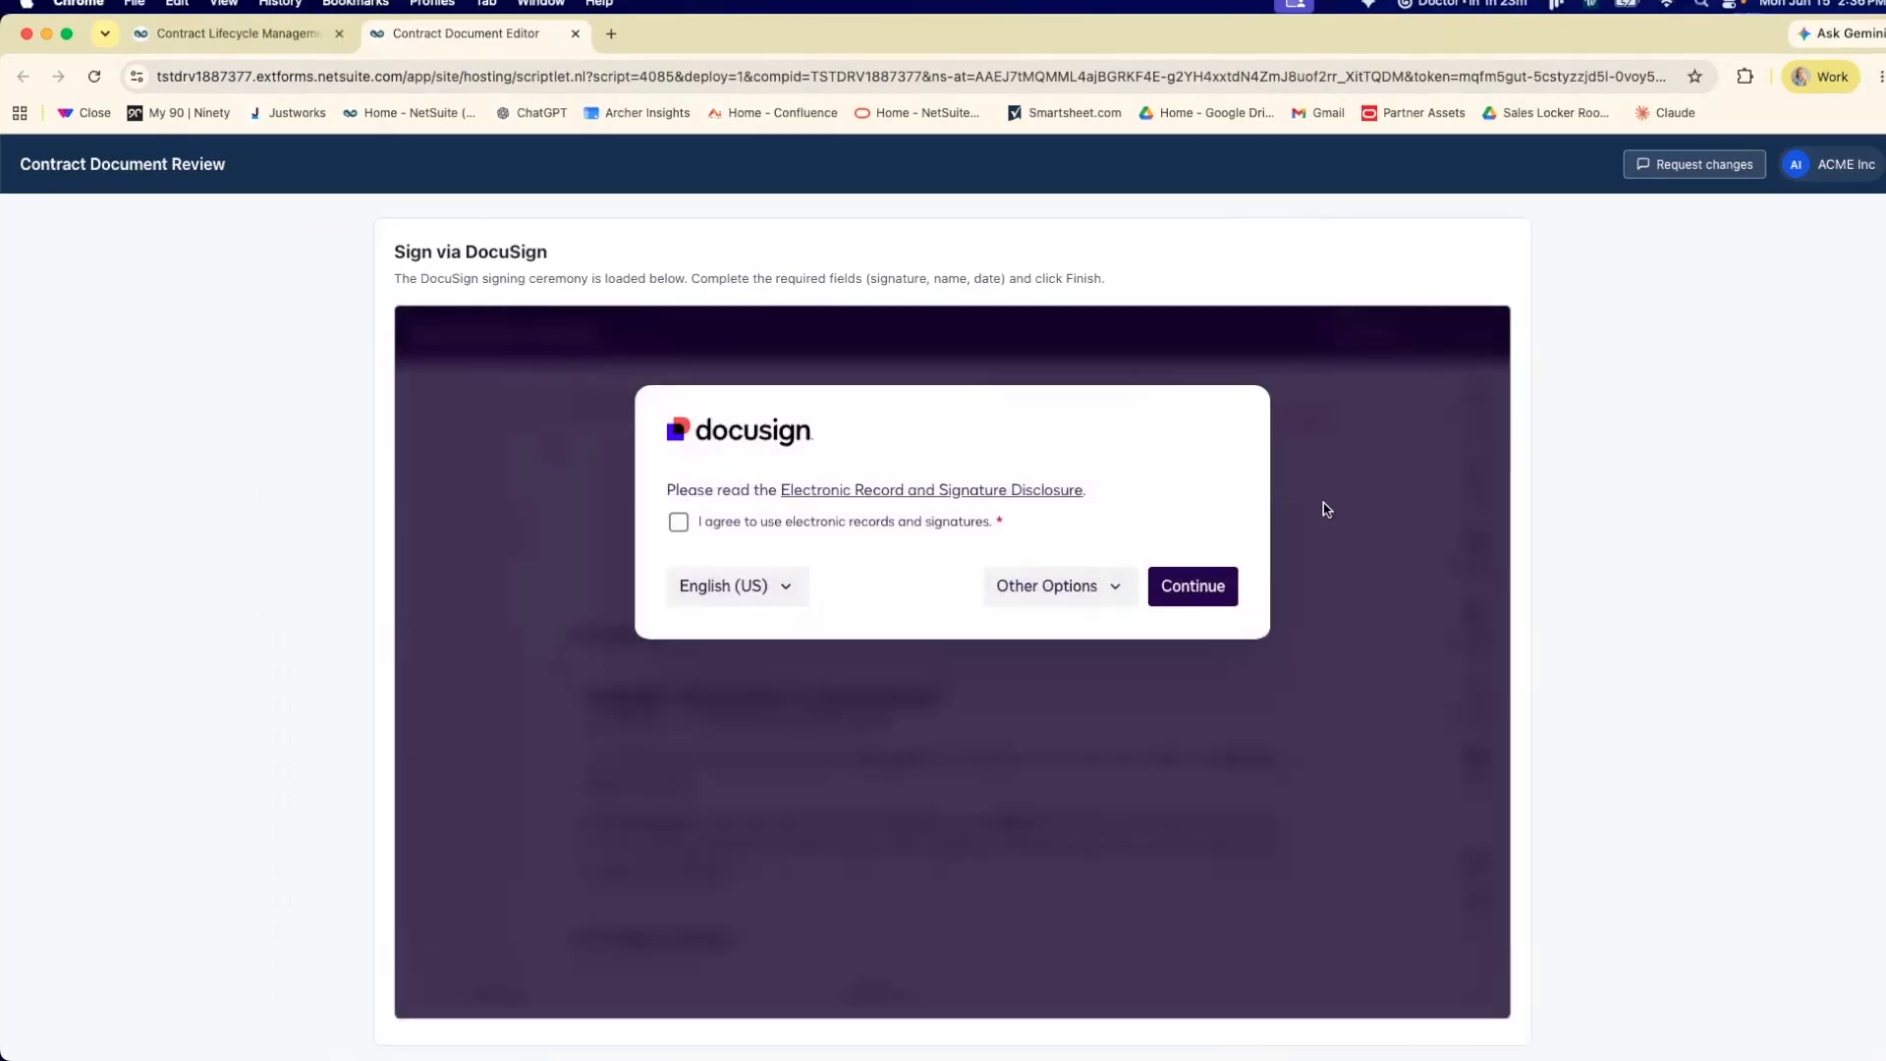
# Agree to use electronic records and signatures, and continue to the agreement in the DocuSign signing view.
pyautogui.click(678, 522)
pyautogui.click(1189, 587)
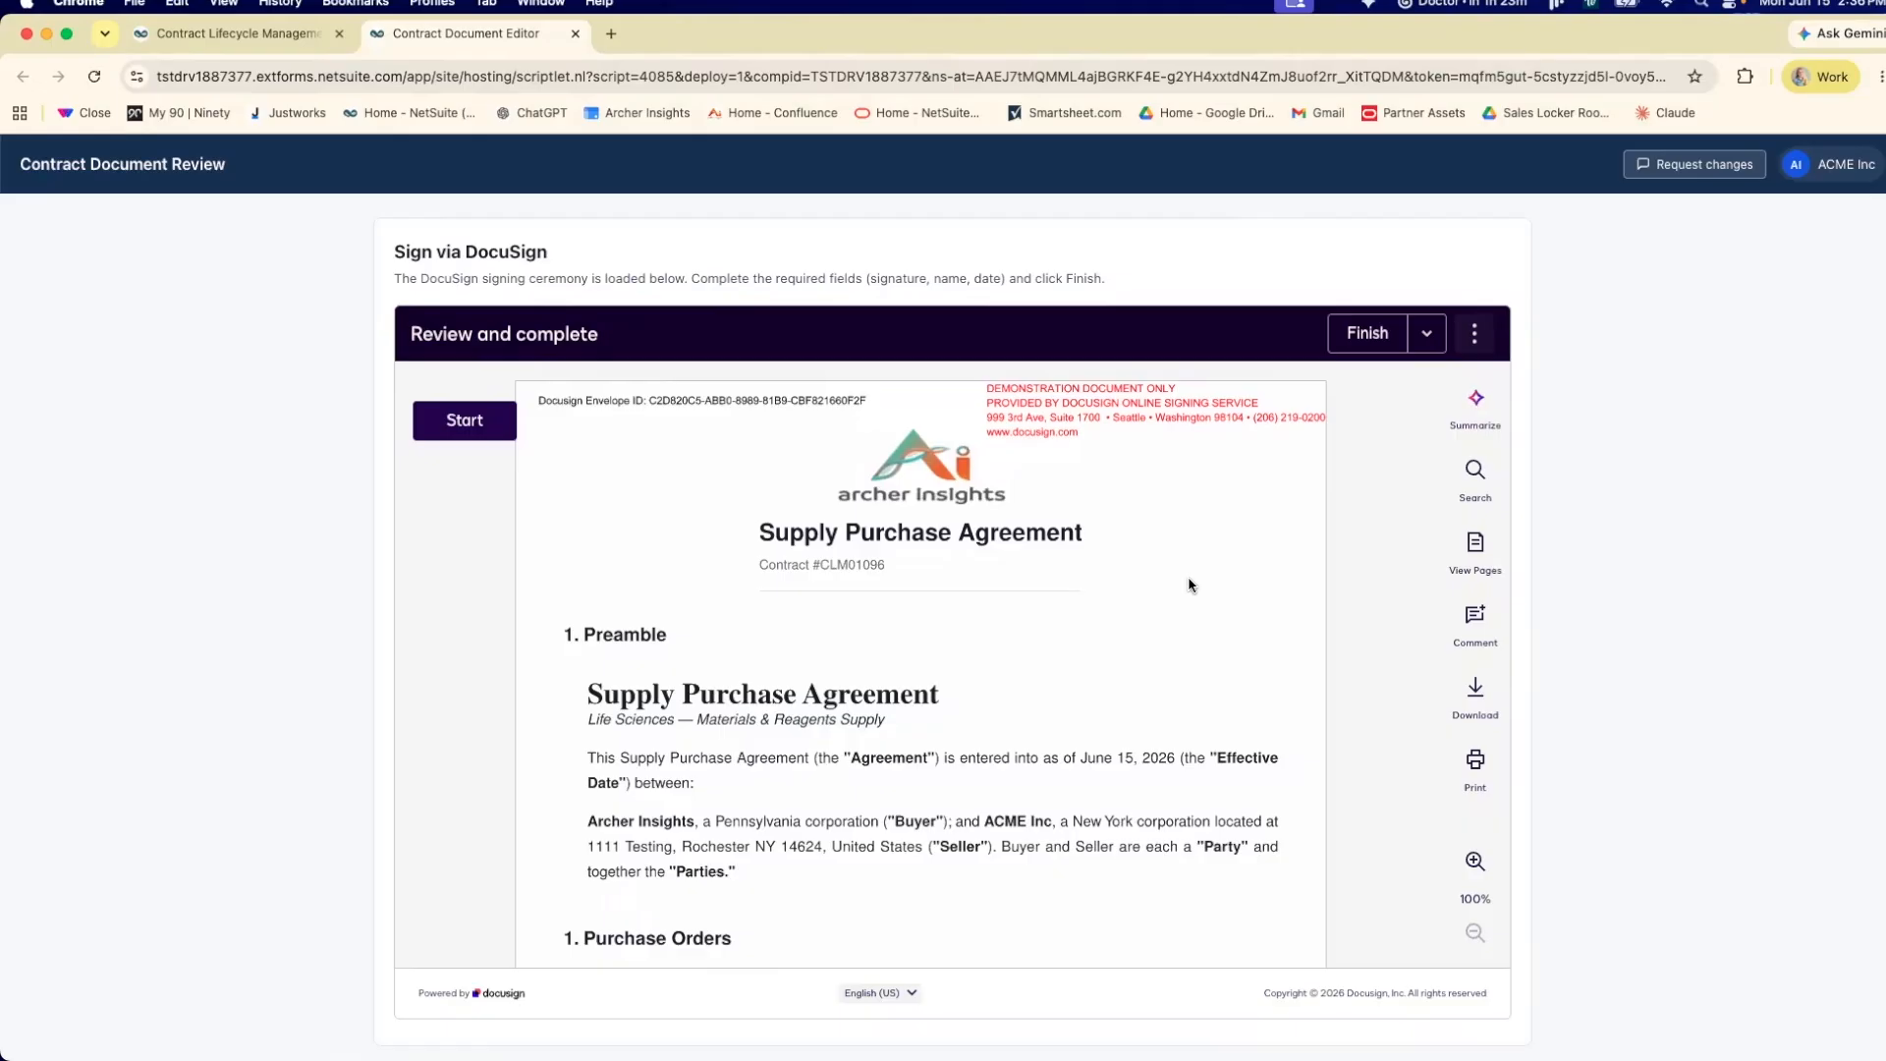
pyautogui.scroll(-4, 1189, 586)
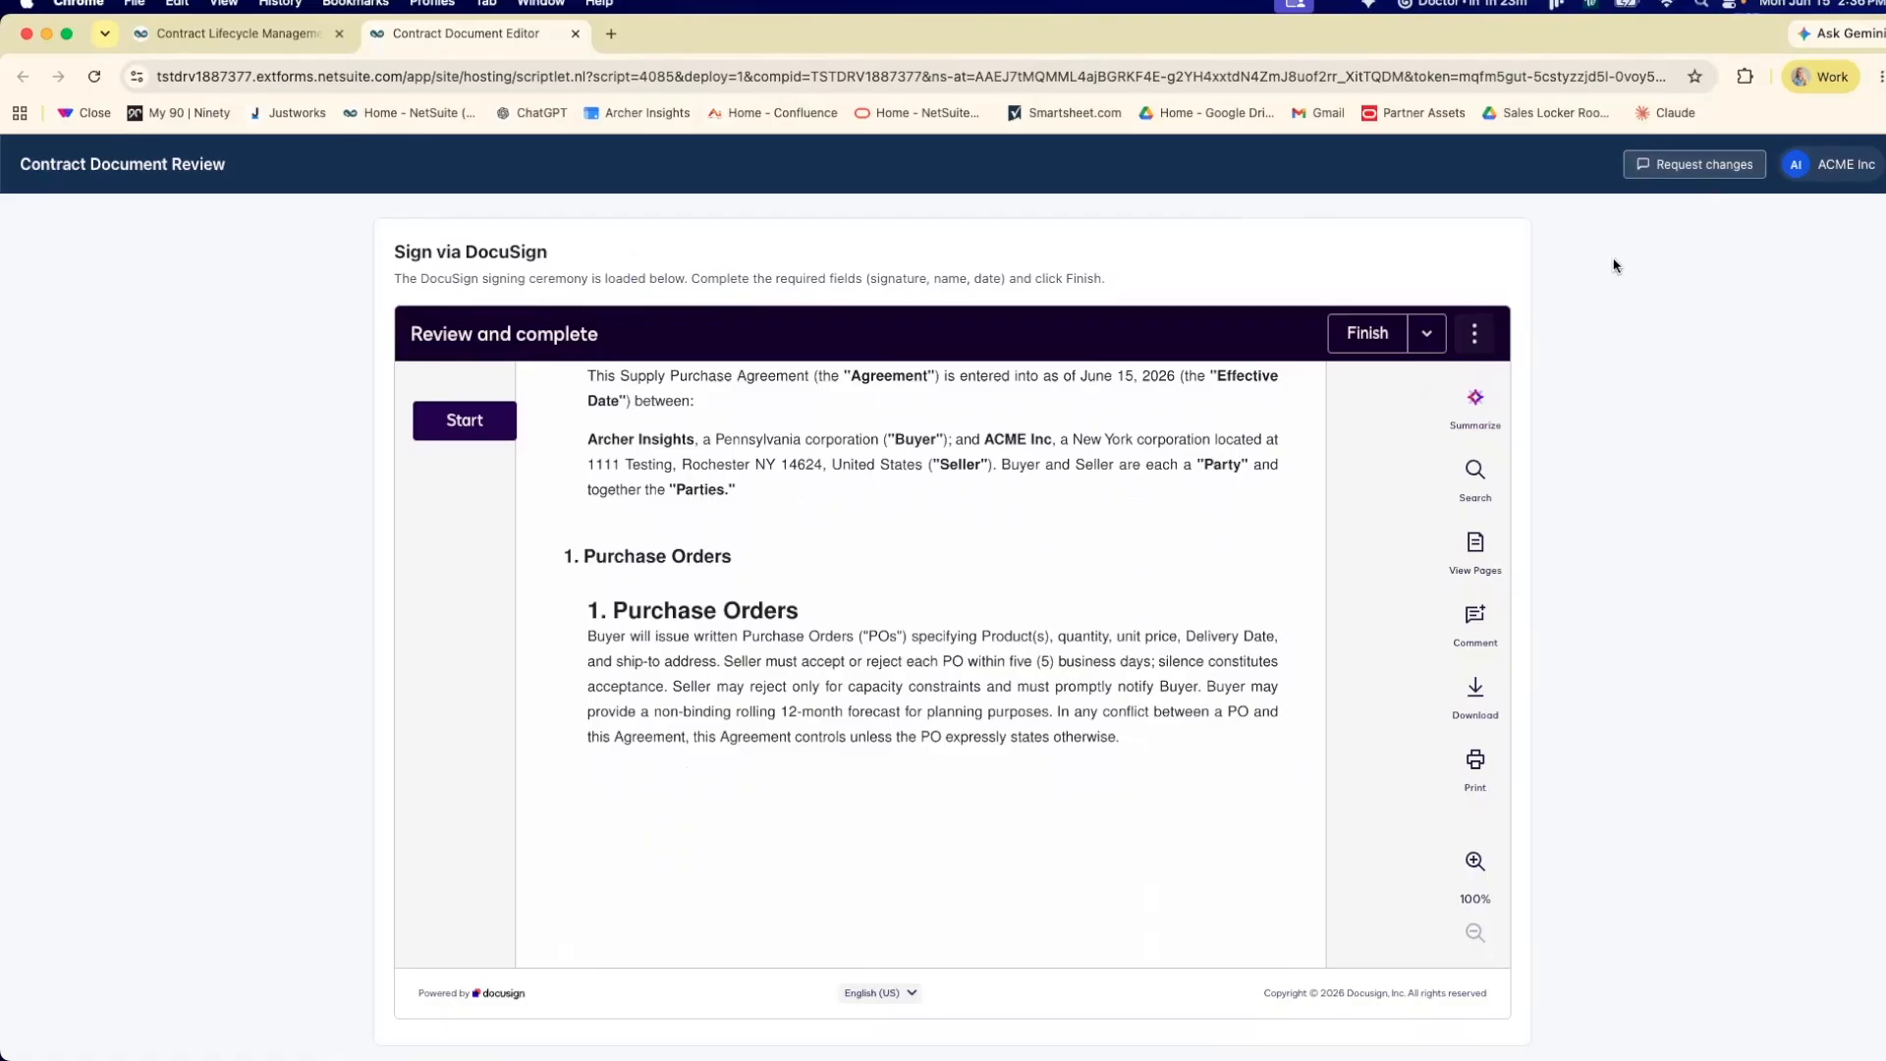
# Sign the agreement by adopting a signature with the signer's full name and initials, and finish the signing.
pyautogui.click(475, 424)
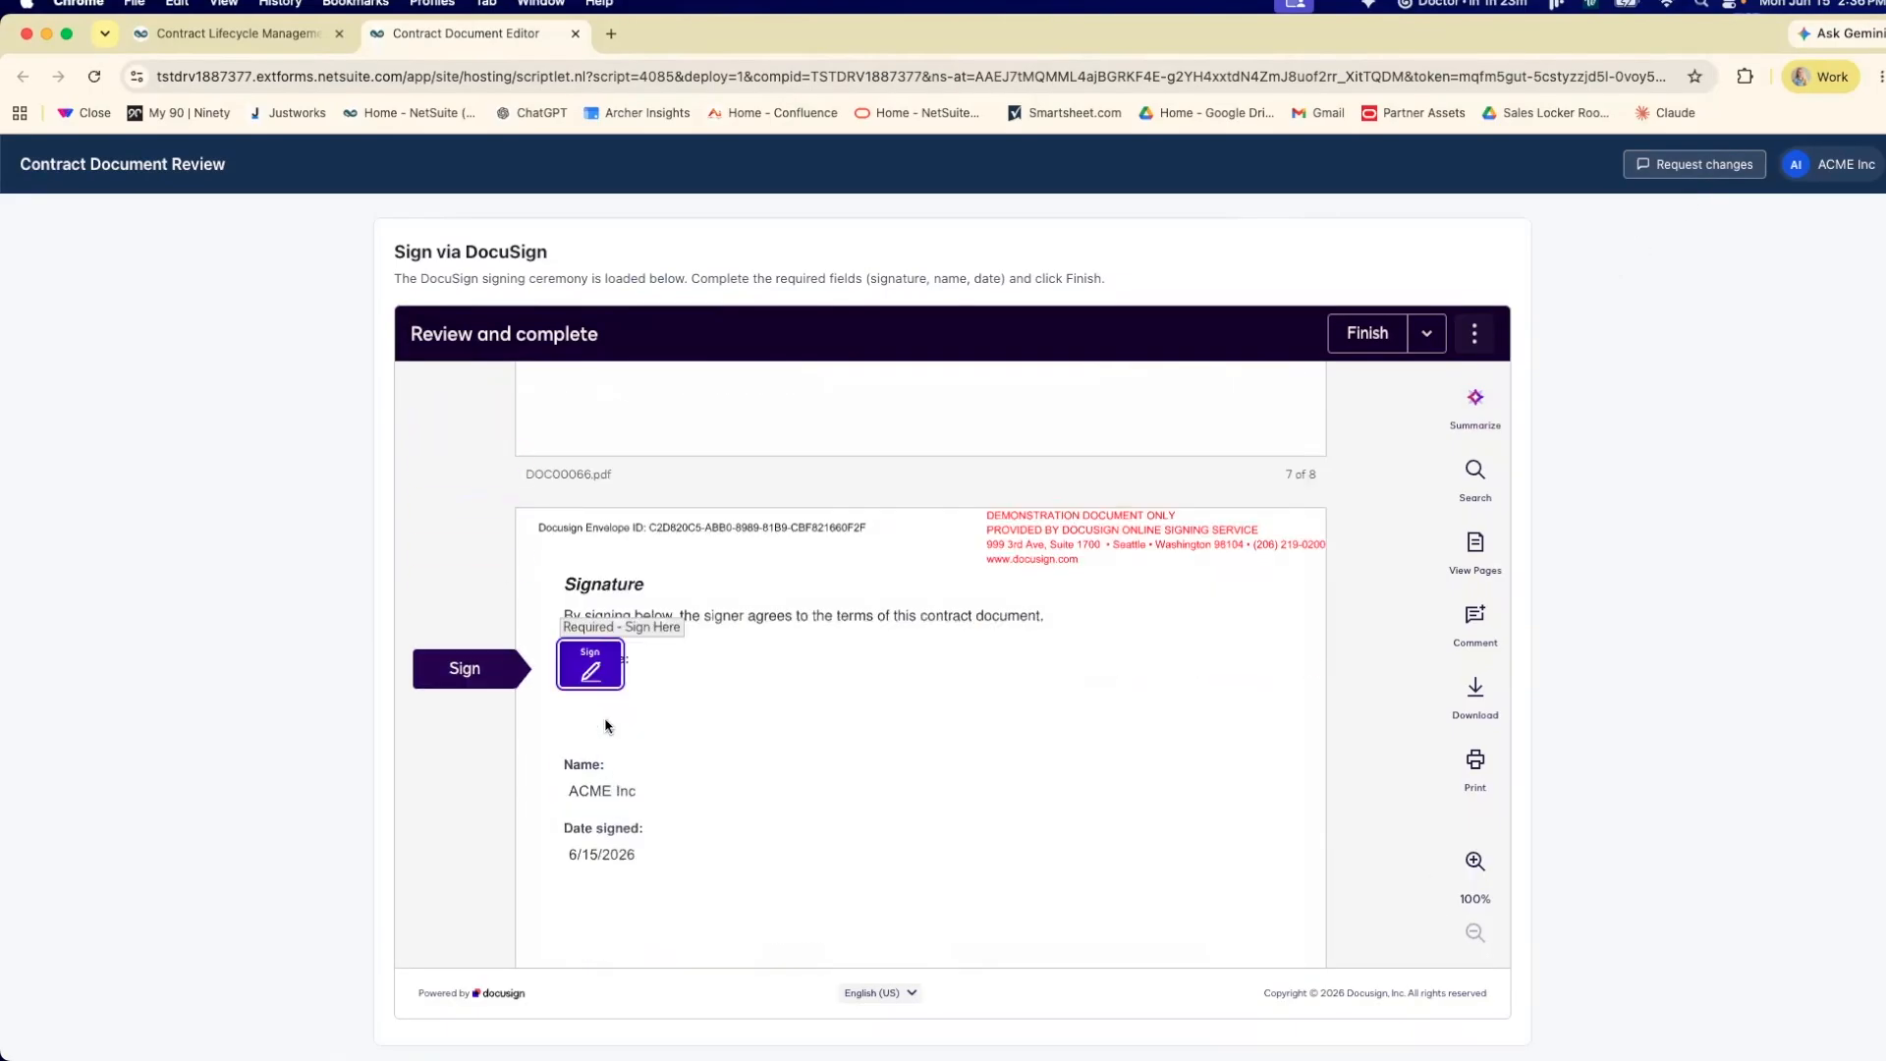
pyautogui.click(589, 667)
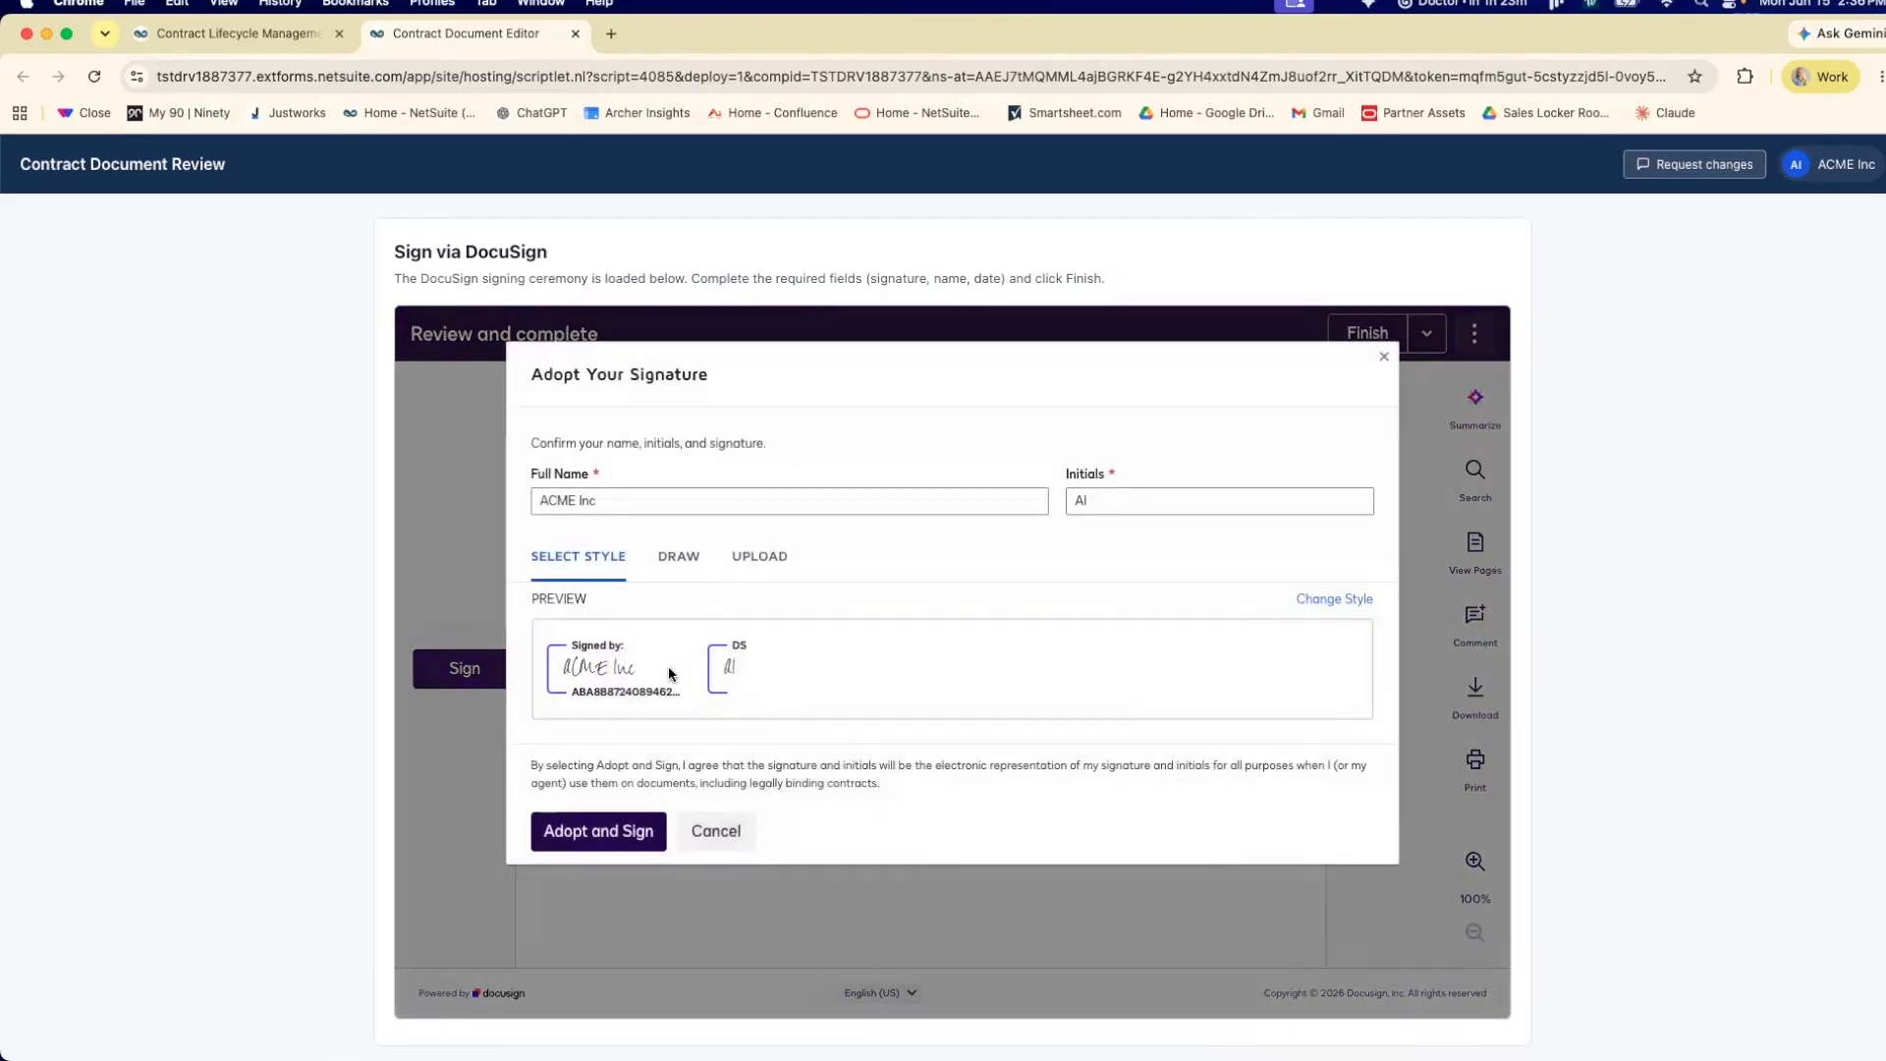
pyautogui.click(623, 499)
pyautogui.press('super+a')
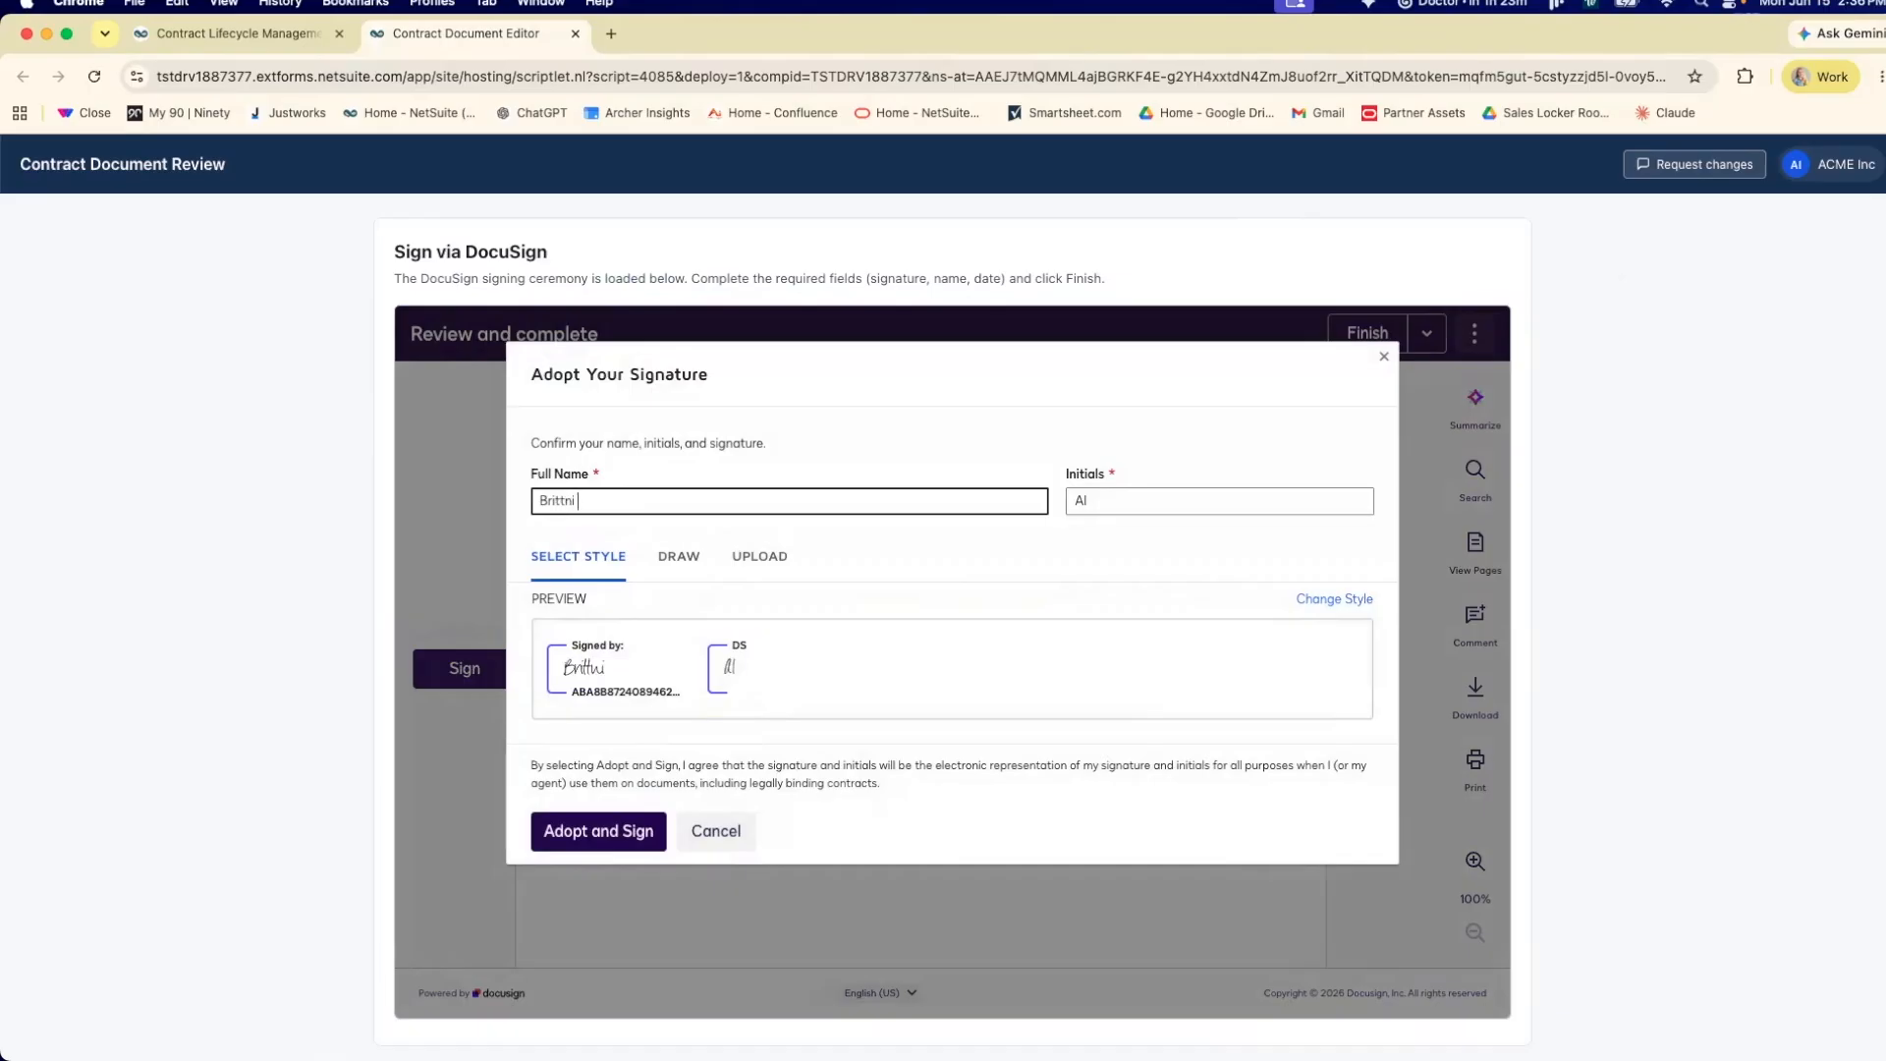
pyautogui.doubleClick(1147, 512)
pyautogui.write('BC')
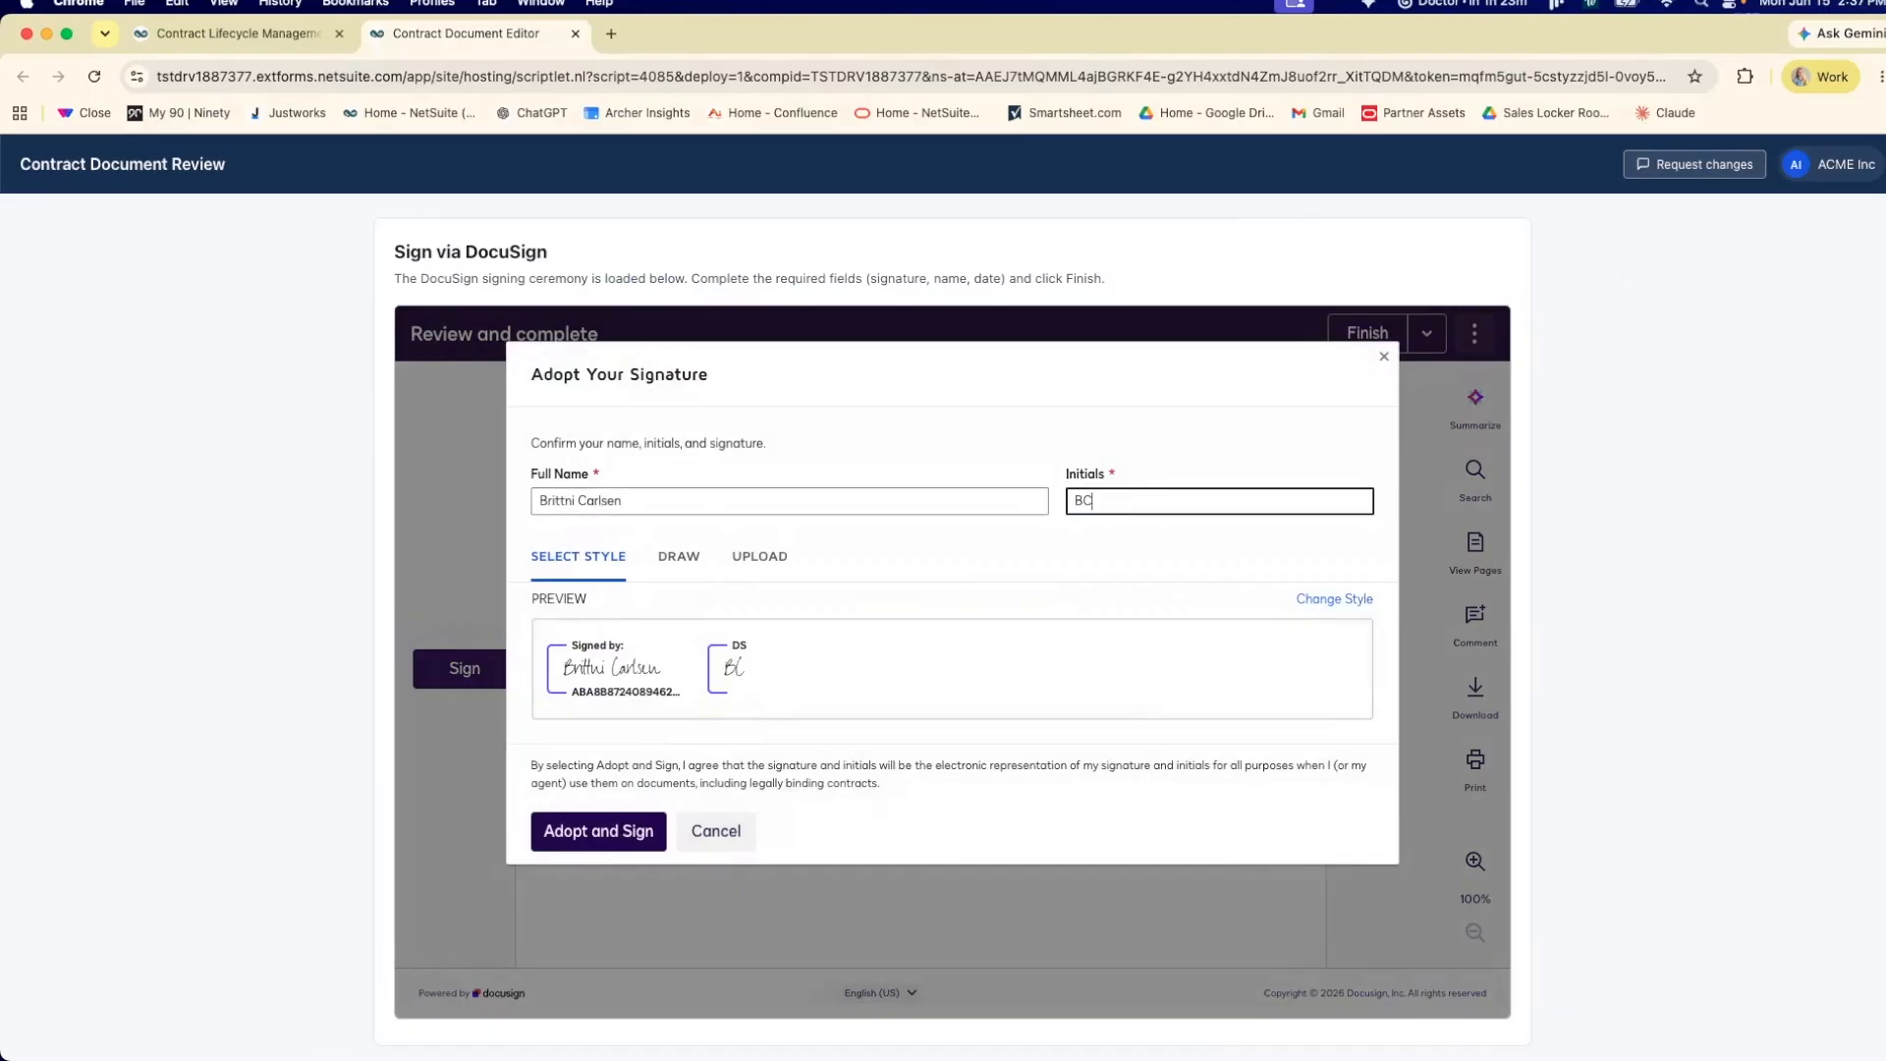
pyautogui.click(619, 830)
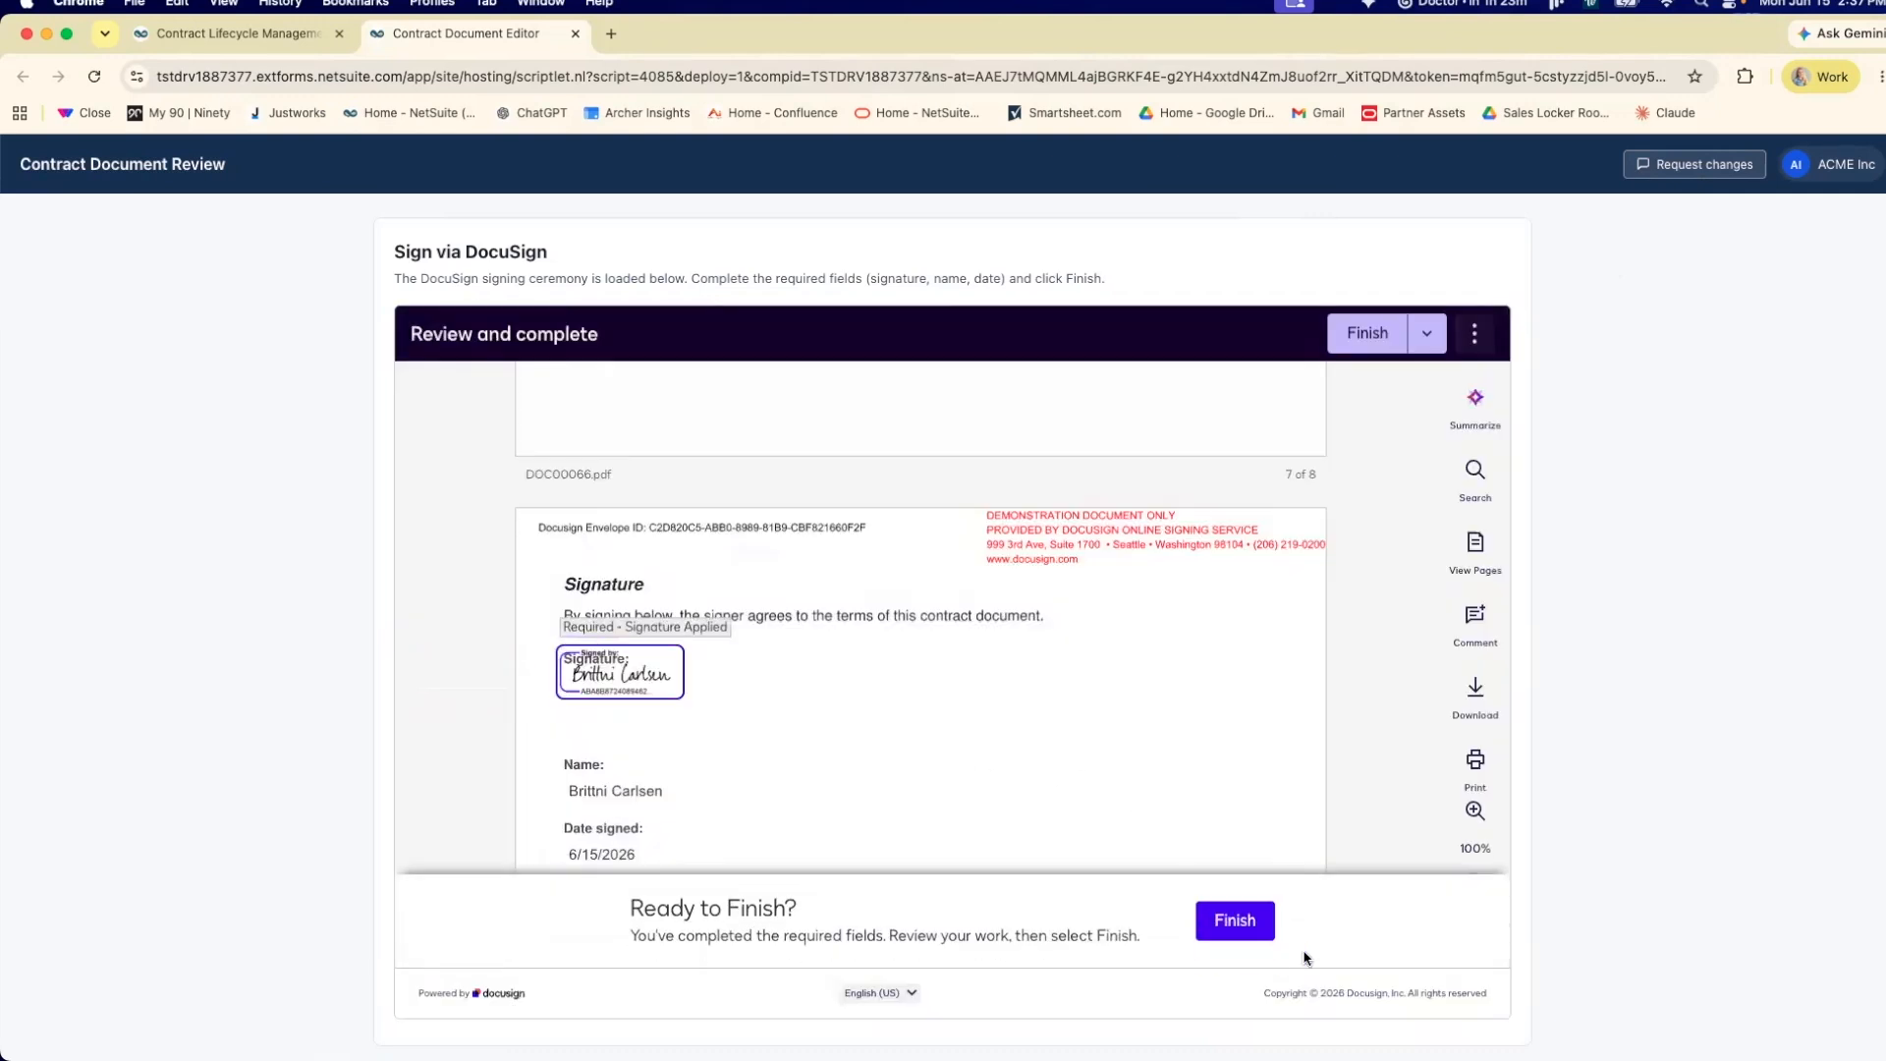
pyautogui.click(1234, 923)
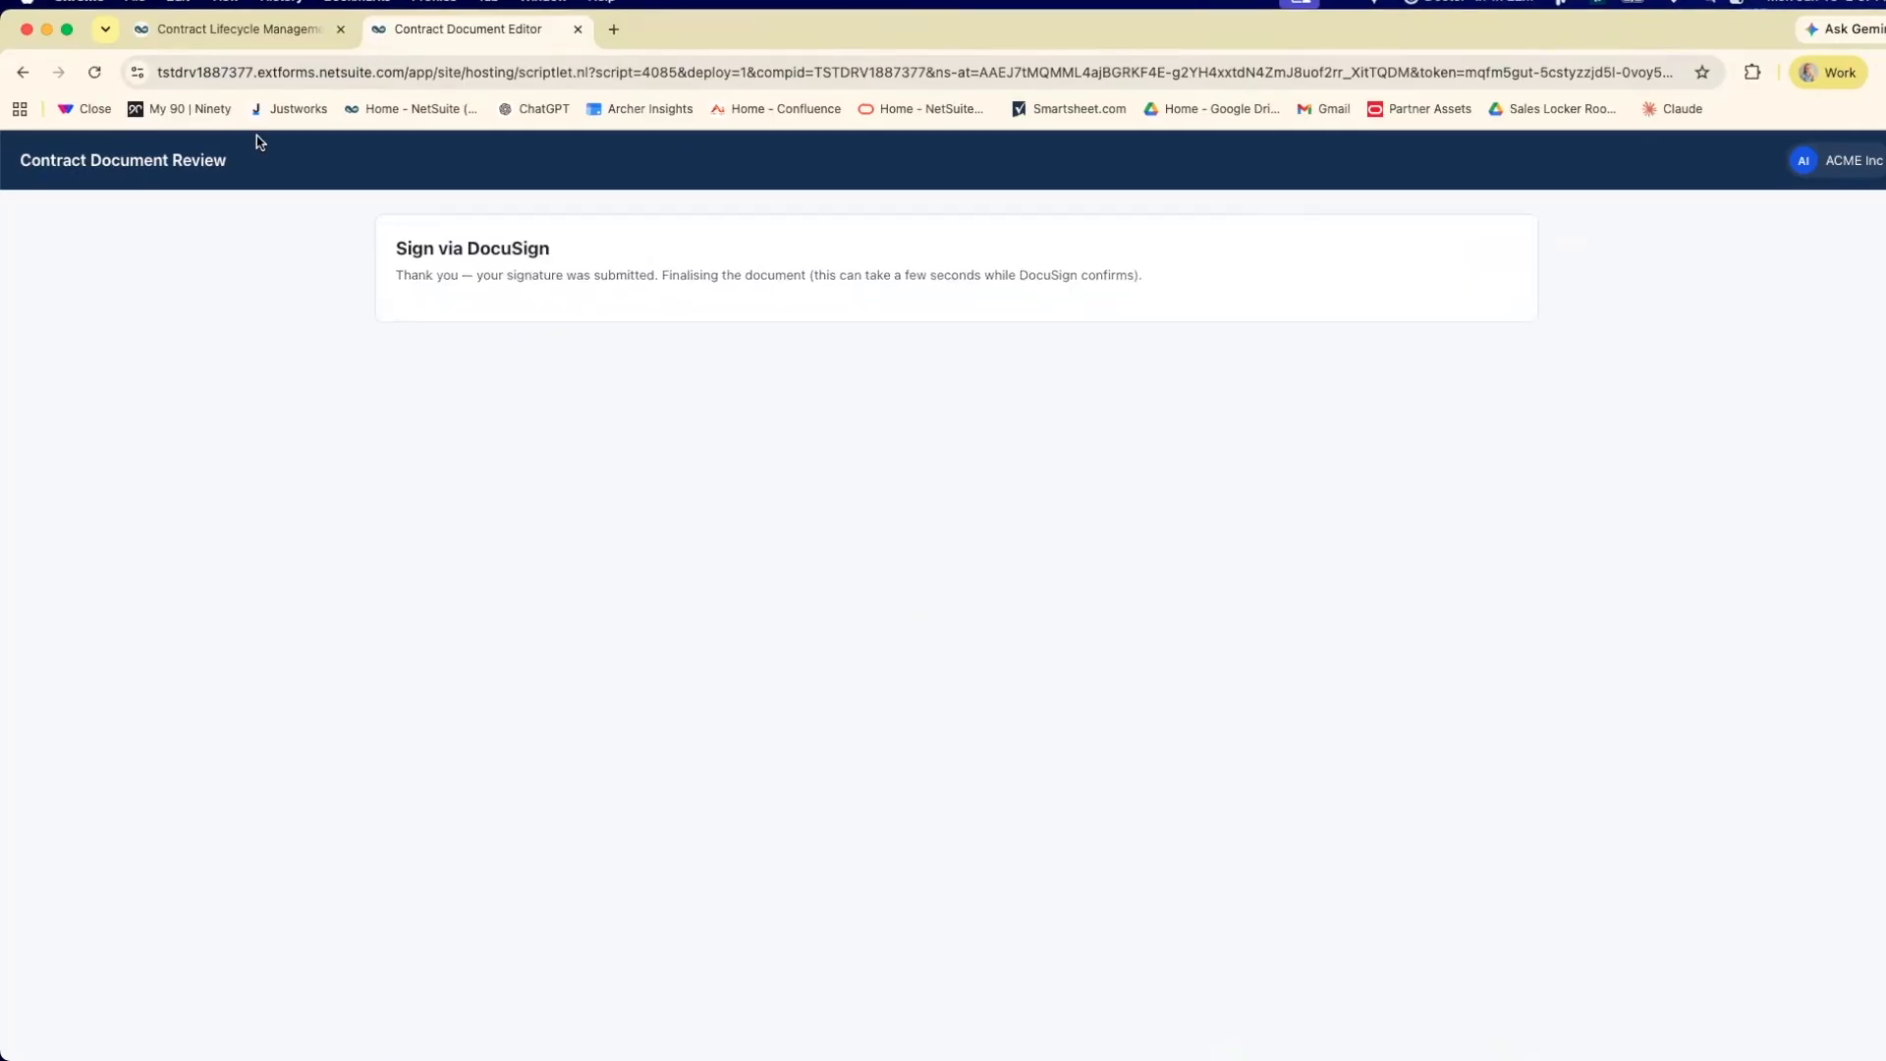
# Return to Contract Lifecycle Management, open a new purchase order, and set its vendor to ACME Inc.
pyautogui.click(259, 35)
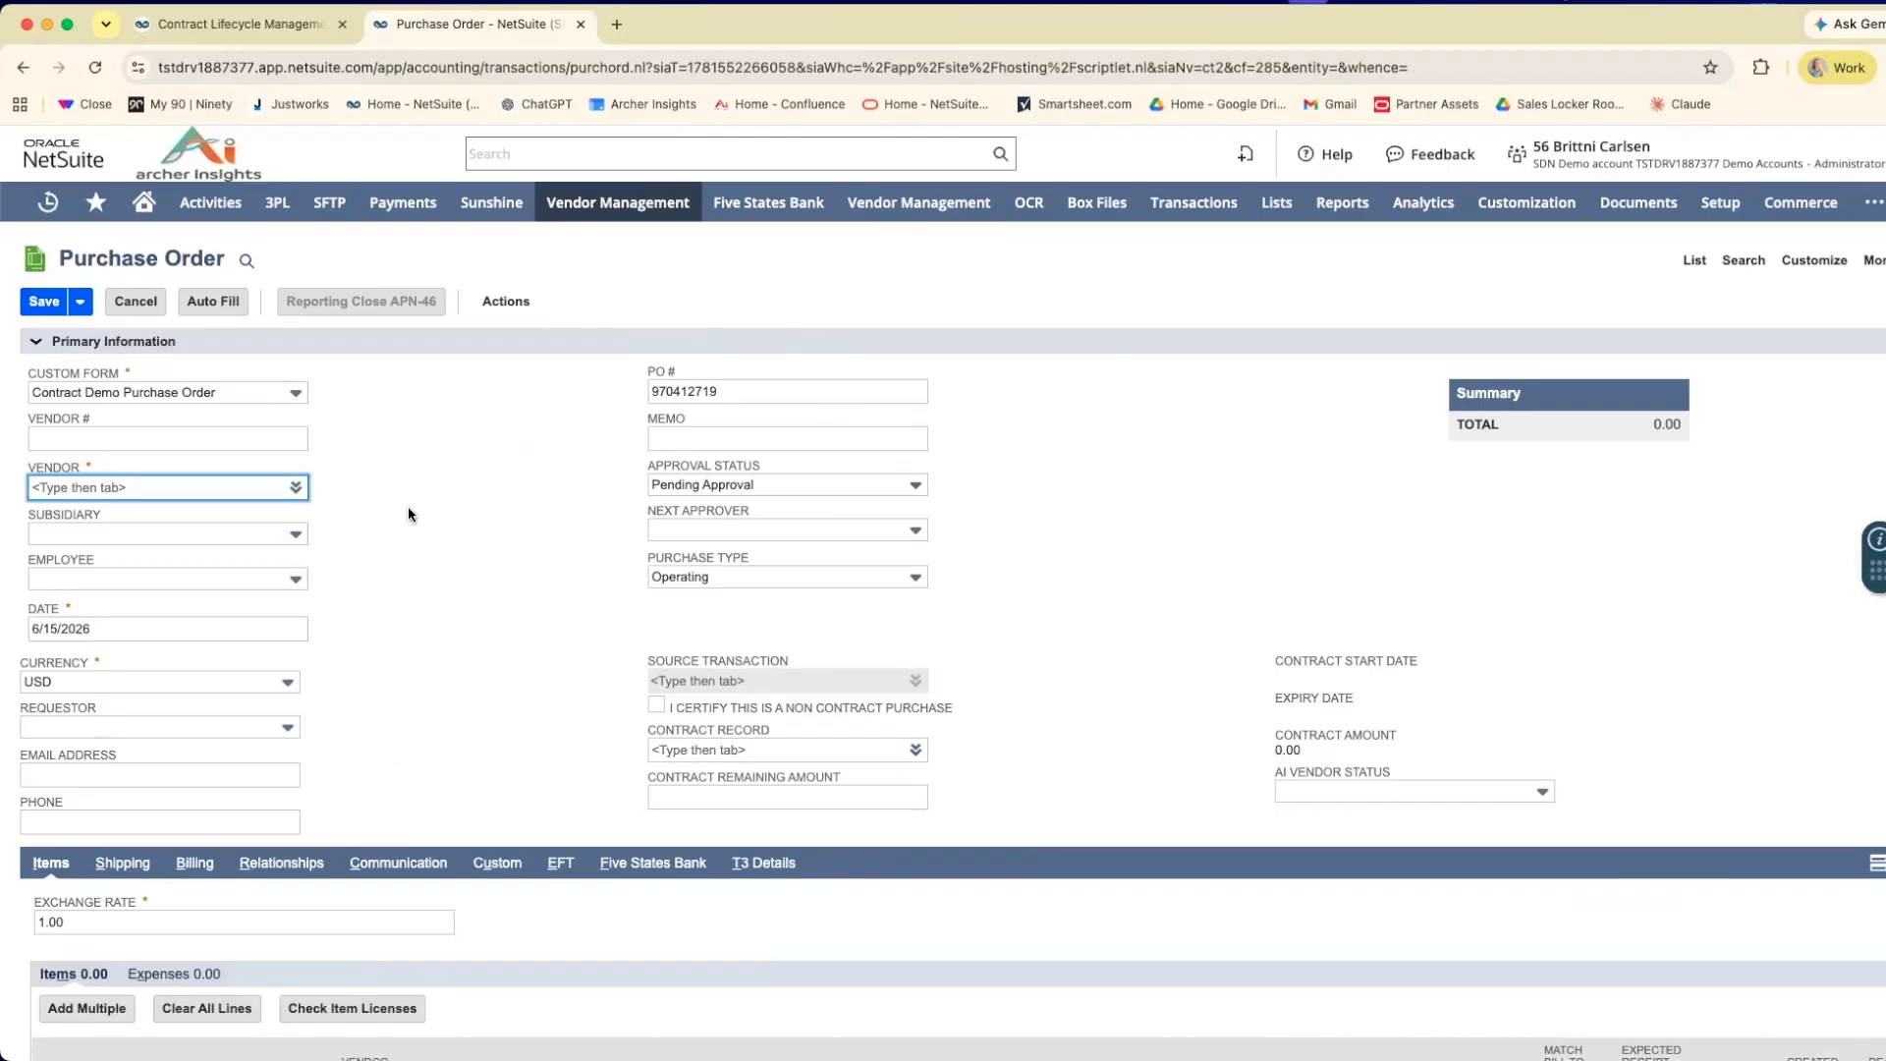
pyautogui.moveTo(199, 496)
pyautogui.write('acme')
pyautogui.click(196, 512)
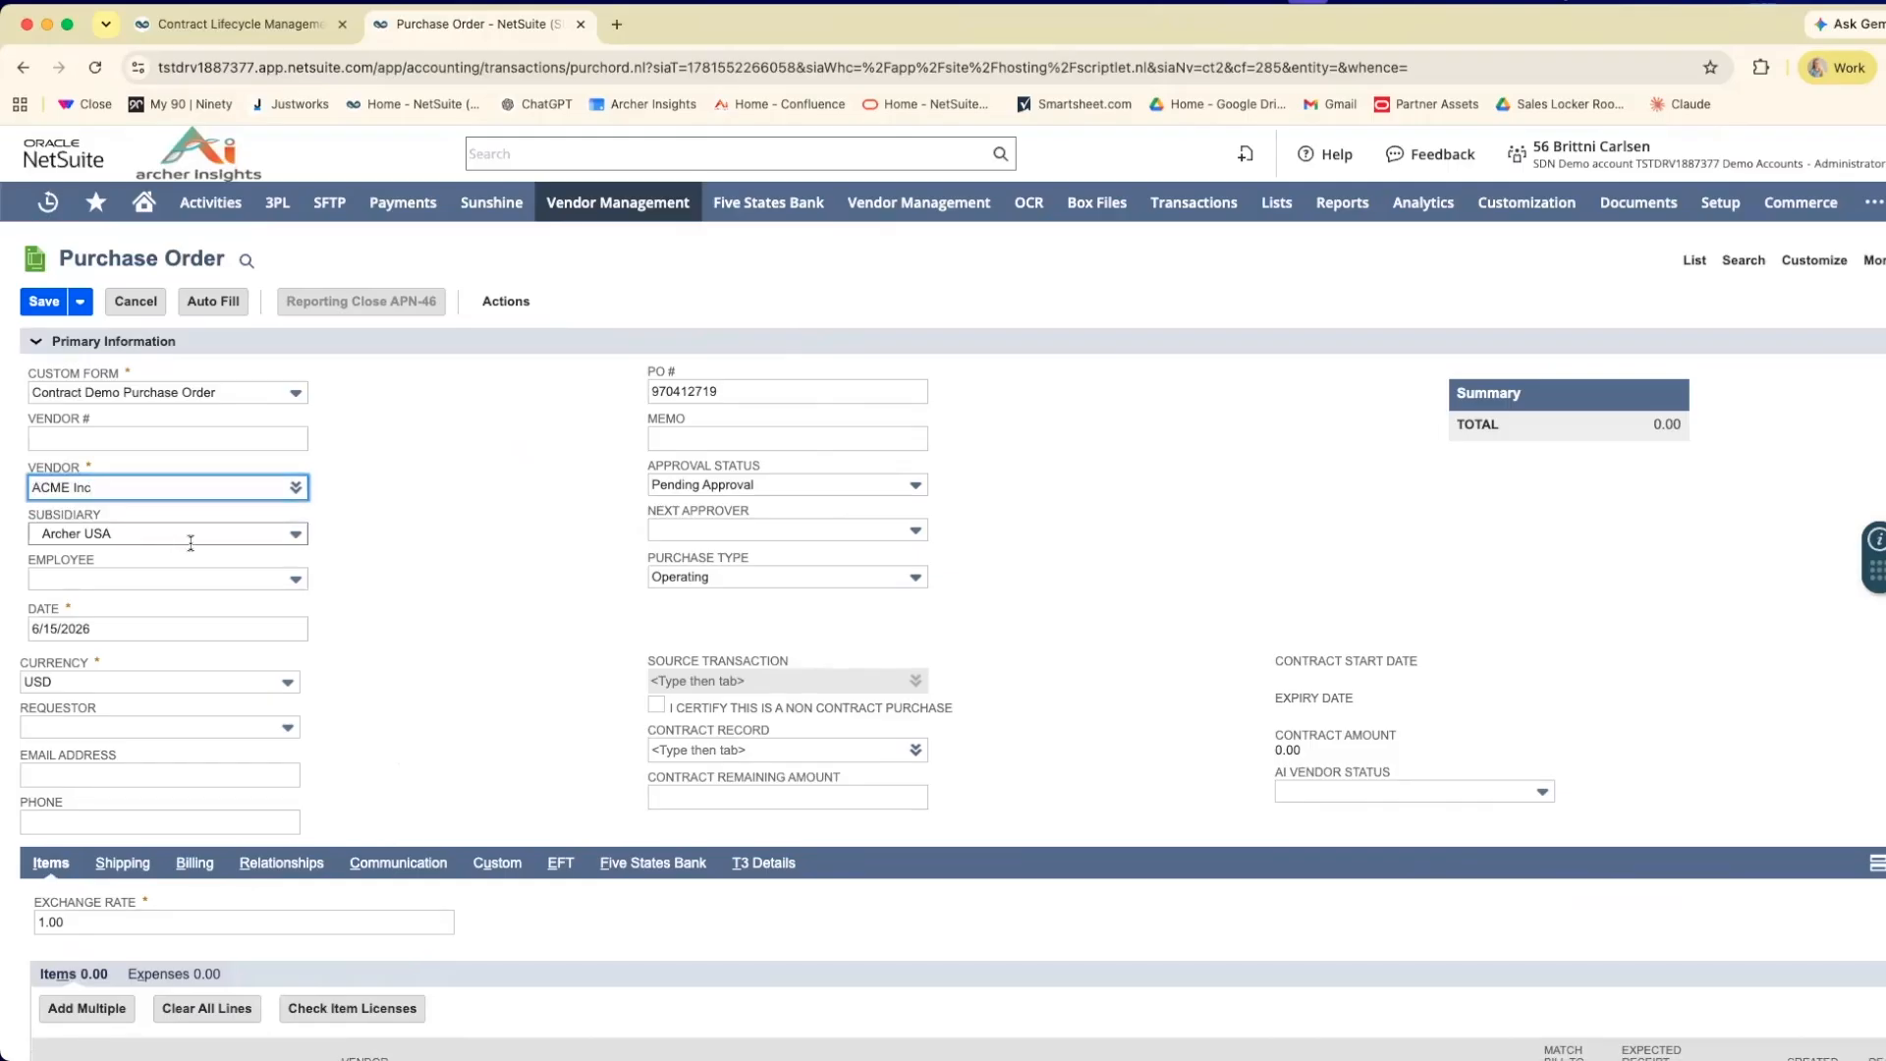
pyautogui.click(420, 544)
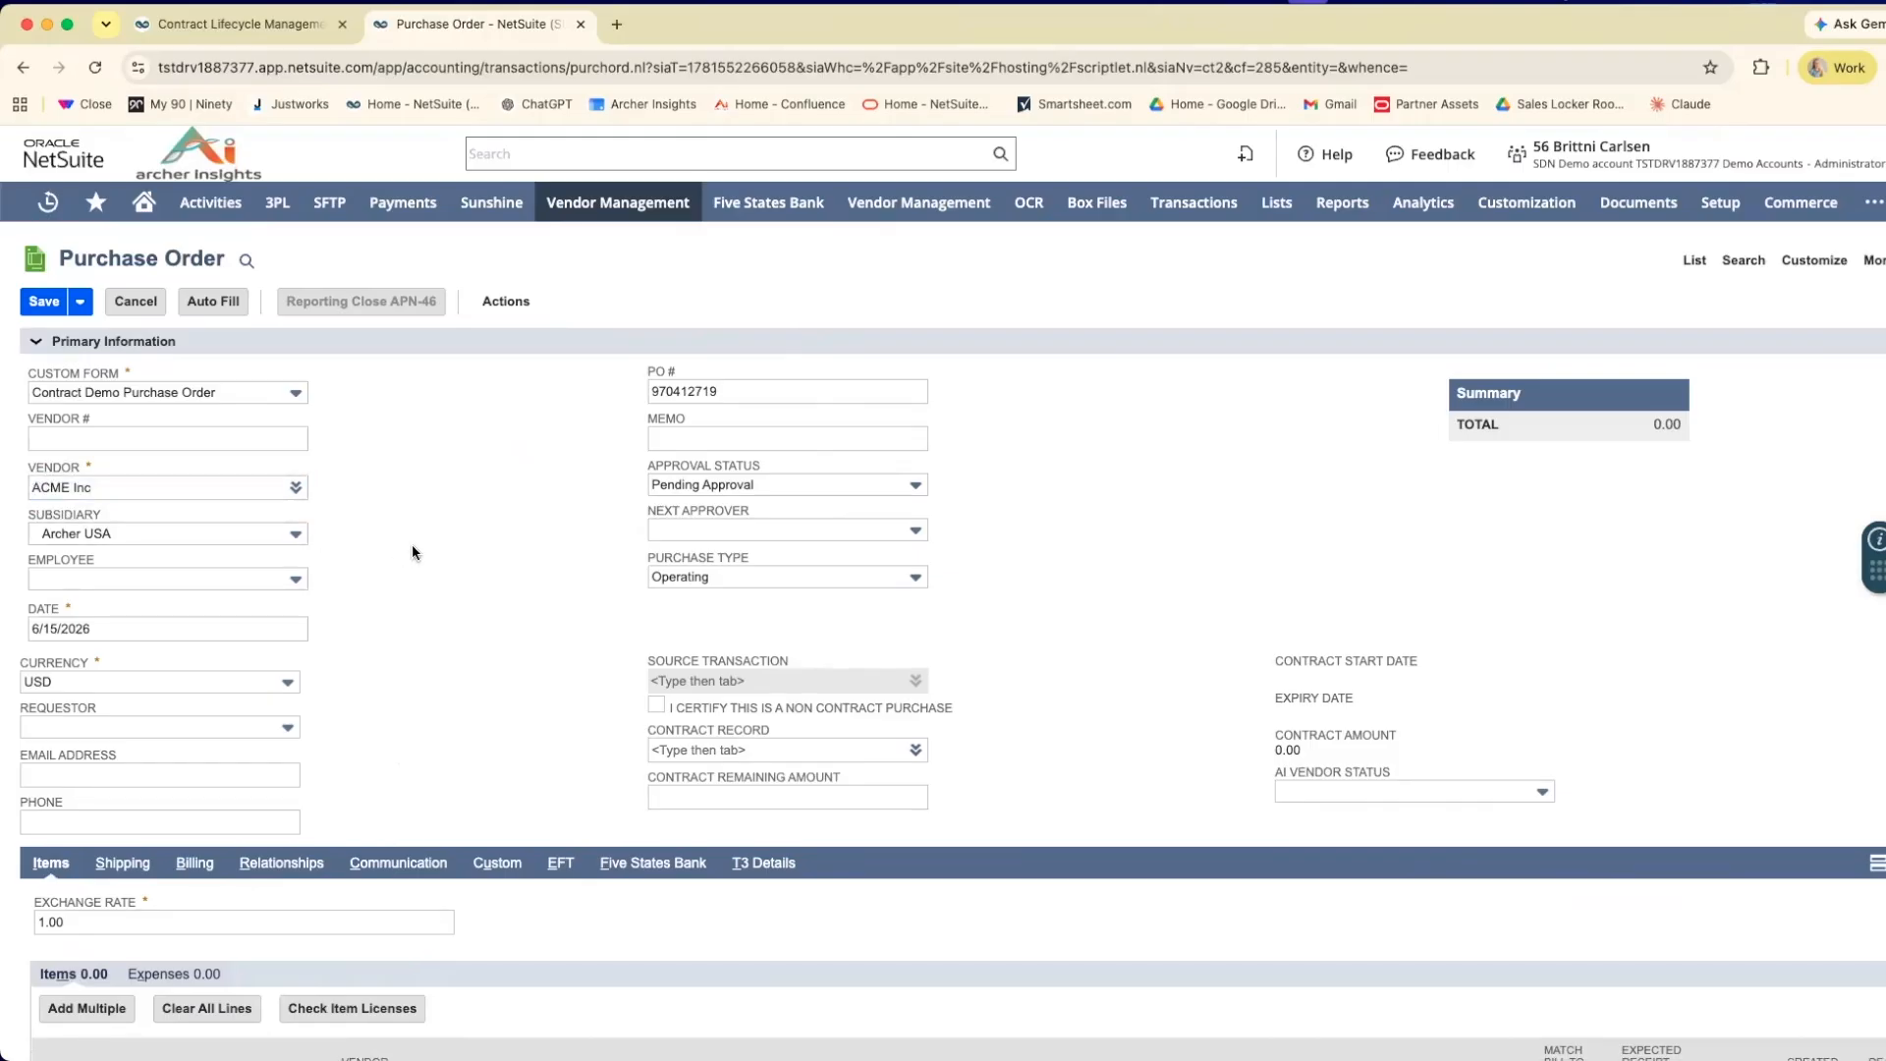
pyautogui.scroll(-1, 411, 550)
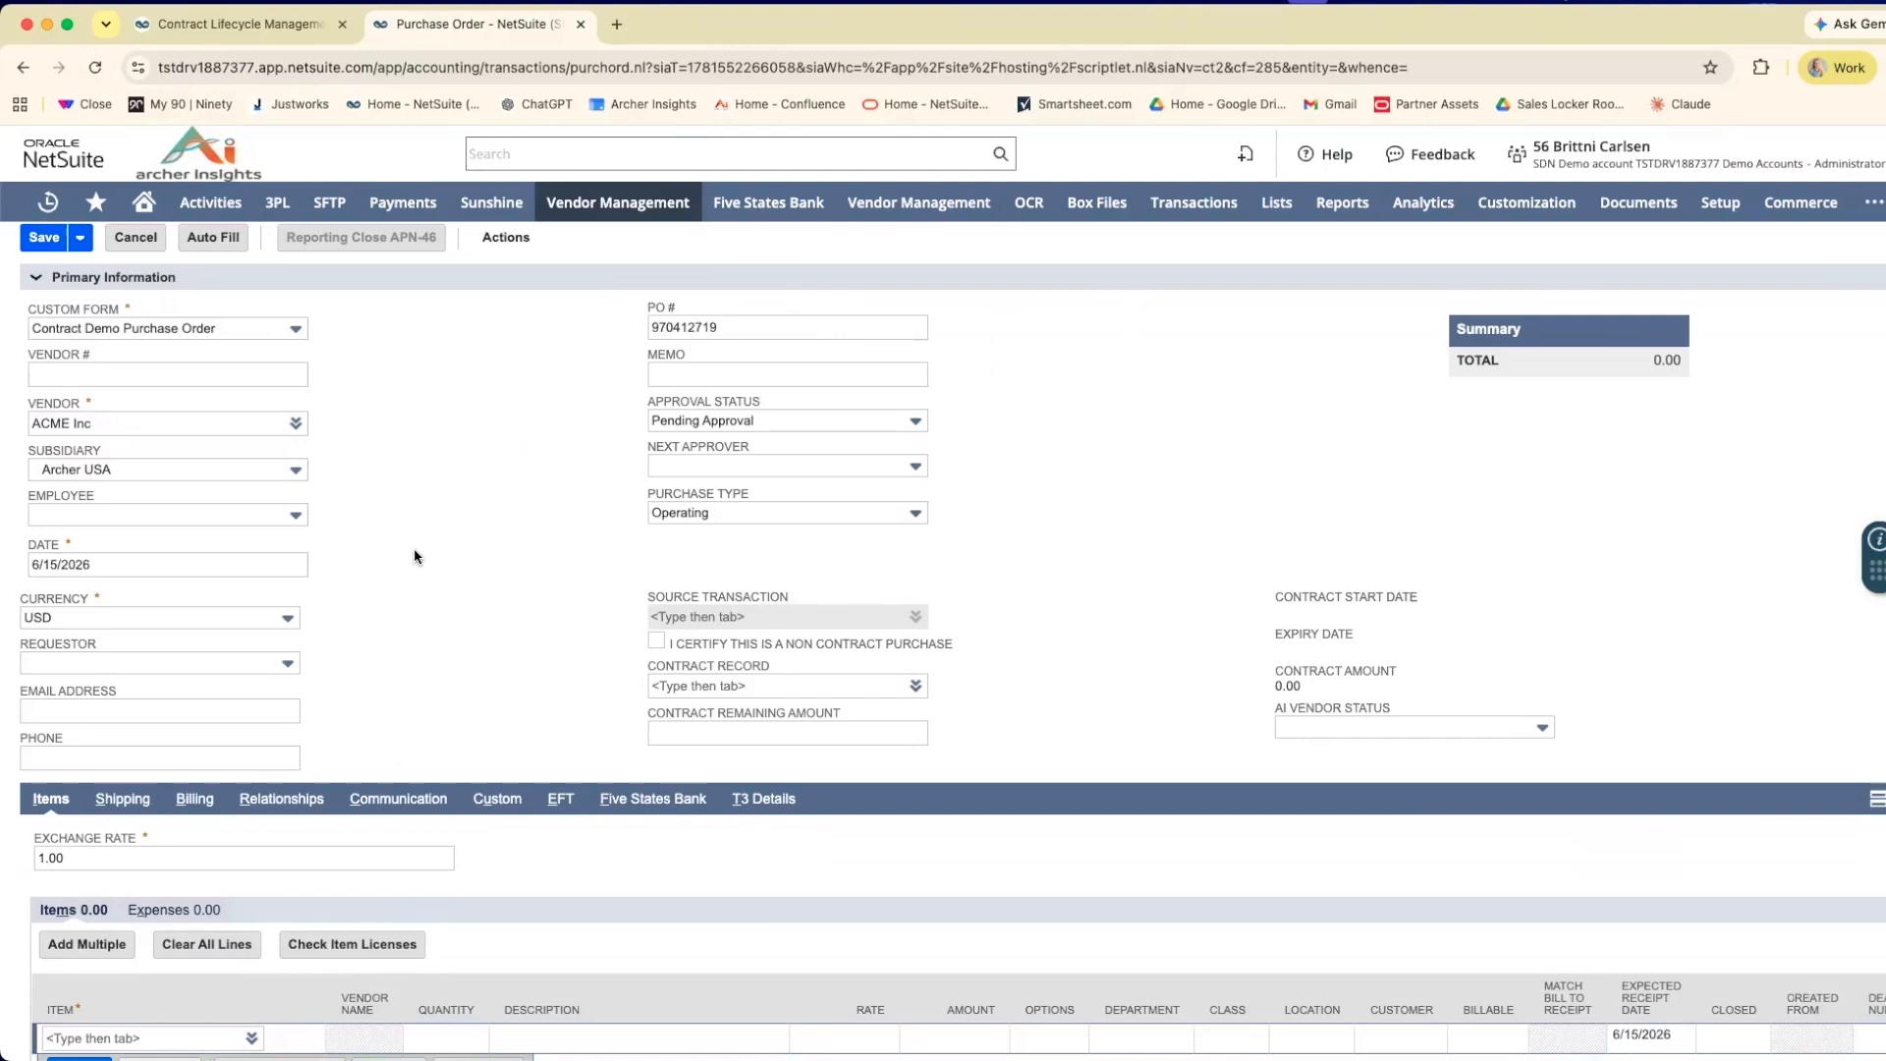
# Link the purchase order to contract record CLM01096.
pyautogui.click(691, 685)
pyautogui.write('CLM')
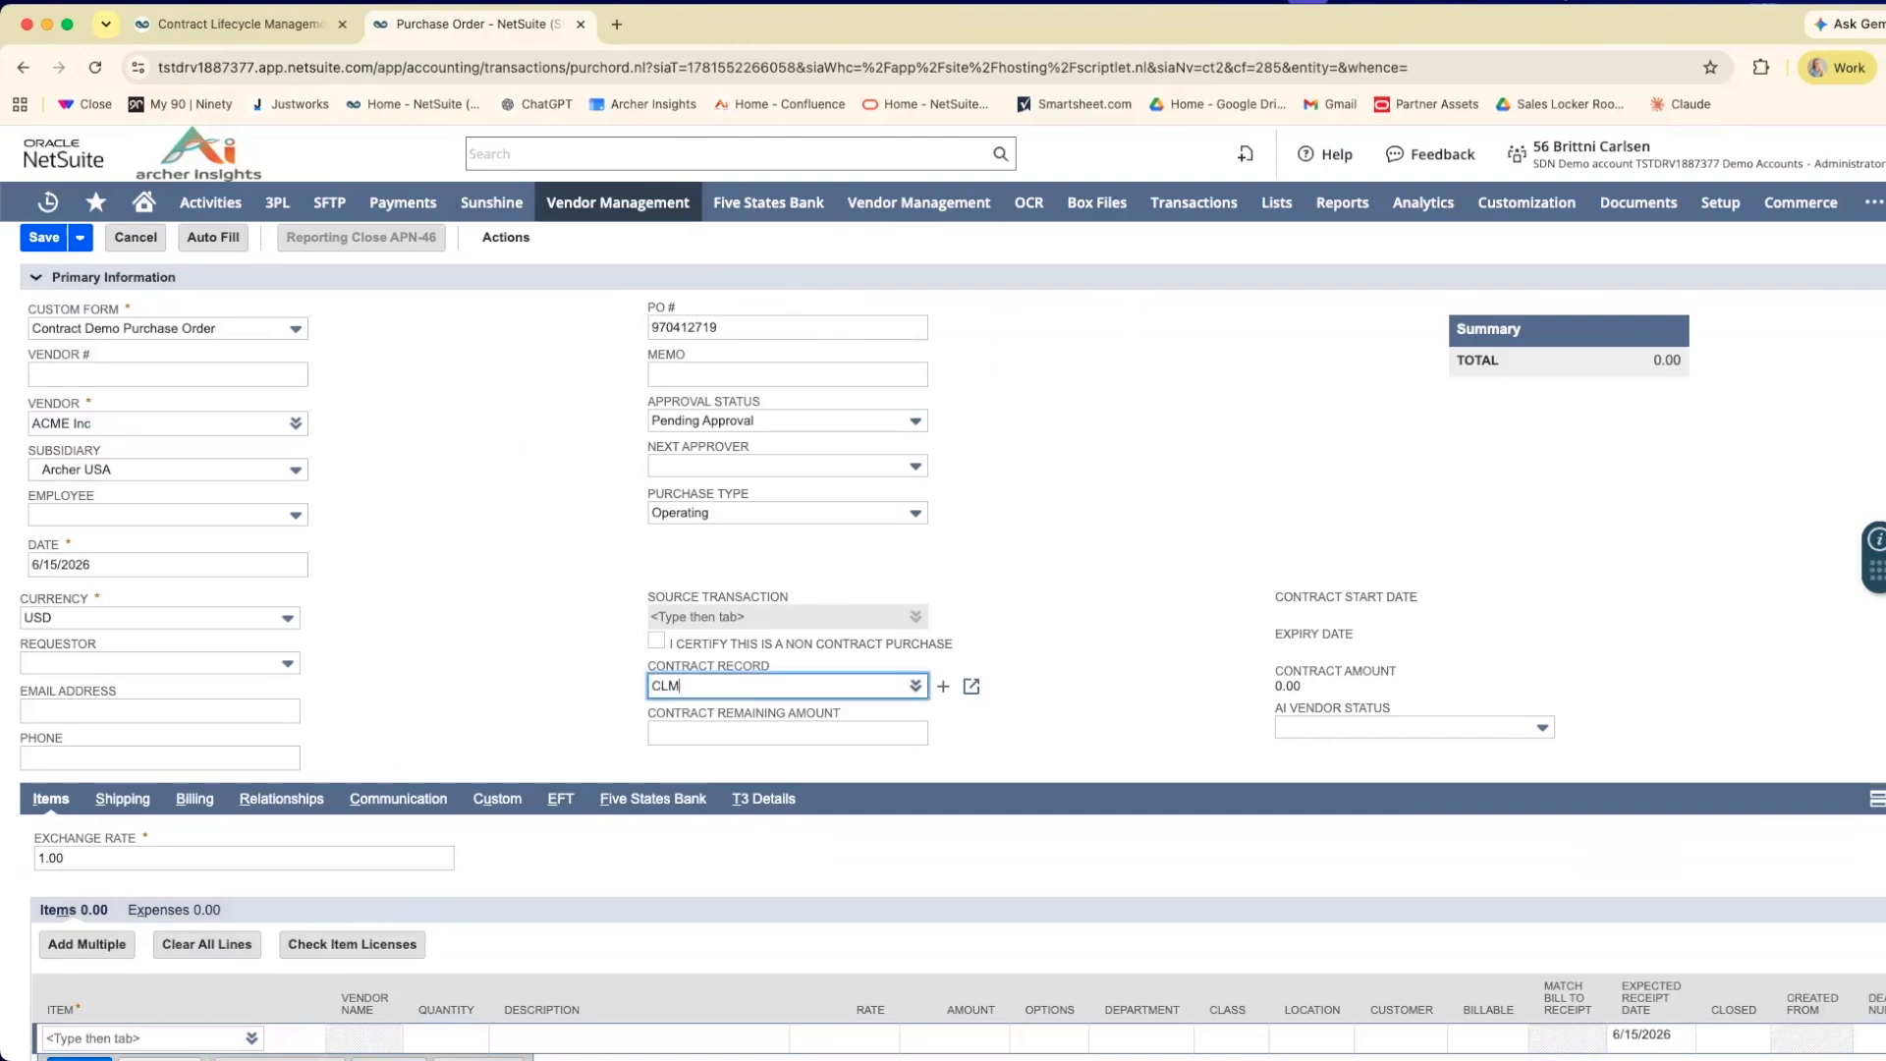
pyautogui.press('Return')
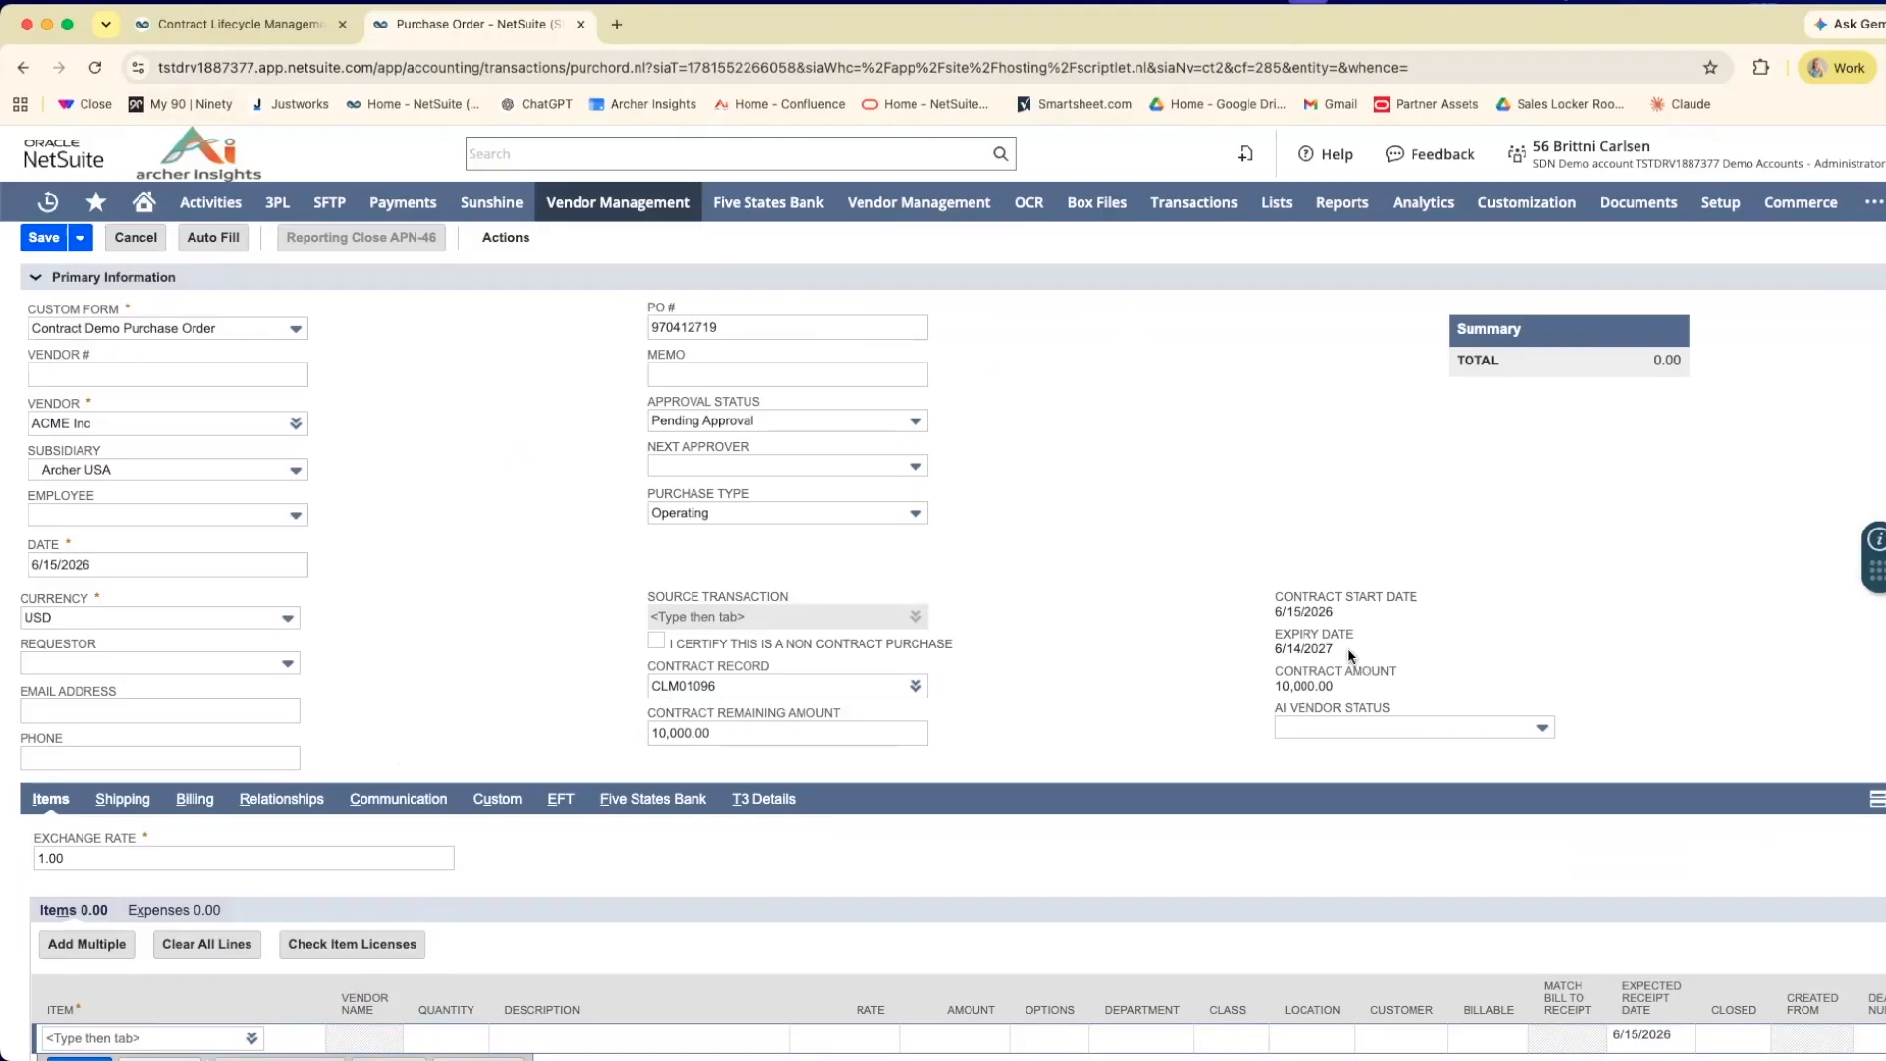
# Choose LAVENDER NITRL GLV 2M SM 250PK as the item on the purchase order's first line.
pyautogui.scroll(-2, 1098, 672)
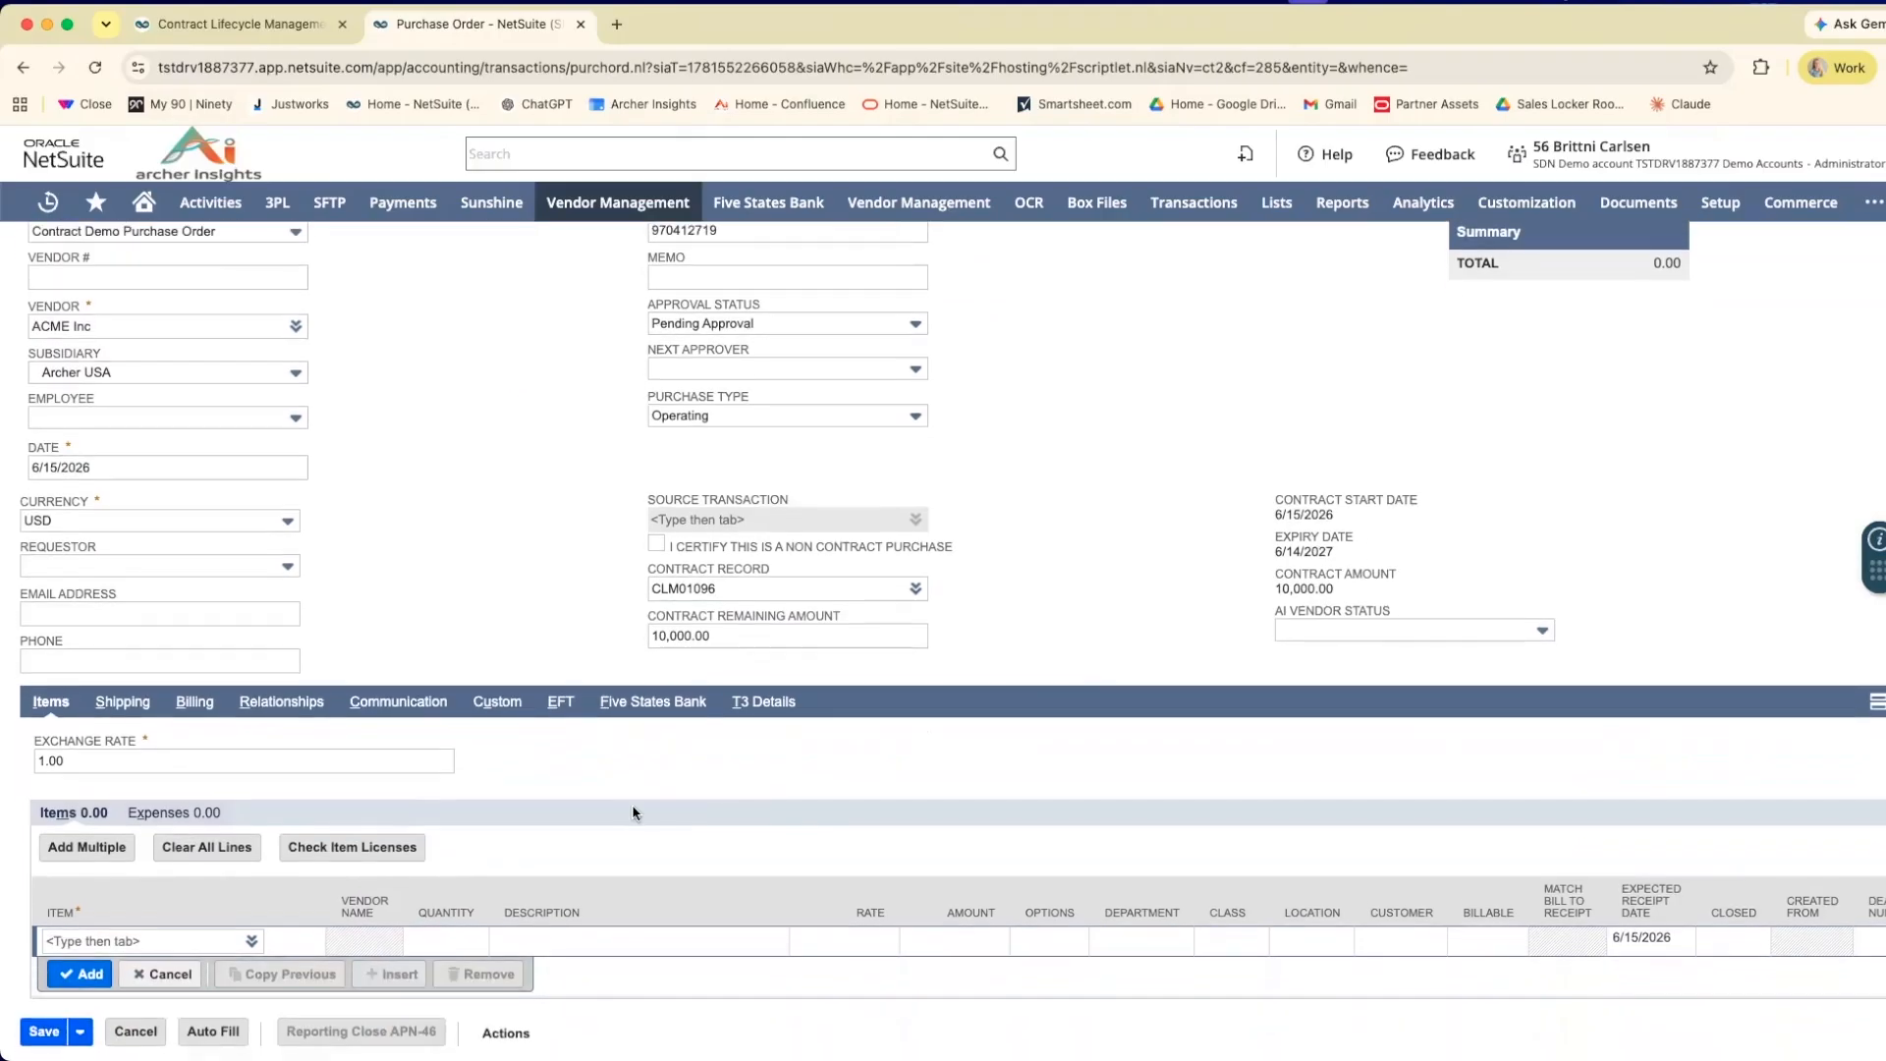
pyautogui.click(172, 931)
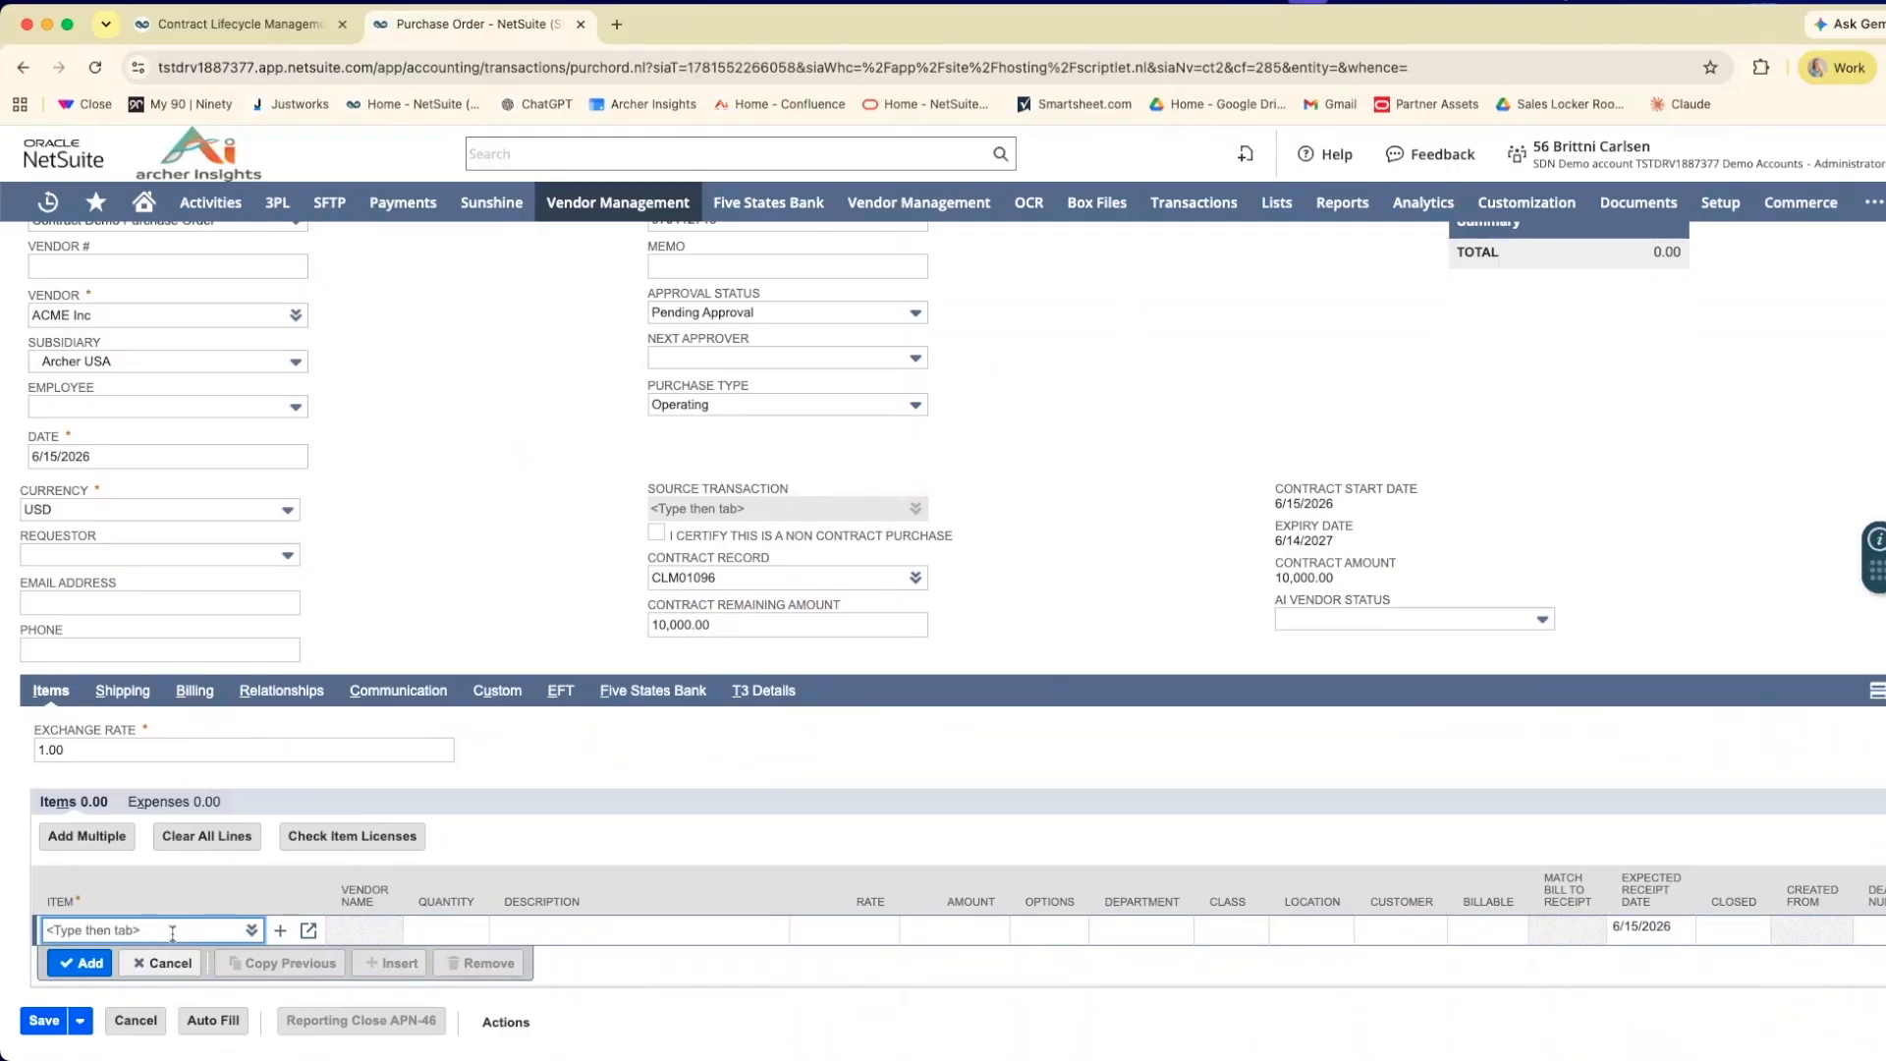
pyautogui.write('laven')
pyautogui.click(160, 954)
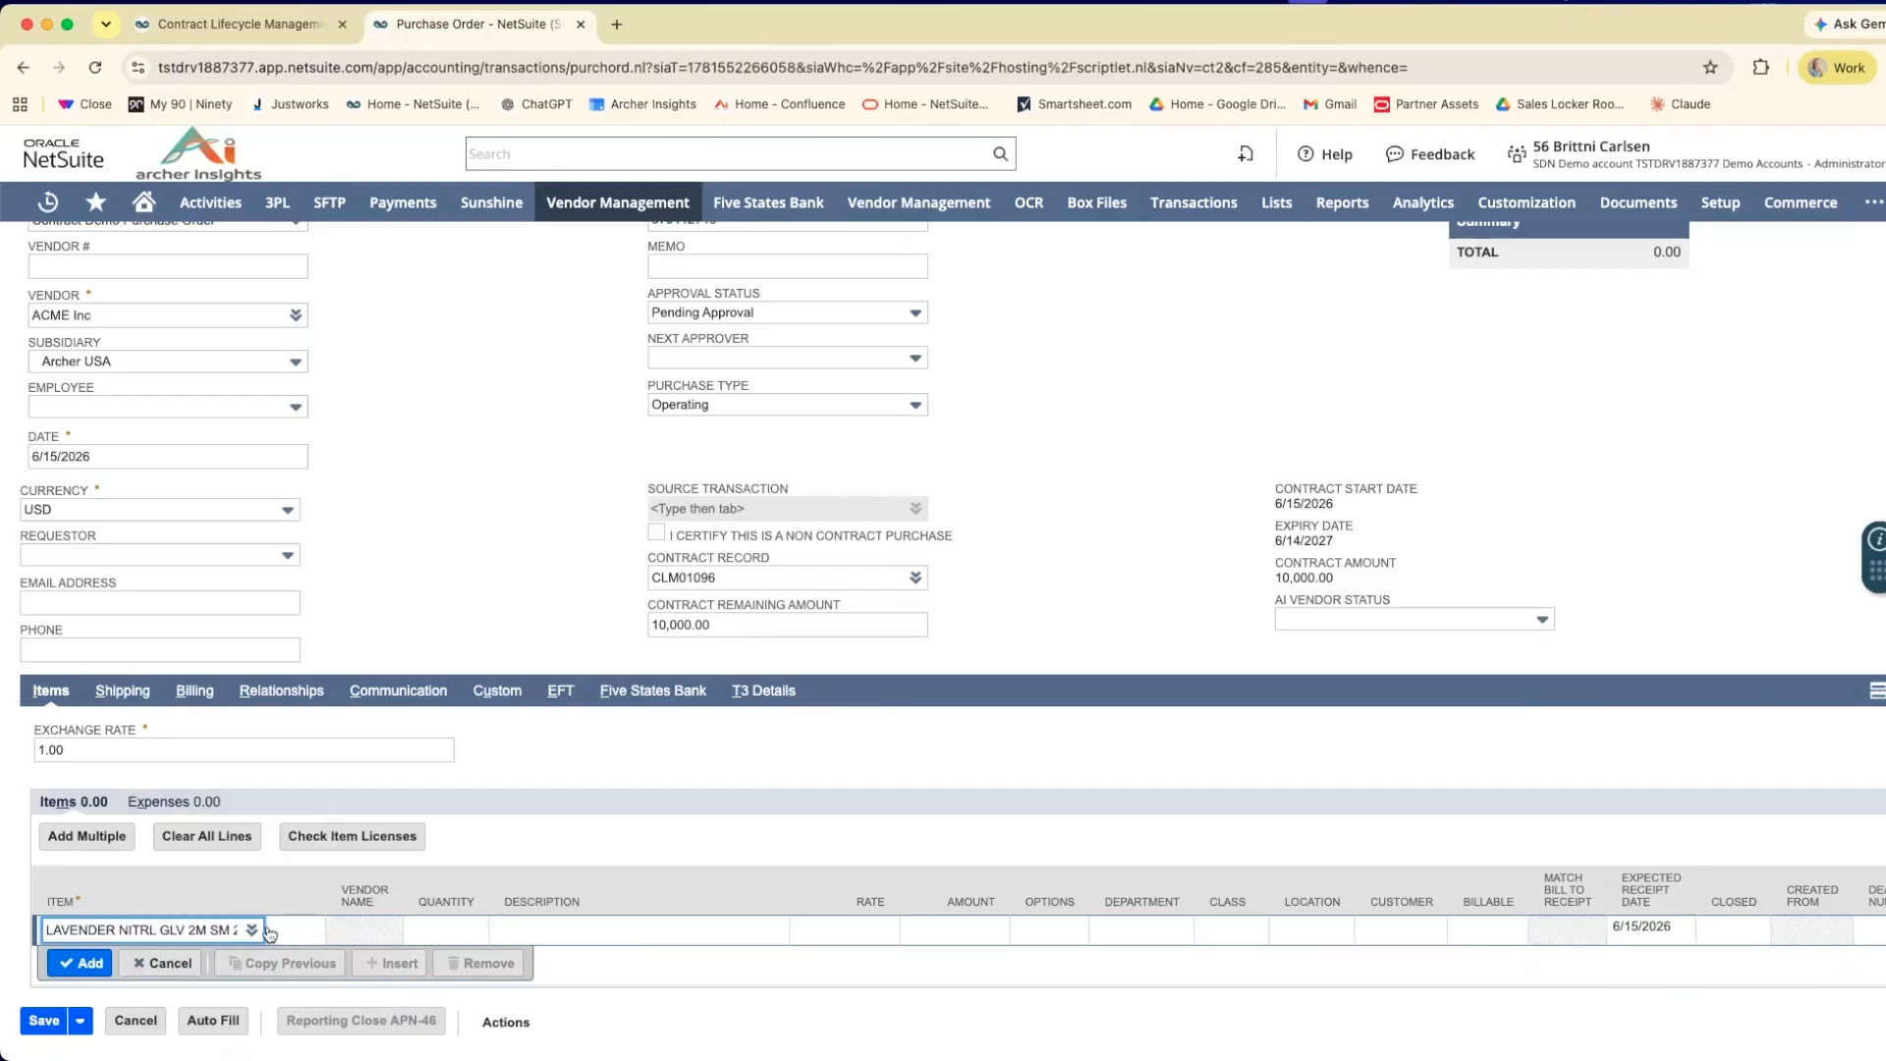
pyautogui.scroll(-2, 392, 922)
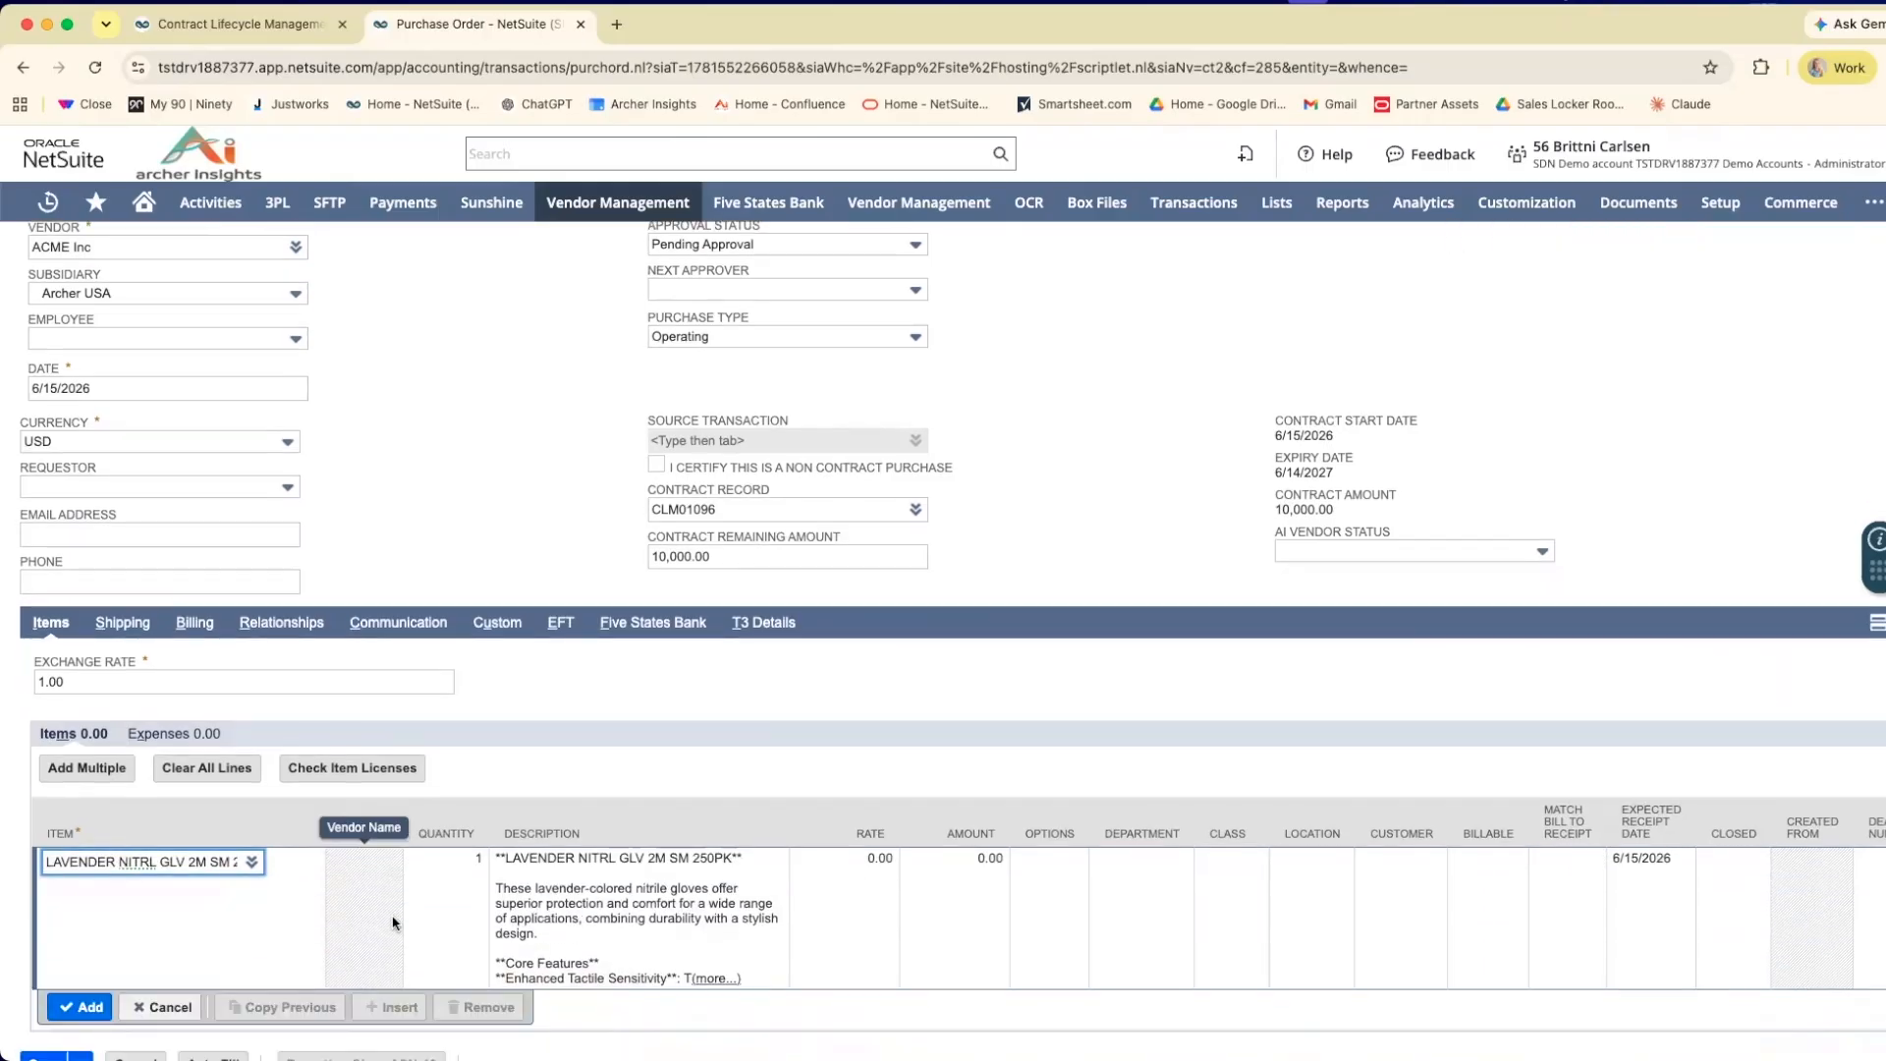
# Set the glove line's quantity to 1,000 and its rate to 5.00, and add the line to the order.
pyautogui.click(439, 876)
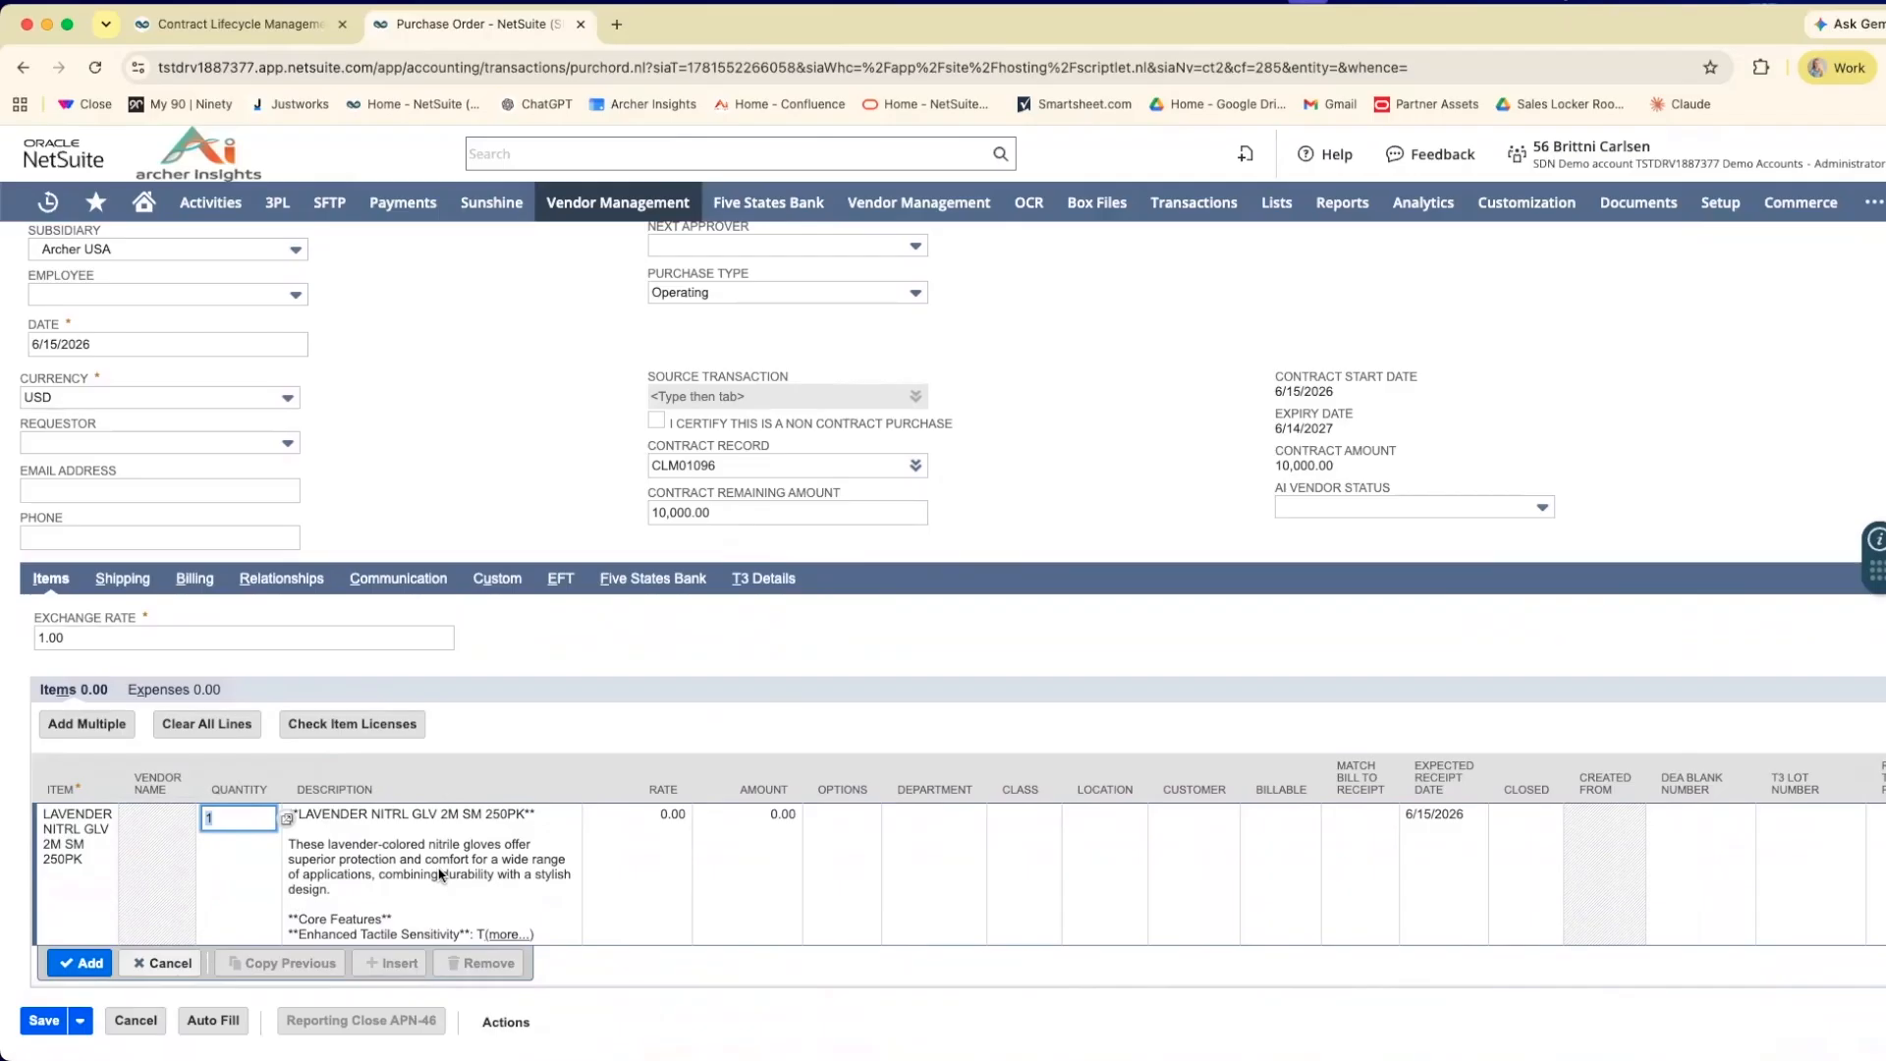
pyautogui.write('000')
pyautogui.click(627, 833)
pyautogui.write('5')
pyautogui.click(716, 656)
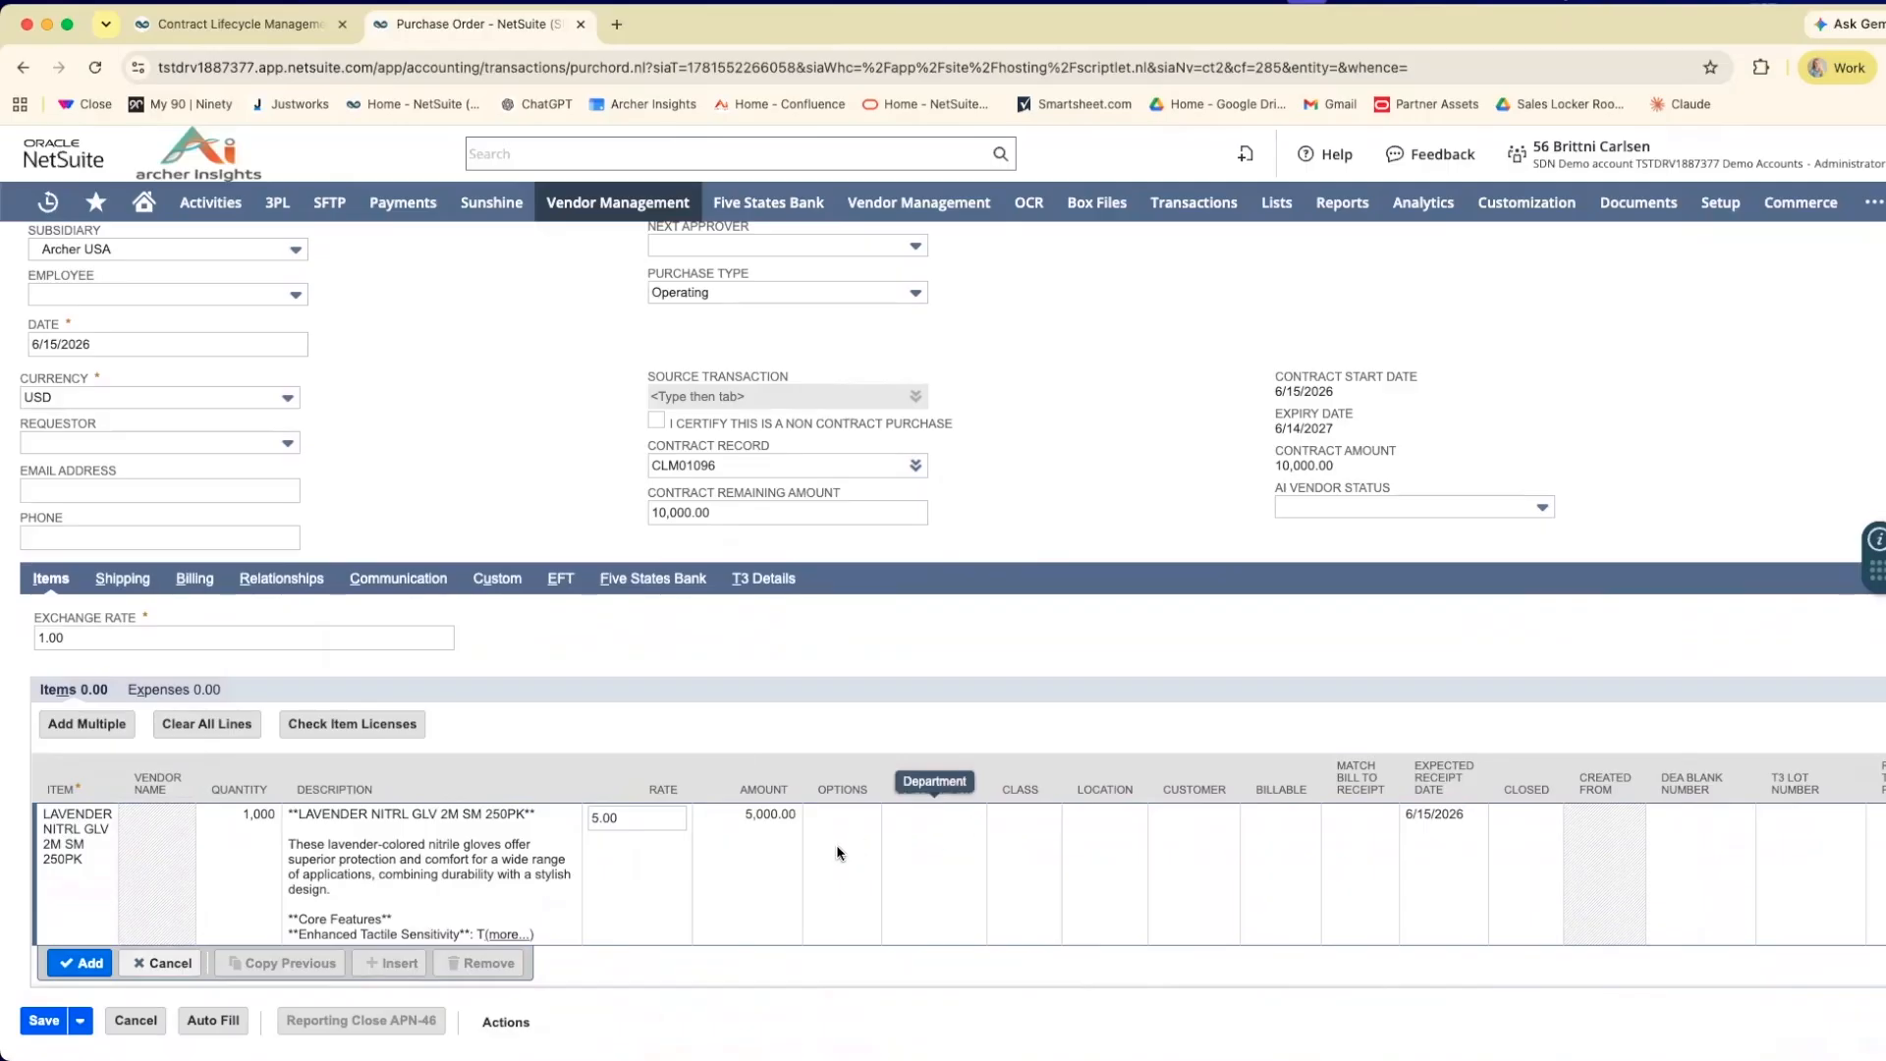
pyautogui.hscroll(3, 1048, 891)
pyautogui.hscroll(-3, 1048, 891)
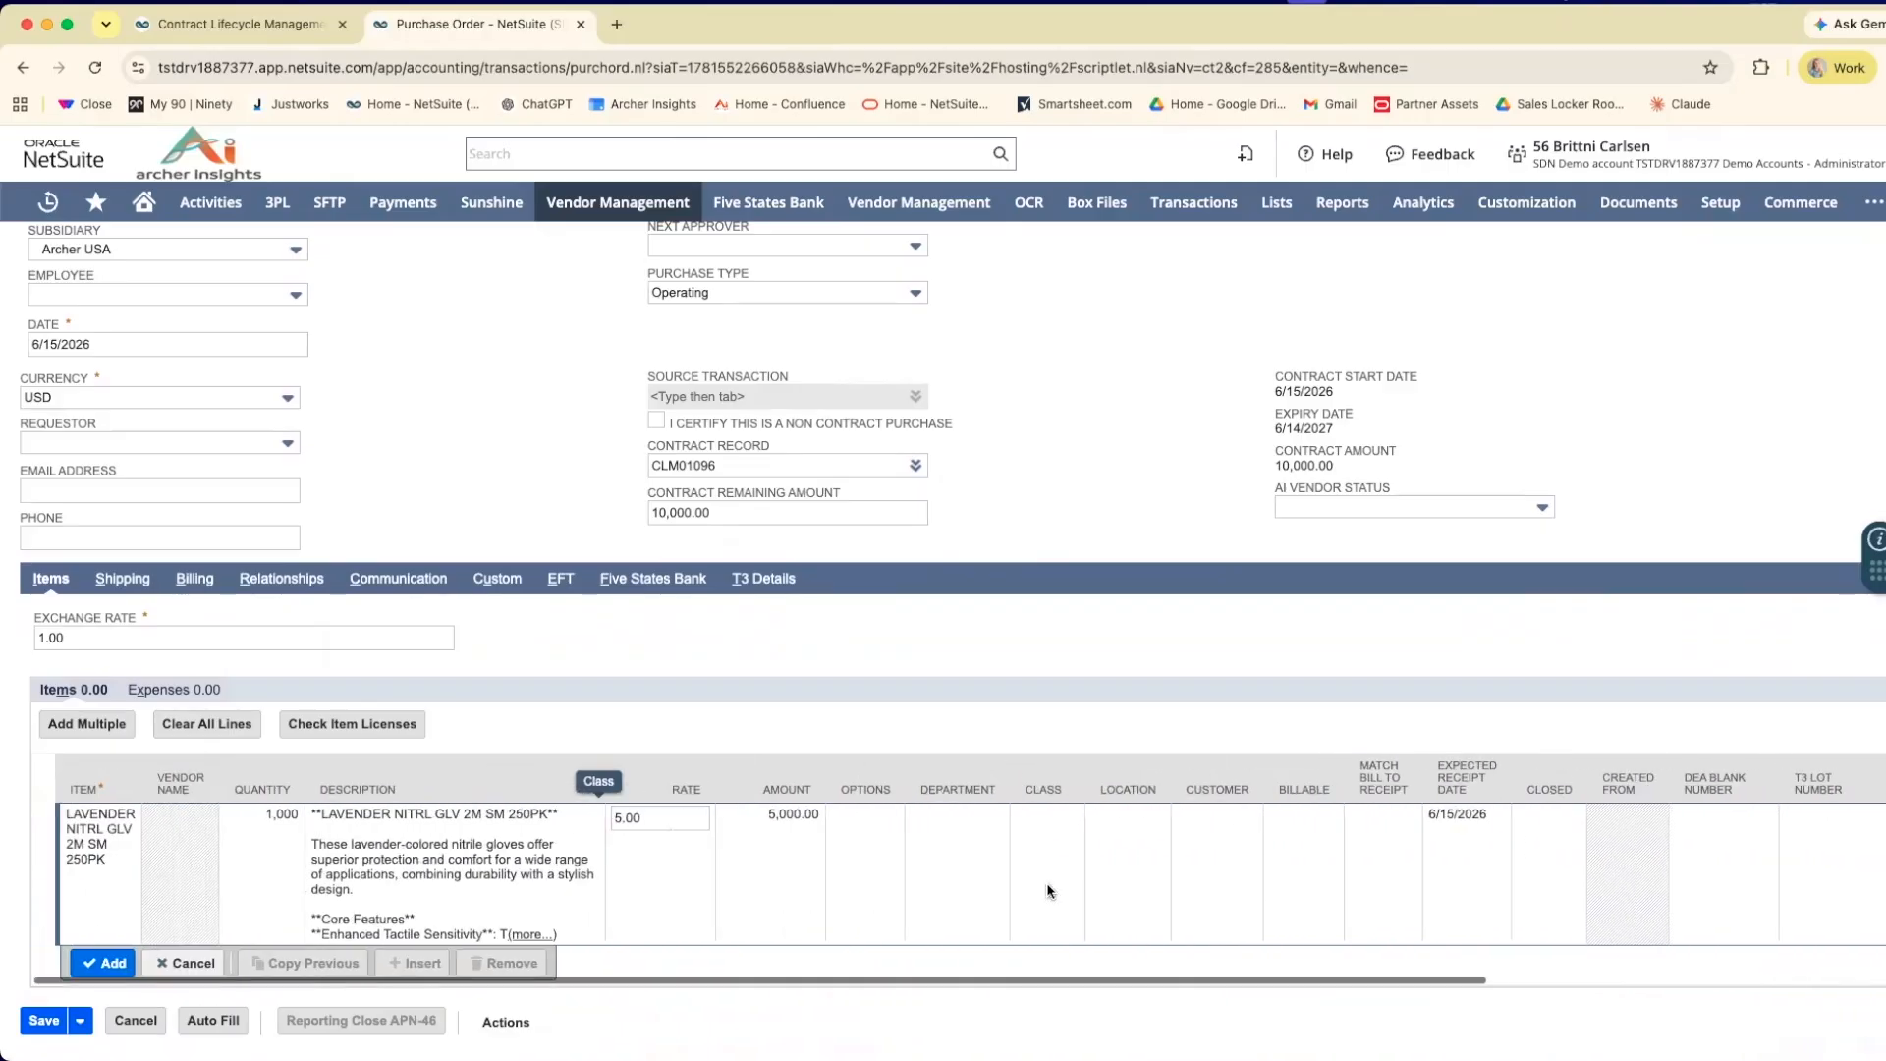
pyautogui.click(86, 965)
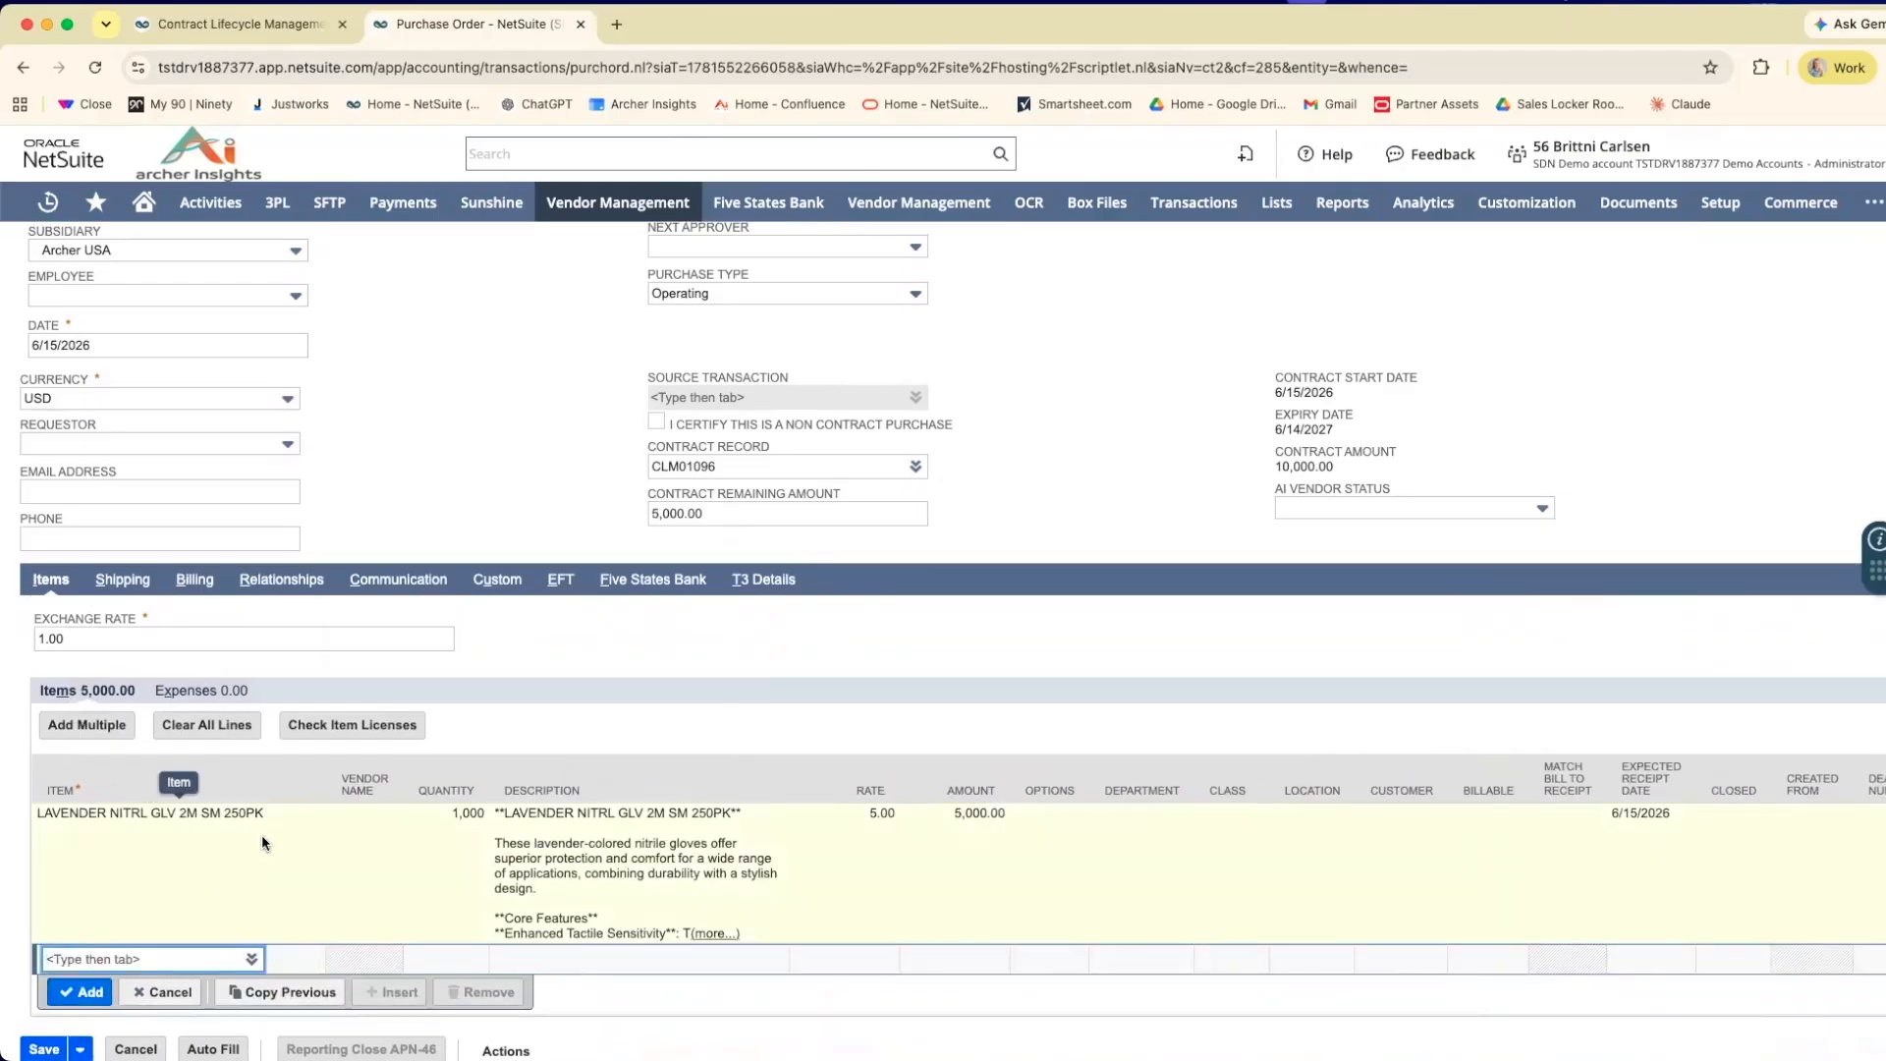
# Save the purchase order and review its contract details and item line.
pyautogui.scroll(3, 295, 842)
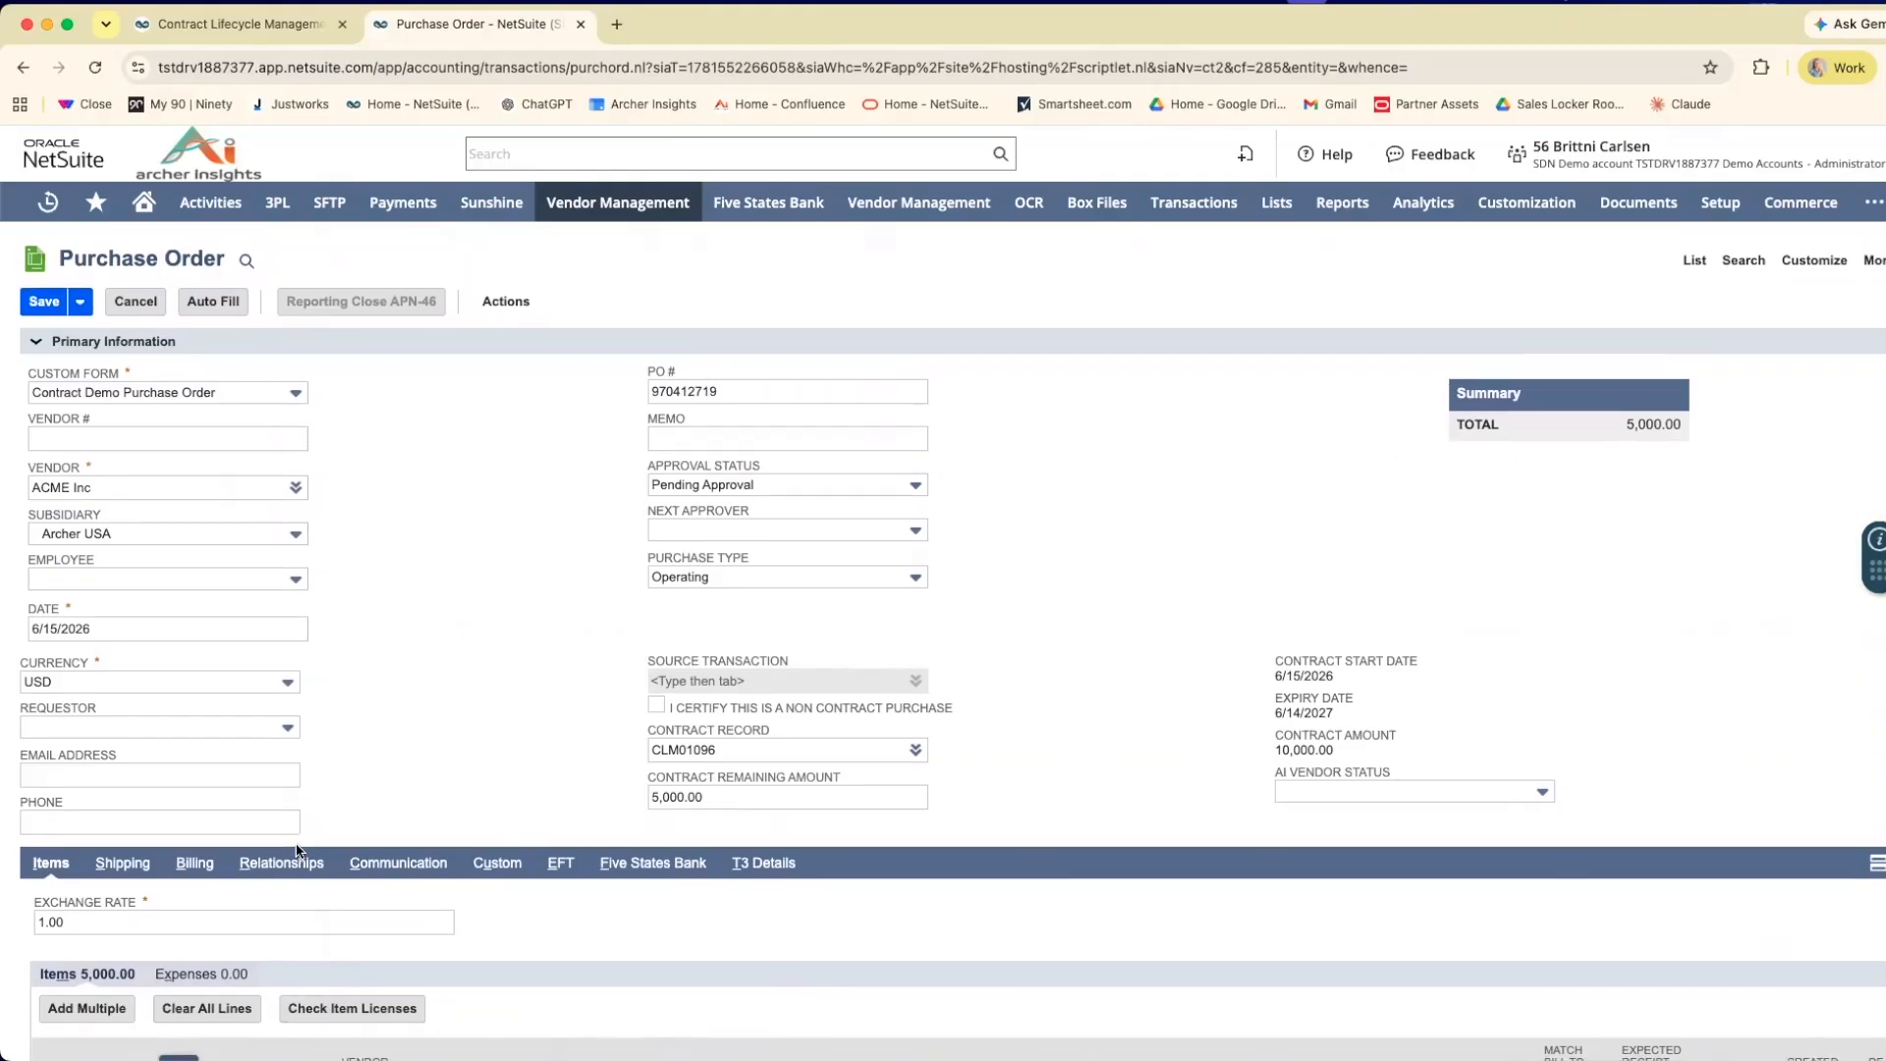
pyautogui.click(43, 303)
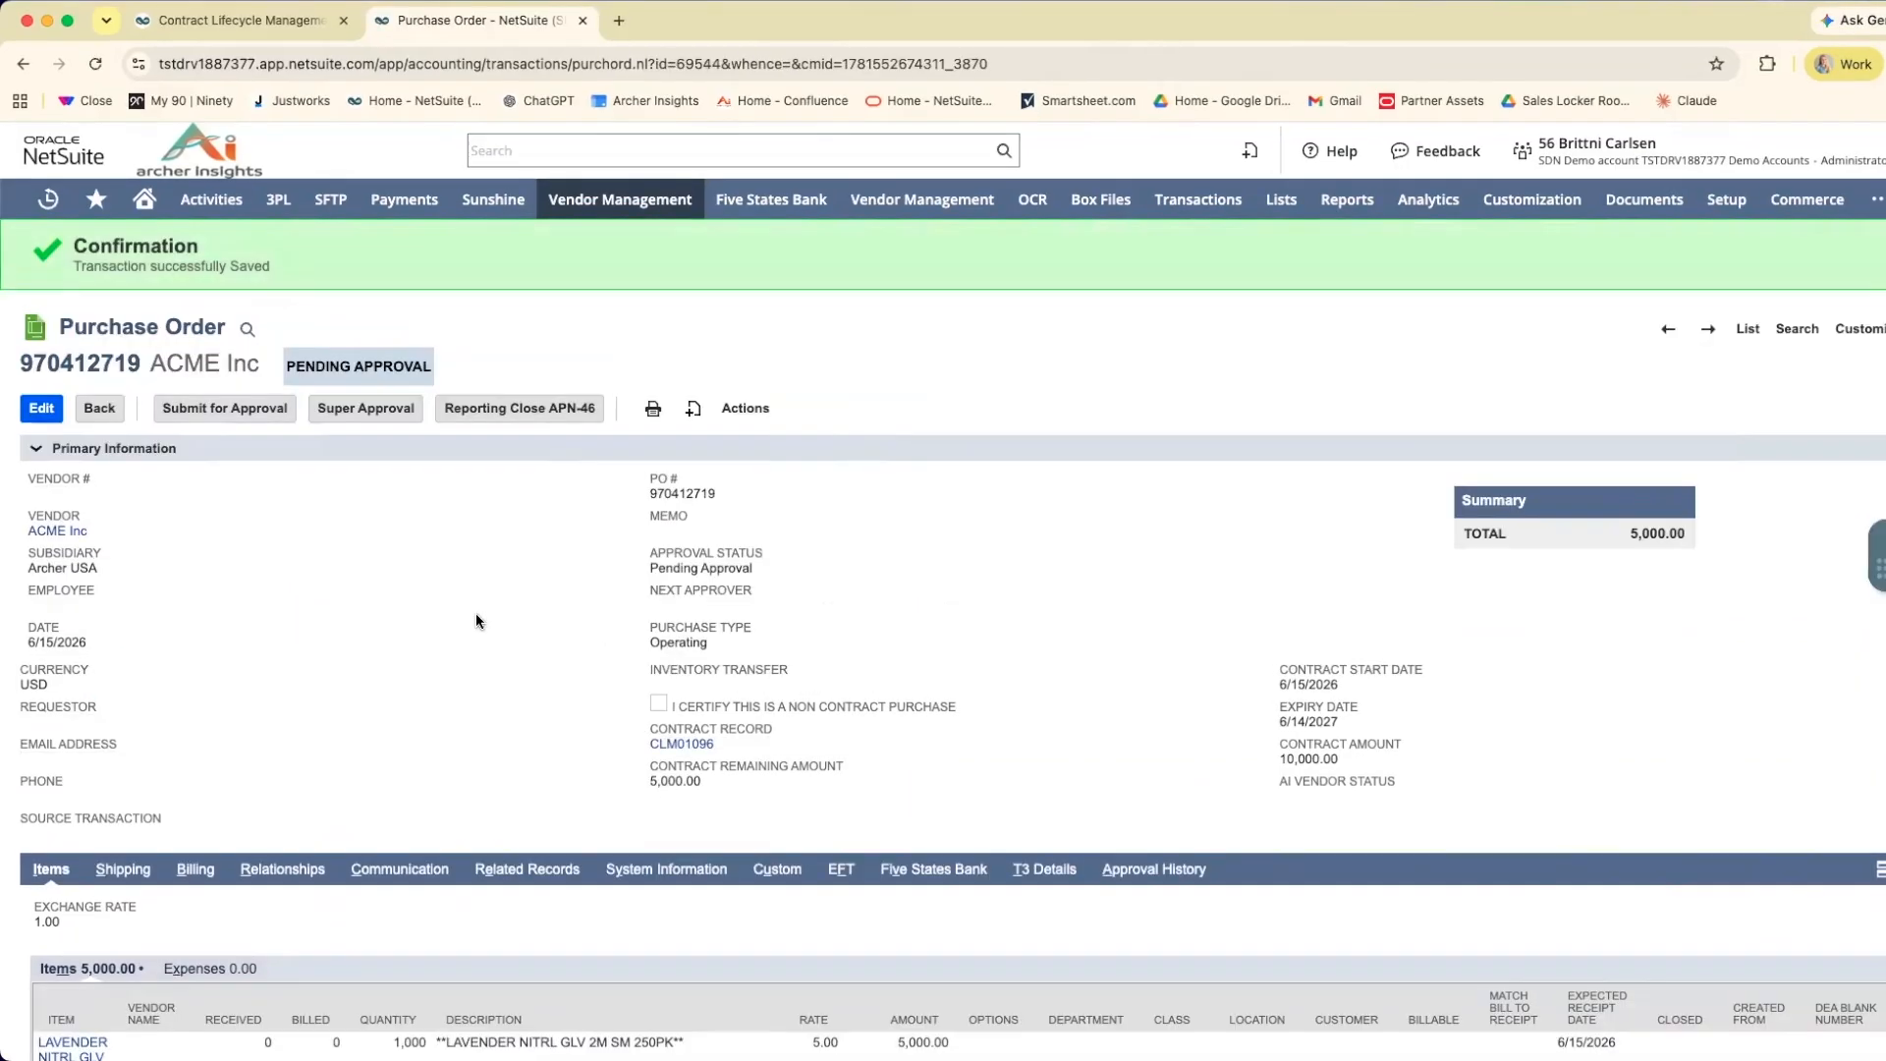
pyautogui.scroll(-2, 475, 621)
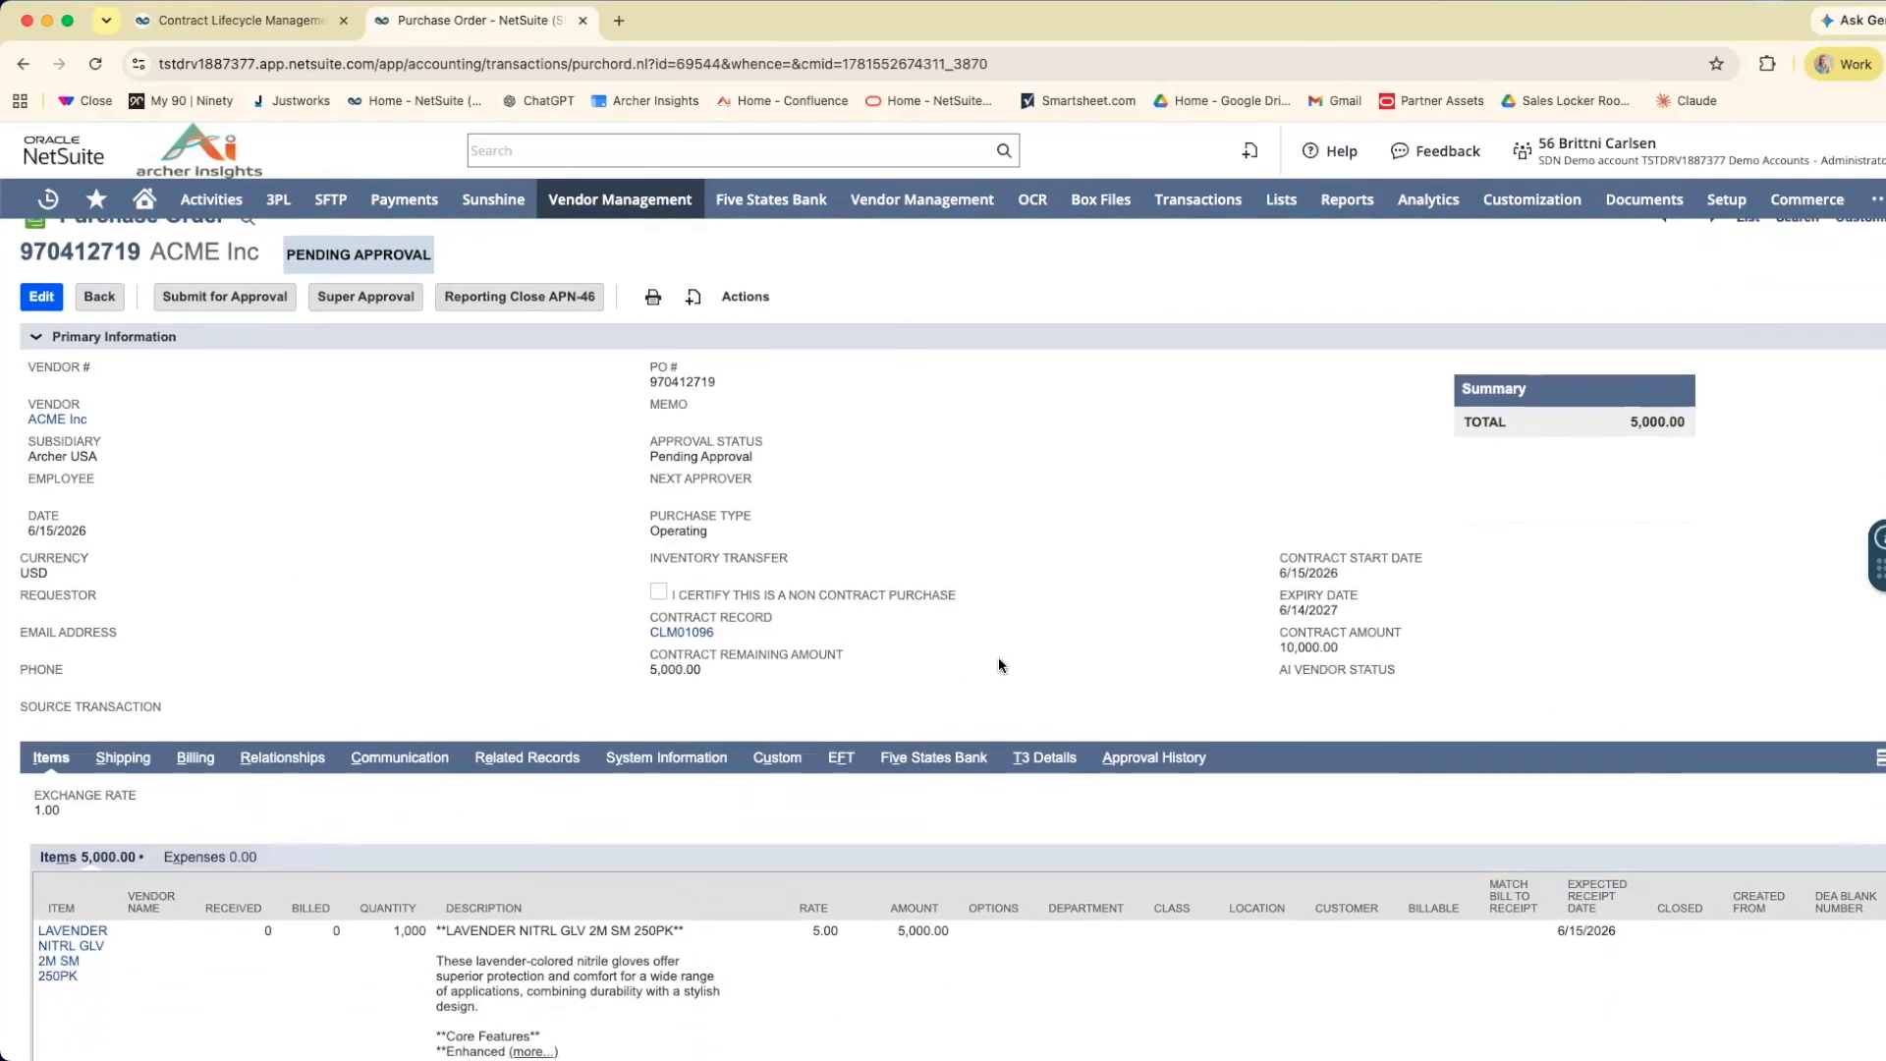
pyautogui.scroll(-2, 998, 657)
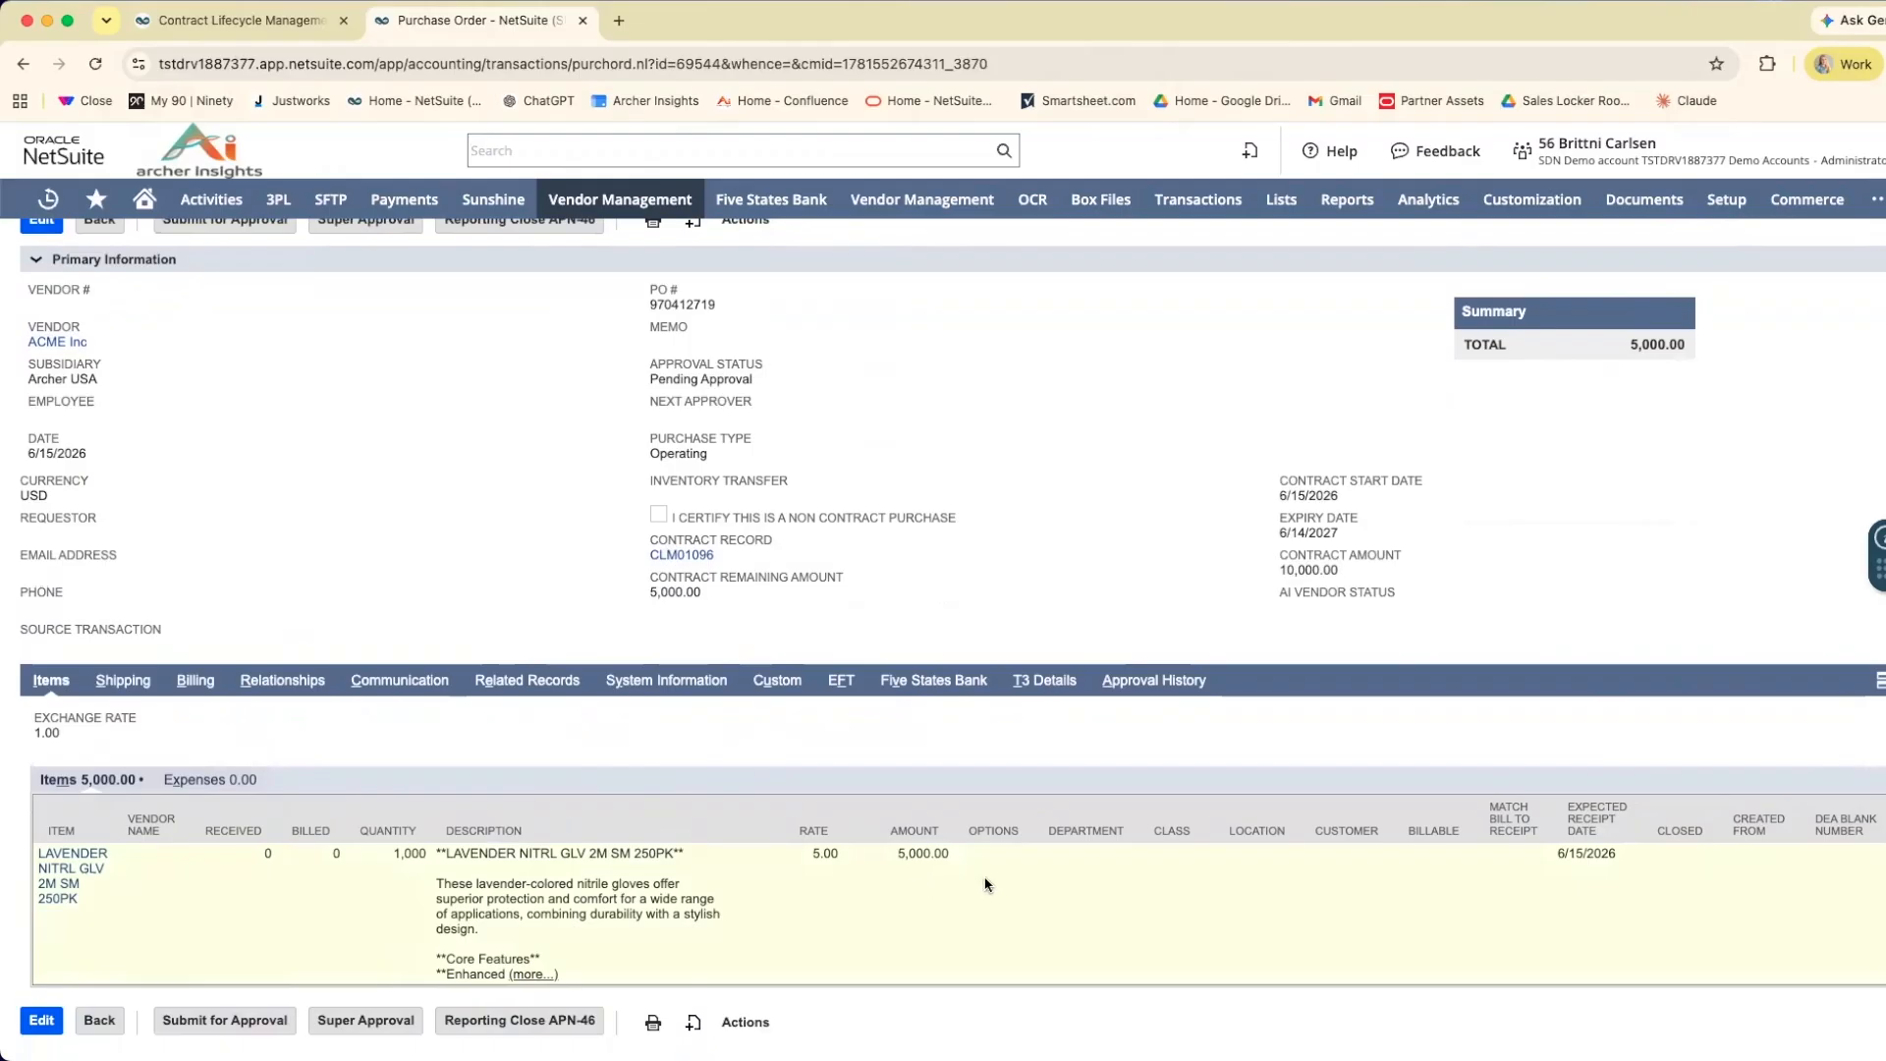
pyautogui.scroll(3, 548, 776)
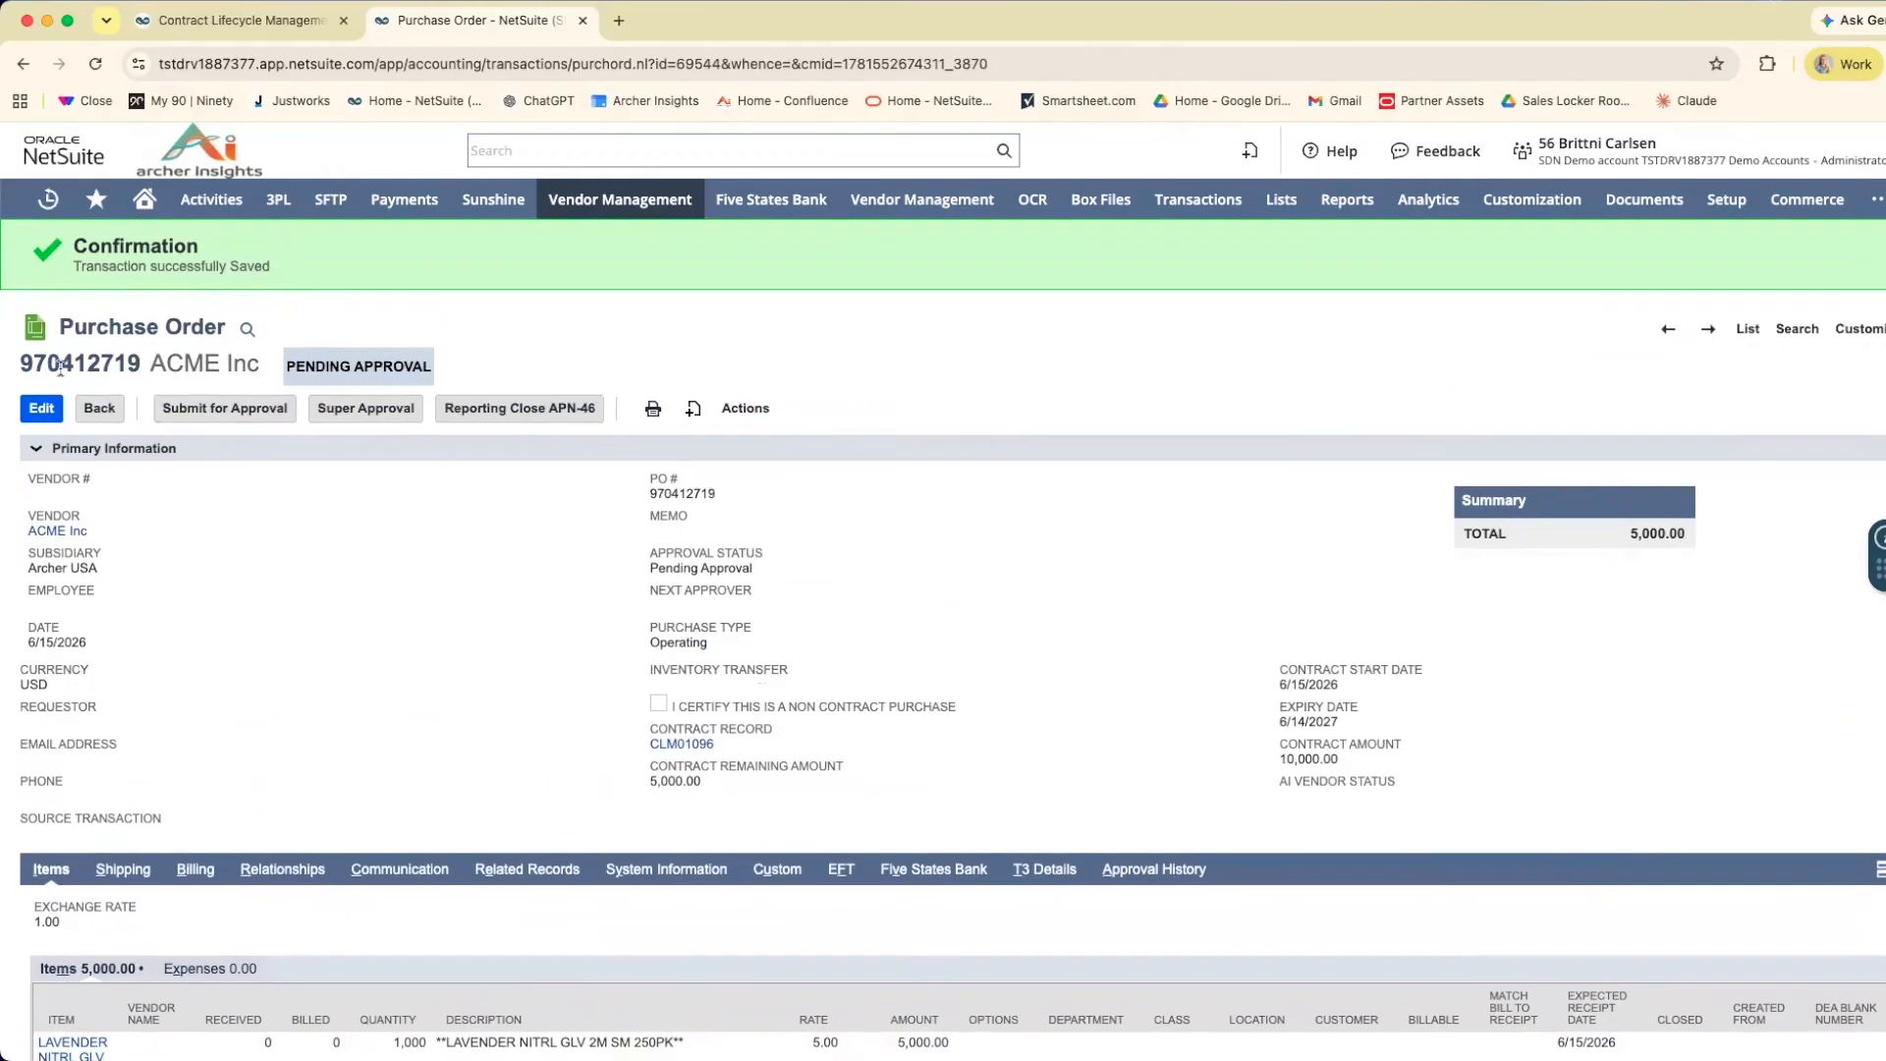
# Reopen the saved purchase order for editing and set the glove line's quantity to 10,000.
pyautogui.click(44, 410)
pyautogui.scroll(-5, 399, 493)
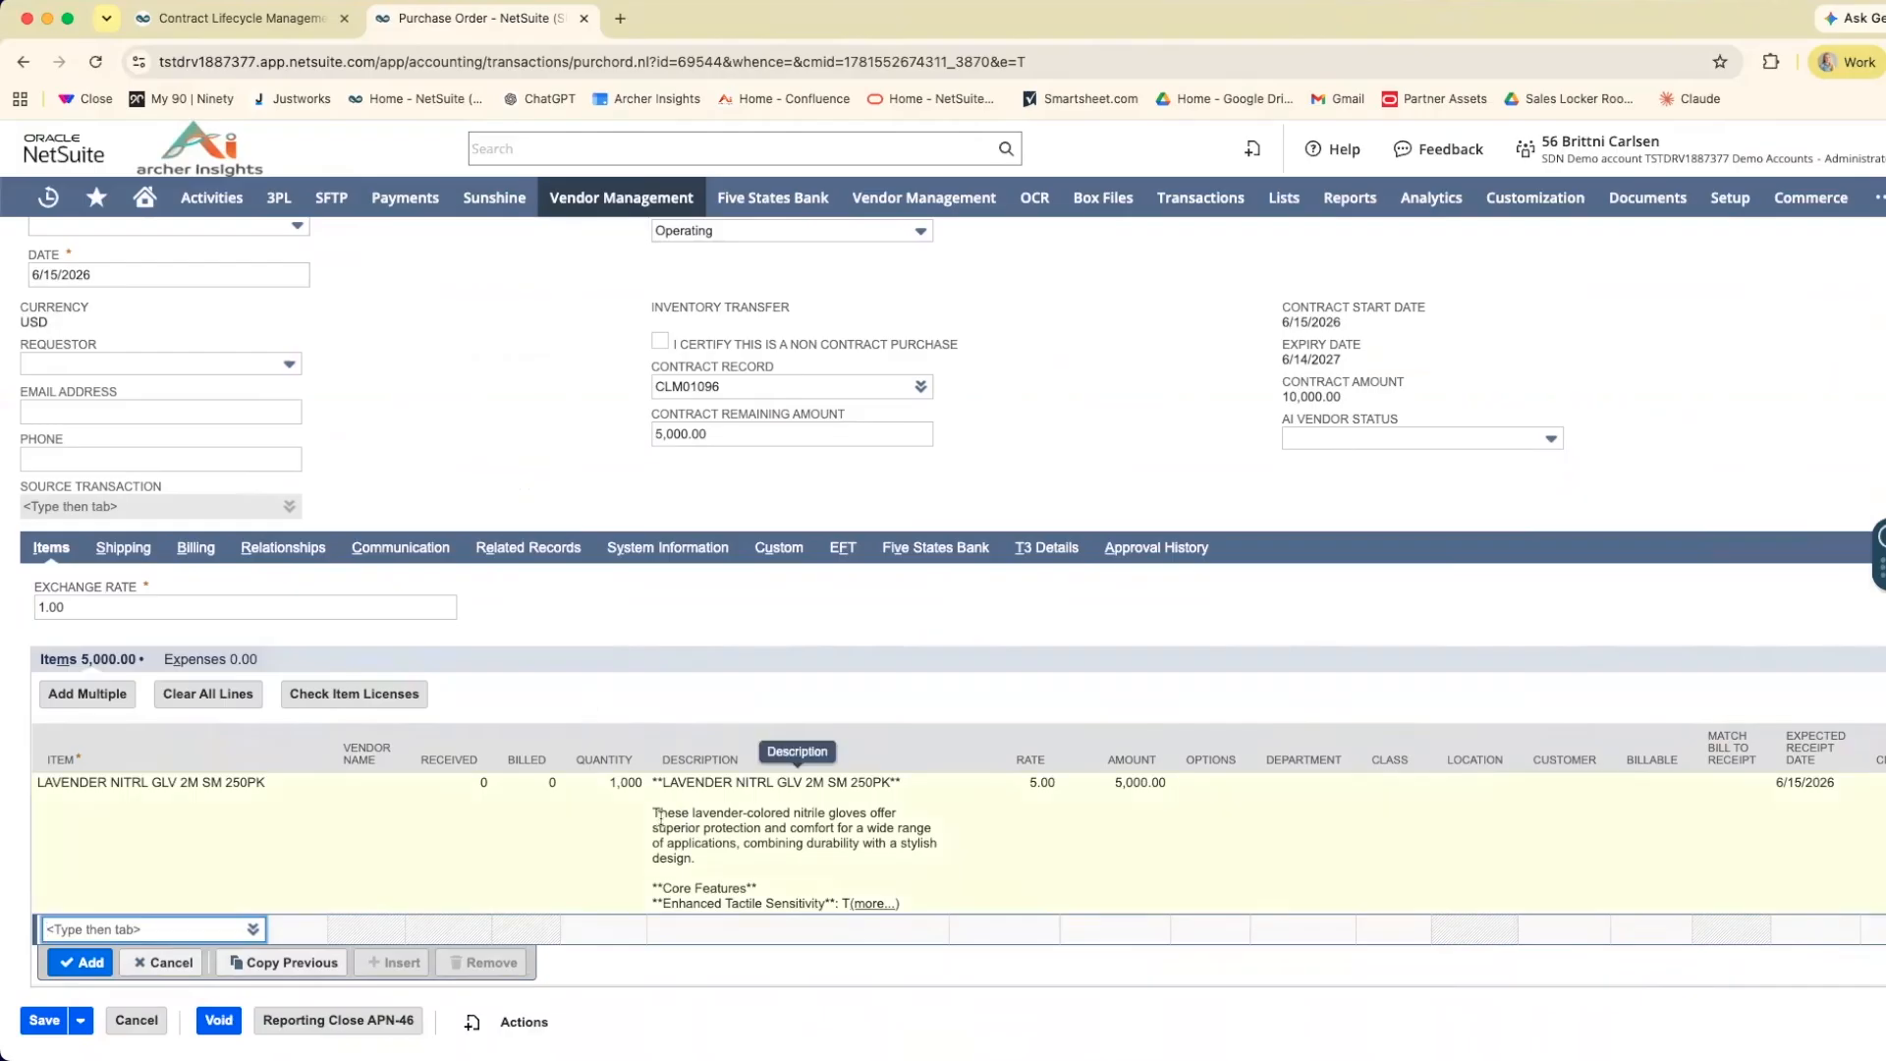
pyautogui.click(617, 798)
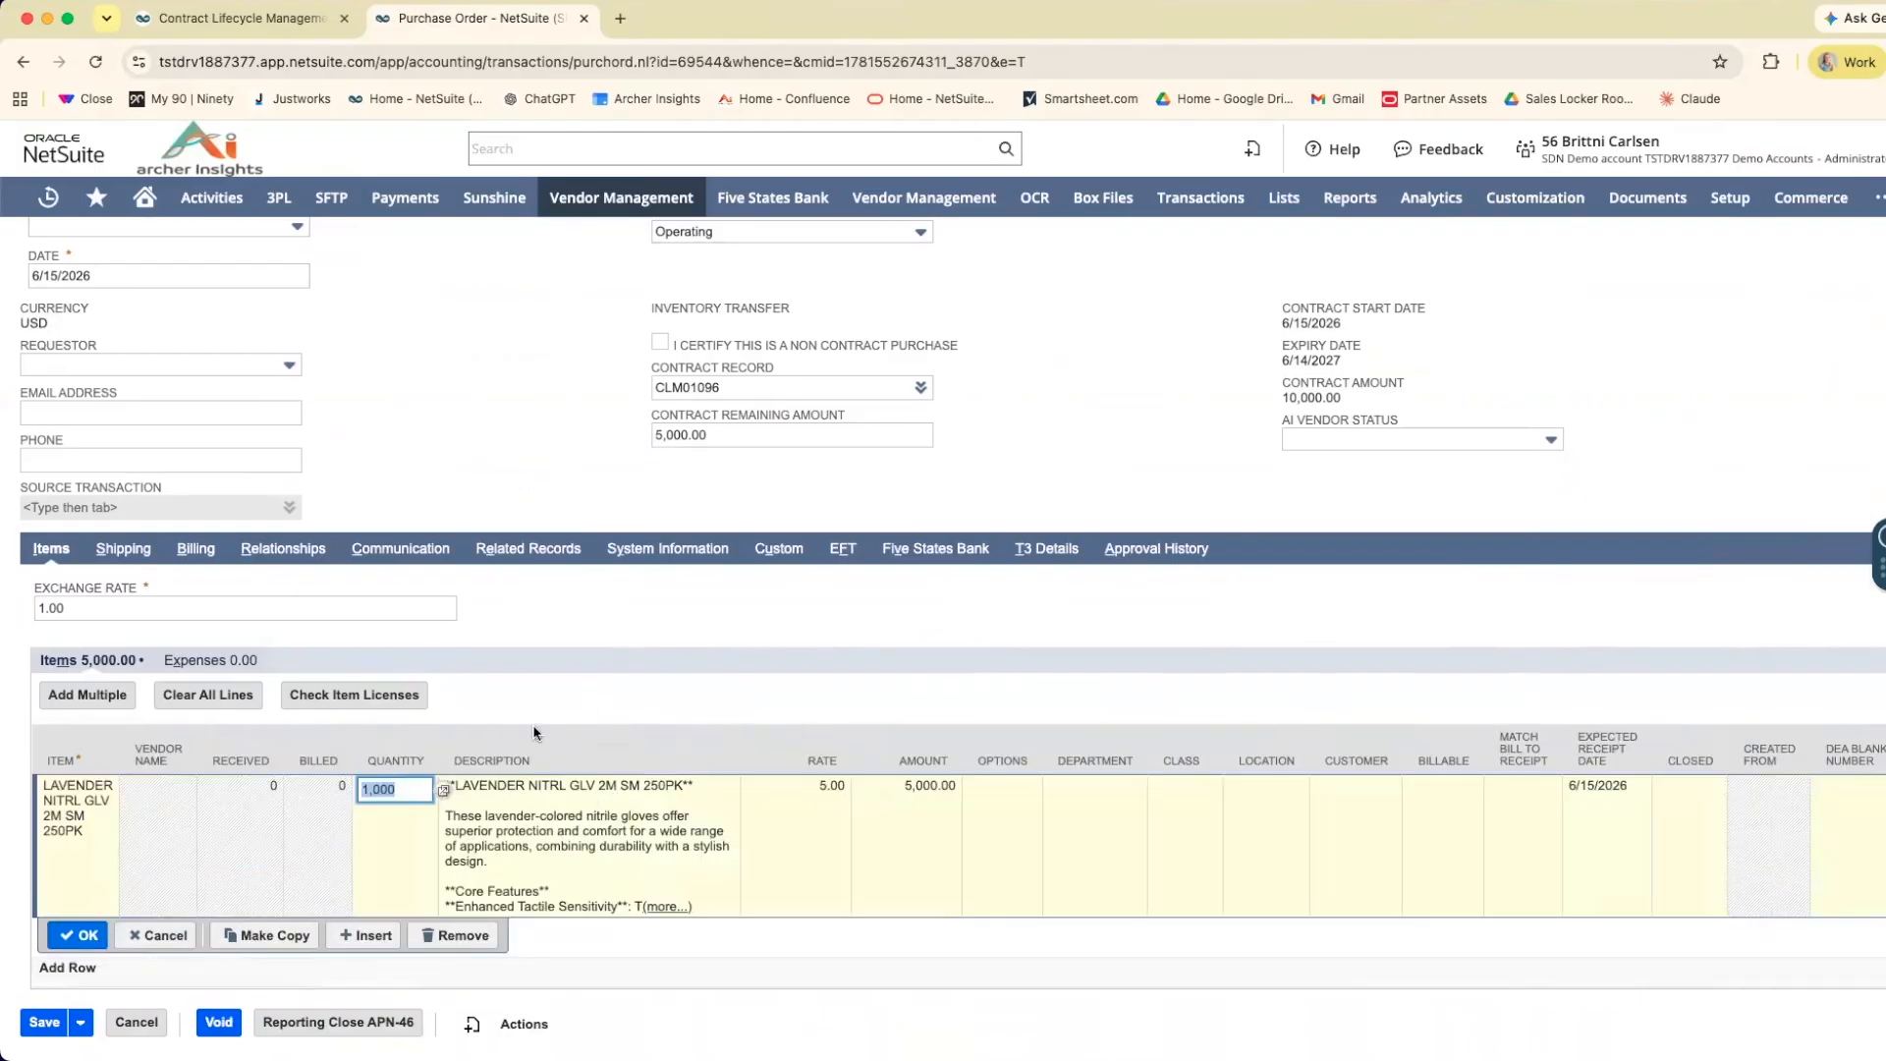
pyautogui.write('100')
pyautogui.click(88, 938)
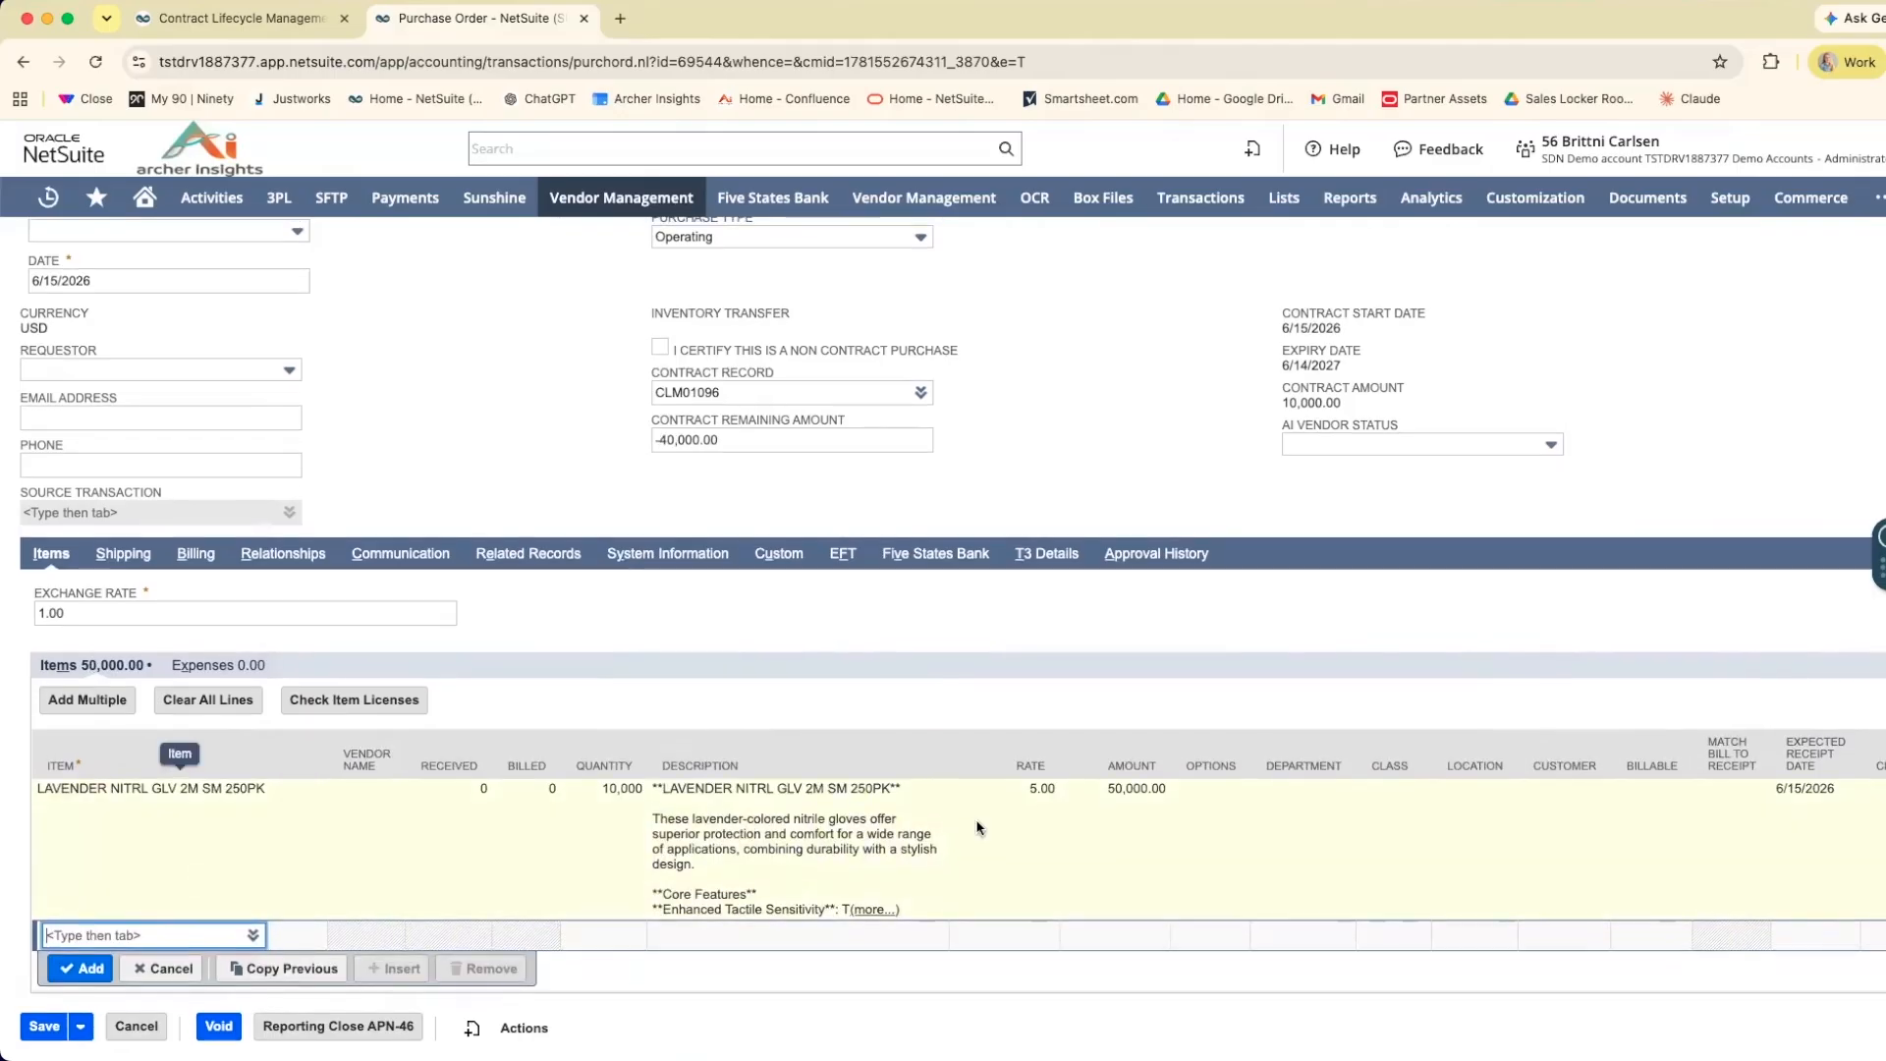
# Check the purchase order's total against the contract amount and try to save the order with the increased quantity.
pyautogui.scroll(1, 1100, 801)
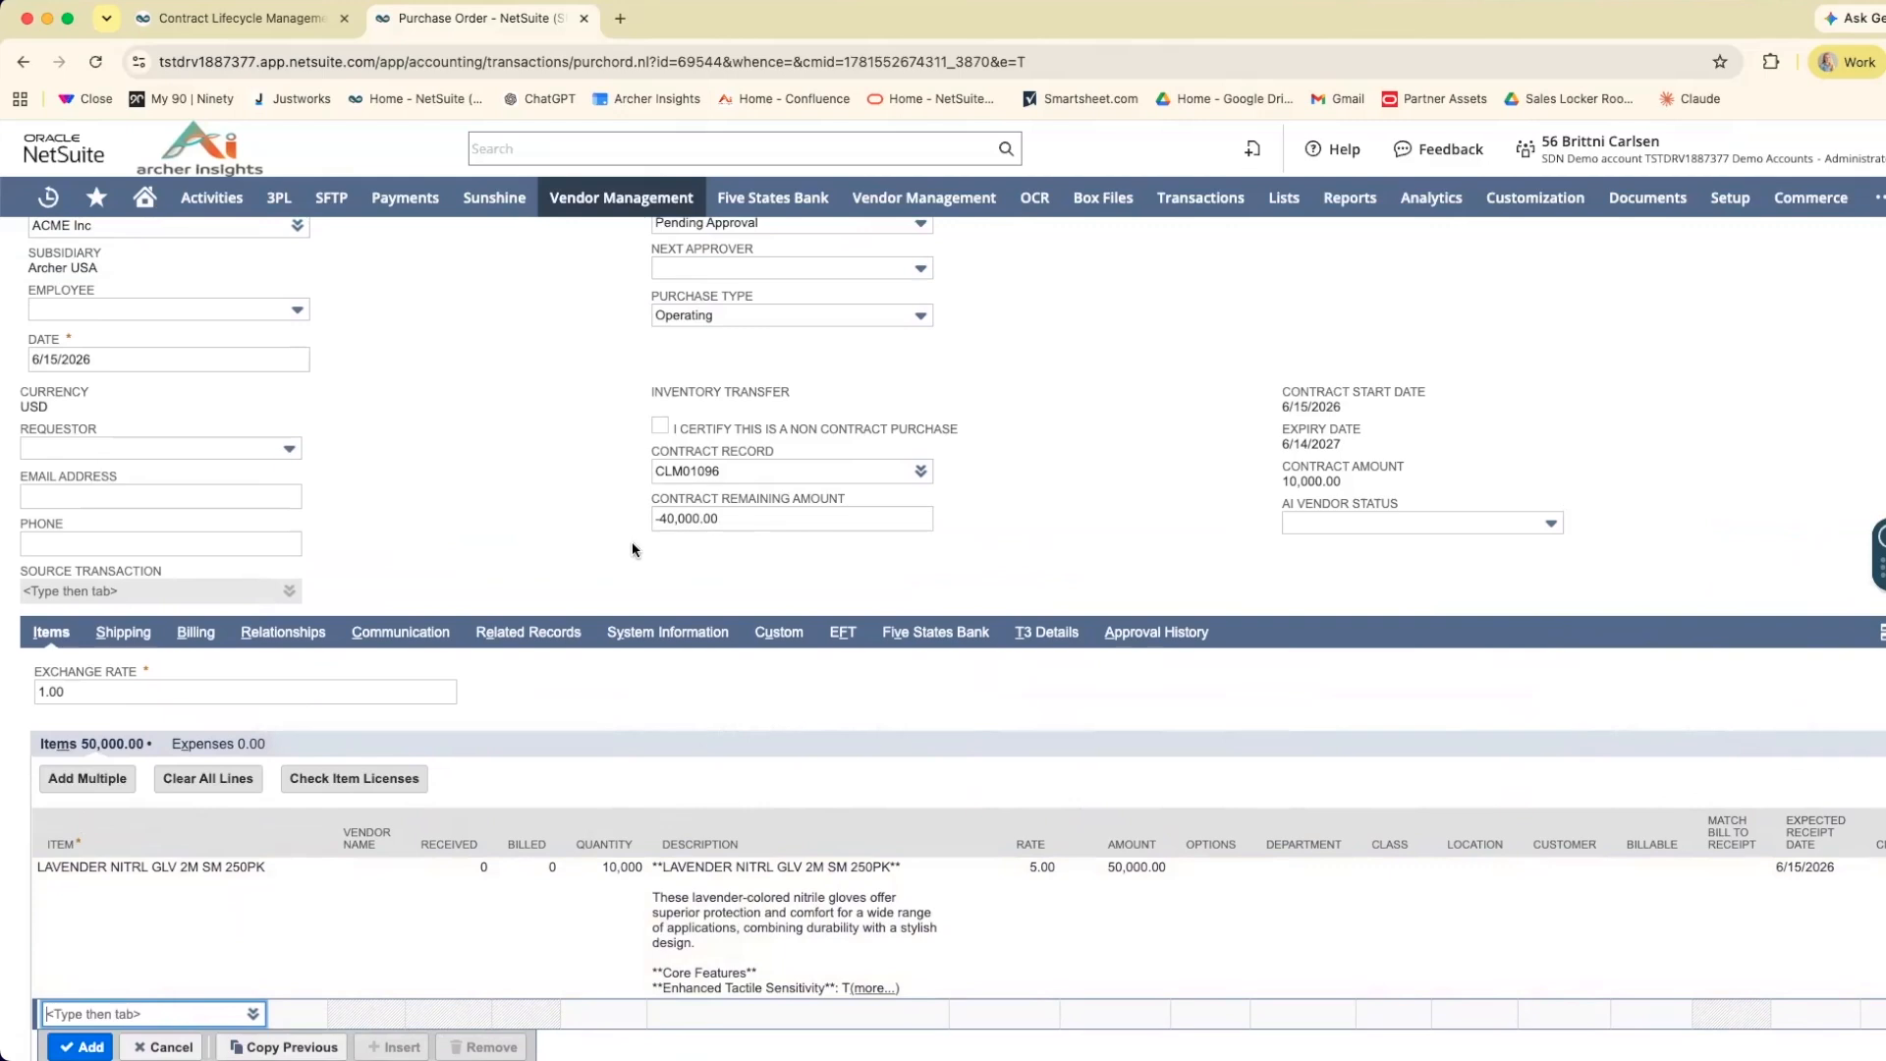
pyautogui.scroll(1, 699, 531)
pyautogui.scroll(2, 1216, 592)
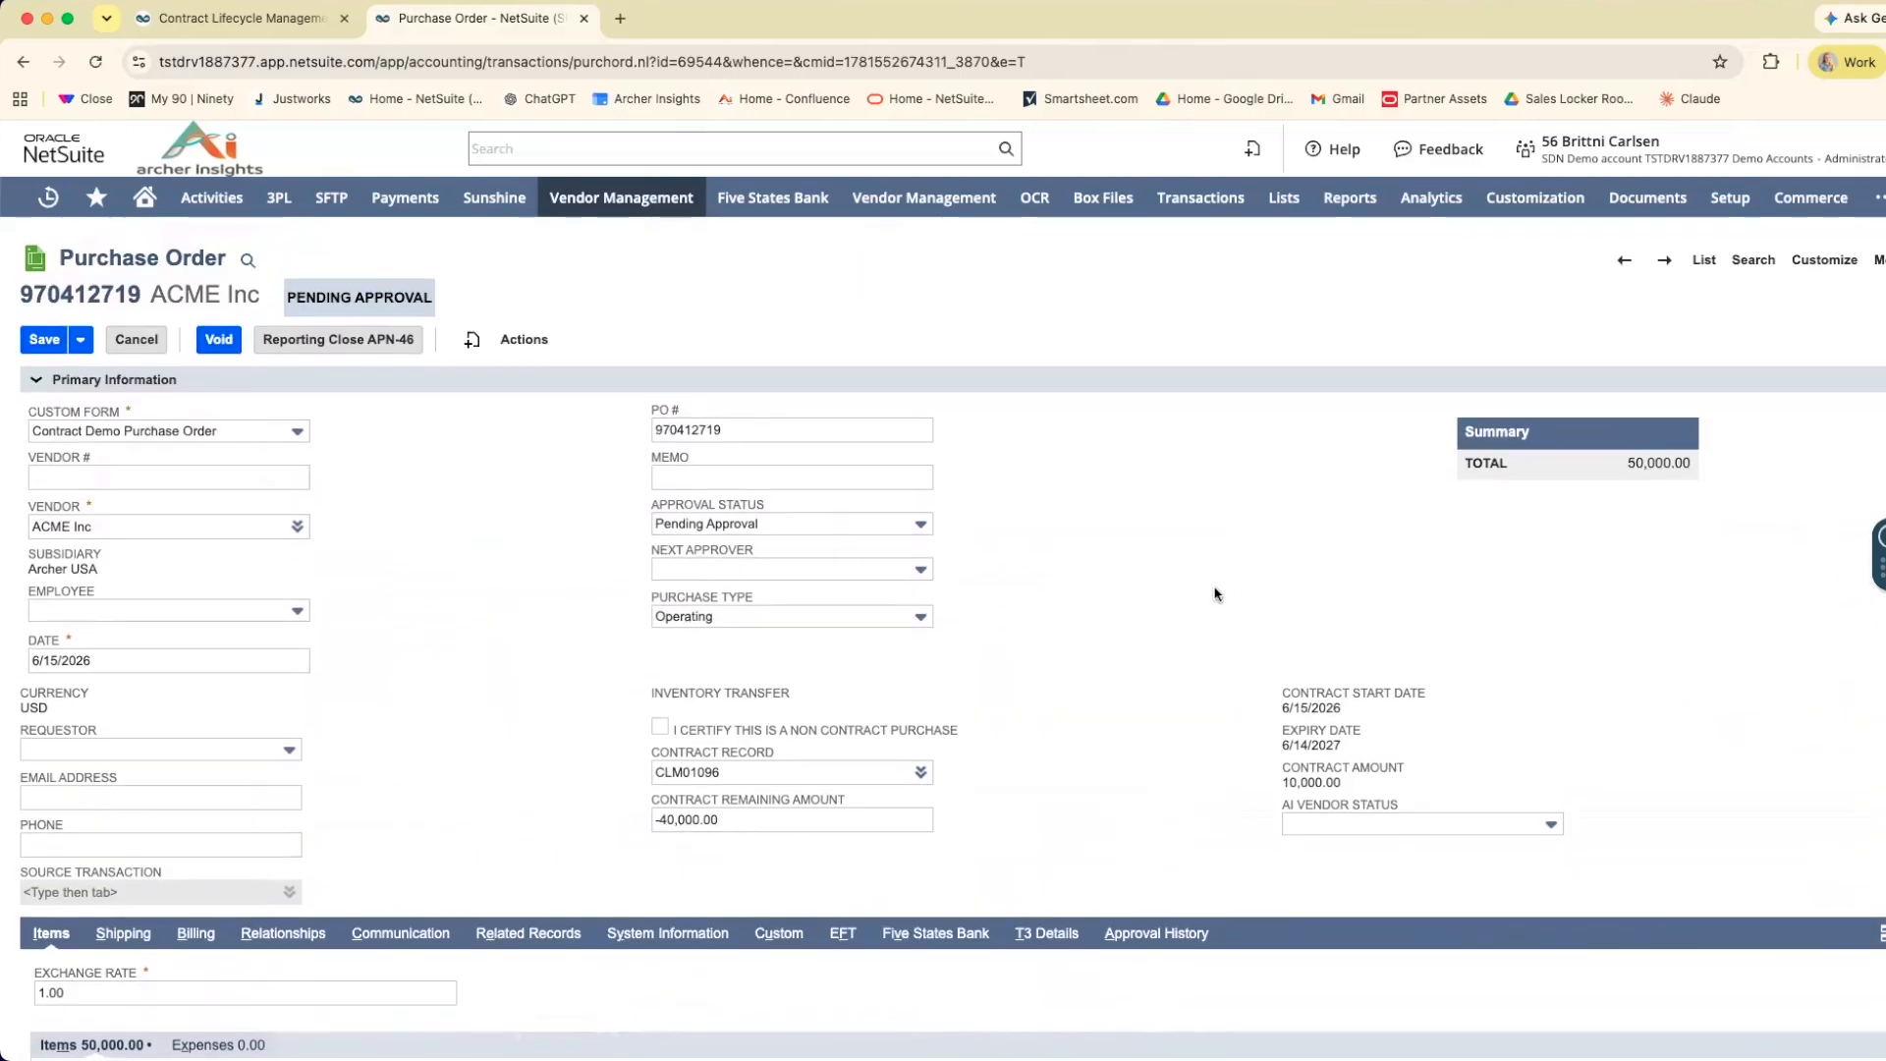
pyautogui.click(44, 337)
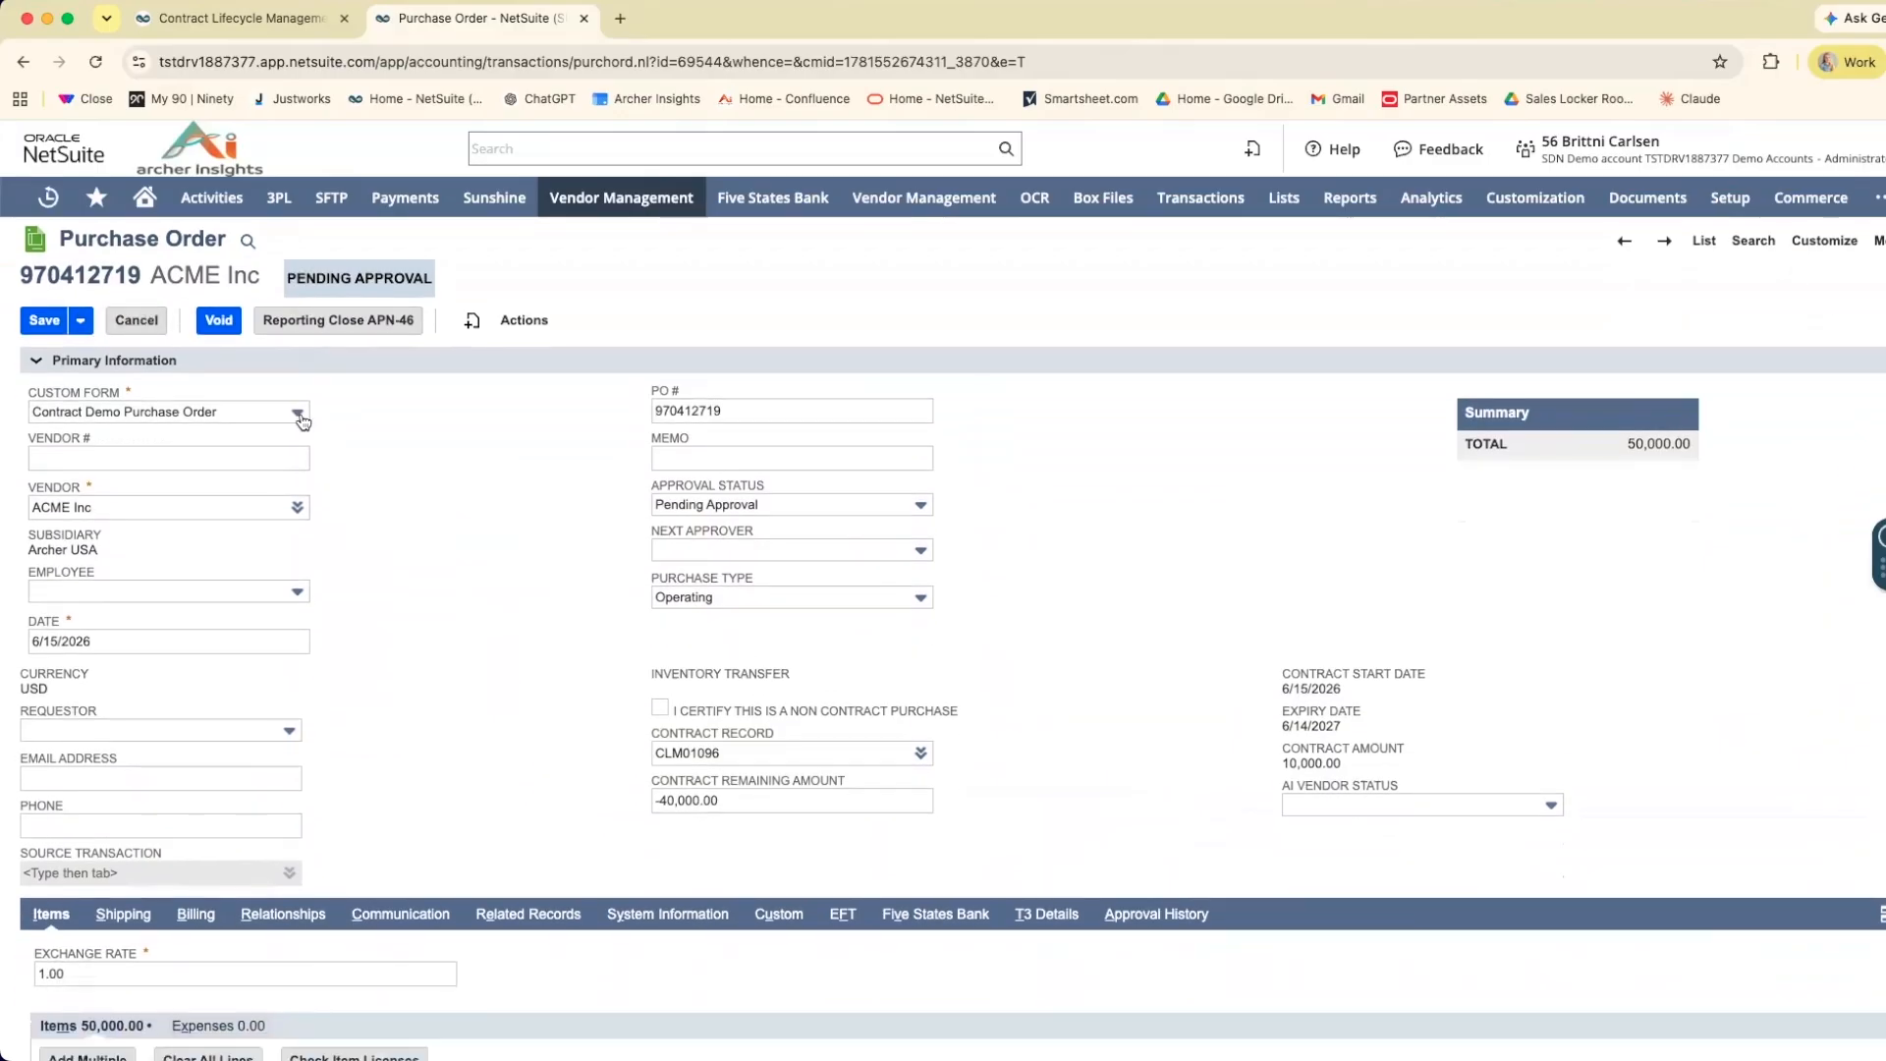
# Set the glove line's quantity to 1,000 and save the purchase order.
pyautogui.scroll(-4, 556, 835)
pyautogui.click(589, 825)
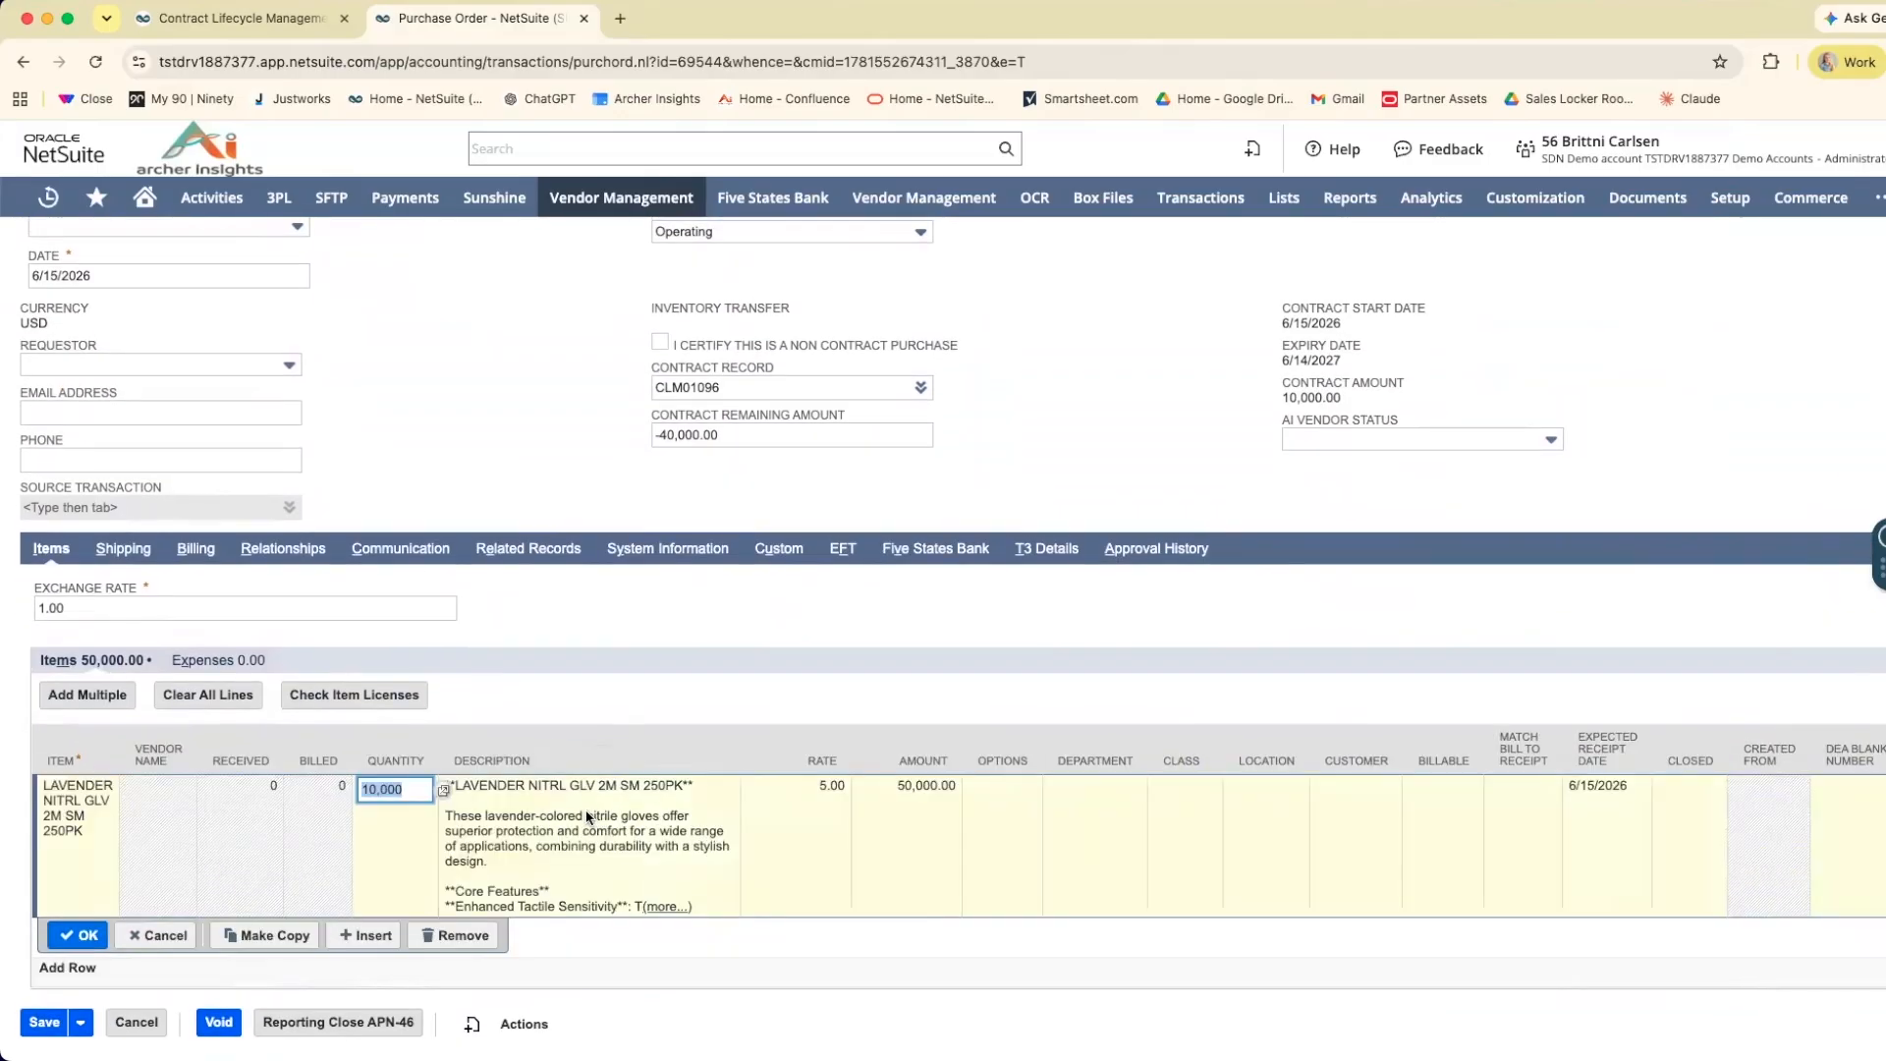
pyautogui.write('1')
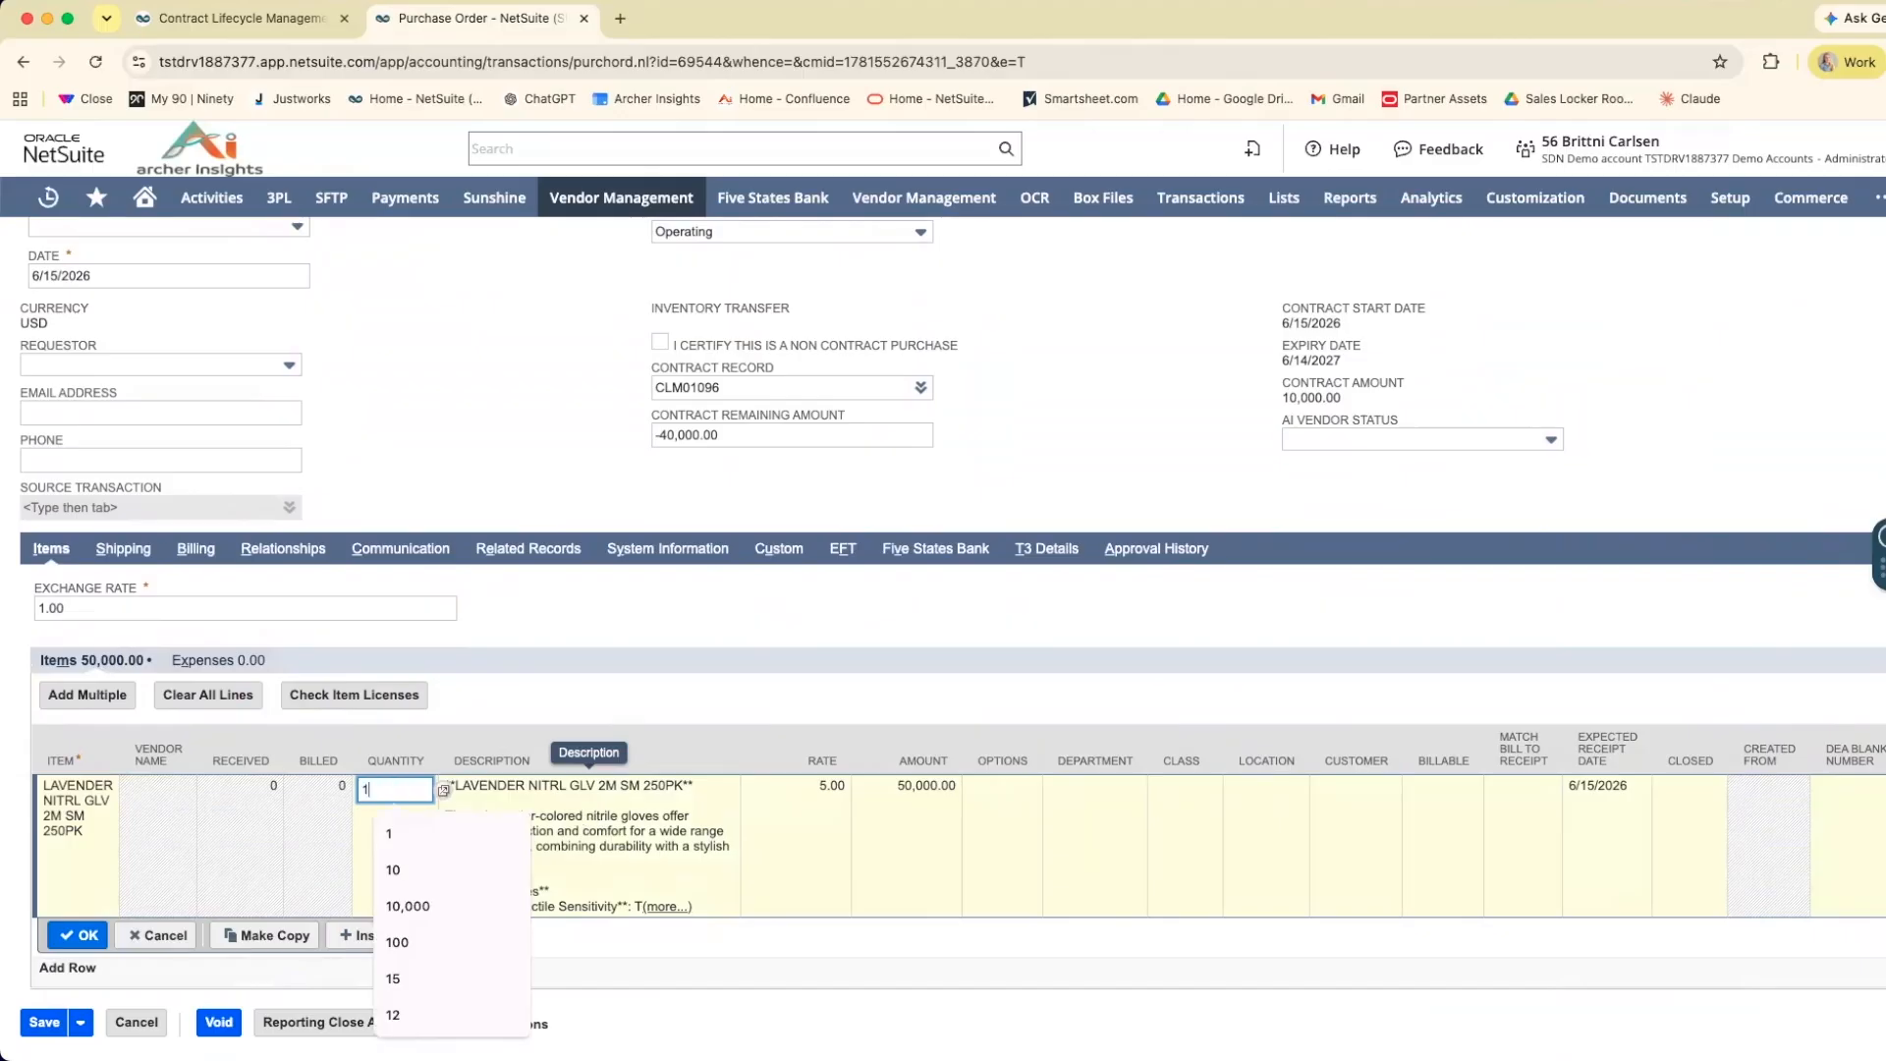
pyautogui.write('0000')
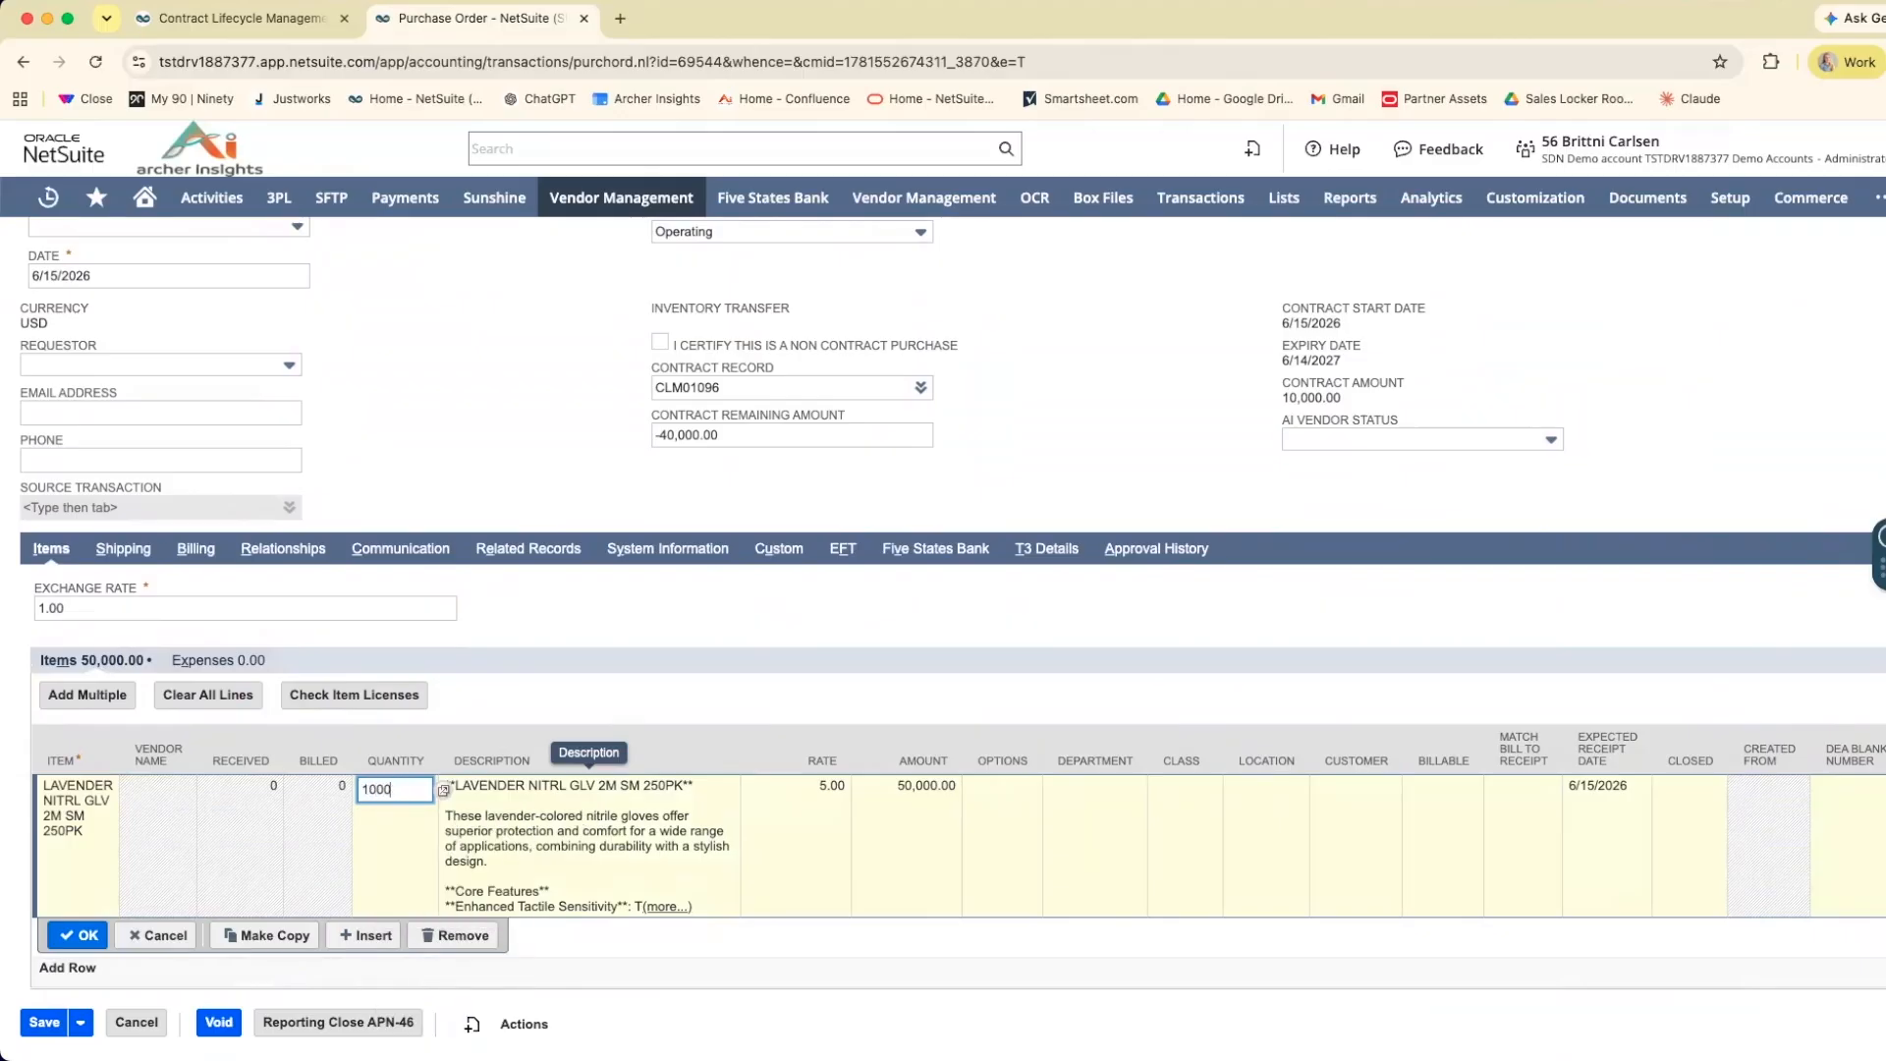
pyautogui.click(84, 935)
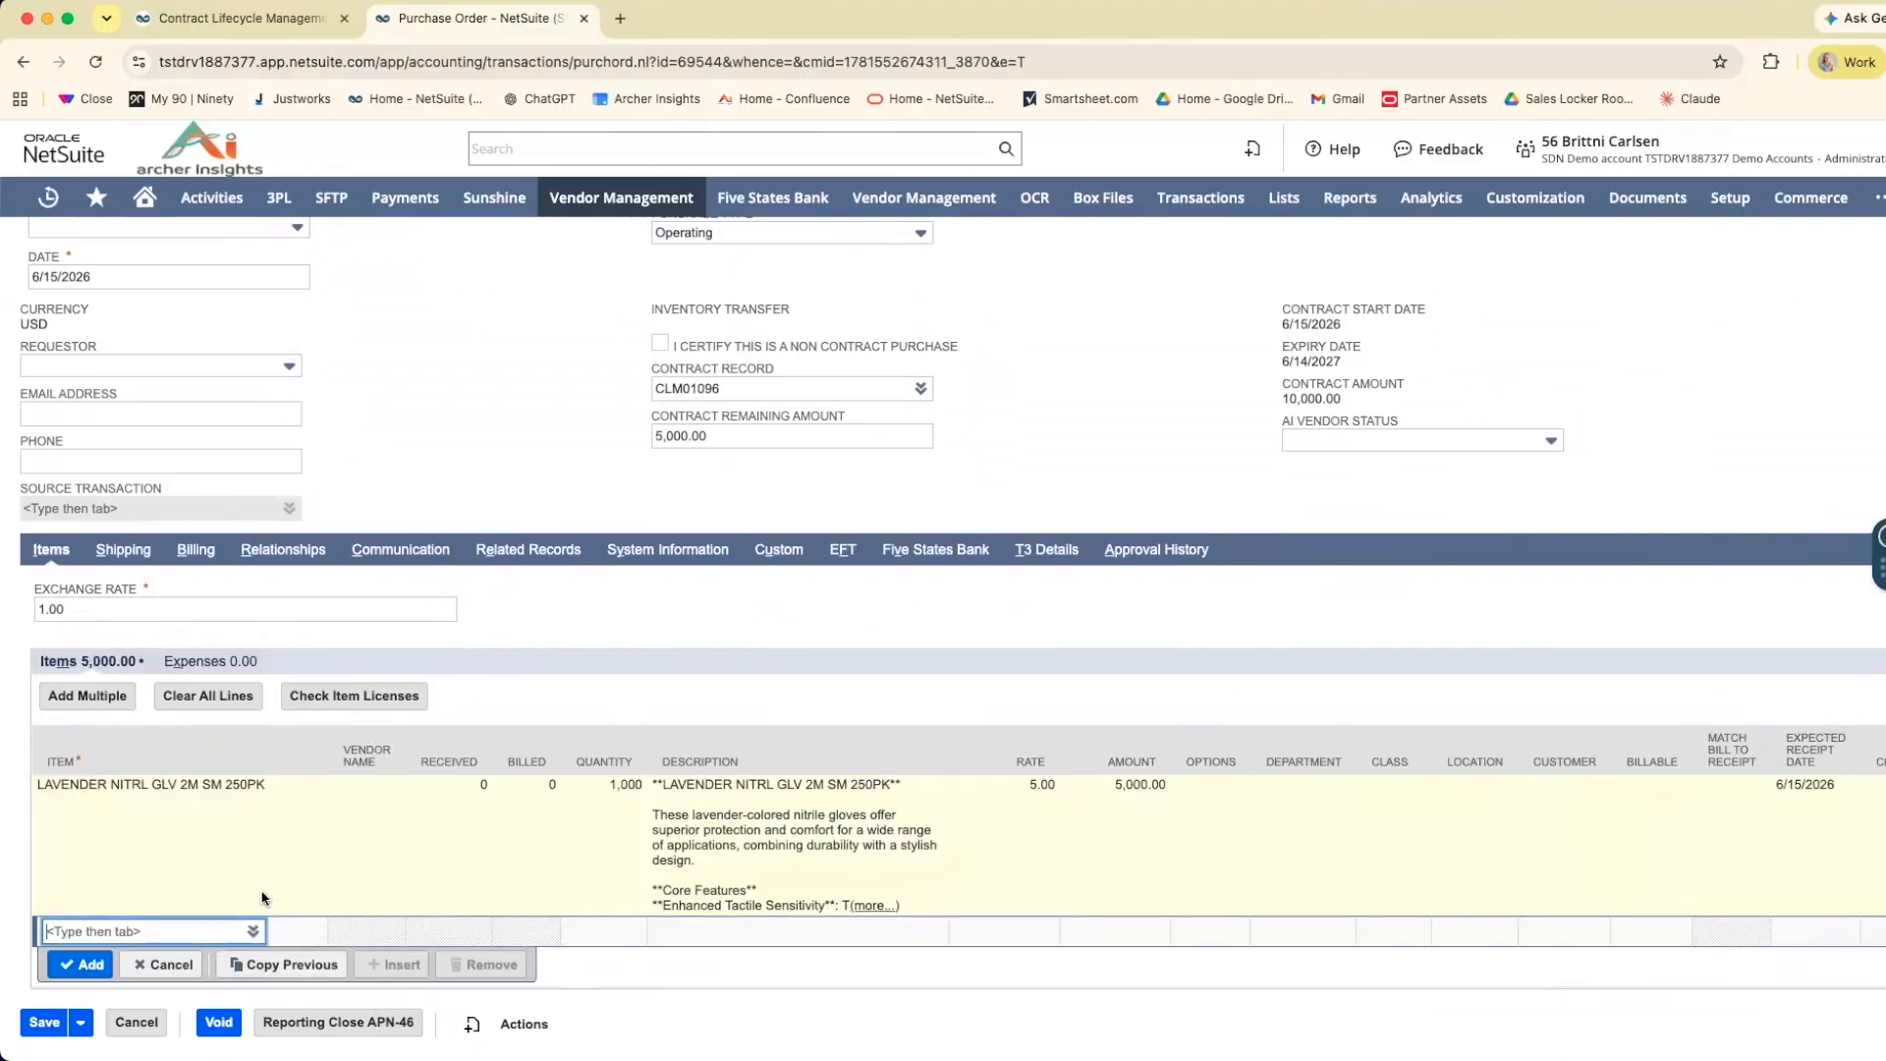
pyautogui.scroll(3, 570, 825)
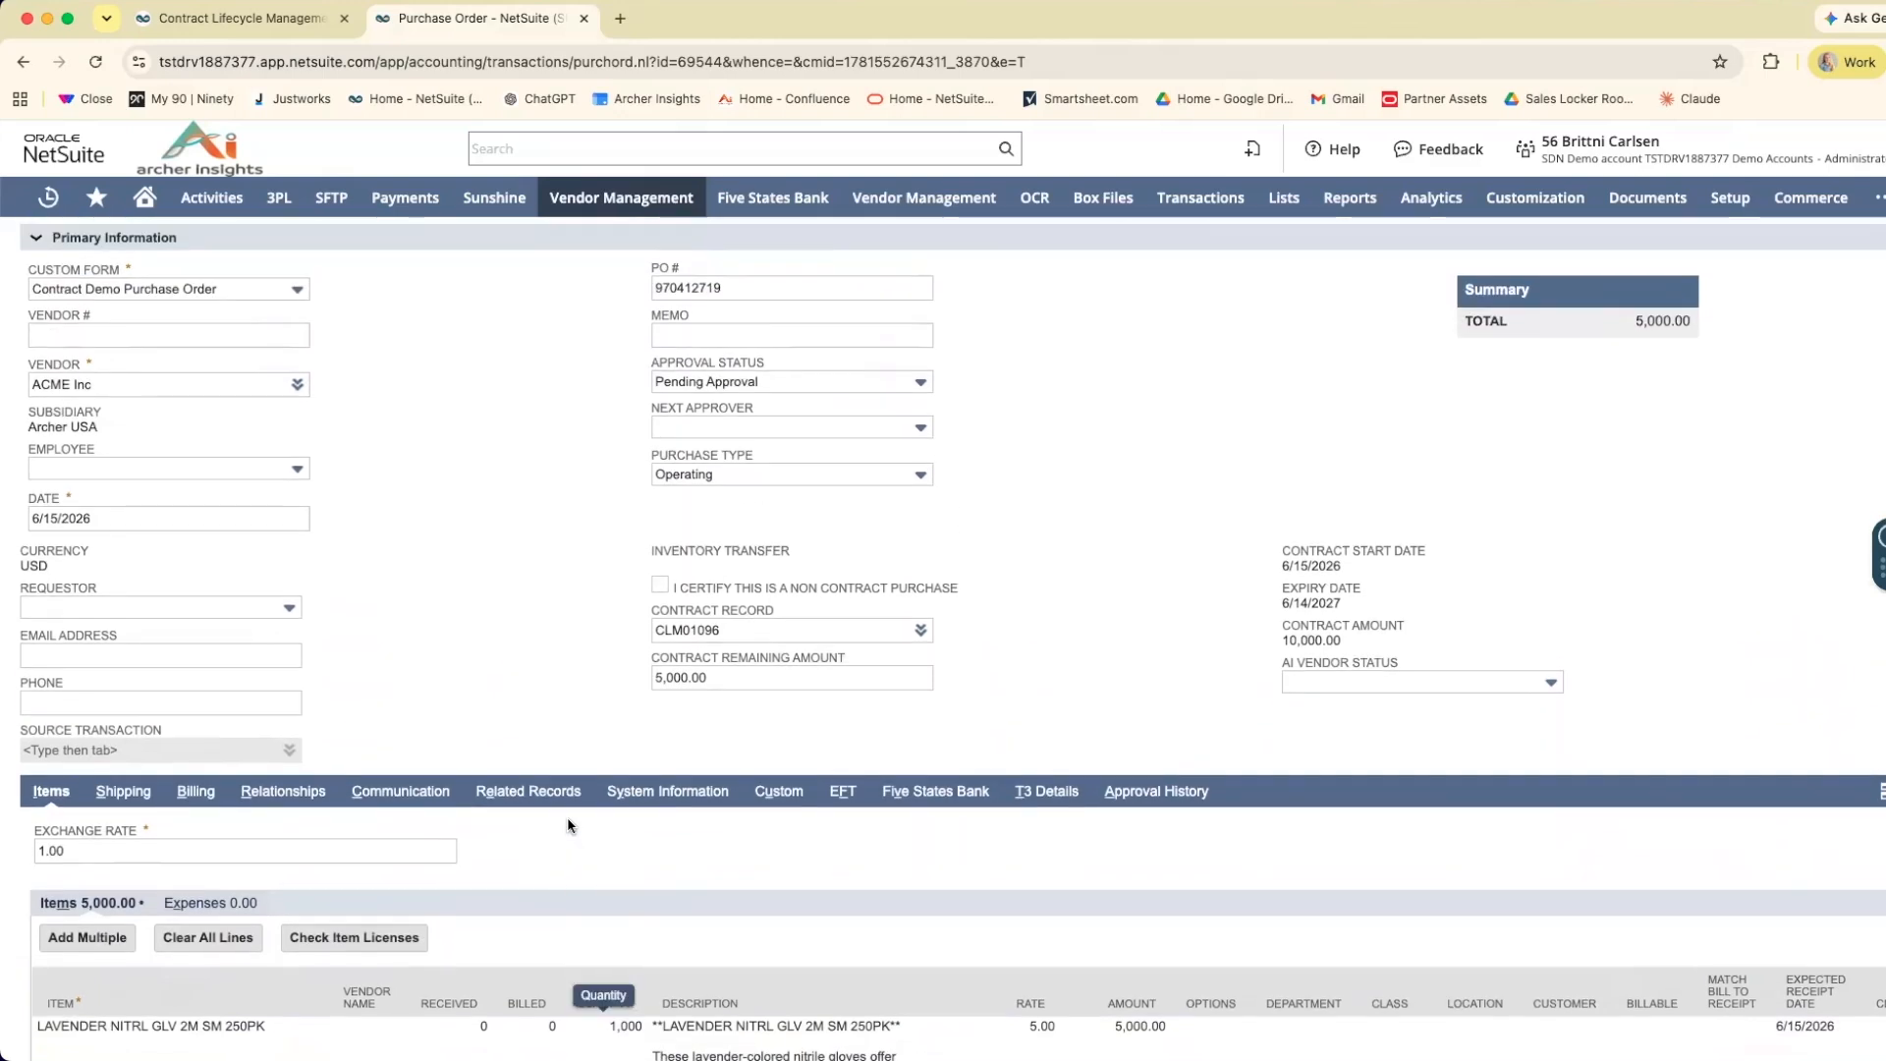
pyautogui.scroll(3, 568, 825)
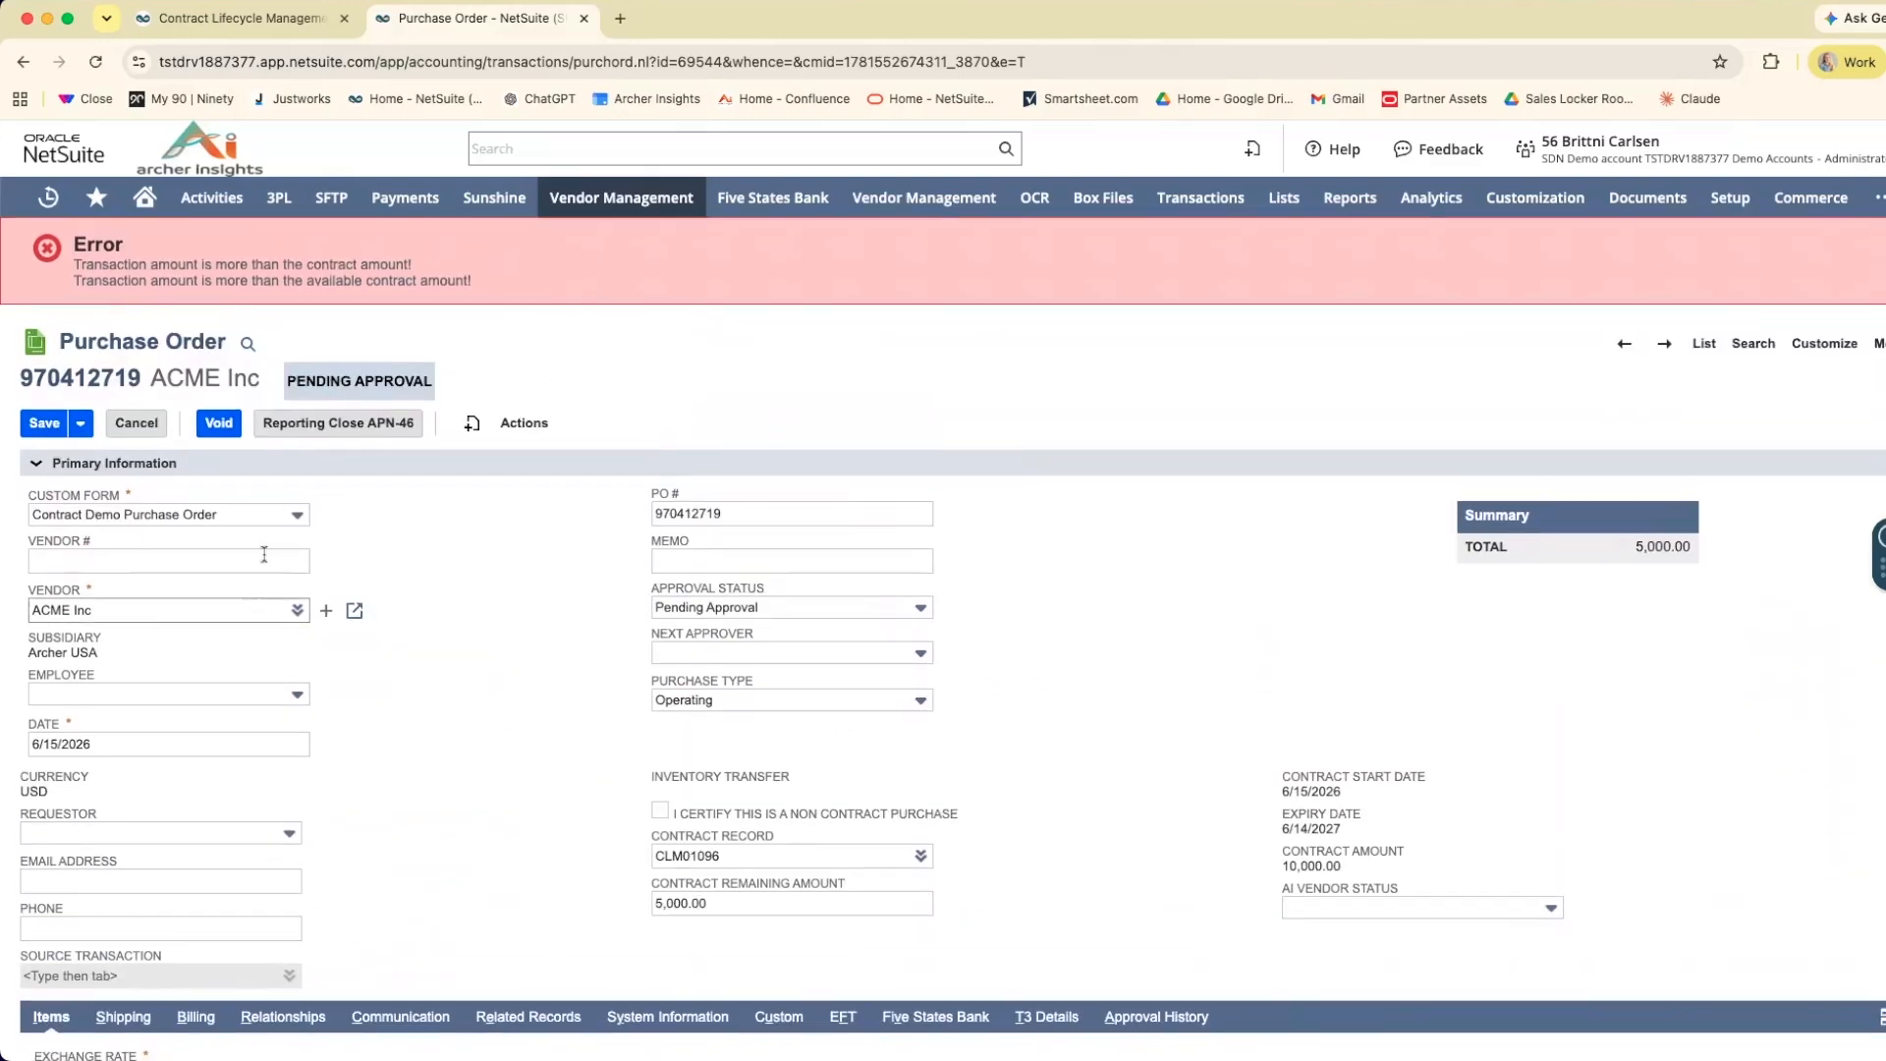
pyautogui.click(47, 426)
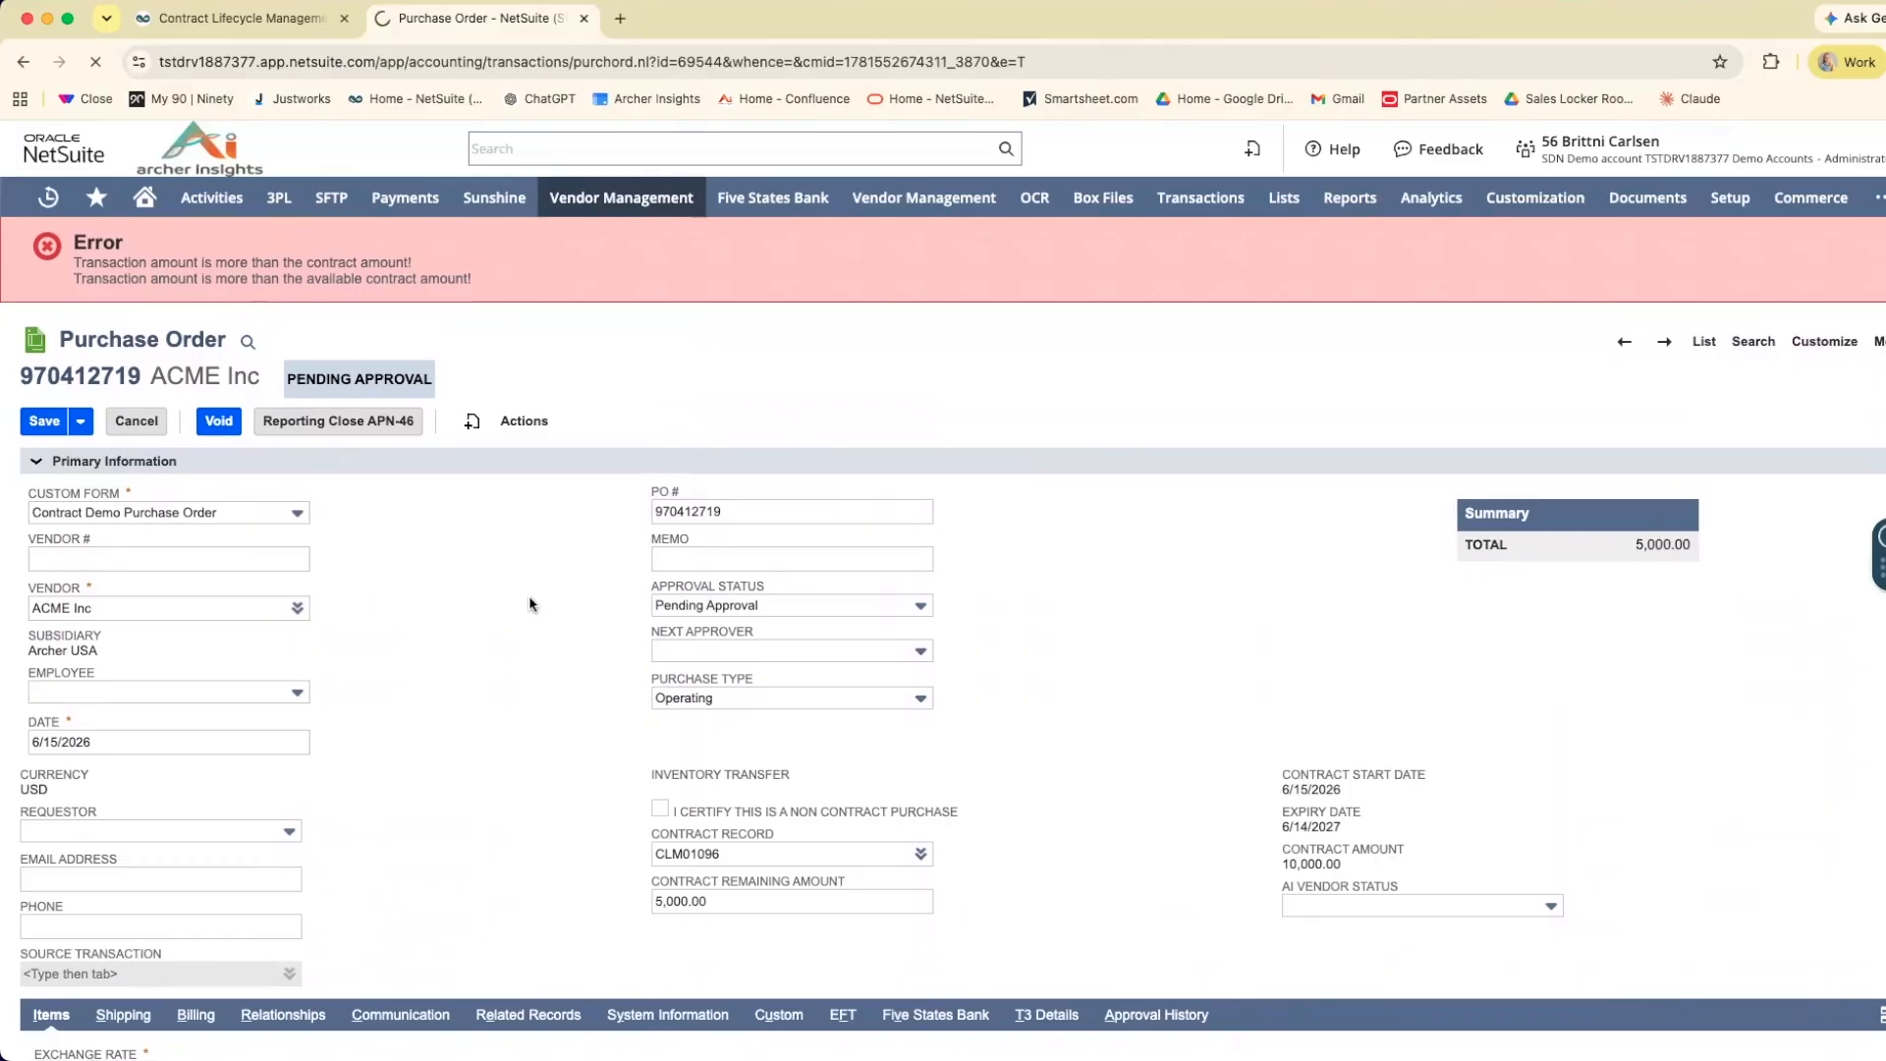